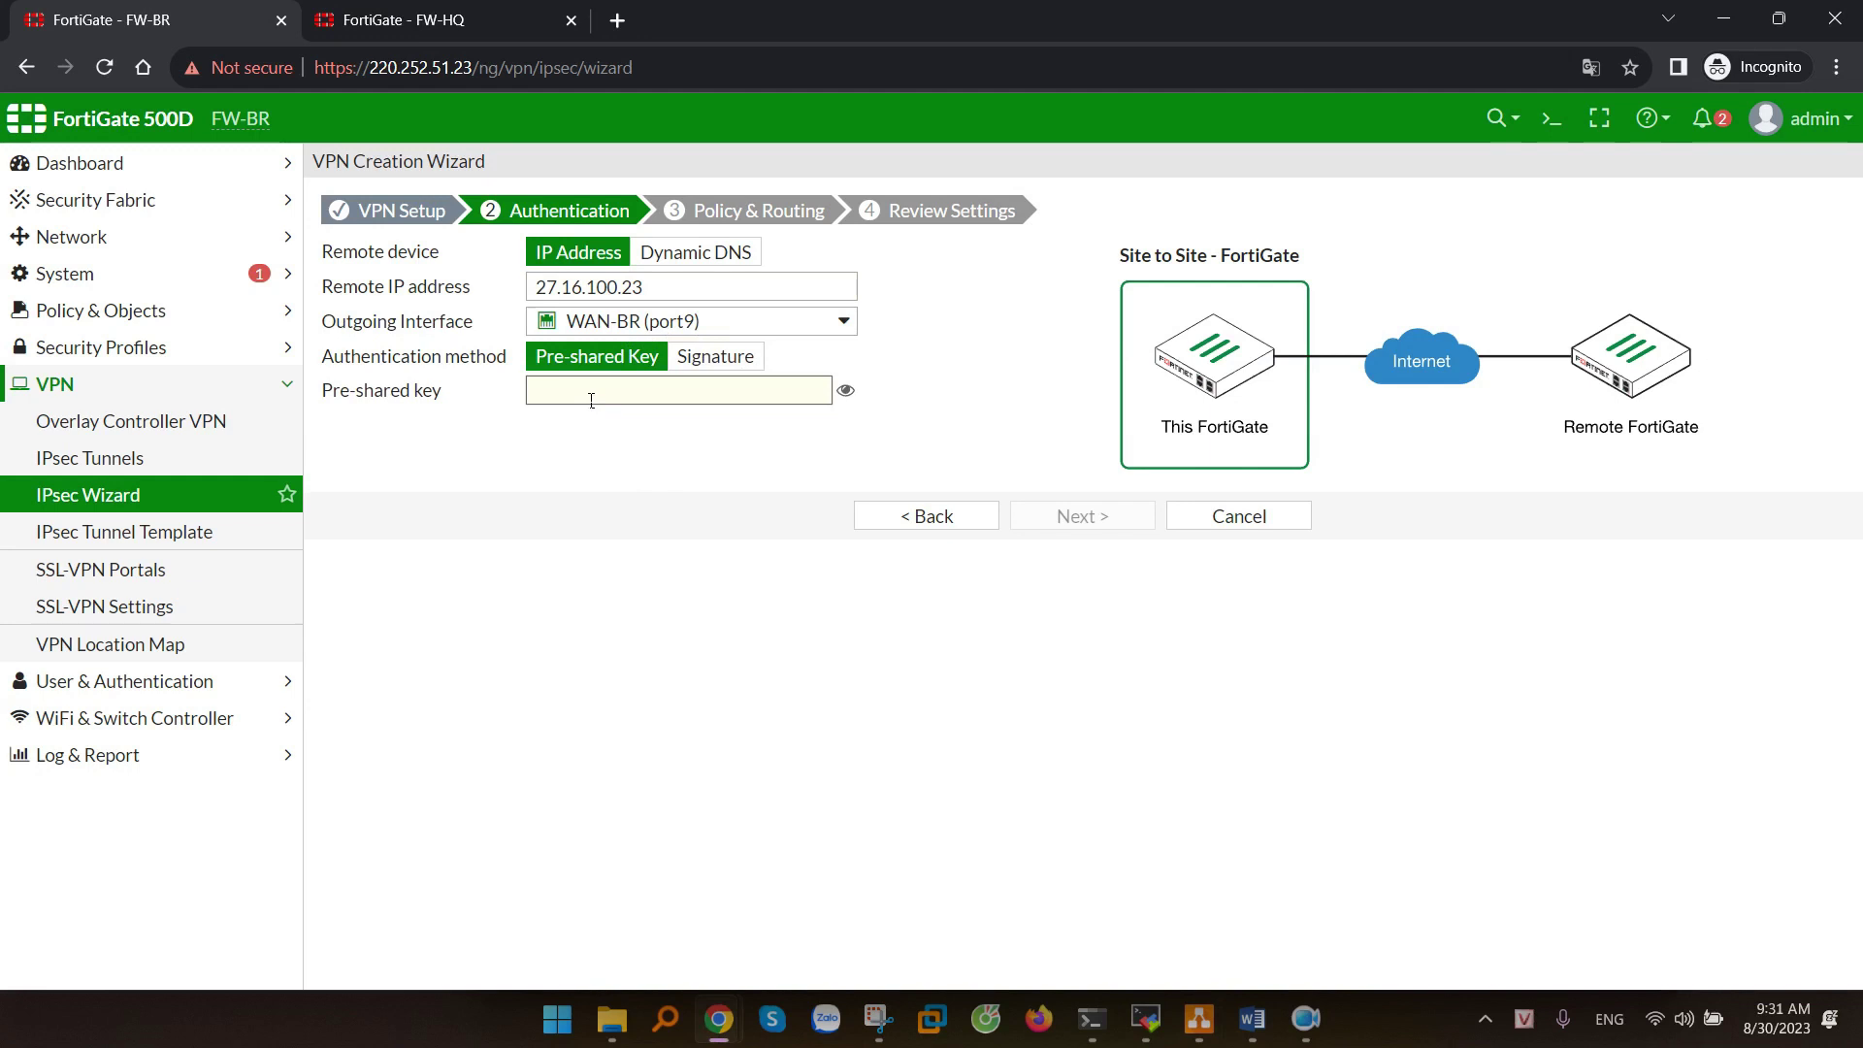
- Enter the VPN pre-shared key for peer 27.16.100.23 and continue to Policy & Routing
type("345678")
left_click(608, 481)
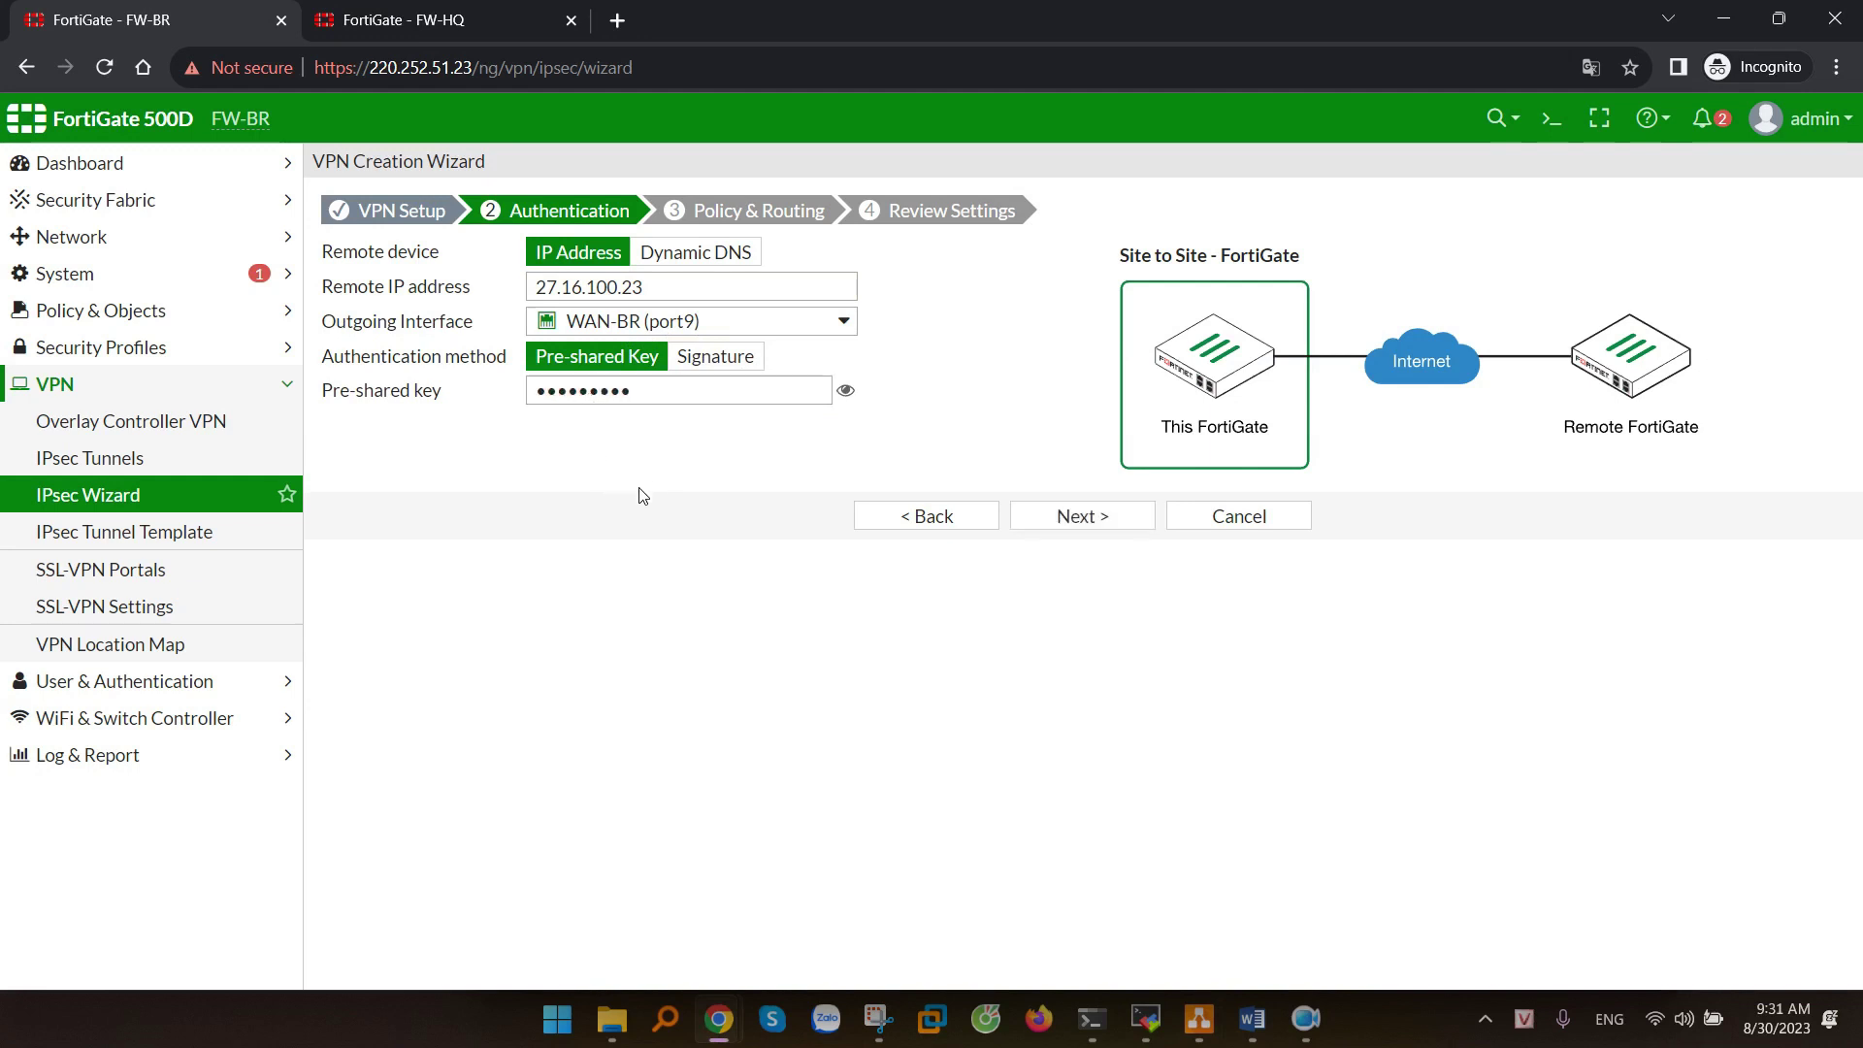
left_click(1051, 507)
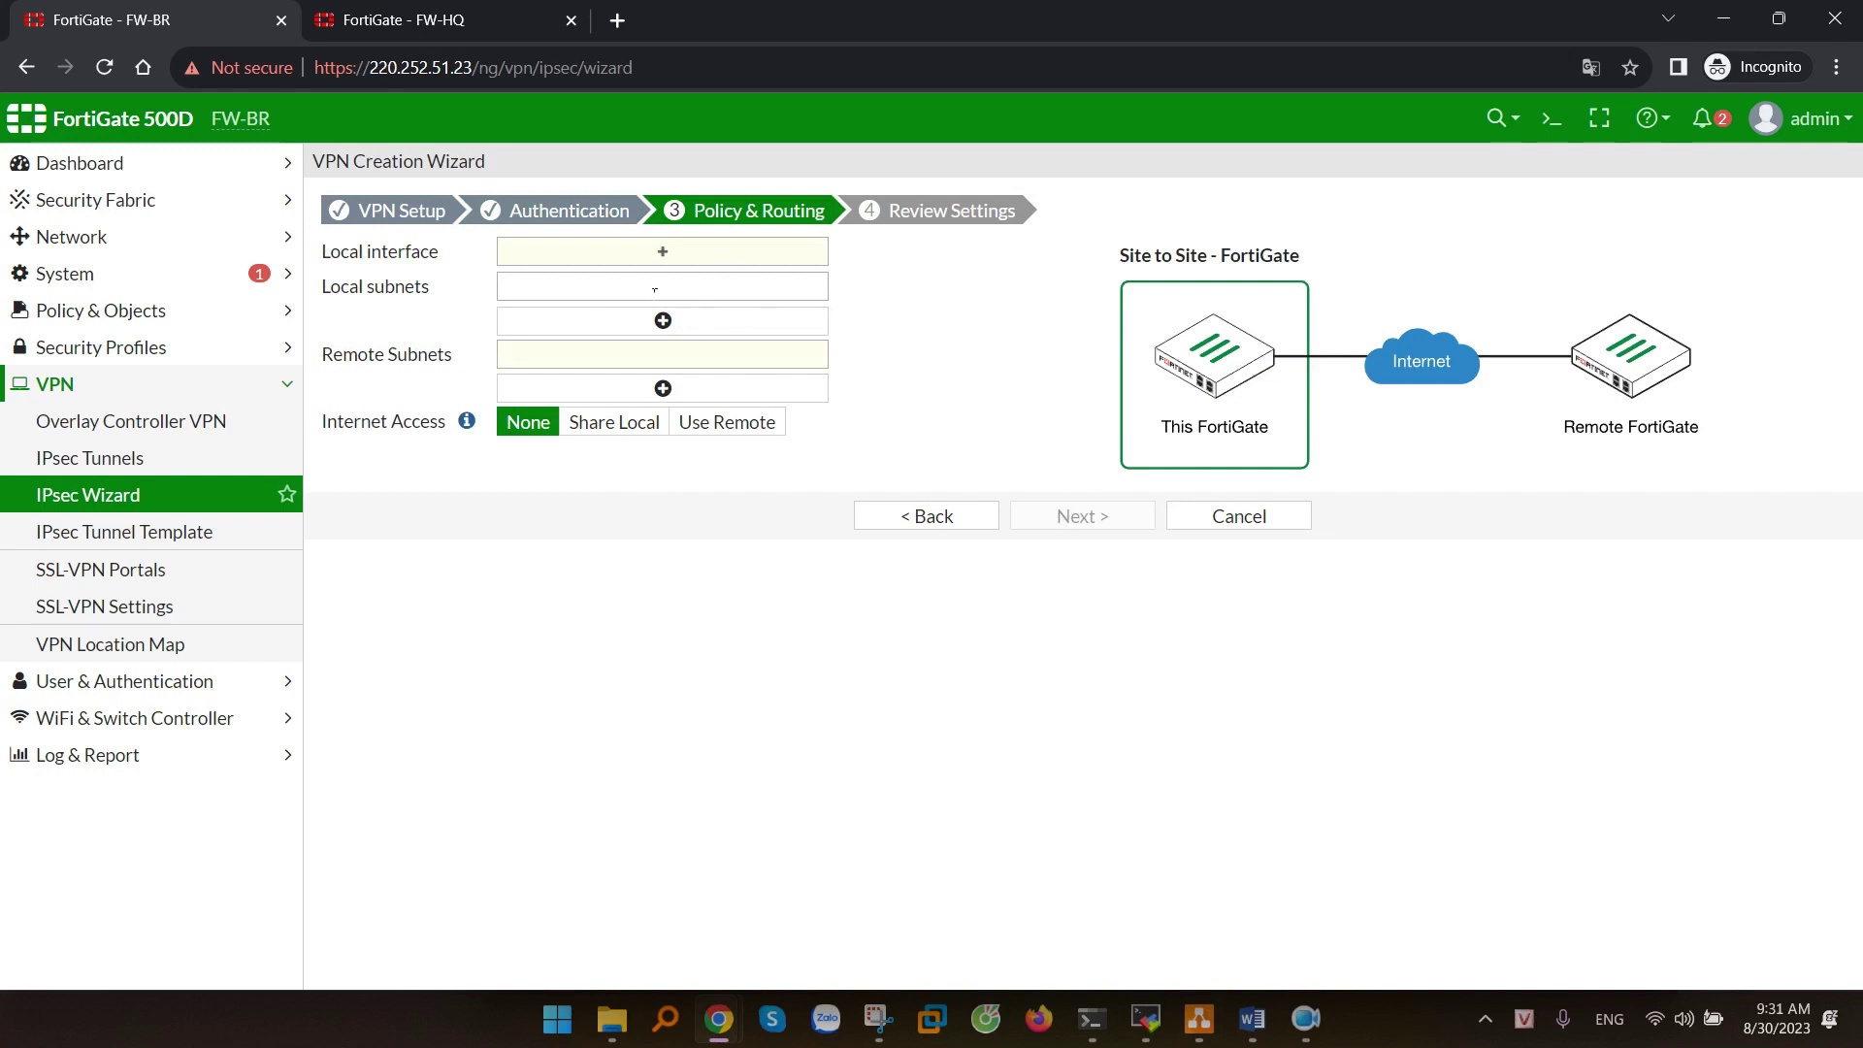
- Set the local interface to LAN-BR (port10), add a second local subnet row, and bring up the diagram
left_click(661, 257)
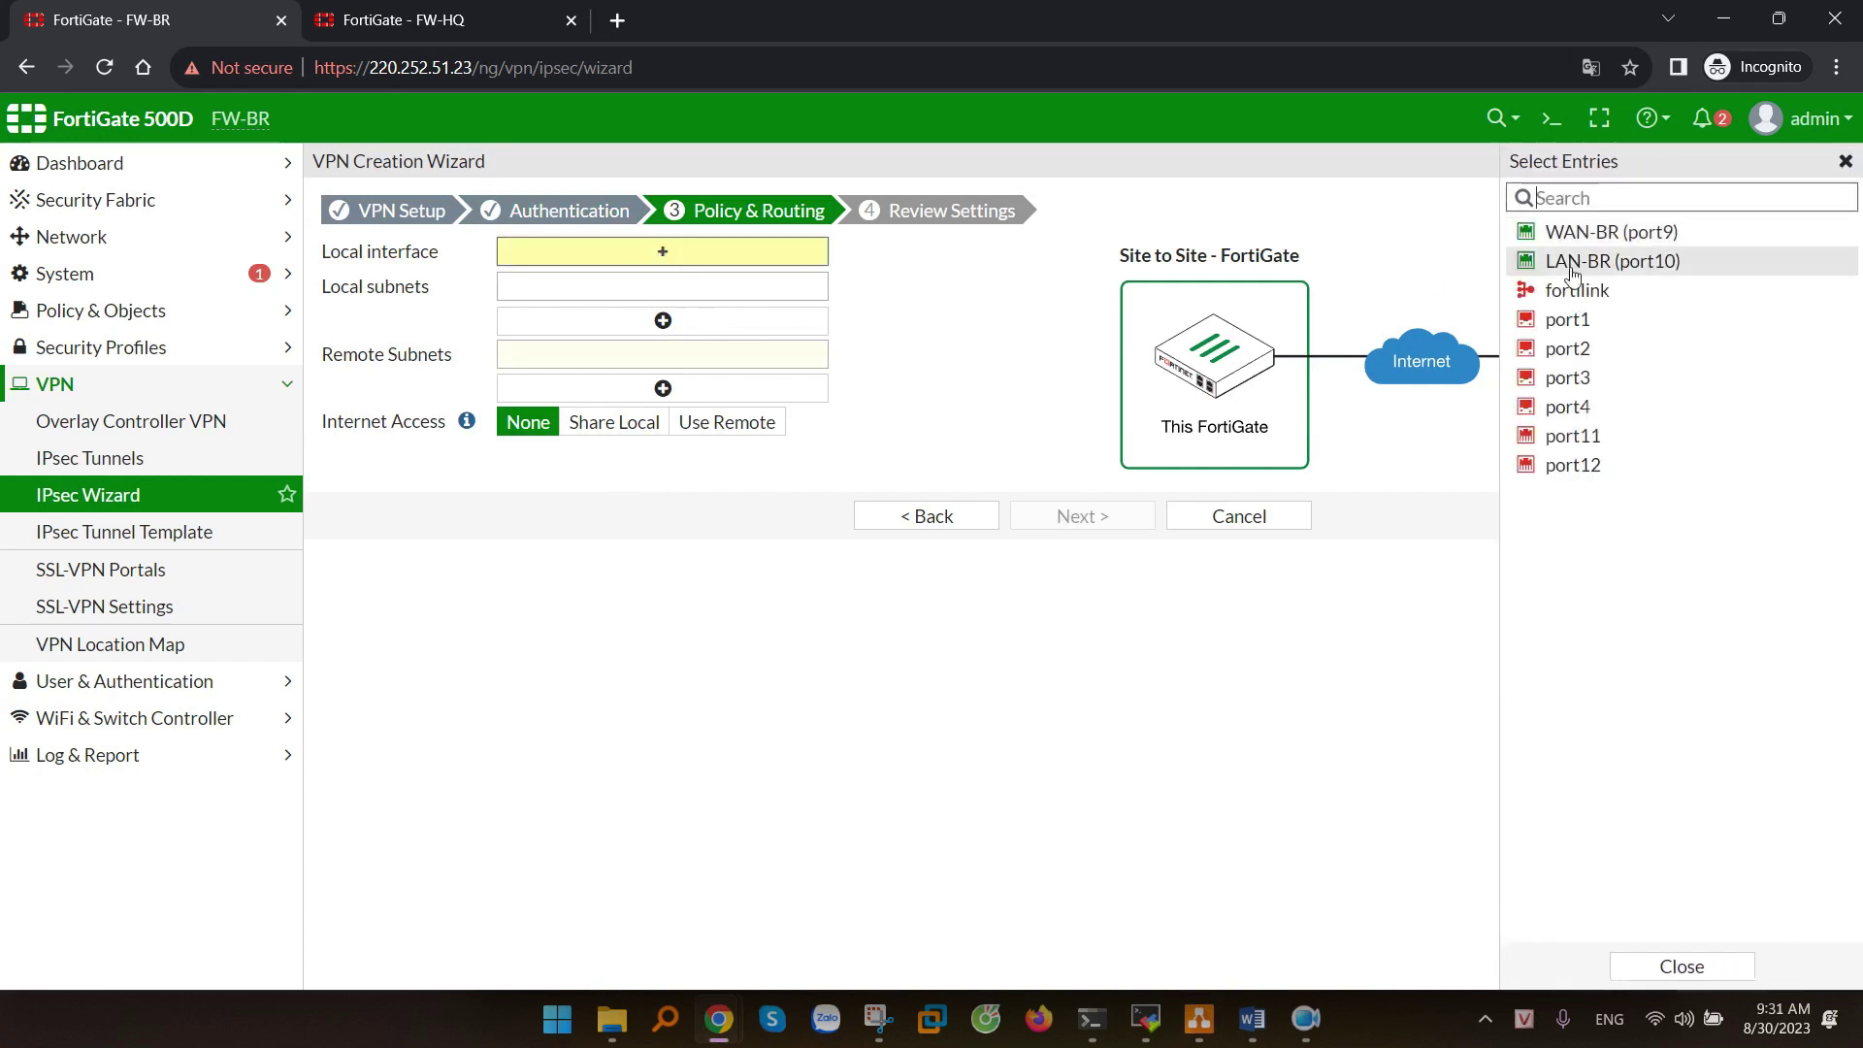
left_click(1611, 261)
left_click(977, 342)
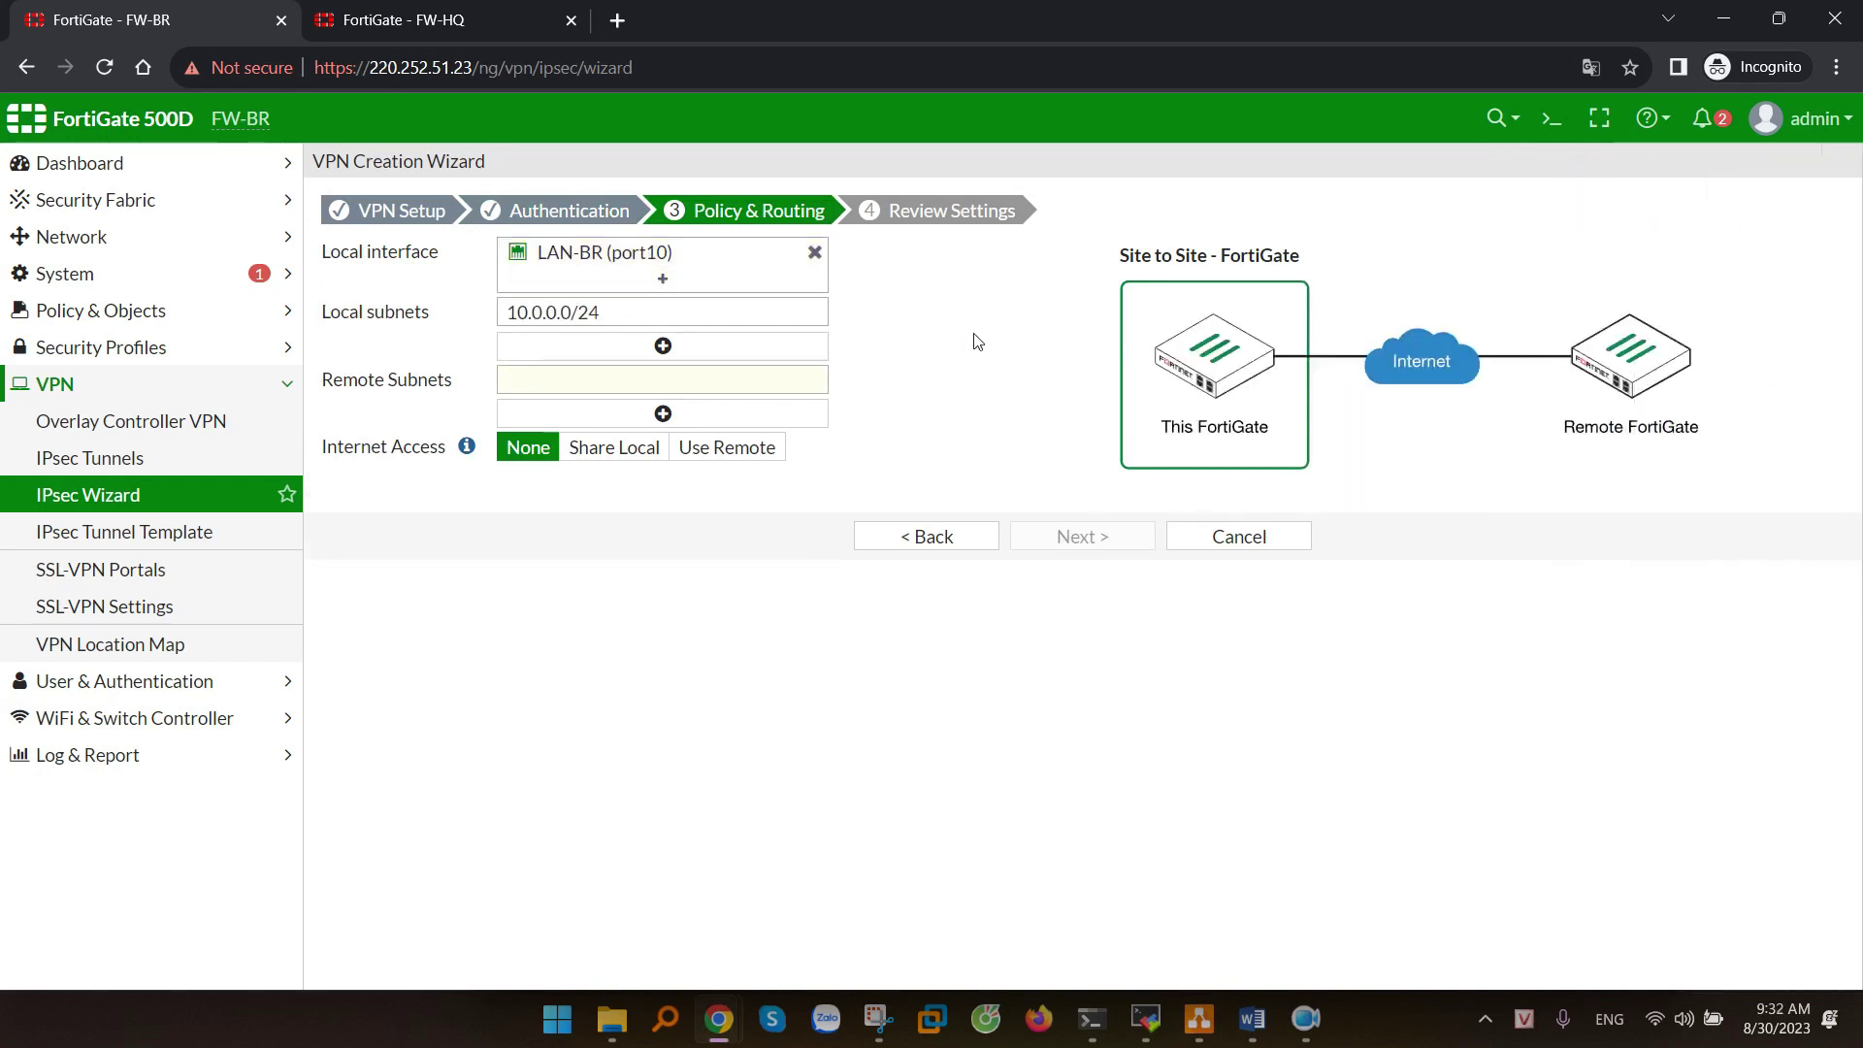
left_click(612, 336)
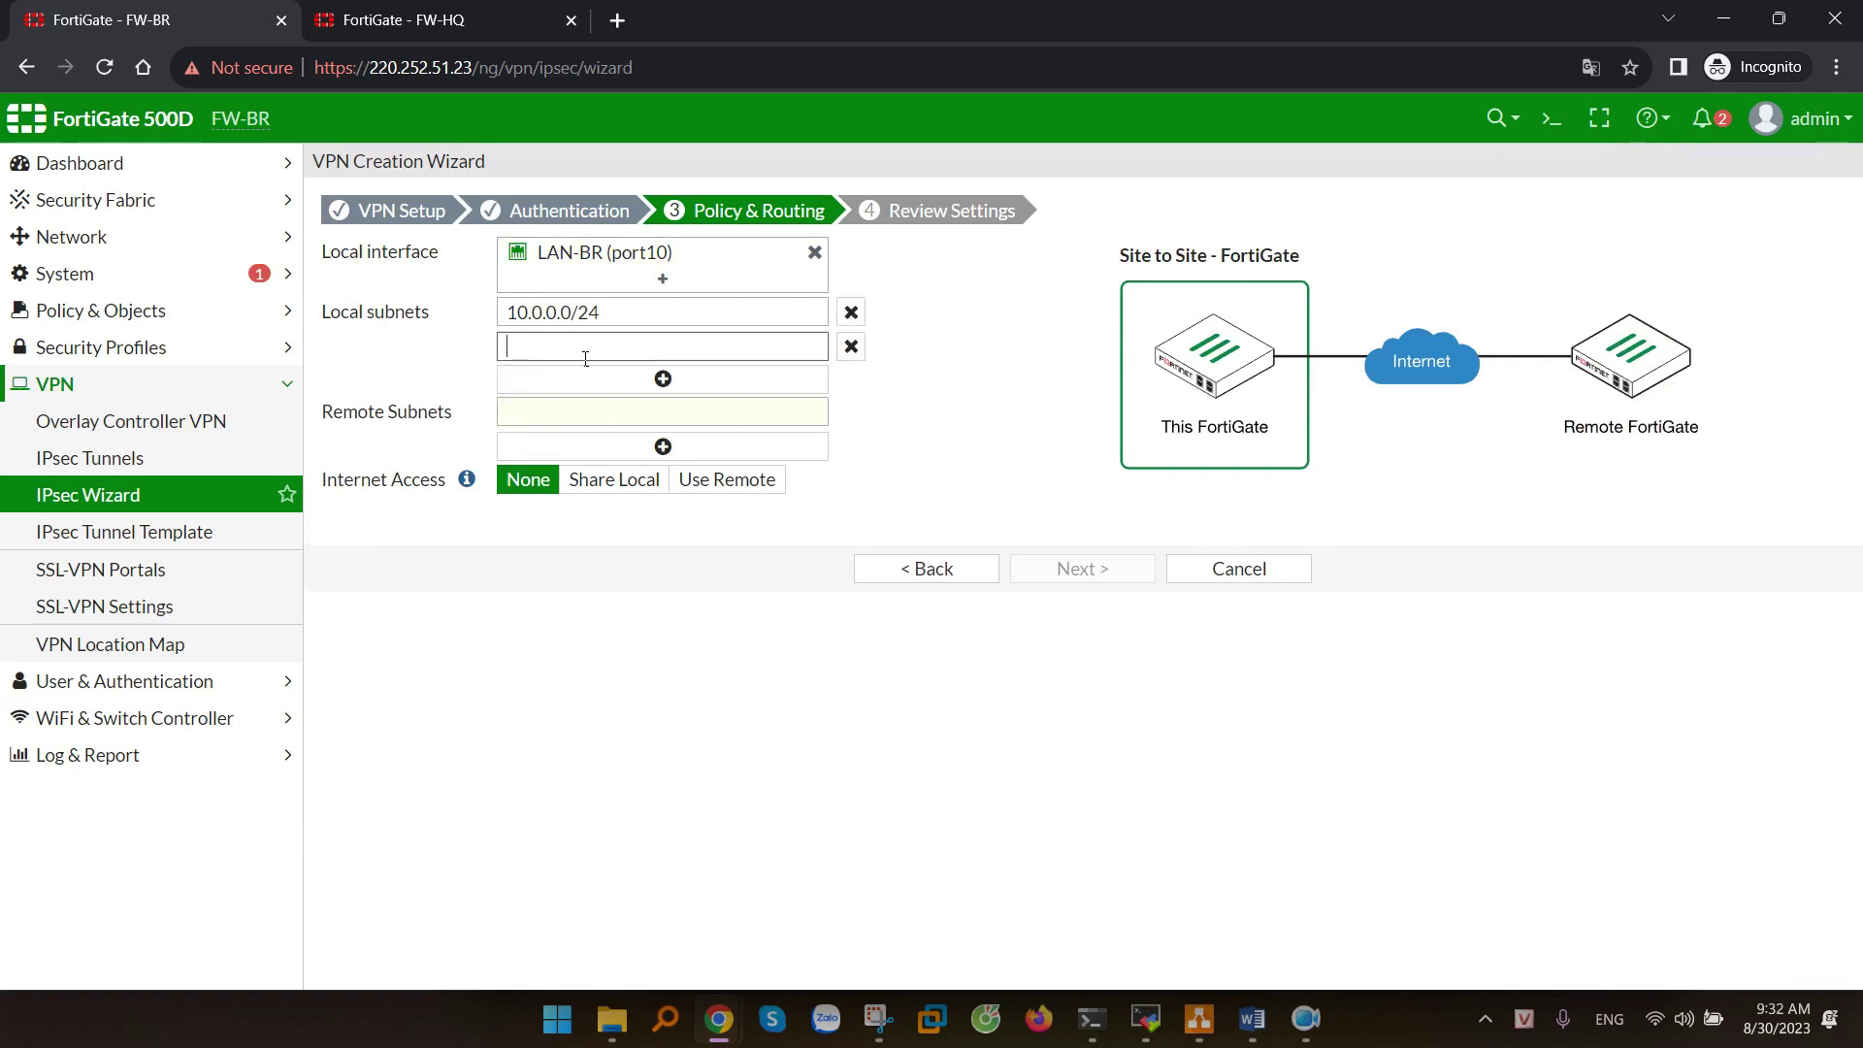
left_click(879, 1019)
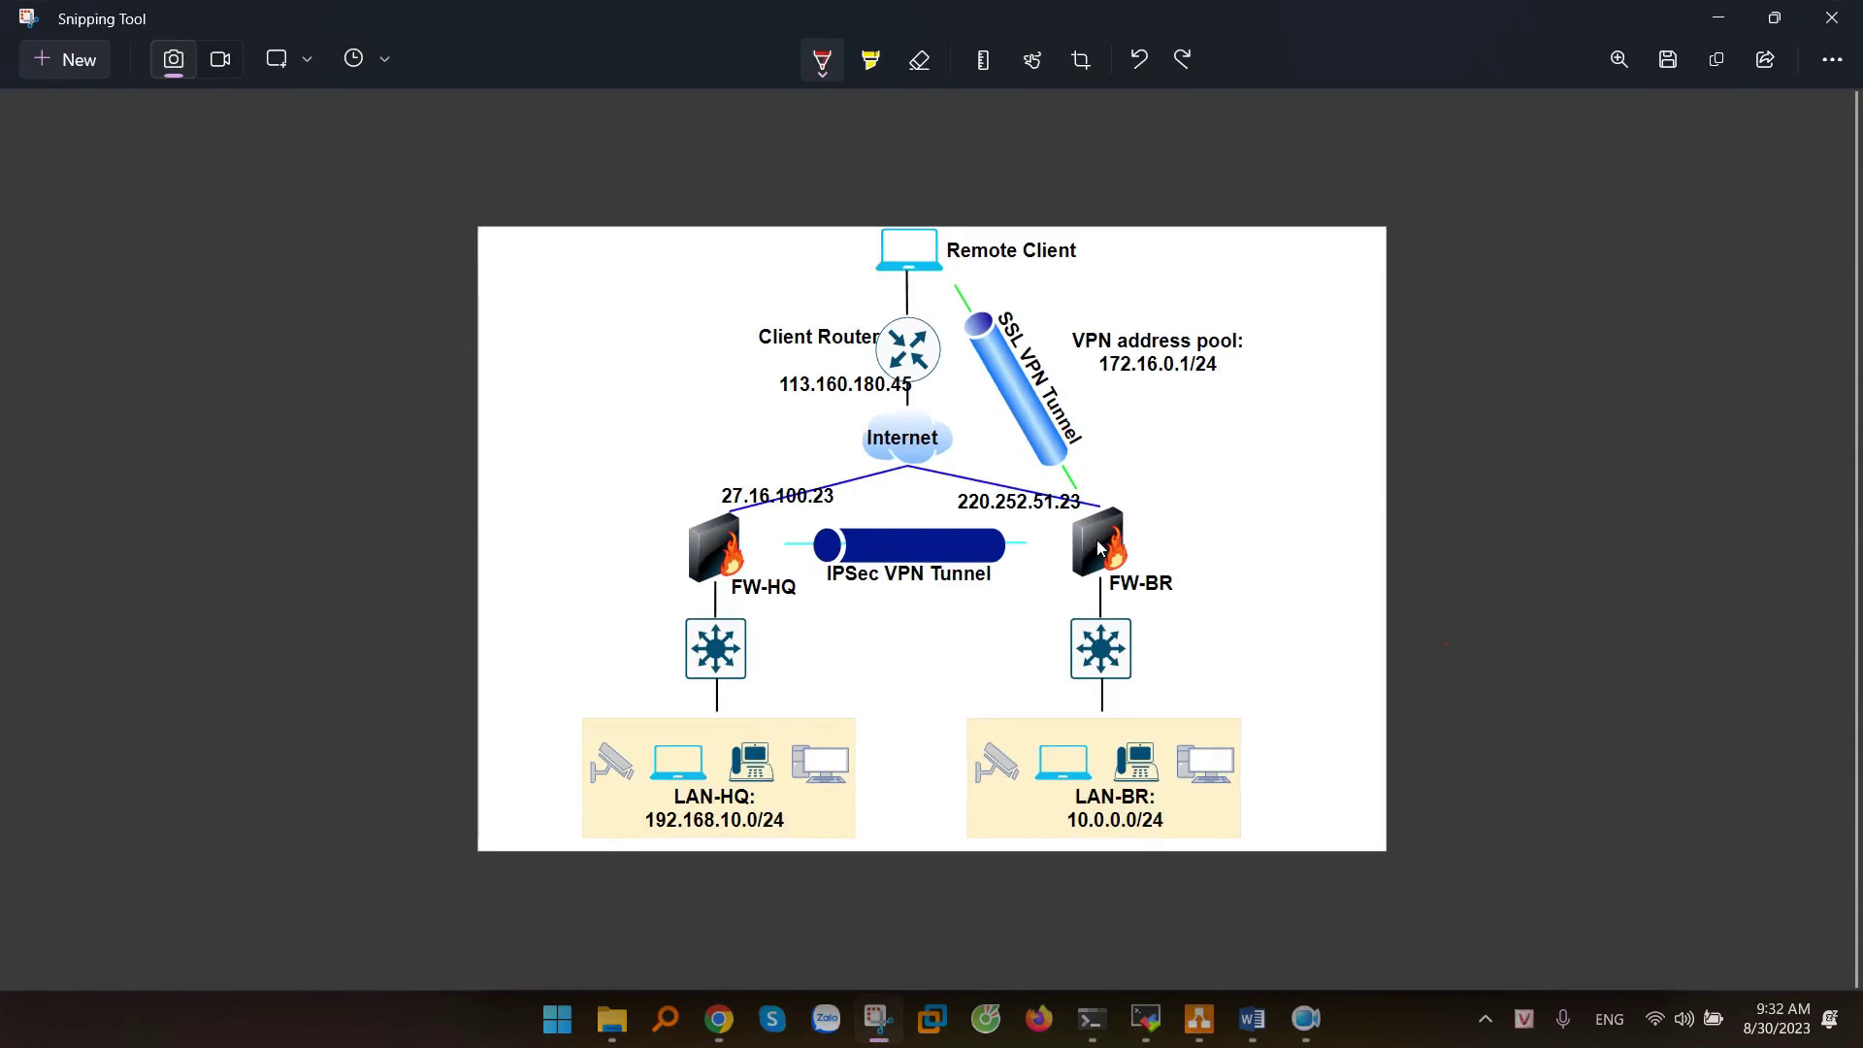
- Circle the 172.16.0.1/24 address pool in red on the diagram and return to the wizard
mouse_move(1213, 352)
left_mouse_down()
mouse_move(1152, 347)
mouse_move(1254, 386)
mouse_move(1198, 350)
left_mouse_up()
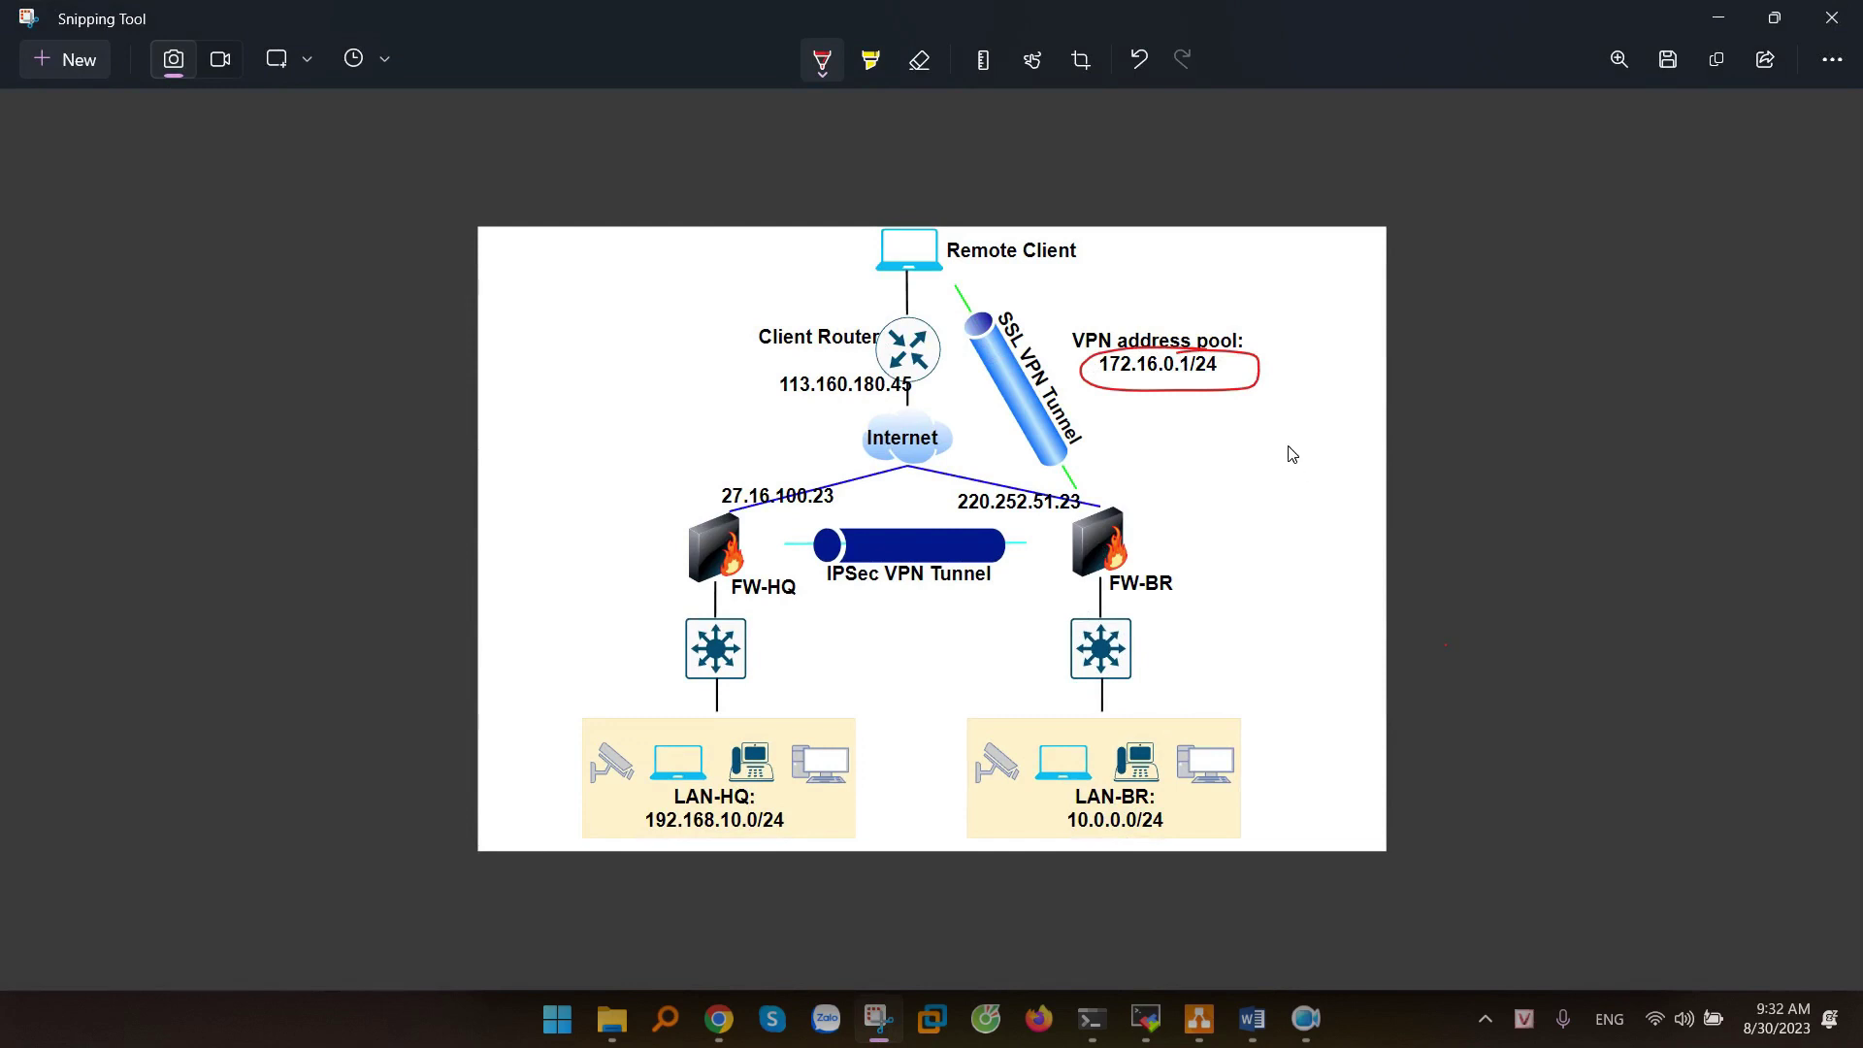
left_click(1718, 17)
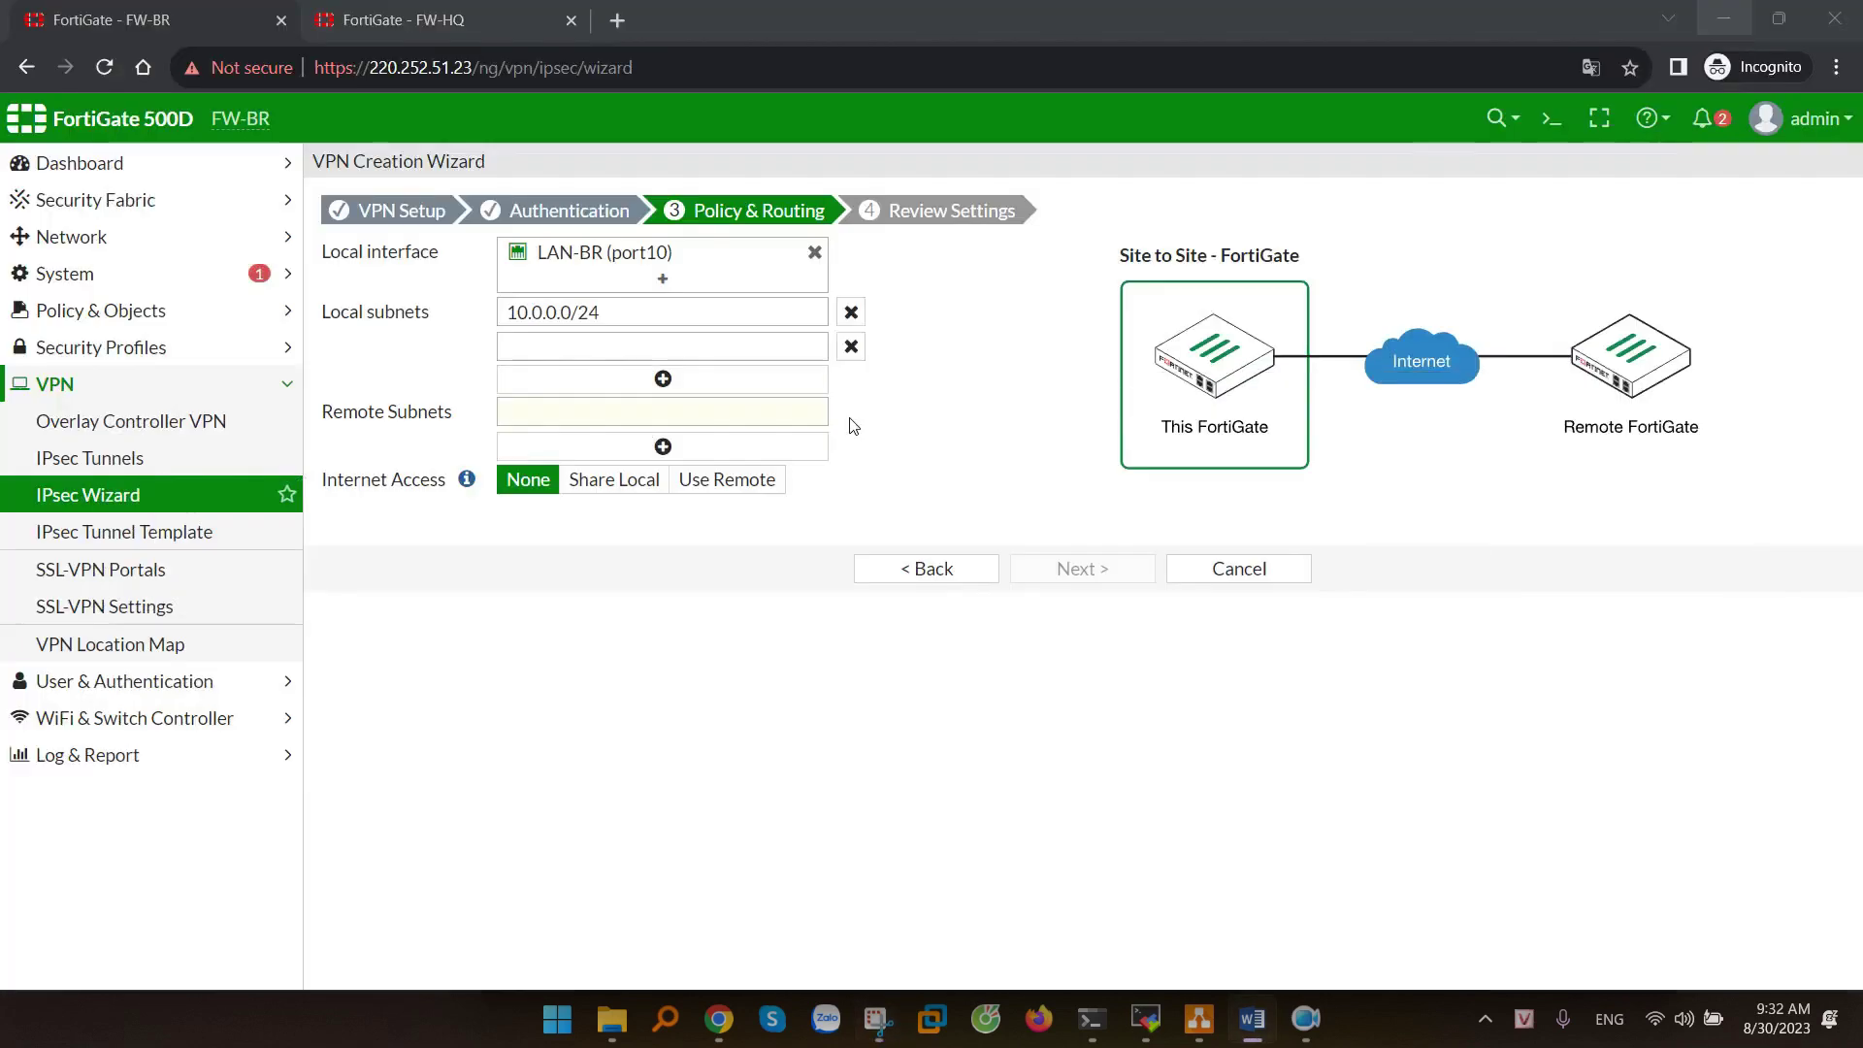
- Enter 172.16.0.0/24 as the second local subnet and 192.168.10.0/24 as the remote subnet
left_click(535, 350)
type("172.16")
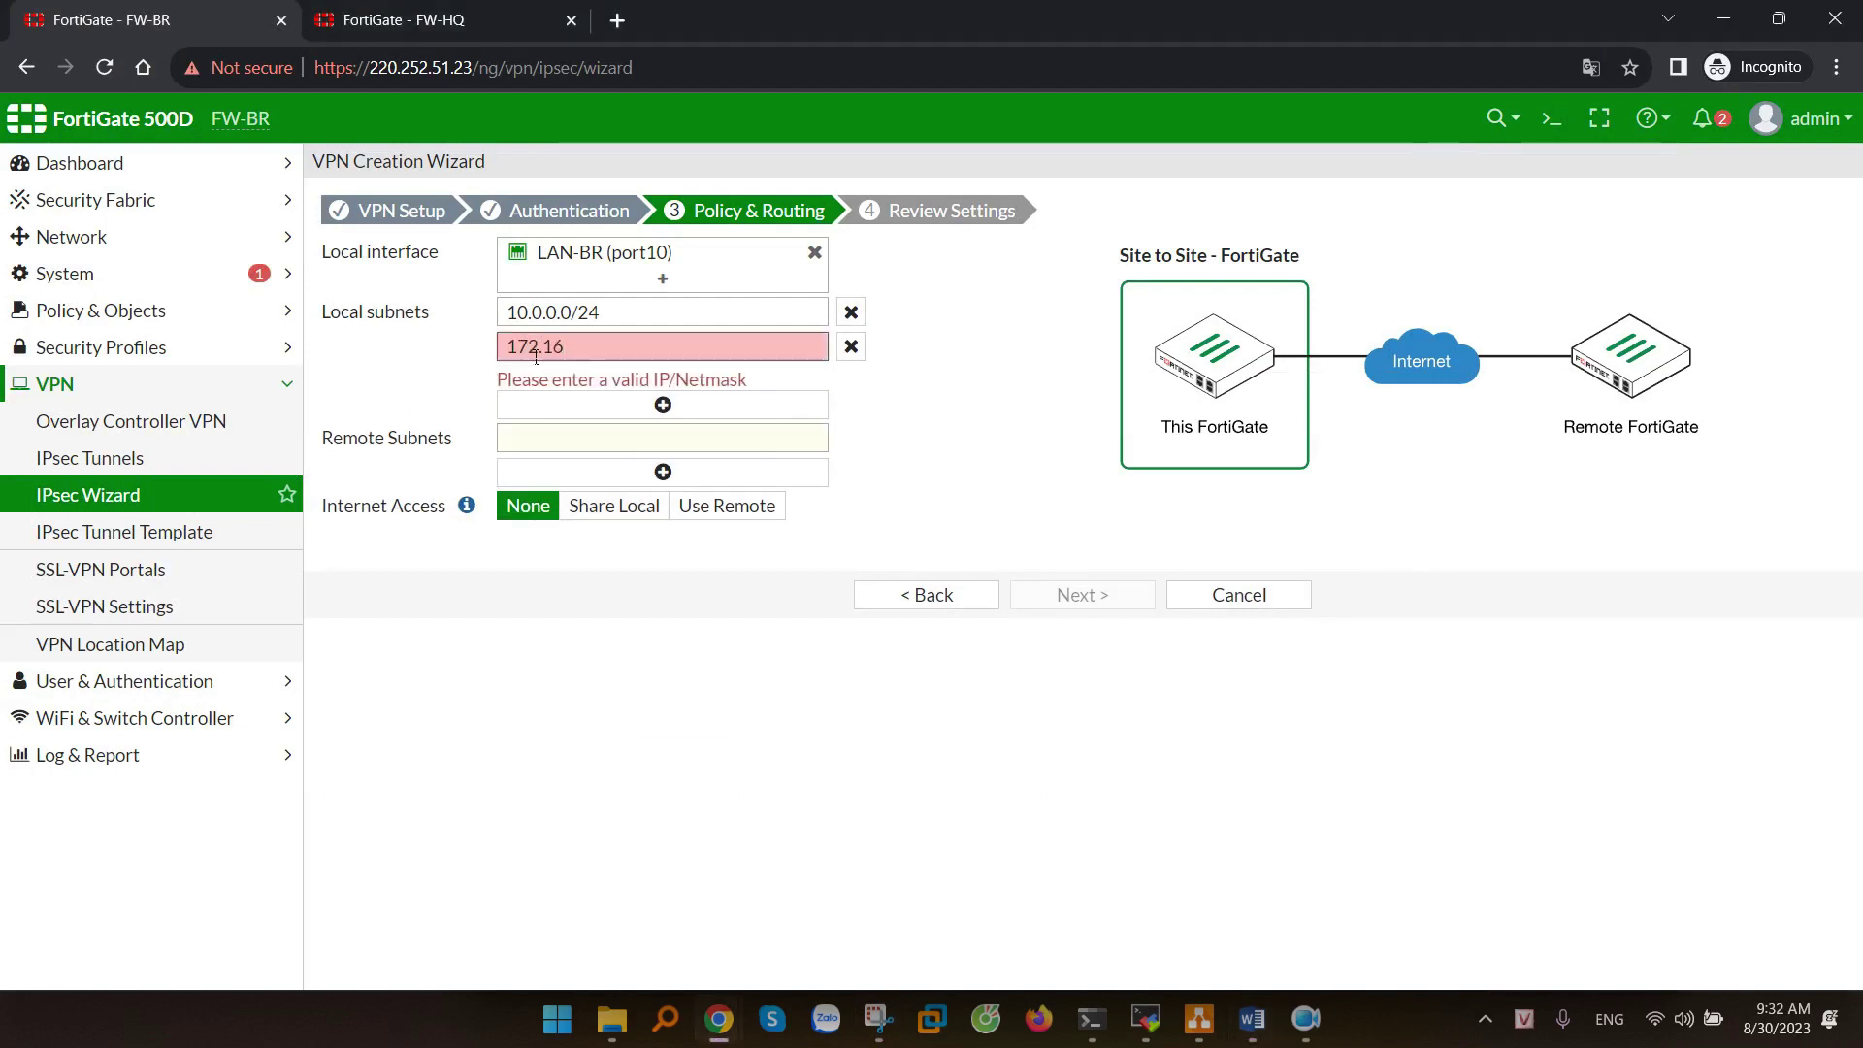
type(".0.0/24")
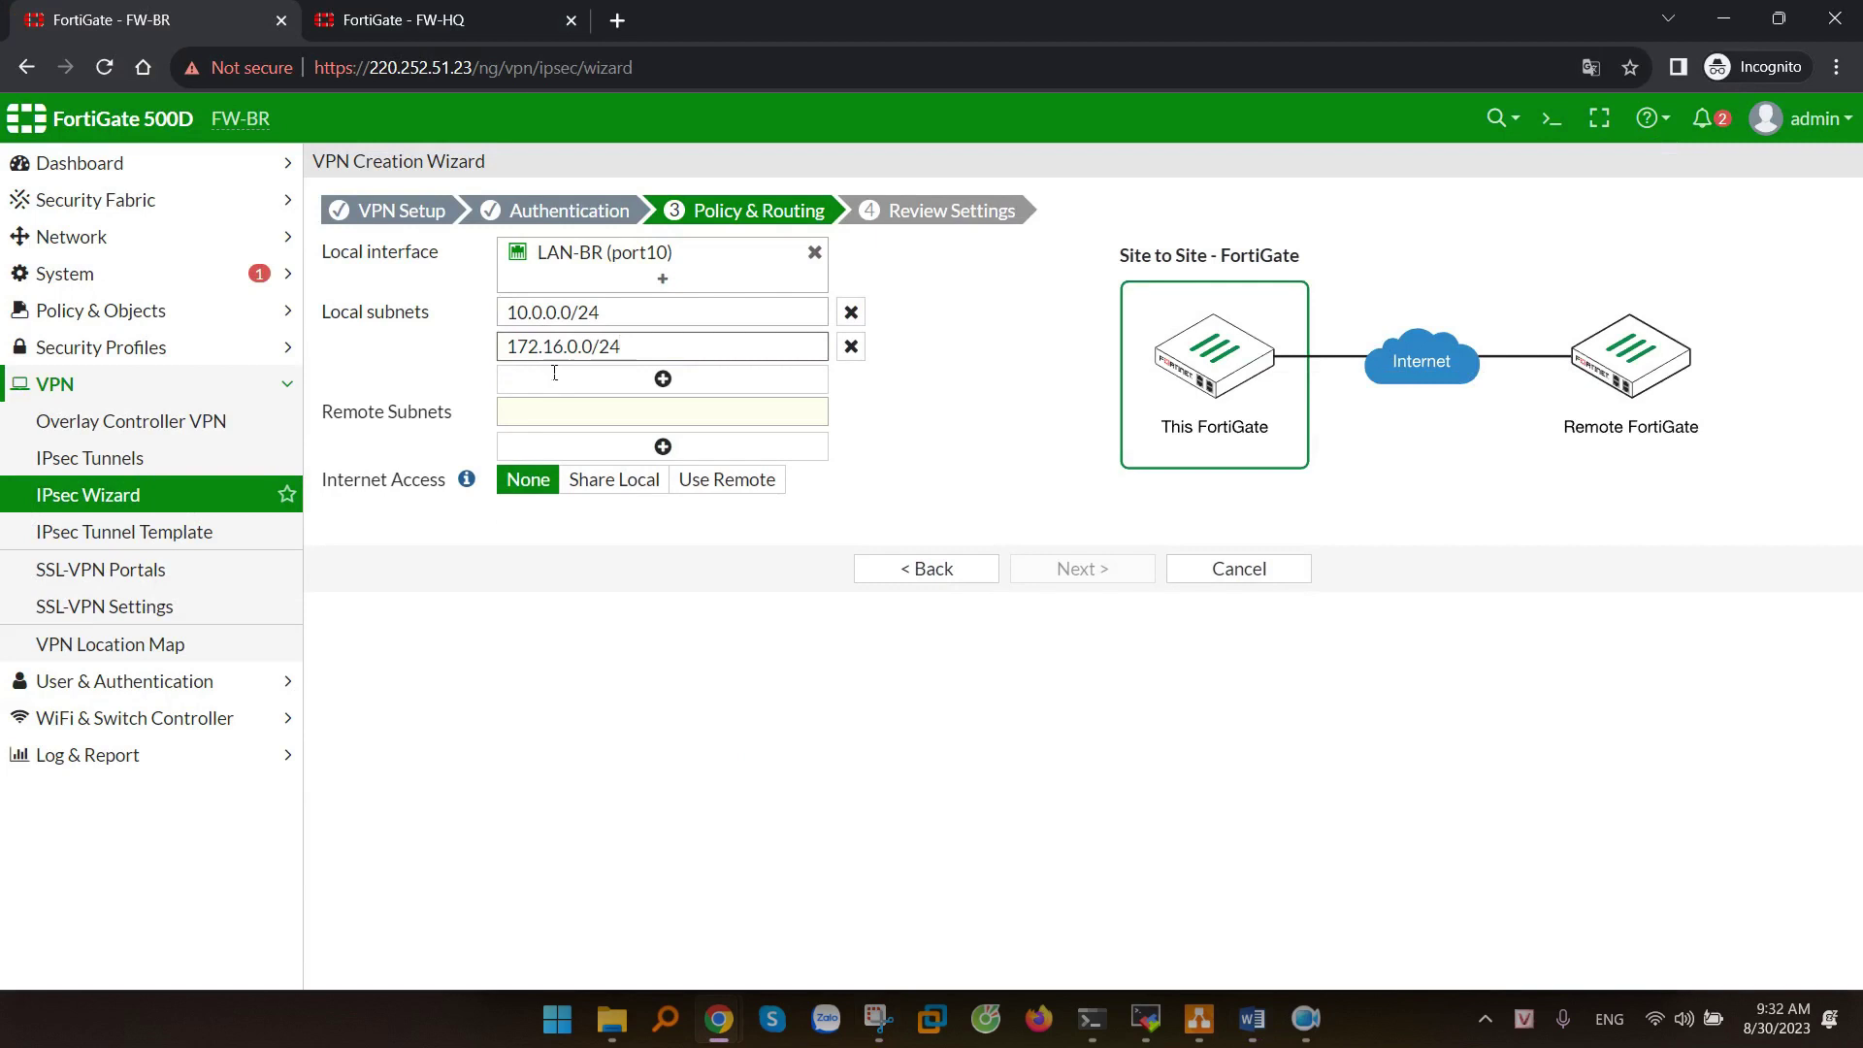
left_click(878, 1019)
left_click_drag(627, 836, 816, 830)
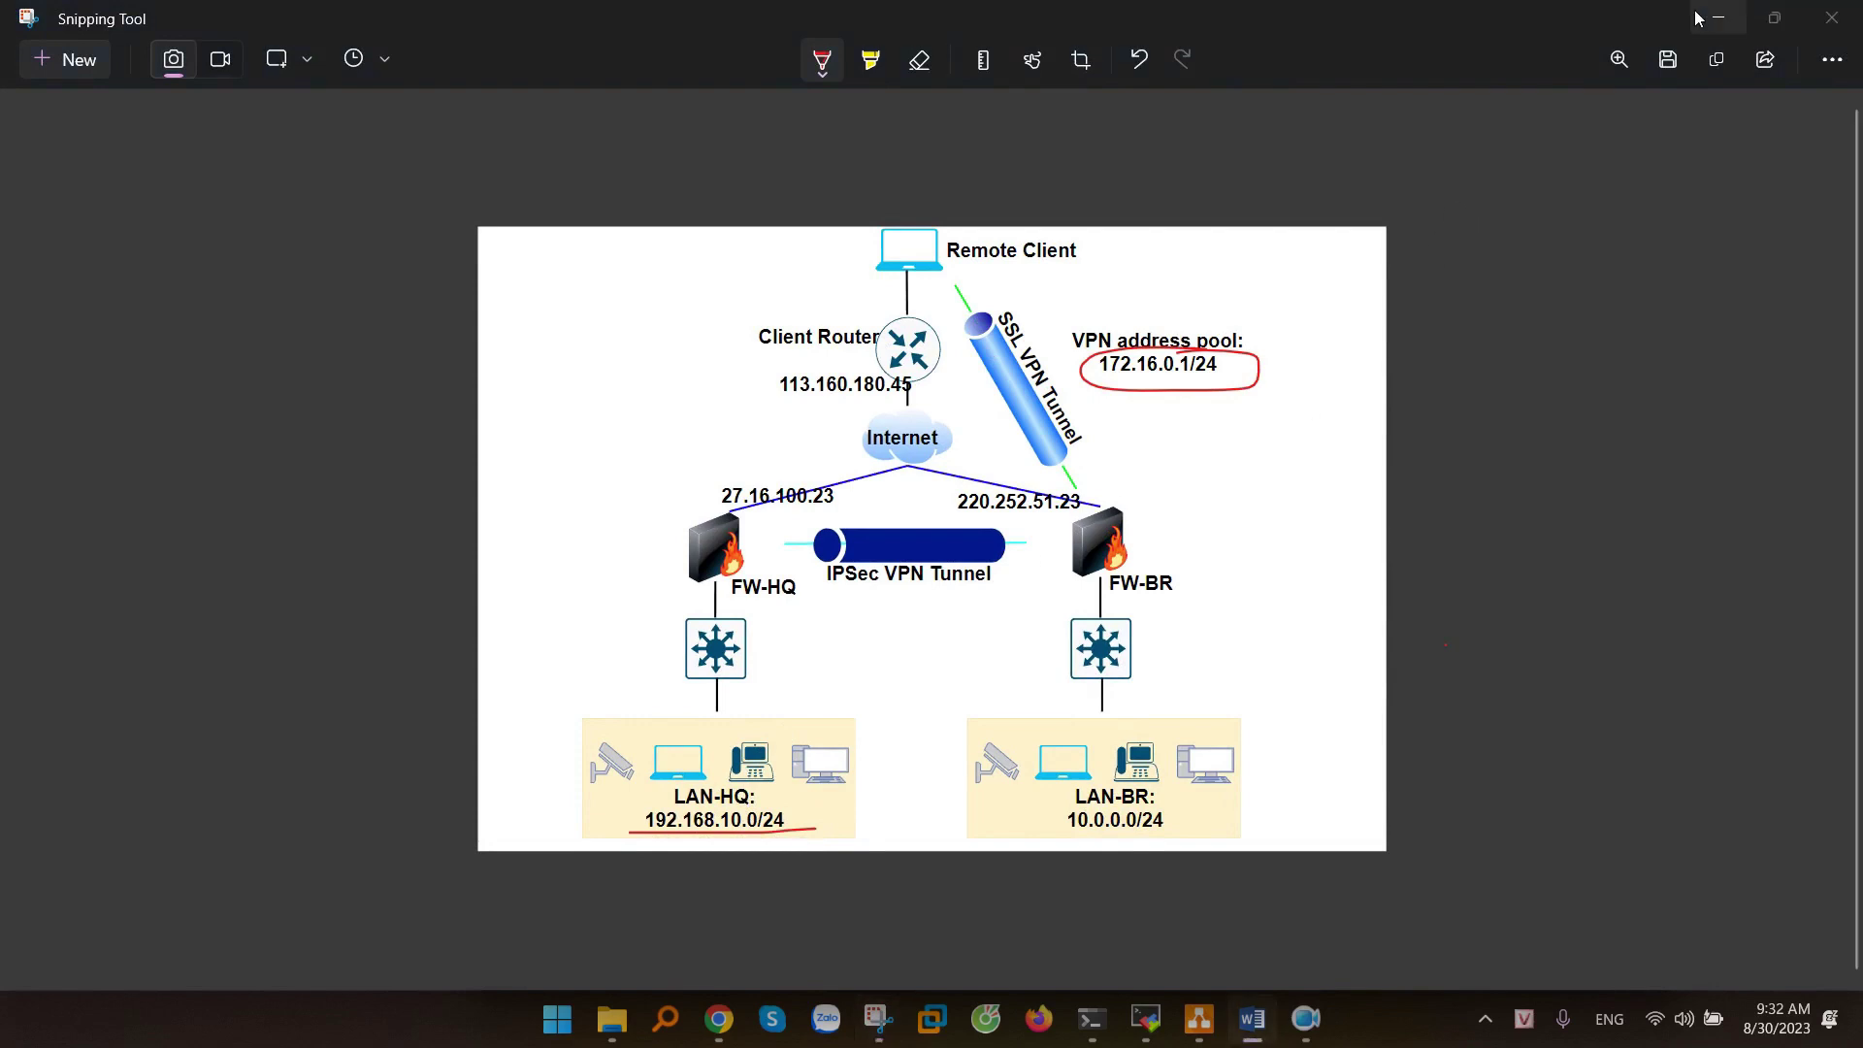
left_click(1719, 16)
left_click(561, 424)
type("1")
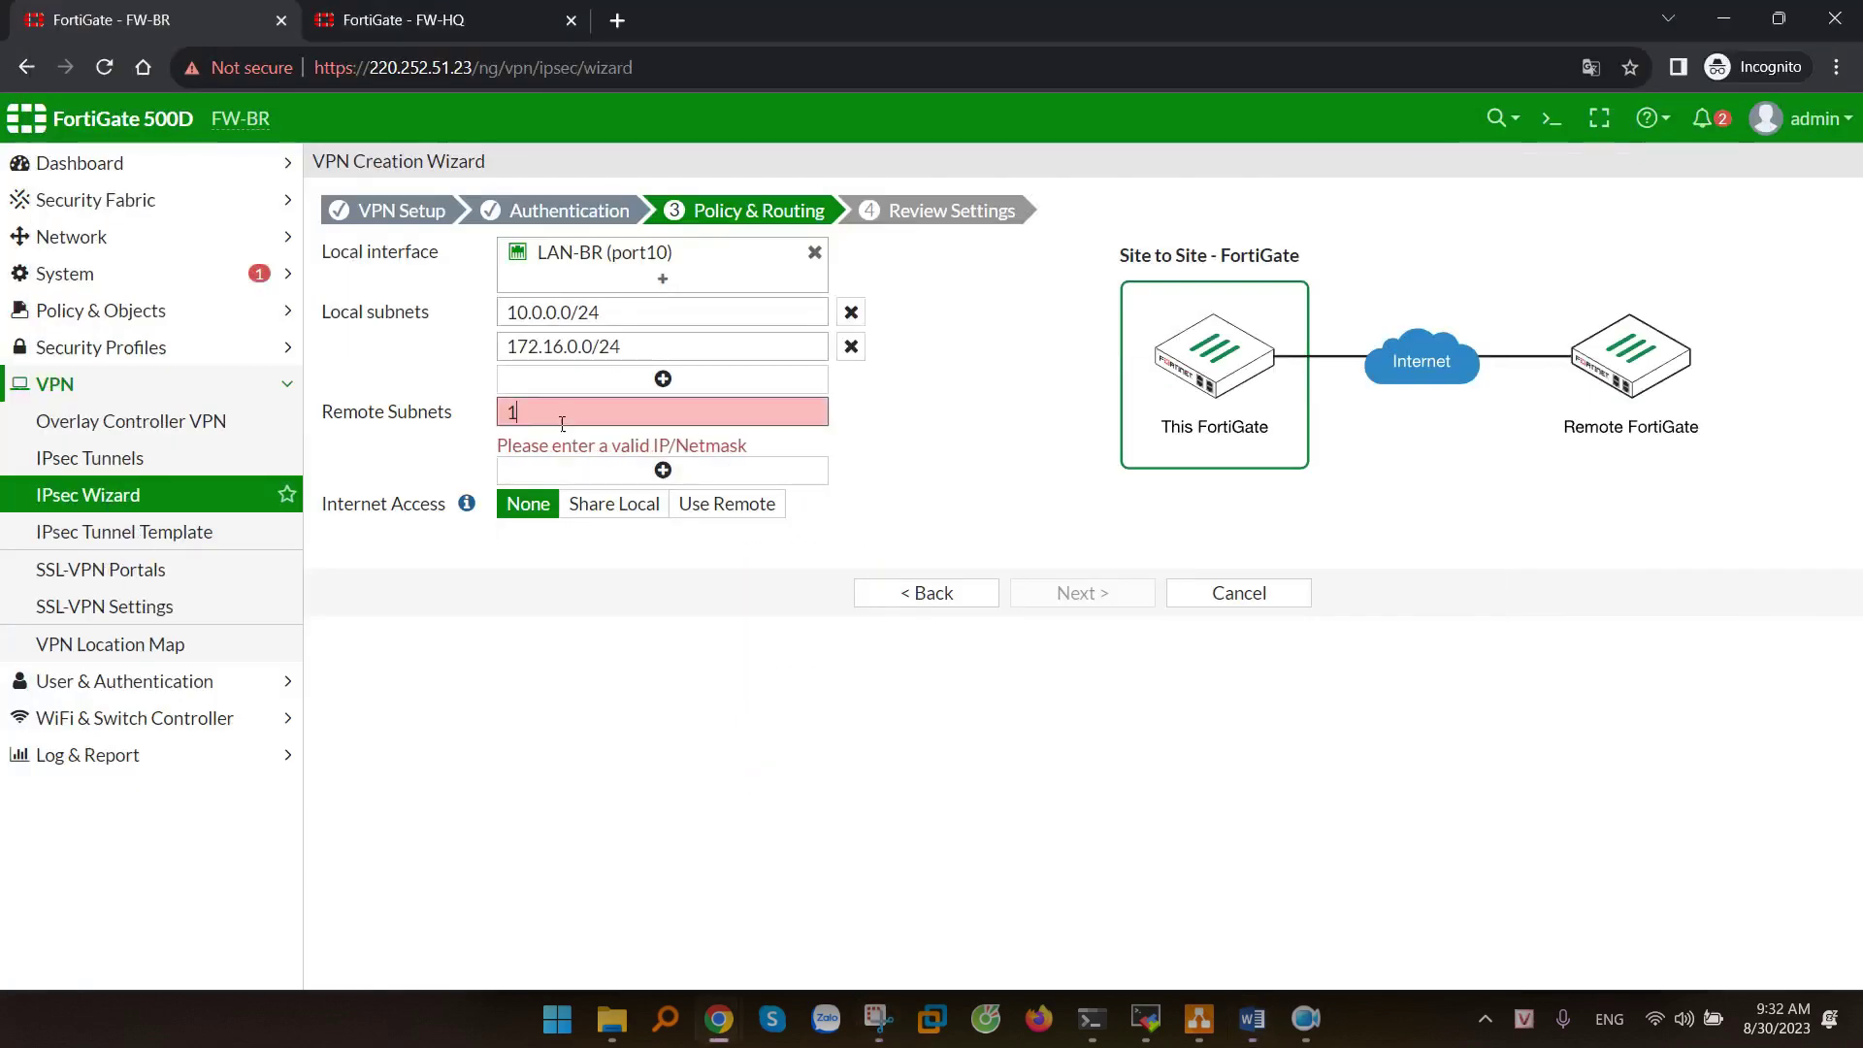
type("92.168.10.0/24")
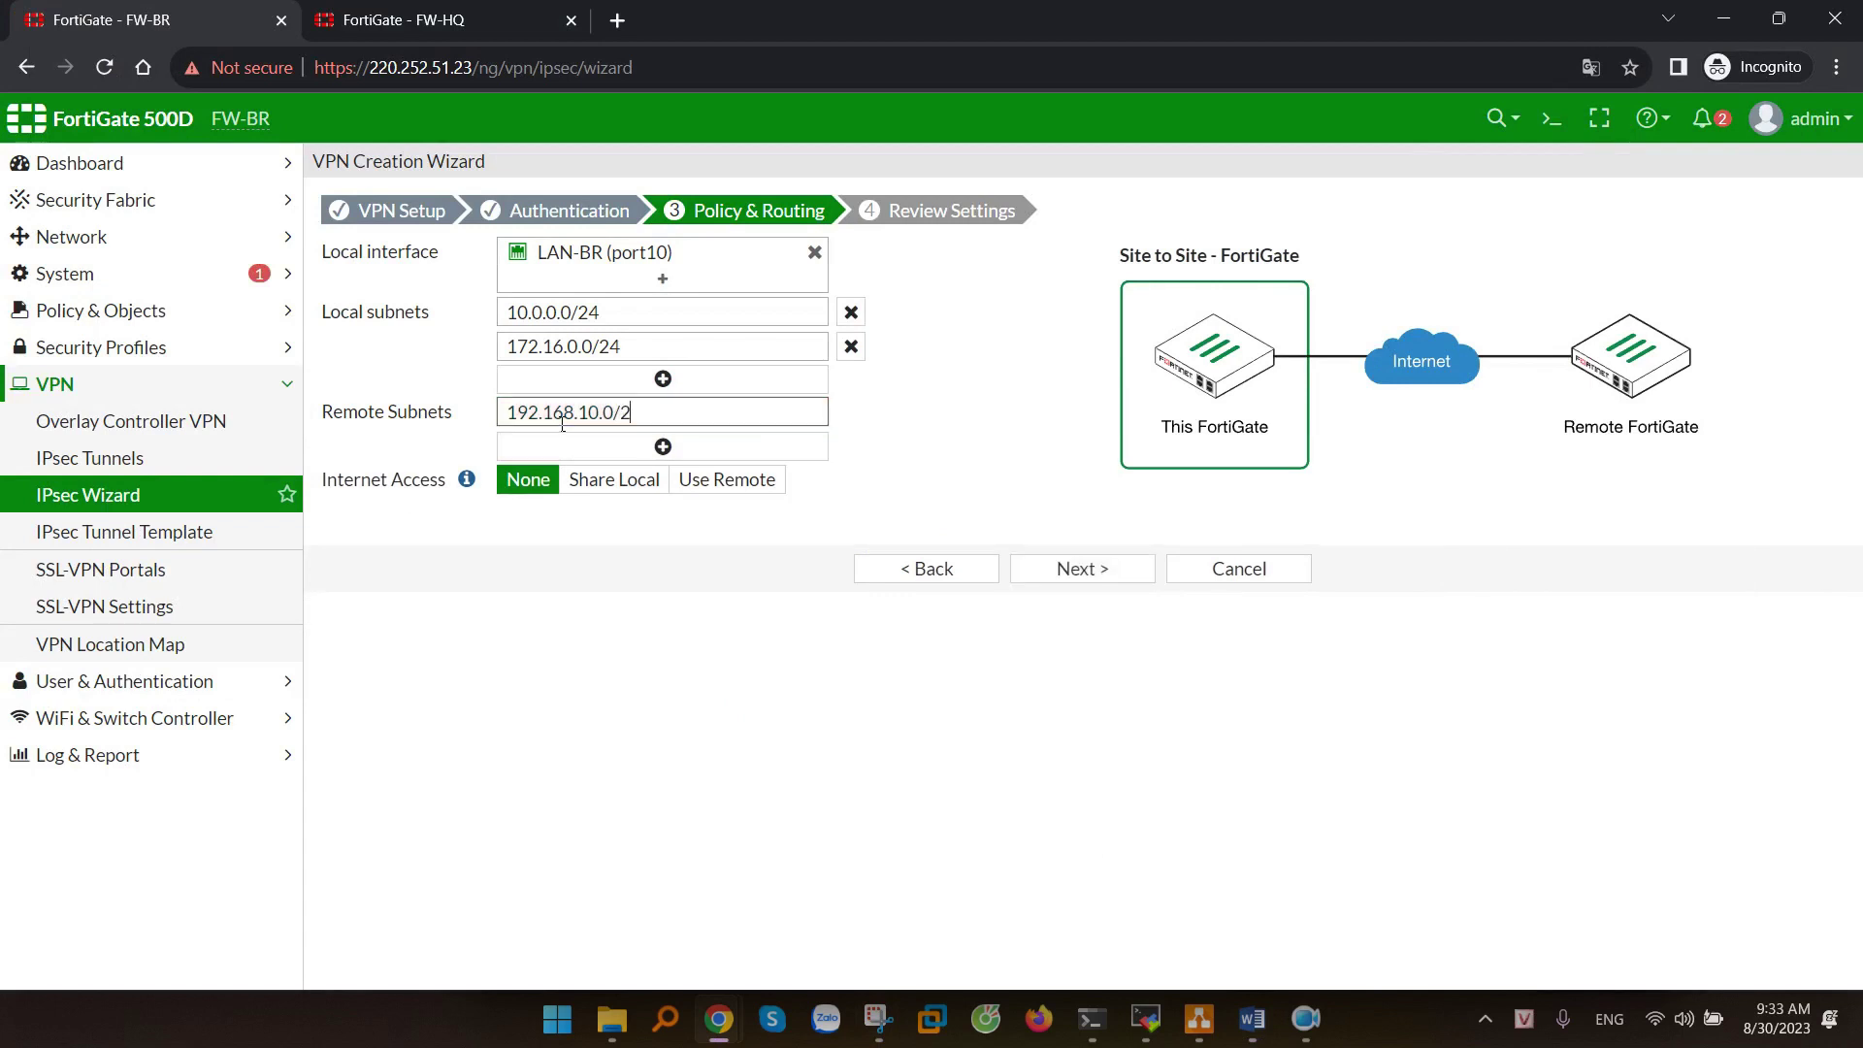
- Create the to-FW-HQ tunnel and select it in the IPsec Tunnels list
left_click(1082, 569)
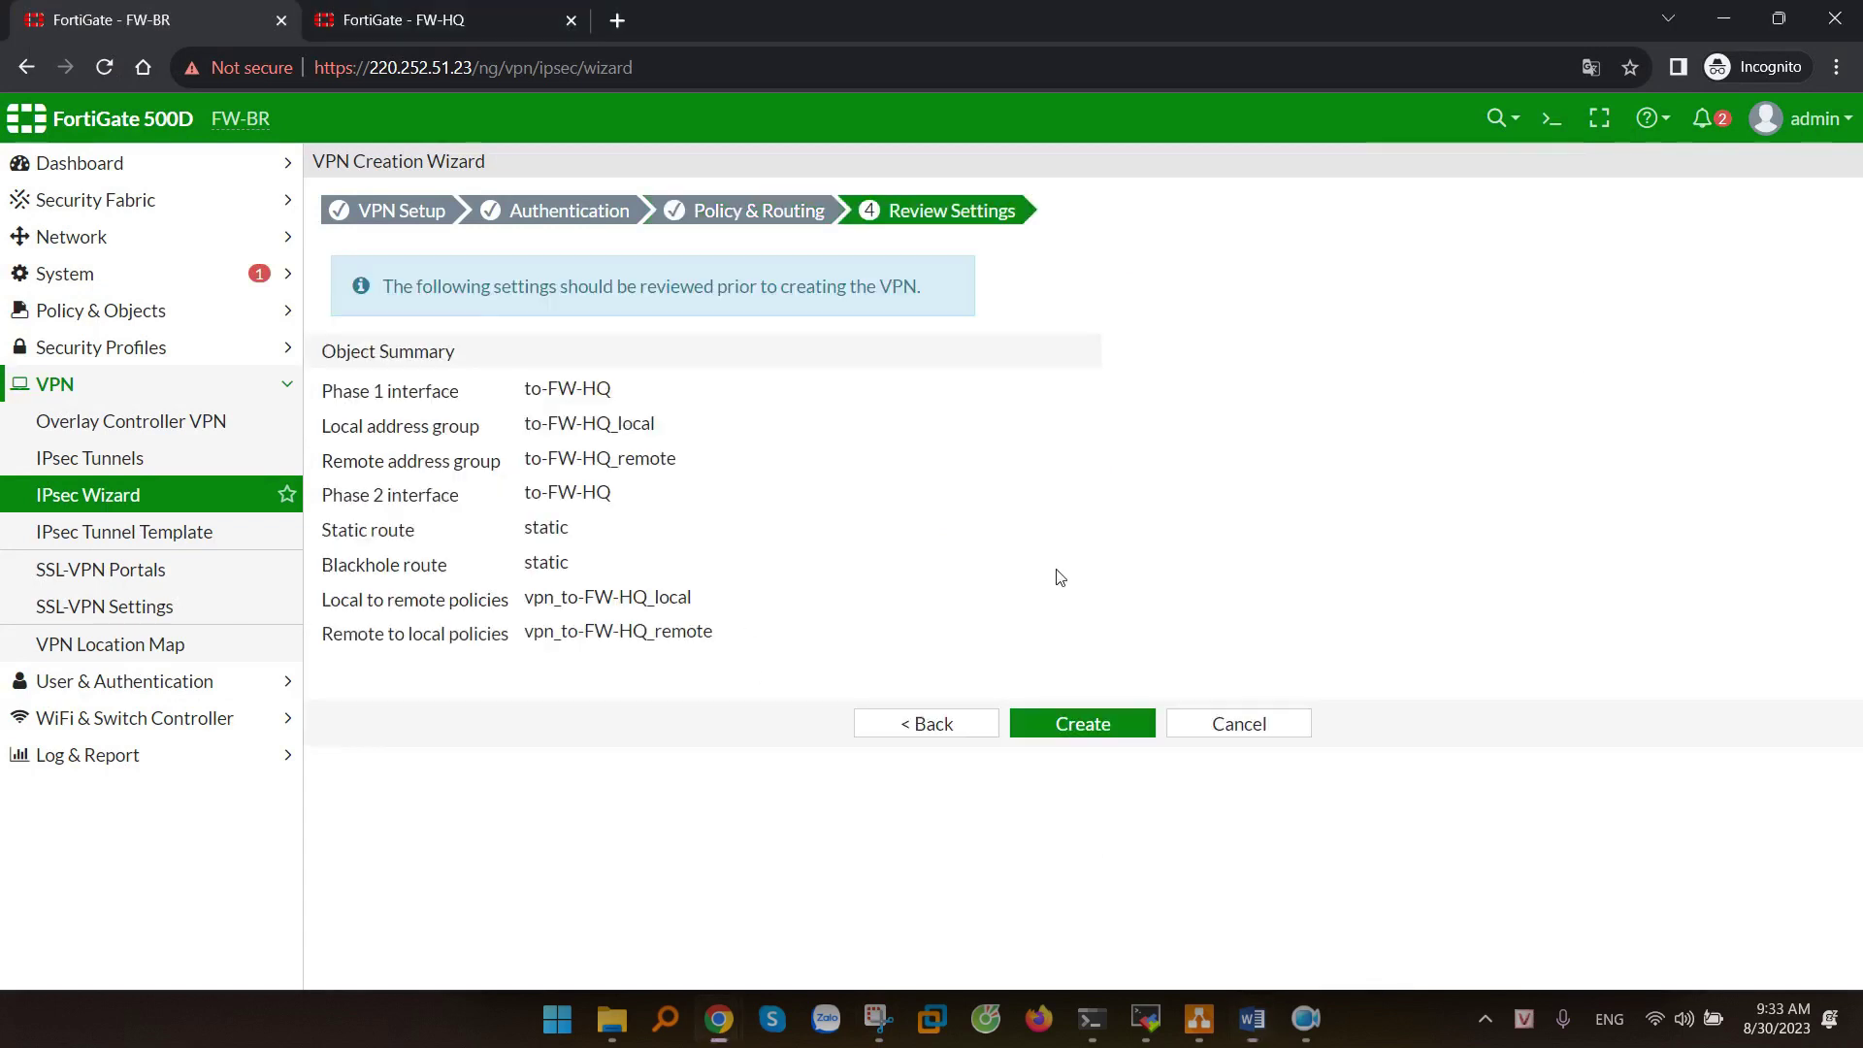
left_click(1111, 726)
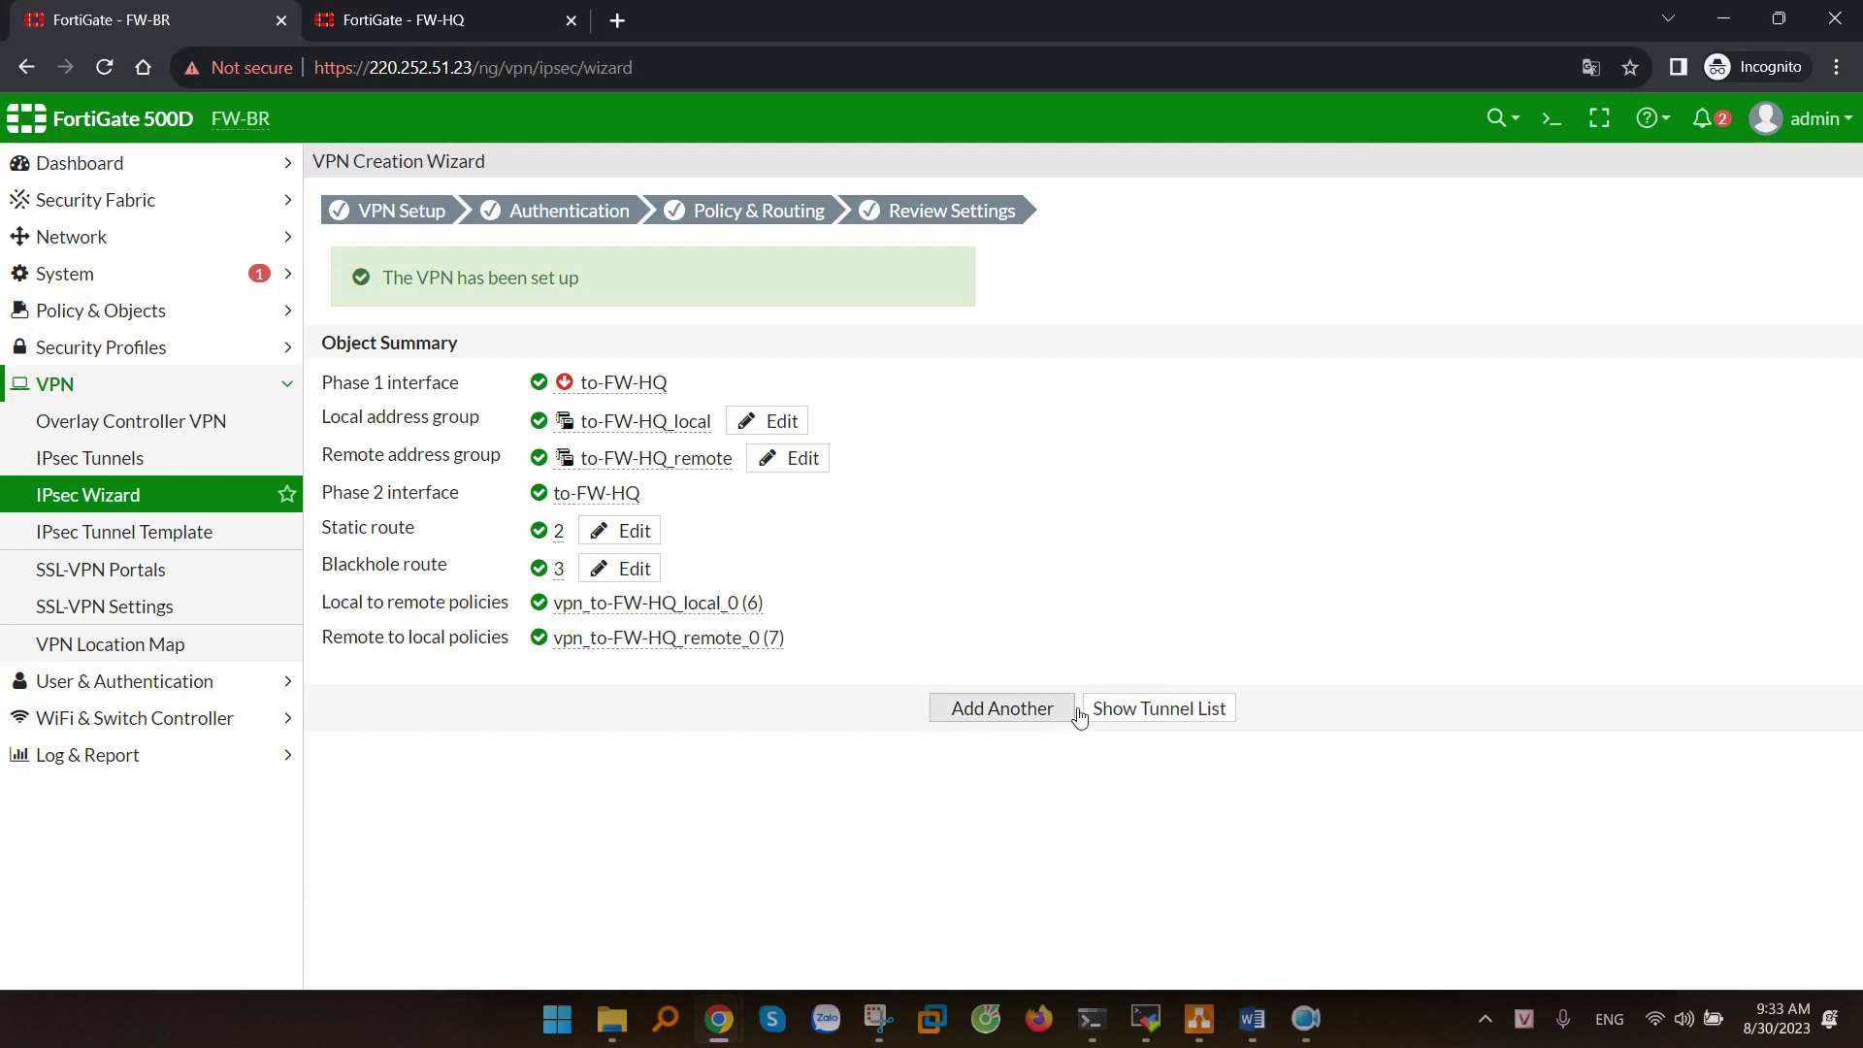
left_click(1133, 712)
left_click(890, 305)
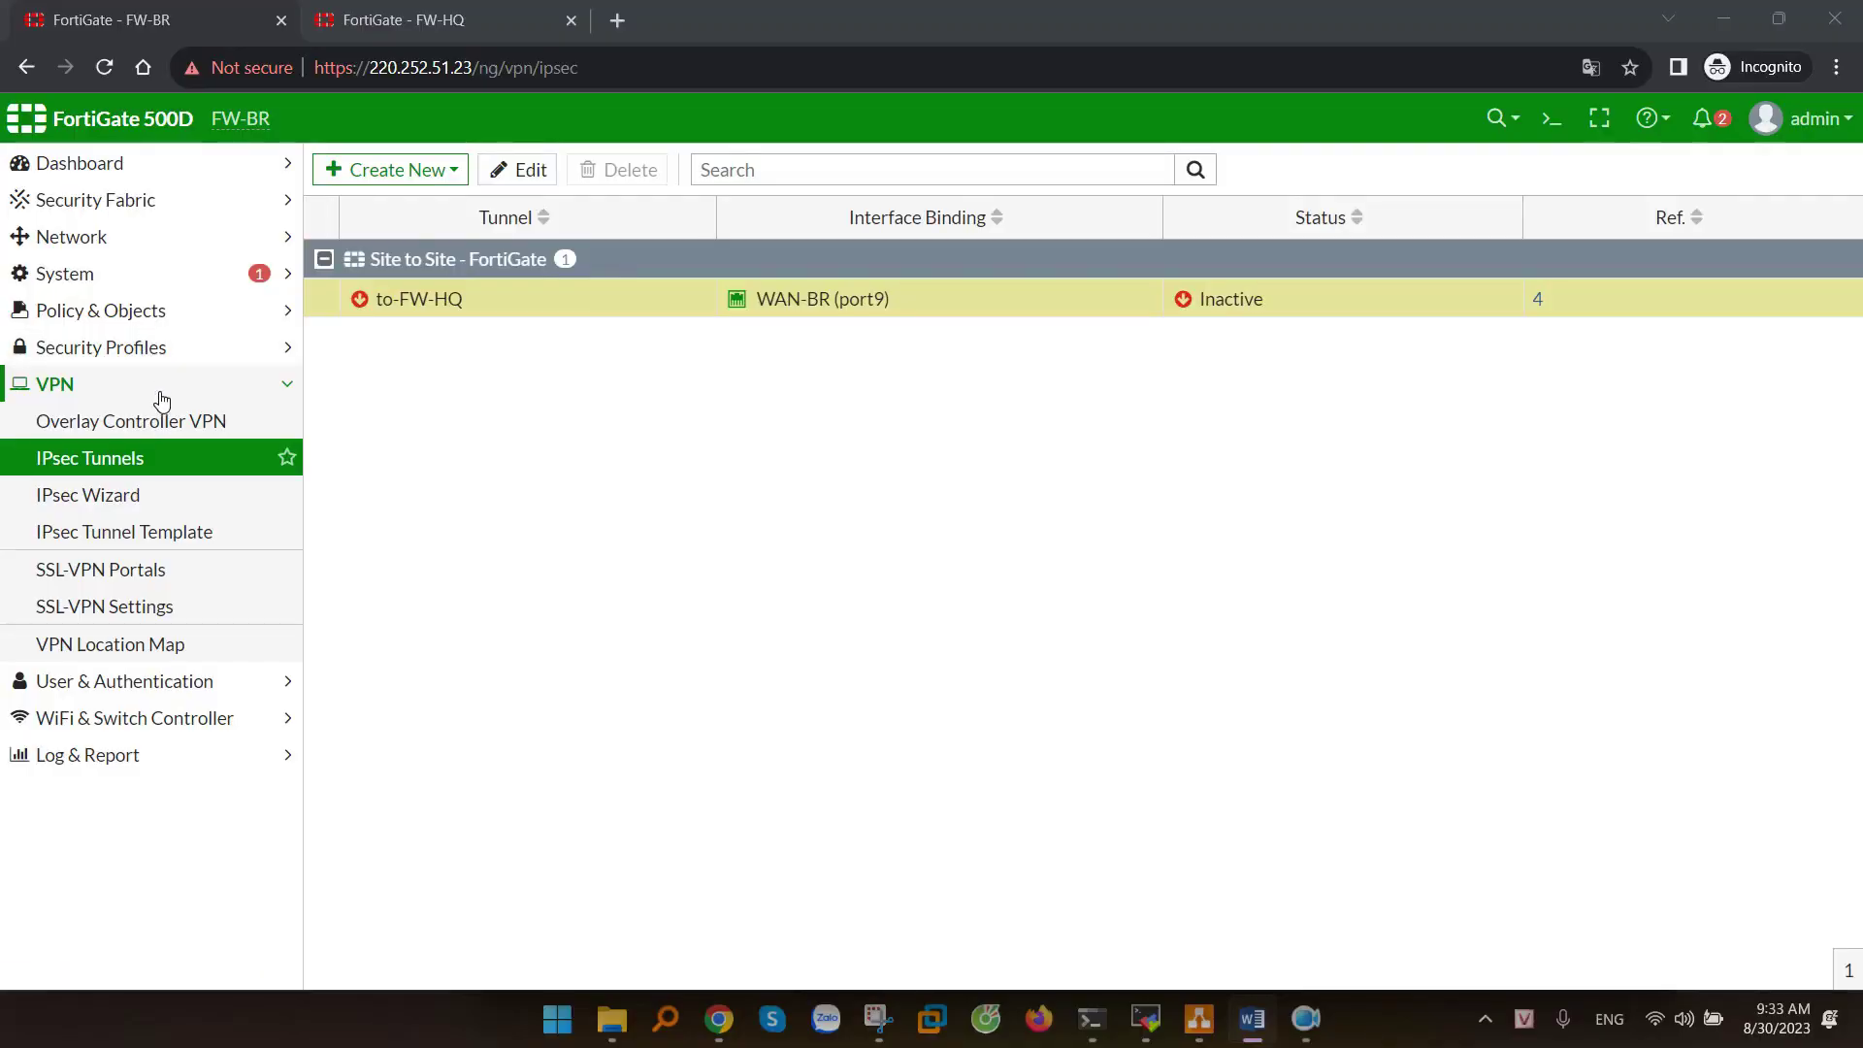
left_click(141, 682)
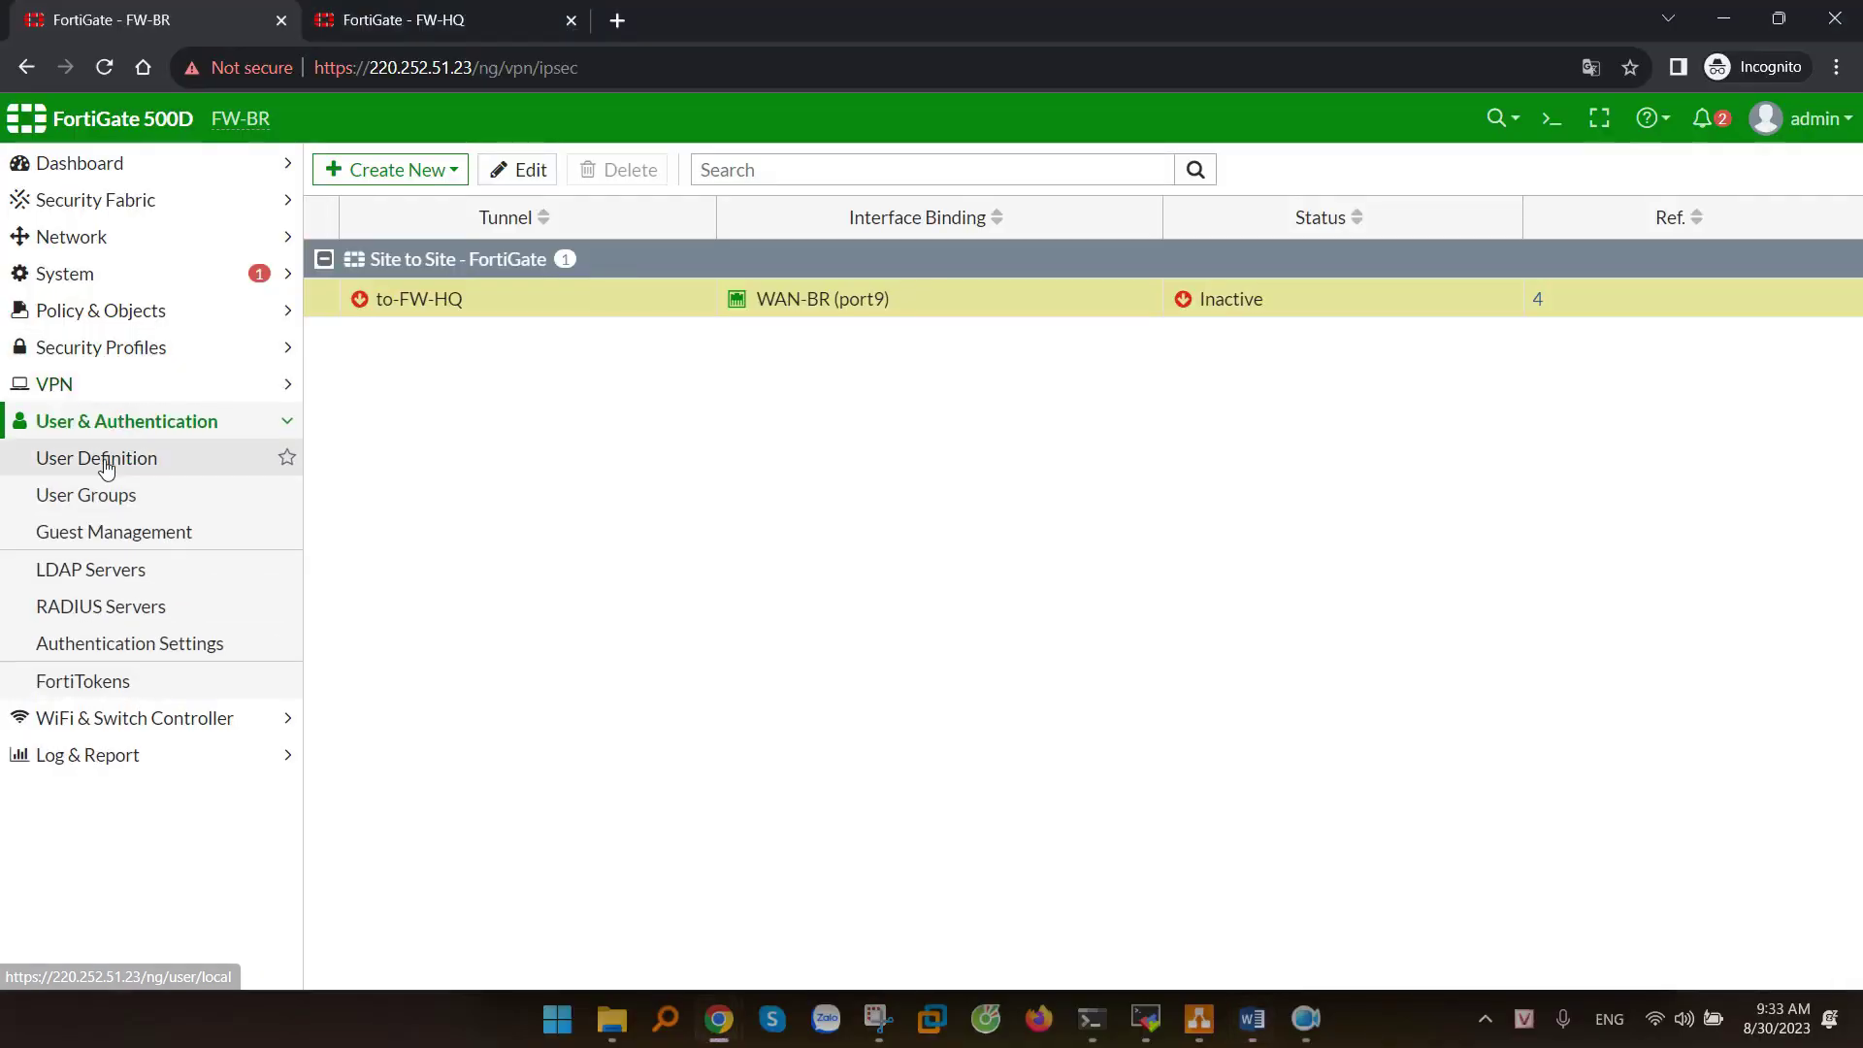
- Create a local user named vpn1 with a password
left_click(106, 467)
left_click(398, 173)
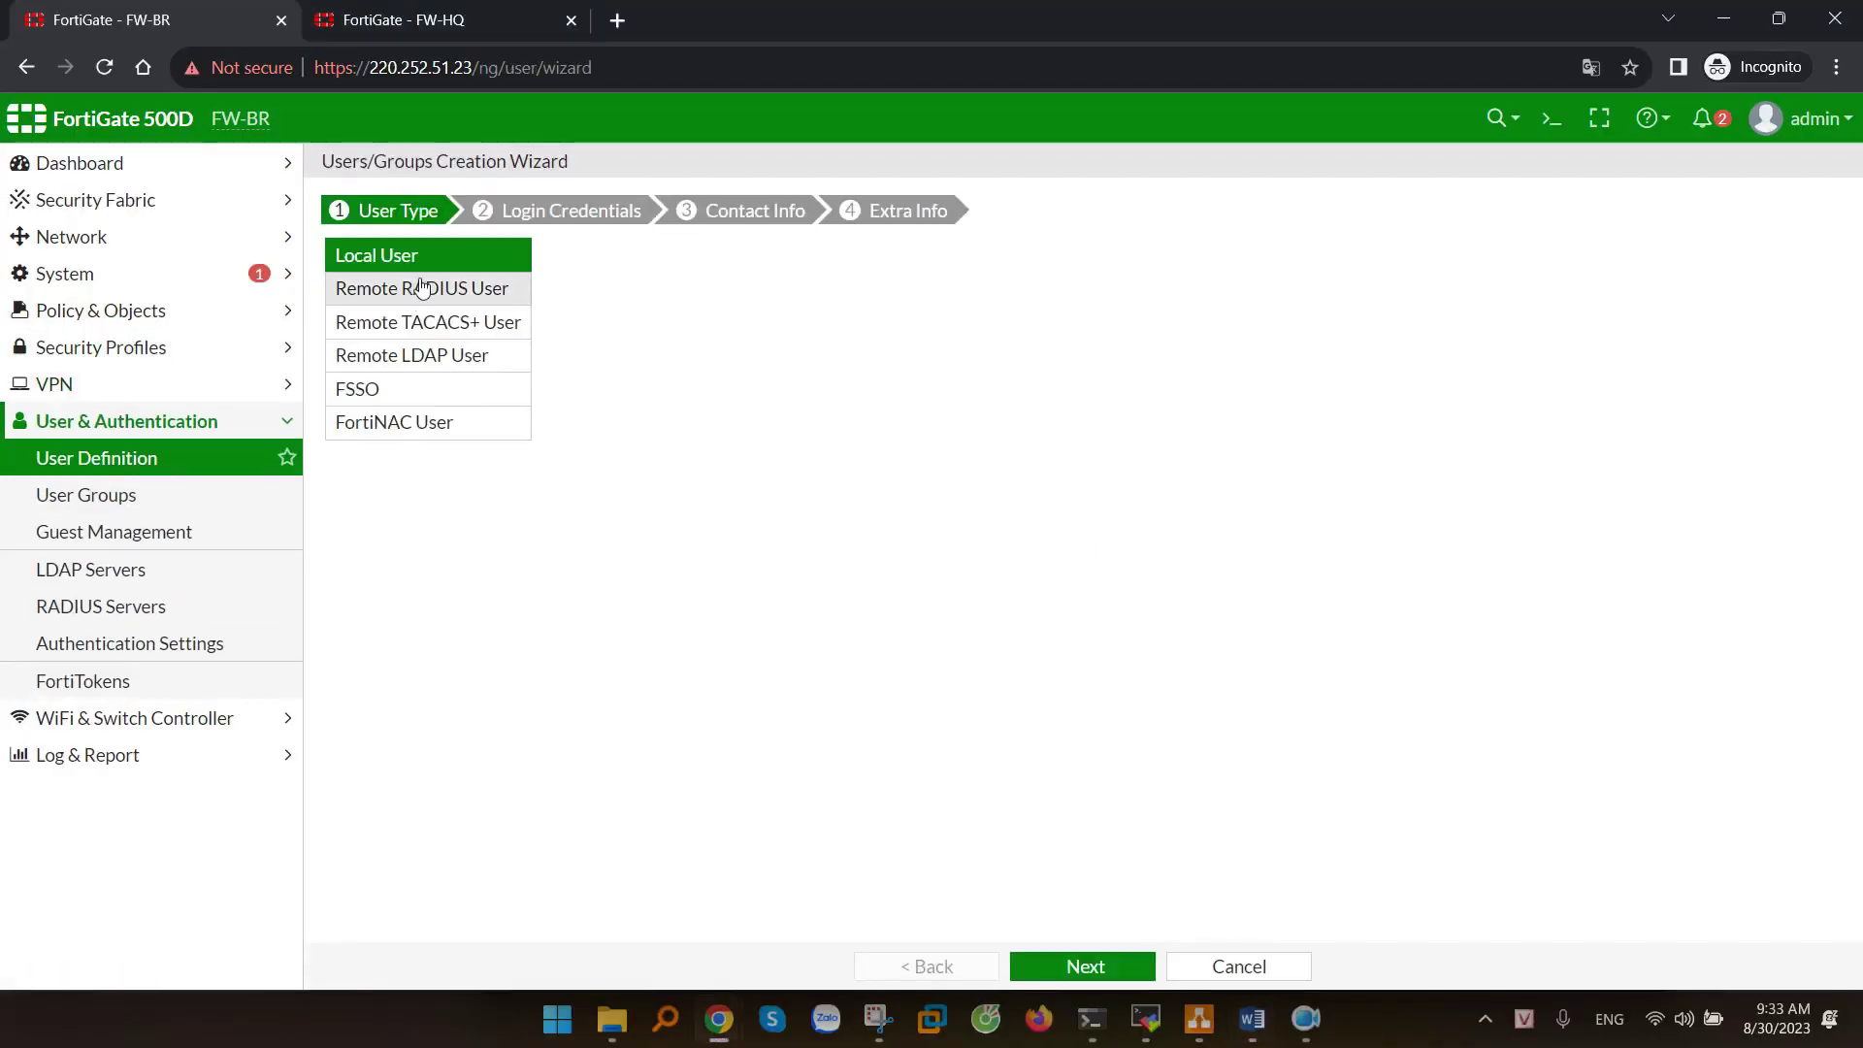
left_click(1084, 967)
left_click(499, 254)
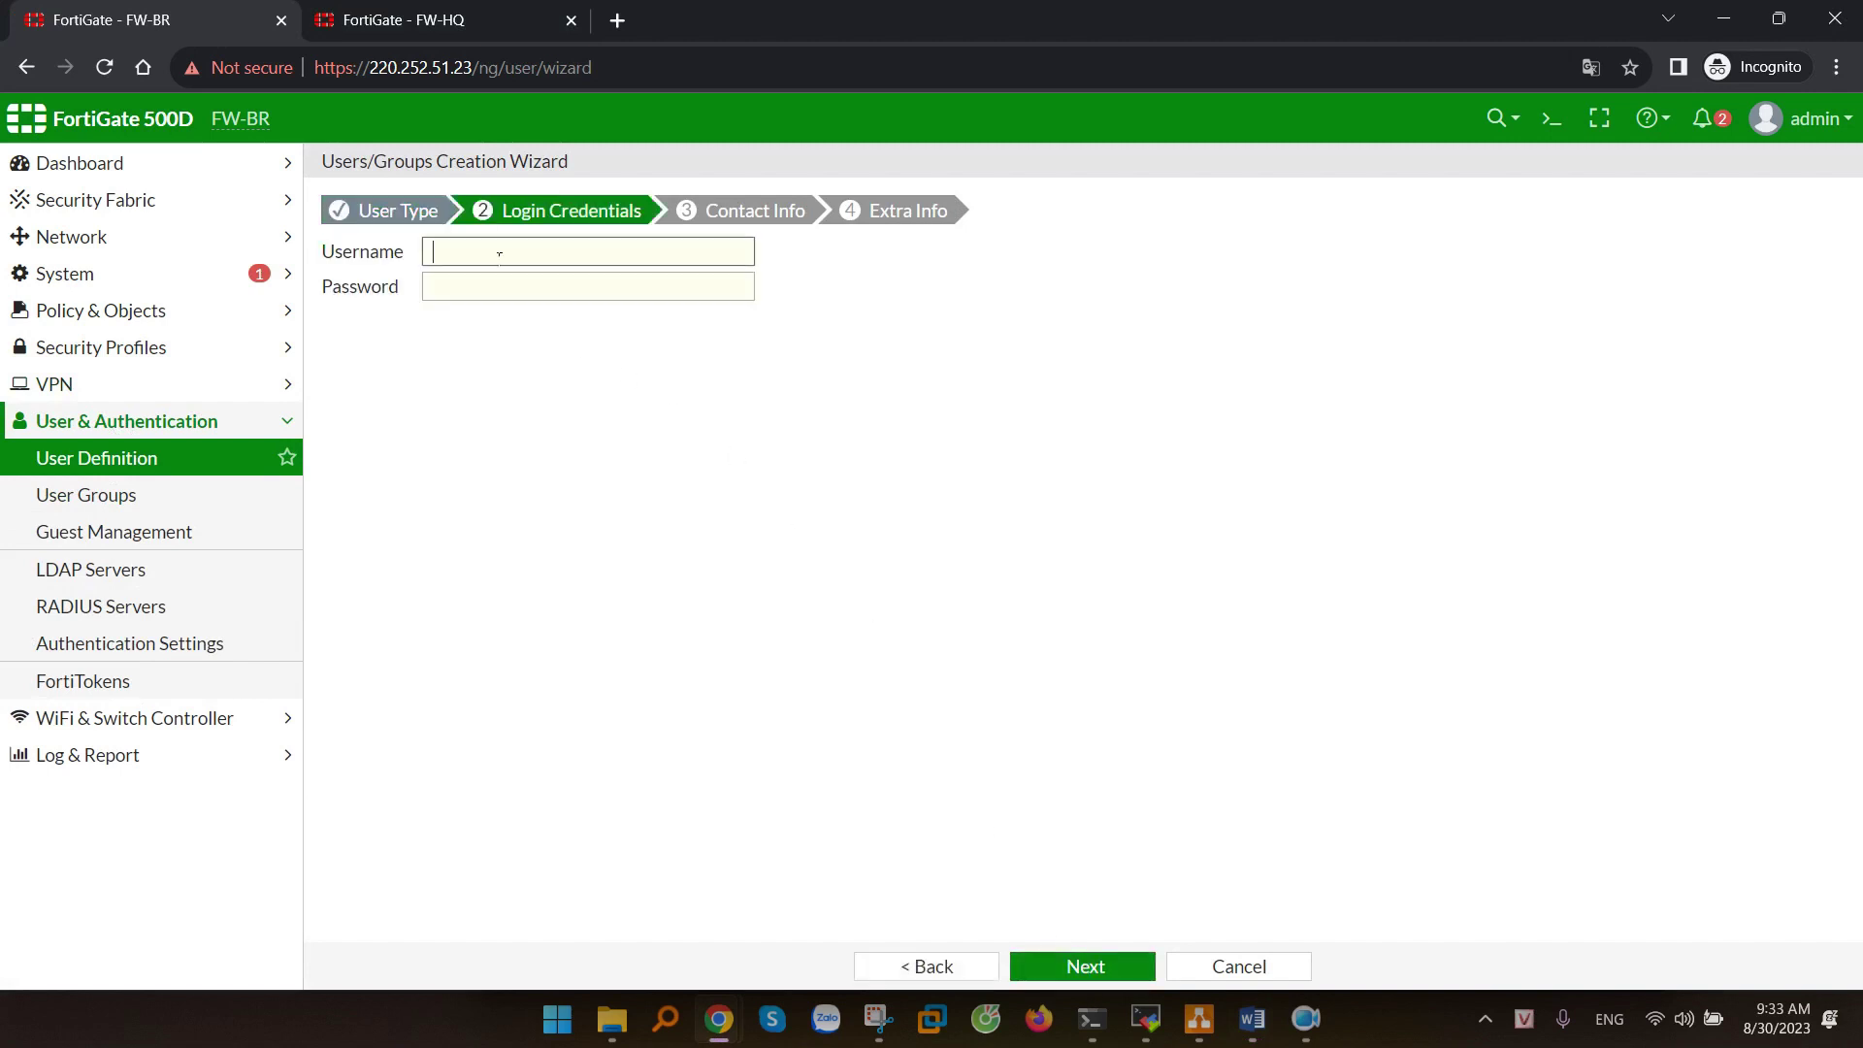
type("vpn1")
key("Tab")
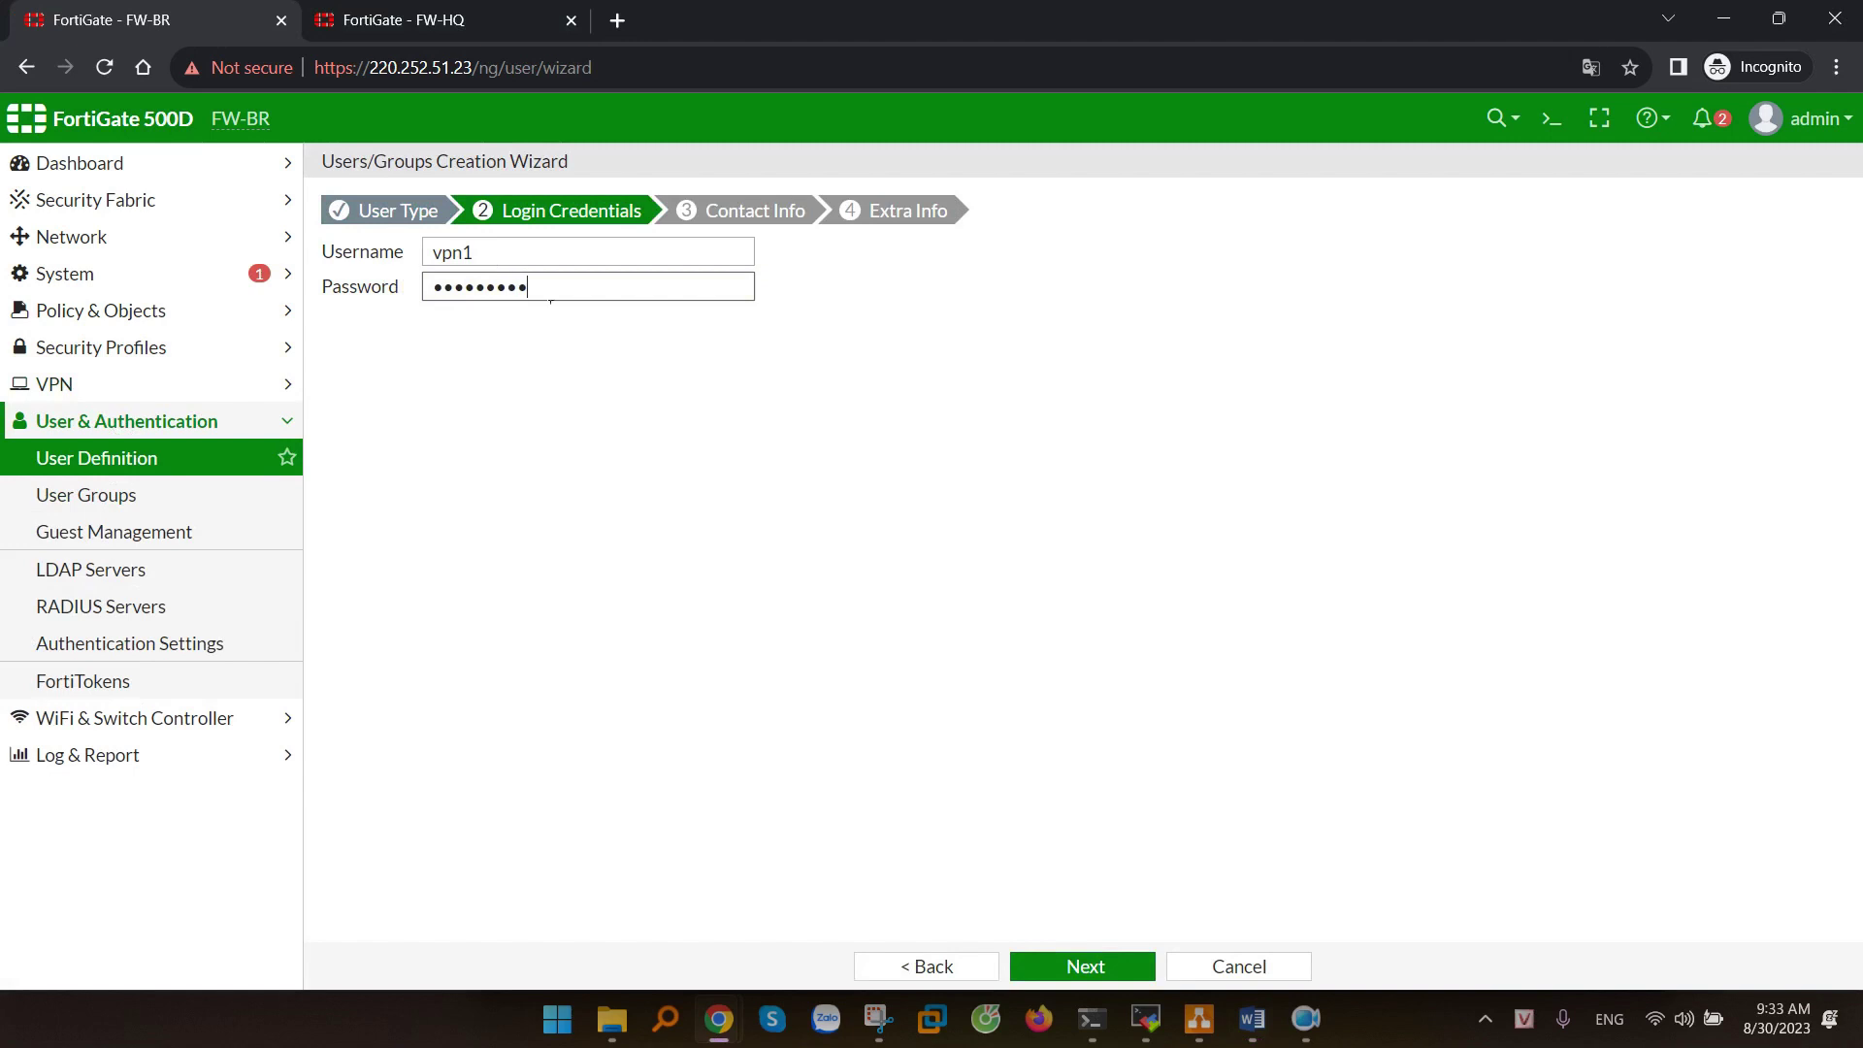
left_click(1080, 965)
left_click(1075, 965)
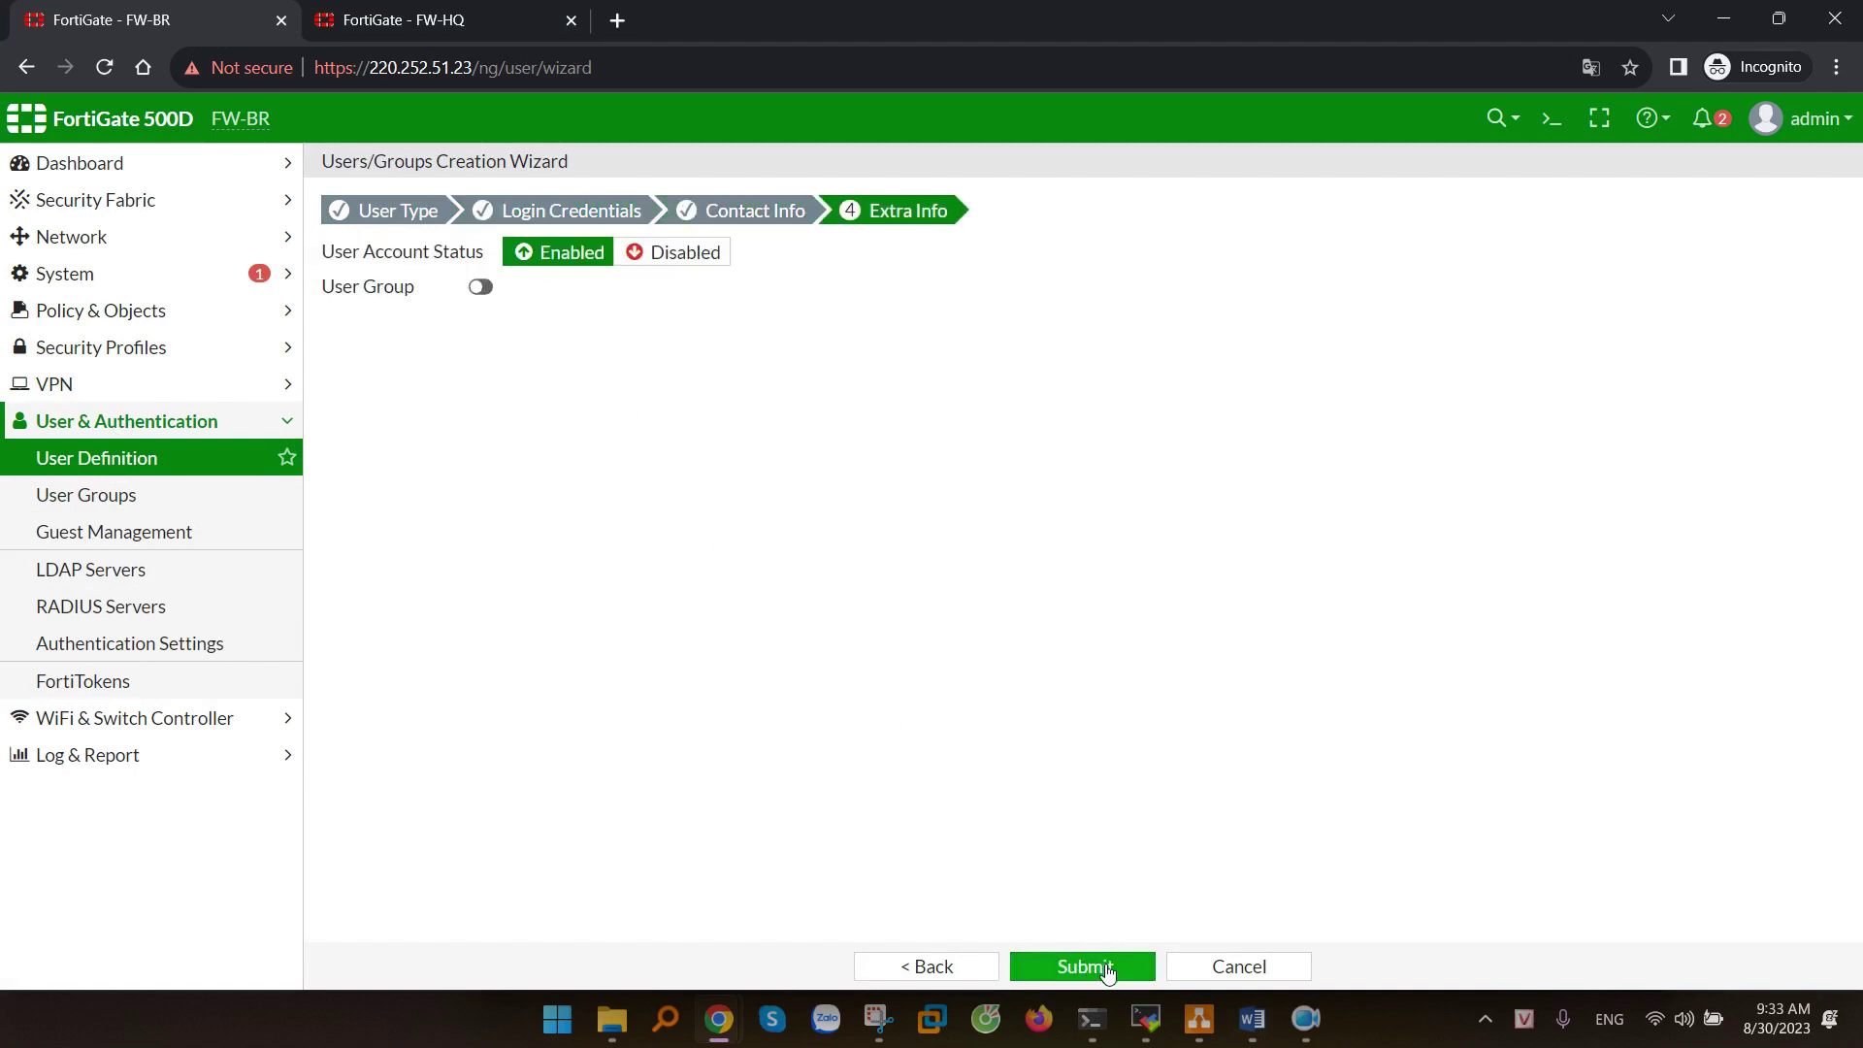
left_click(1099, 964)
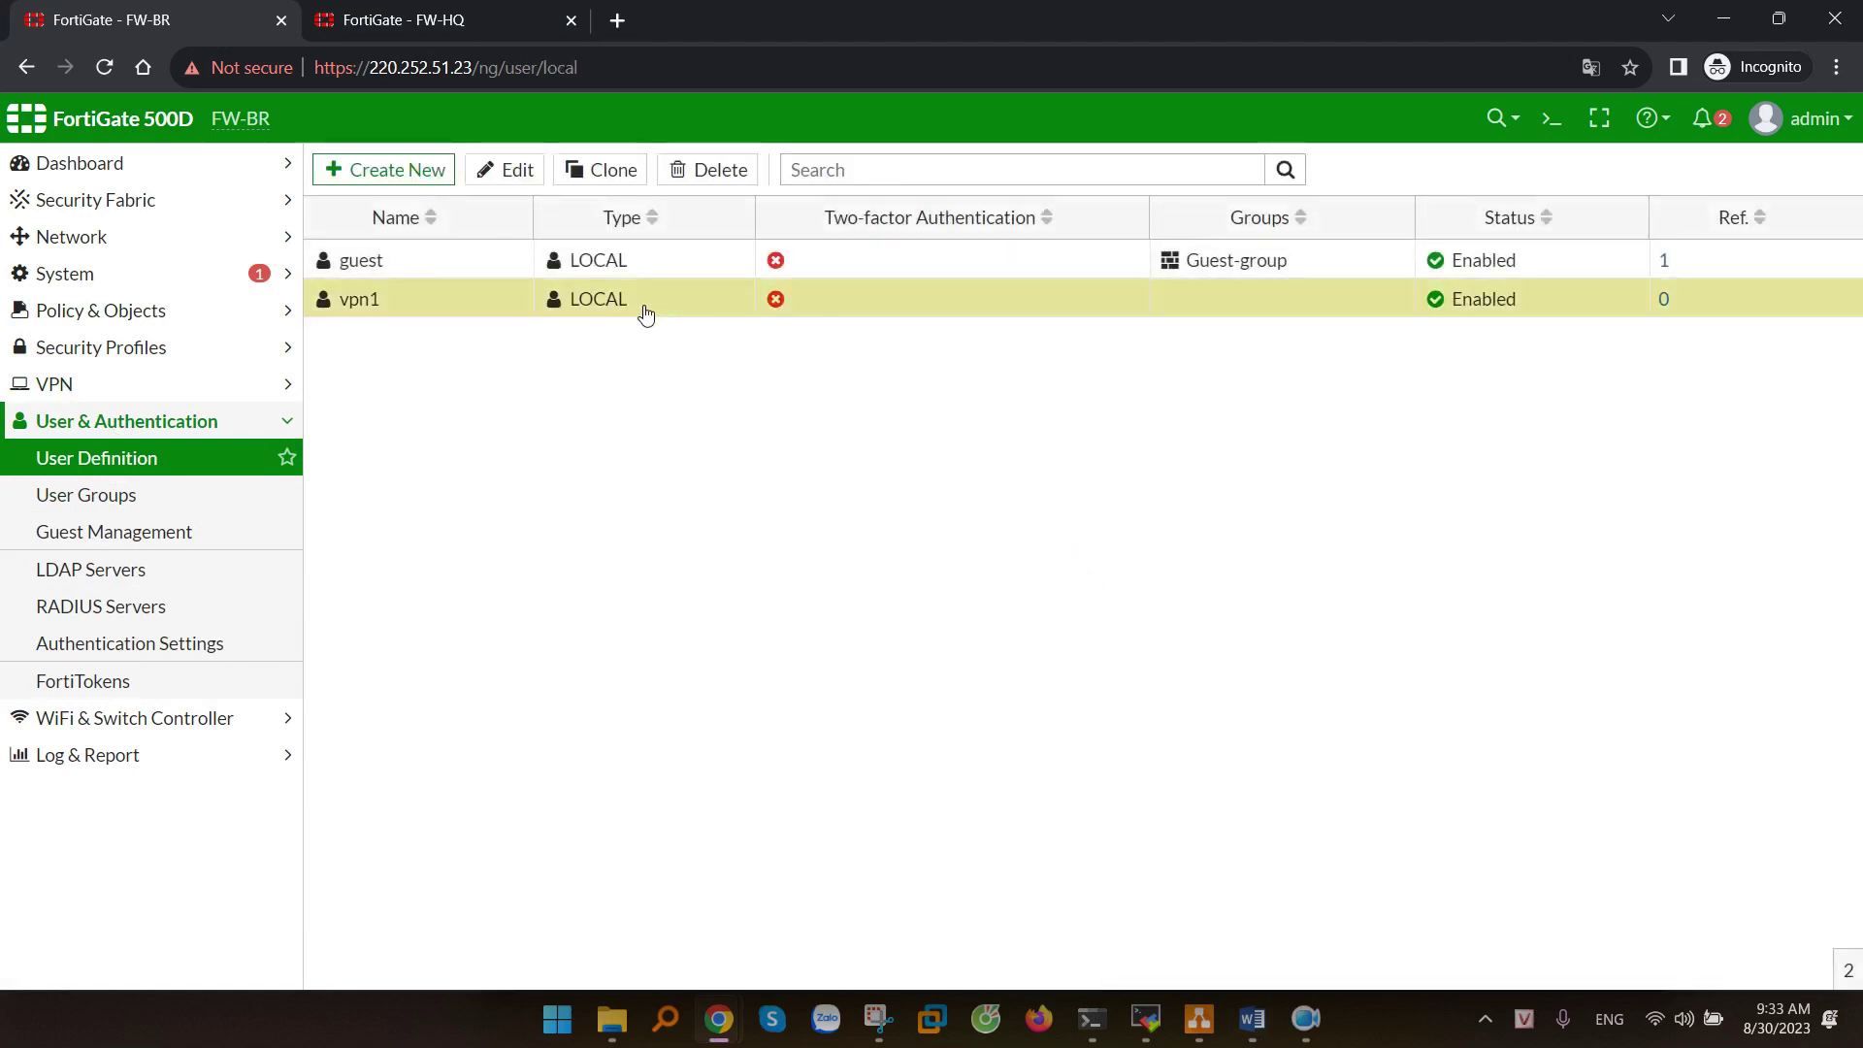
- Create the Firewall user group VPN-User-Group with vpn1 as its member
left_click(161, 496)
left_click(400, 170)
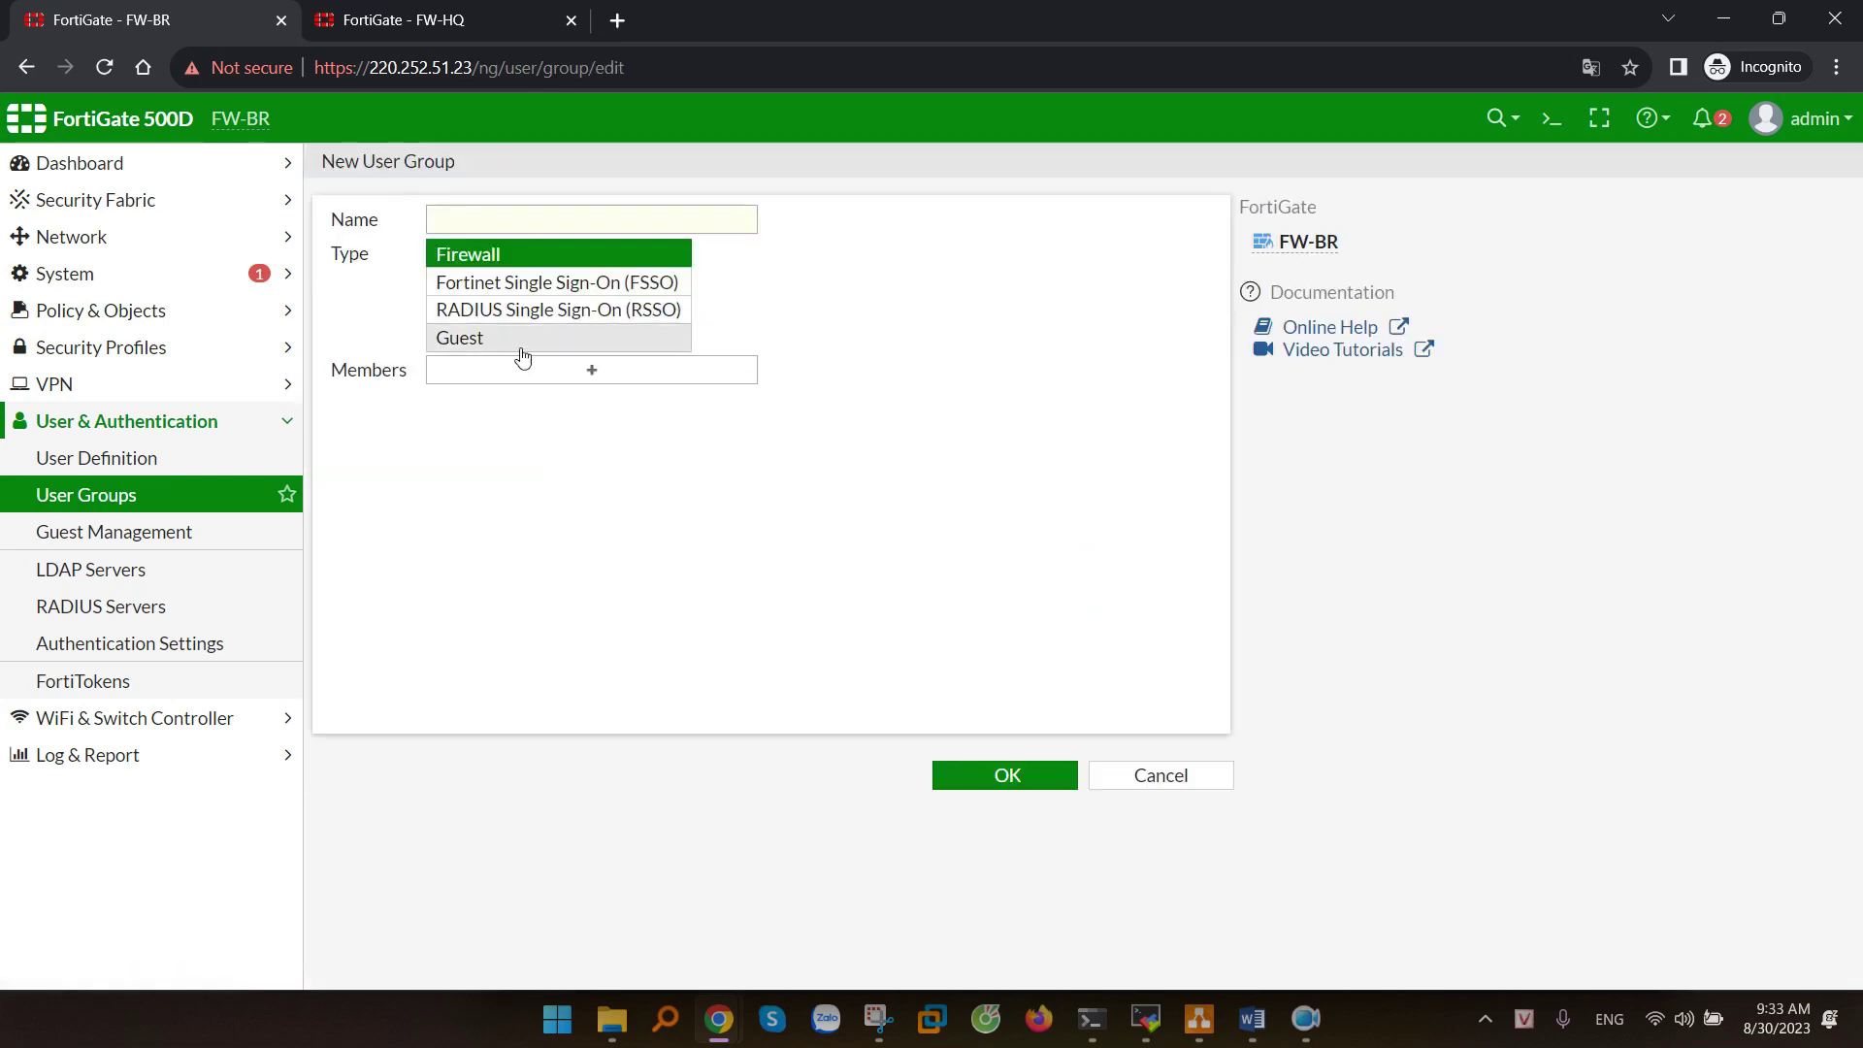
left_click(478, 218)
type("VPN-")
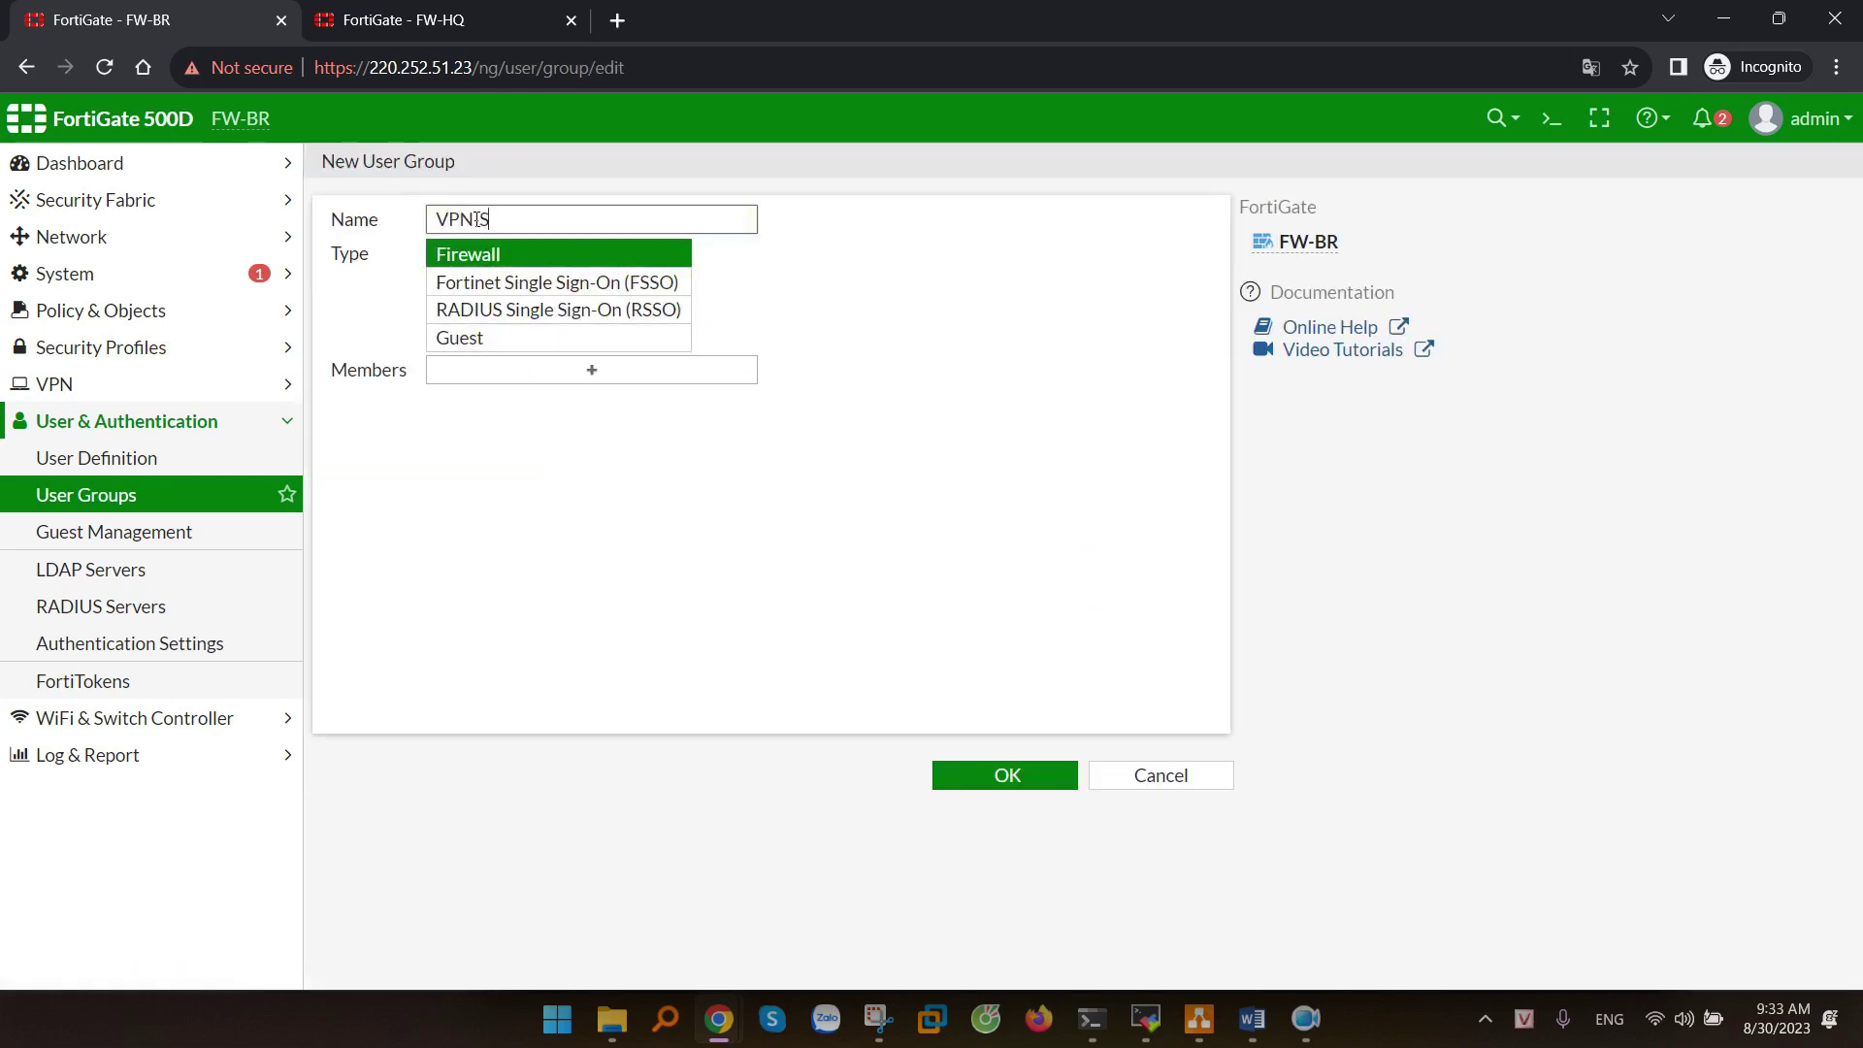
type(" User")
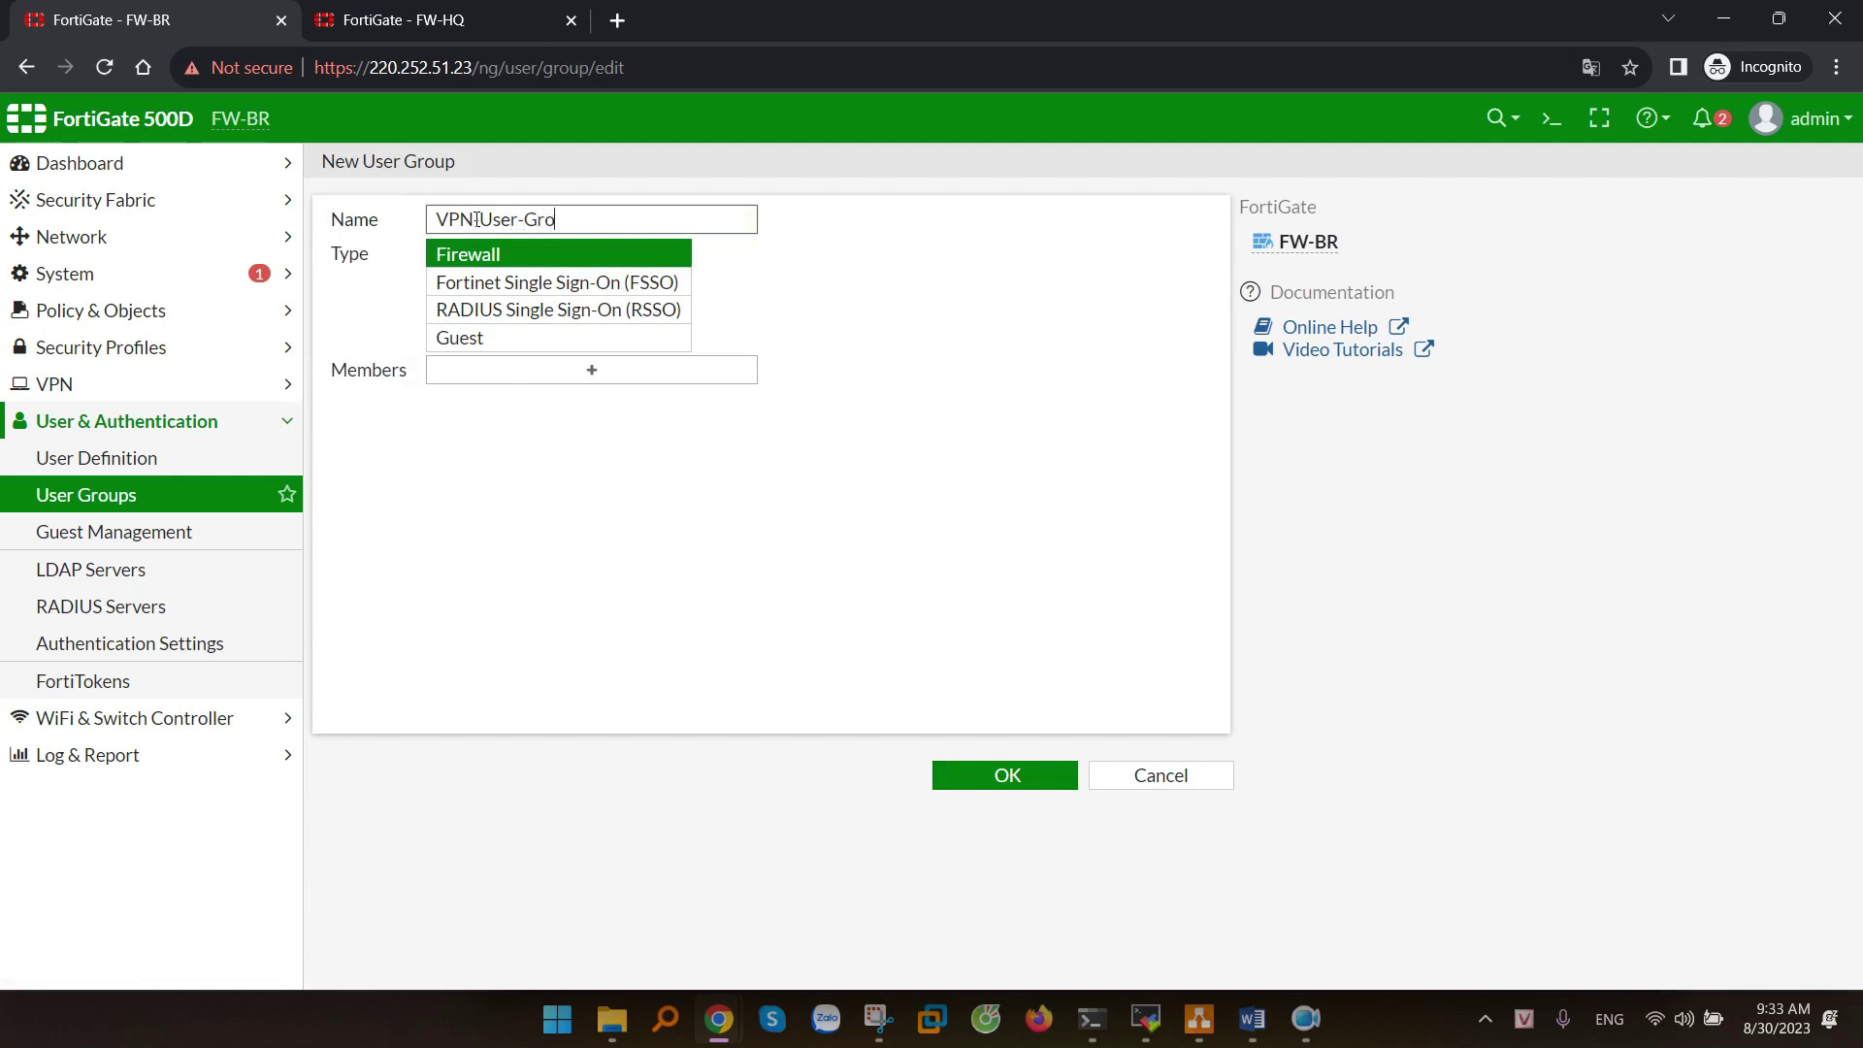
left_click(591, 372)
left_click(936, 374)
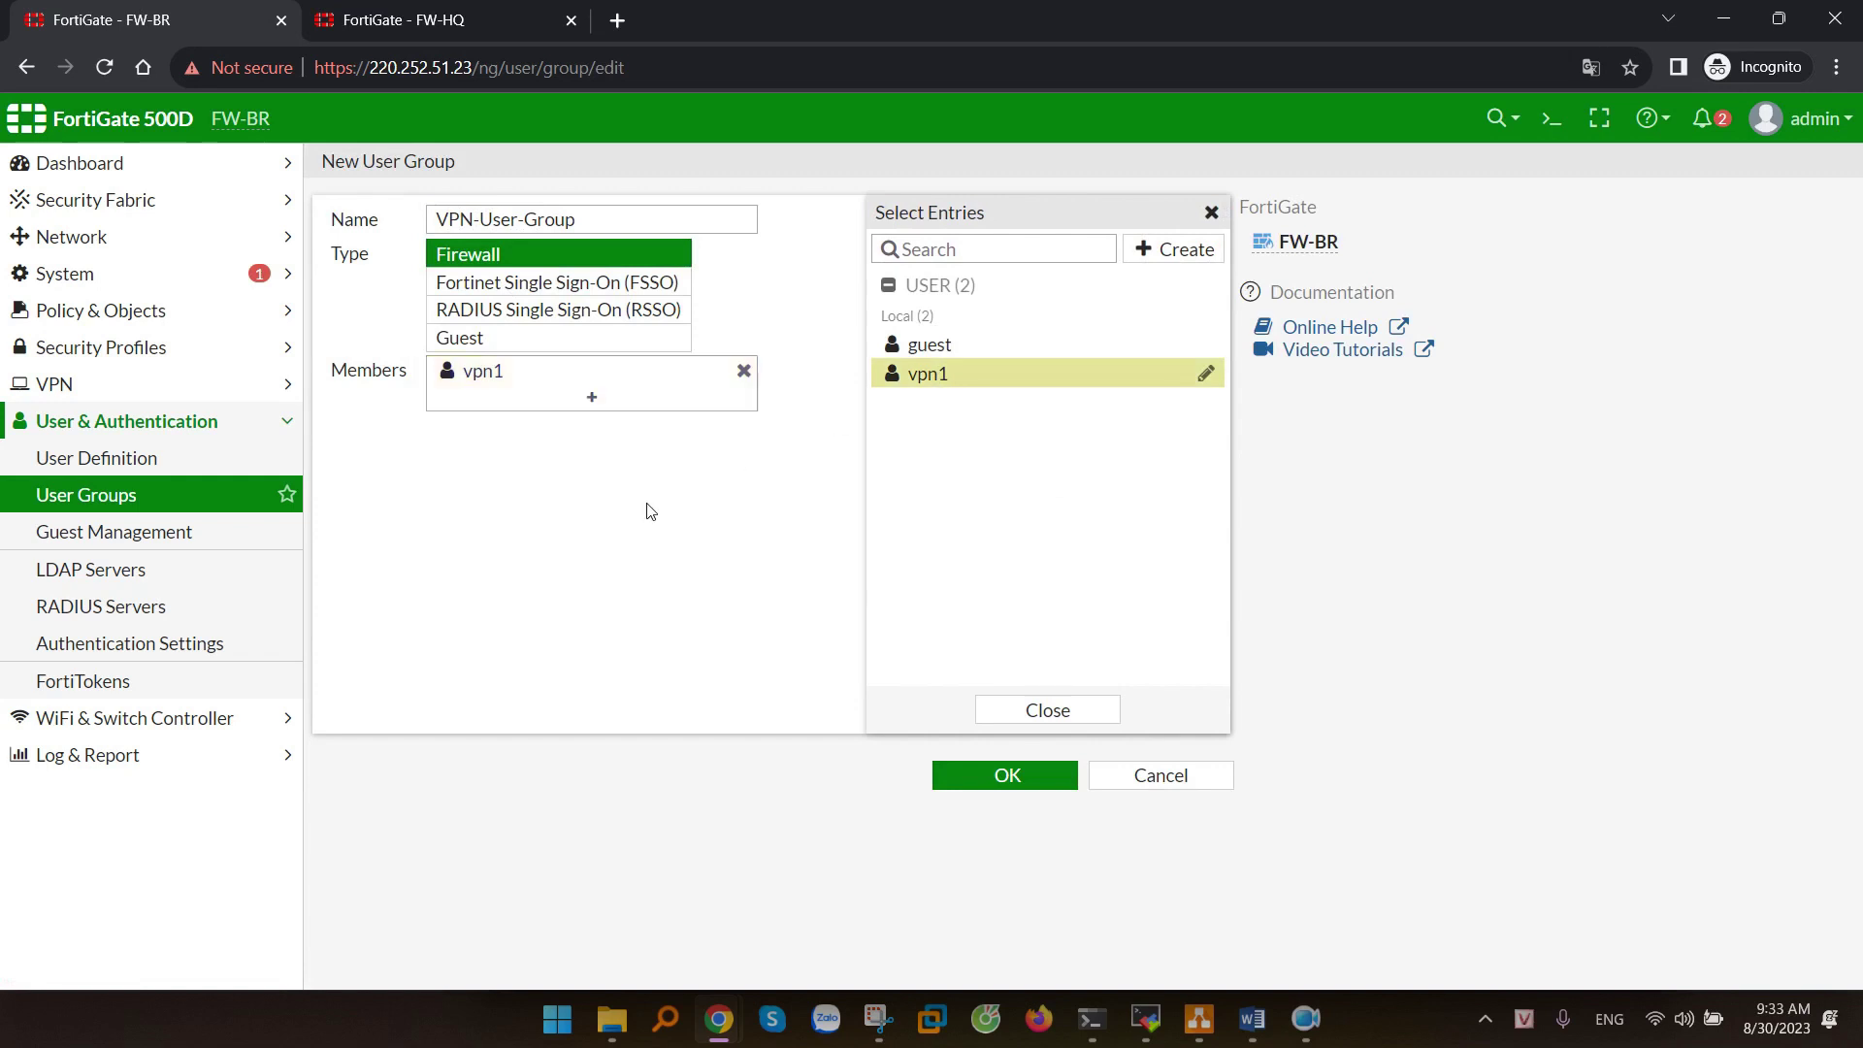
left_click(645, 511)
left_click(994, 778)
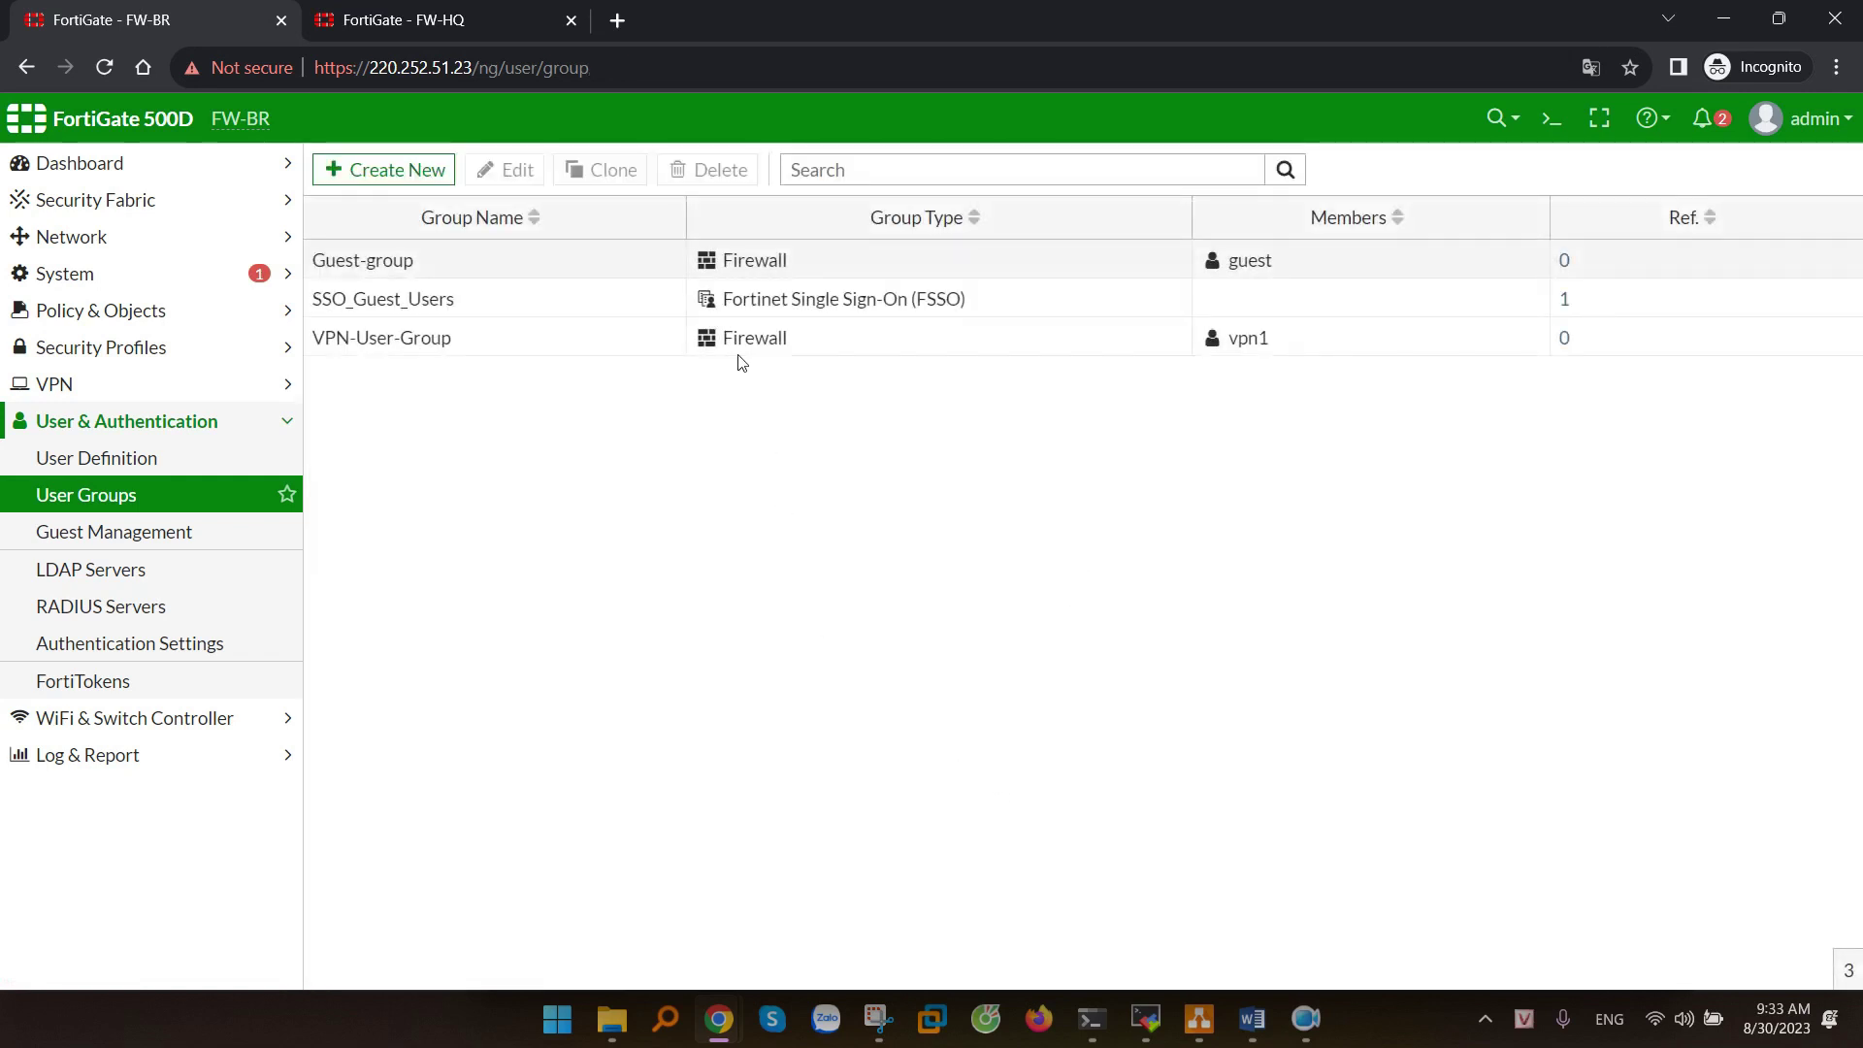
left_click(548, 279)
left_click(521, 342)
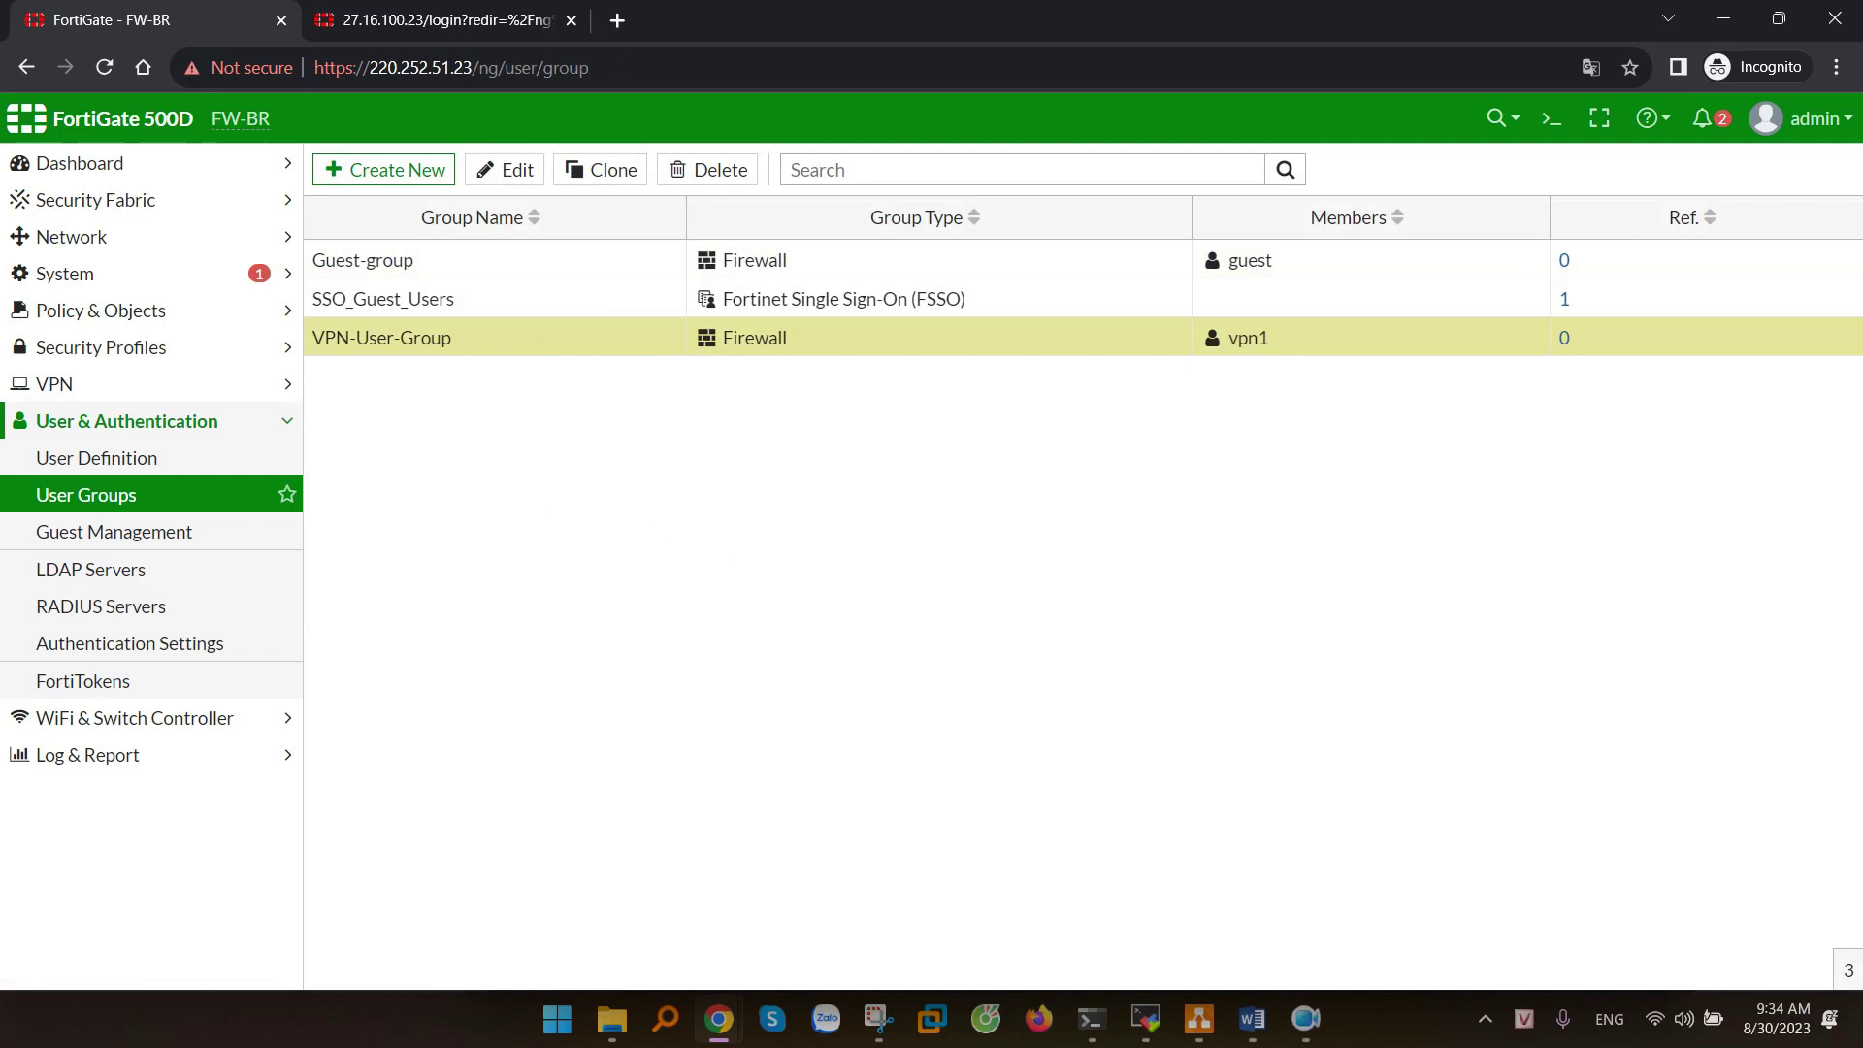
key("alt+Tab")
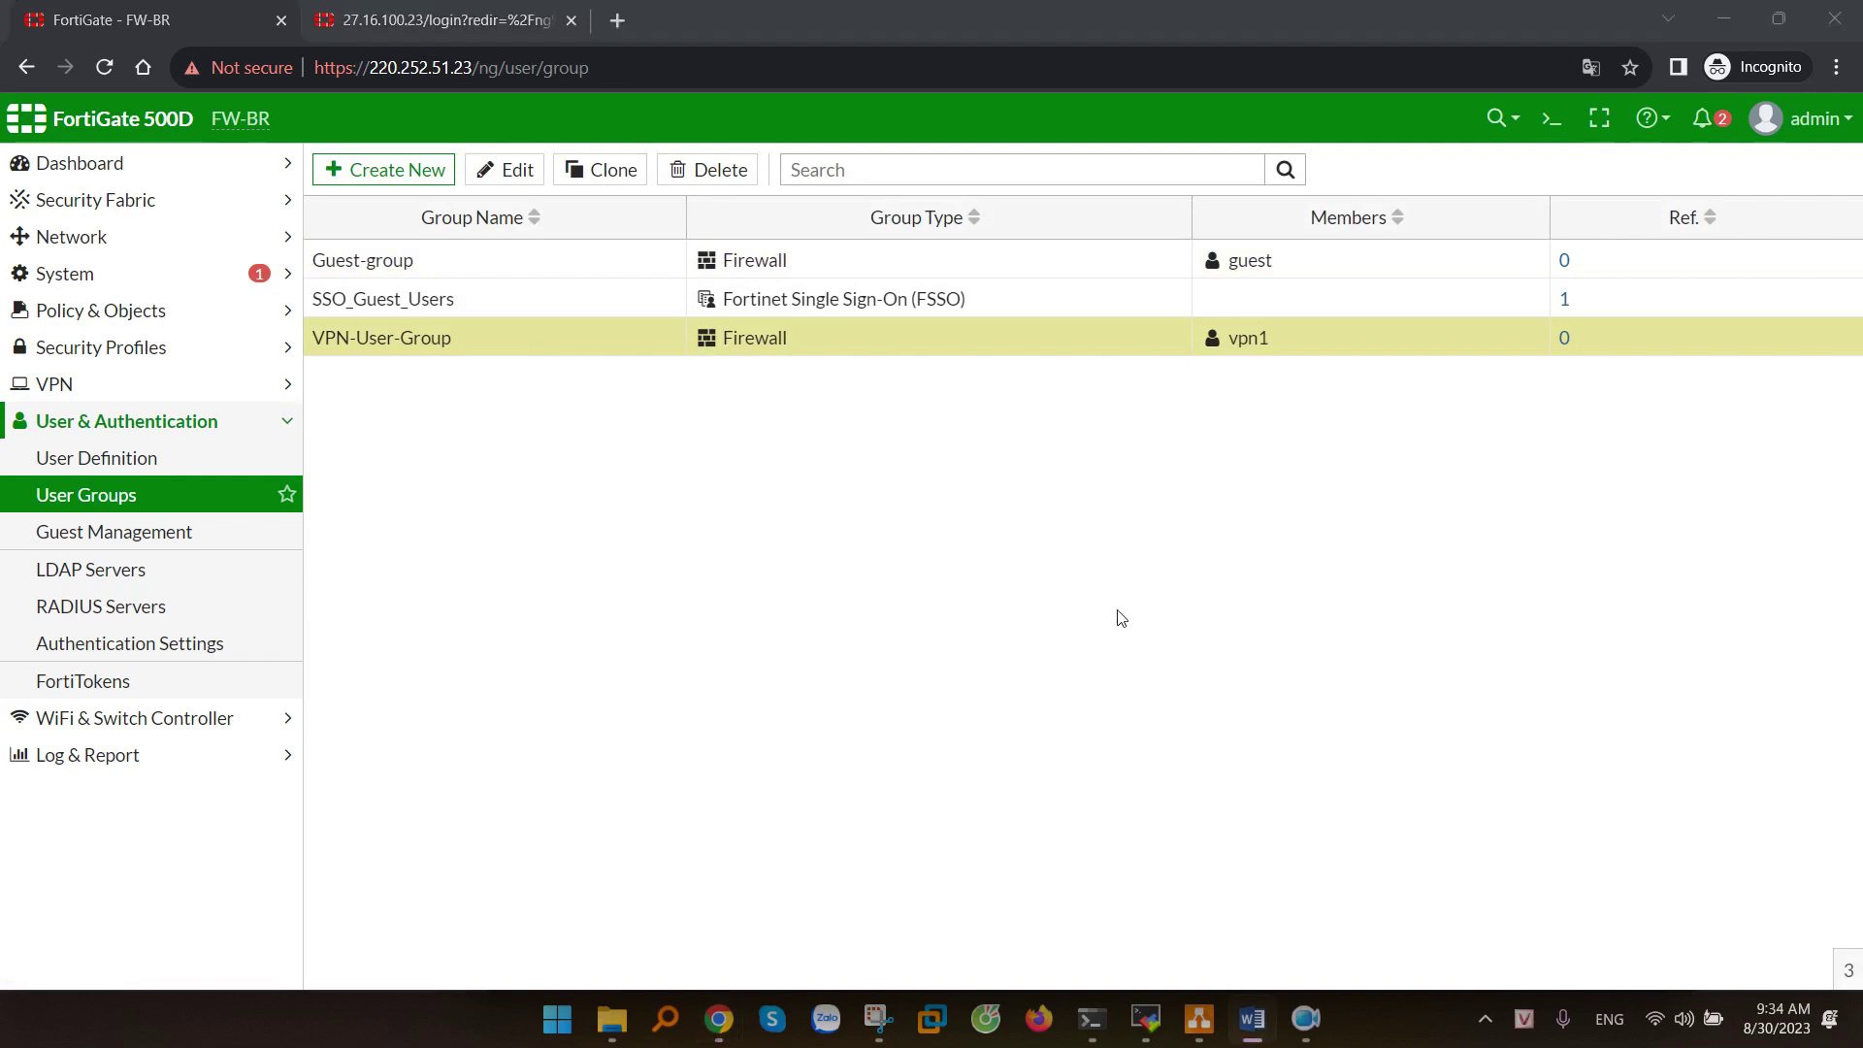
- Make SSL-VPN listen on WAN-BR (port9) at port 10443
left_click(96, 385)
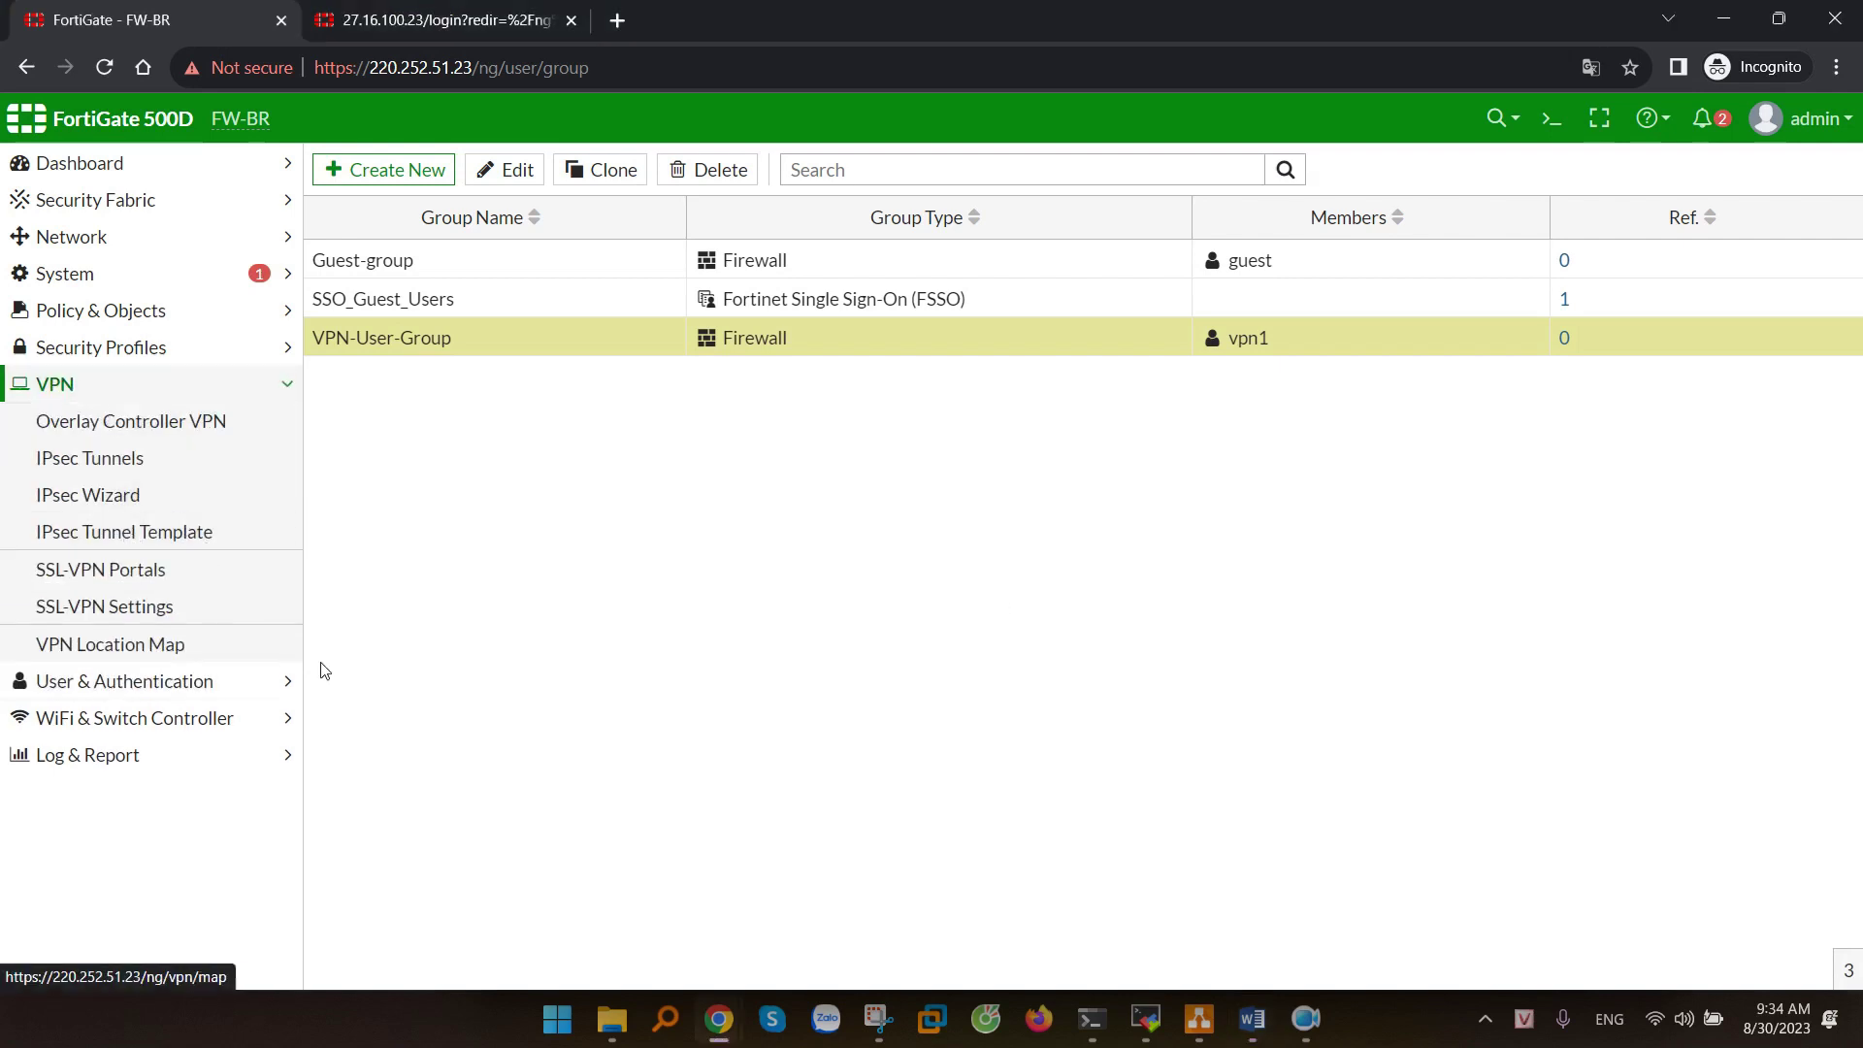
left_click(104, 607)
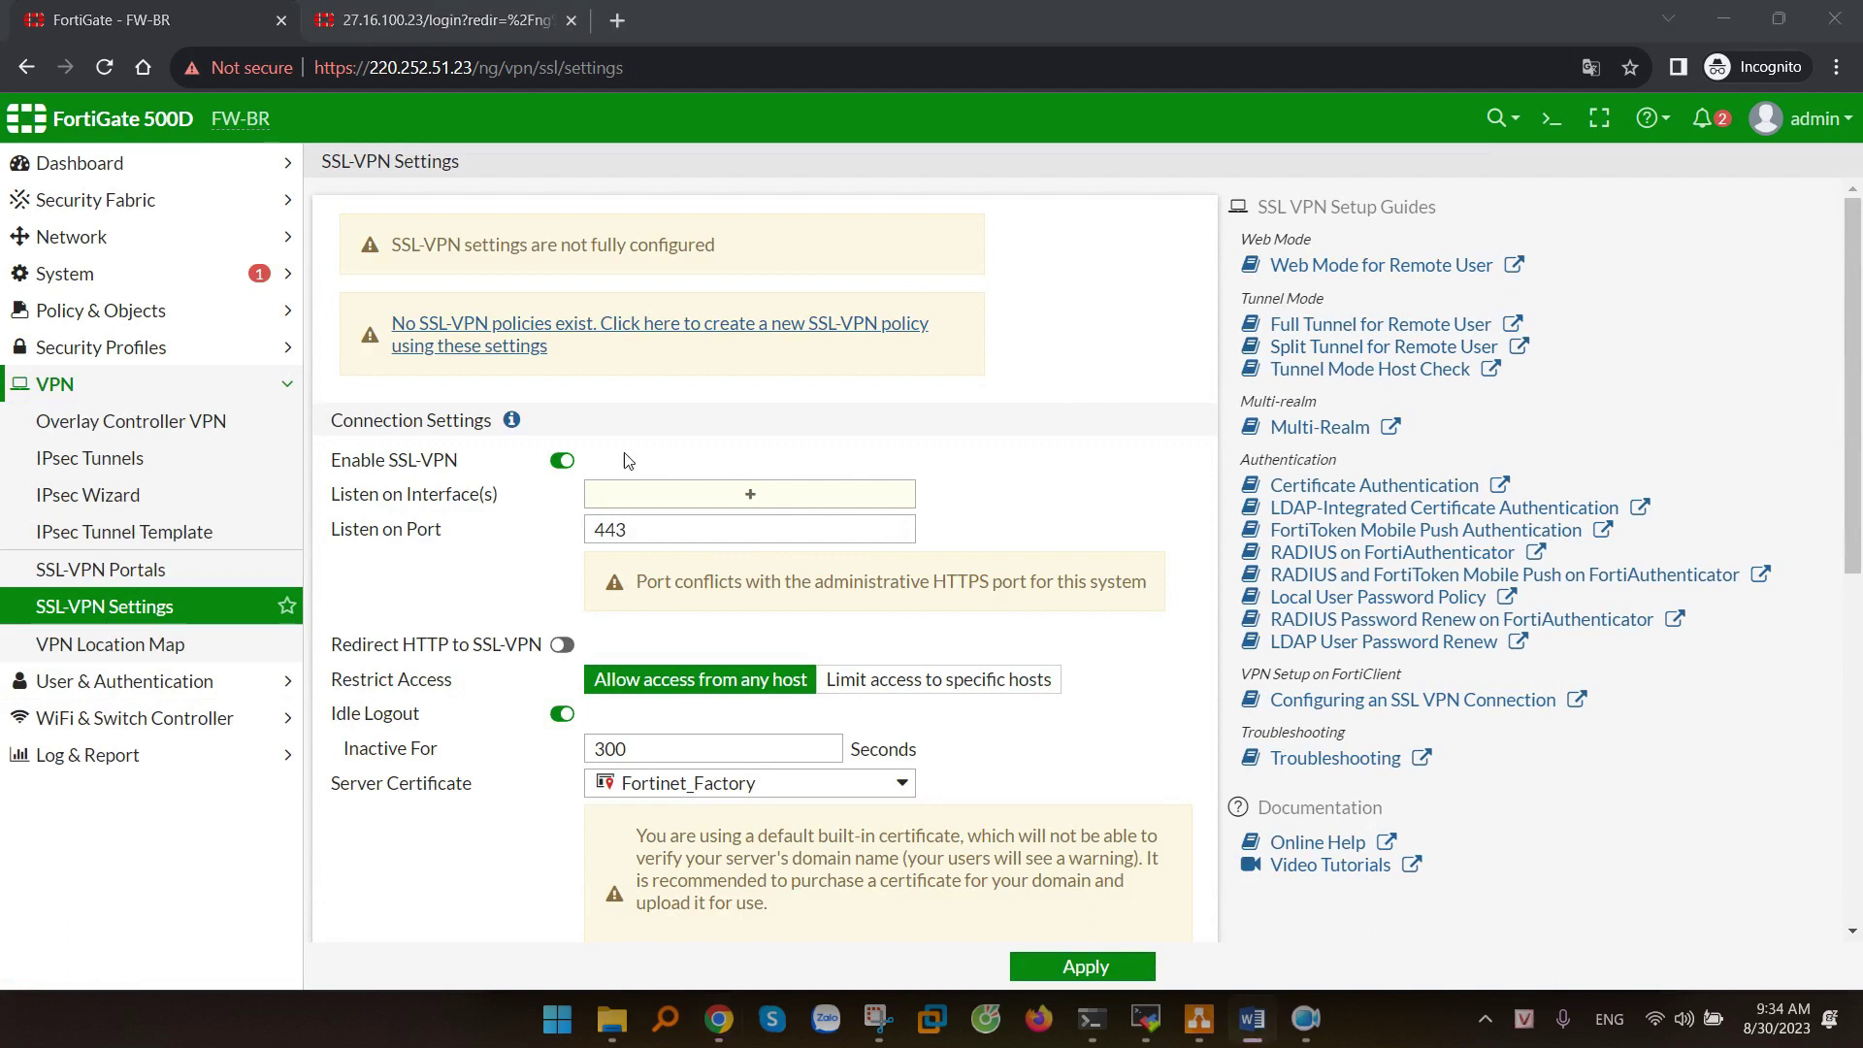
left_click(788, 490)
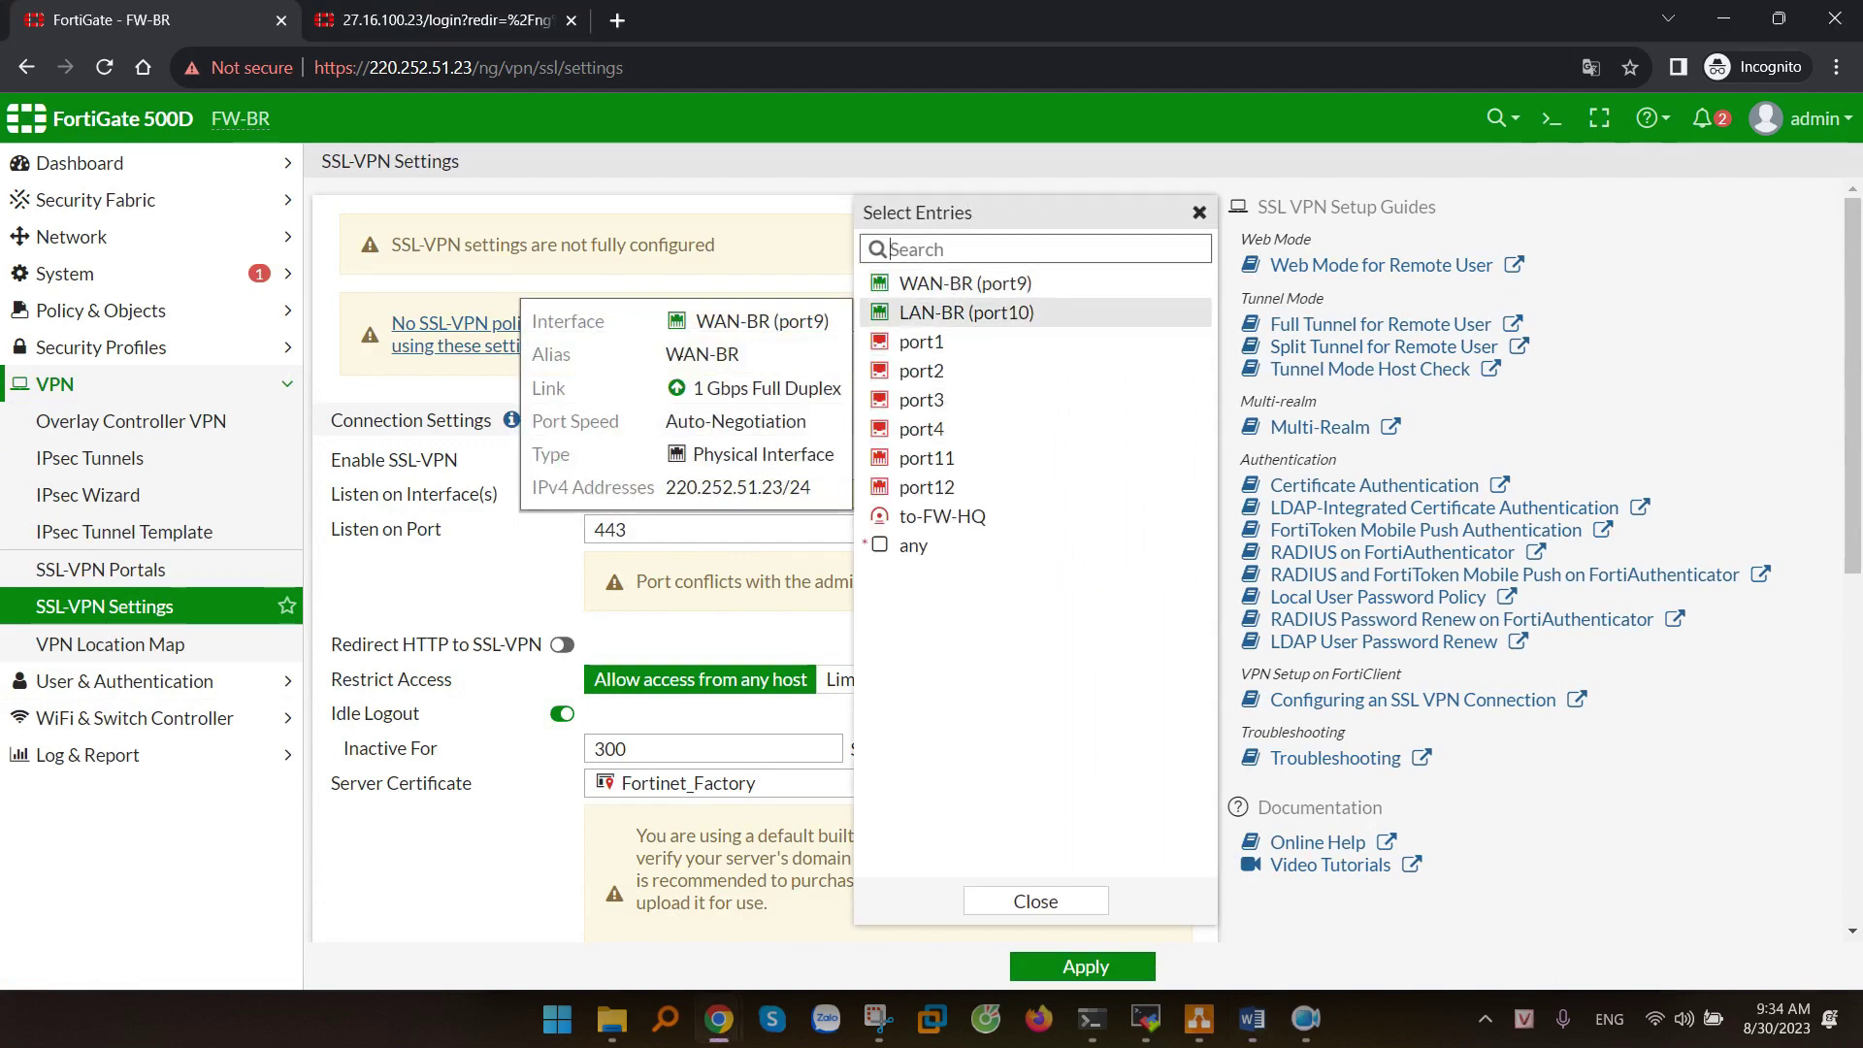
left_click(966, 285)
left_click(416, 577)
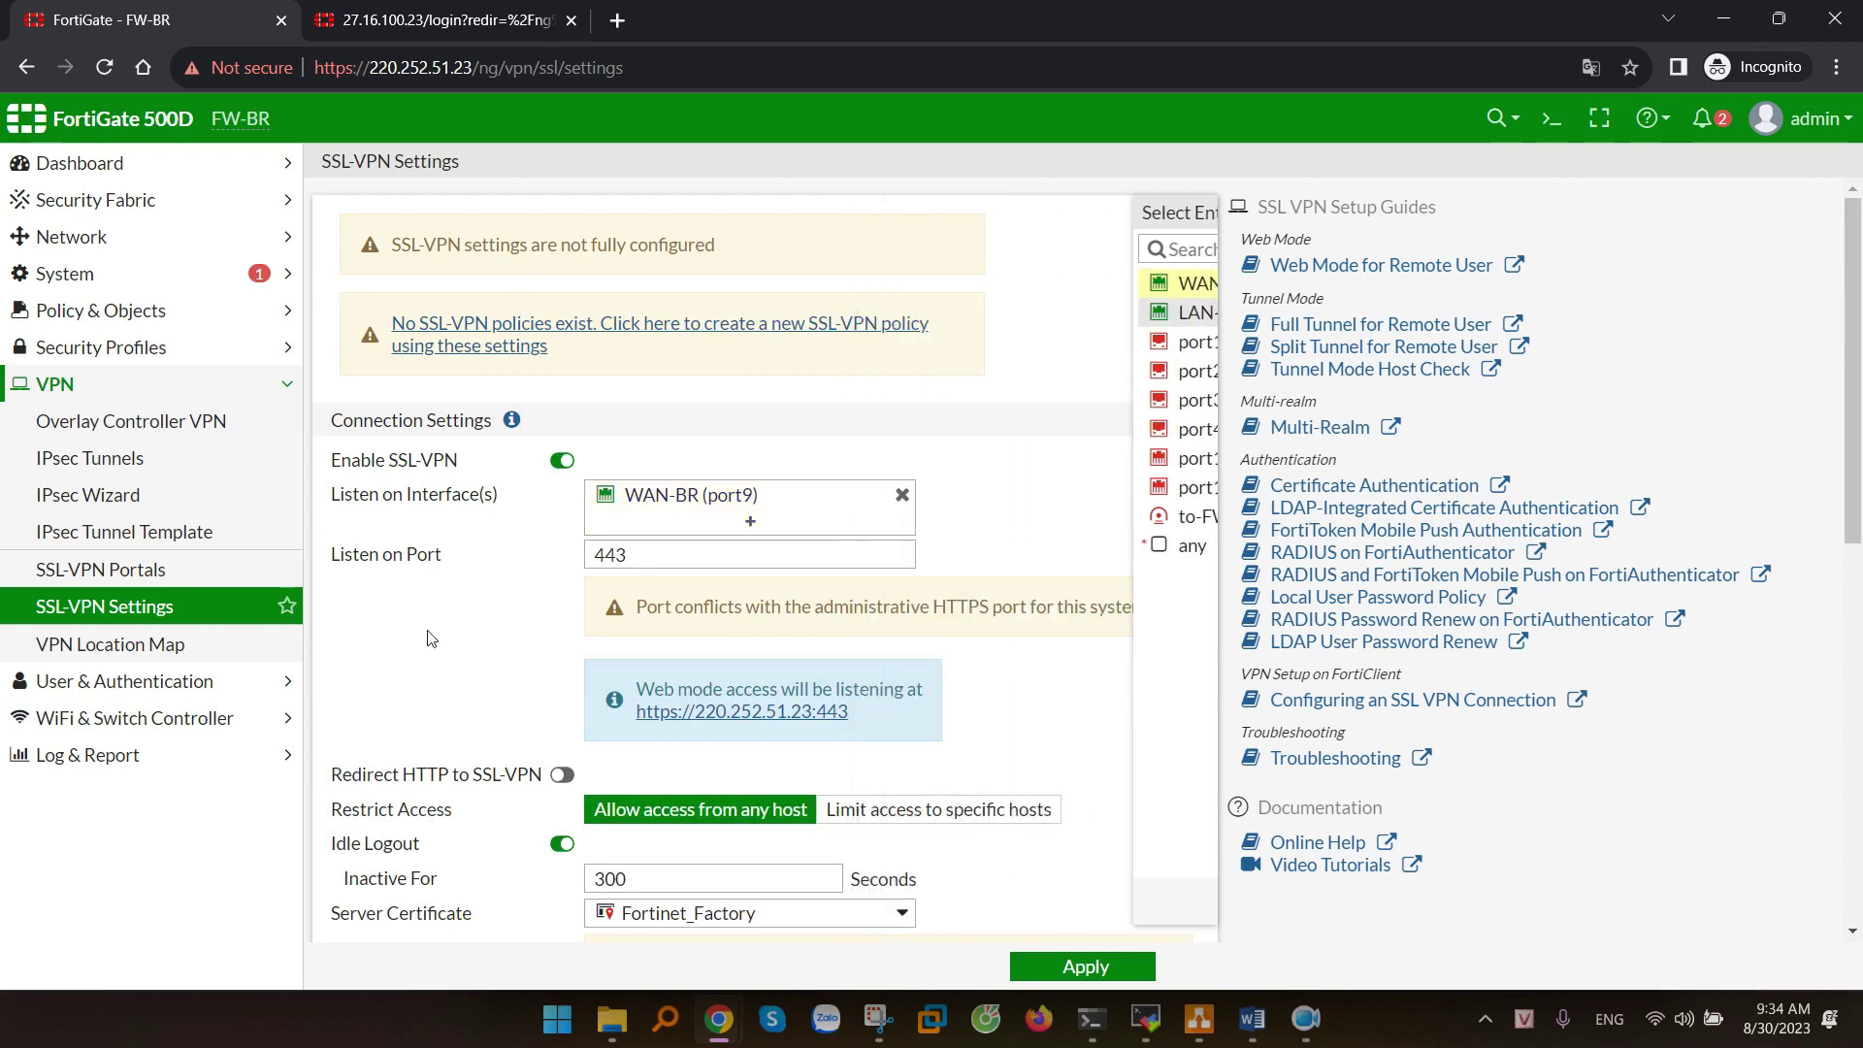
scroll(578, 545, "down", 1)
left_click(610, 436)
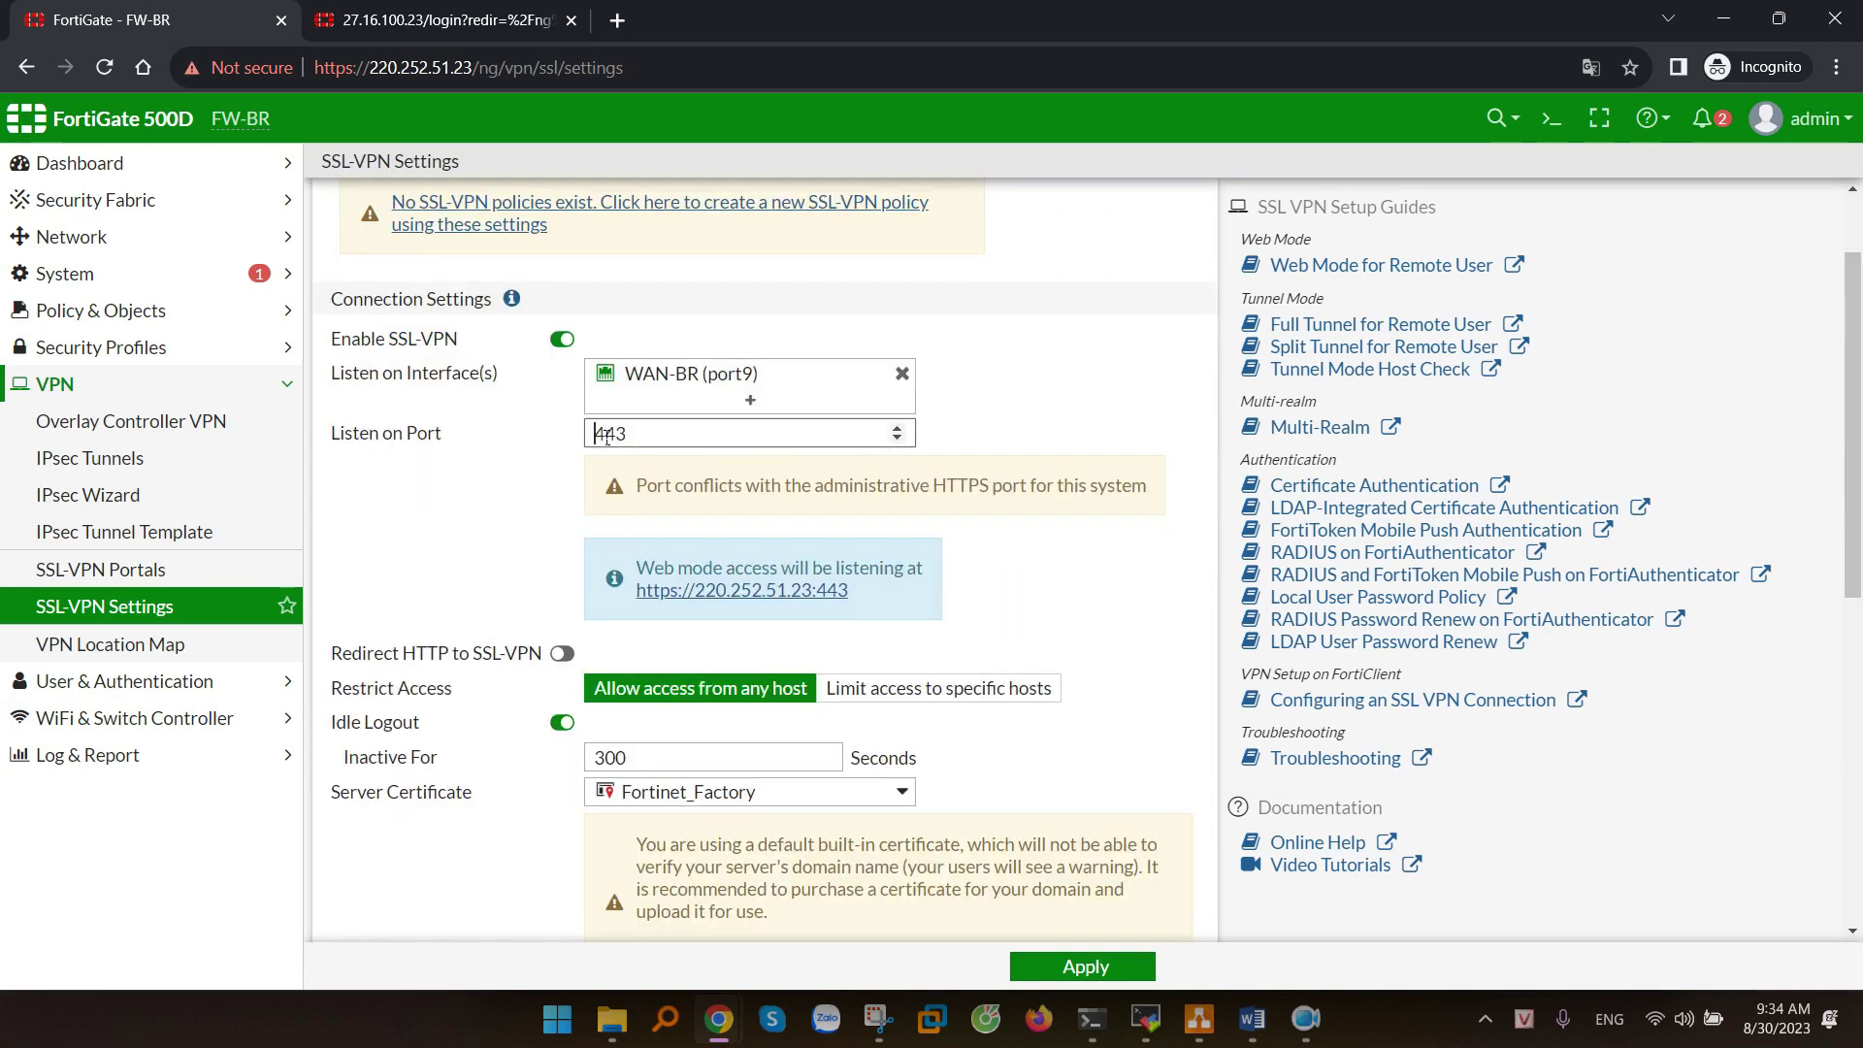
type("10")
left_click_drag(767, 435, 562, 437)
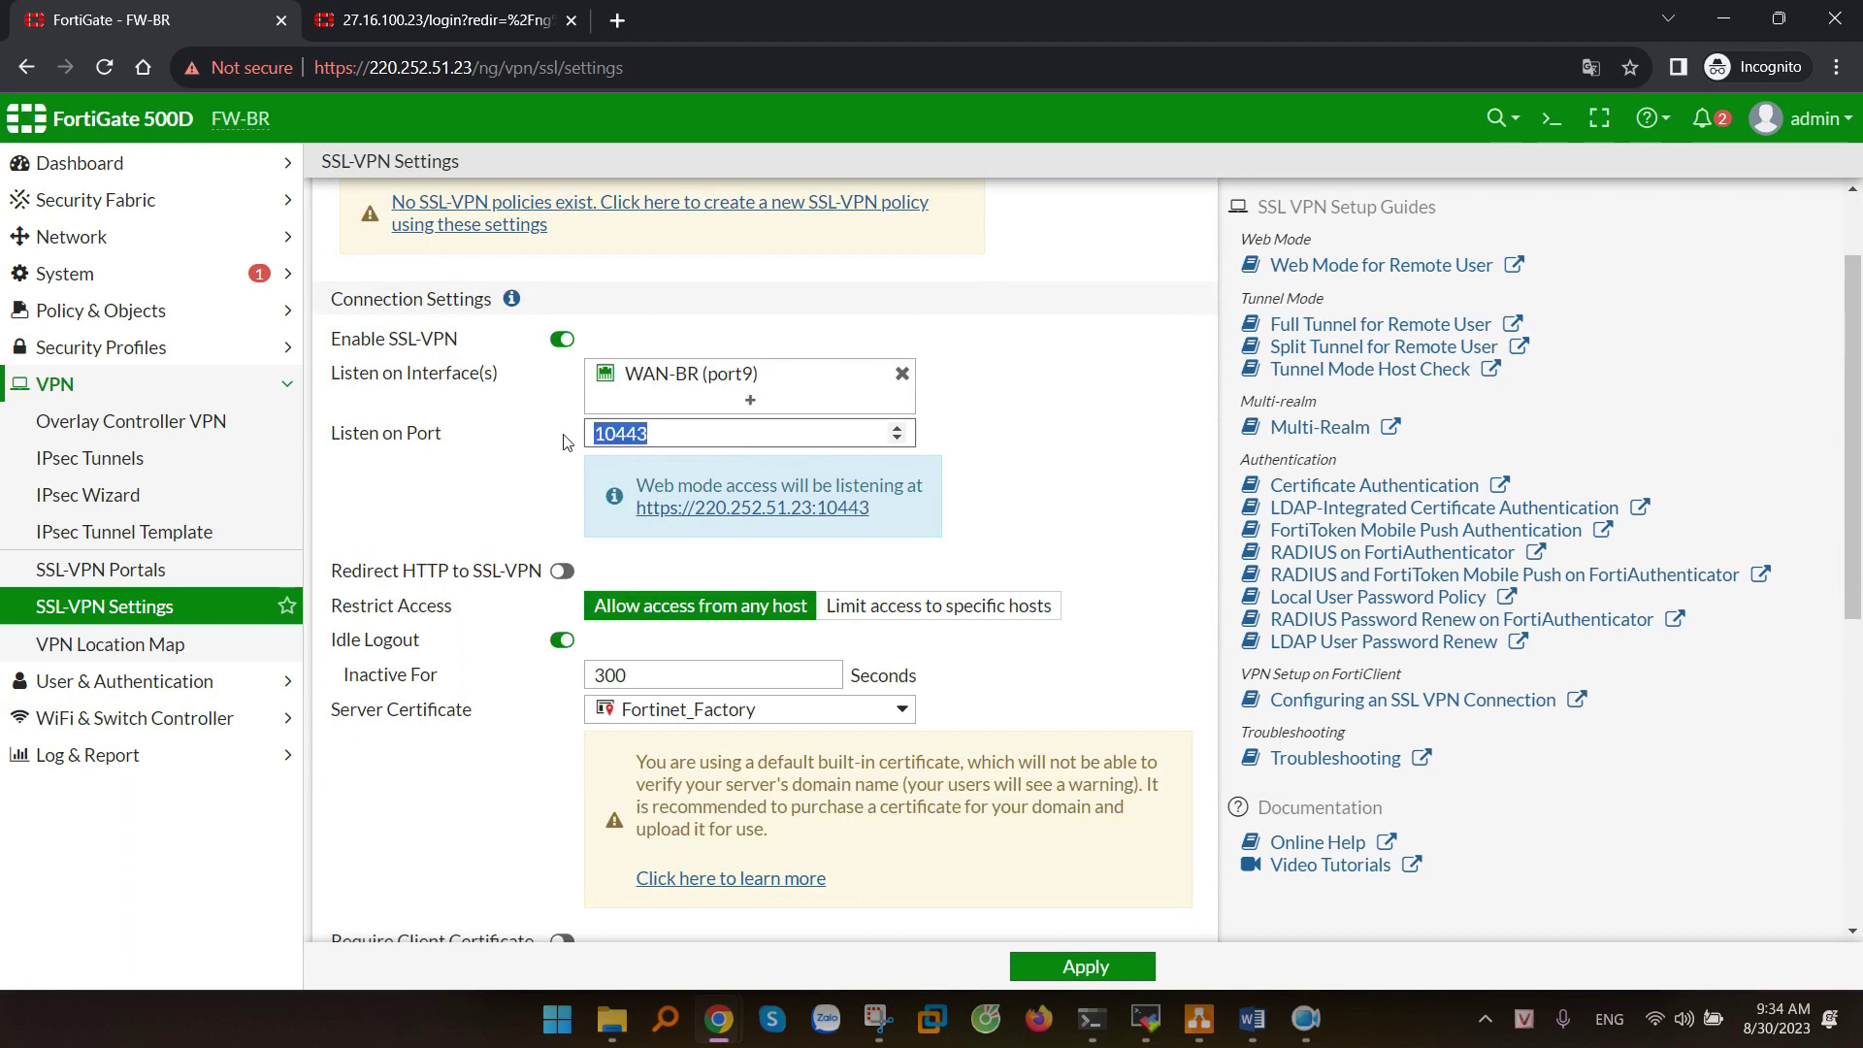
left_click(1061, 435)
scroll(1071, 485, "down", 6)
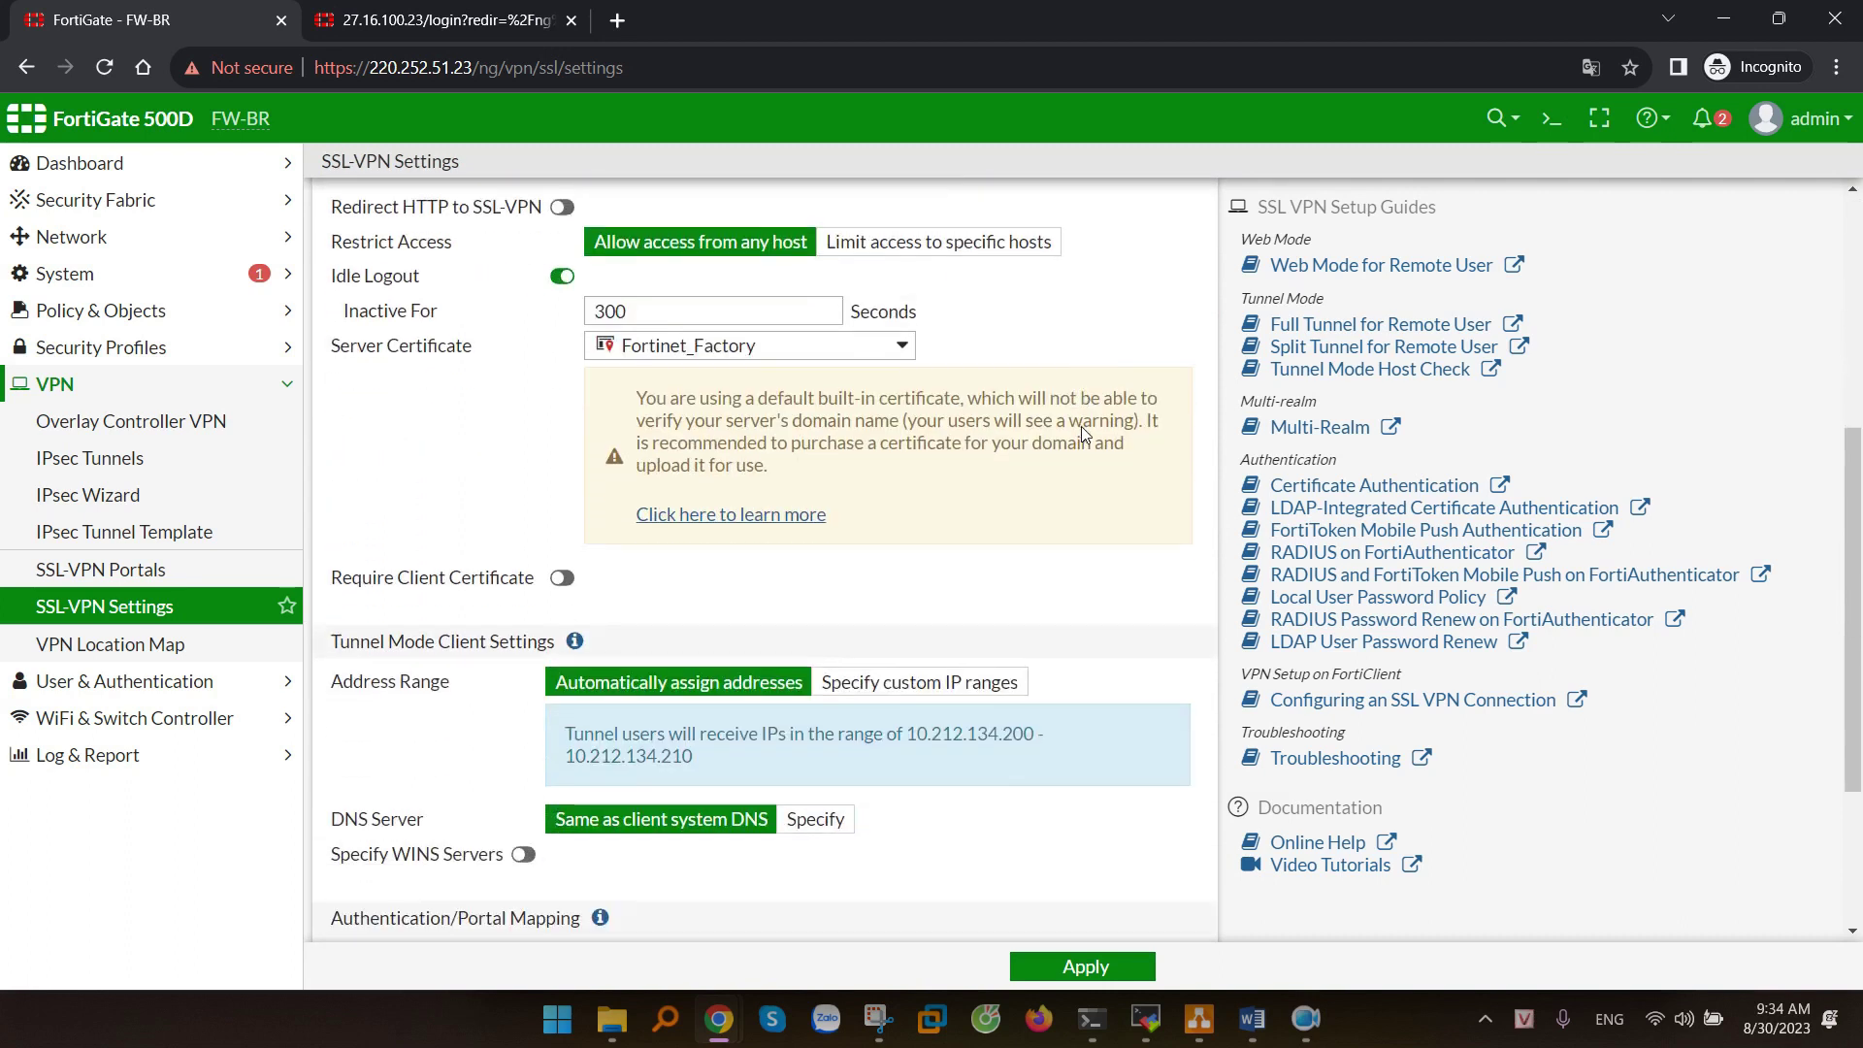
- Switch tunnel address range to custom IP ranges using to-FW-HQ_local_subnet_2
left_click_drag(344, 449, 452, 449)
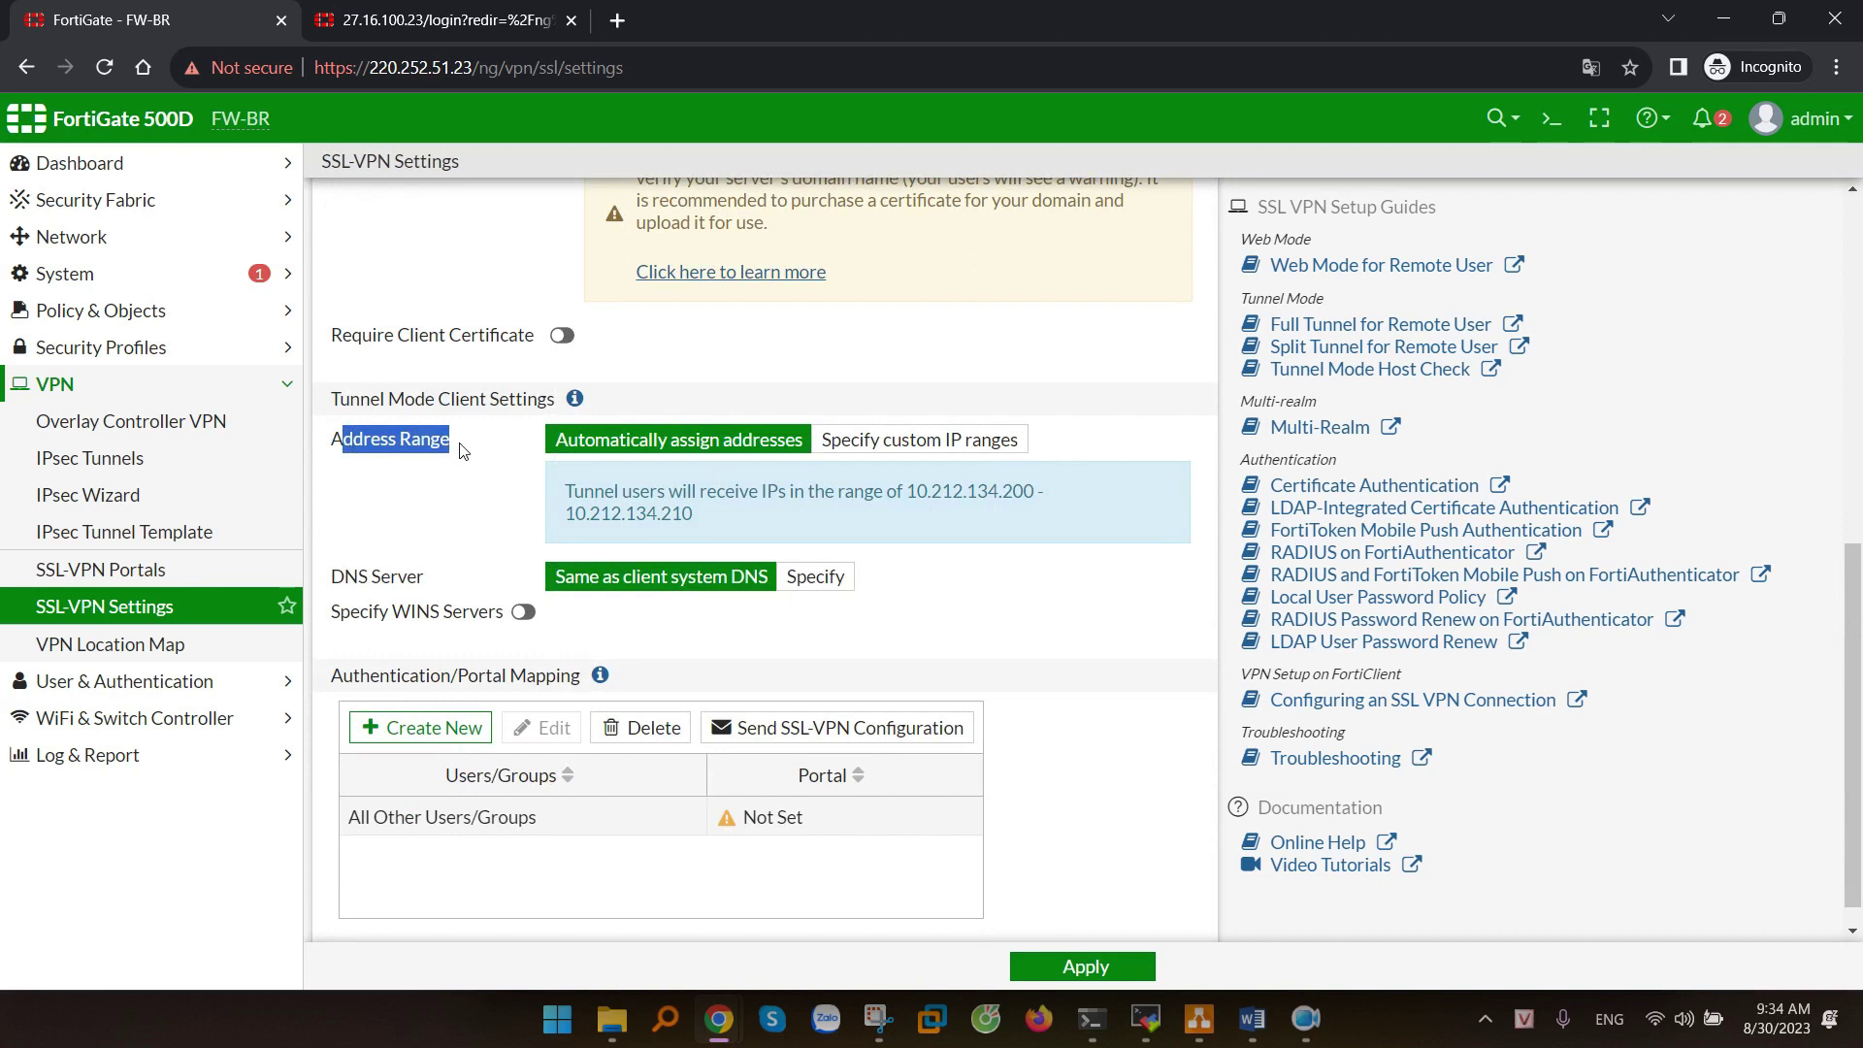
left_click(906, 442)
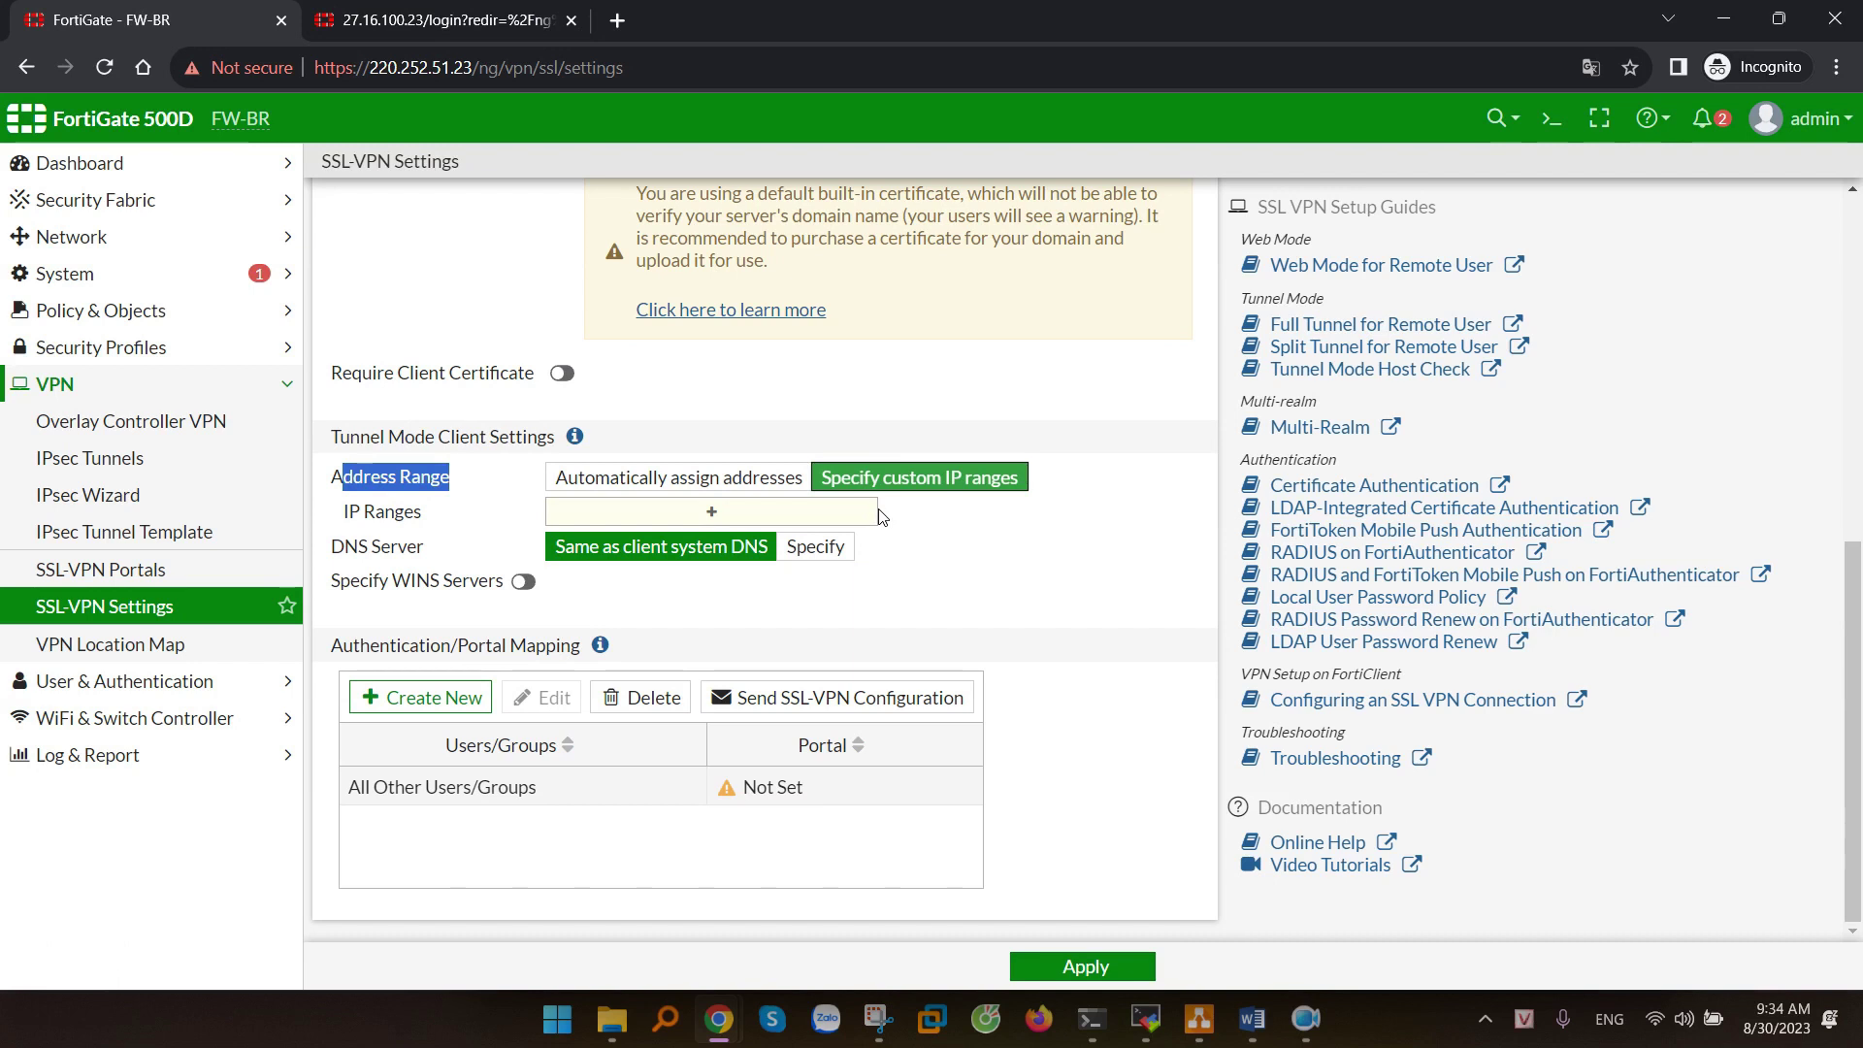
left_click_drag(351, 512, 473, 519)
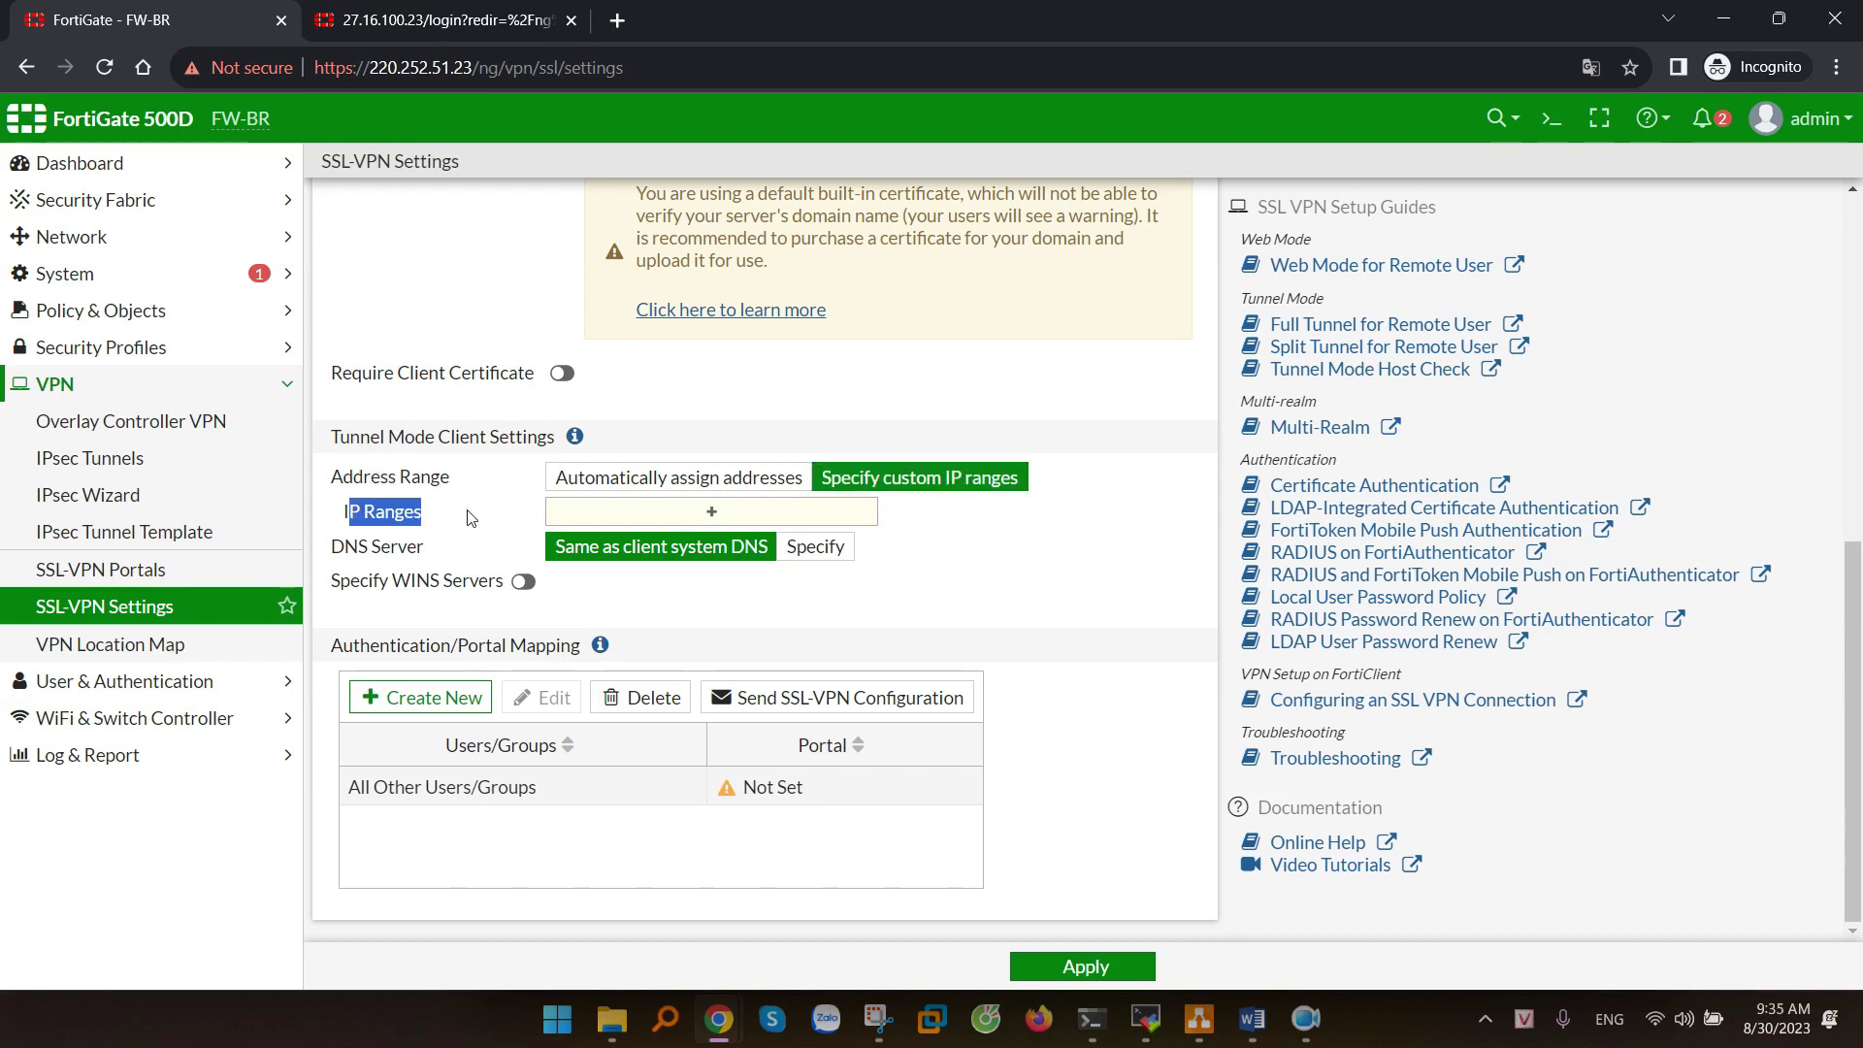
left_click(665, 522)
mouse_move(1077, 388)
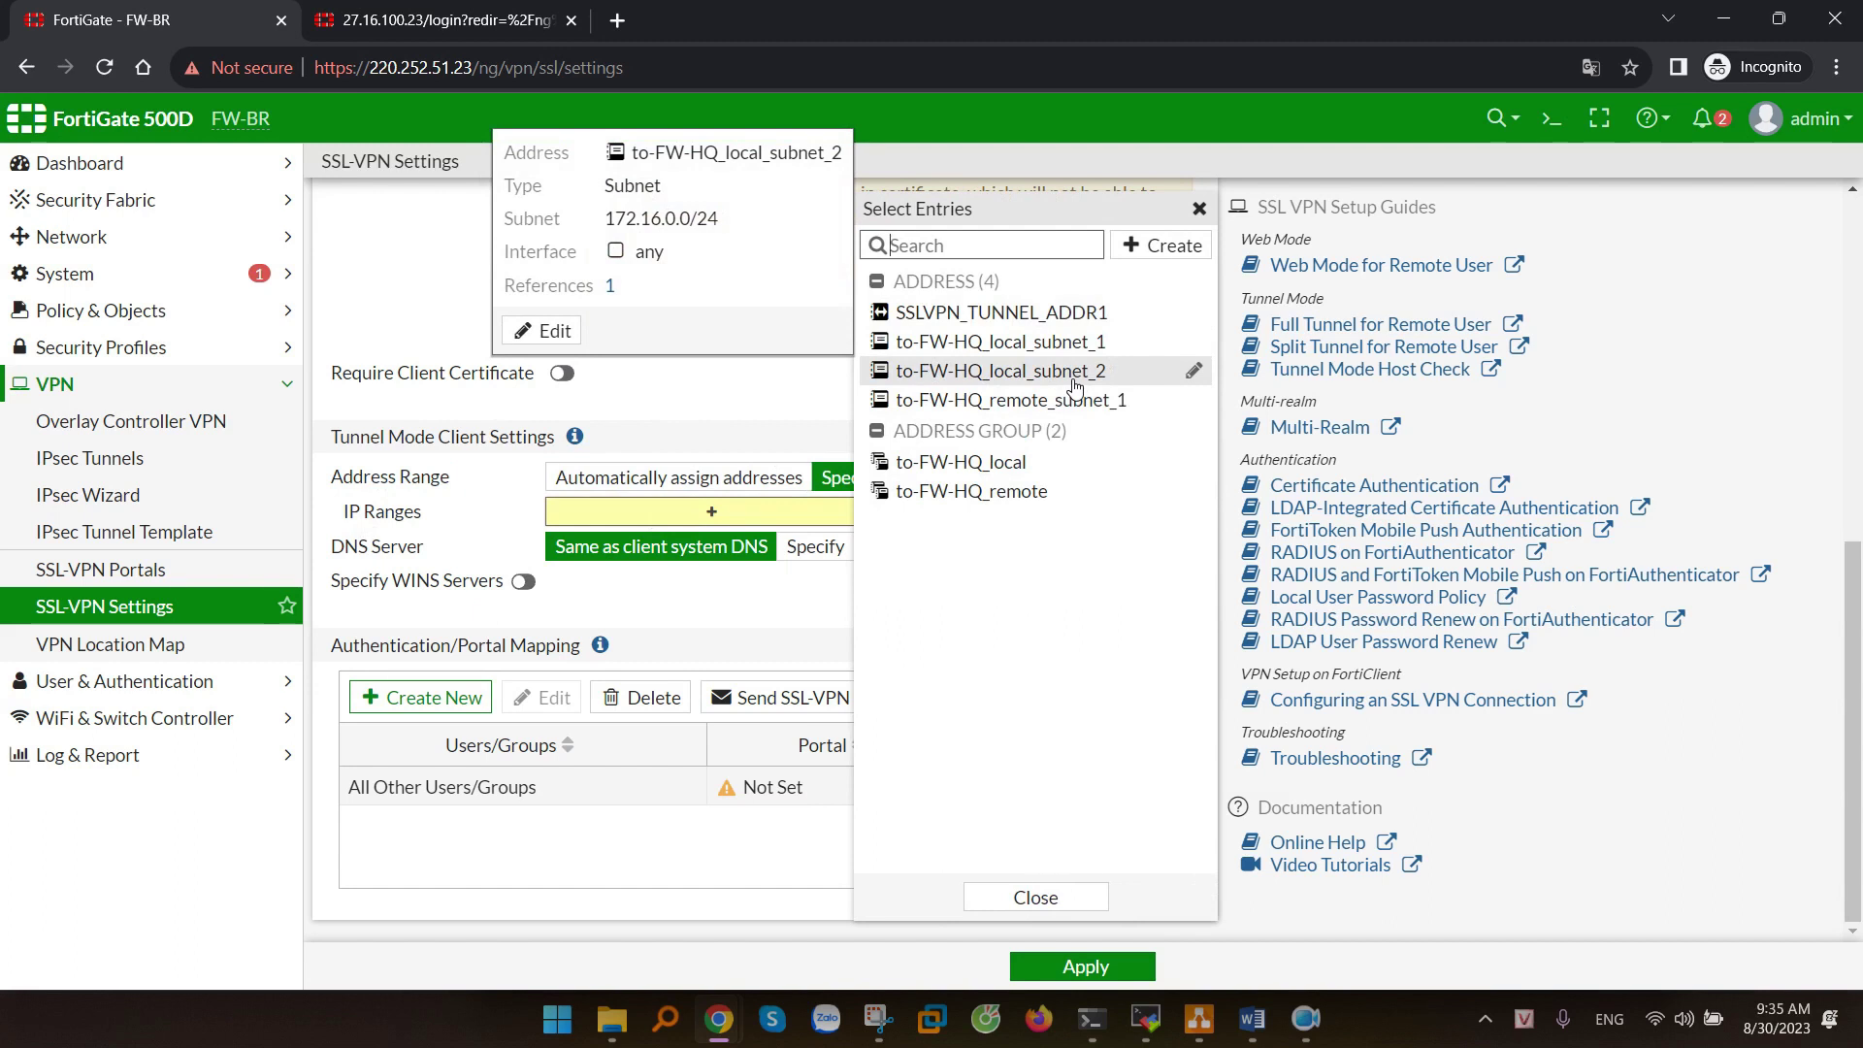
left_click(1074, 388)
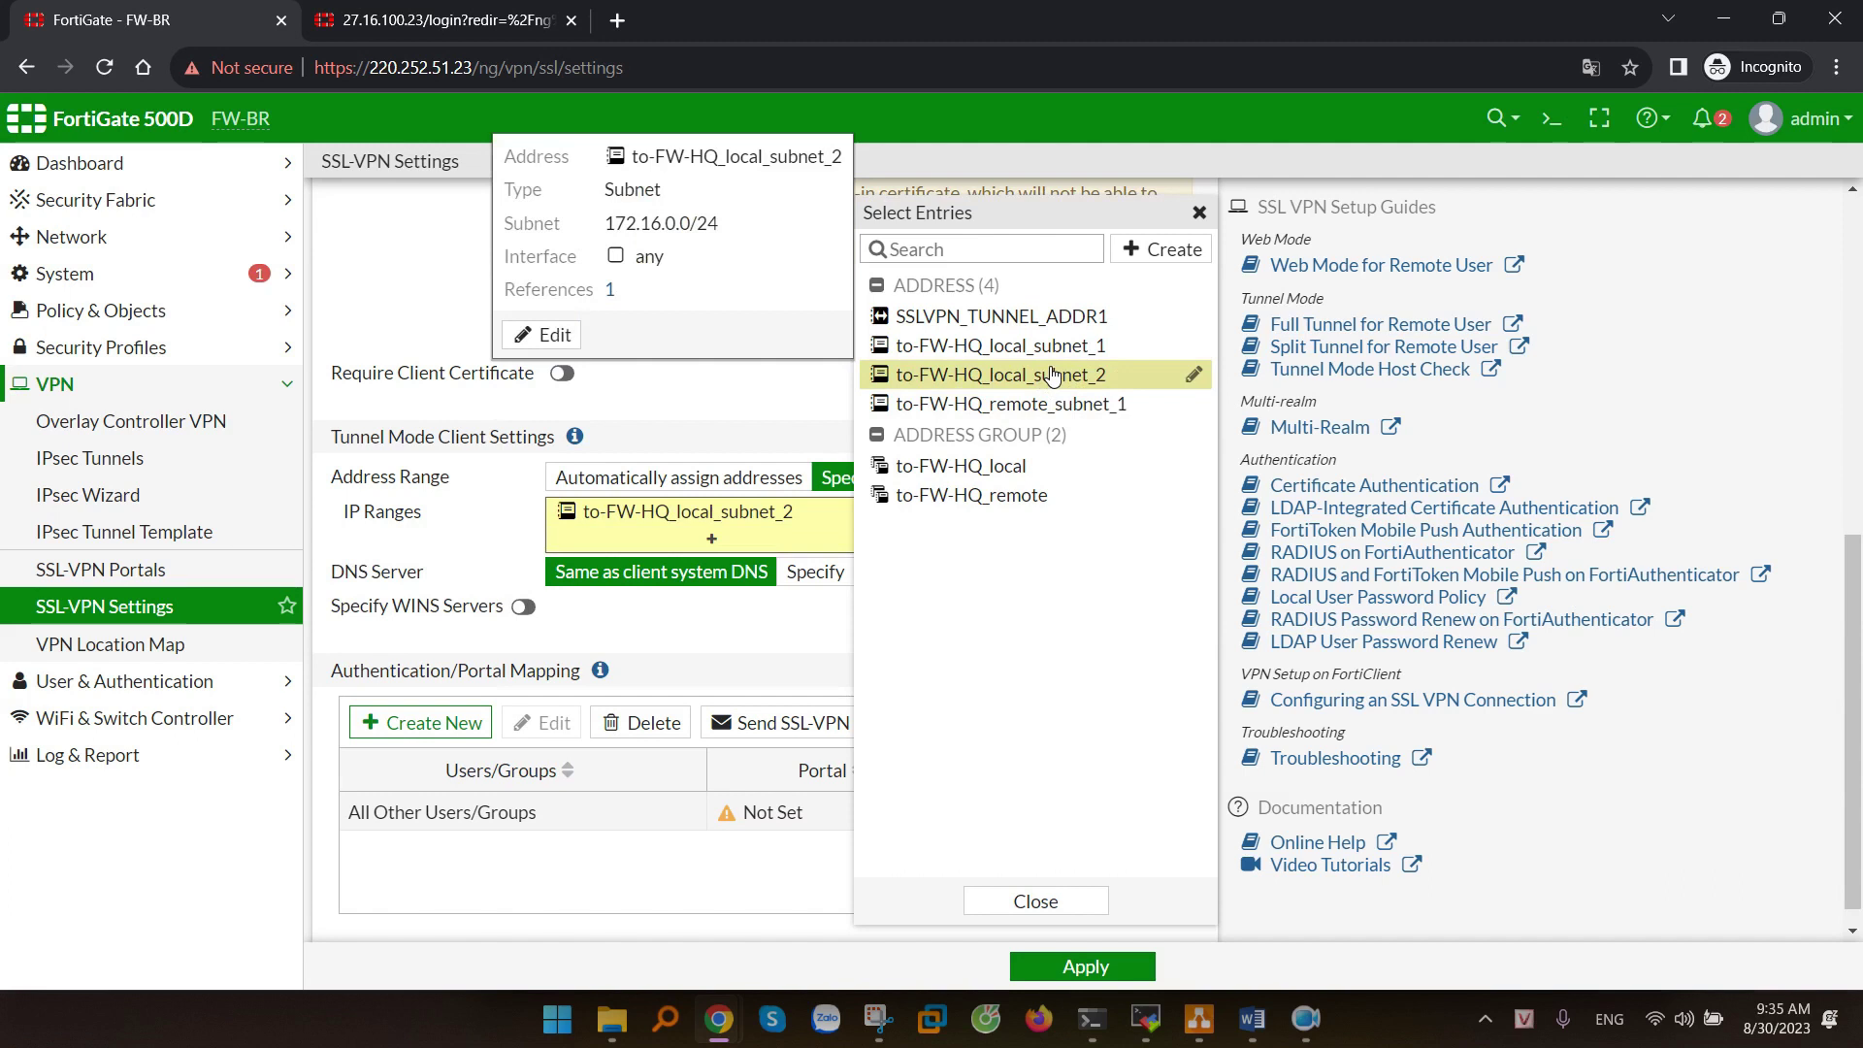
scroll(1053, 375, "down", 1)
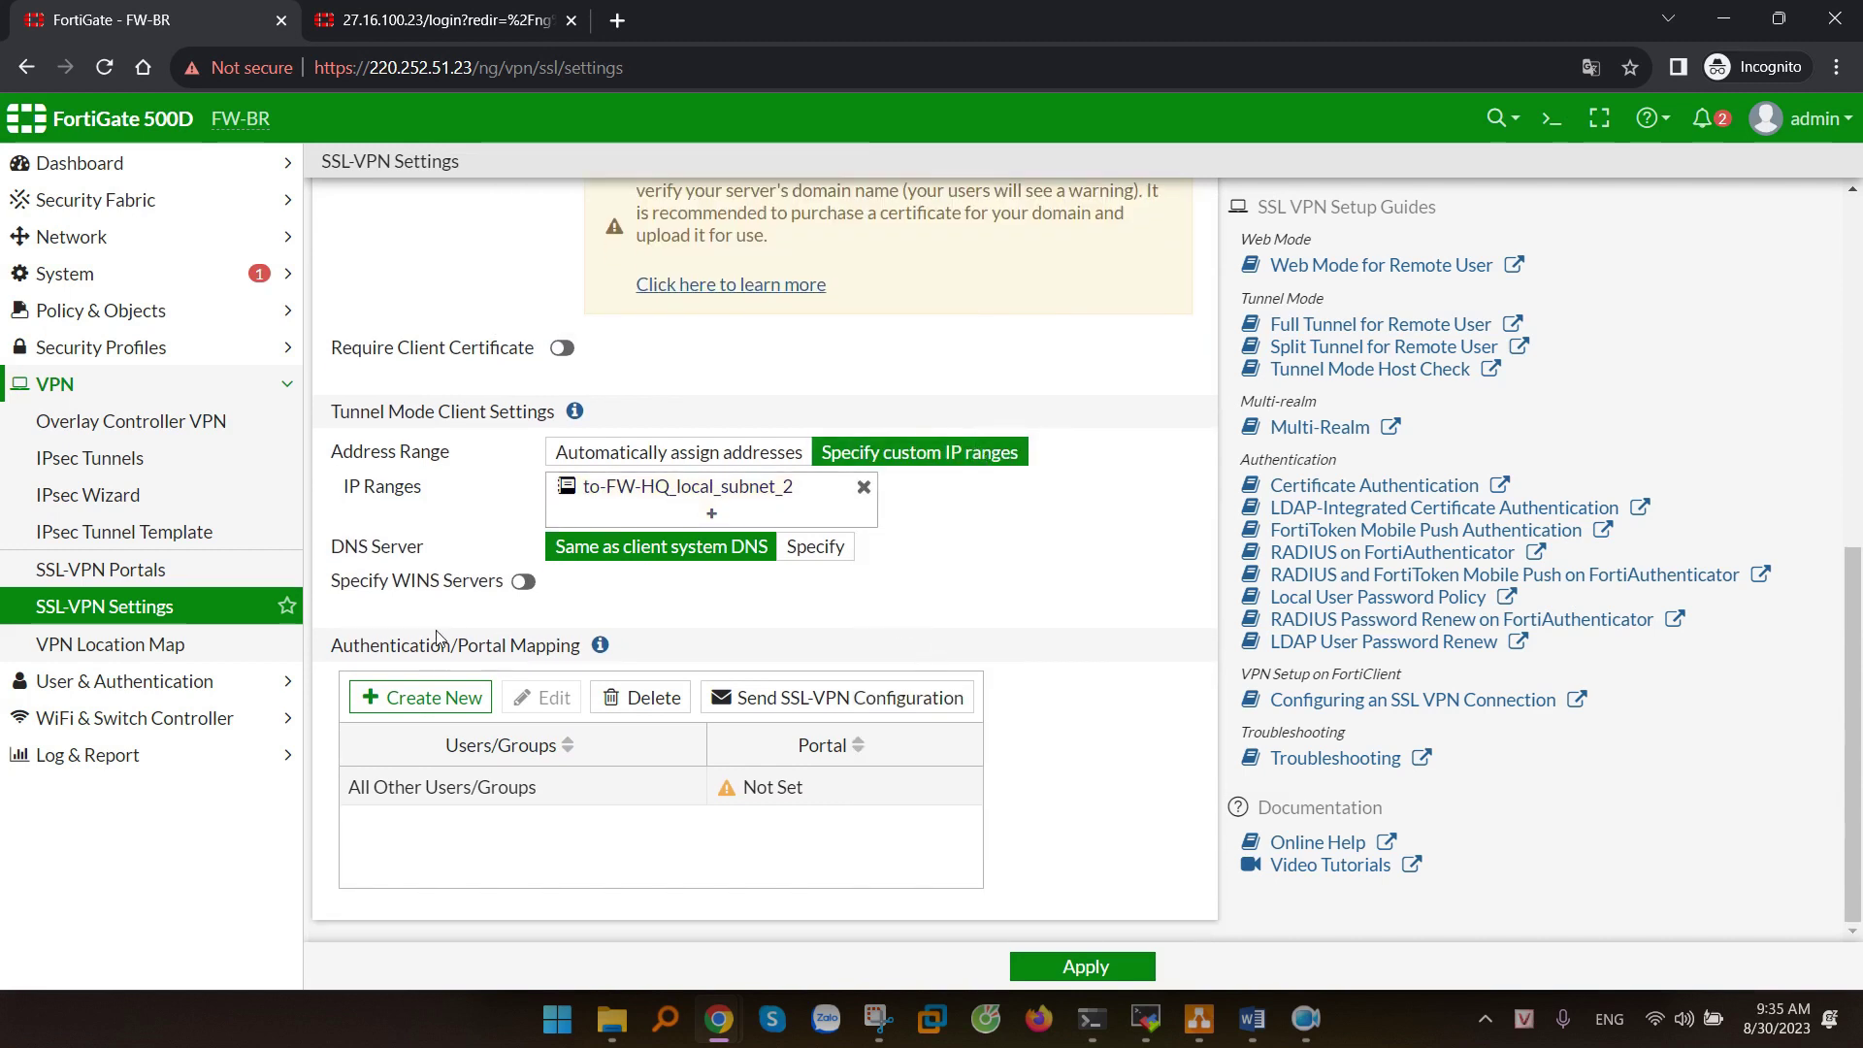
left_click_drag(331, 649, 588, 652)
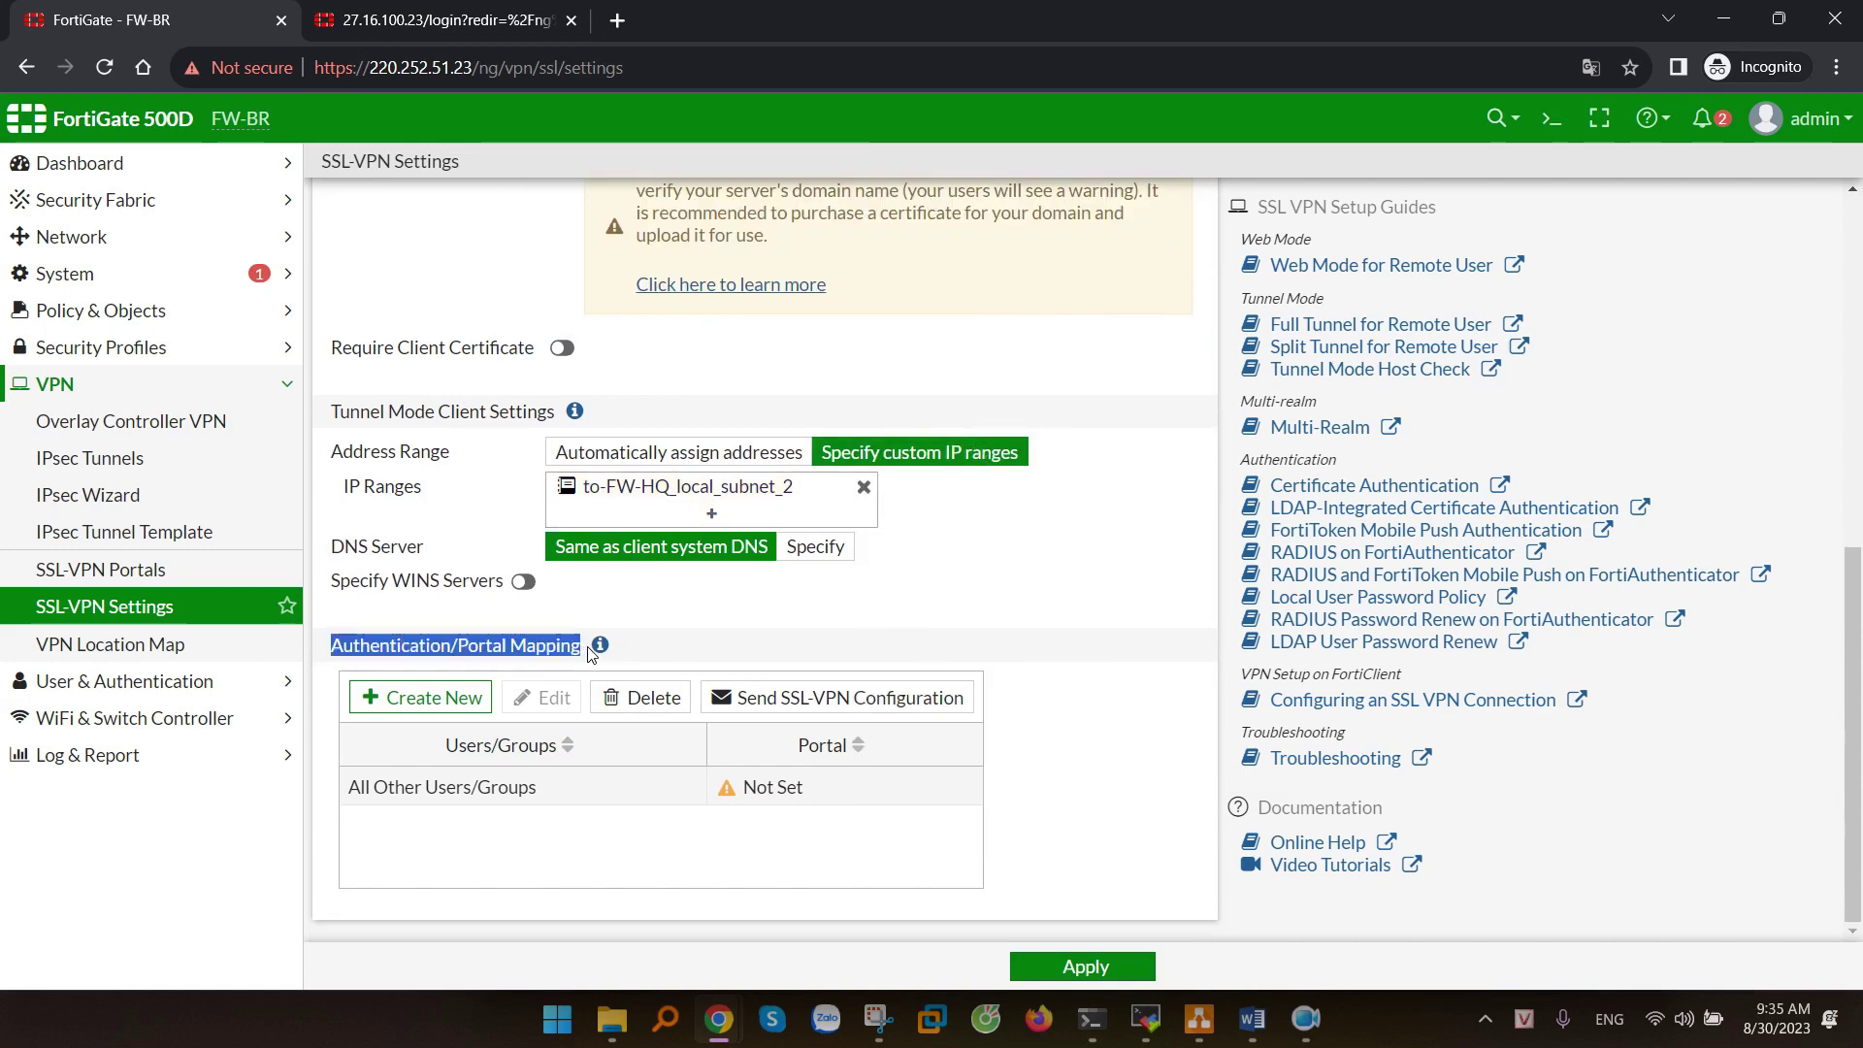
- Map All Other Users/Groups to the web-access portal
double_click(575, 784)
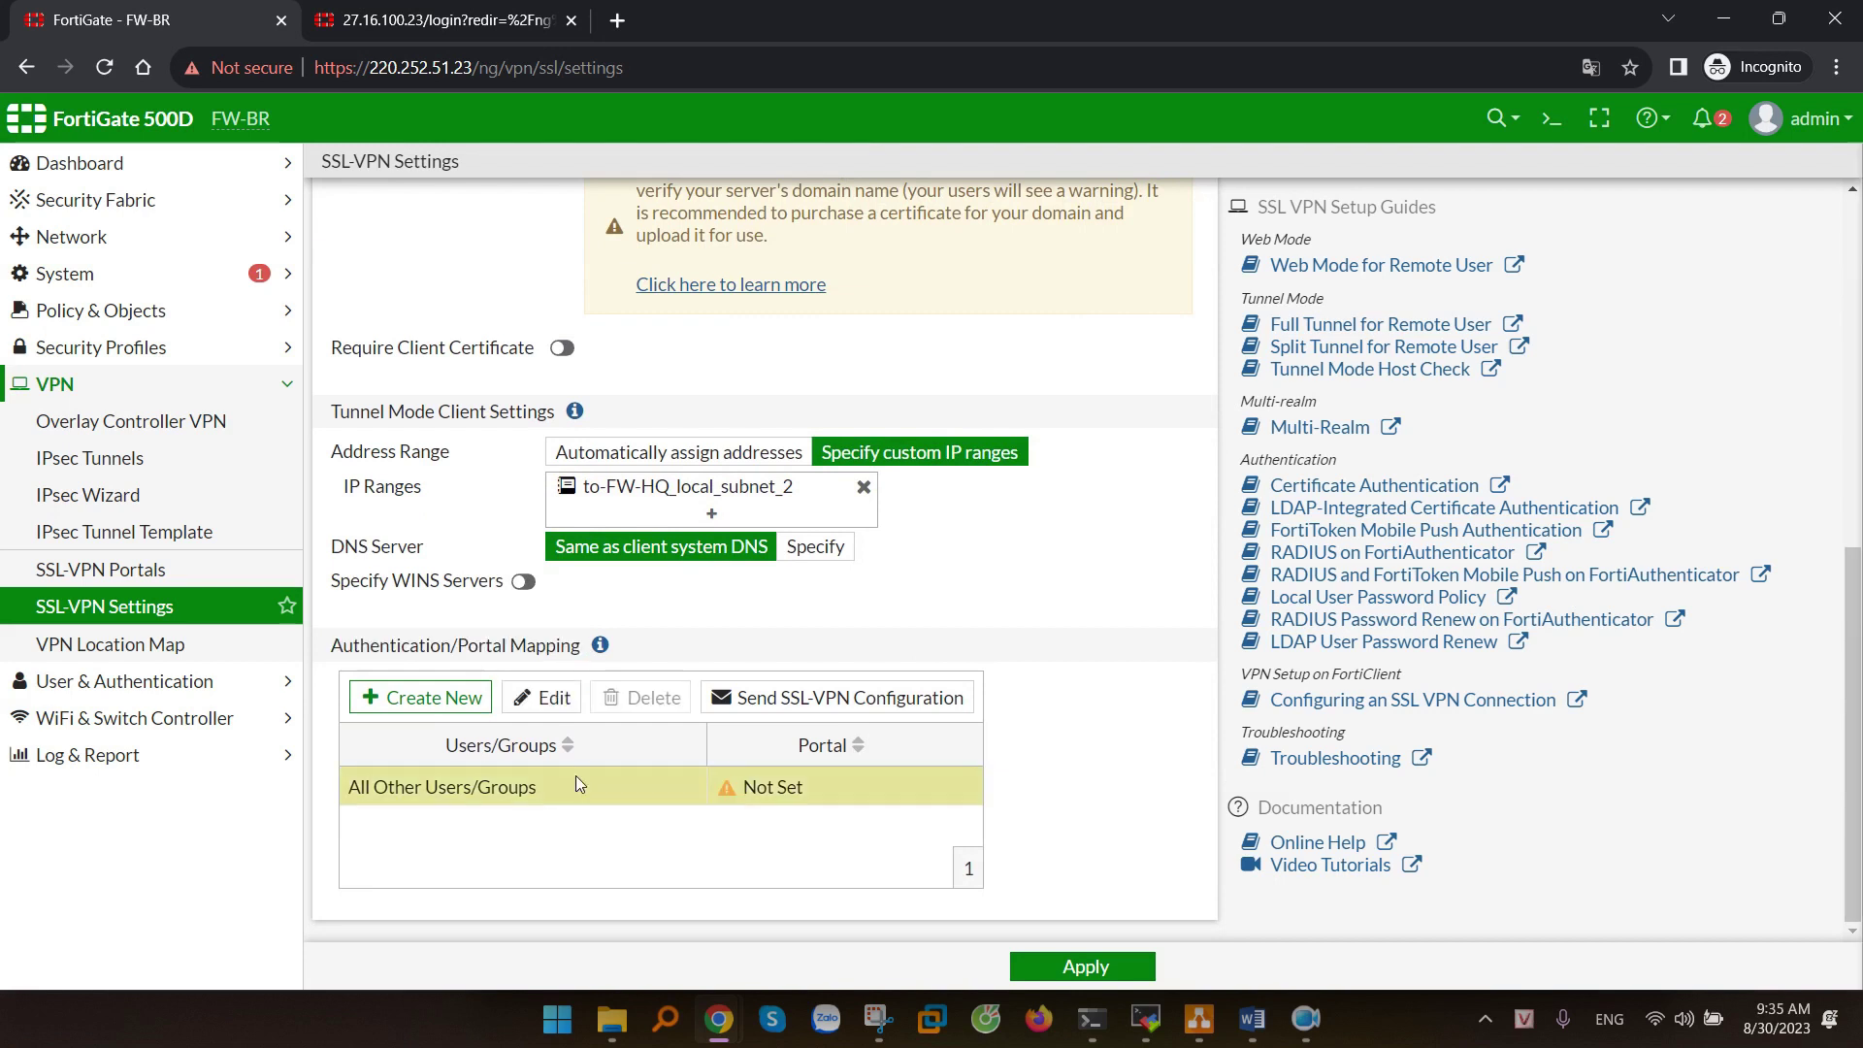
left_click(1010, 259)
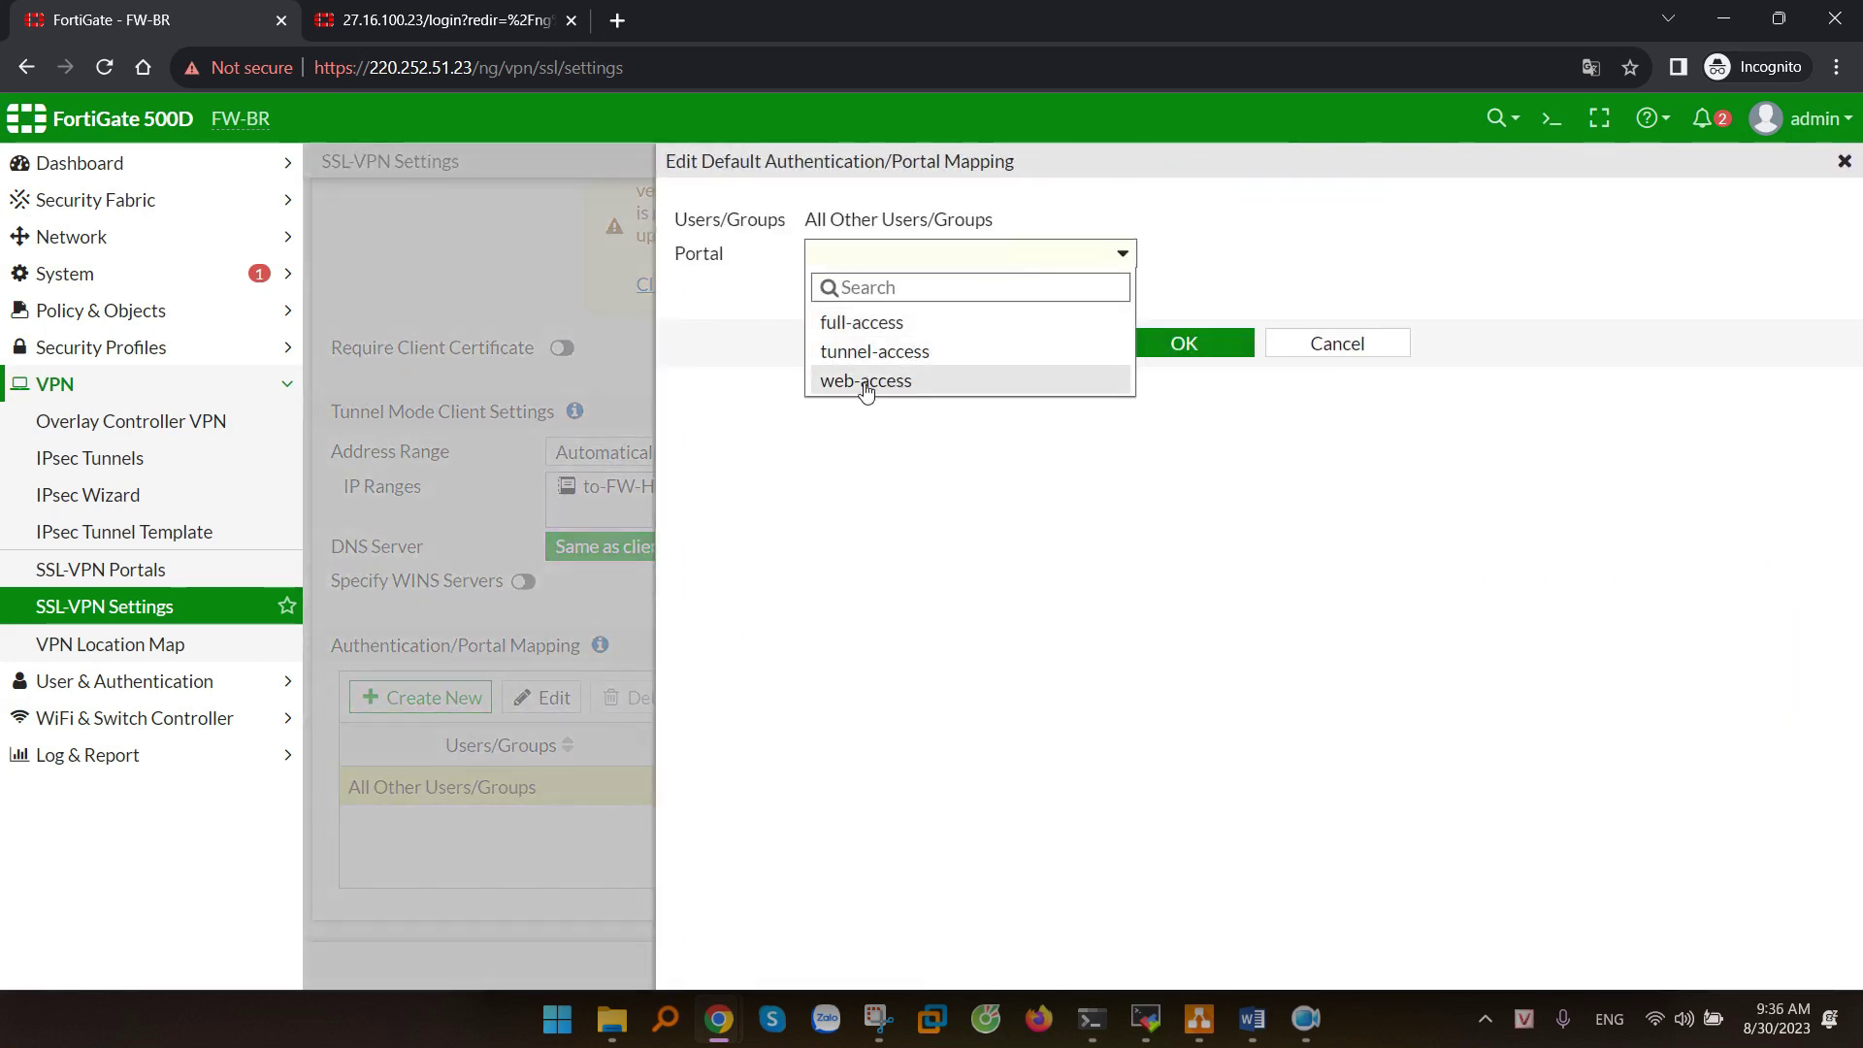
left_click(935, 386)
left_click(1177, 345)
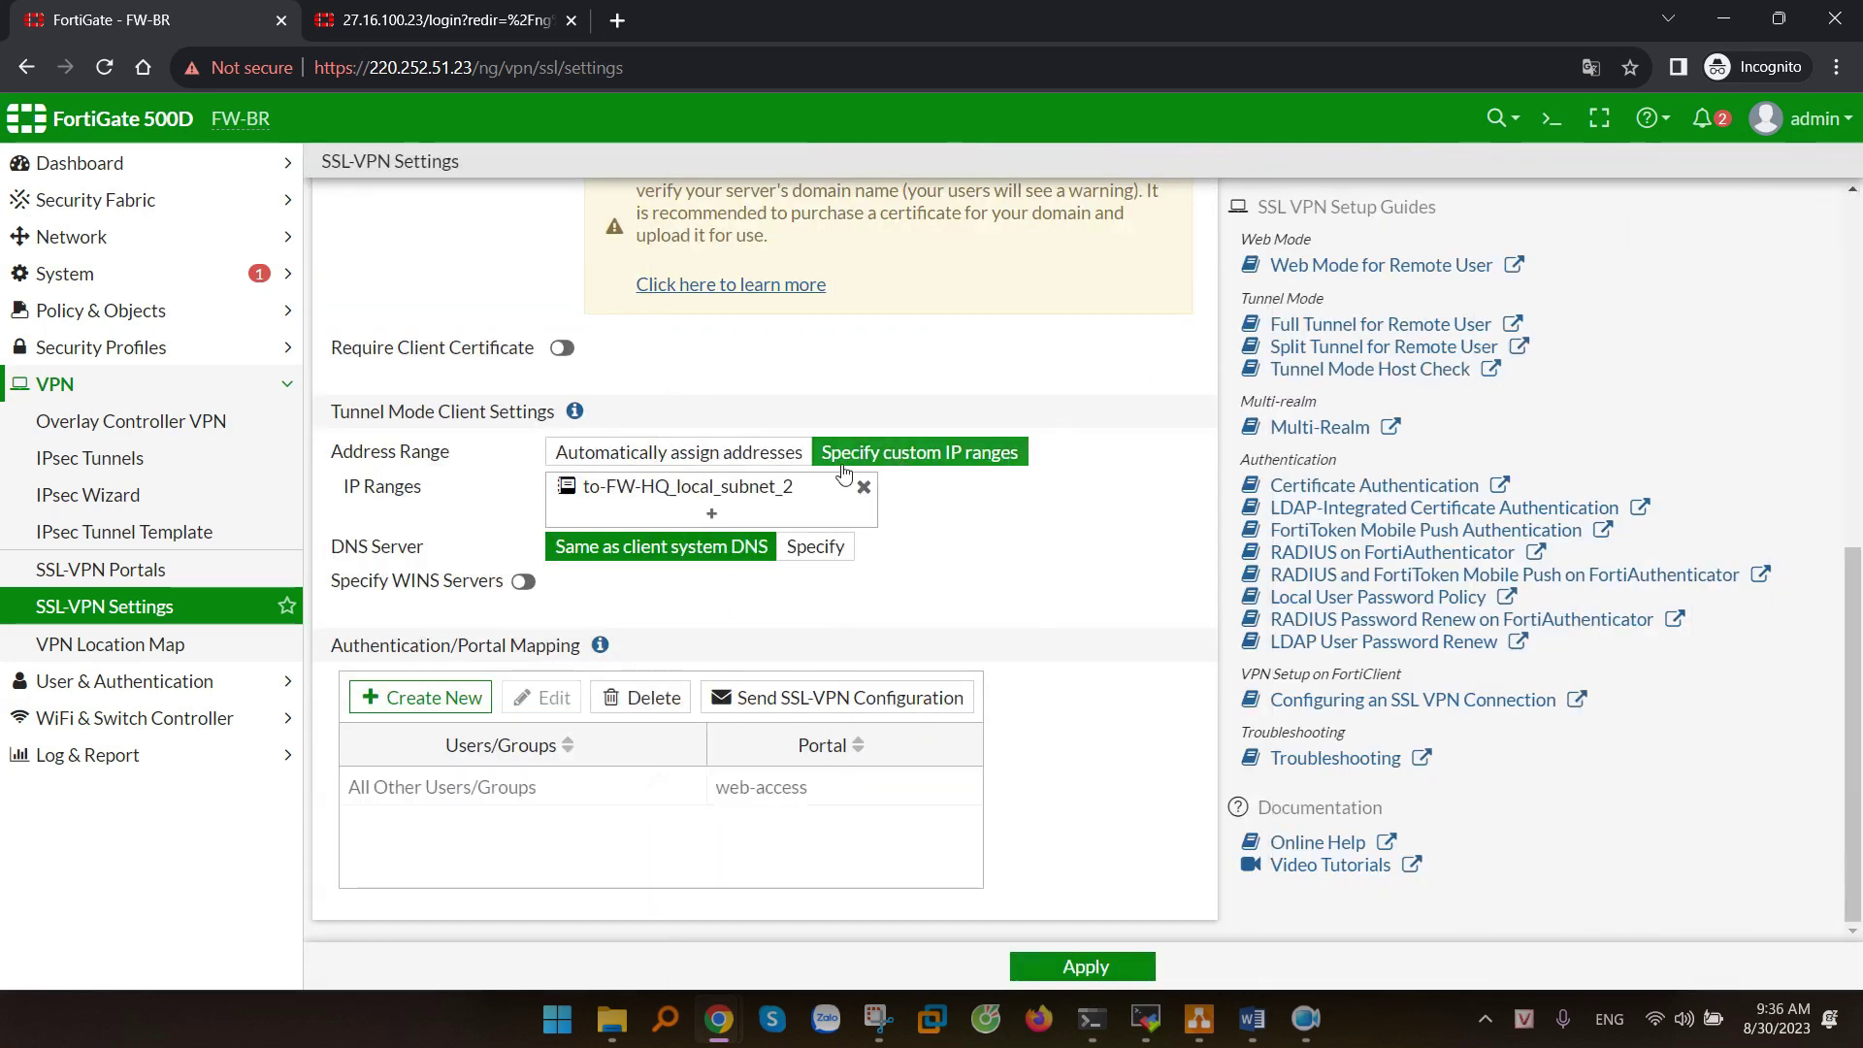
- Add a VPN-User-Group to tunnel-access mapping and apply the SSL-VPN settings
left_click(423, 698)
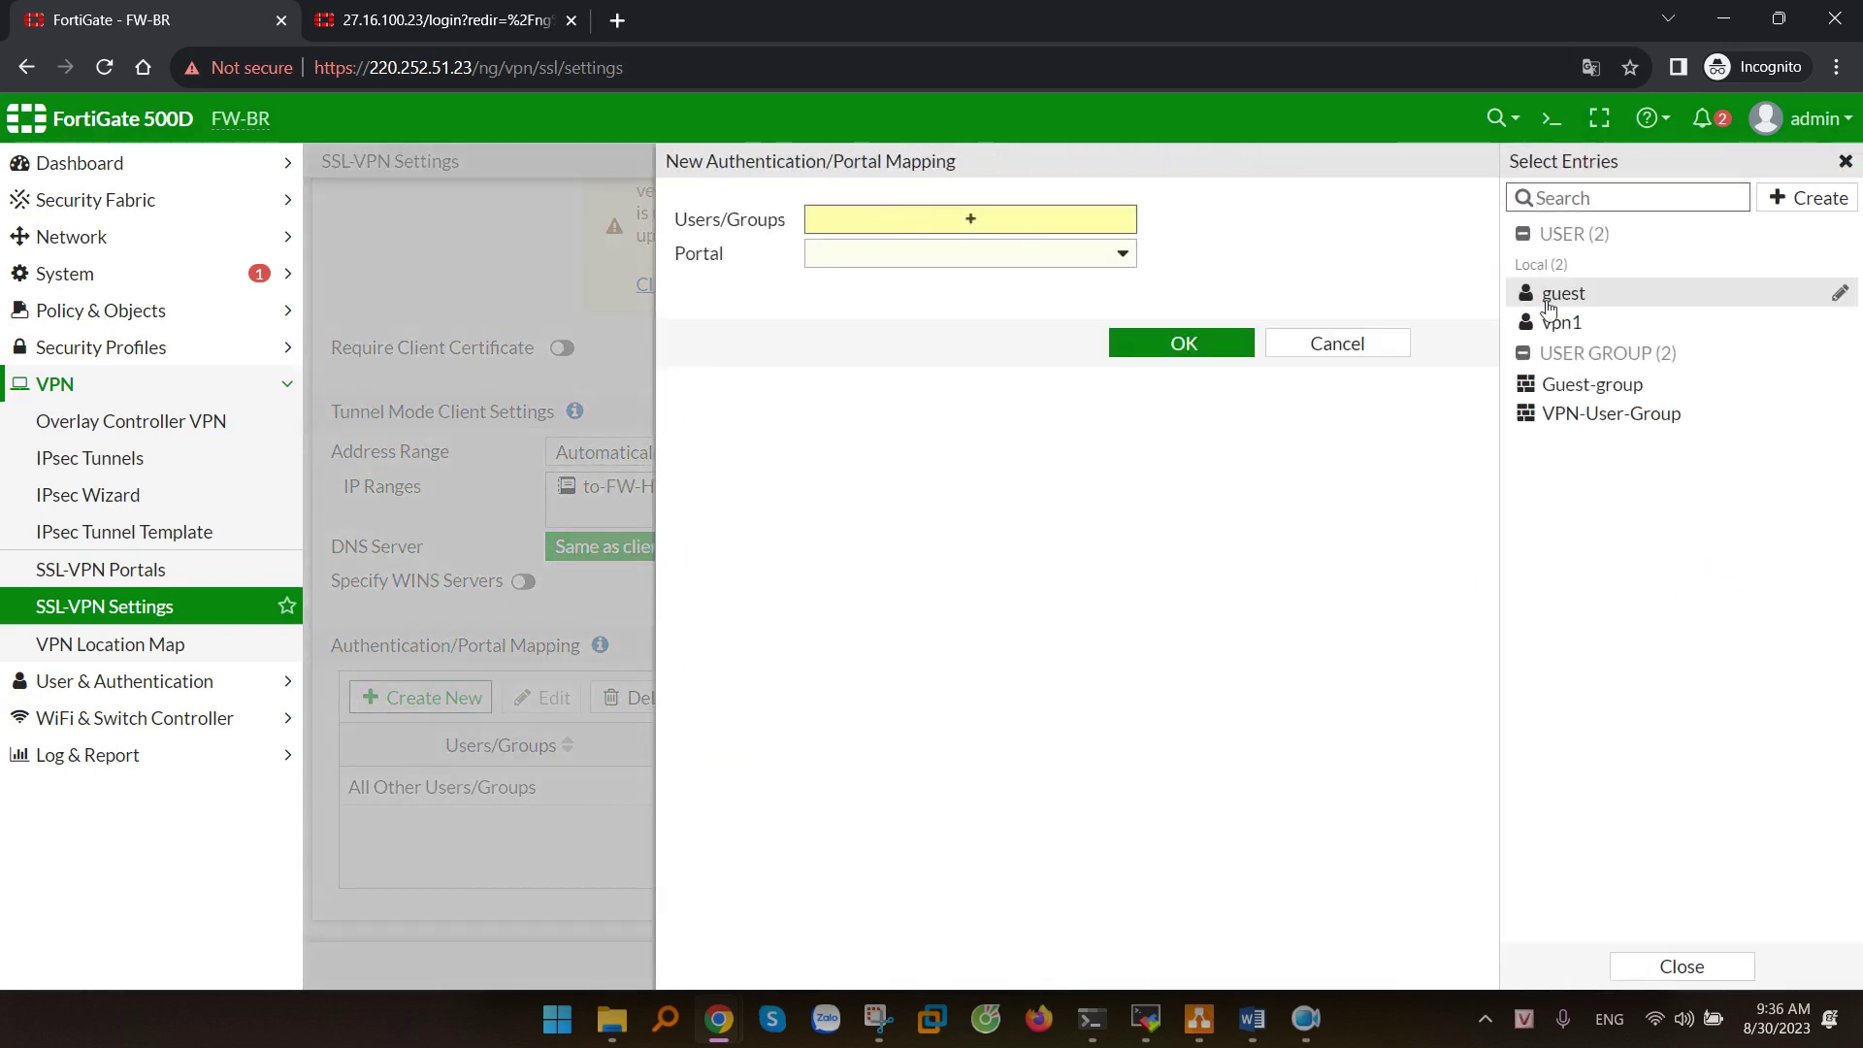
left_click(1610, 414)
left_click(1046, 477)
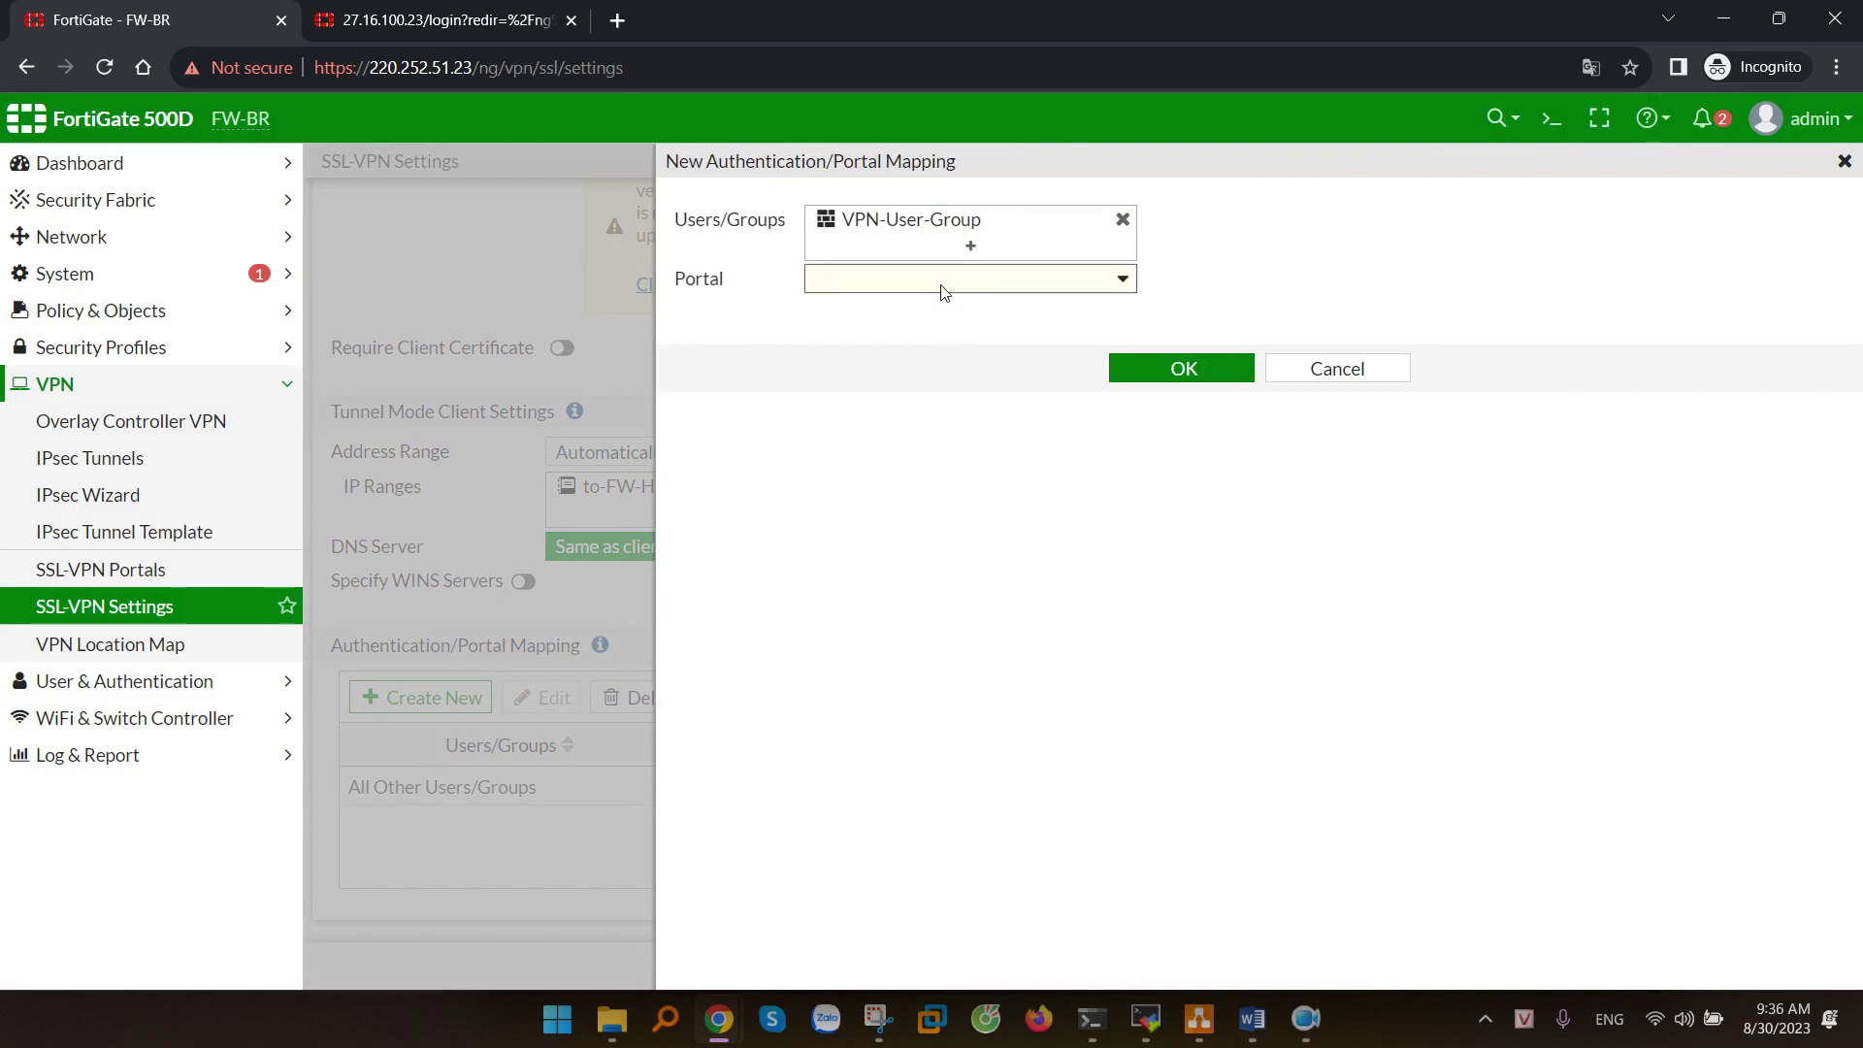
left_click(941, 281)
left_click(852, 380)
left_click(1184, 369)
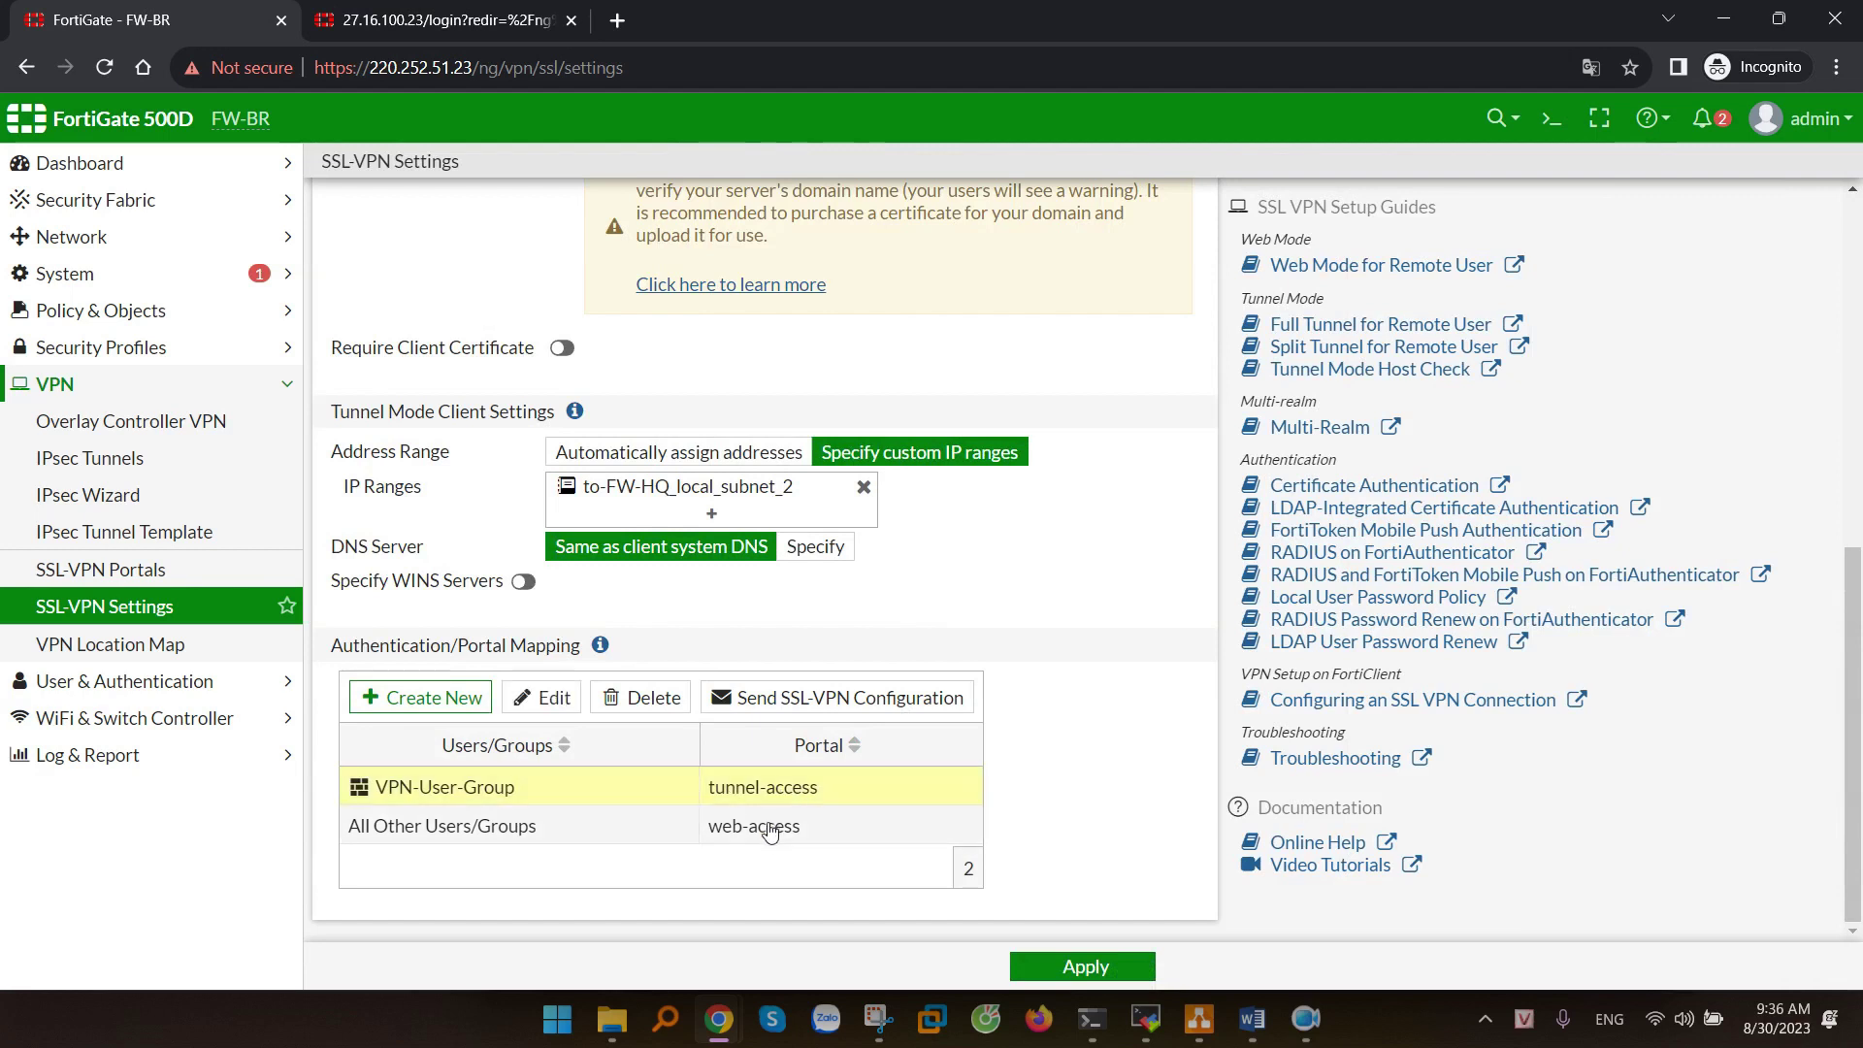
left_click(774, 827)
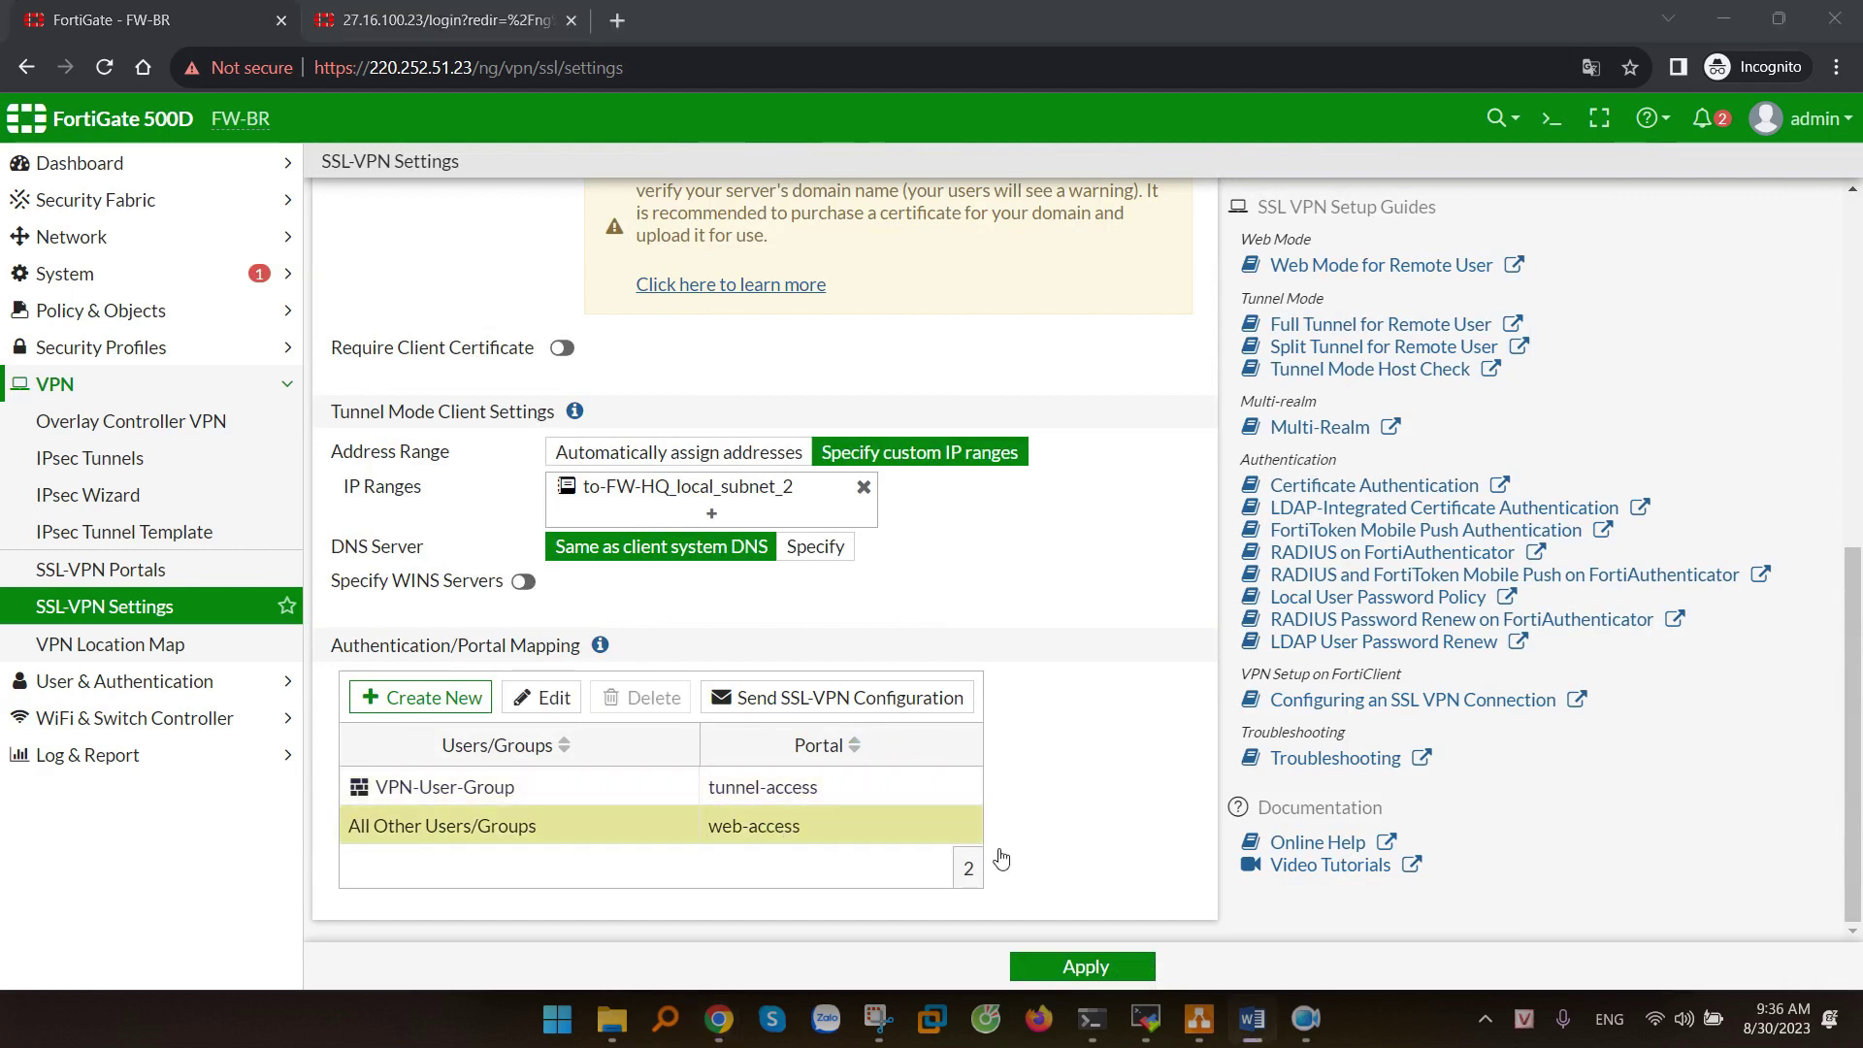
left_click(1071, 969)
scroll(1061, 715, "down", 6)
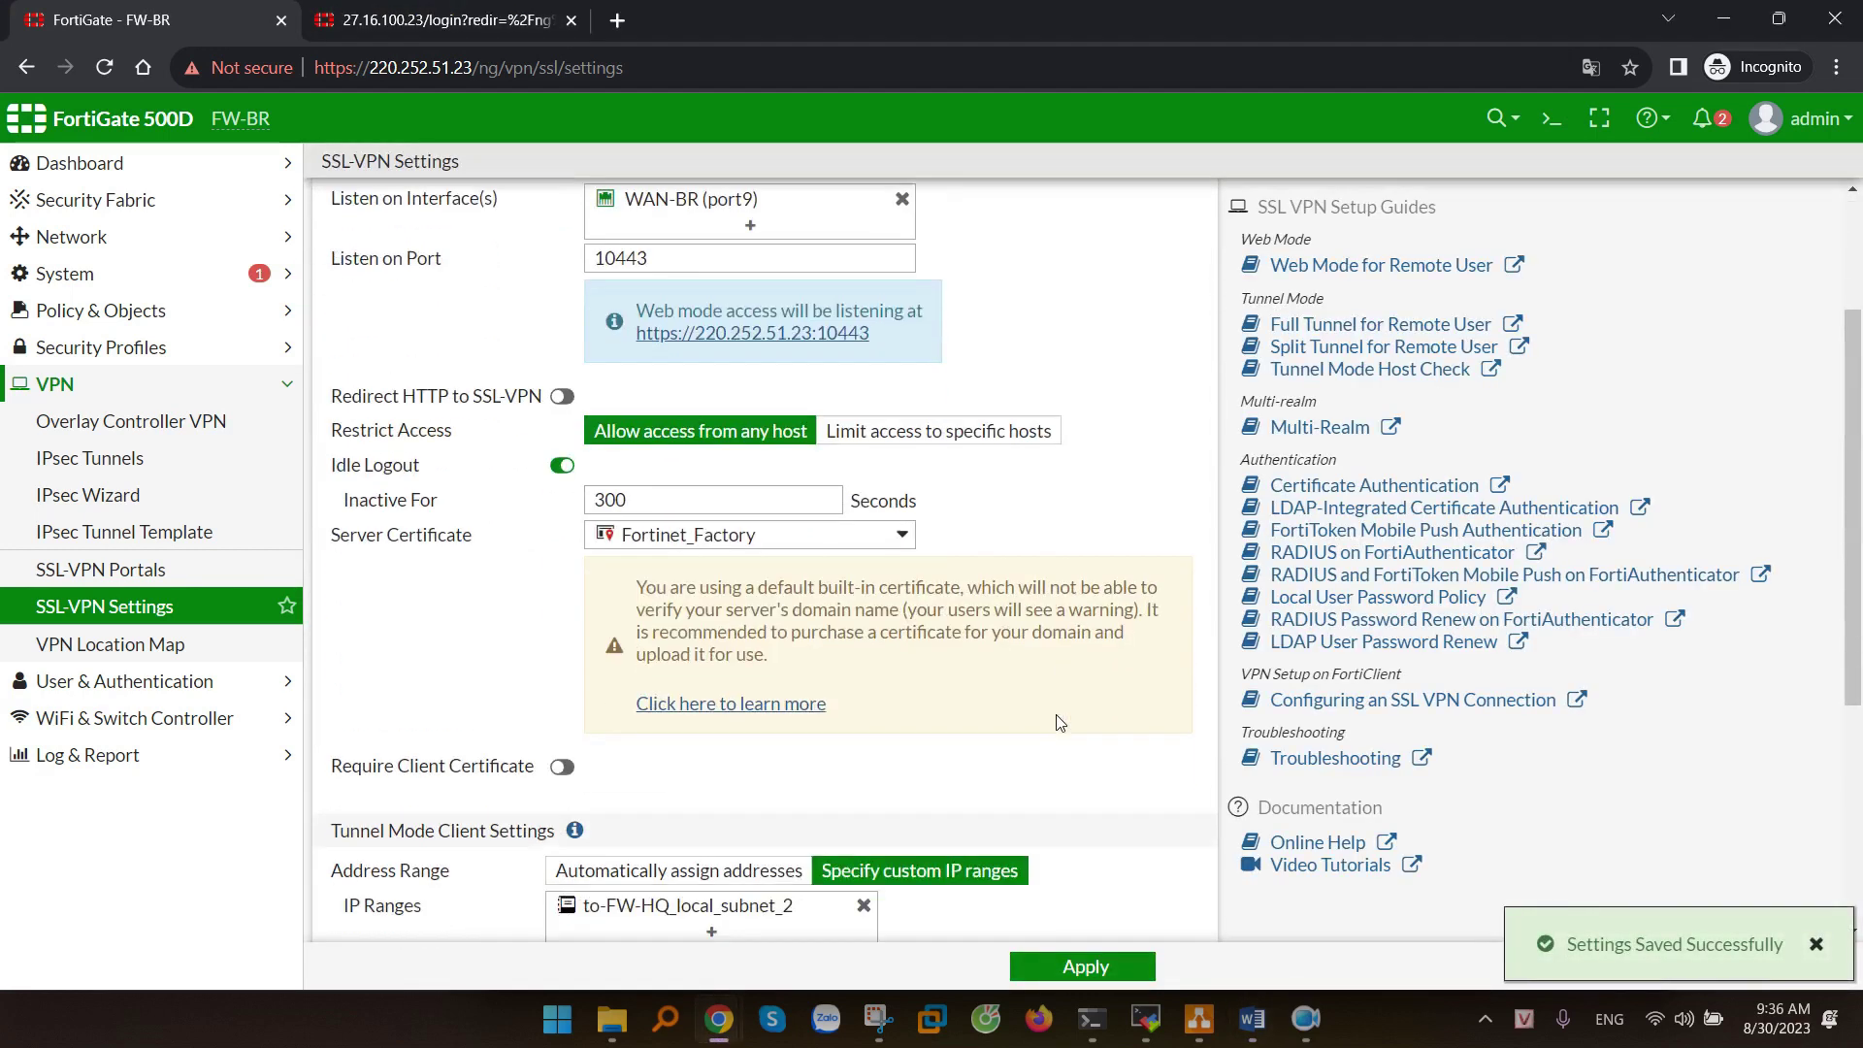
scroll(1060, 710, "up", 7)
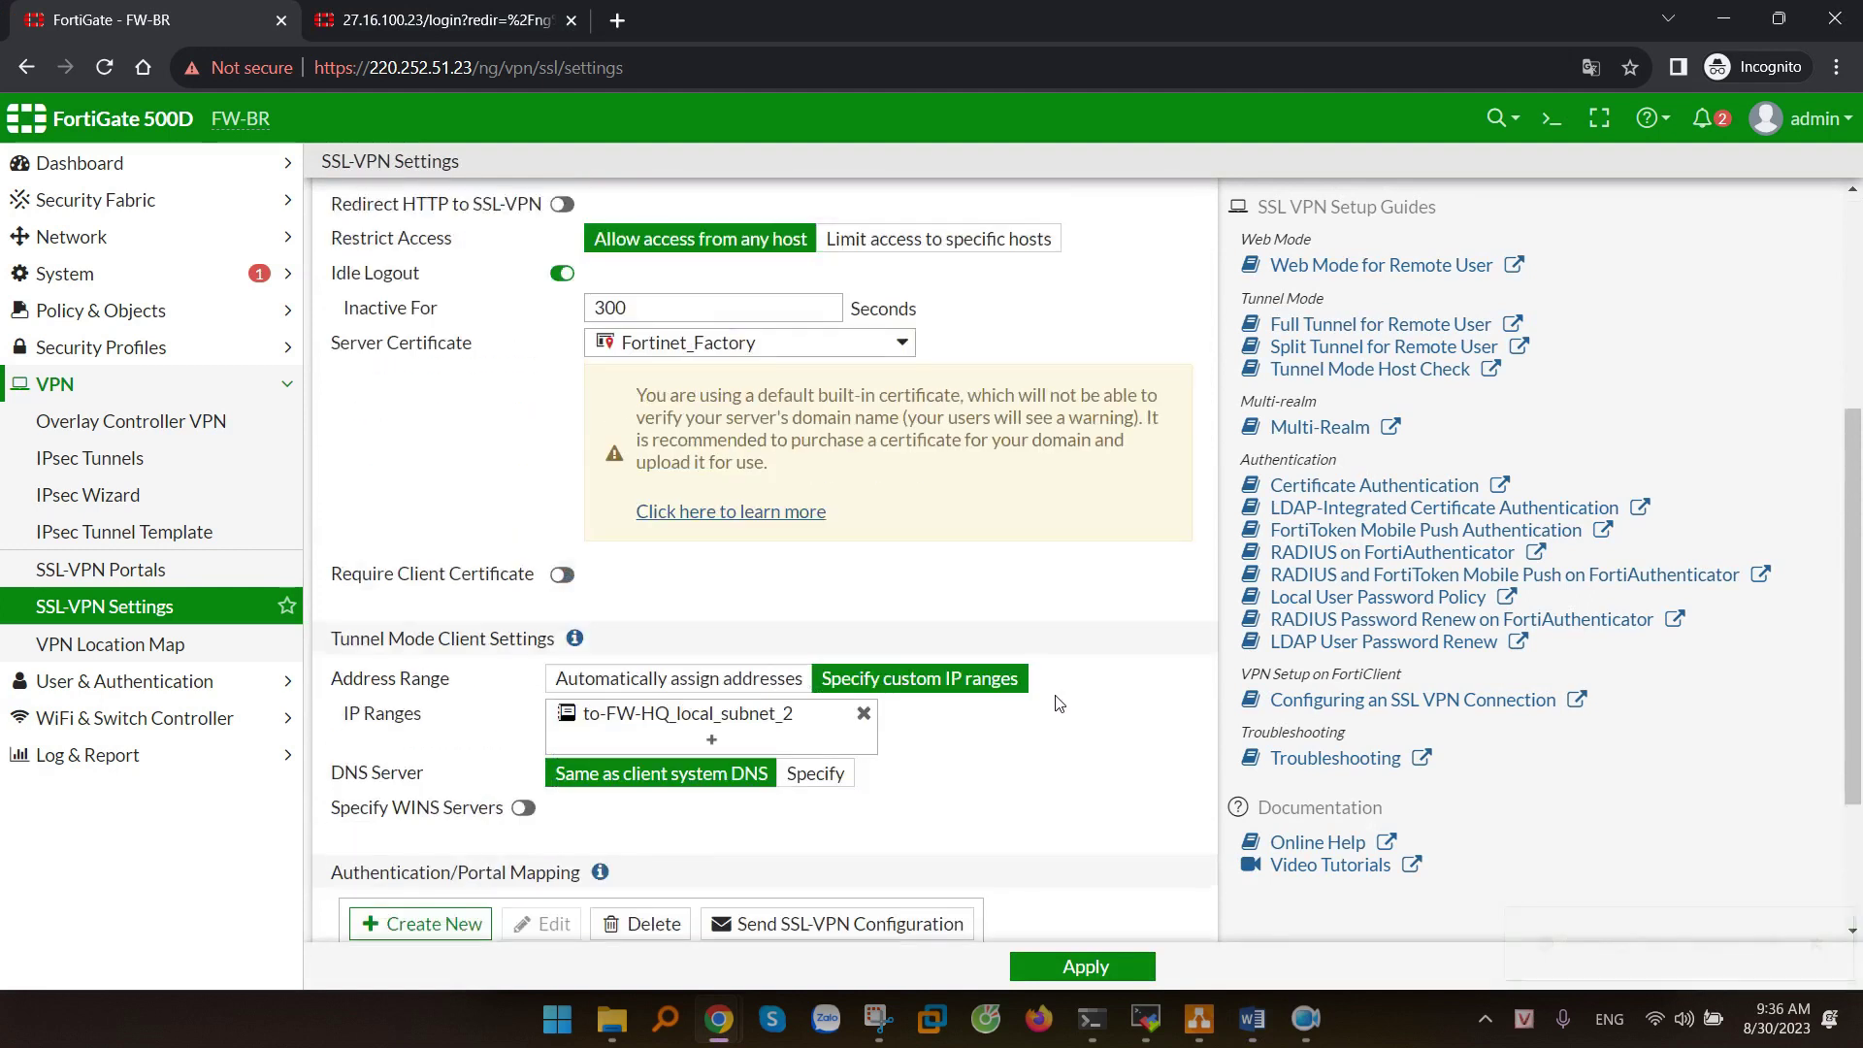
scroll(1059, 704, "down", 1)
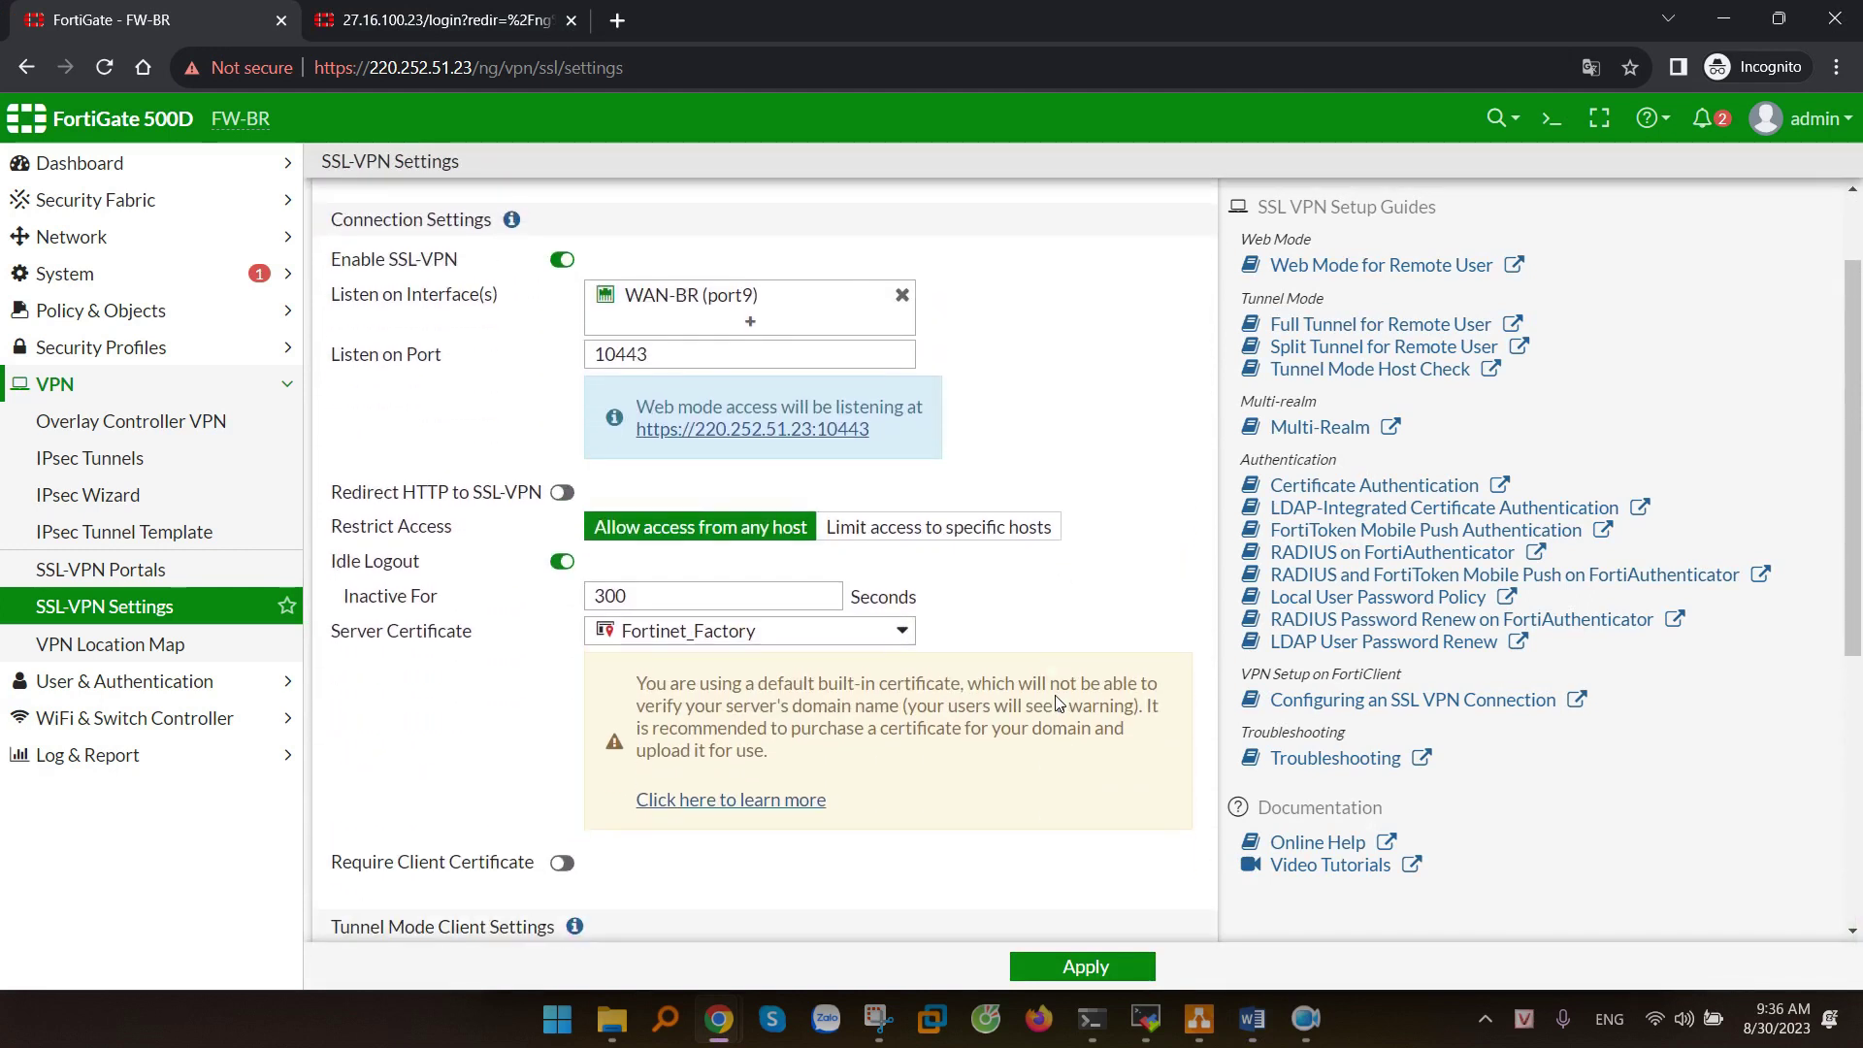
scroll(1064, 705, "down", 5)
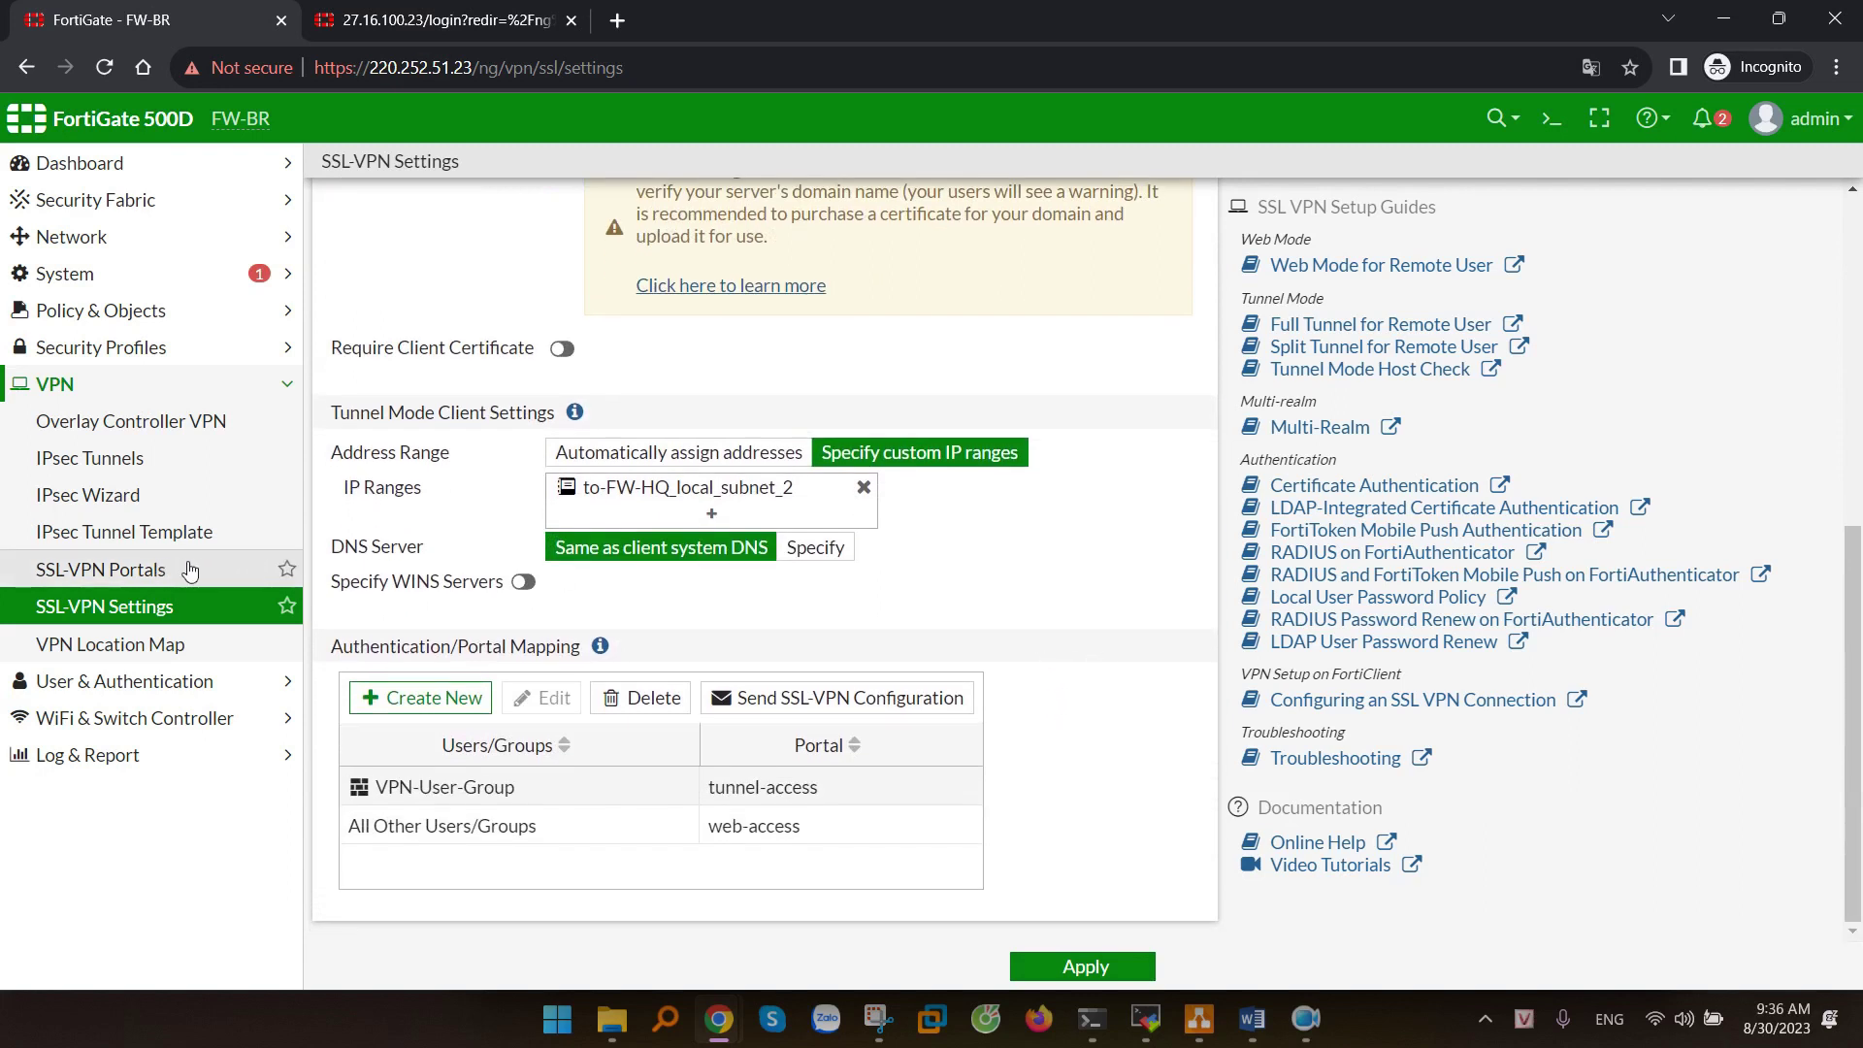
- Open the tunnel-access portal for editing, keeping split tunneling enabled
left_click(97, 577)
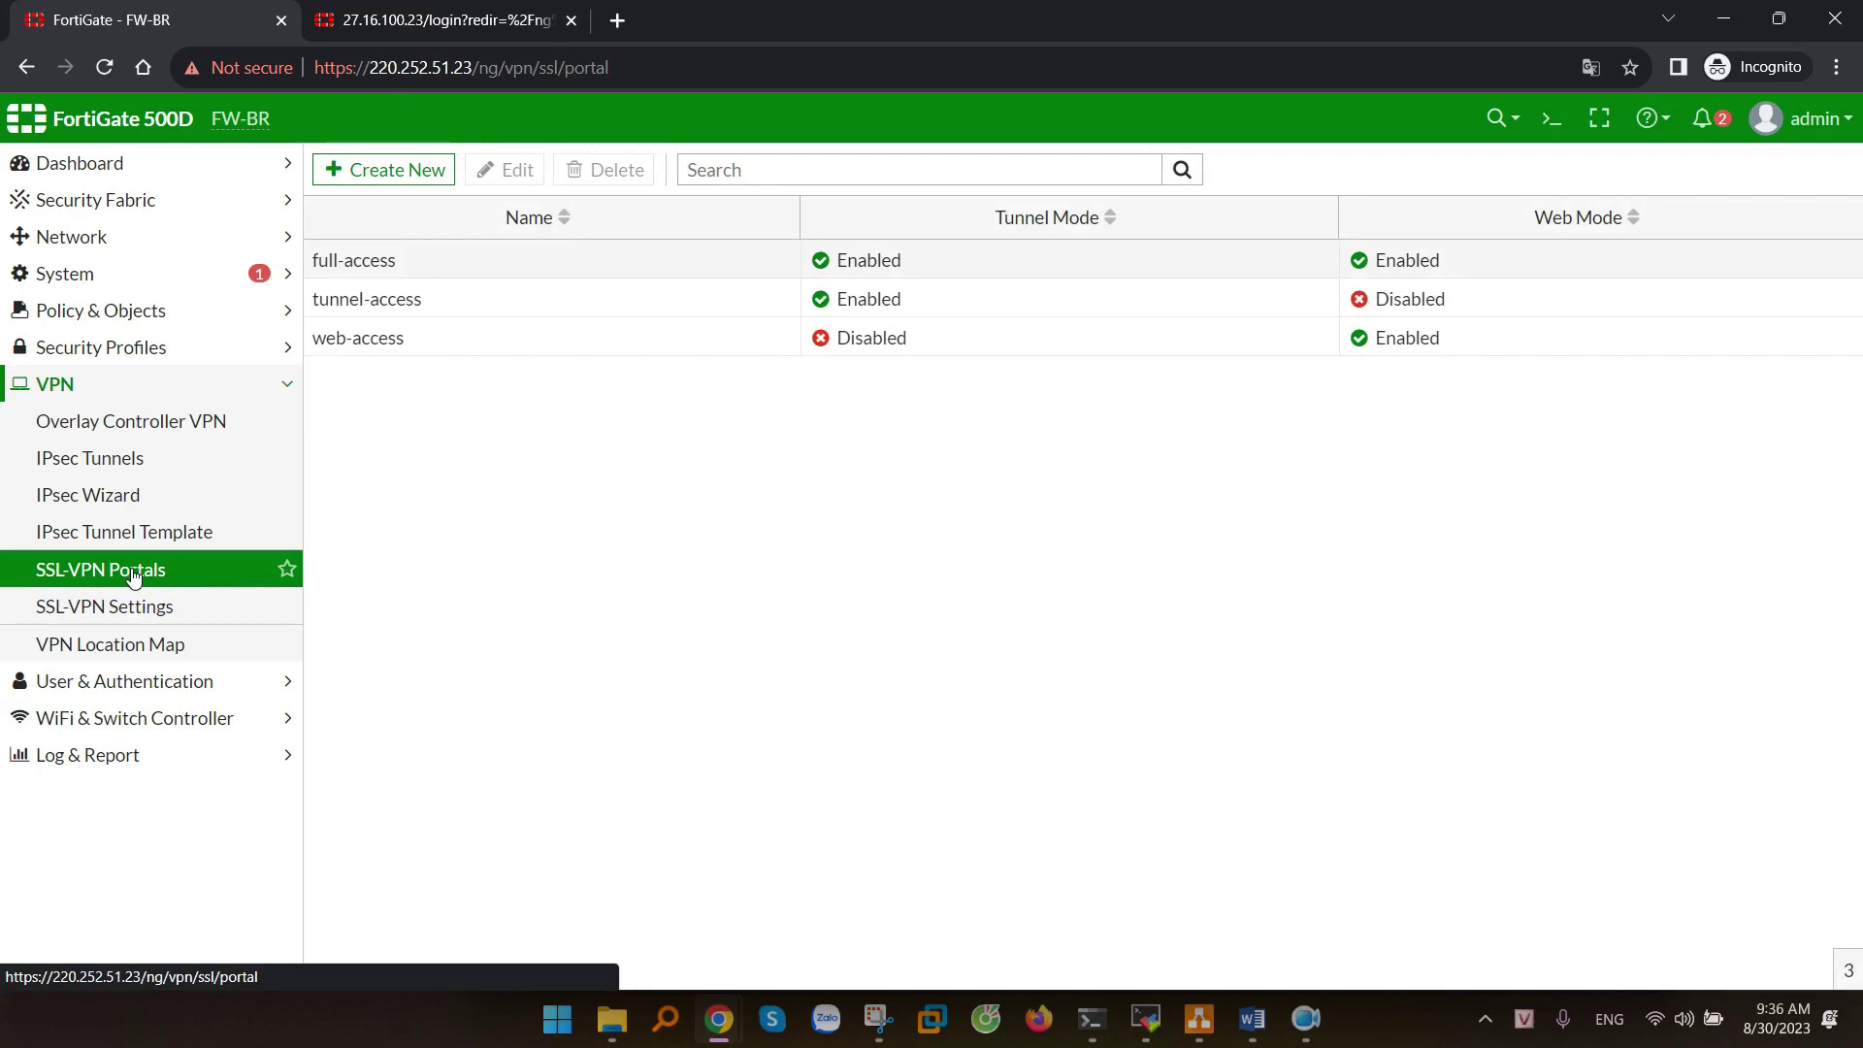
left_click(735, 305)
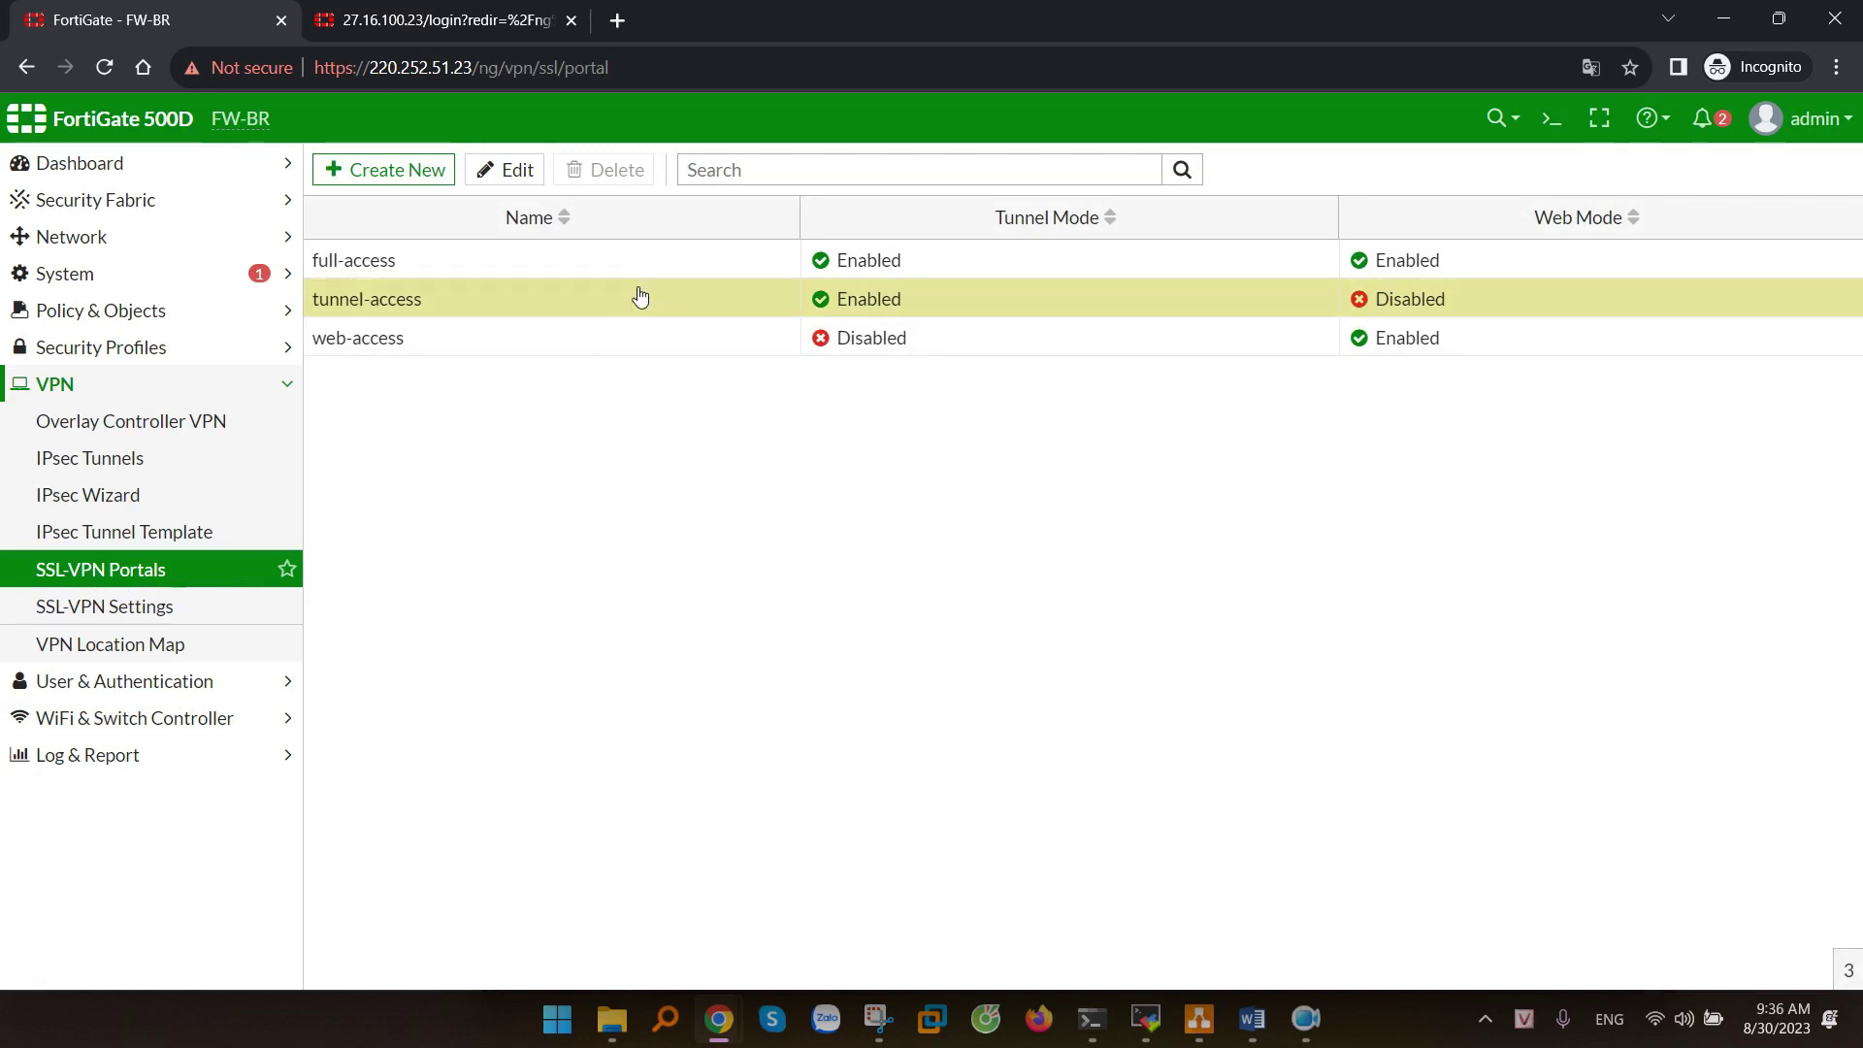
left_click(582, 266)
left_click(605, 309)
left_click(515, 170)
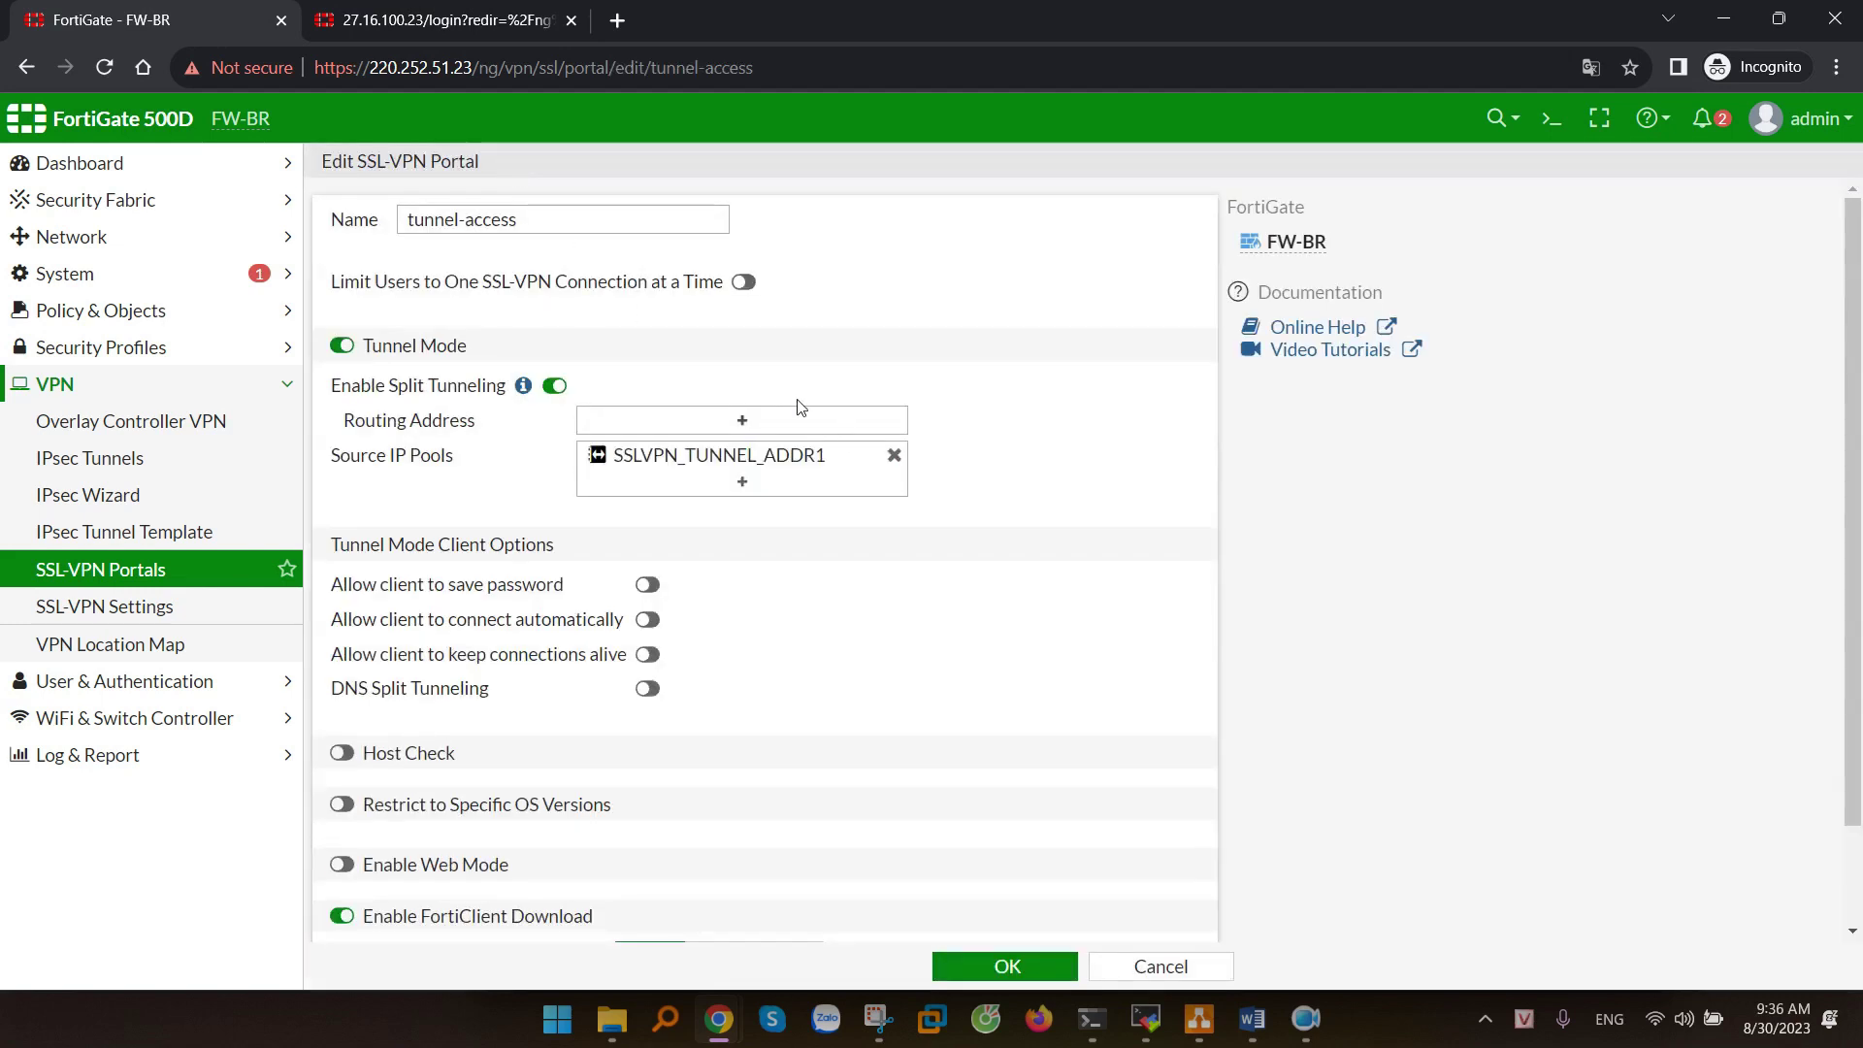
left_click_drag(543, 220, 388, 230)
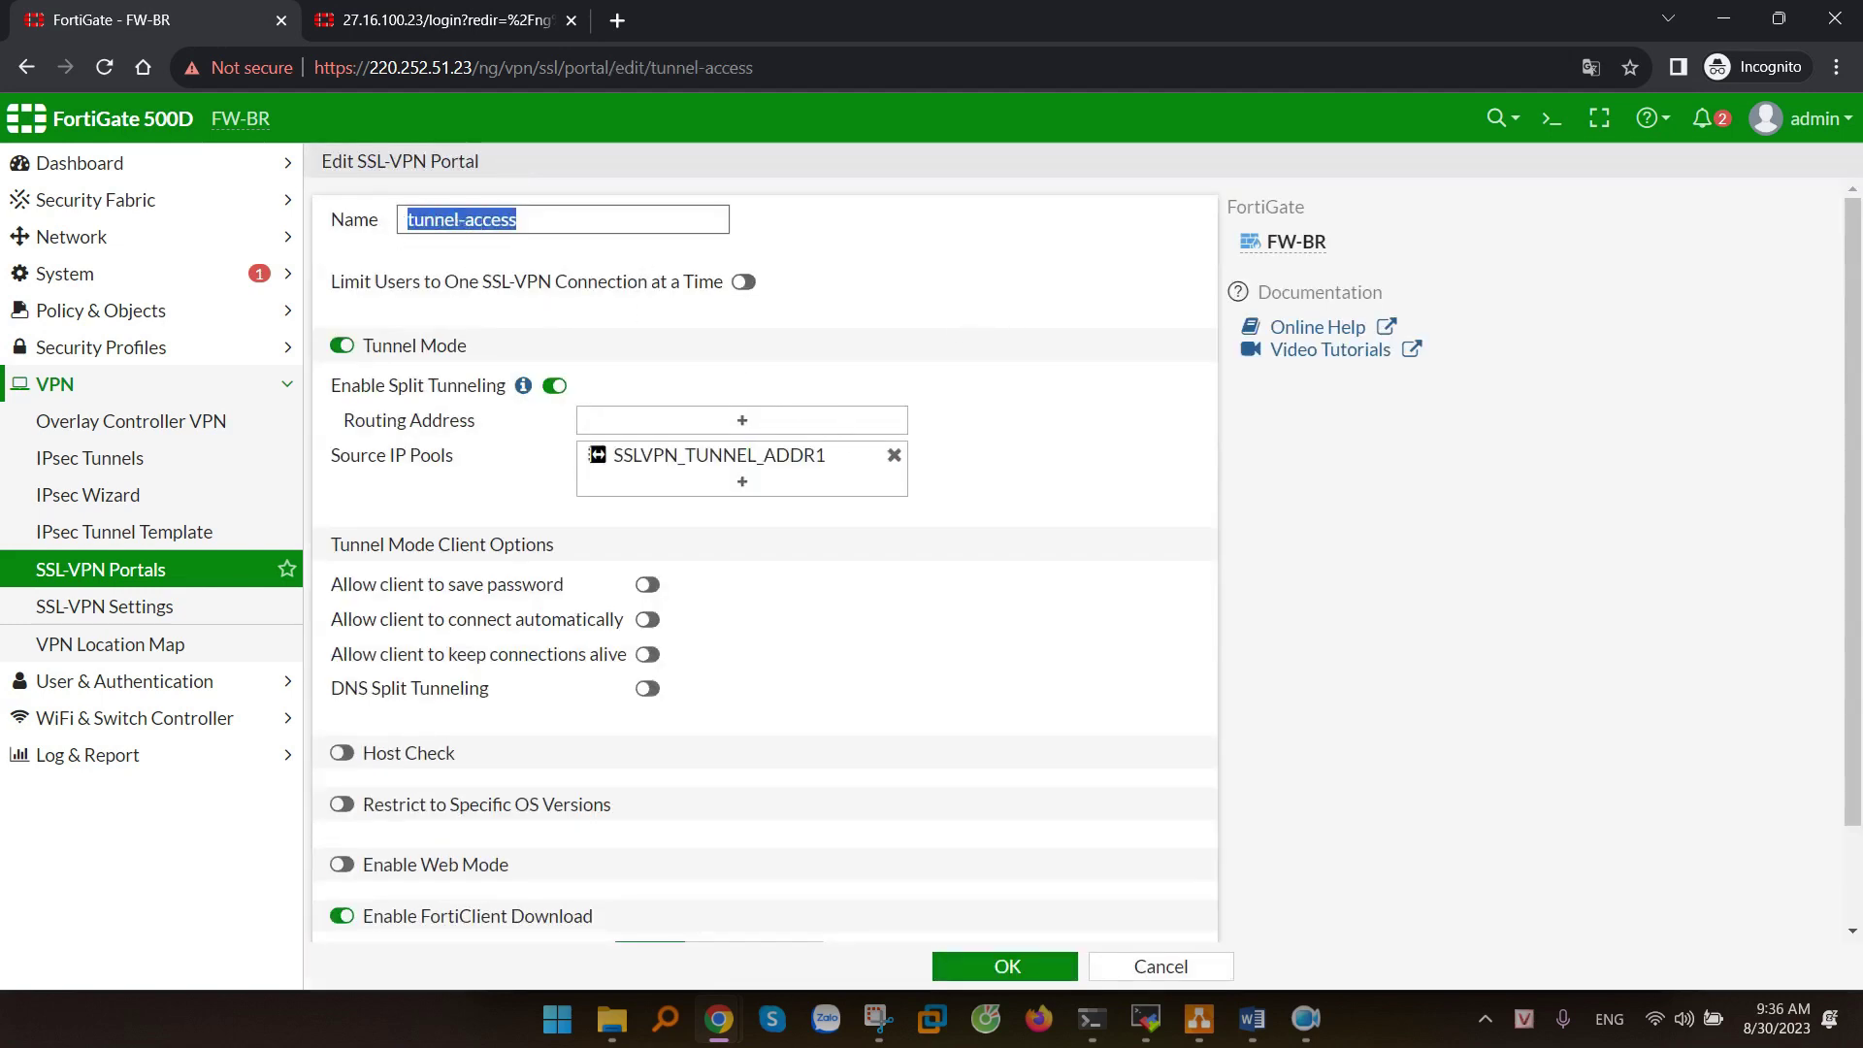
double_click(554, 385)
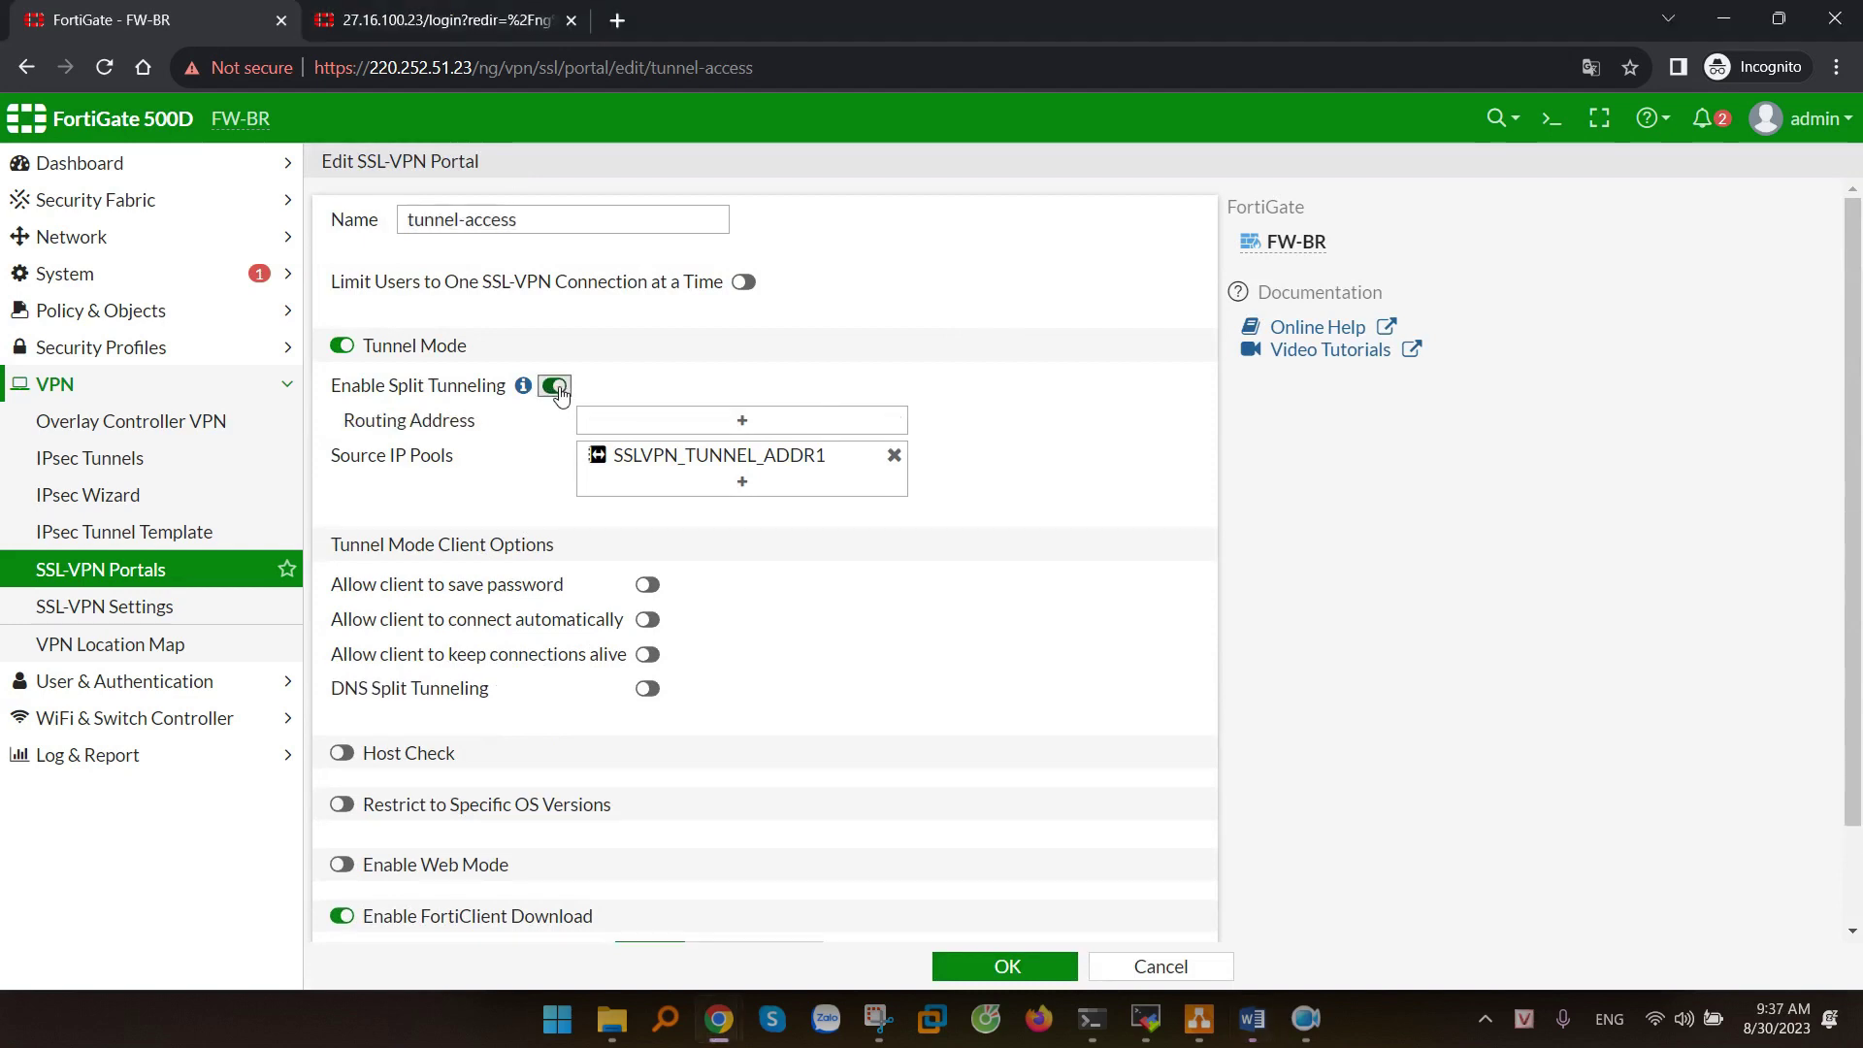
left_click_drag(361, 387, 475, 389)
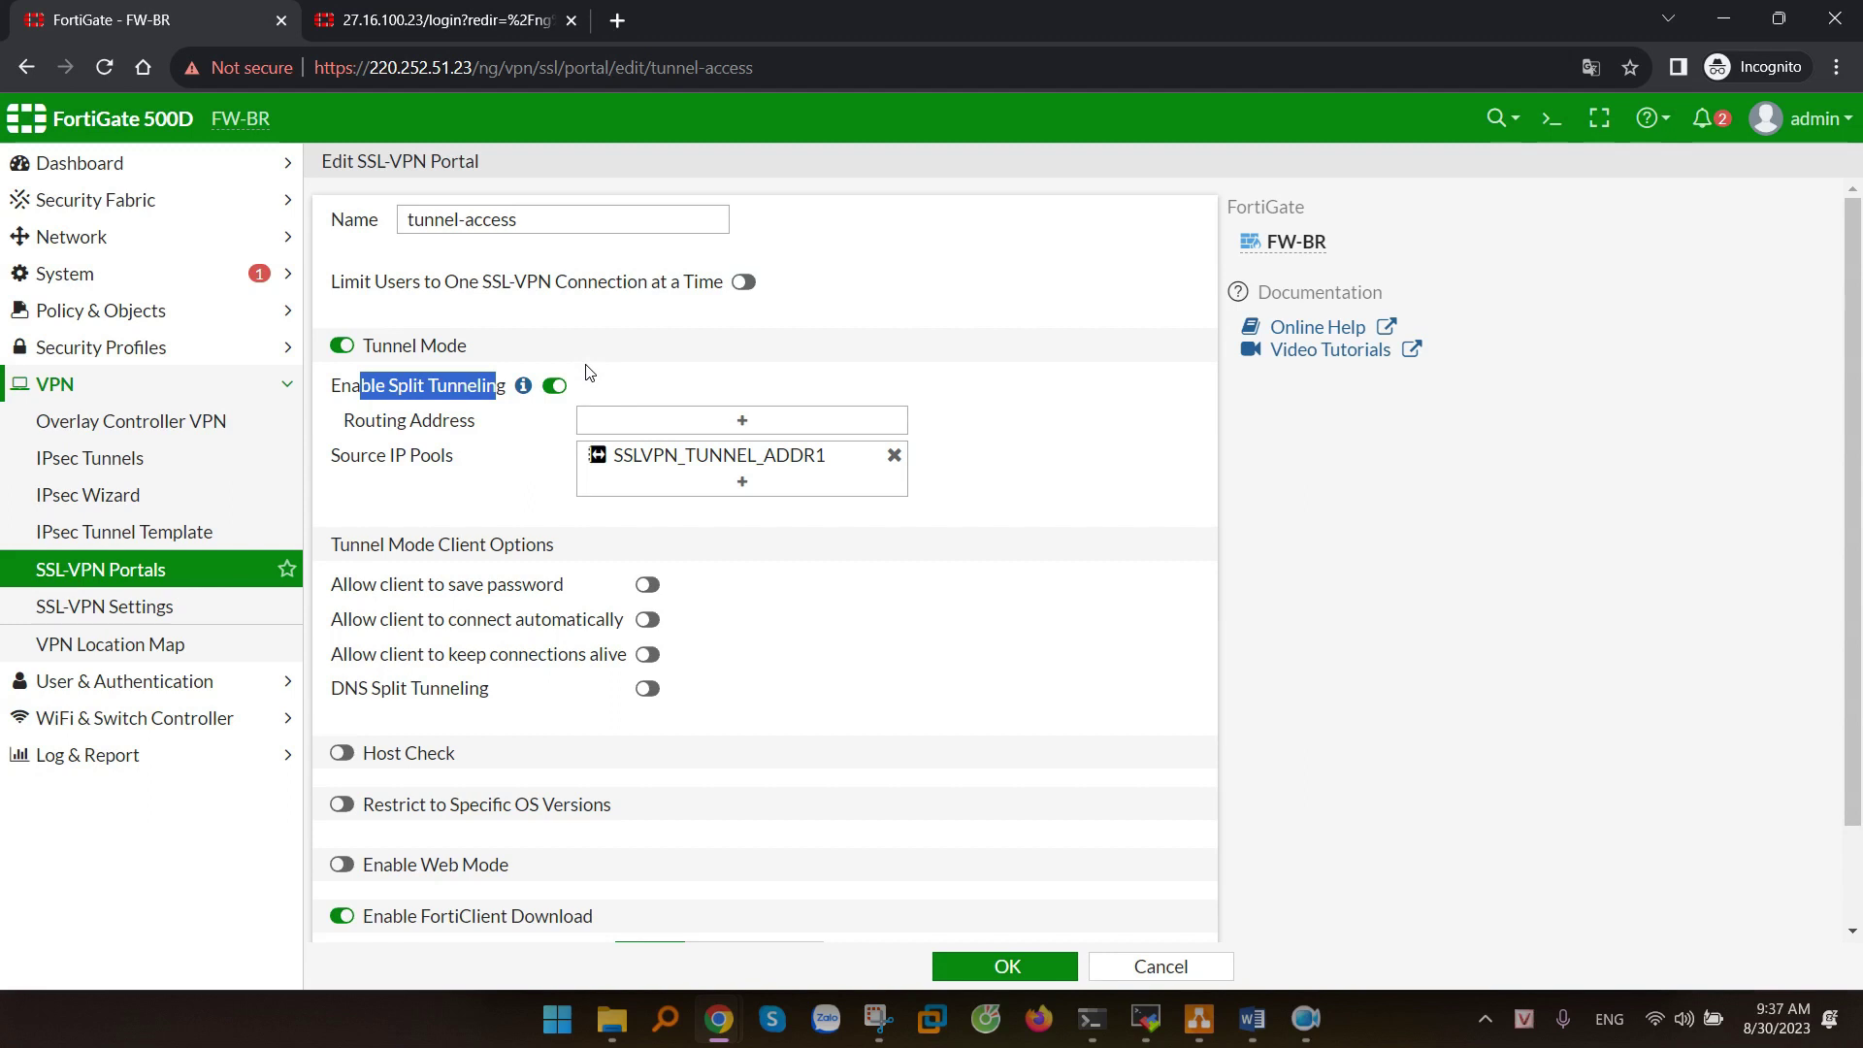
- Set the split-tunnel Routing Address to to-FW-HQ_remote_subnet_1
left_click_drag(366, 423, 487, 423)
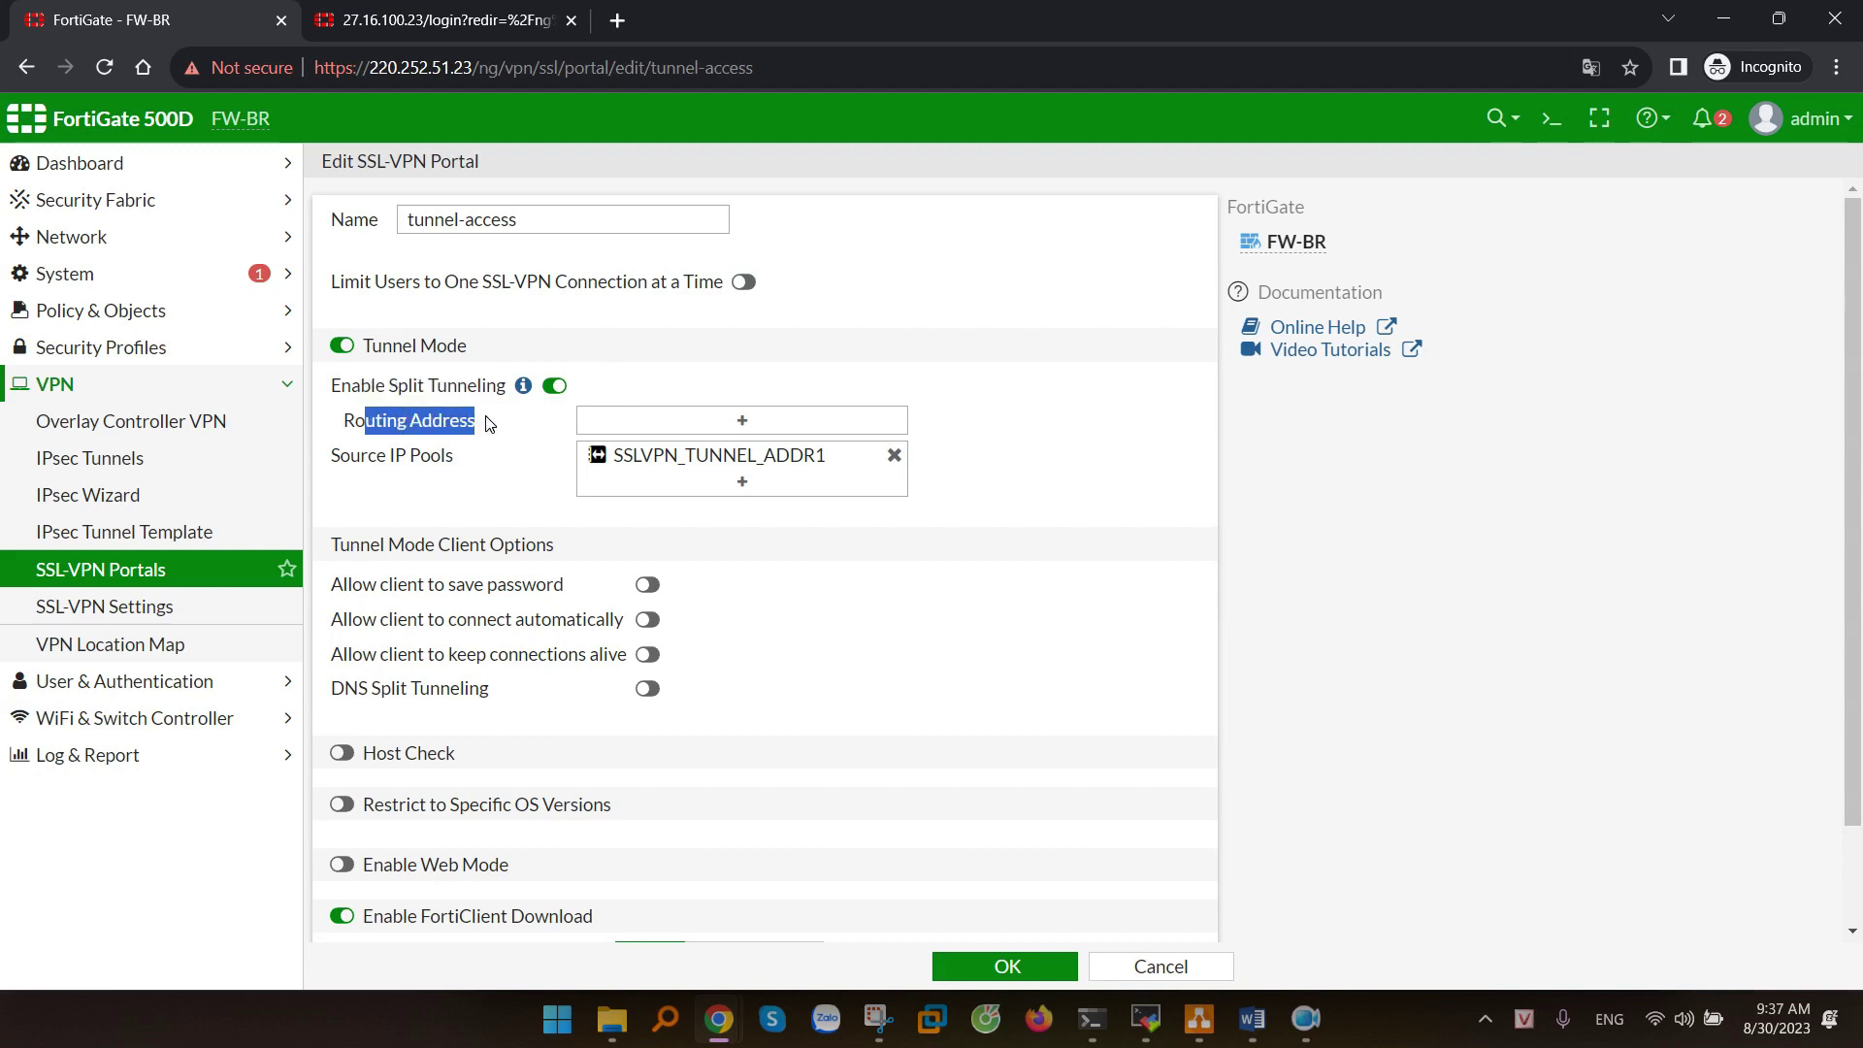
left_click(740, 431)
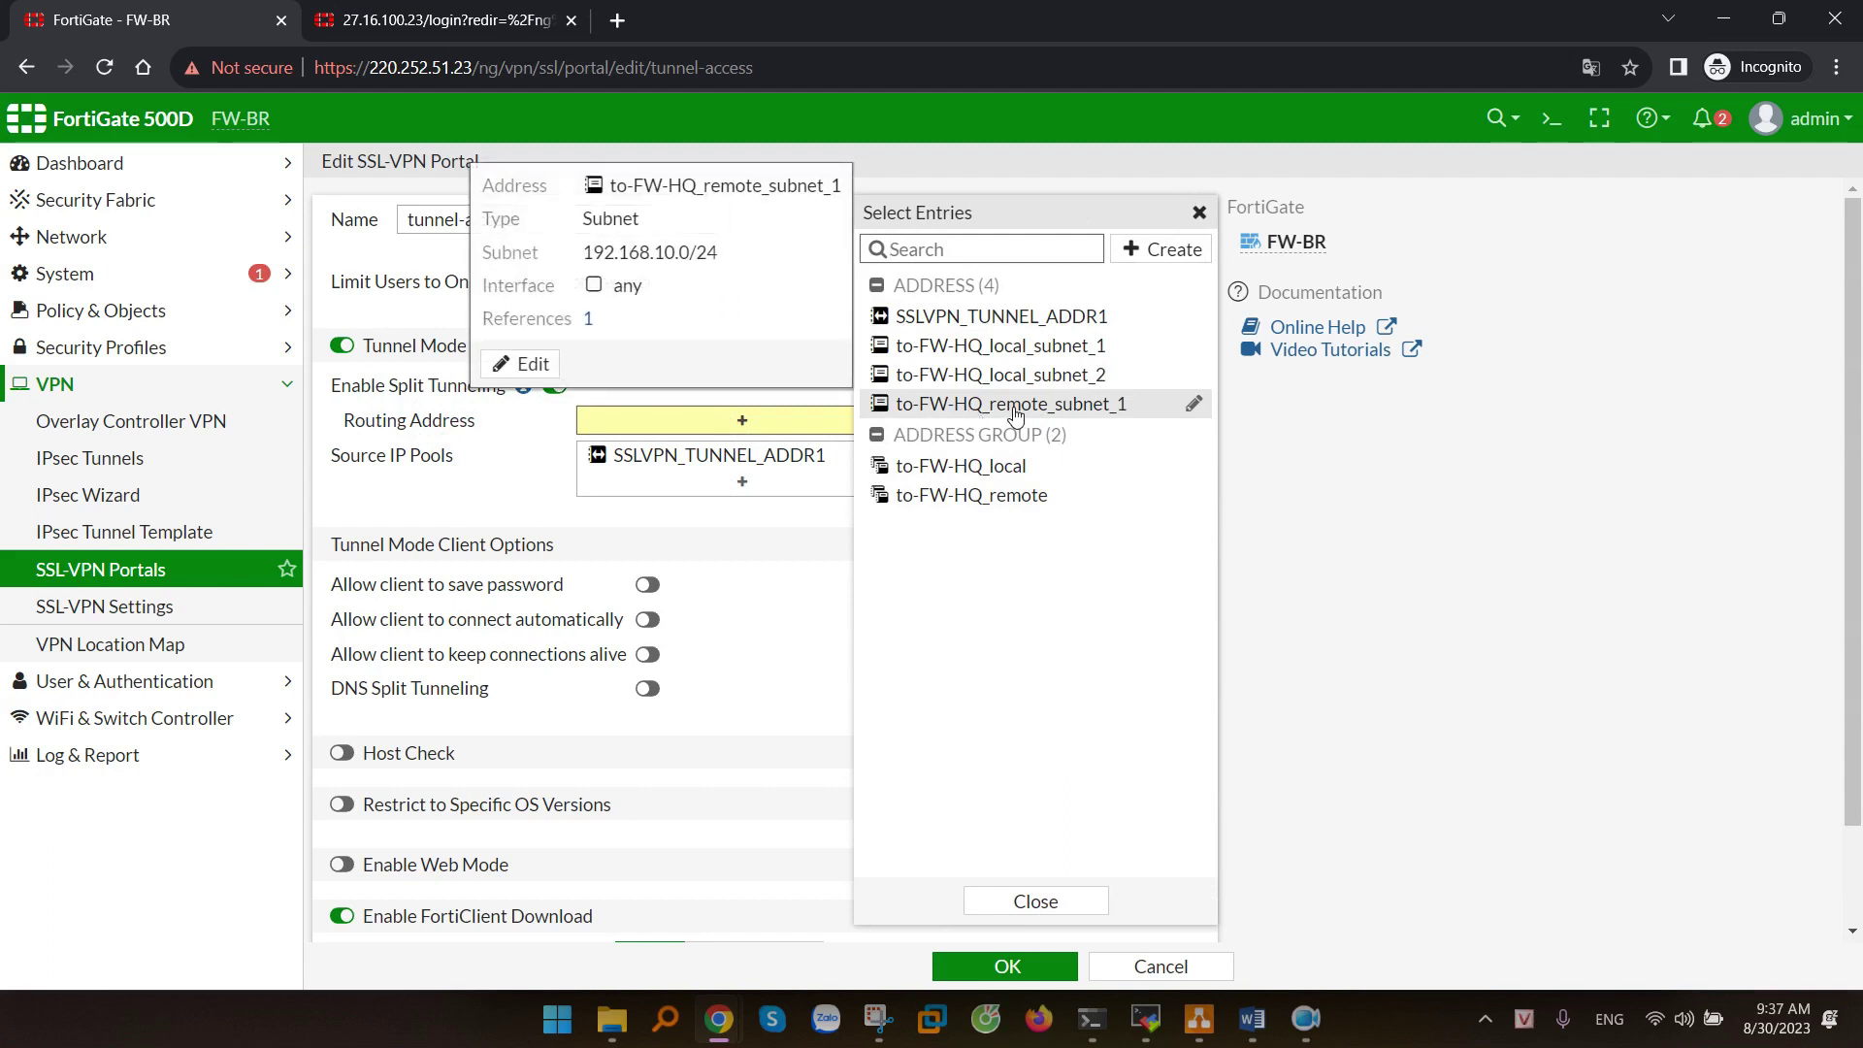
left_click(1016, 412)
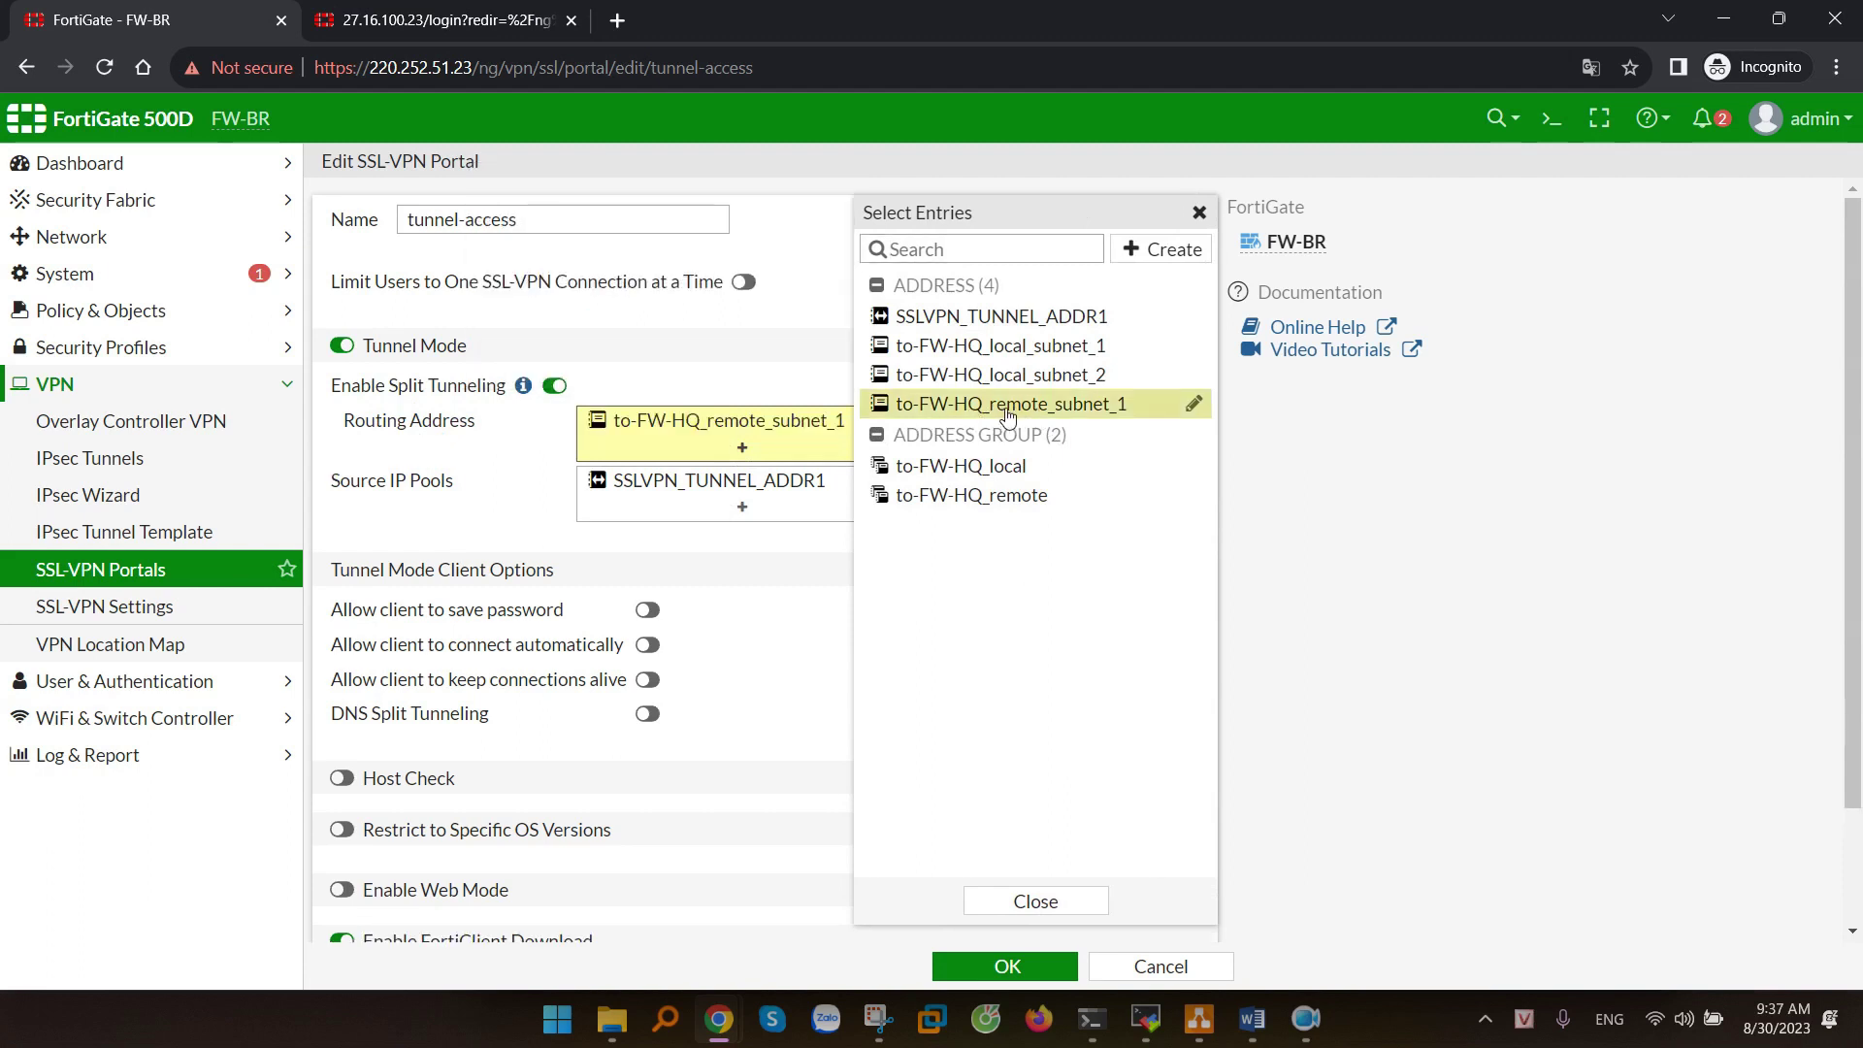
mouse_move(1061, 409)
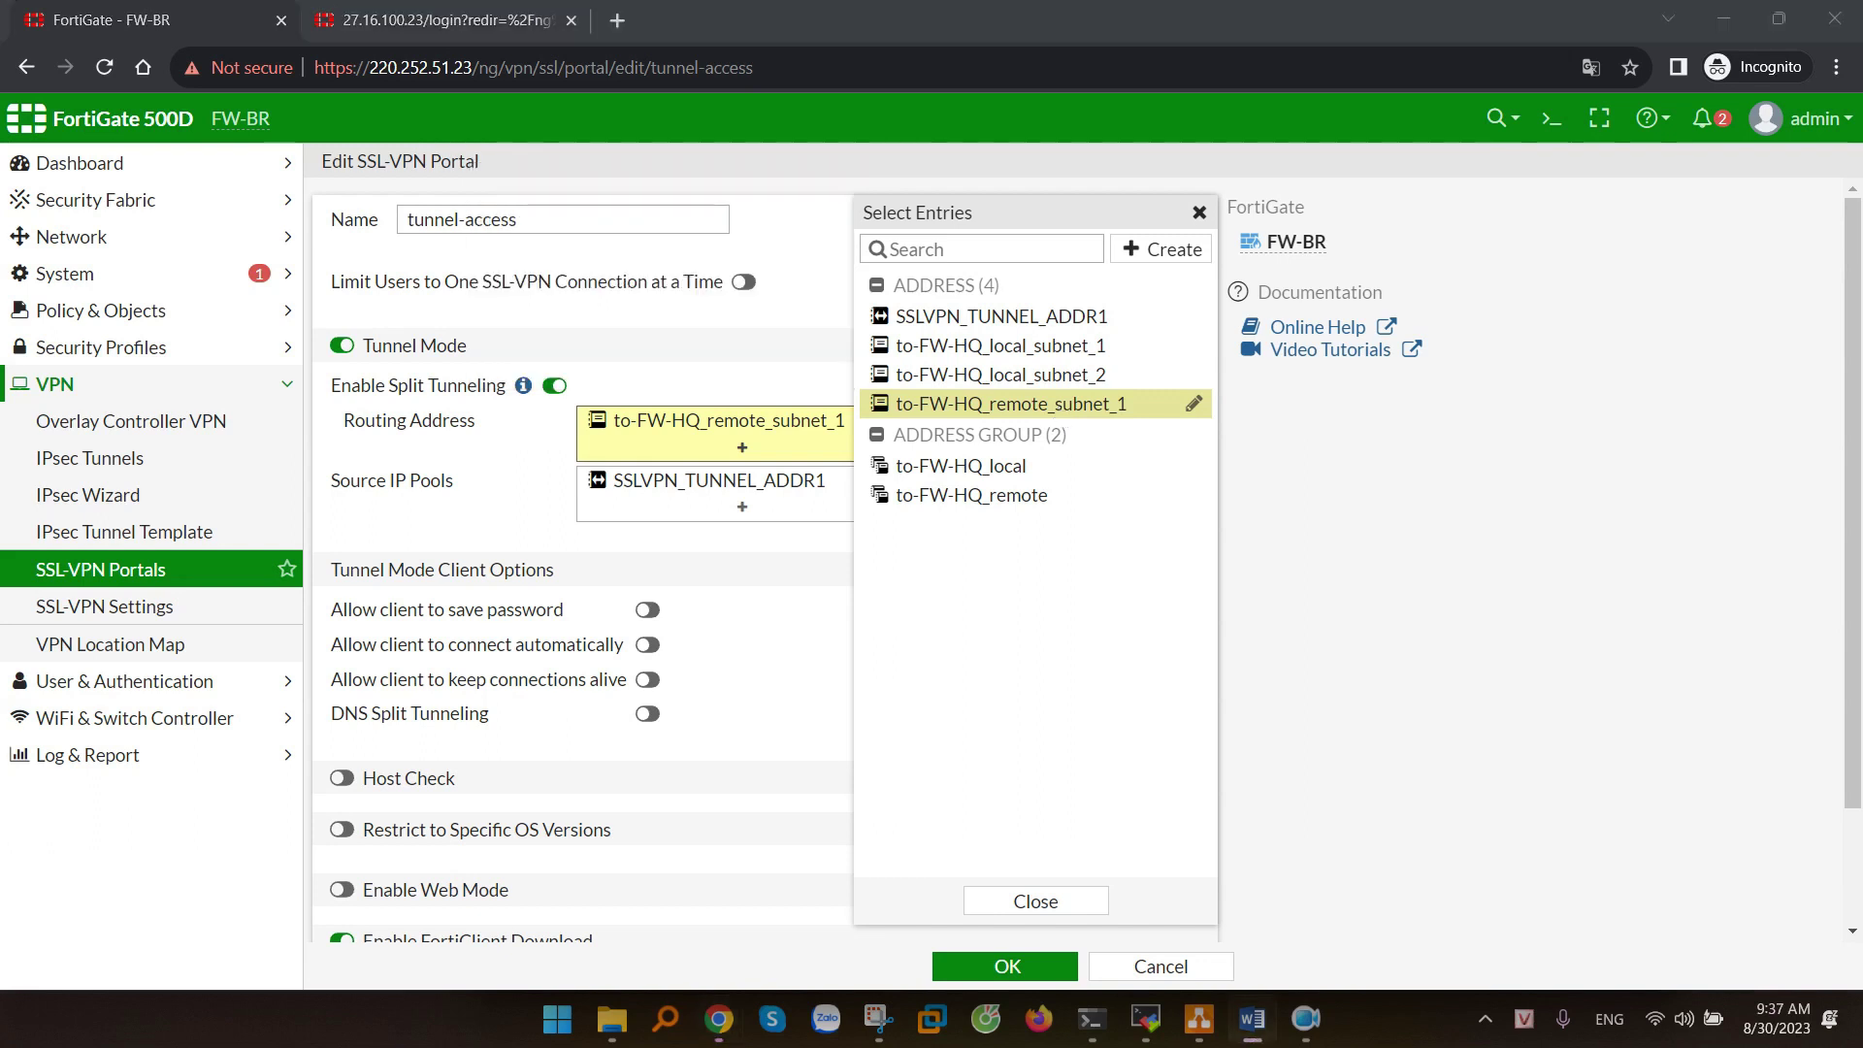
left_click(524, 532)
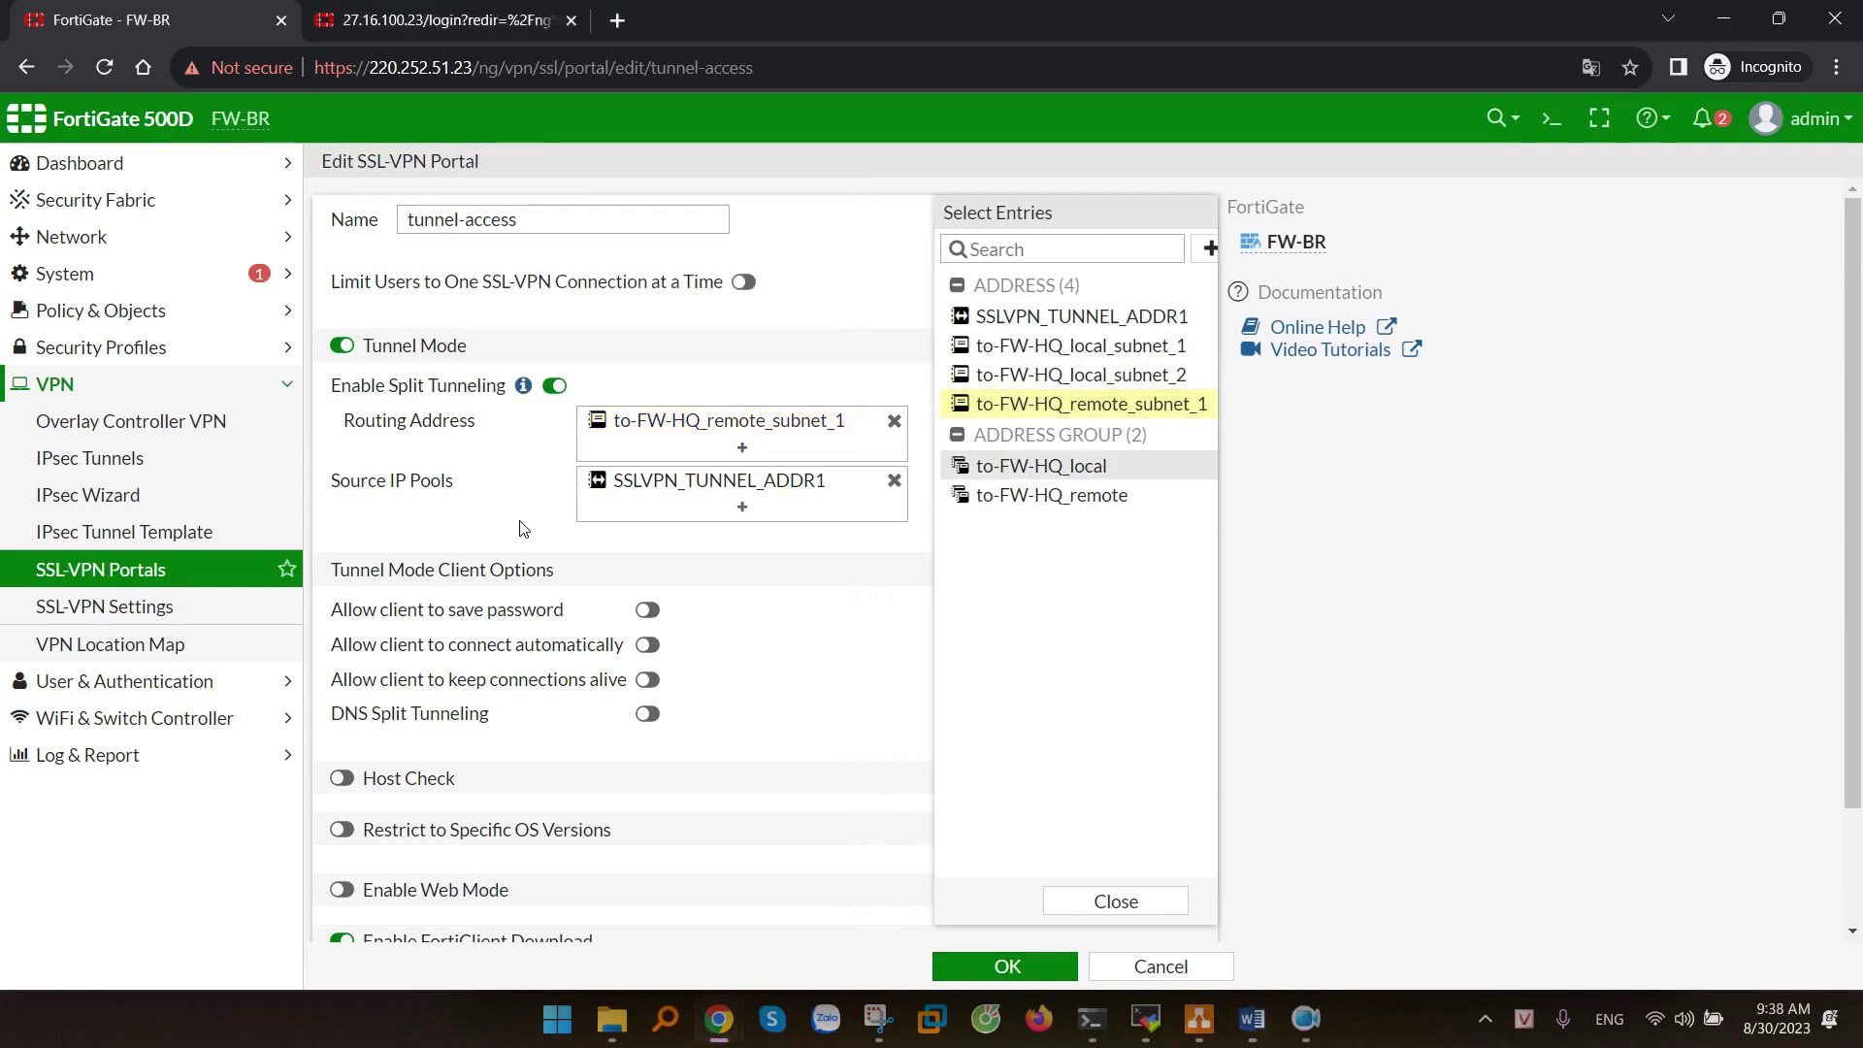
- Replace source IP pool SSLVPN_TUNNEL_ADDR1 with to-FW-HQ_local_subnet_2 and save the portal
left_click(893, 482)
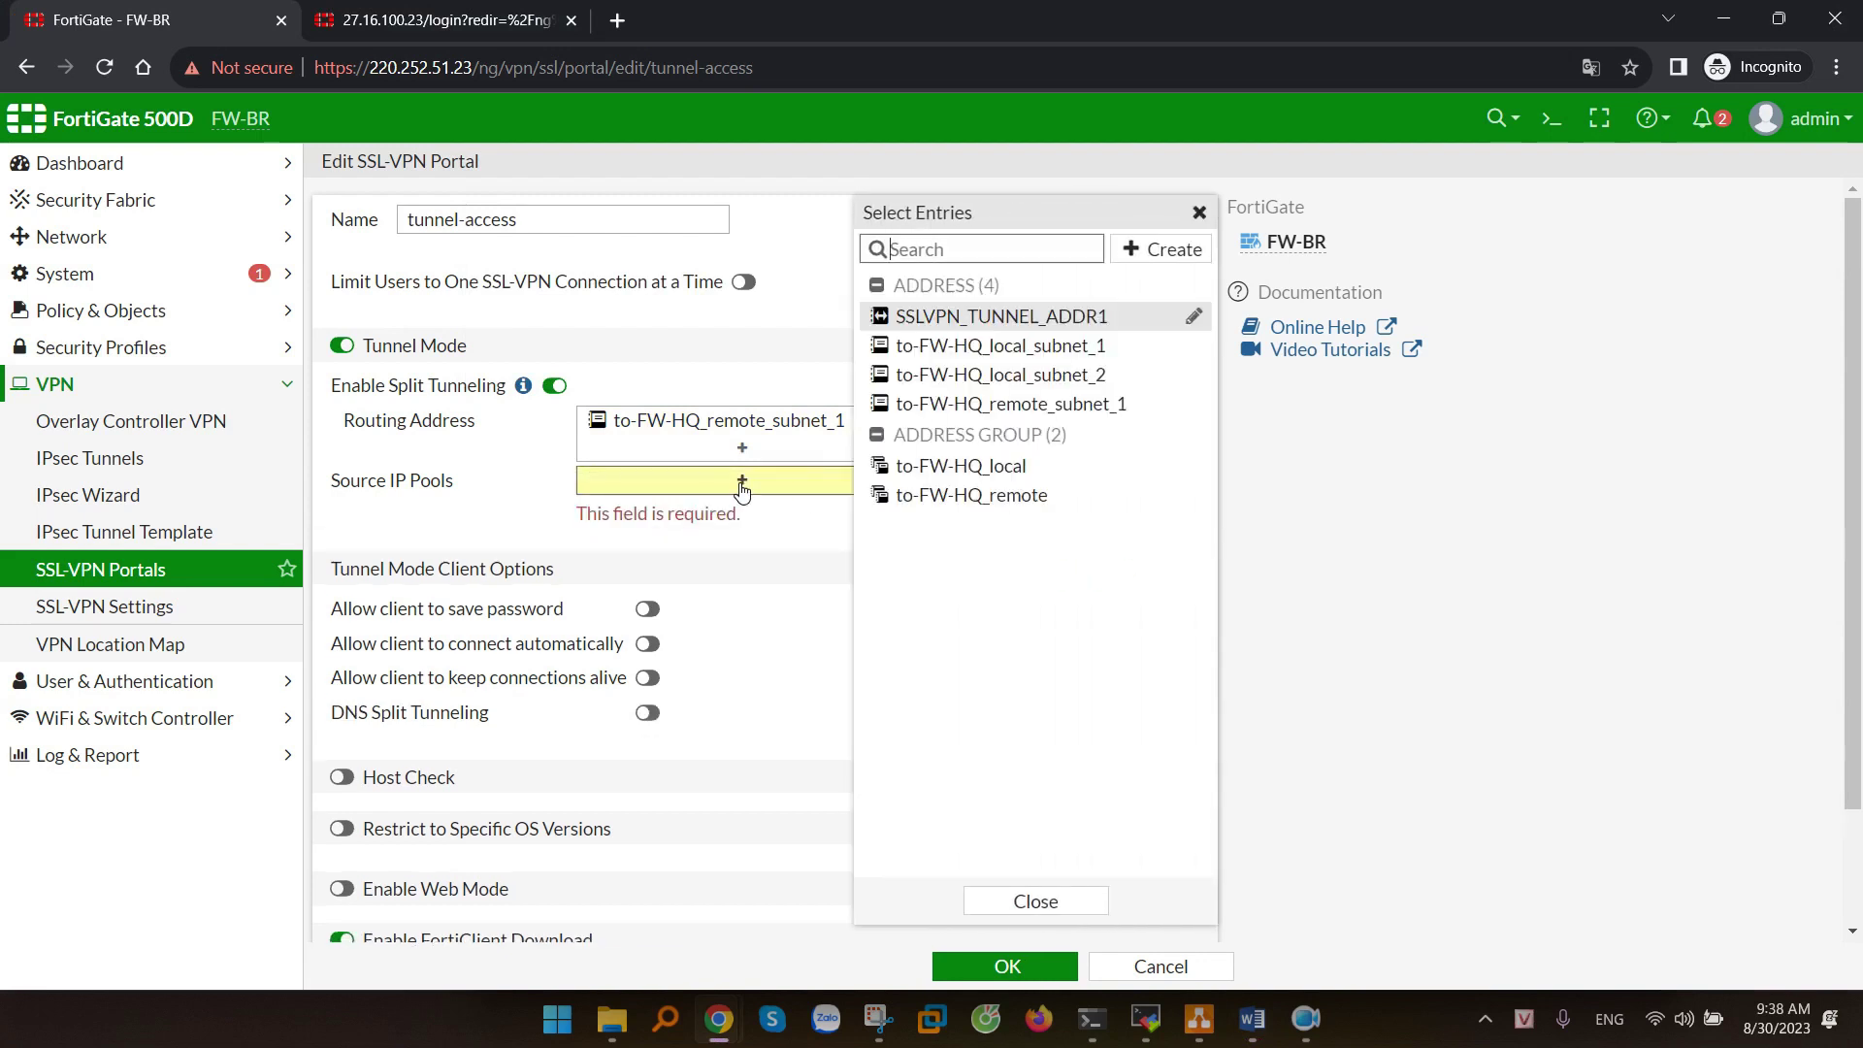
mouse_move(1131, 375)
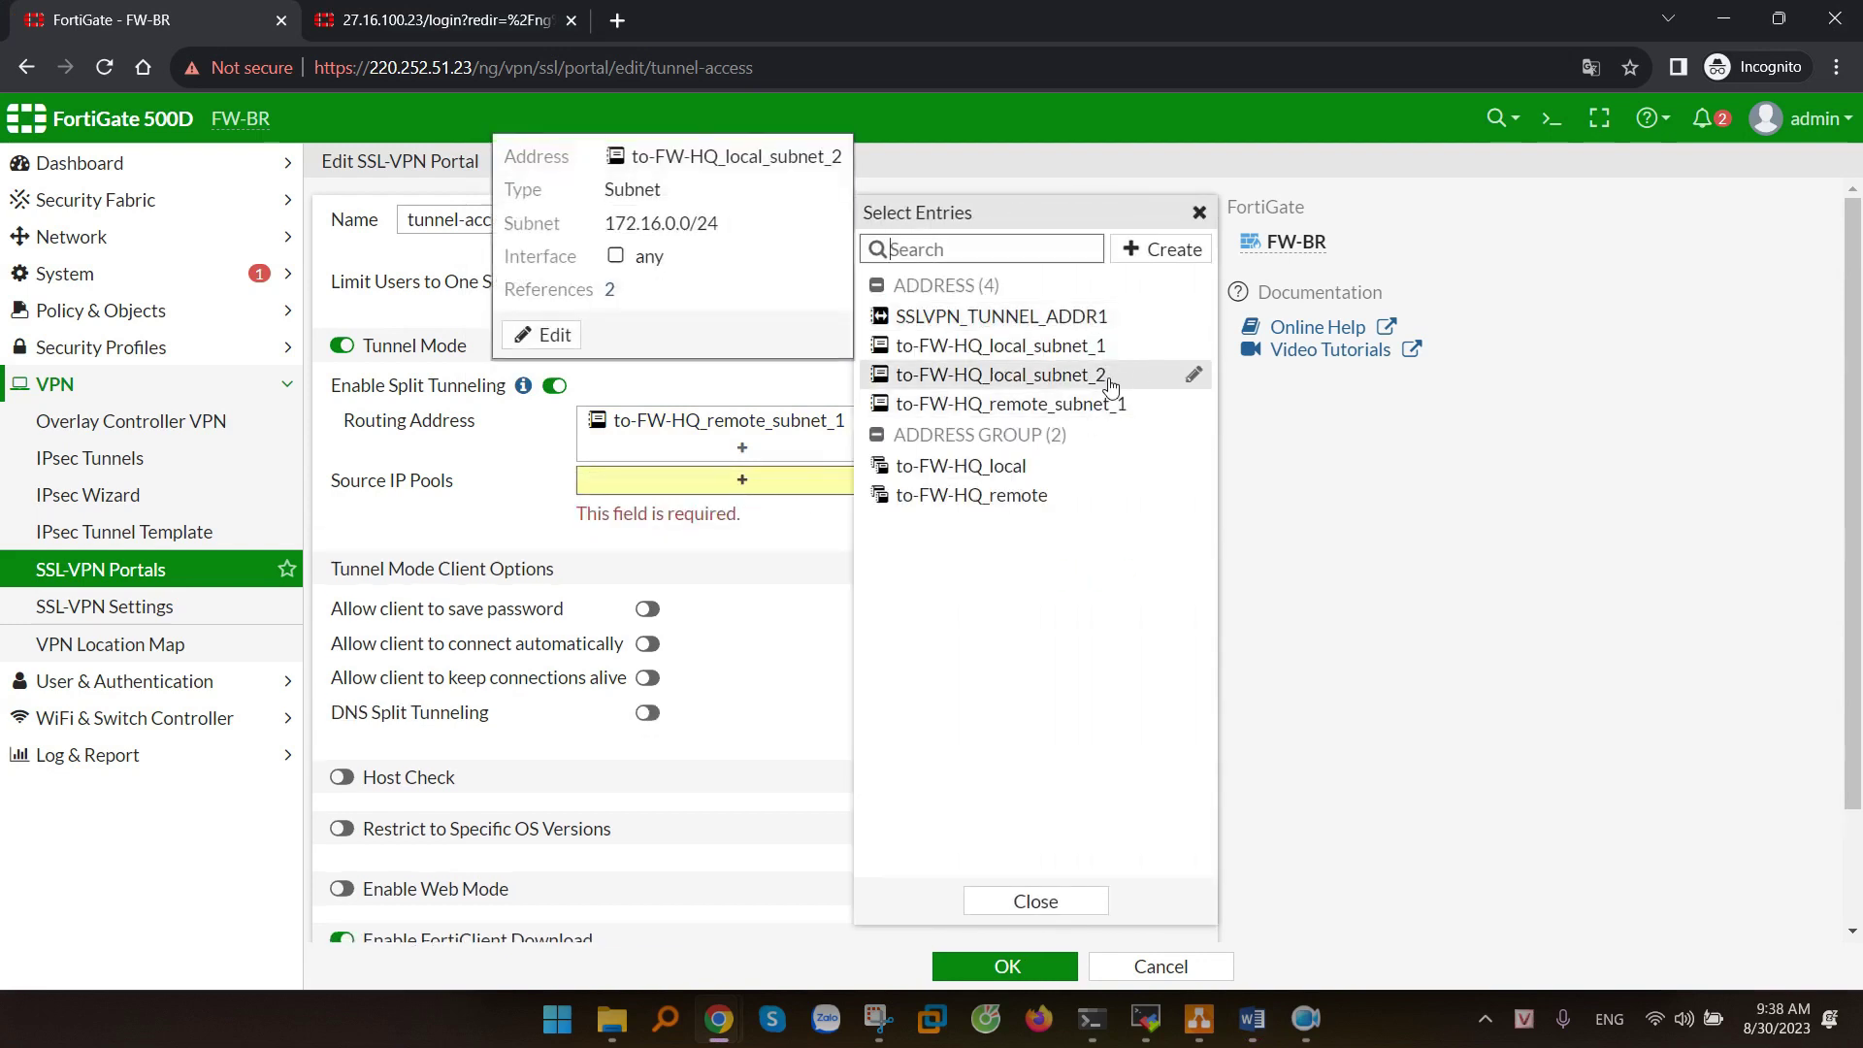
left_click(1005, 381)
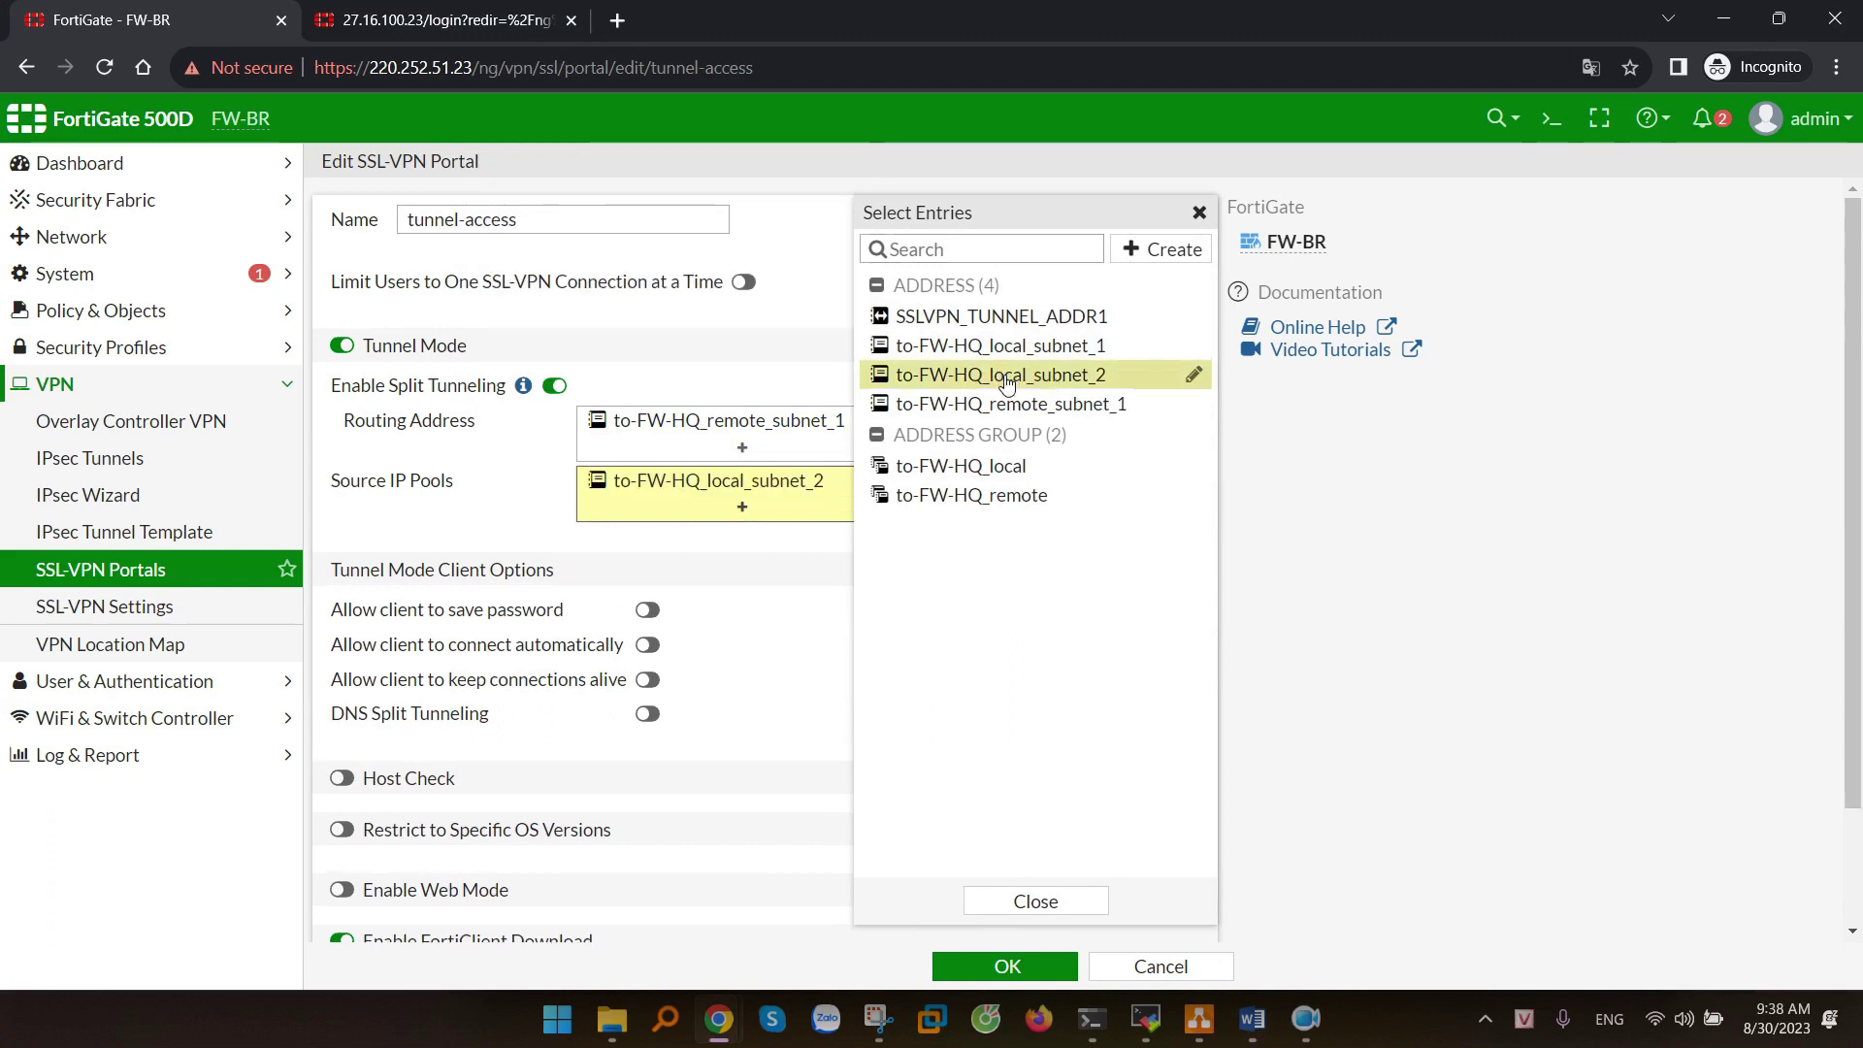
left_click(845, 556)
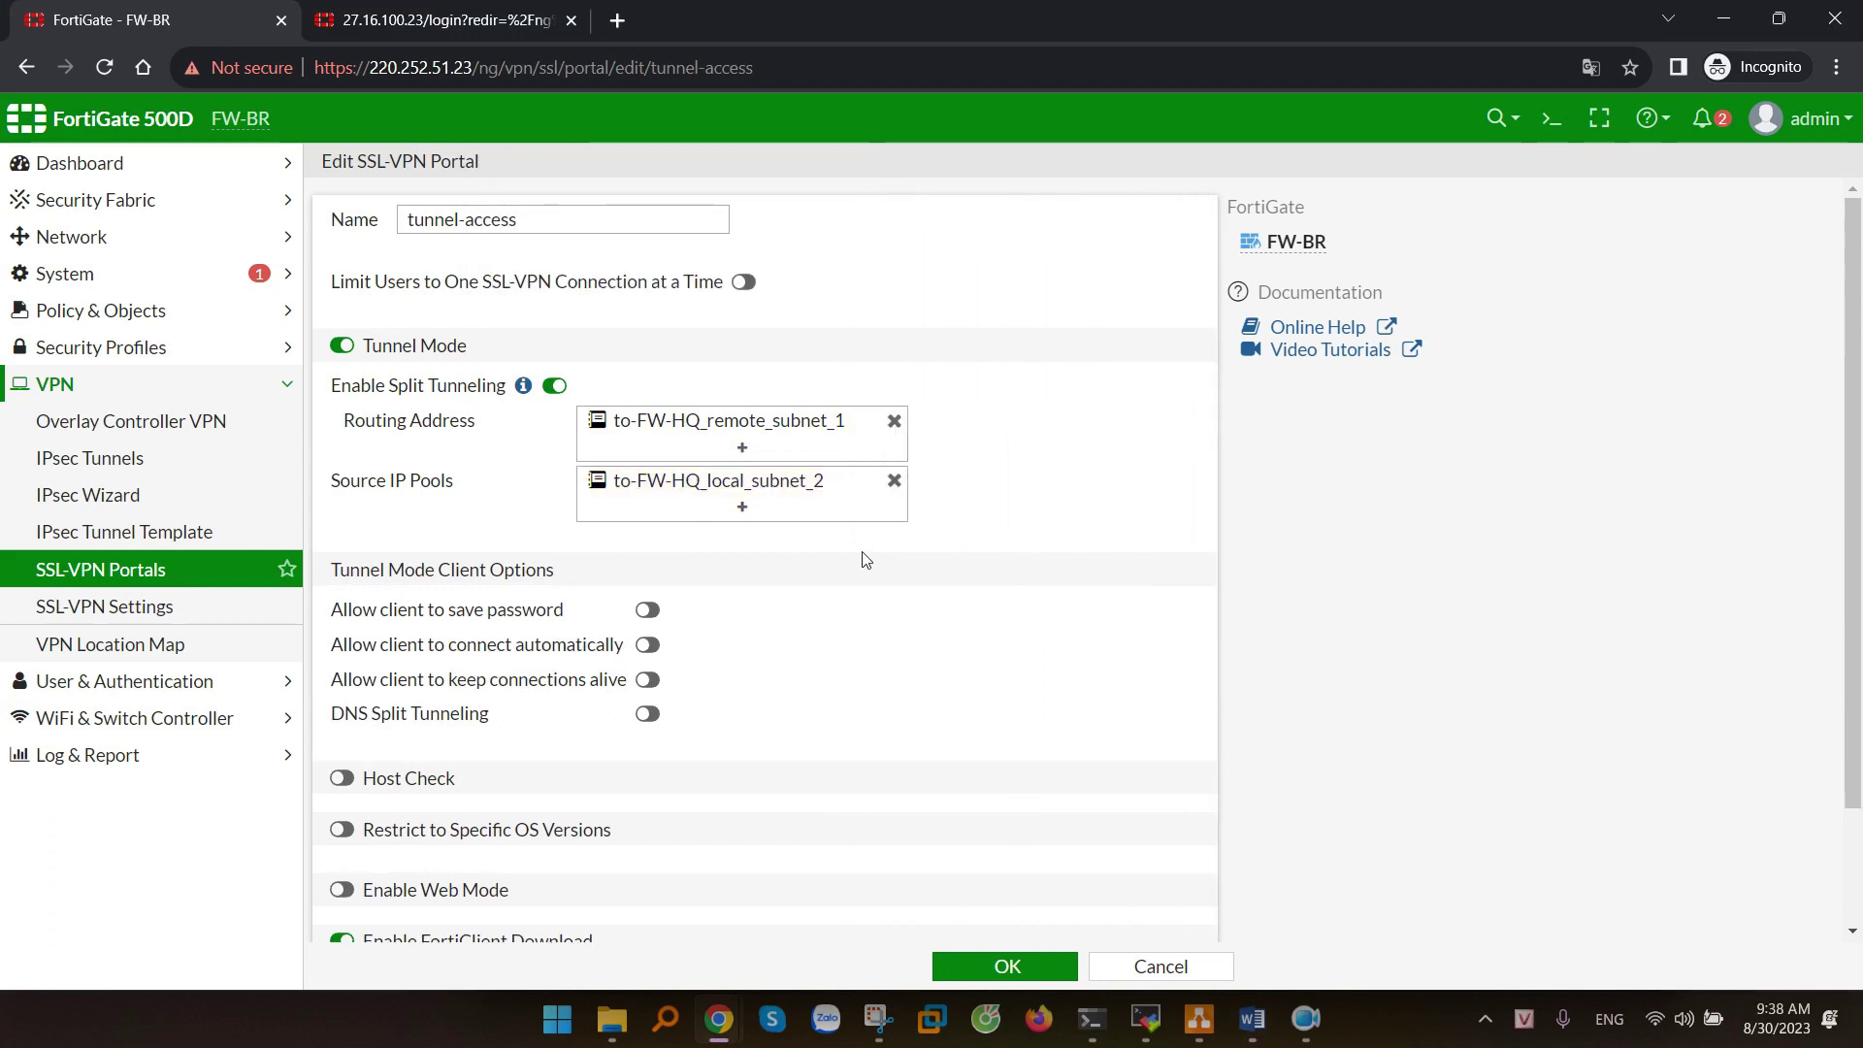
scroll(877, 557, "down", 1)
scroll(877, 558, "down", 1)
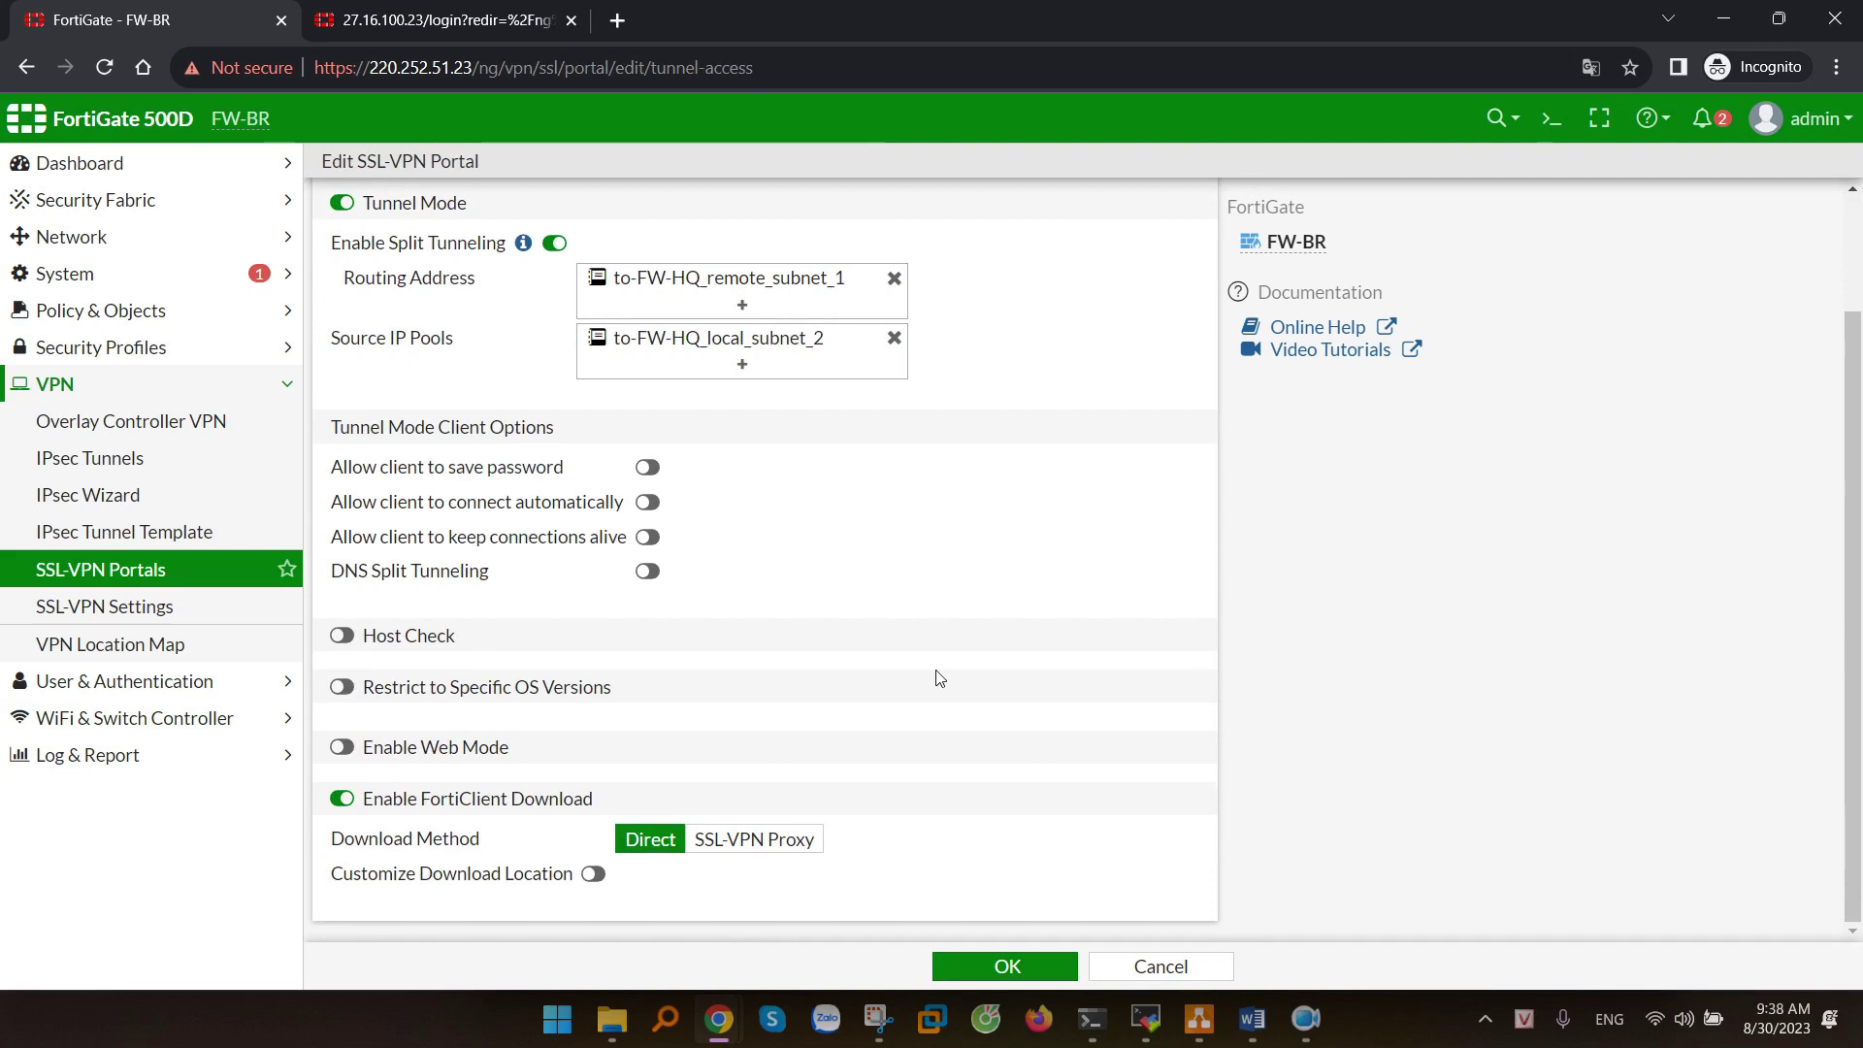
left_click(1006, 967)
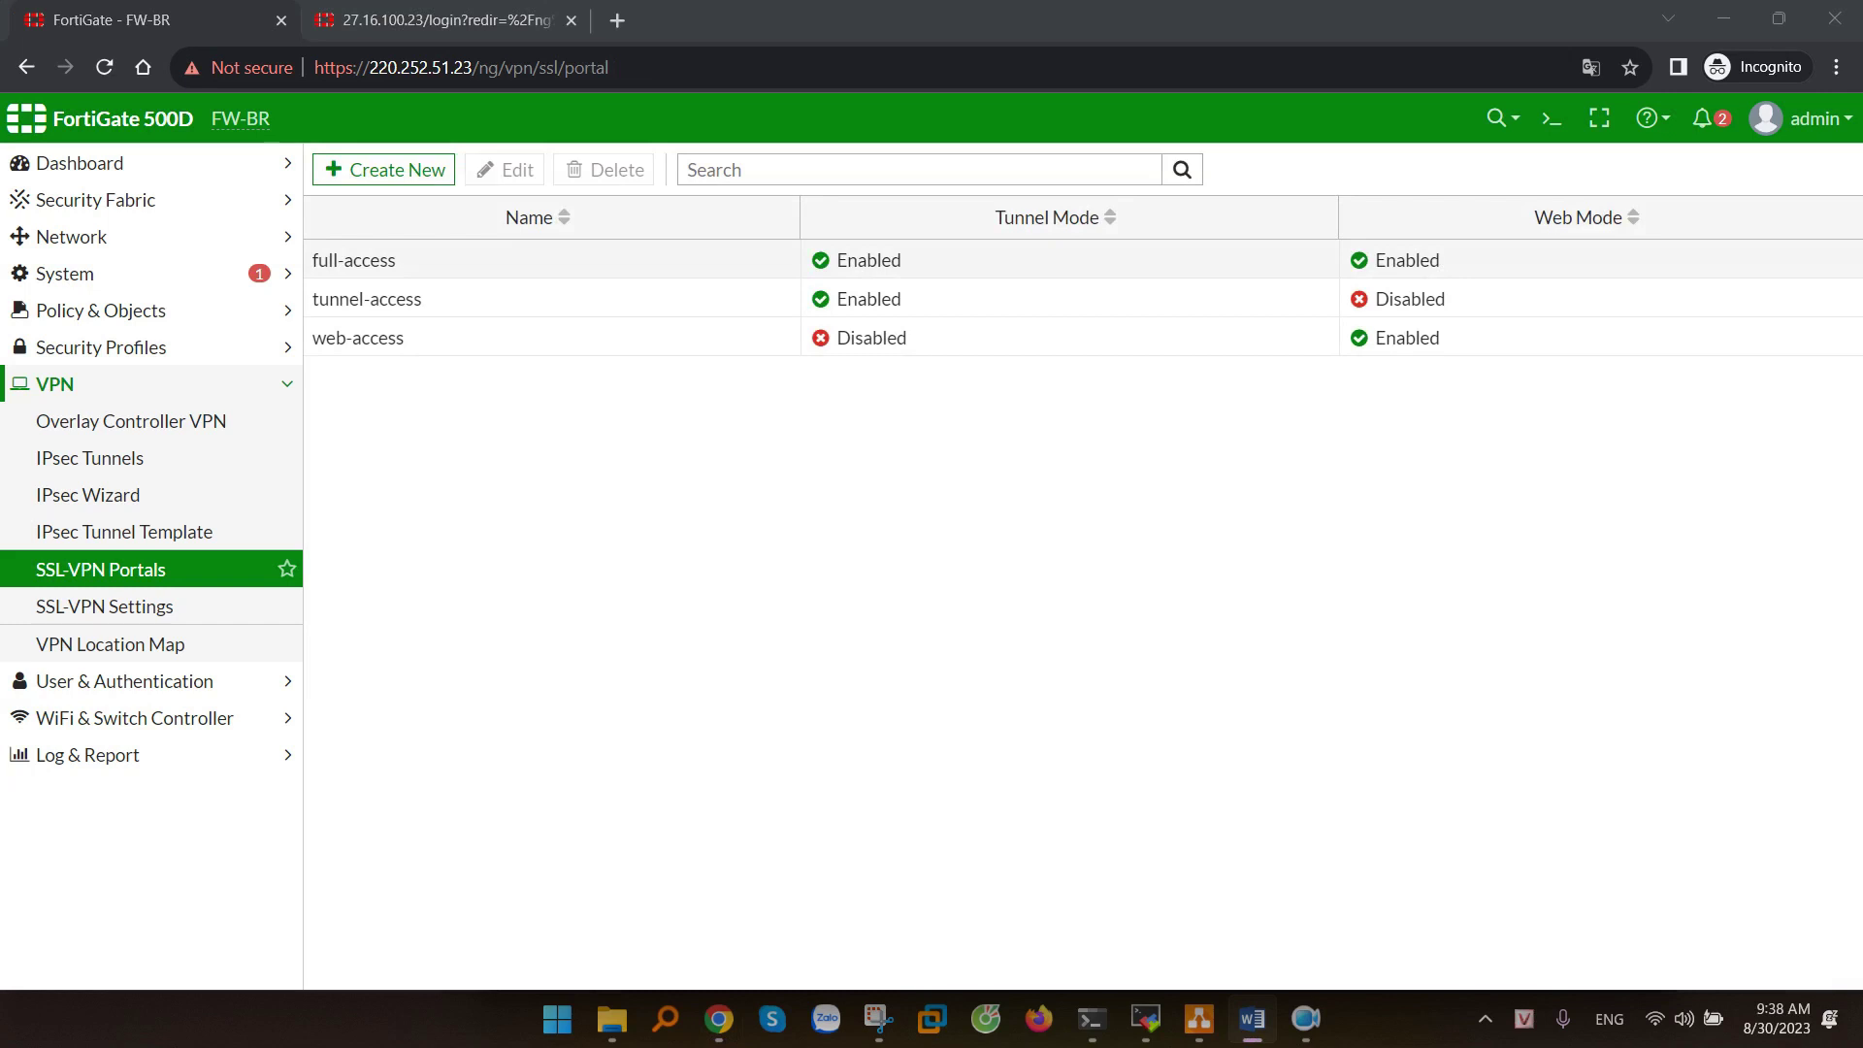
- Show the Firewall Policy list with the LAN-BR and to-FW-HQ policy sections expanded
left_click(1062, 628)
left_click(653, 603)
left_click(145, 312)
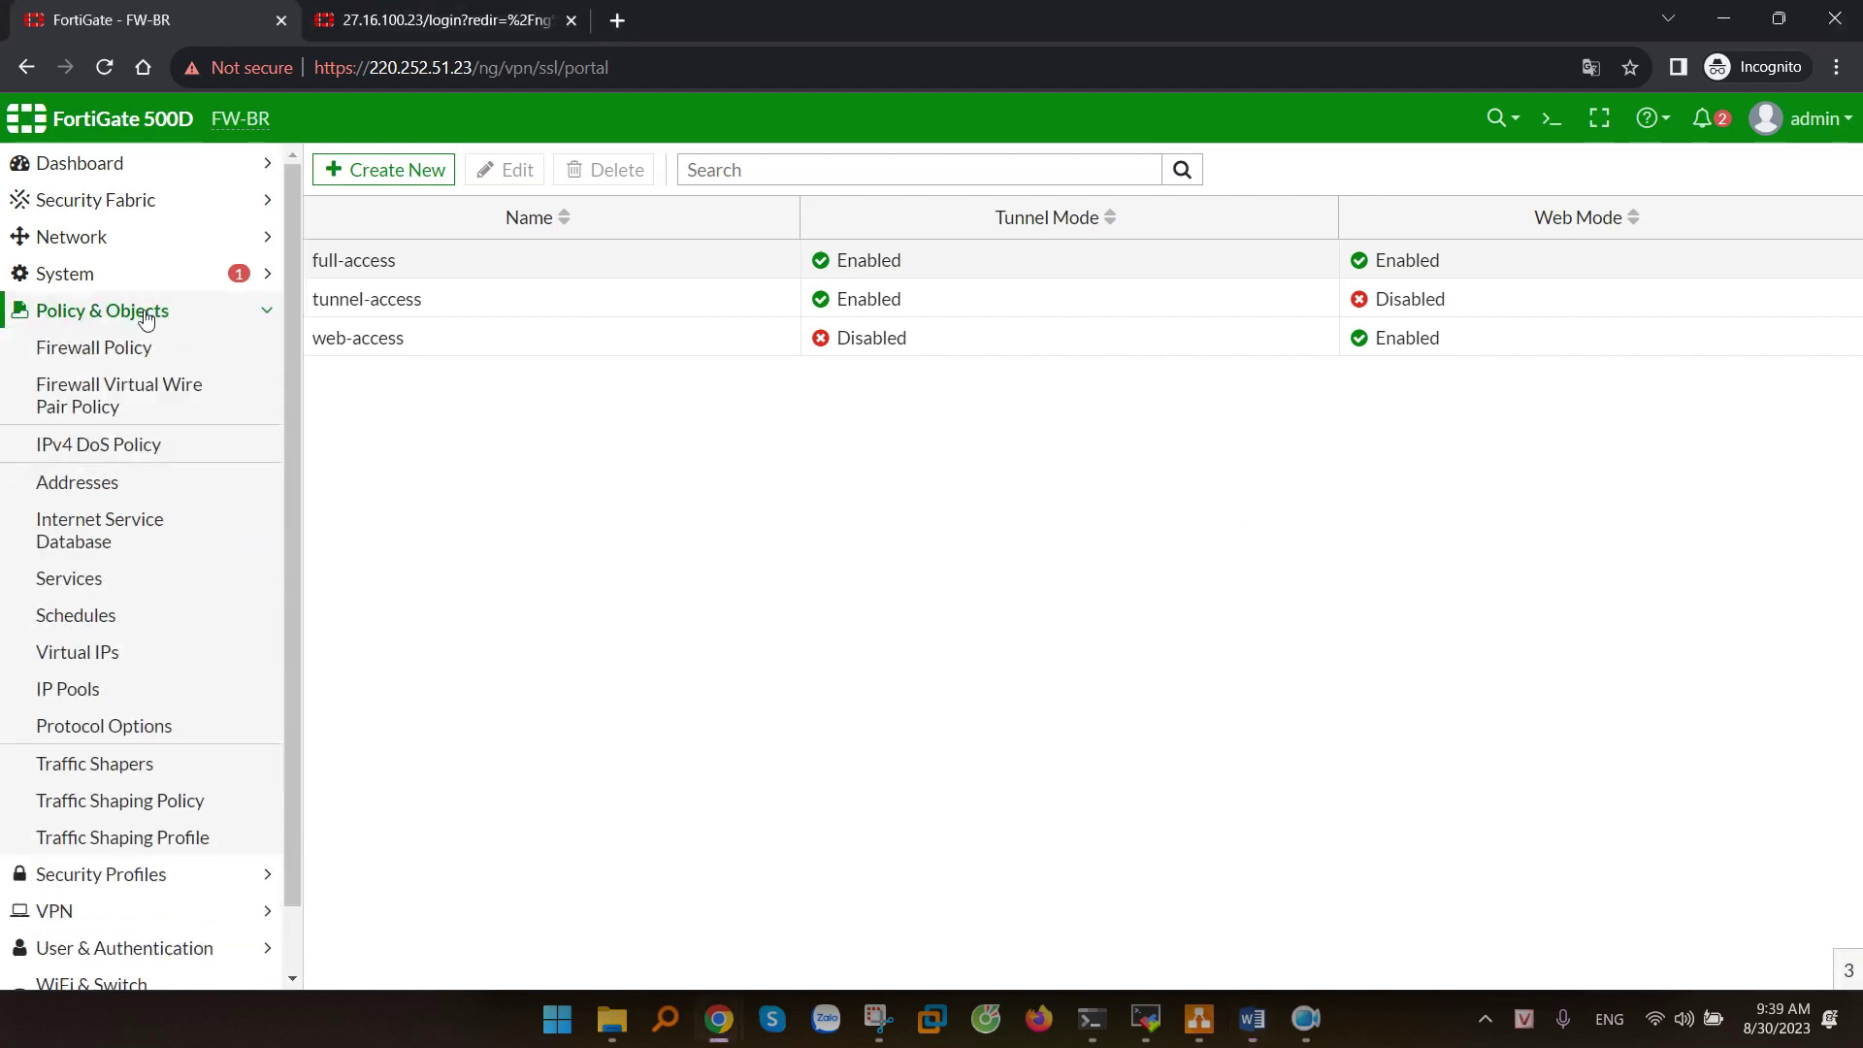
left_click(89, 357)
left_click(337, 260)
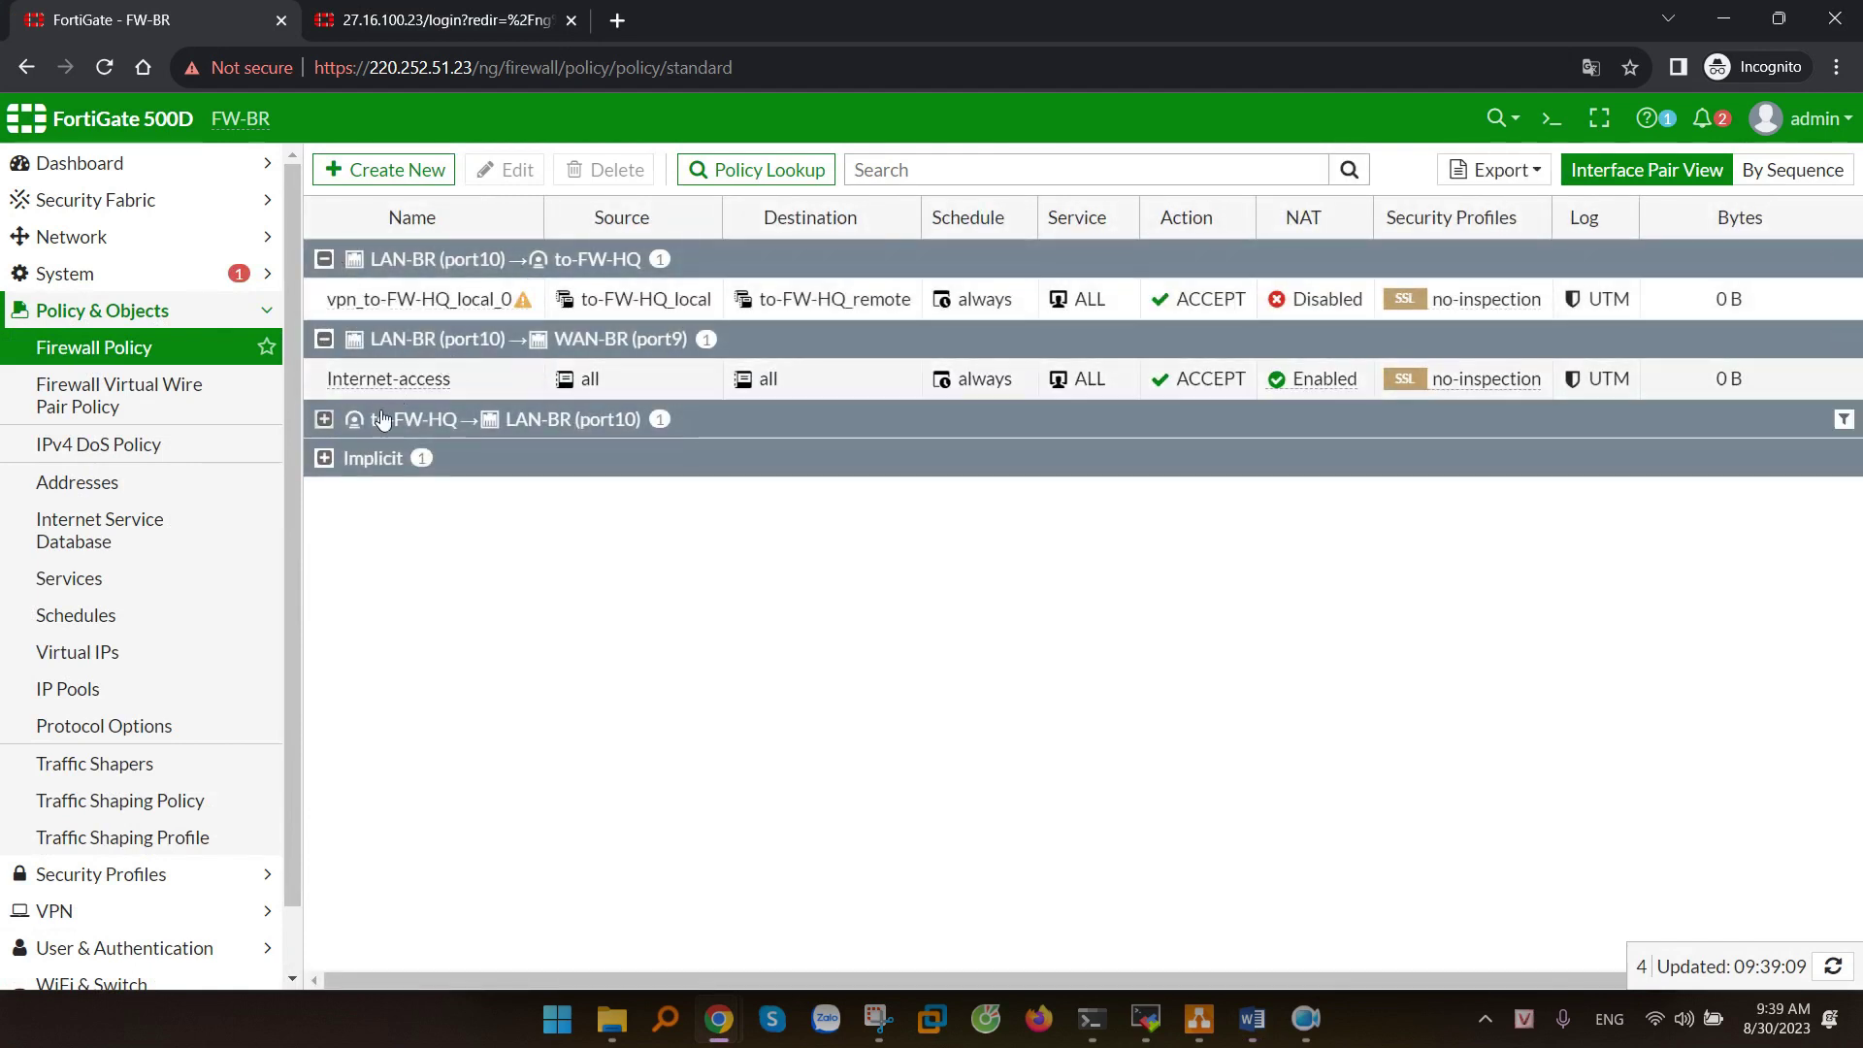
left_click(324, 418)
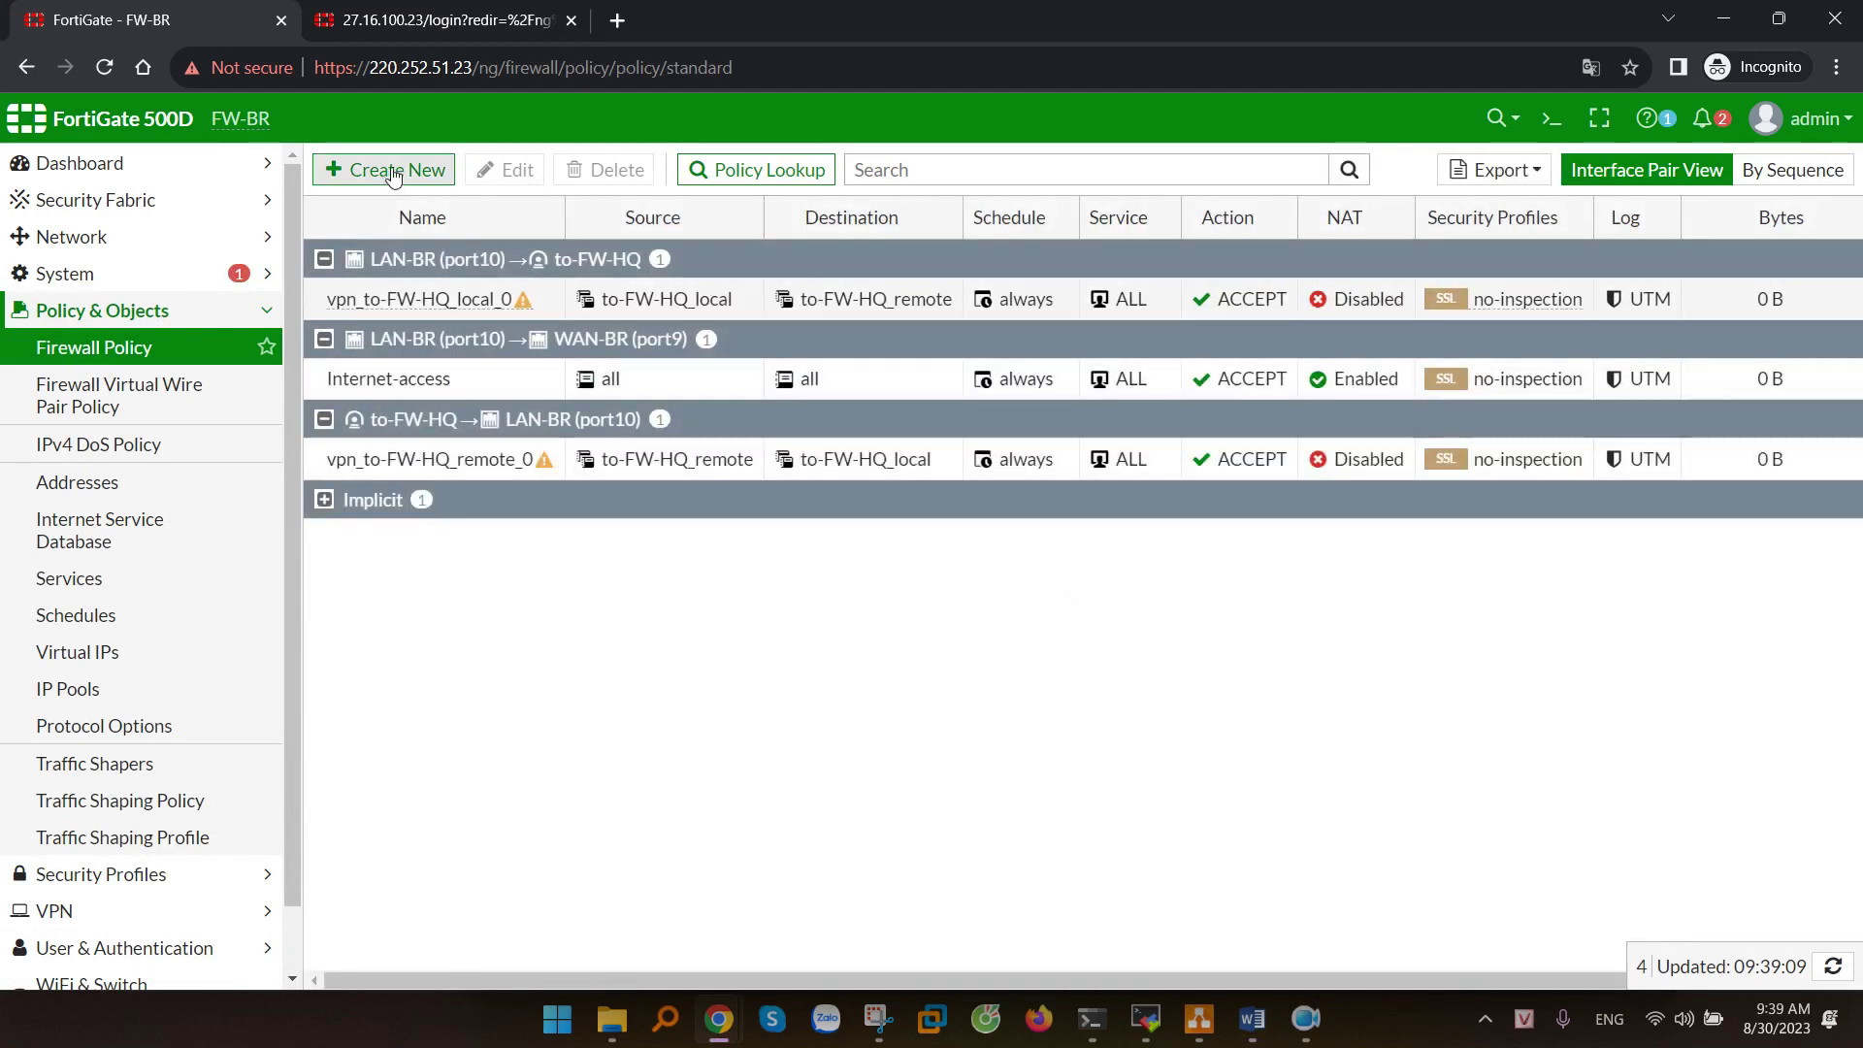
- Start policy SSL-VPN-to-IPSec from the SSL-VPN tunnel (ssl.root) to to-FW-HQ
left_click(393, 175)
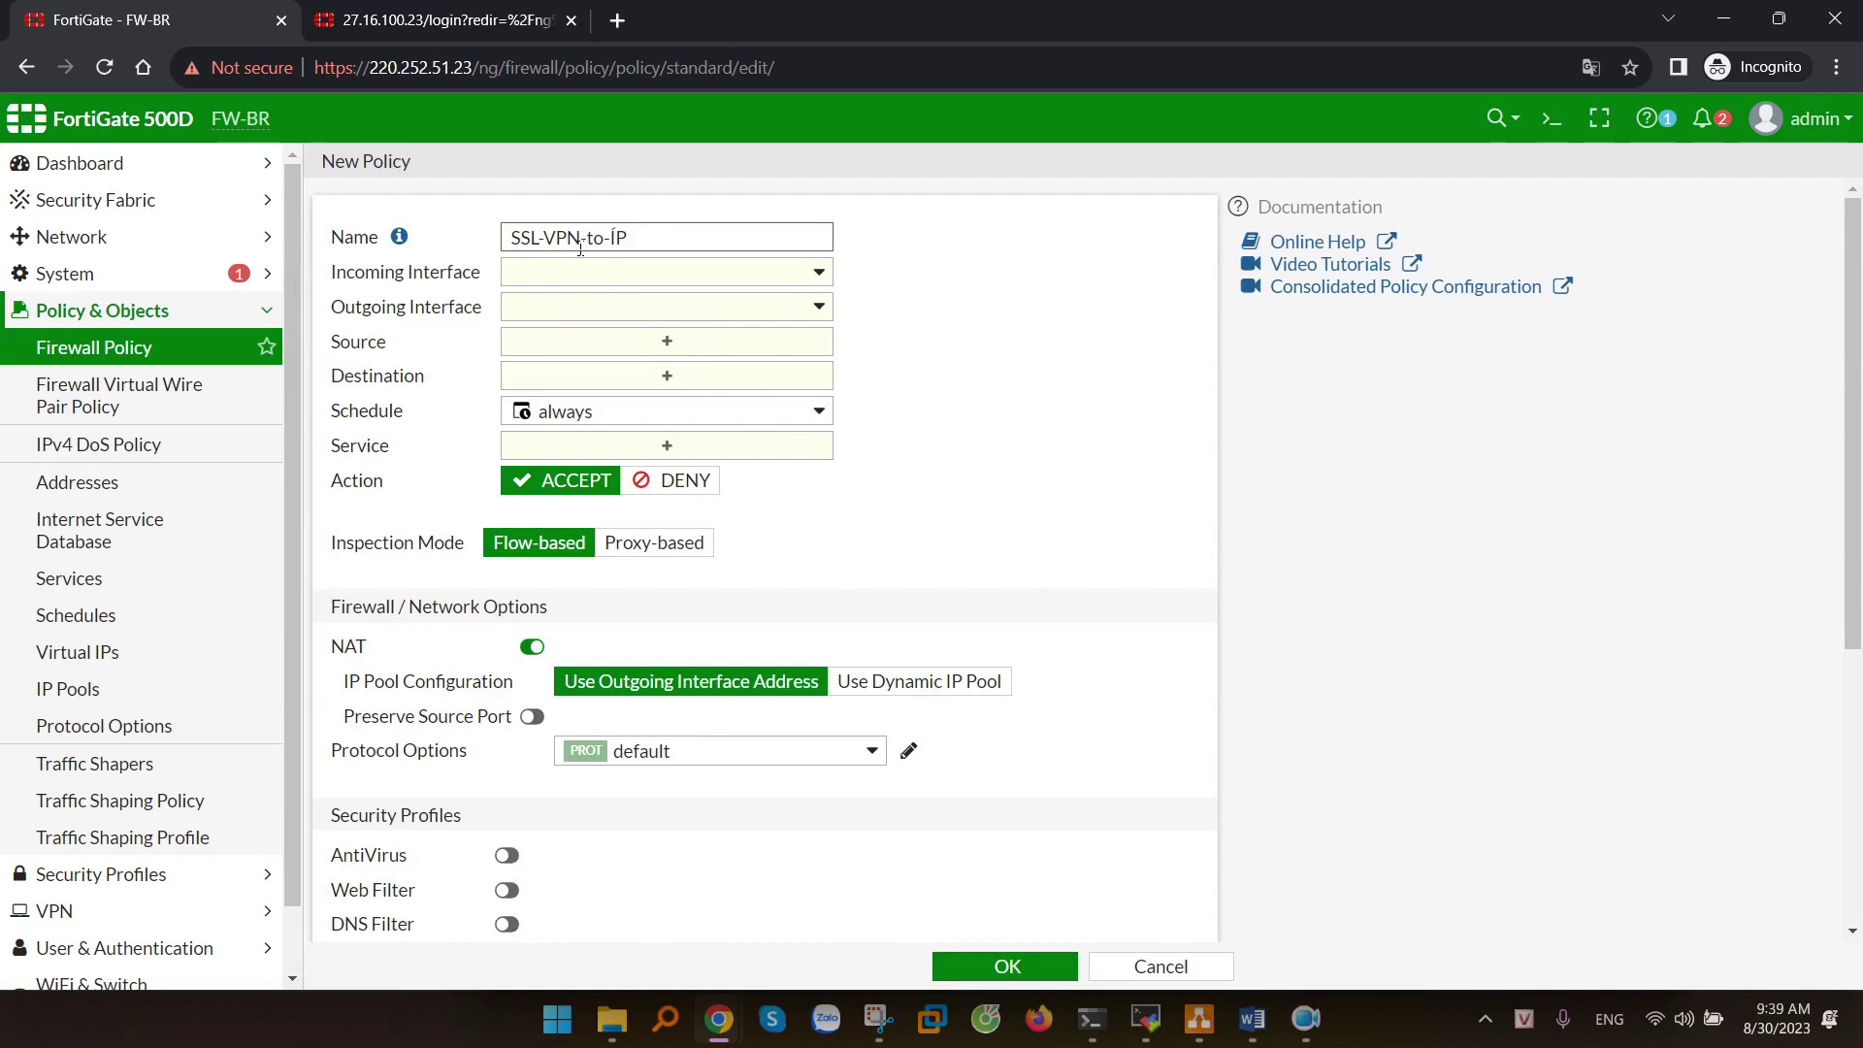
type("SSL-VPN-to-IPSec")
left_click(560, 275)
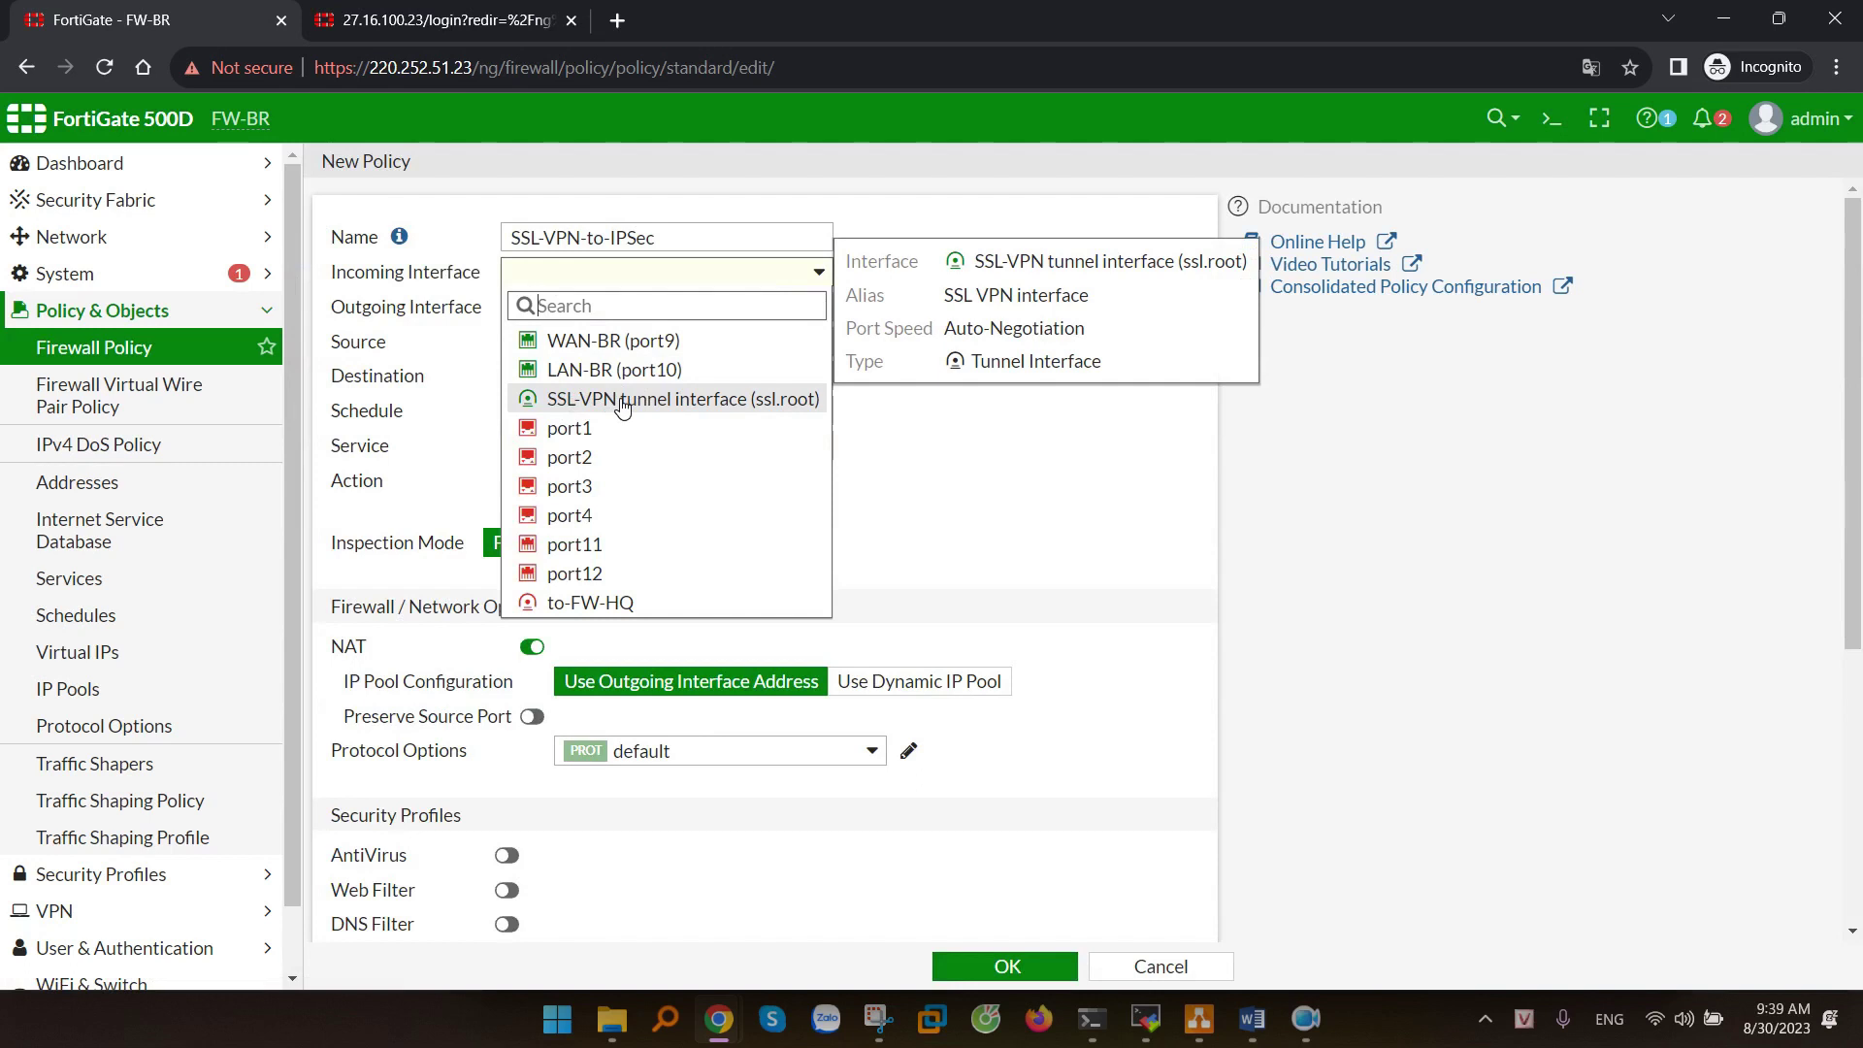
left_click(596, 400)
left_click(690, 308)
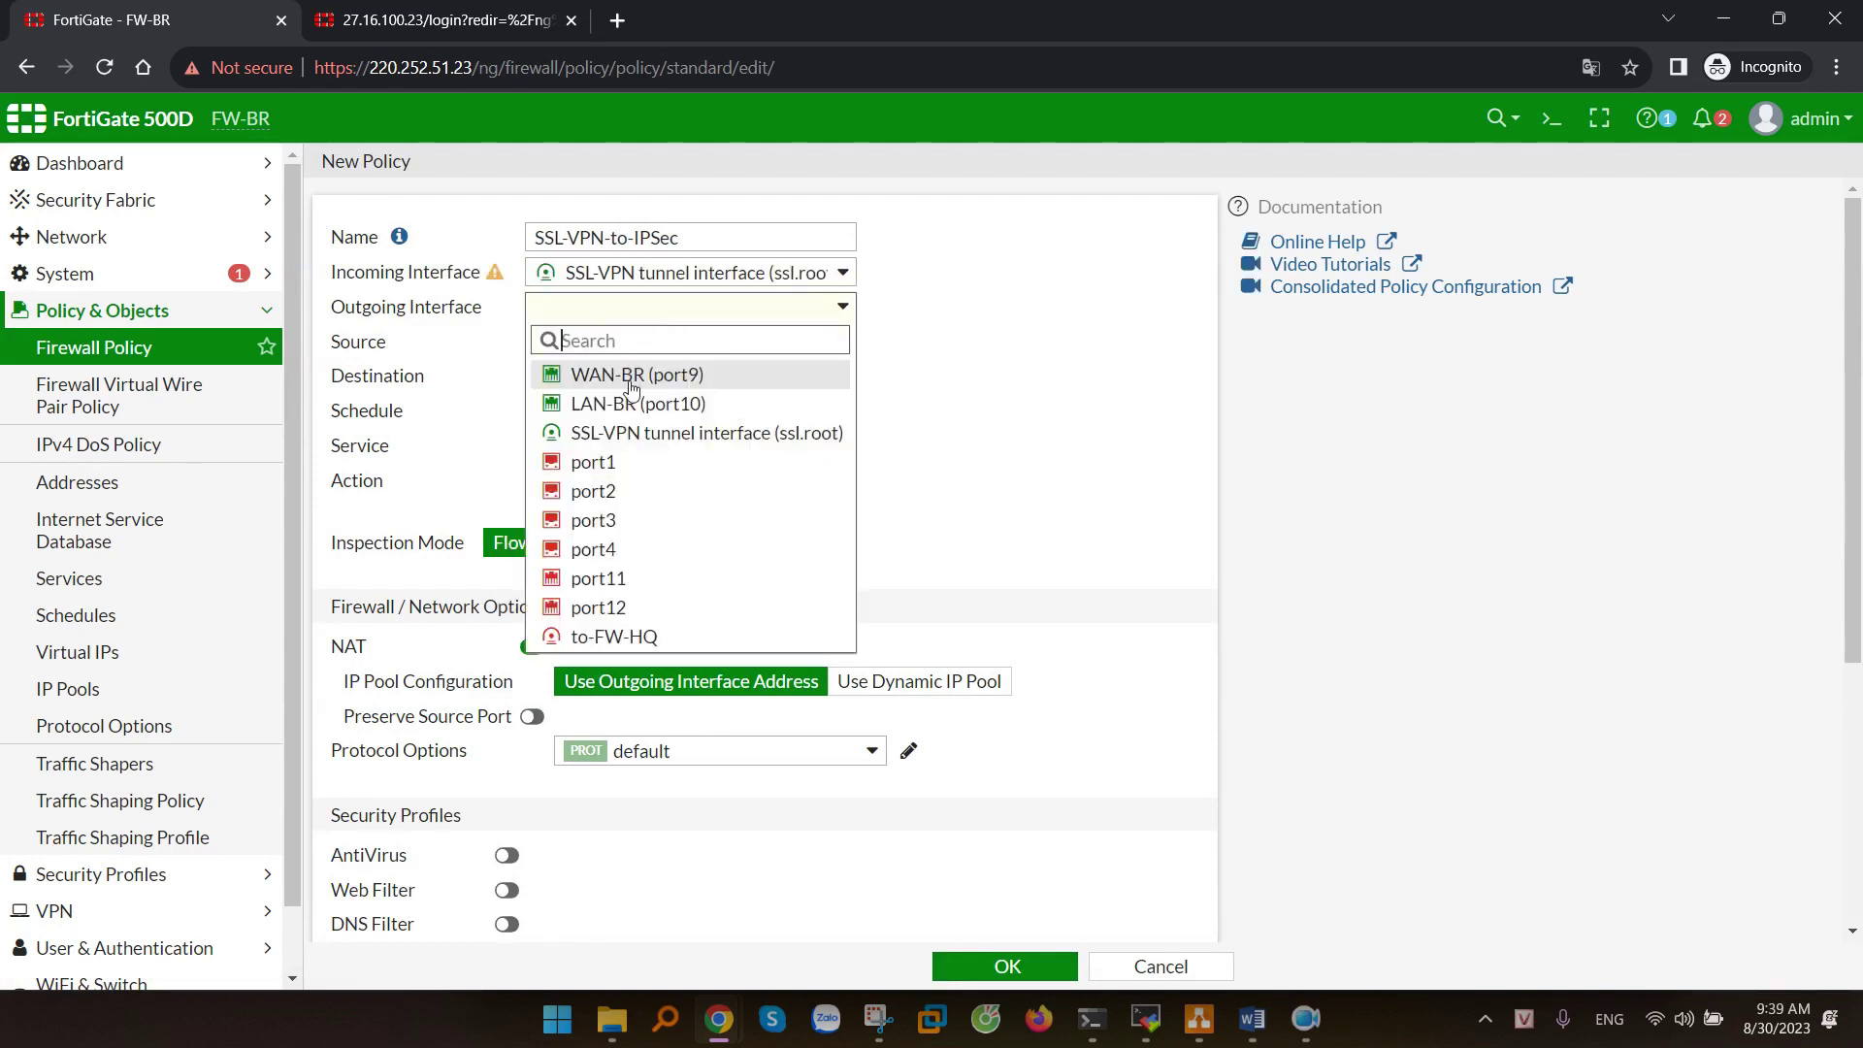
left_click(613, 637)
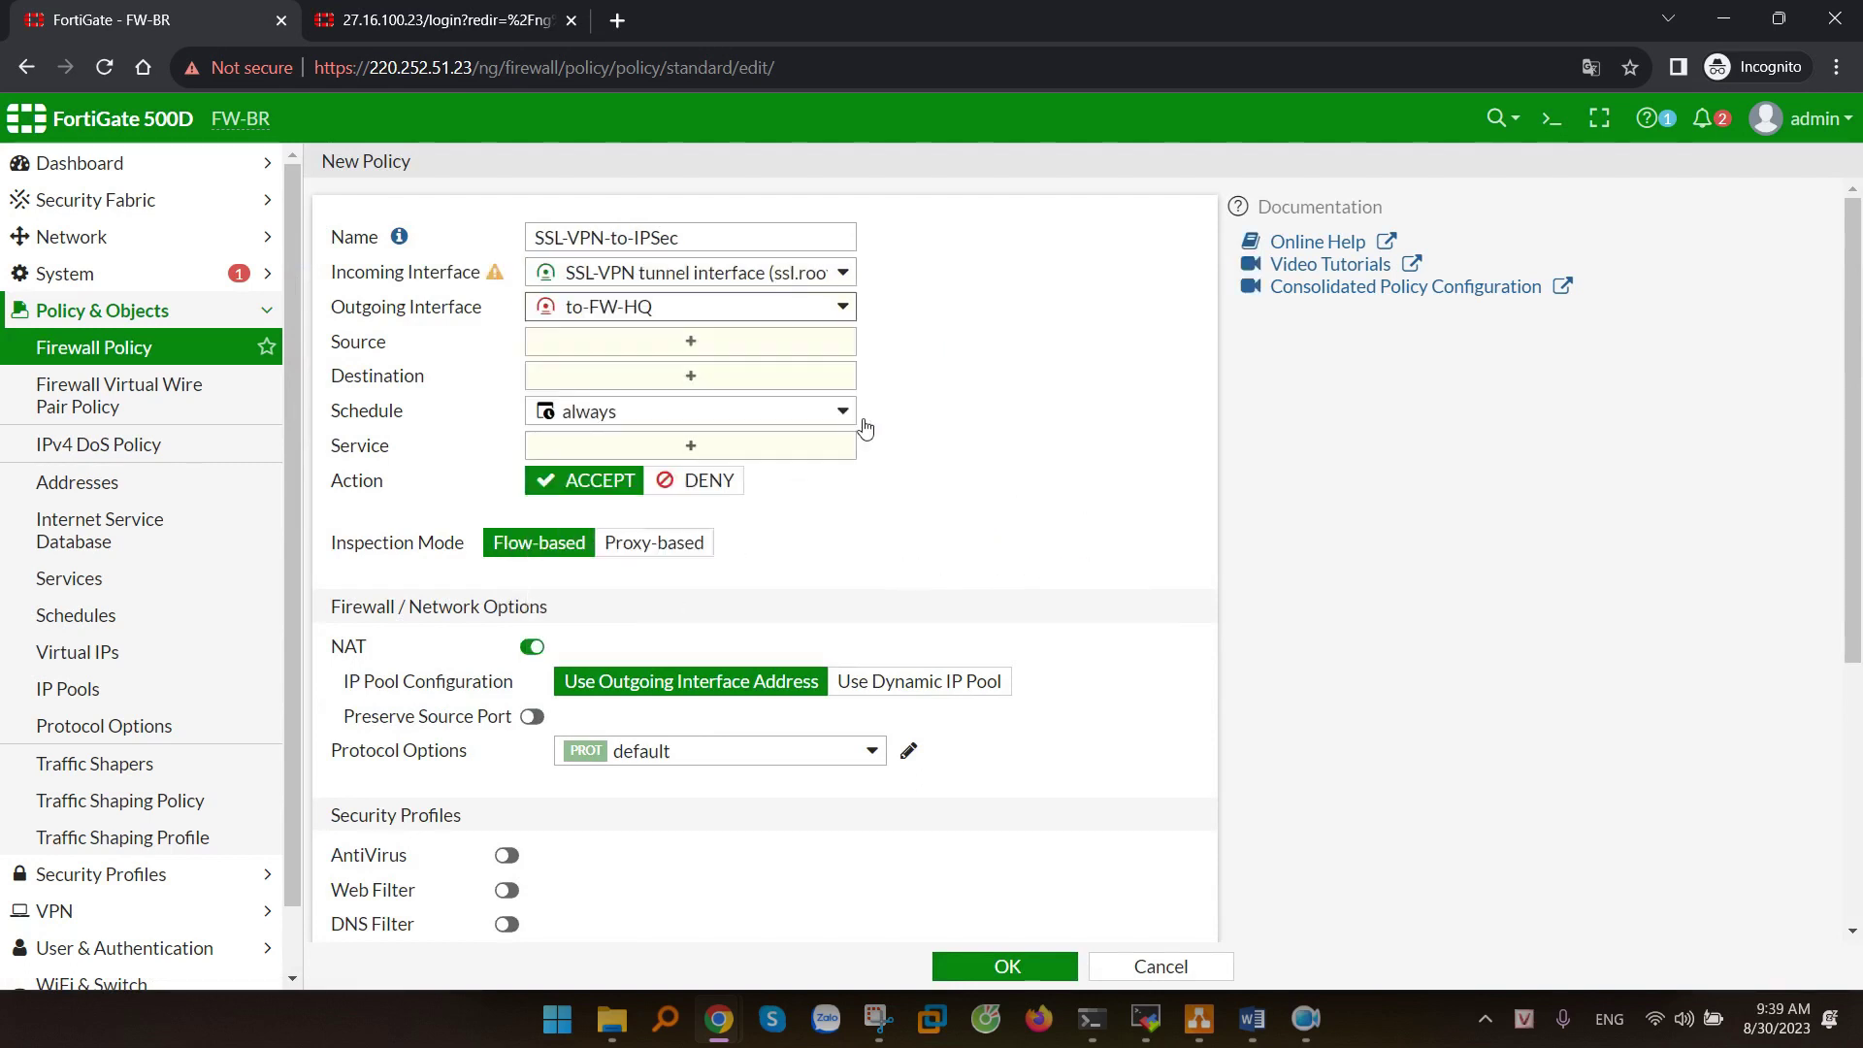
- Set source to all plus VPN-User-Group and destination to to-FW-HQ_remote_subnet_1
left_click(783, 342)
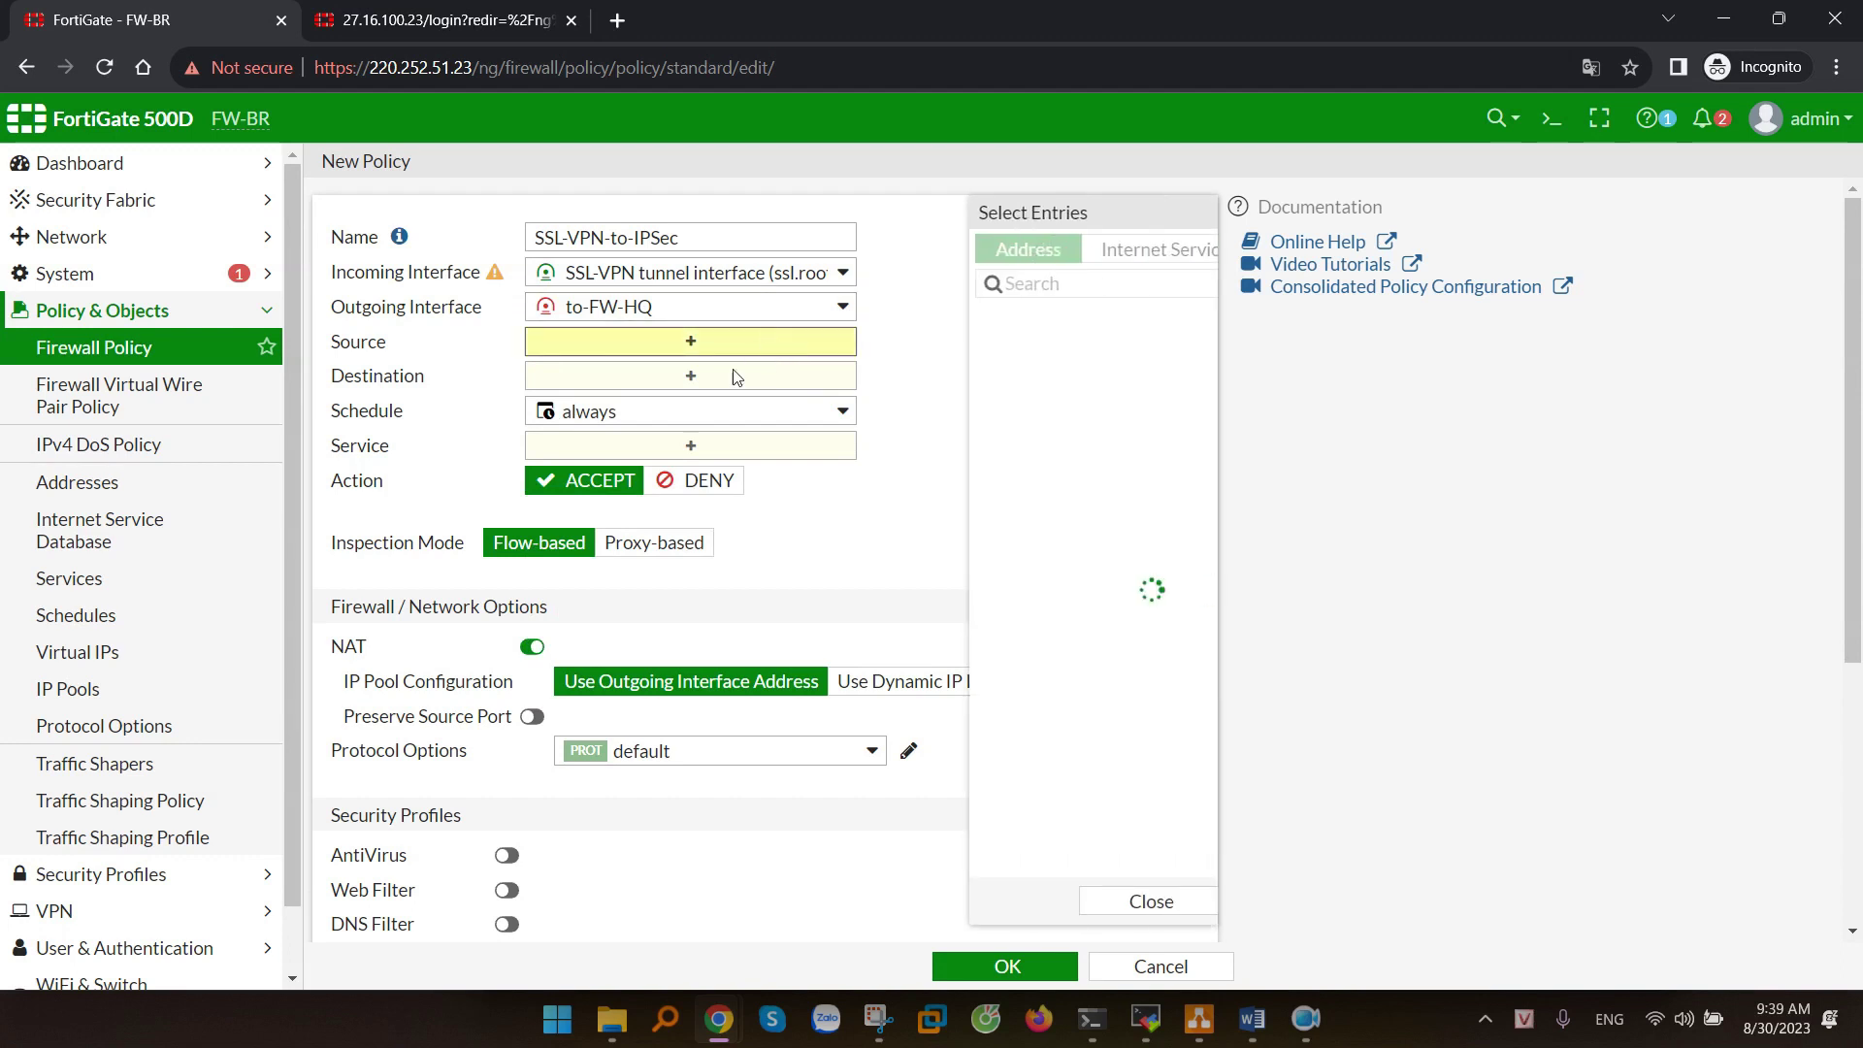
left_click(908, 353)
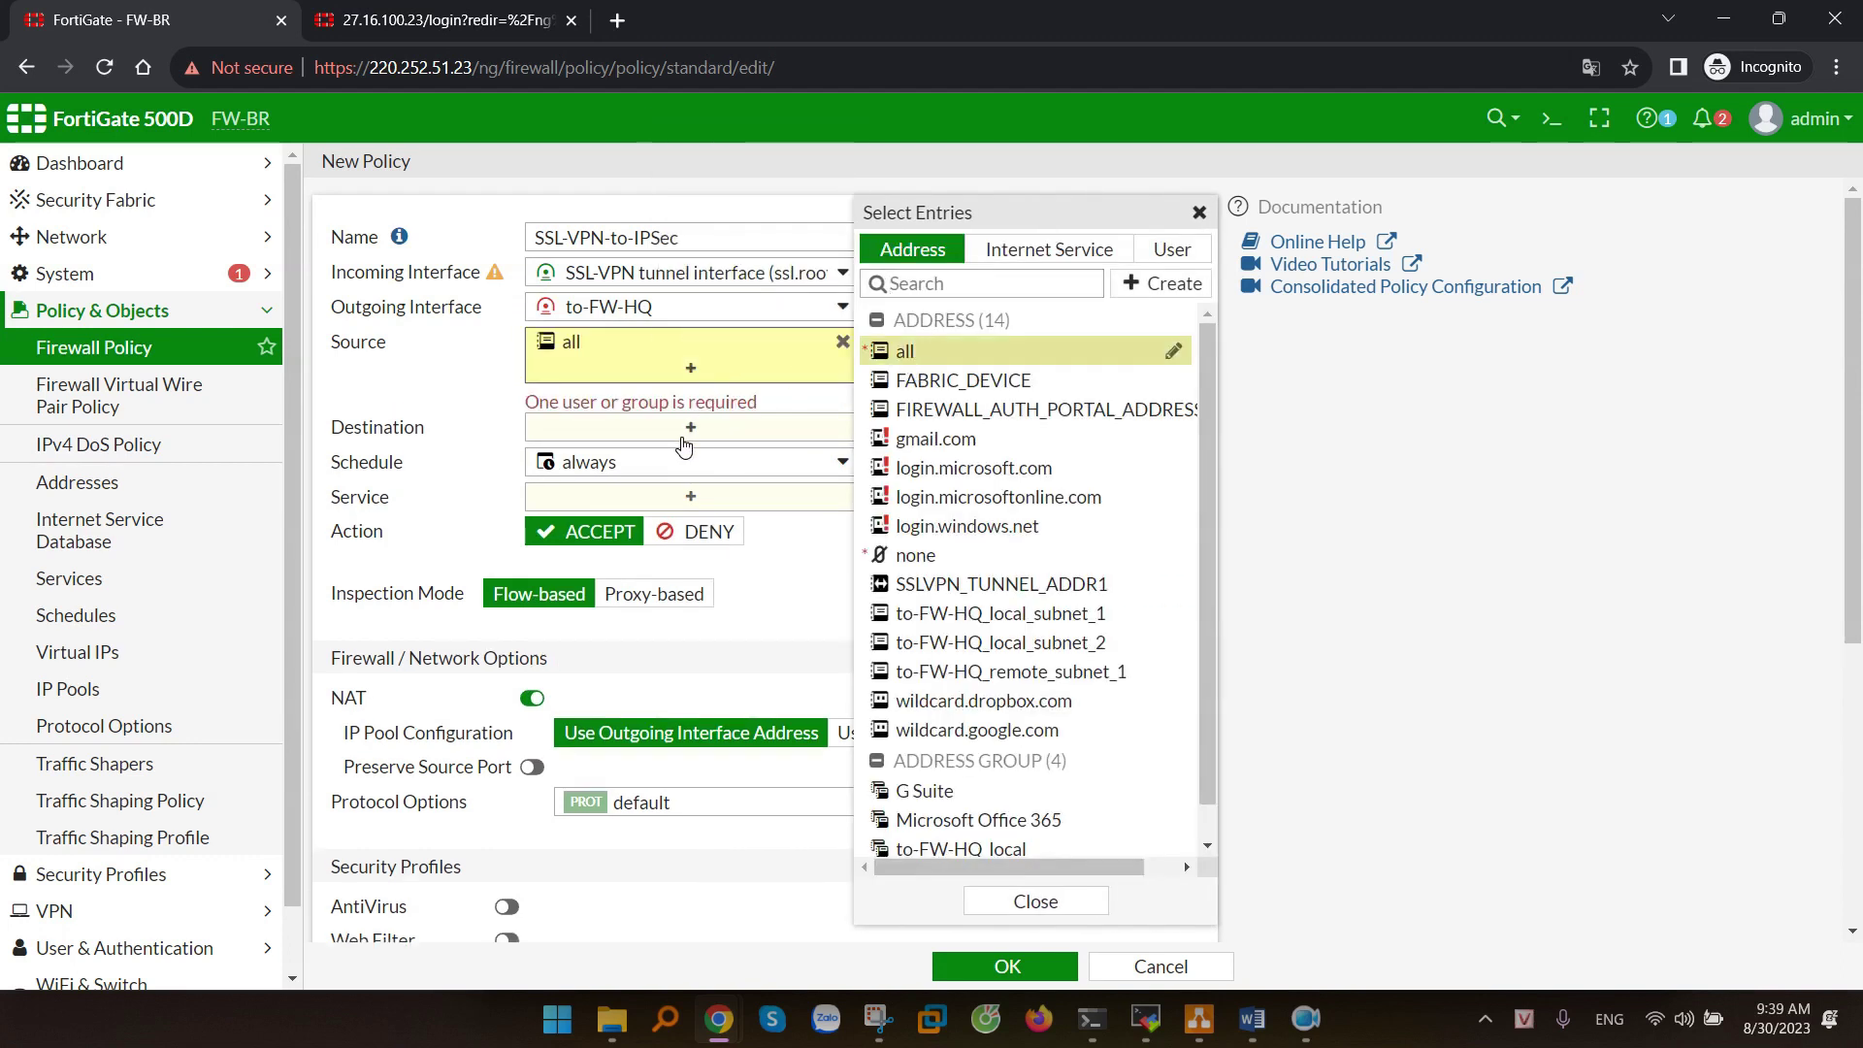
left_click(1172, 249)
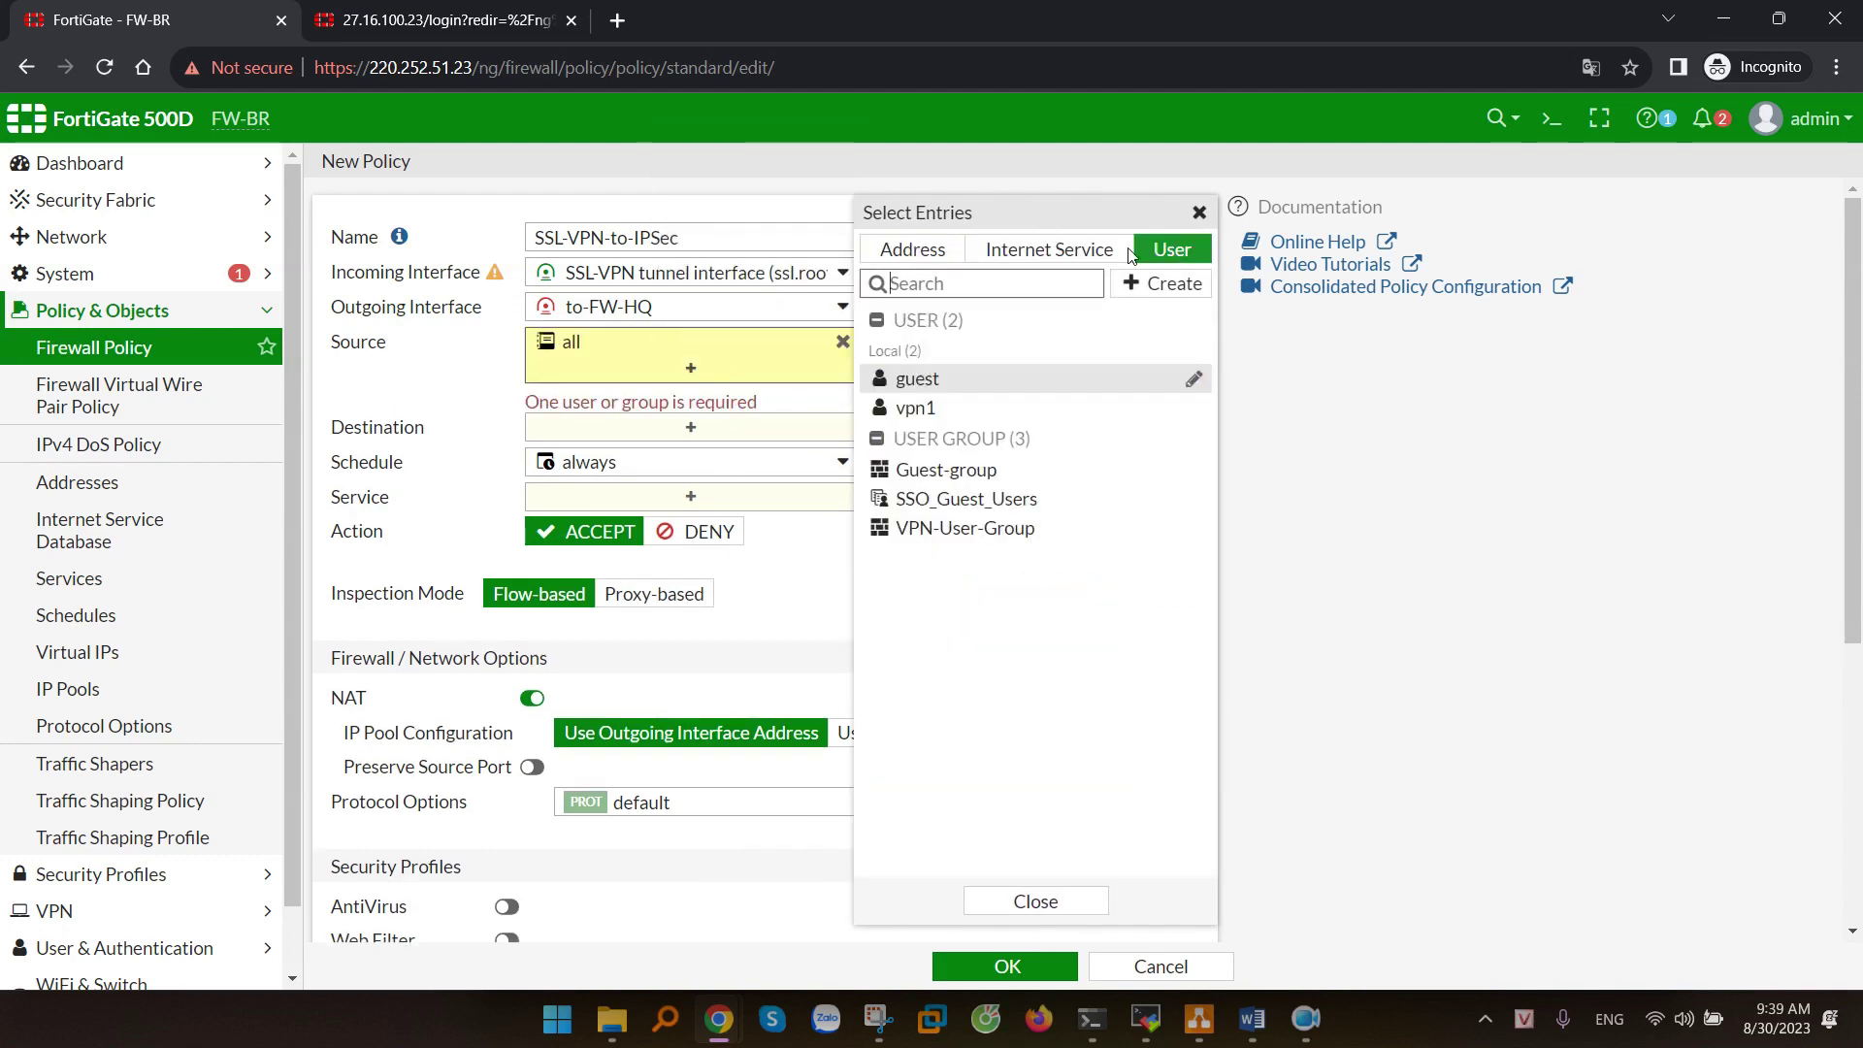
mouse_move(996, 535)
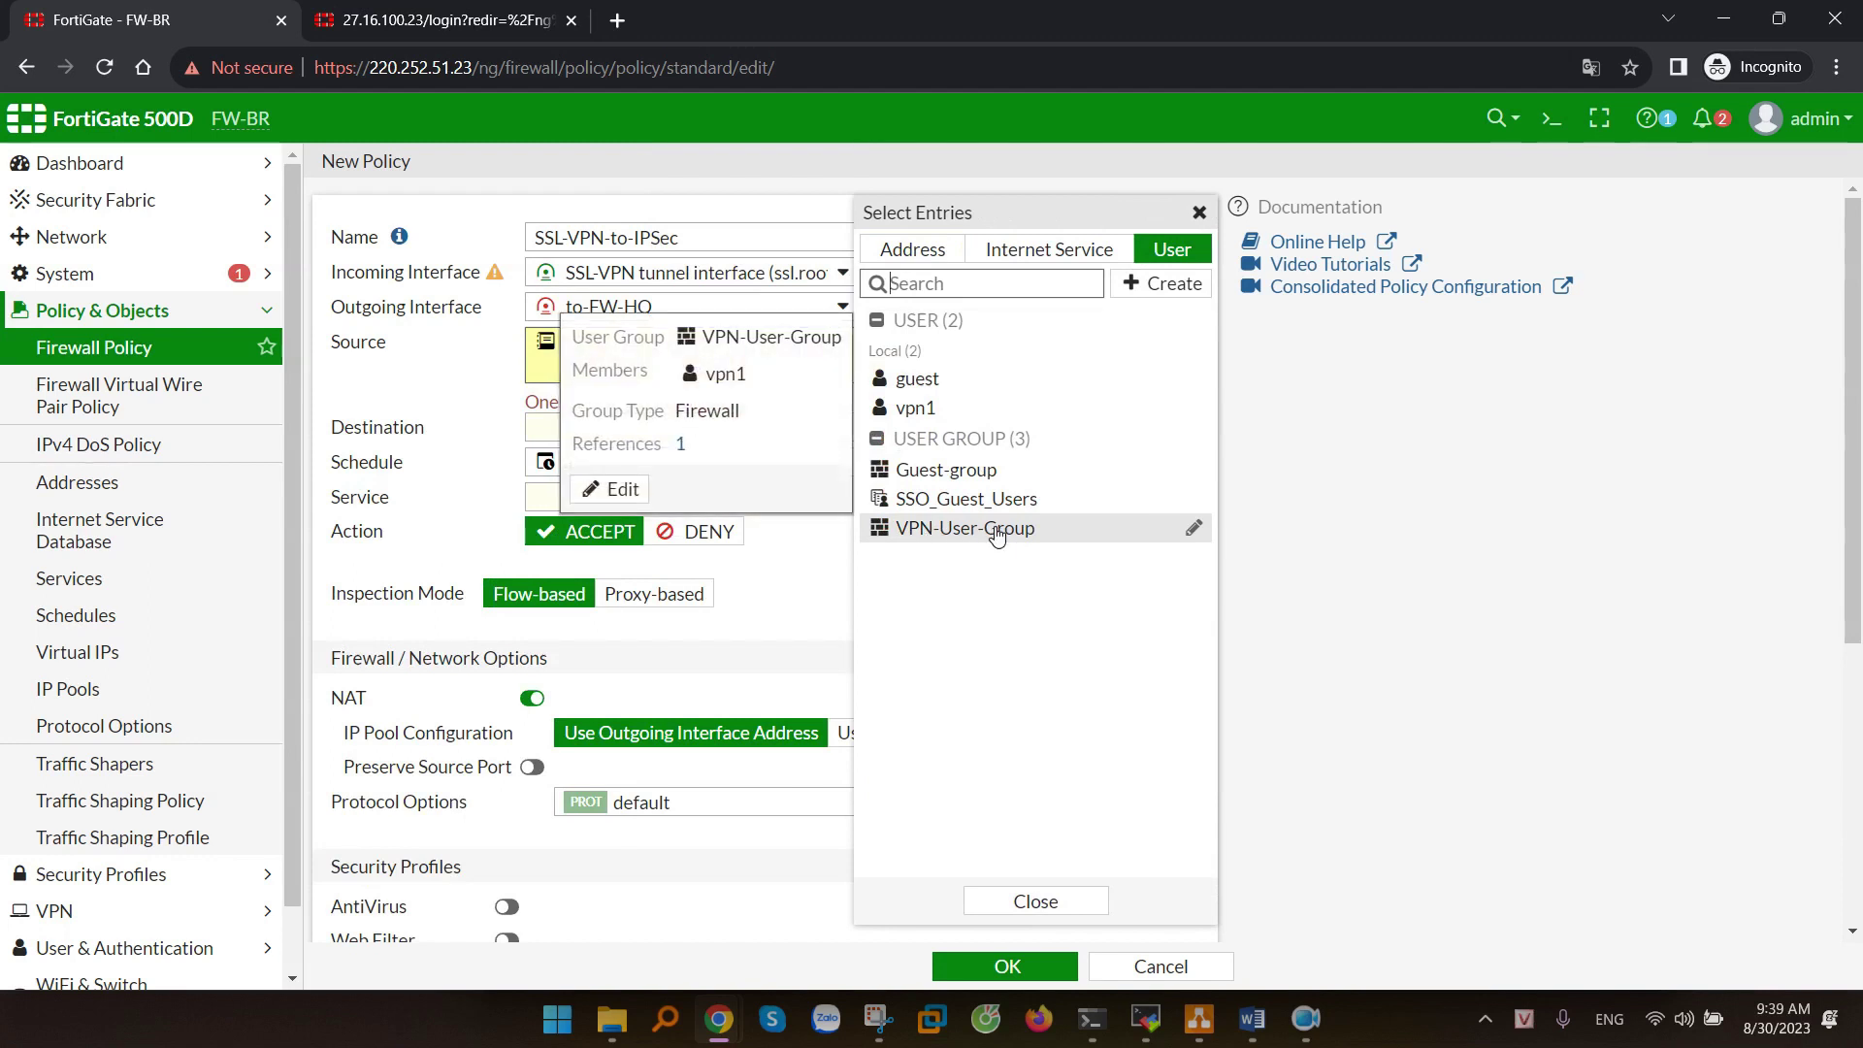
left_click(997, 535)
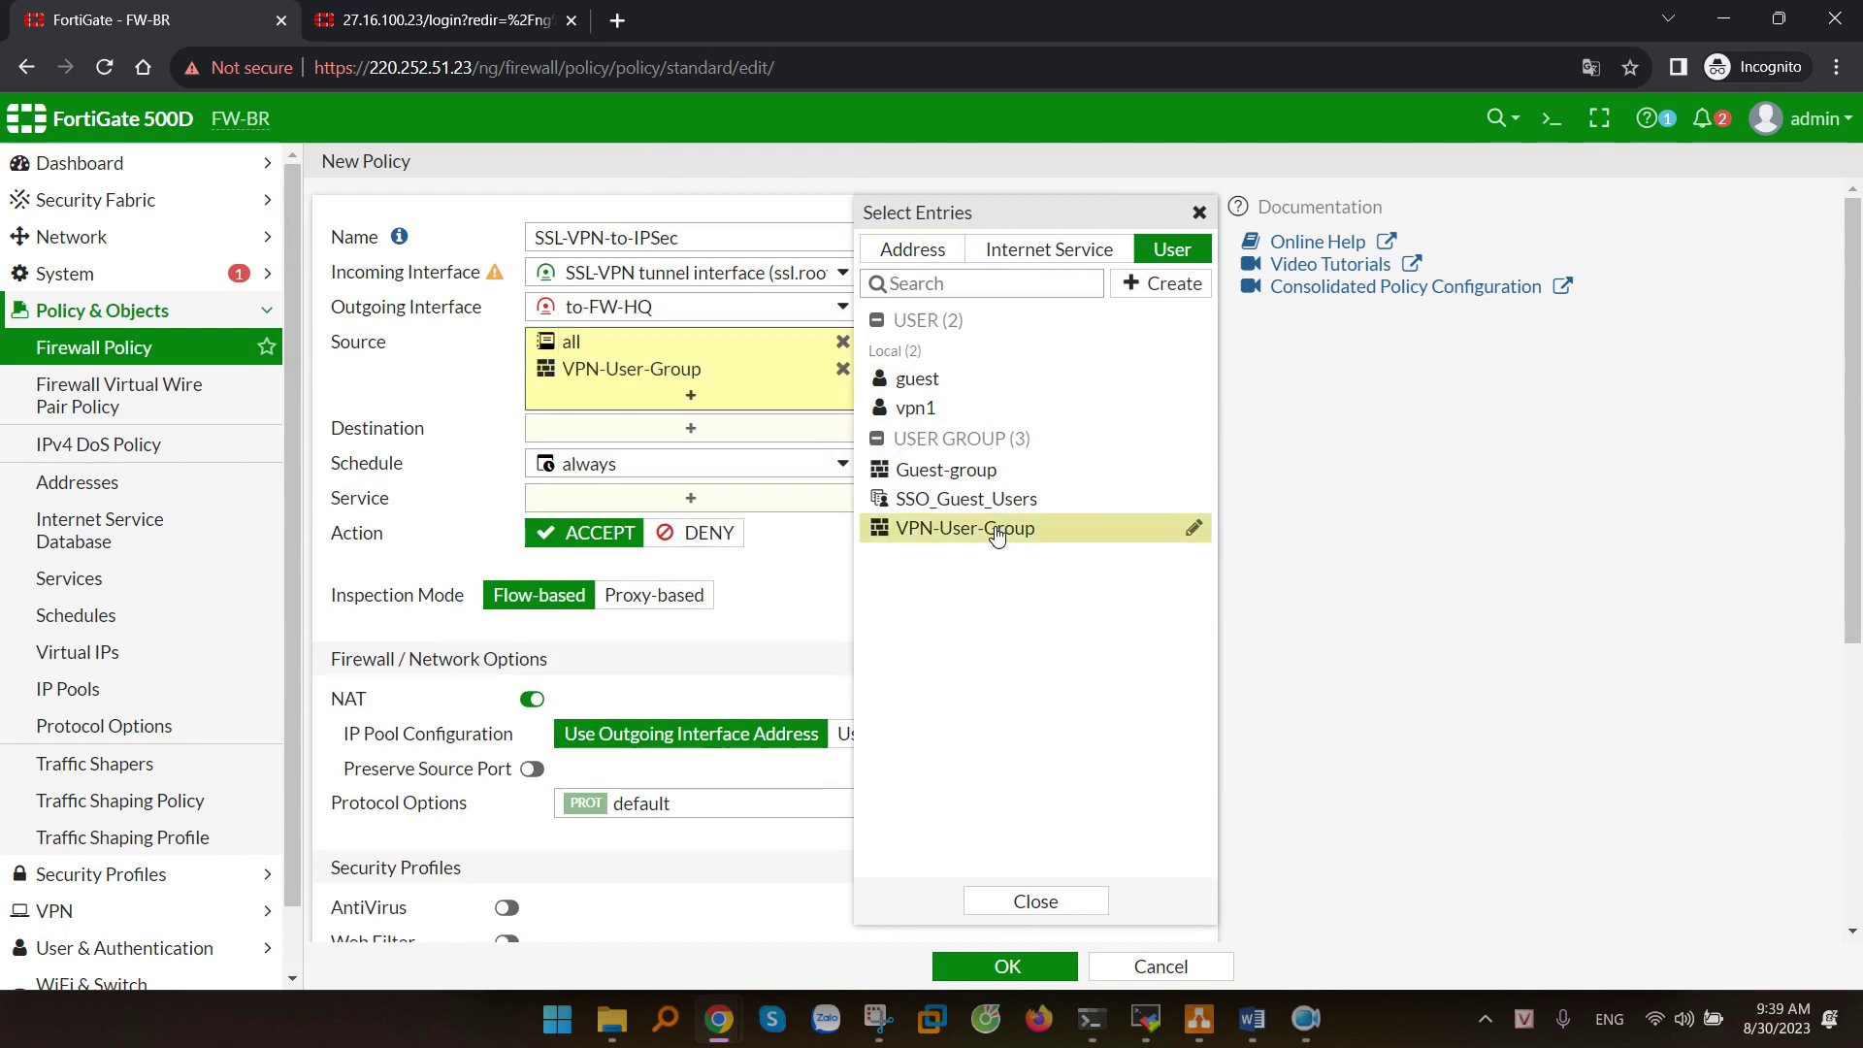
left_click(428, 391)
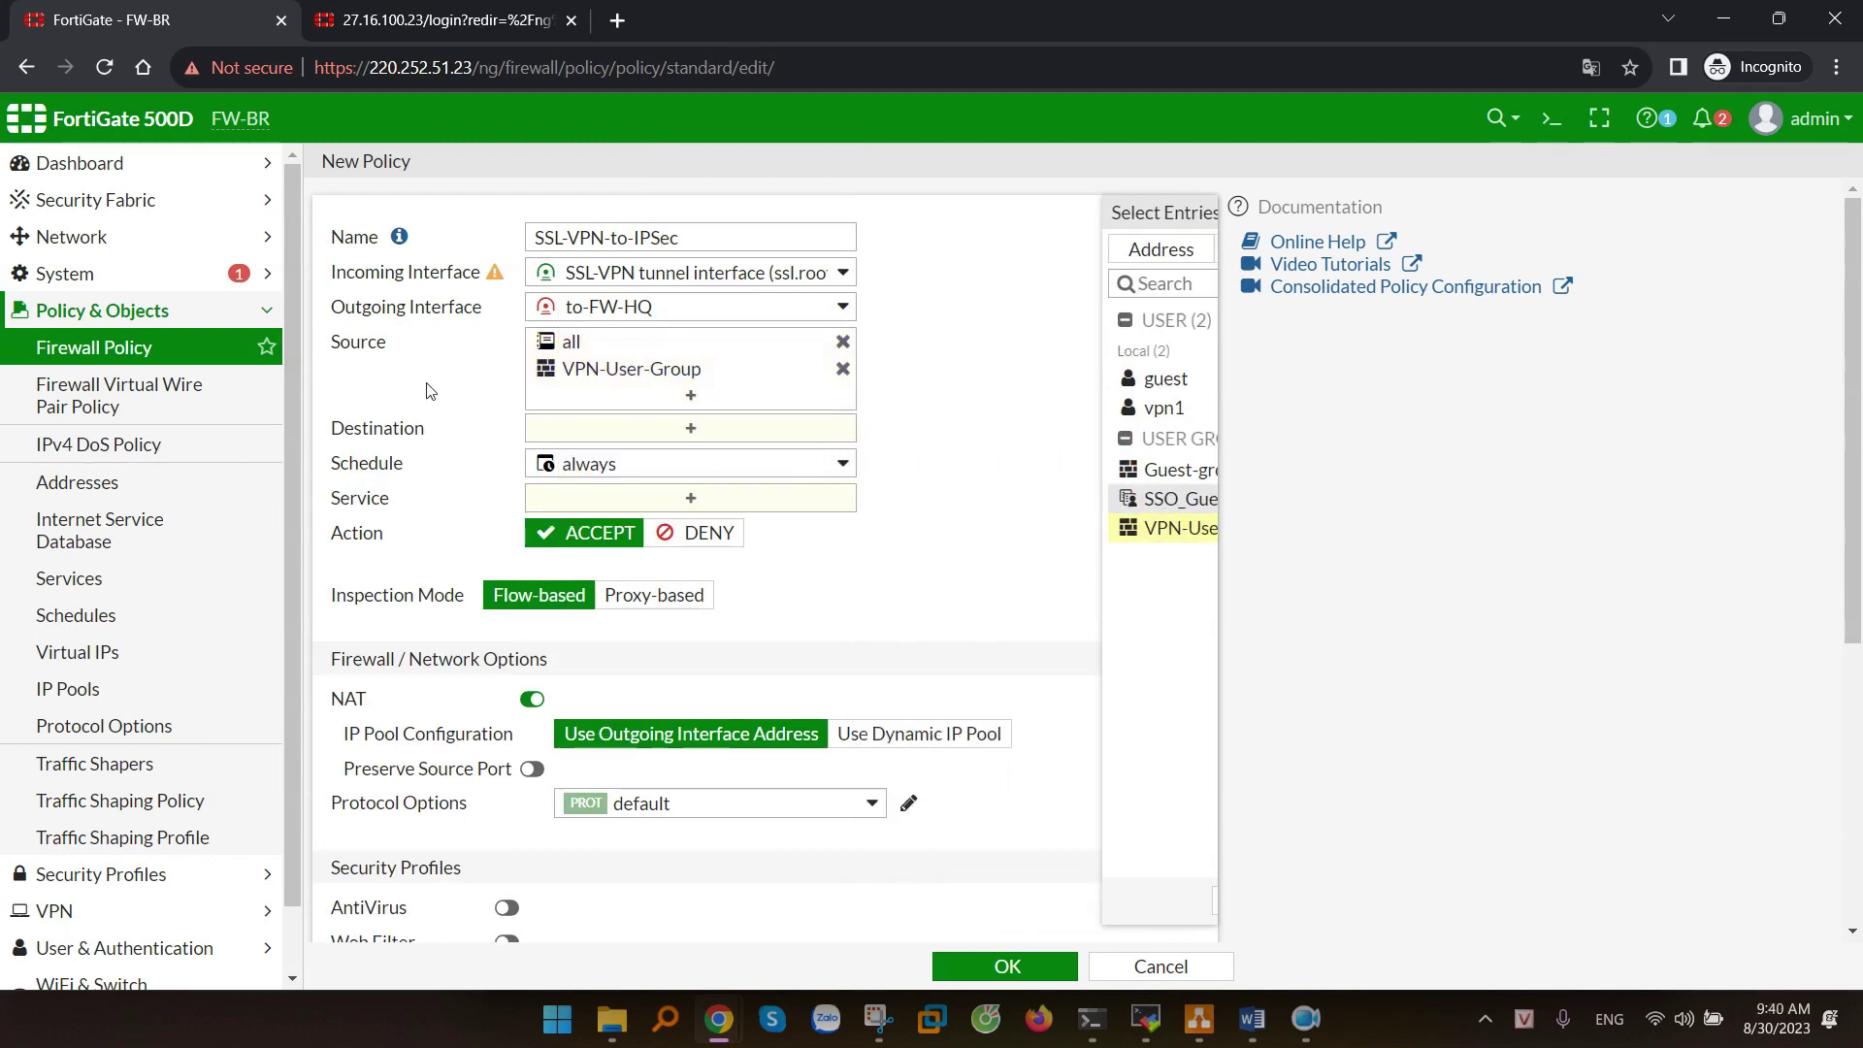
left_click(692, 443)
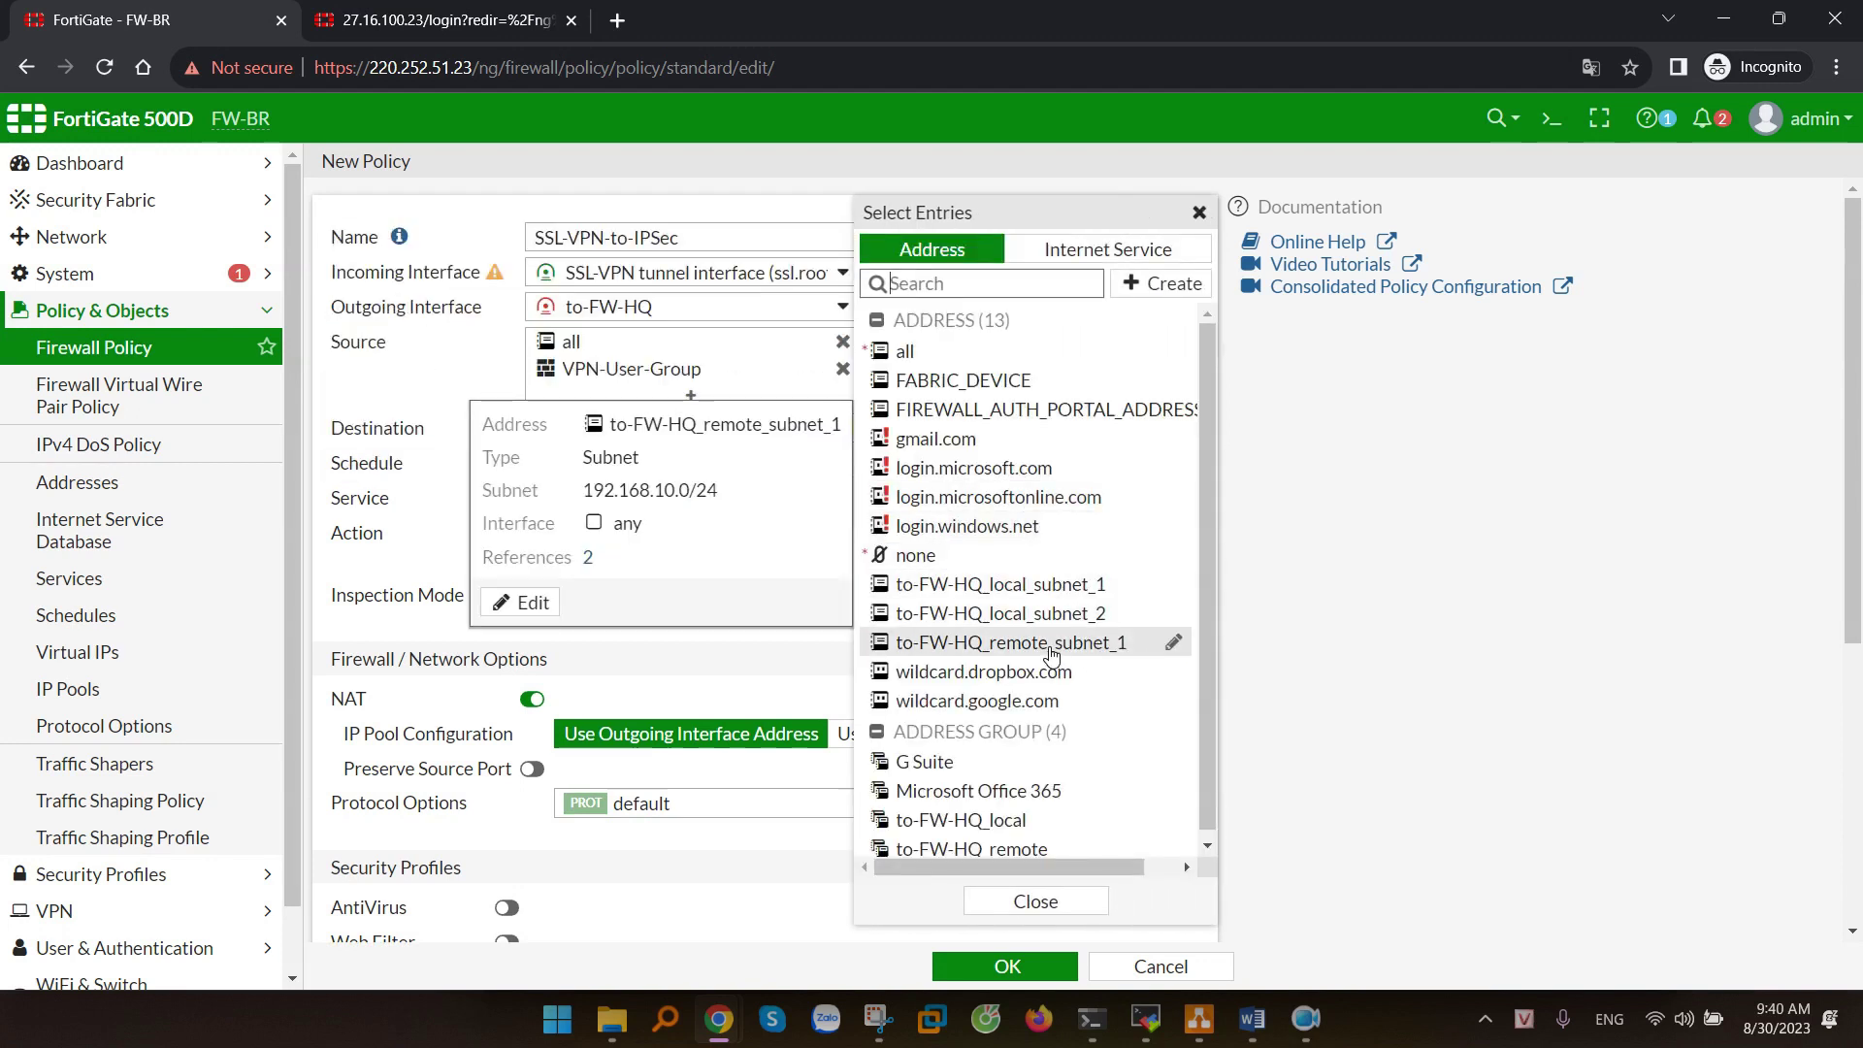
left_click(1052, 652)
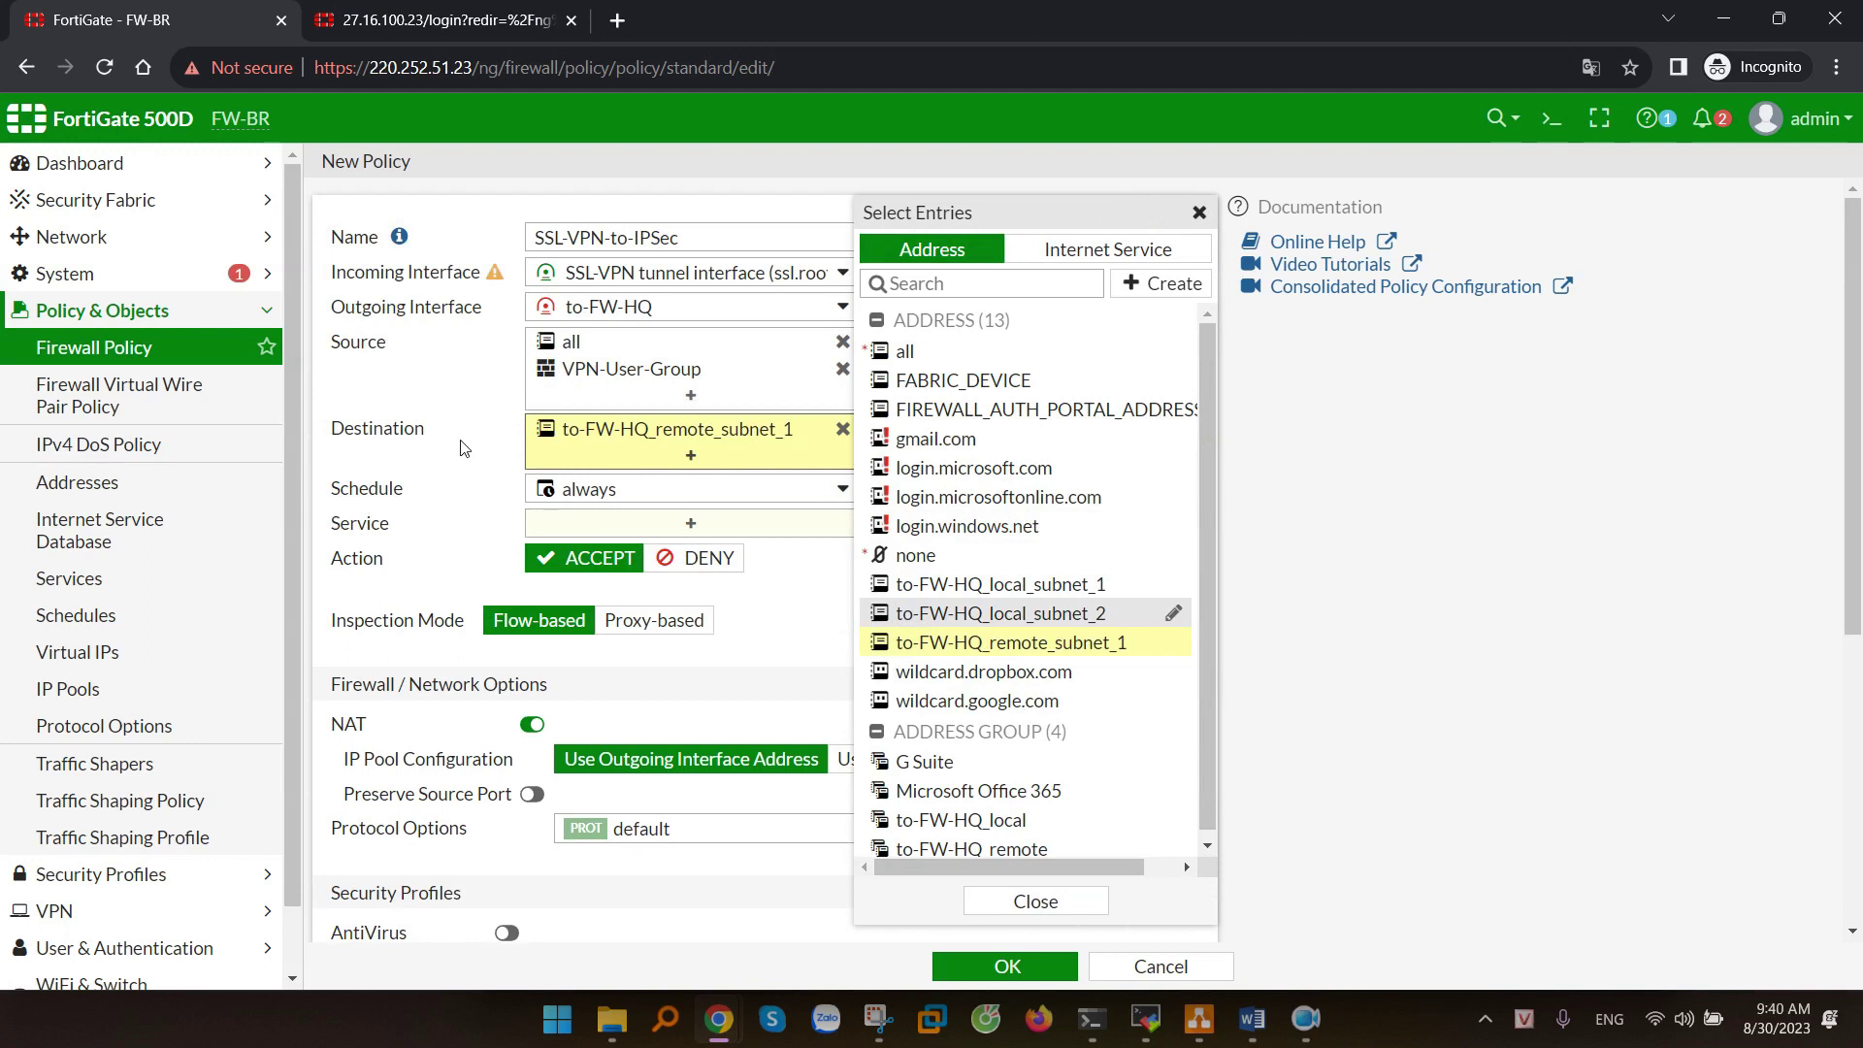
scroll(485, 524, "down", 1)
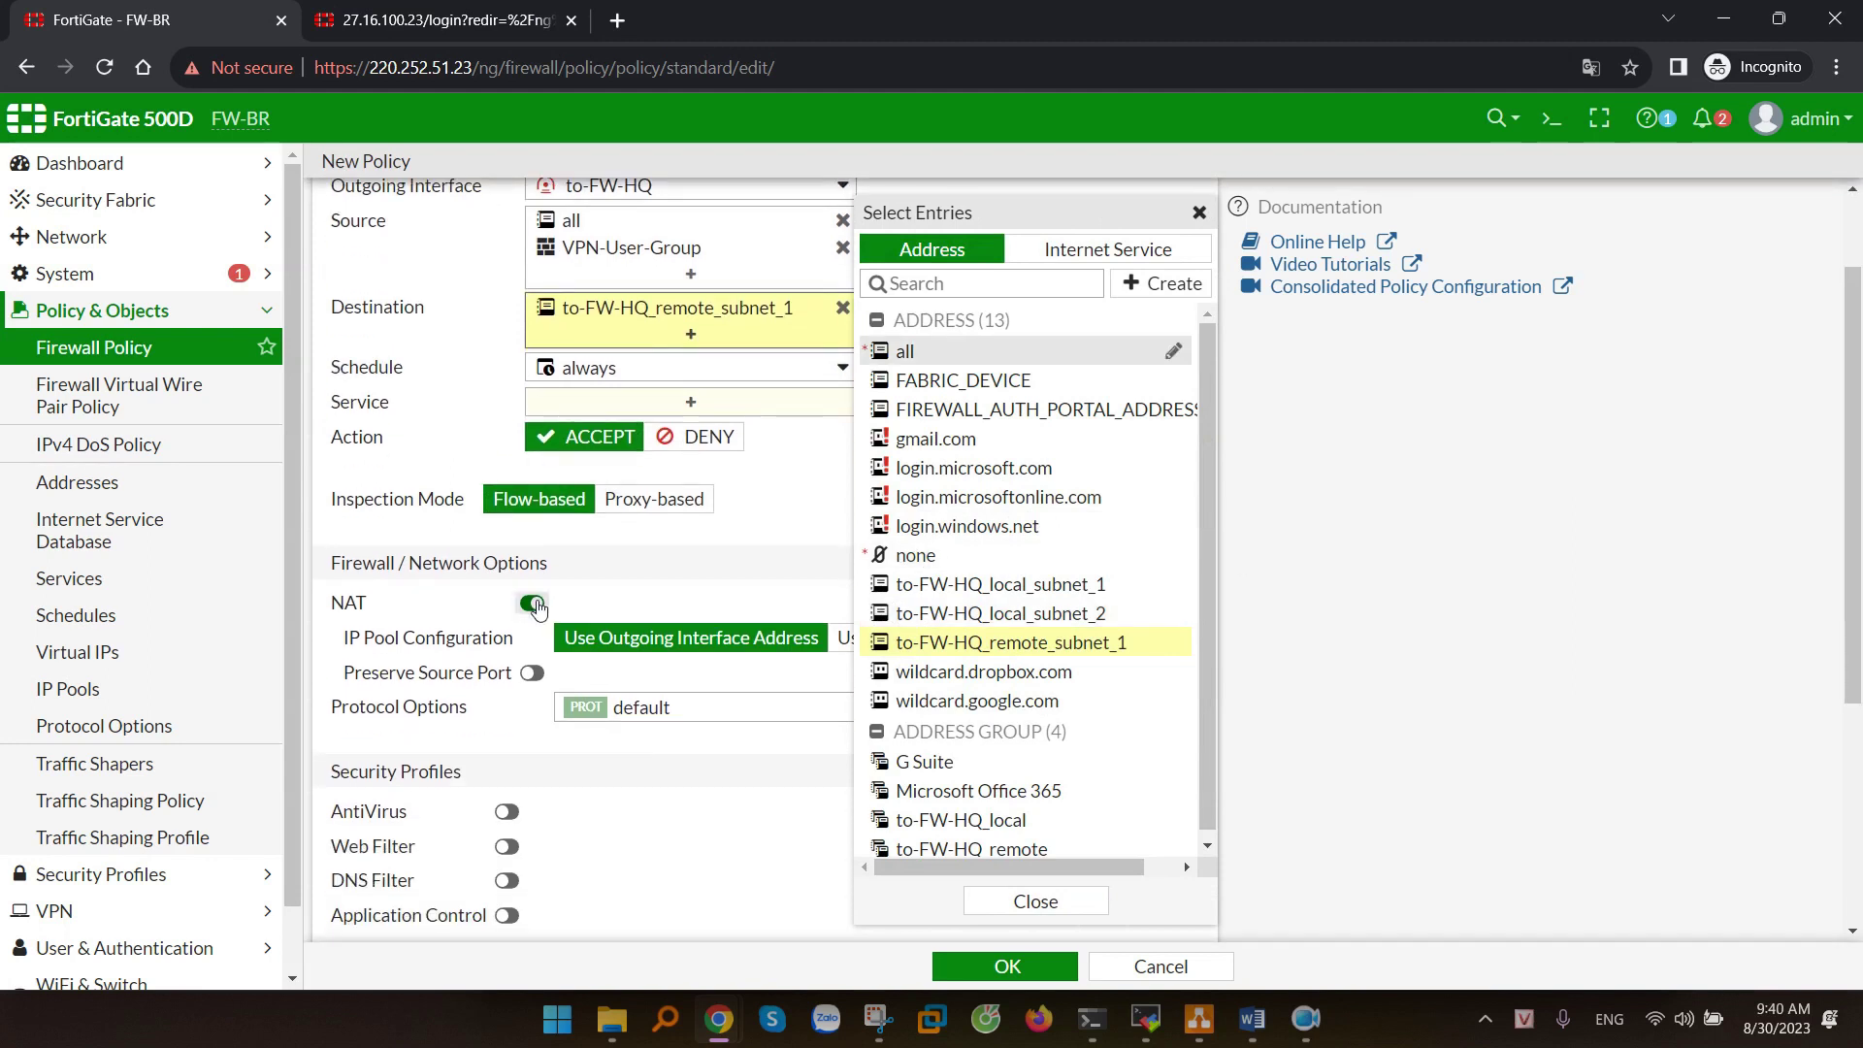
left_click(536, 606)
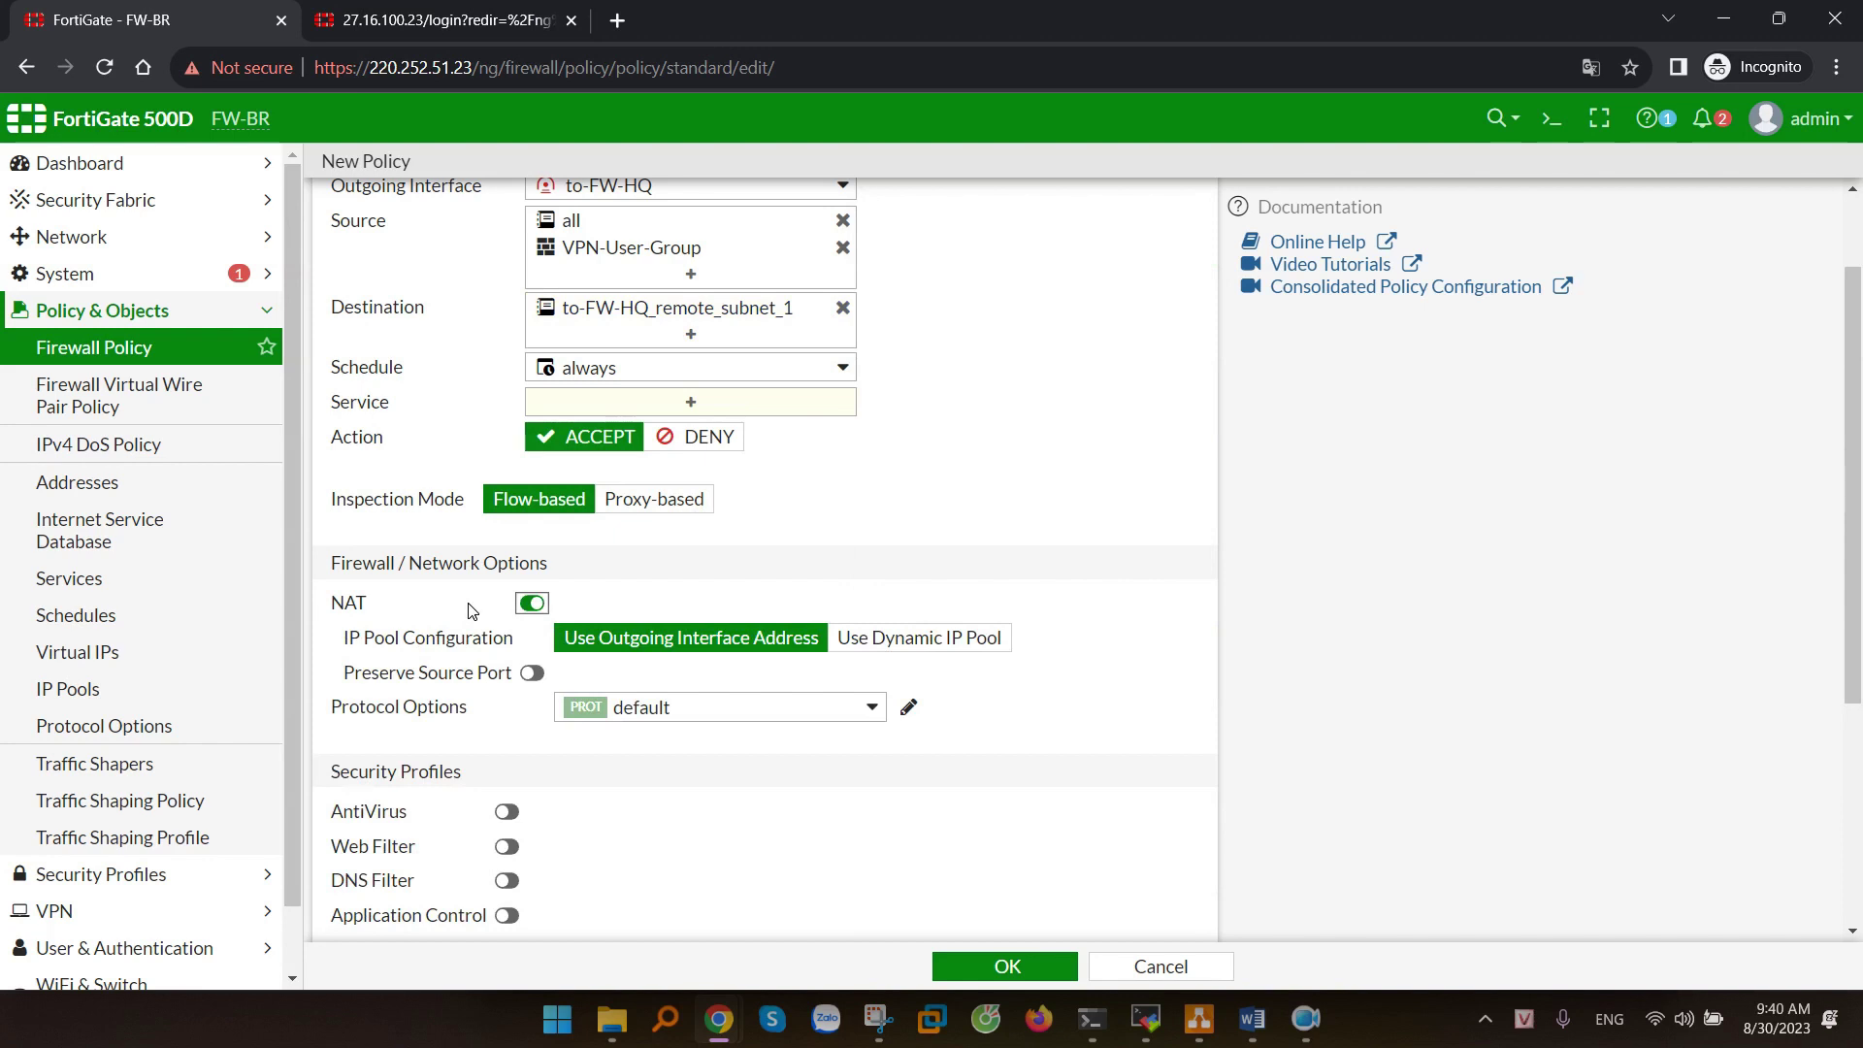
- Disable NAT, set the service to ALL, and save the policy
left_click(531, 603)
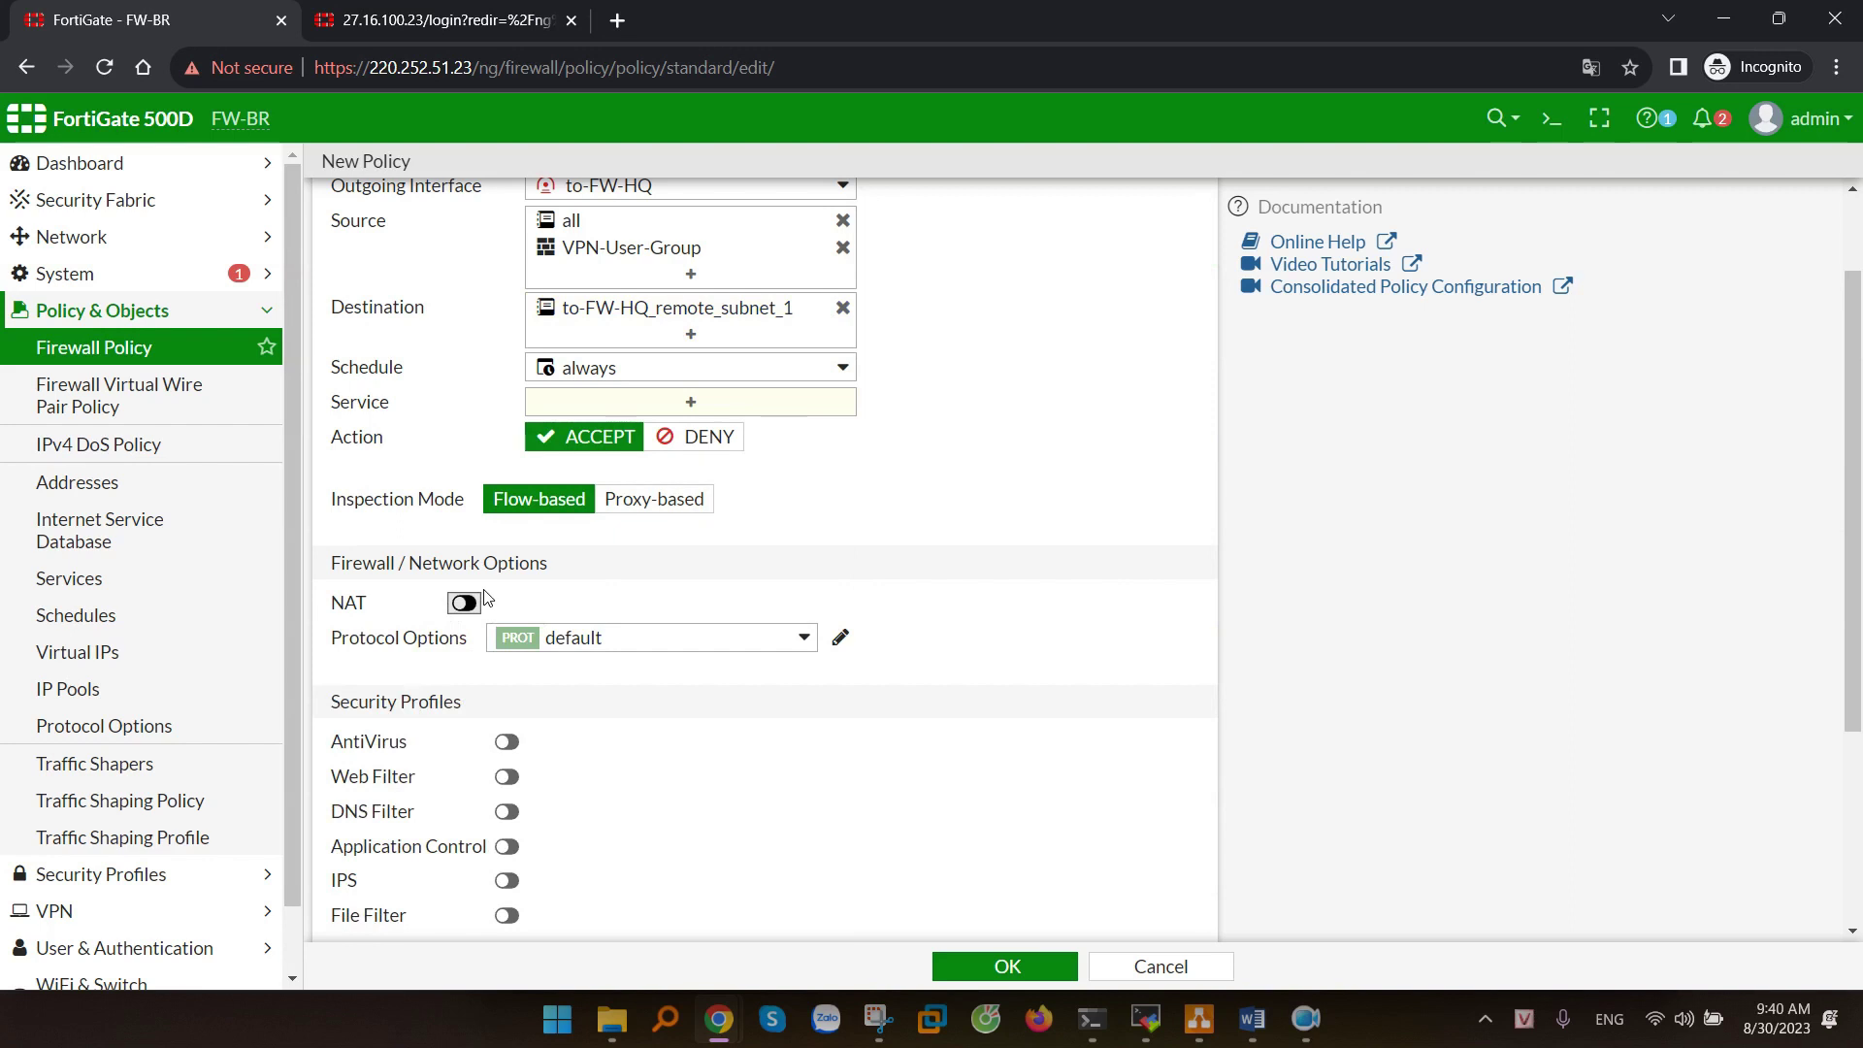
scroll(493, 602, "down", 1)
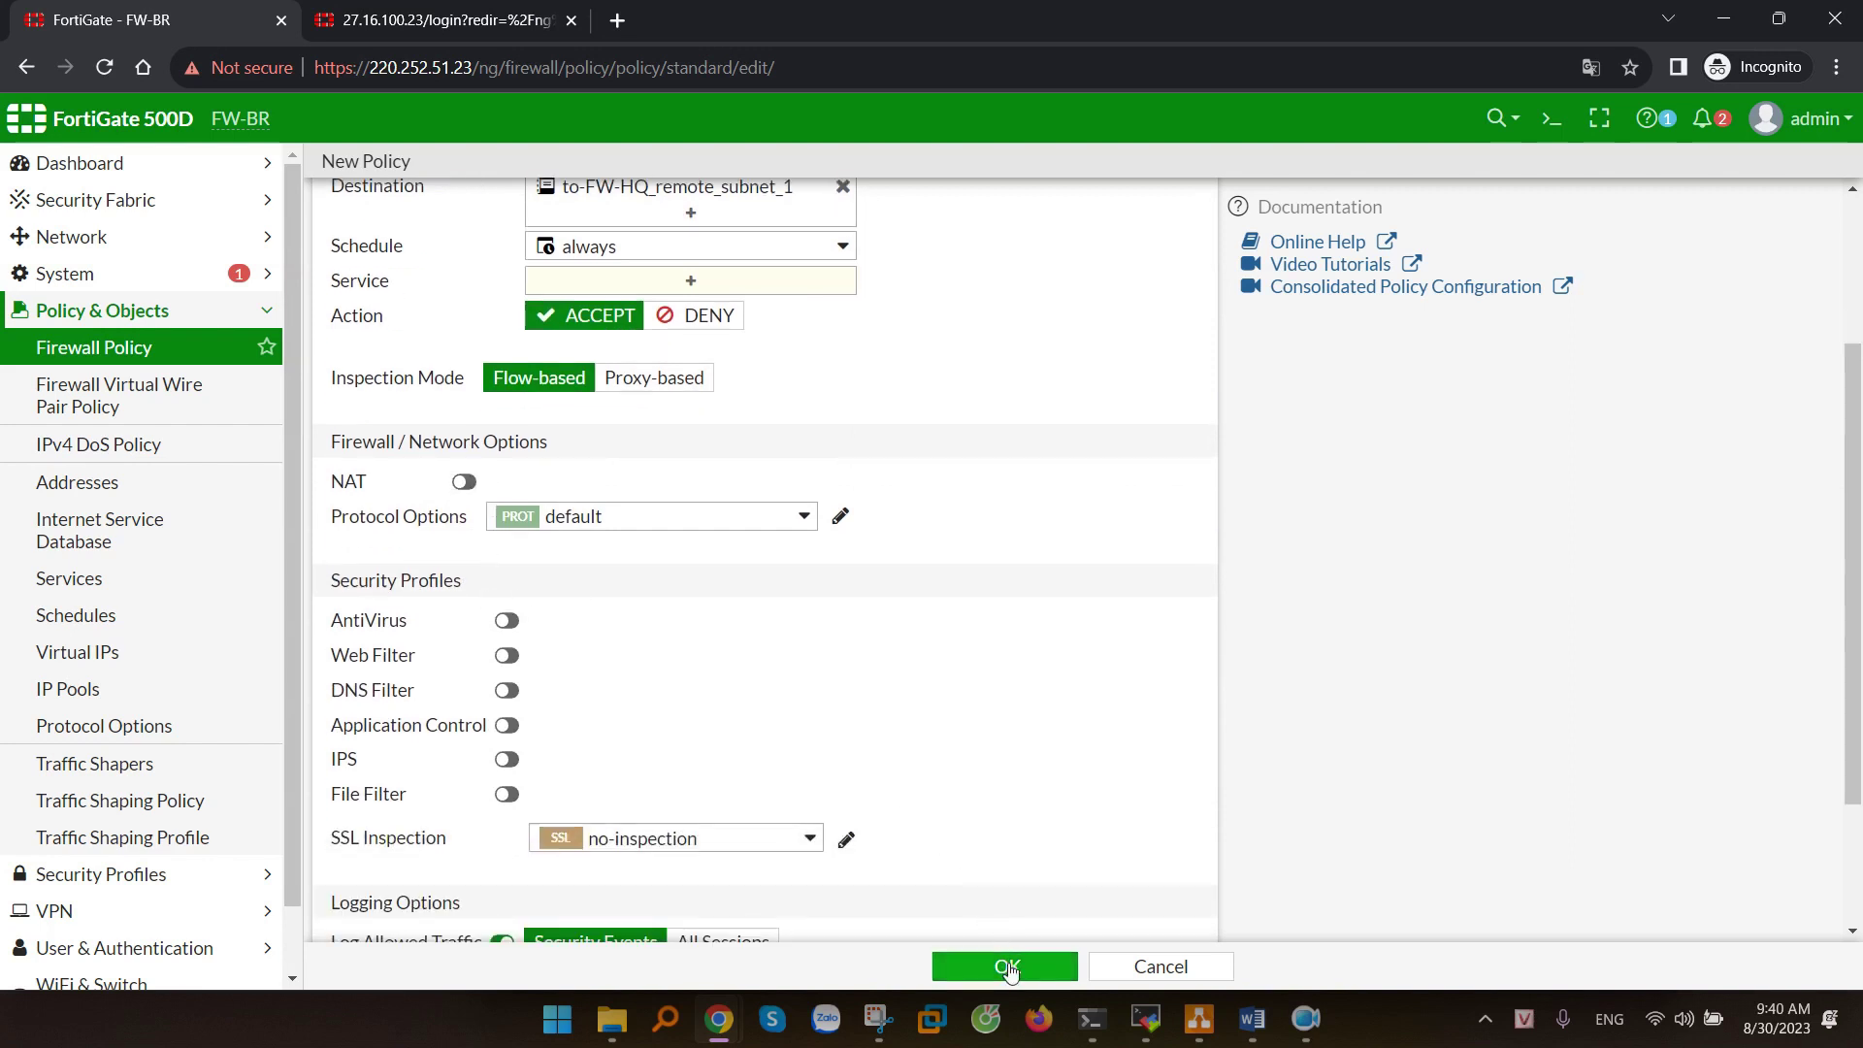
left_click(1004, 966)
scroll(831, 436, "up", 1)
left_click(715, 401)
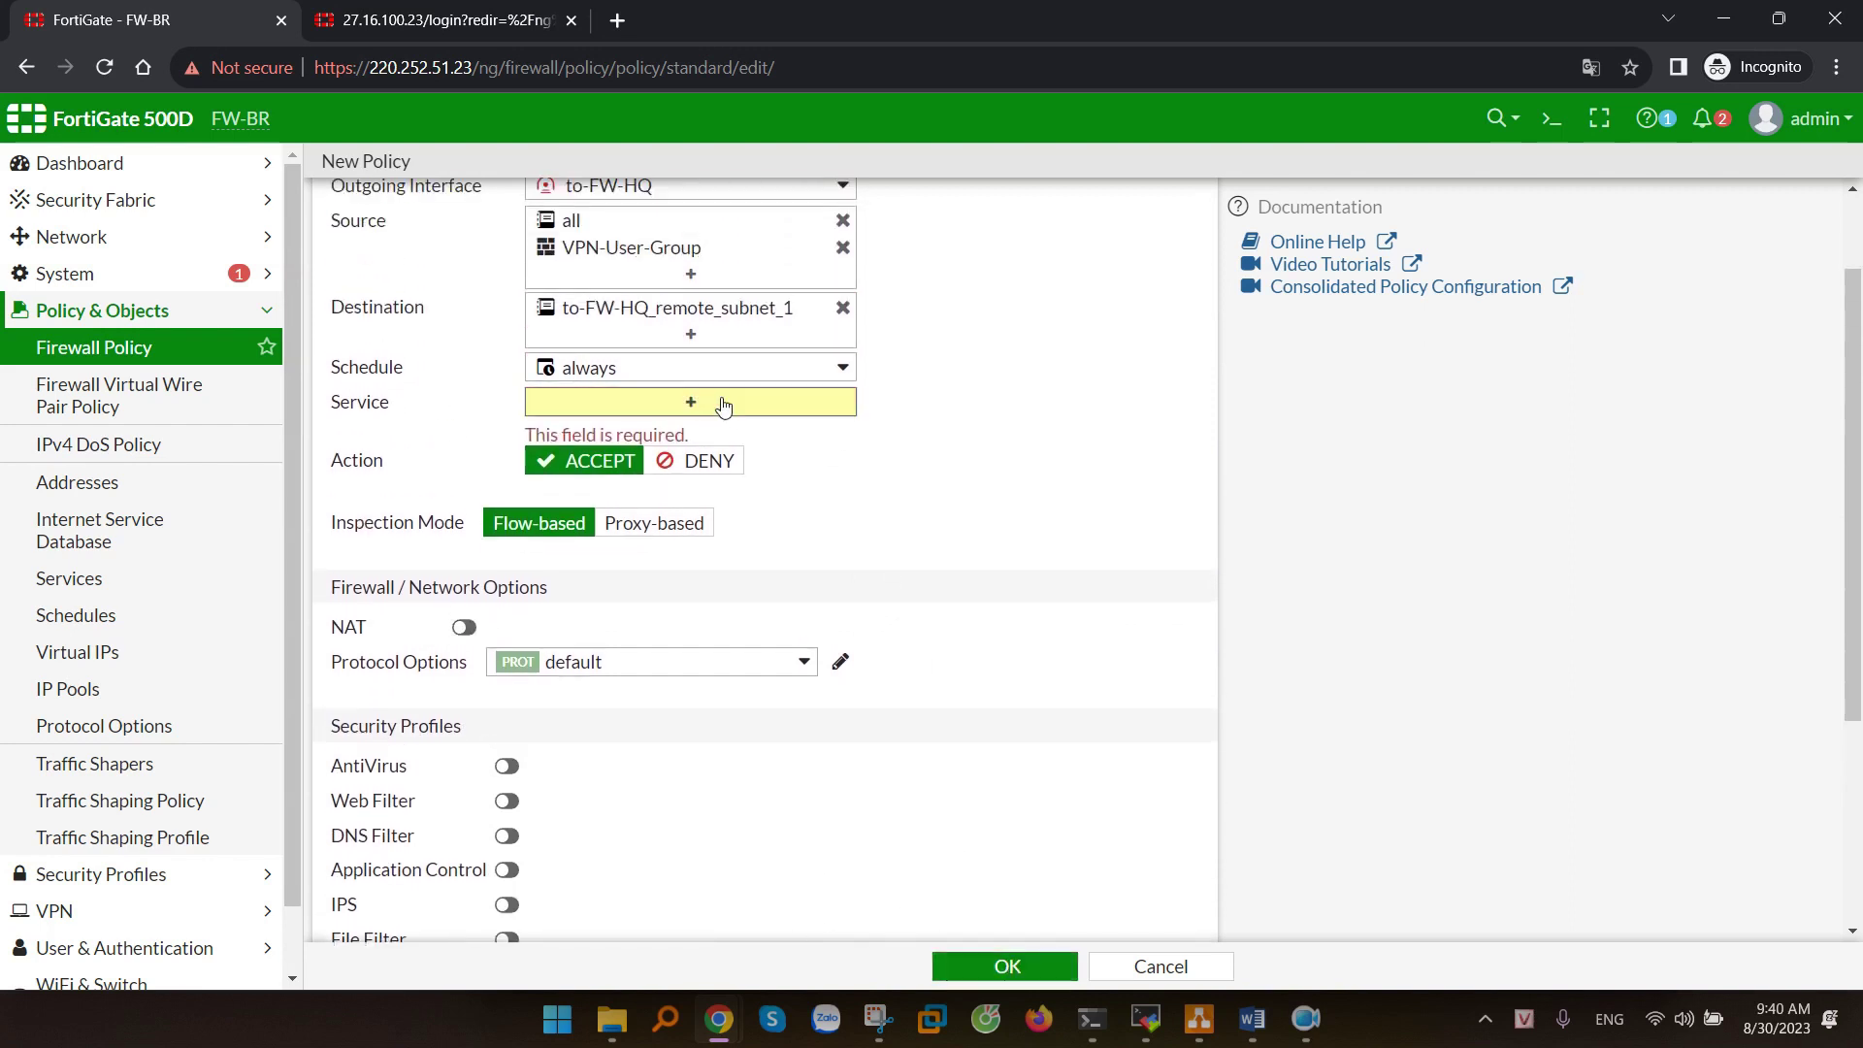
left_click(912, 347)
left_click(505, 371)
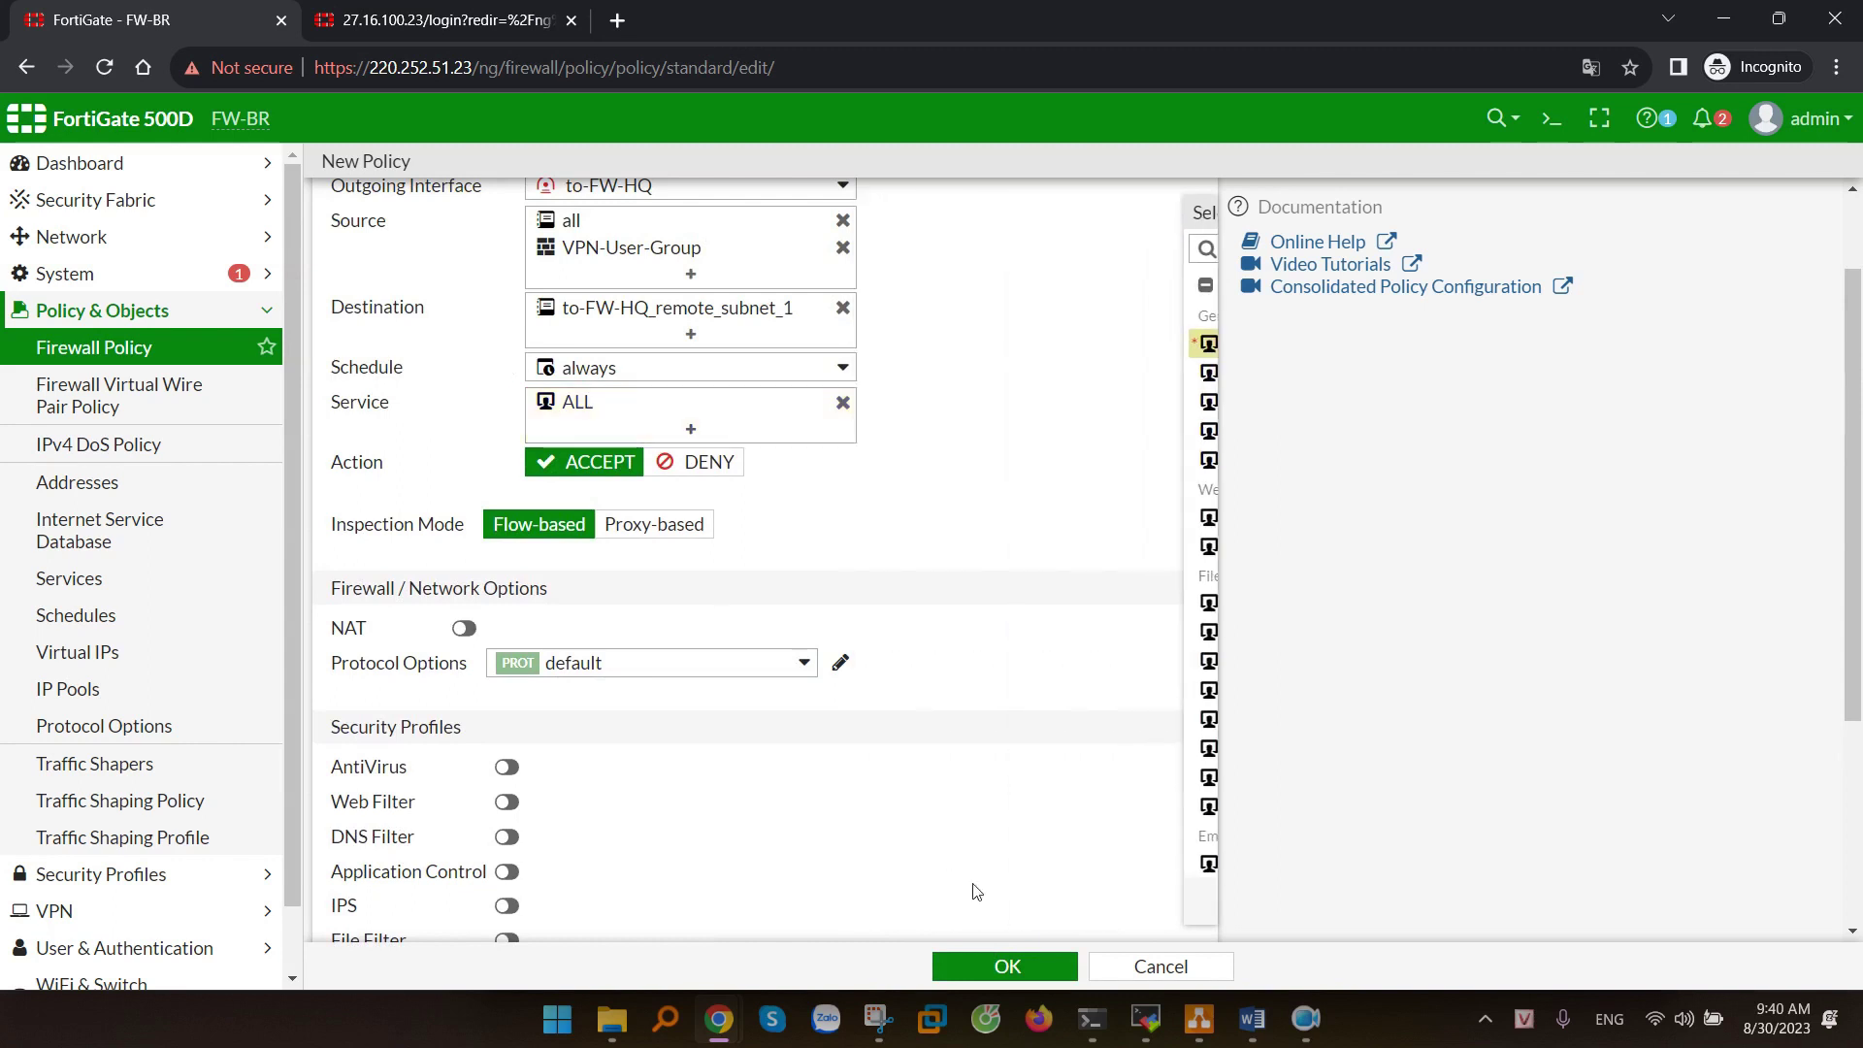
left_click(1058, 966)
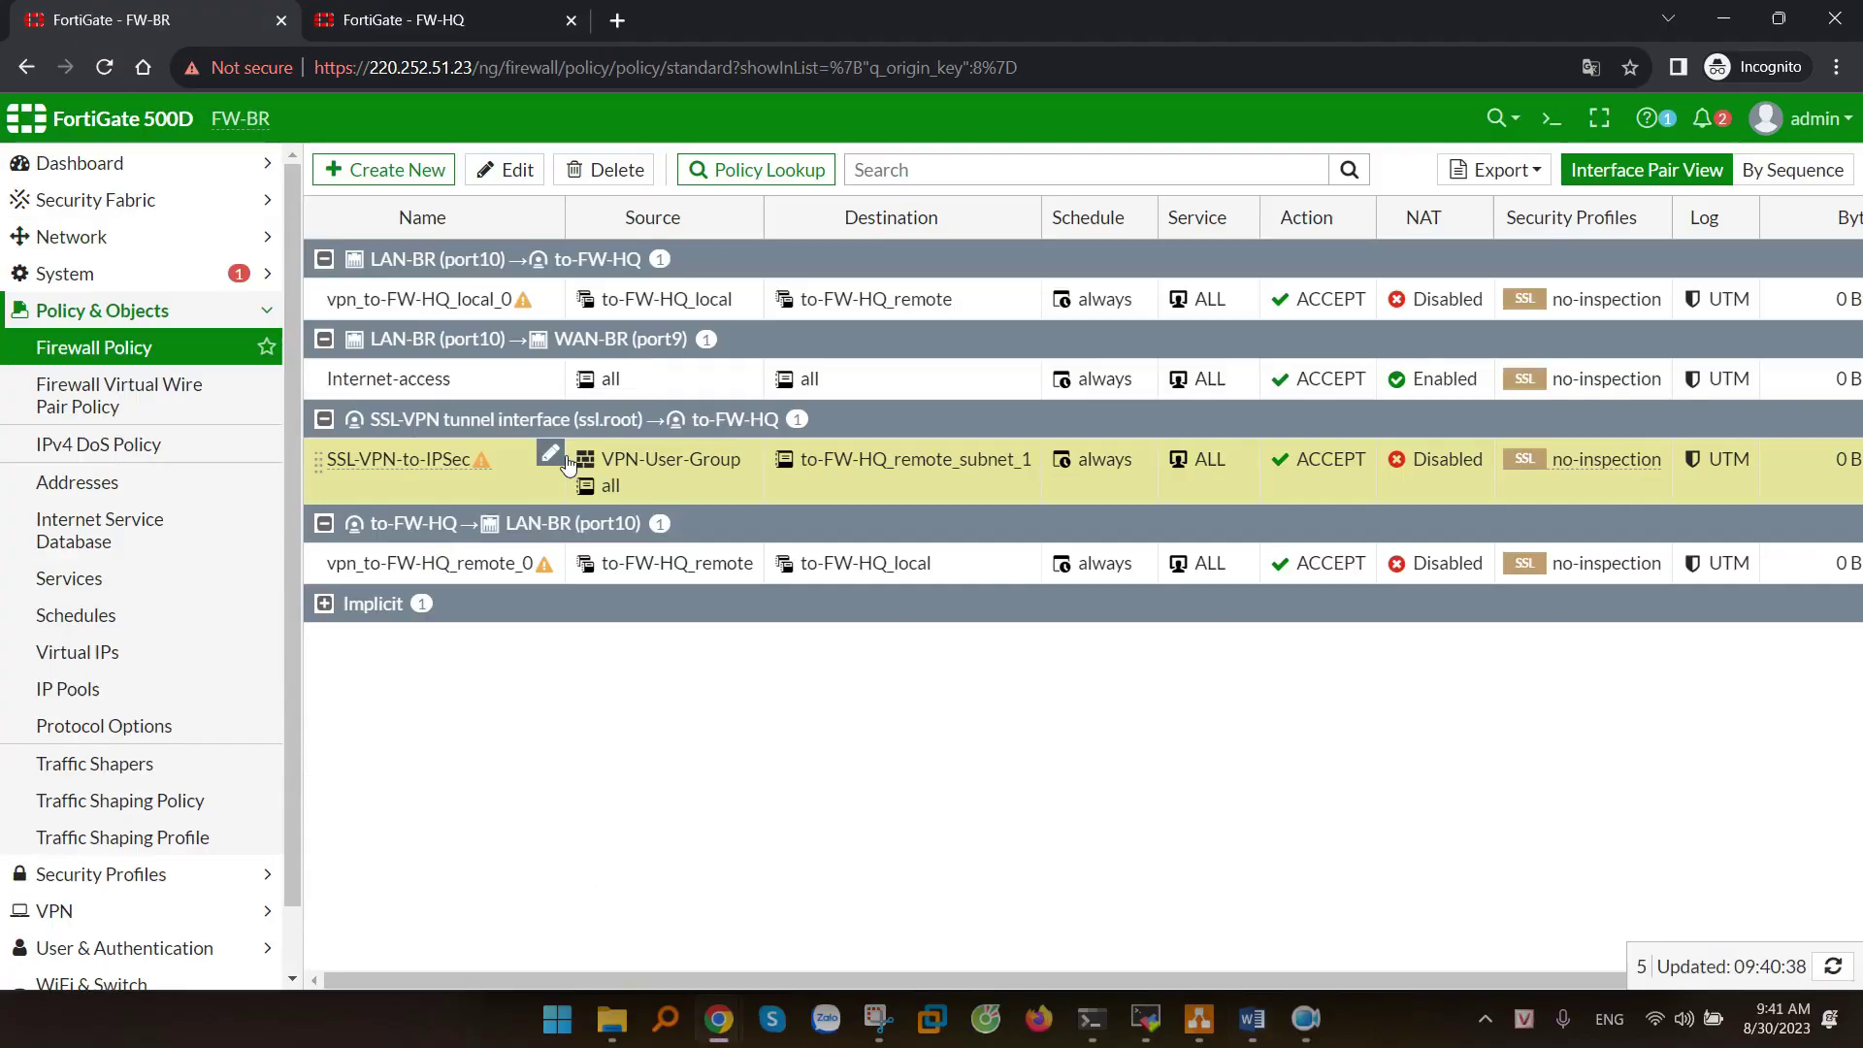
- Move to FW-HQ's interfaces list showing LAN-HQ (port10) at 192.168.10.1/24
key("ctrl+Tab")
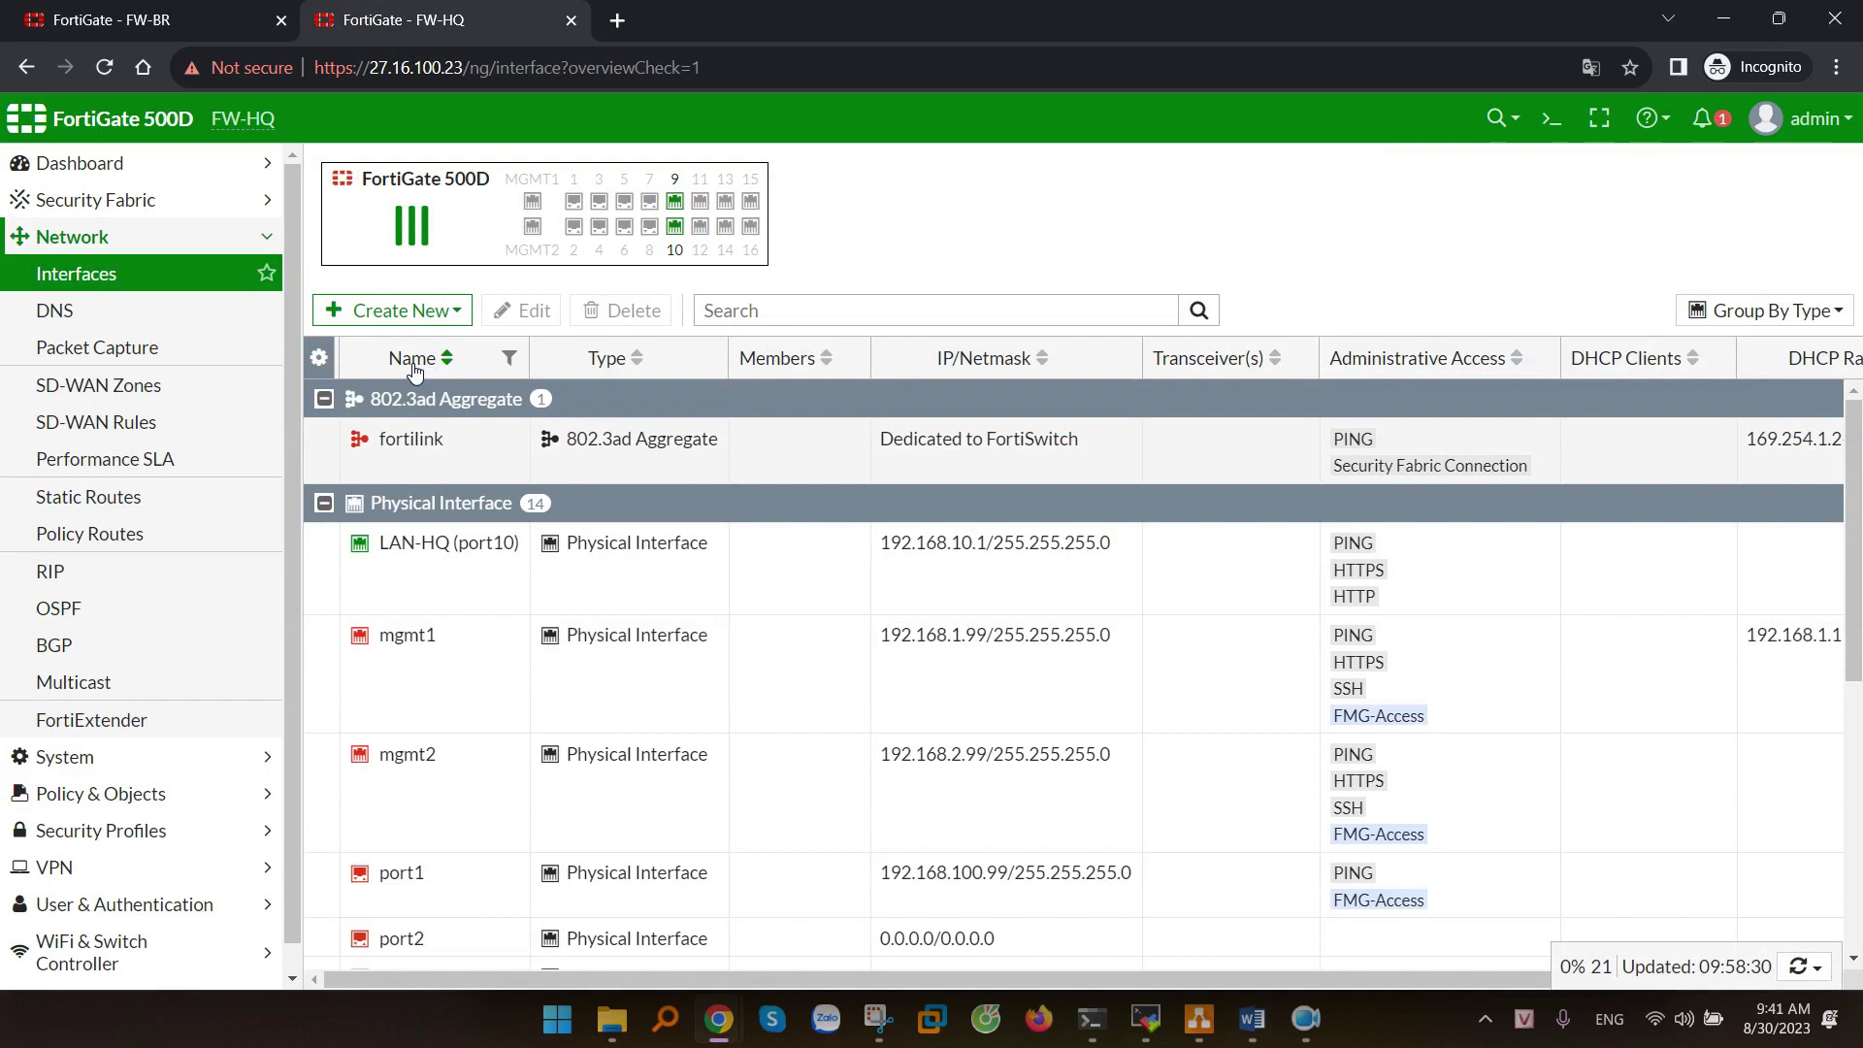
scroll(145, 834, "down", 1)
- Start a new IPsec Wizard site-to-site tunnel named to-FW-BR
left_click(55, 832)
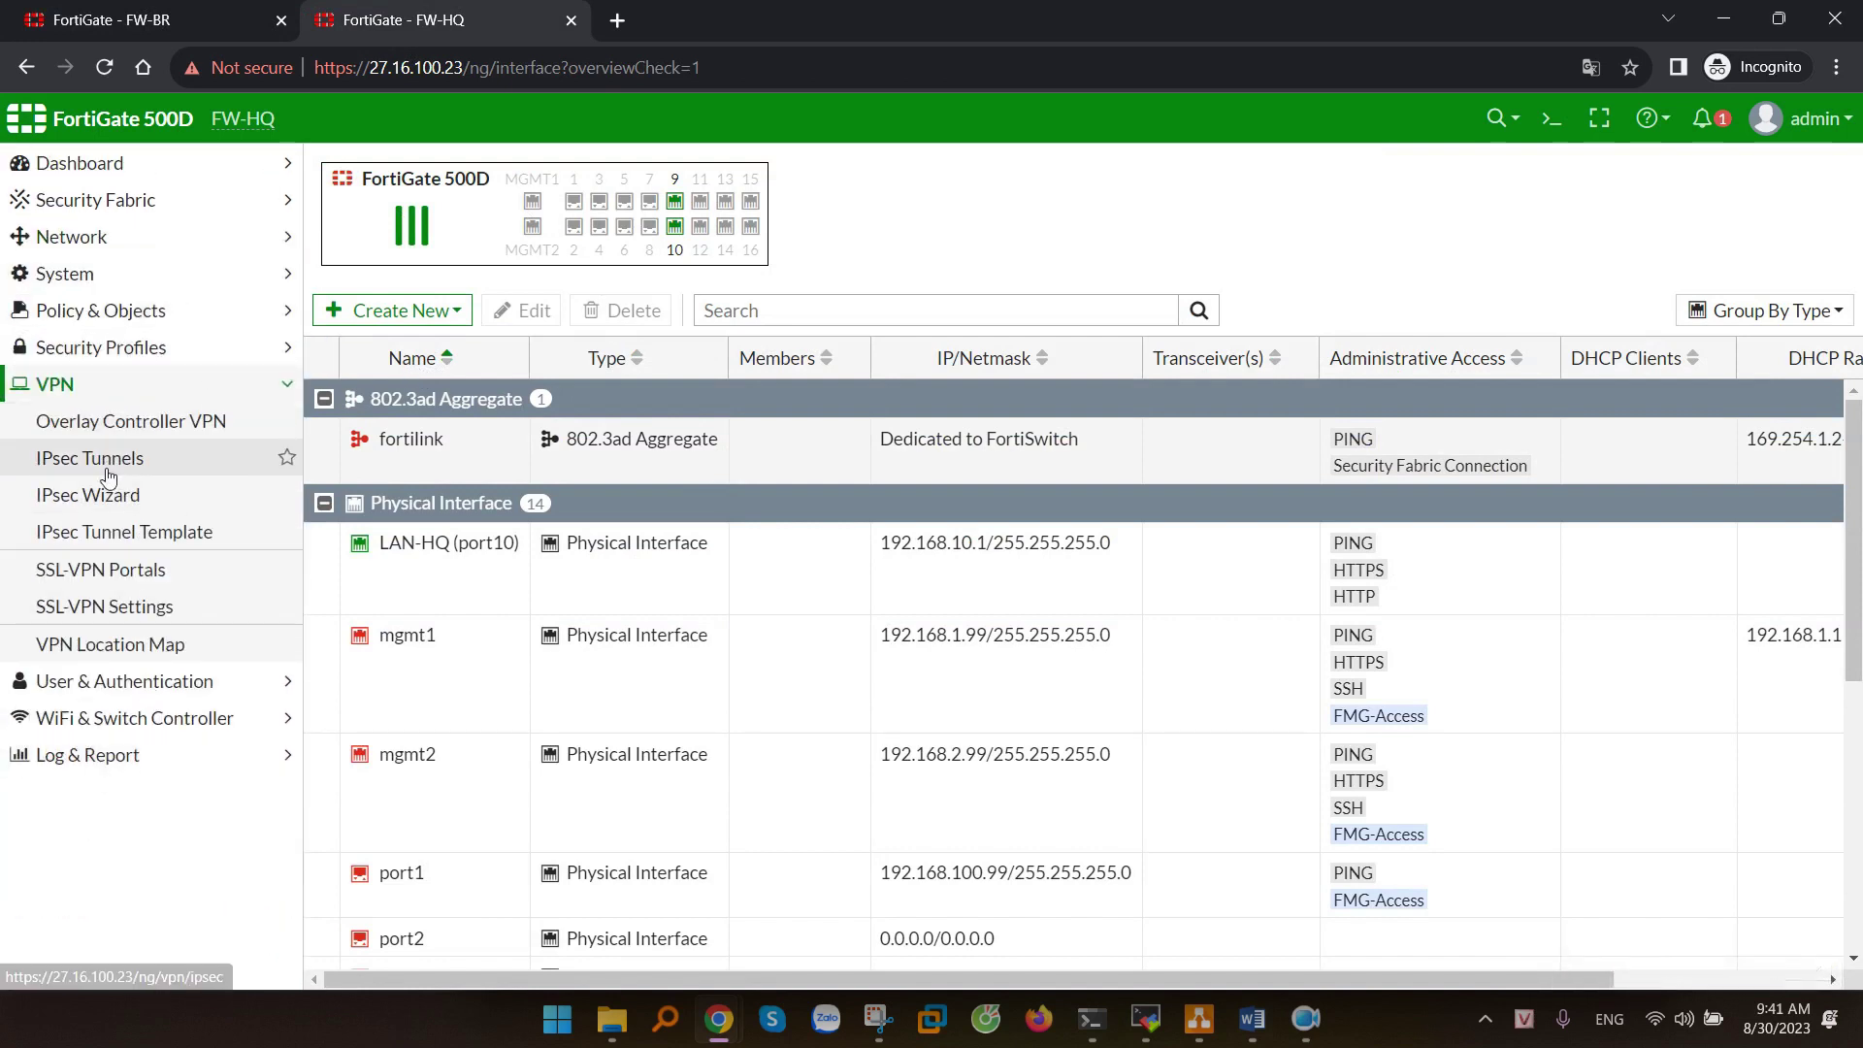
left_click(97, 495)
left_click(562, 260)
type("to-FW-BR")
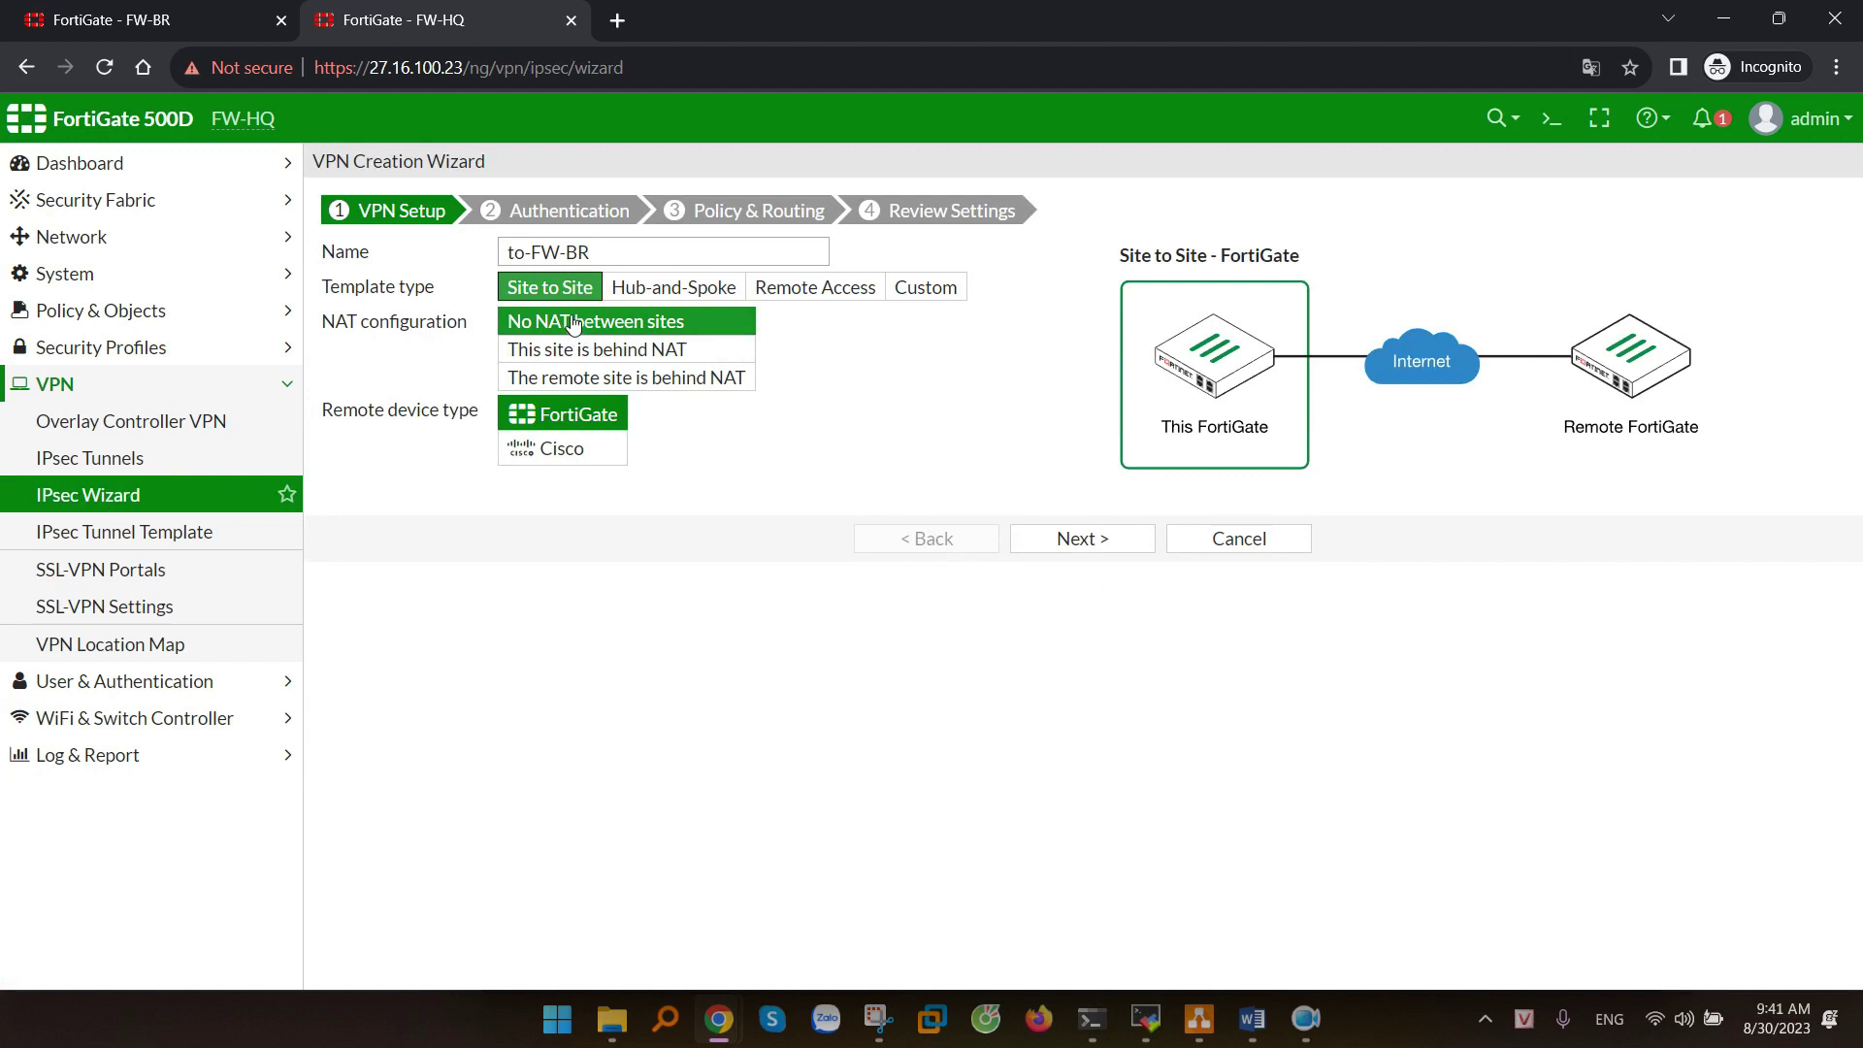
left_click(1024, 542)
- Set remote IP 220.252.51.23 from the diagram, interface WAN-HQ (port9), and a pre-shared key
left_click(571, 297)
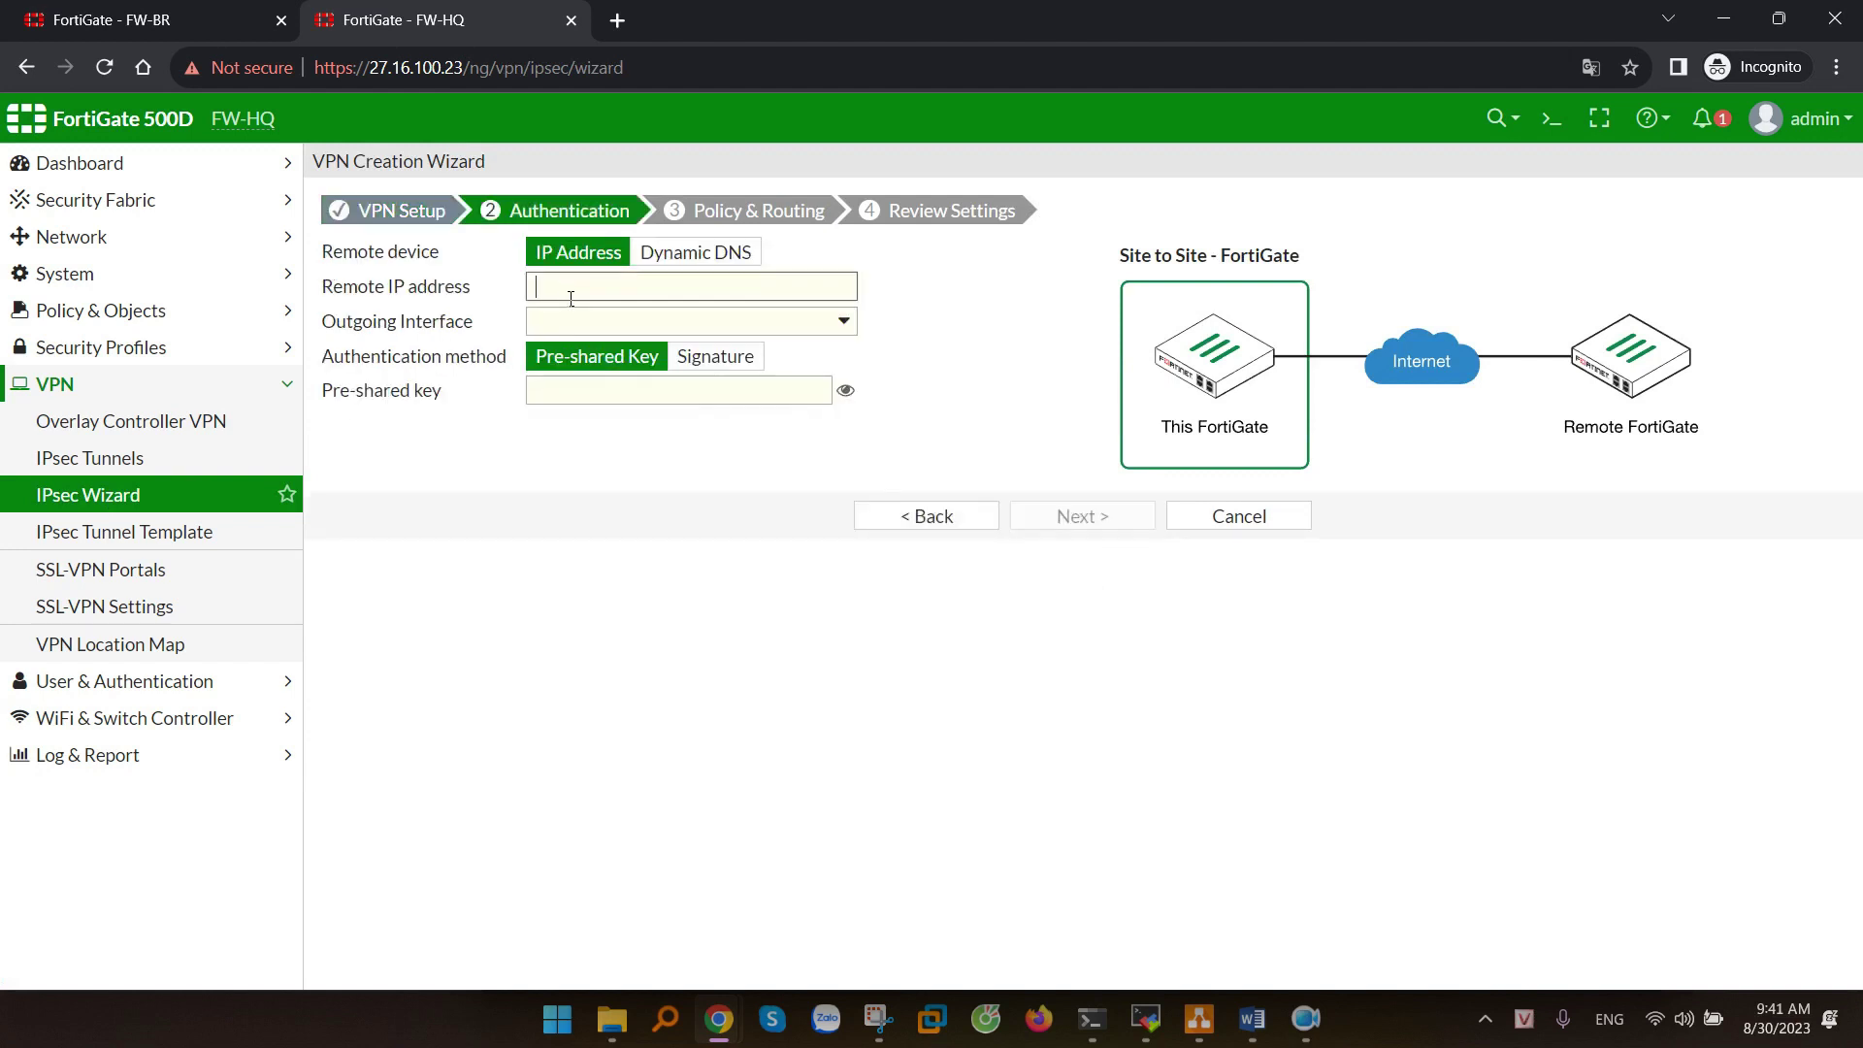
left_click(1204, 1025)
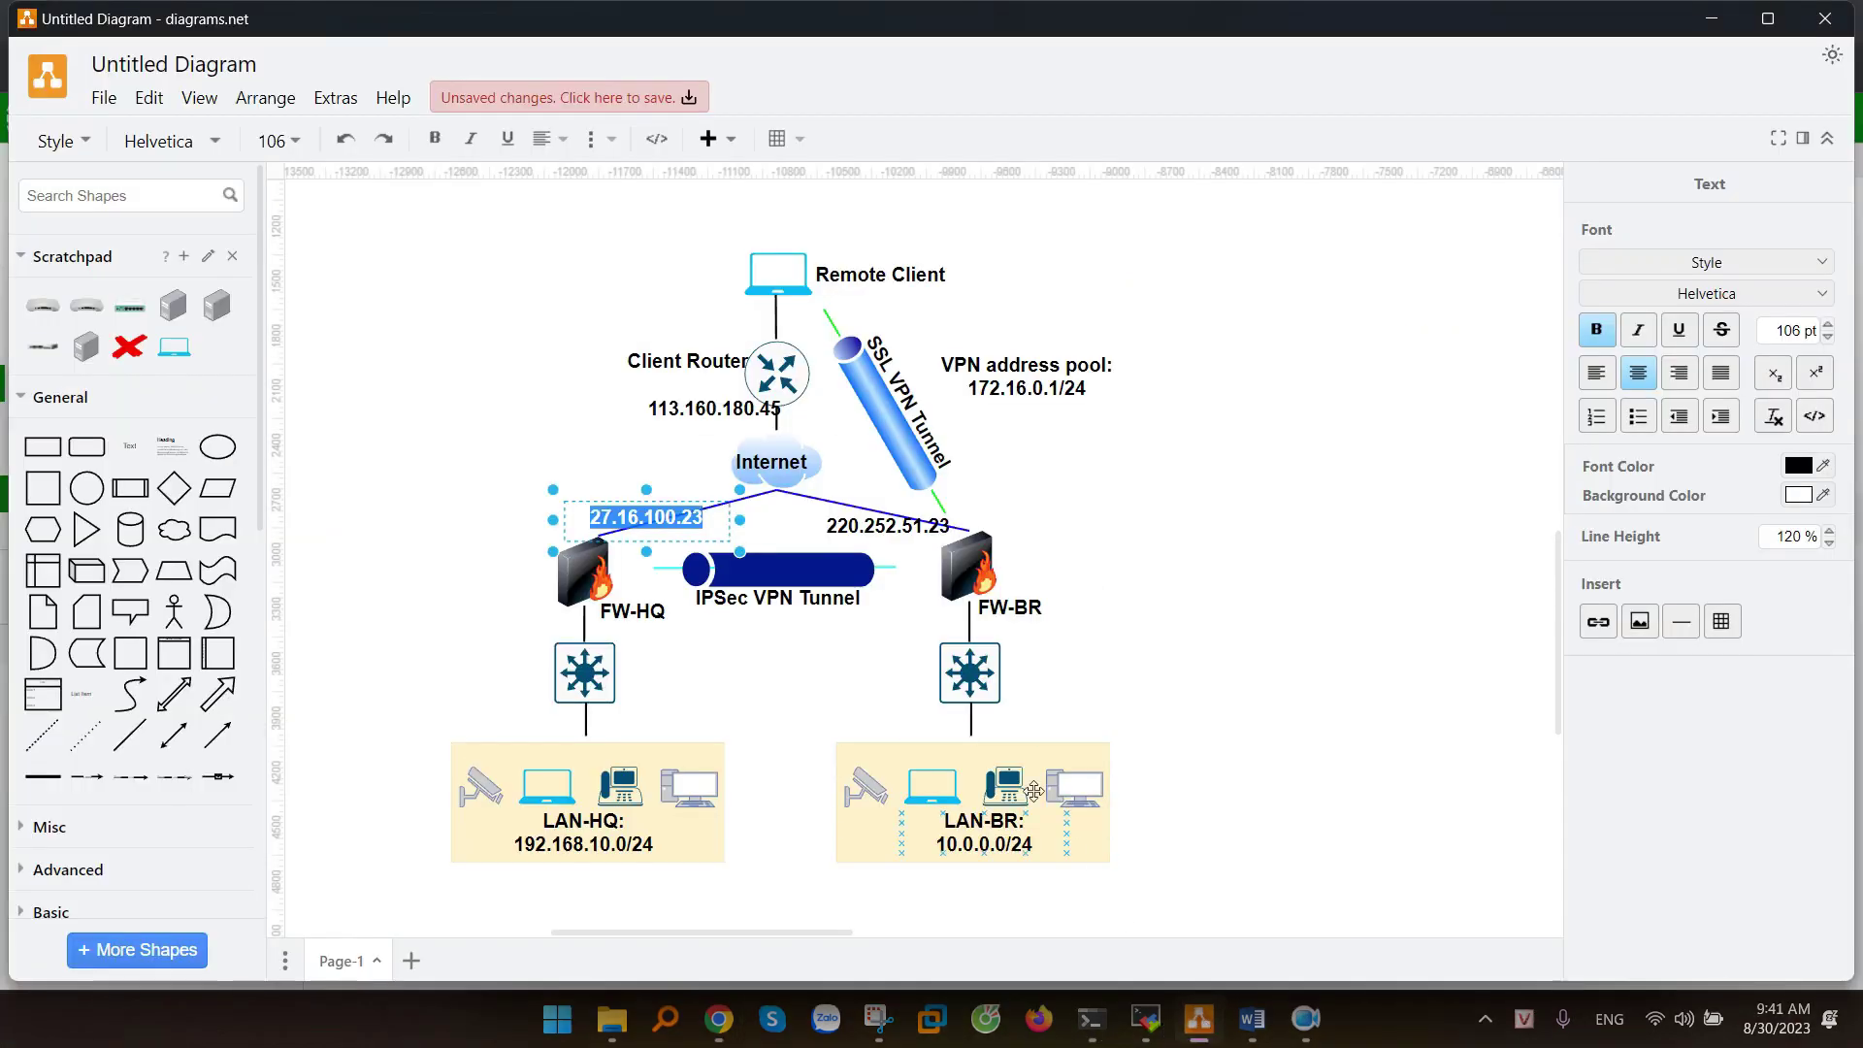
double_click(874, 531)
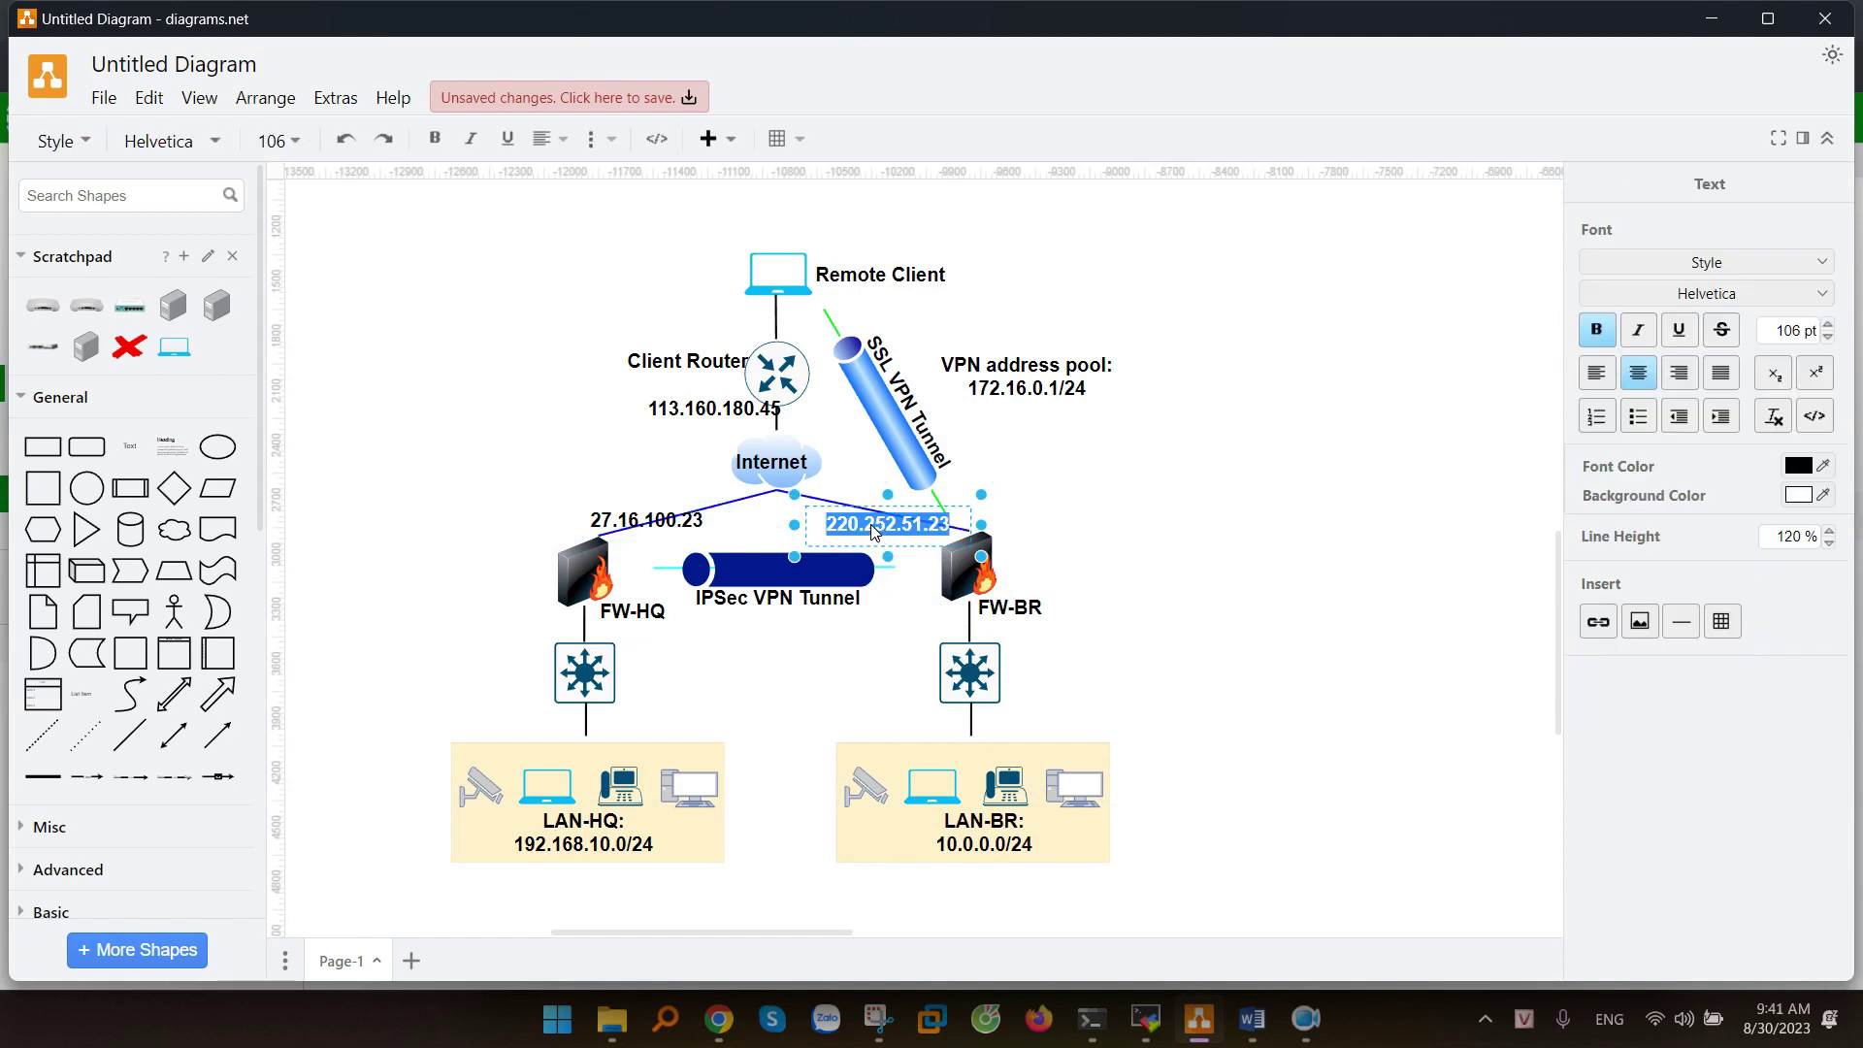
key("ctrl+c")
key("alt+Tab")
key("ctrl+v")
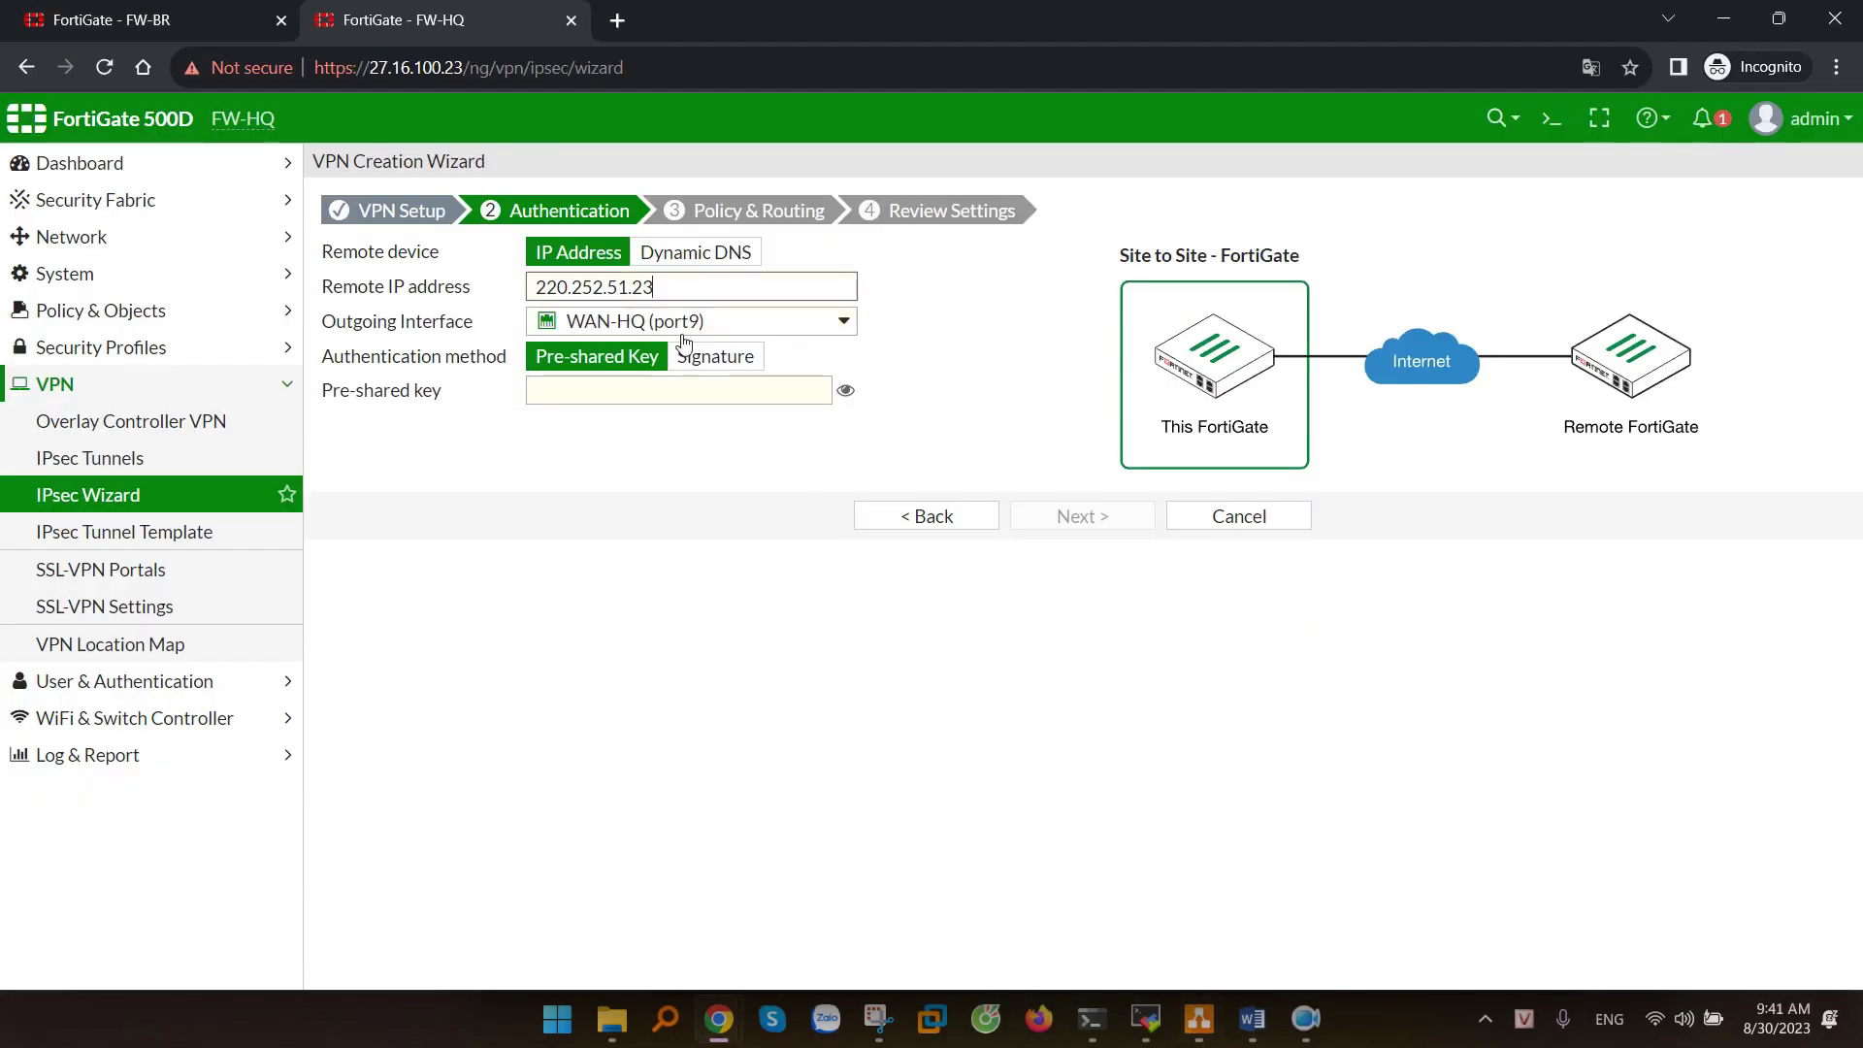
left_click(597, 395)
type("123456")
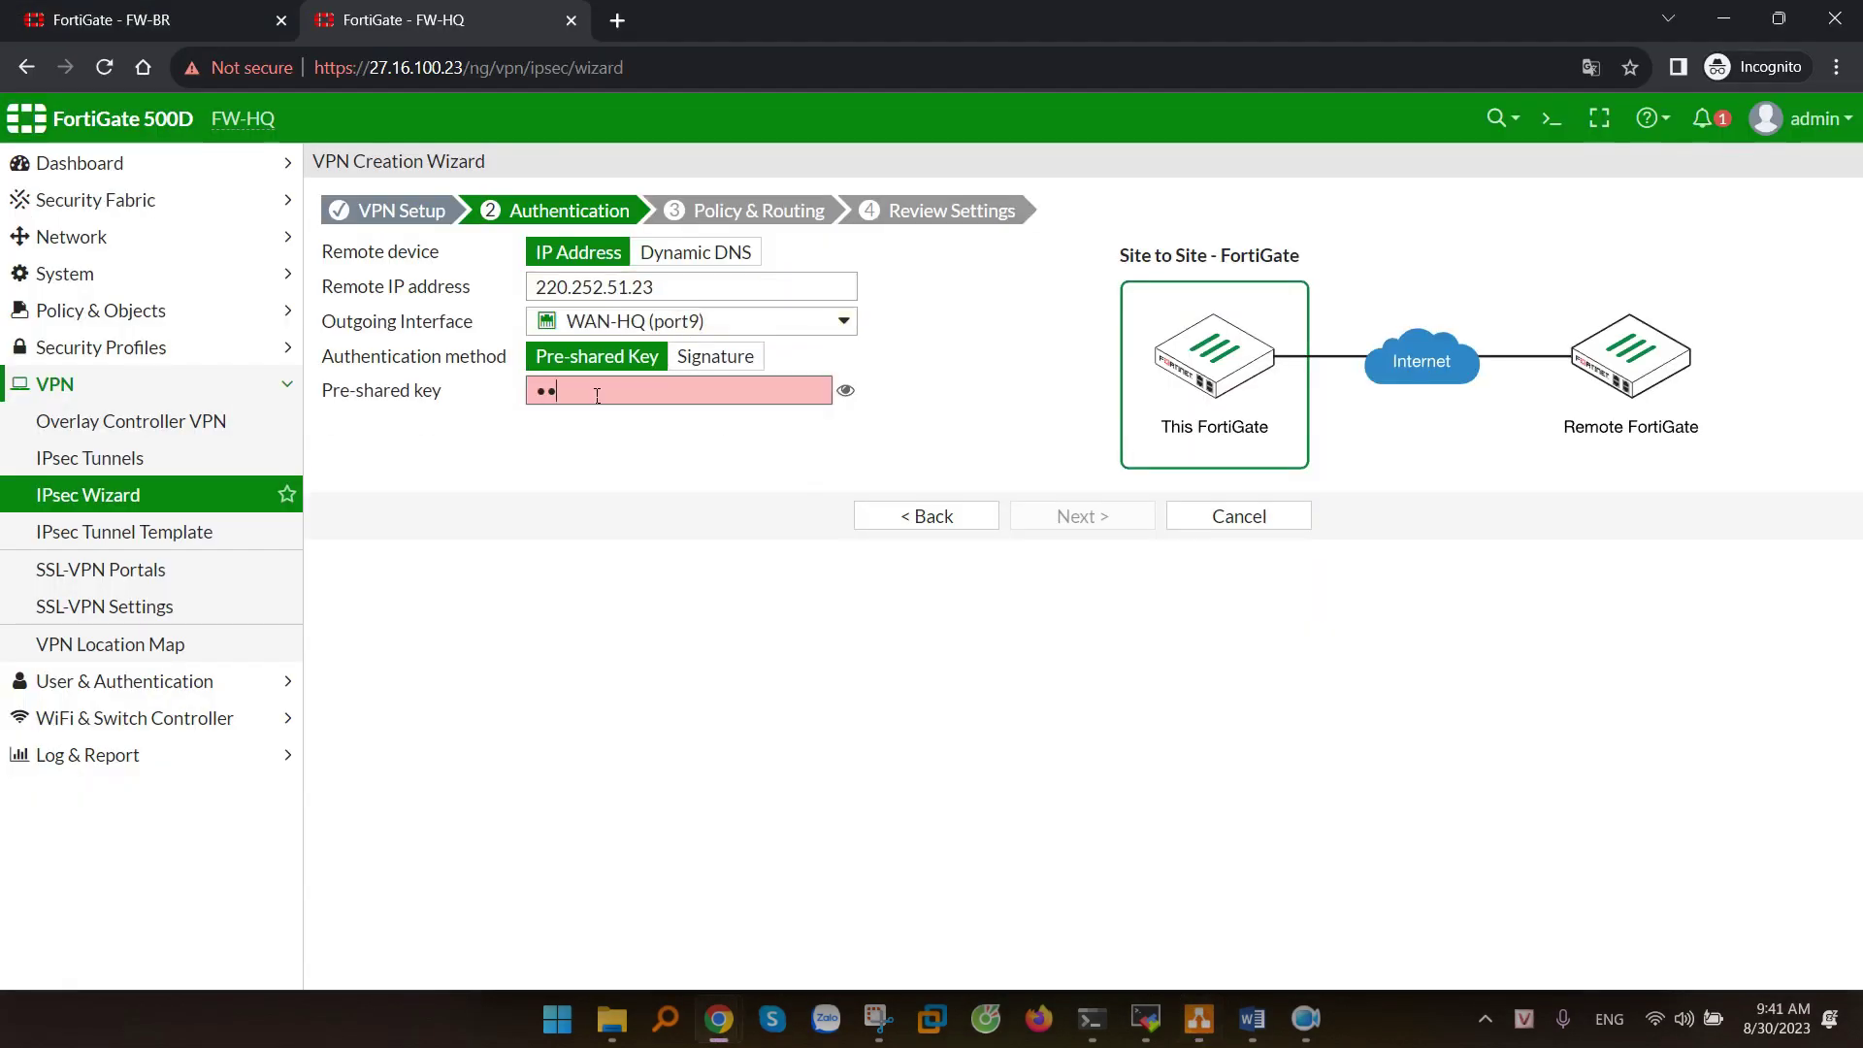
type("789")
left_click(667, 444)
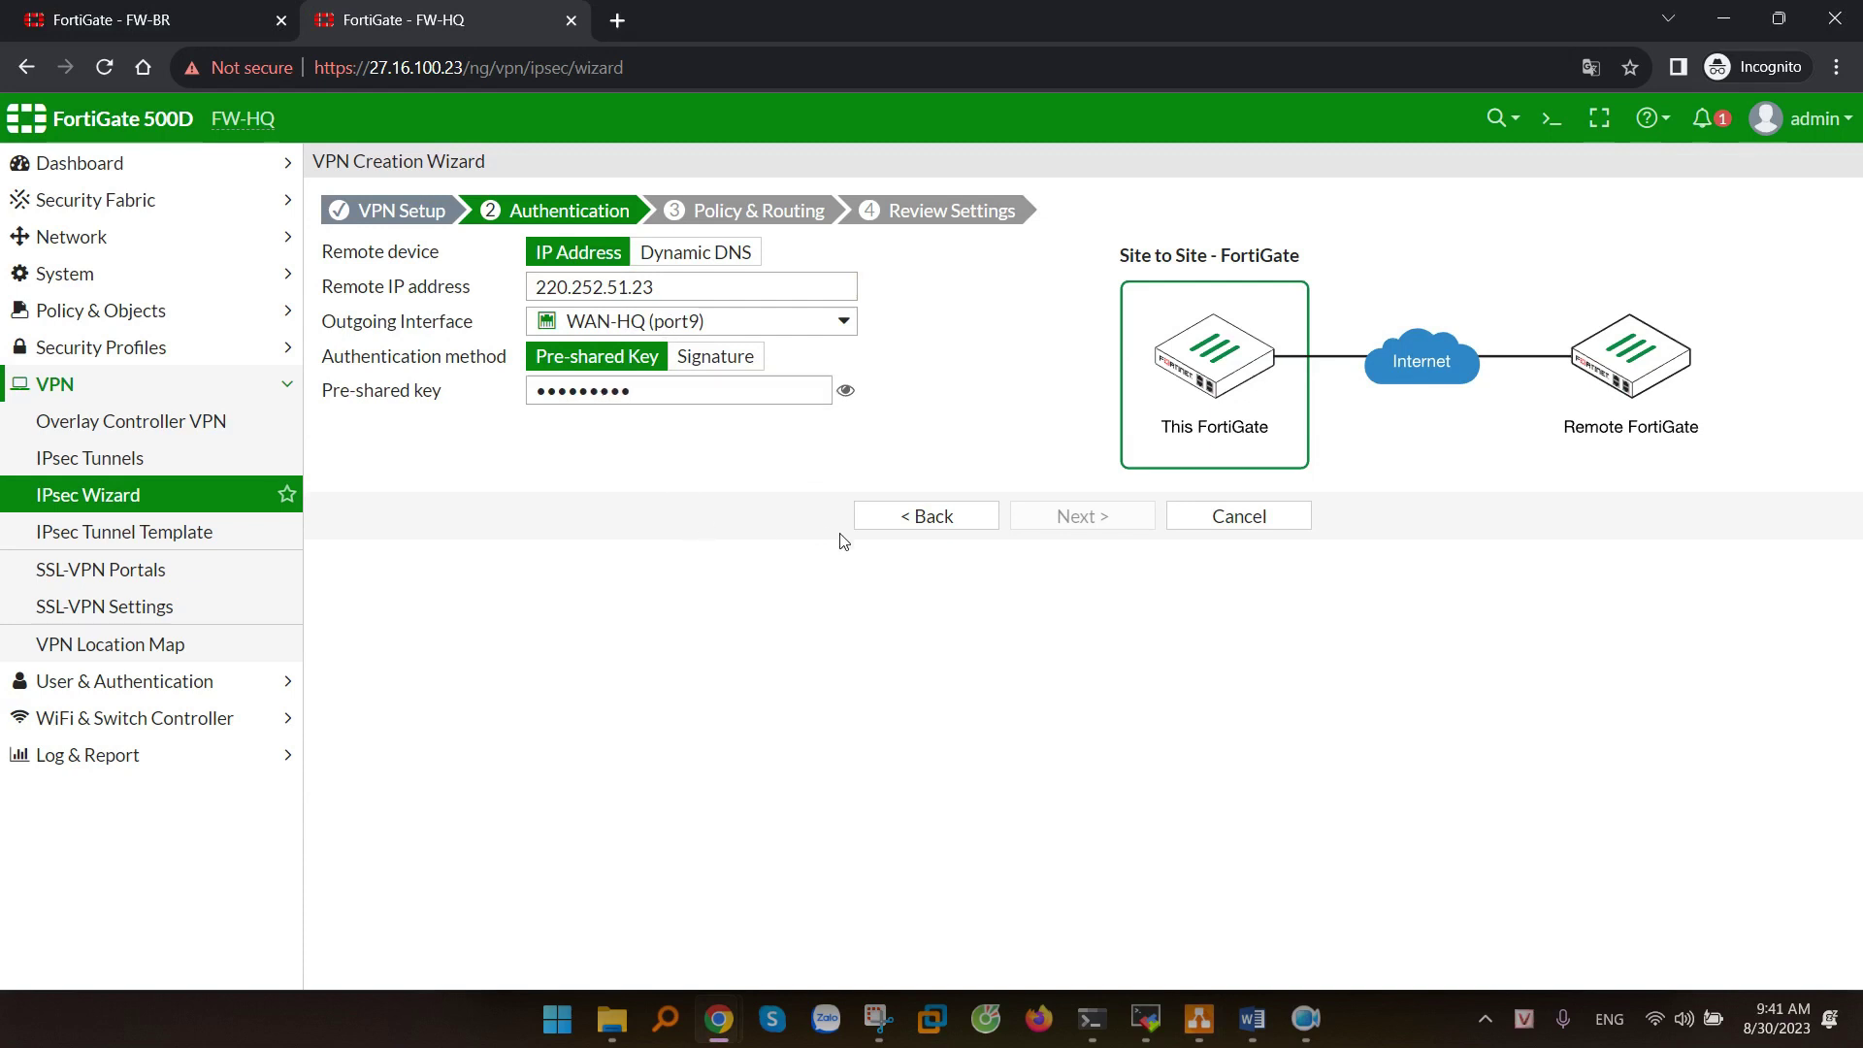
left_click(1112, 525)
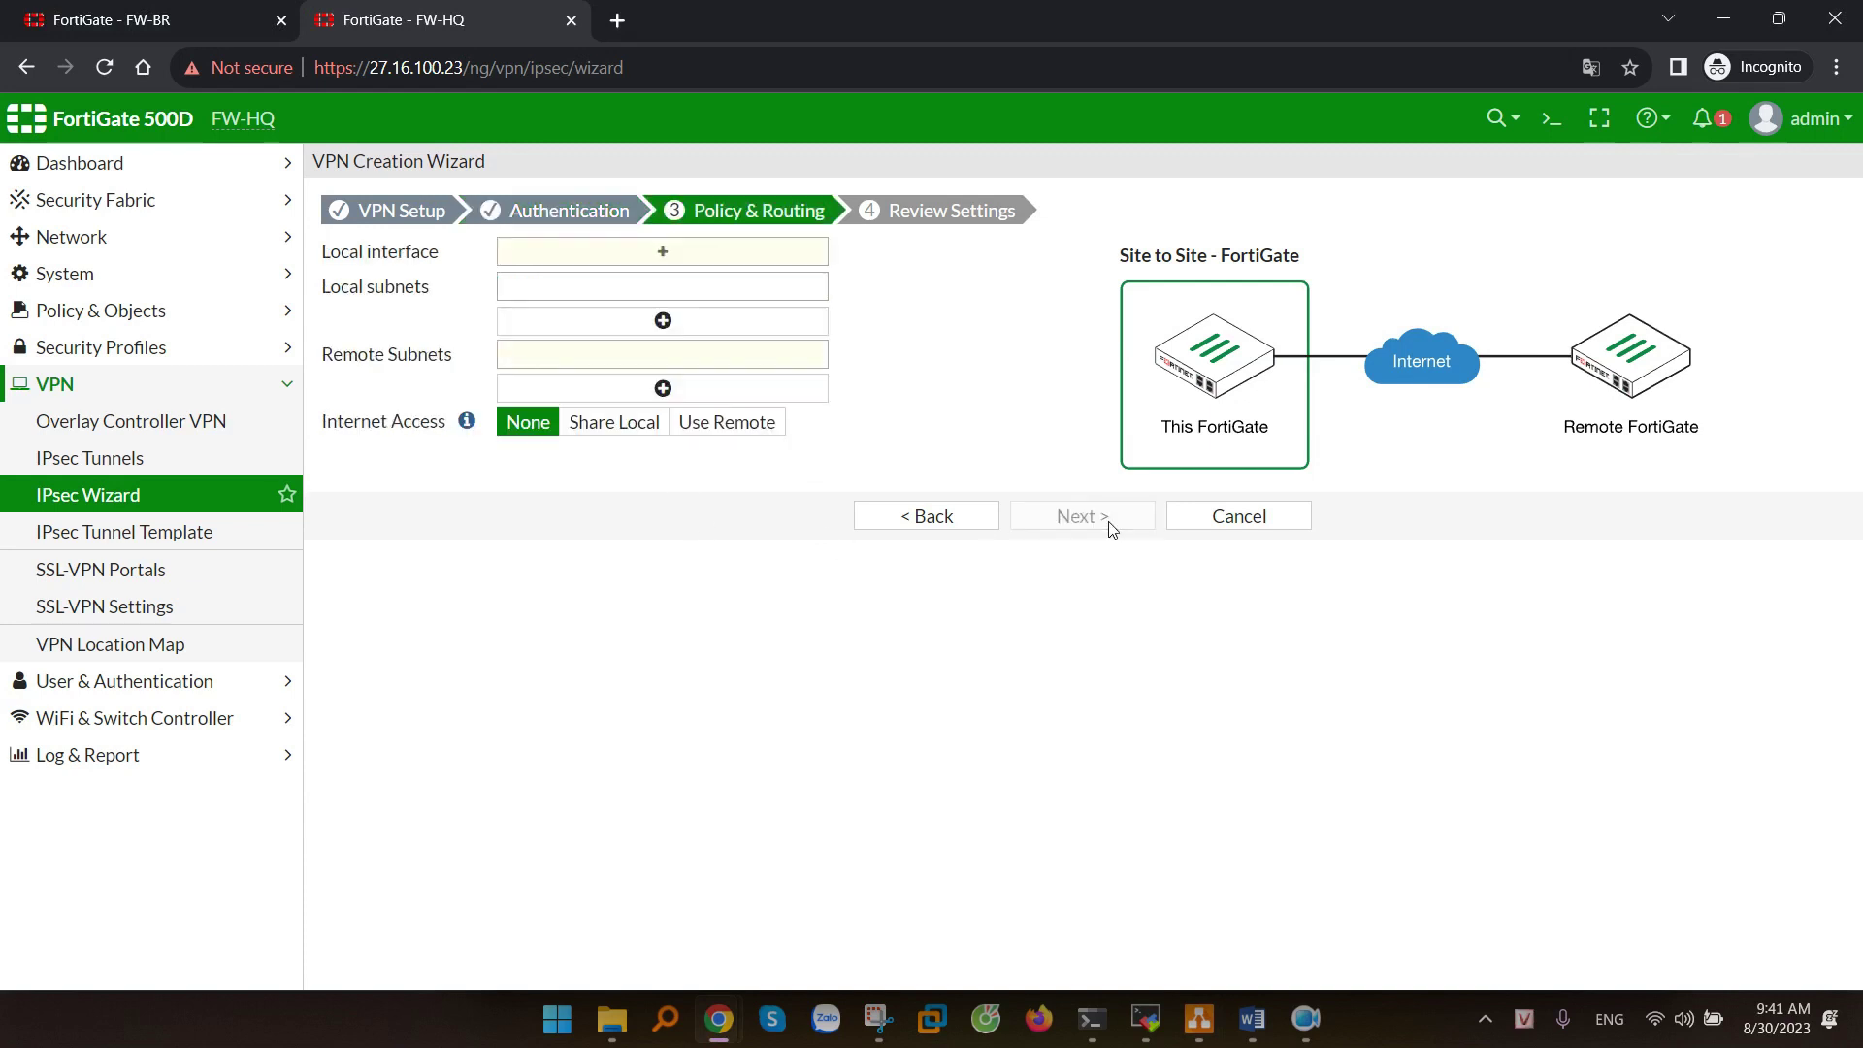
- Set local interface LAN-HQ (port10) with local subnet 192.168.10.0/24
left_click(640, 252)
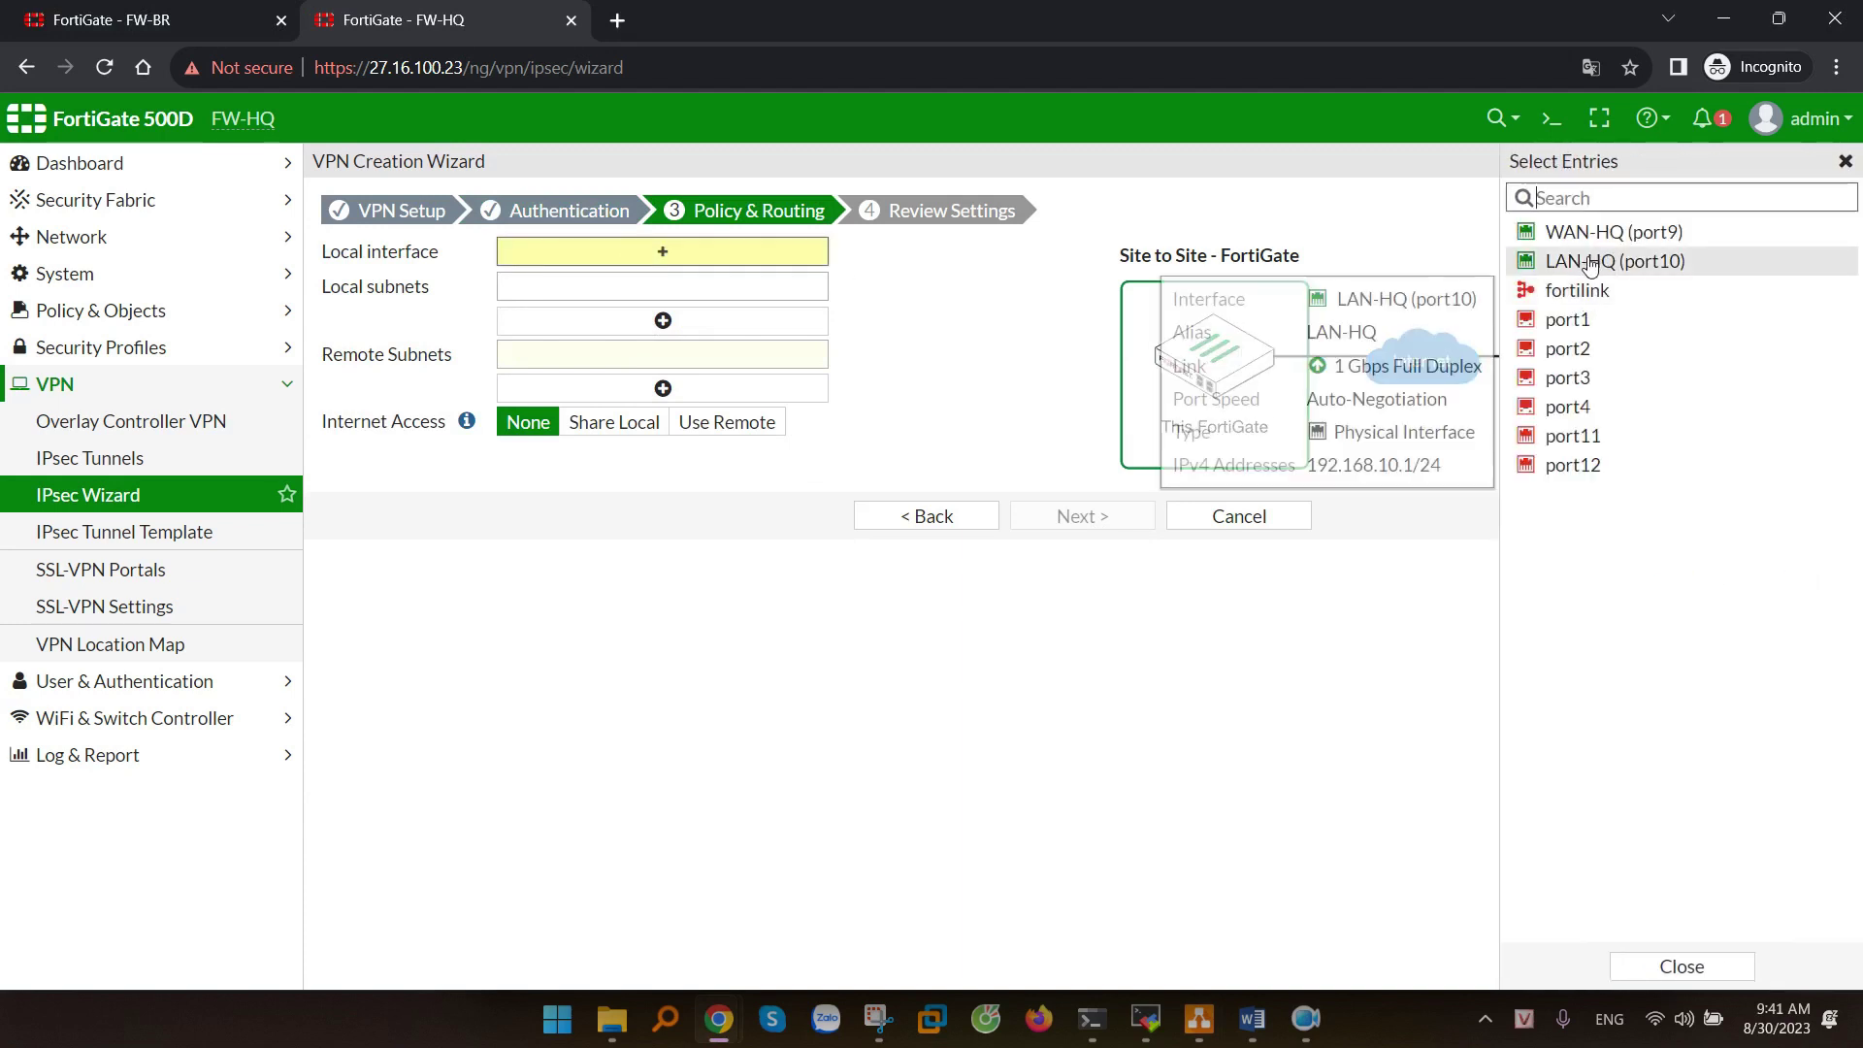
left_click(1588, 262)
left_click(893, 366)
left_click(1022, 378)
- Add remote subnets 10.0.0.0/24 and 172.16.0.0/24, checked against the network diagram
left_click(543, 386)
key("alt+Tab")
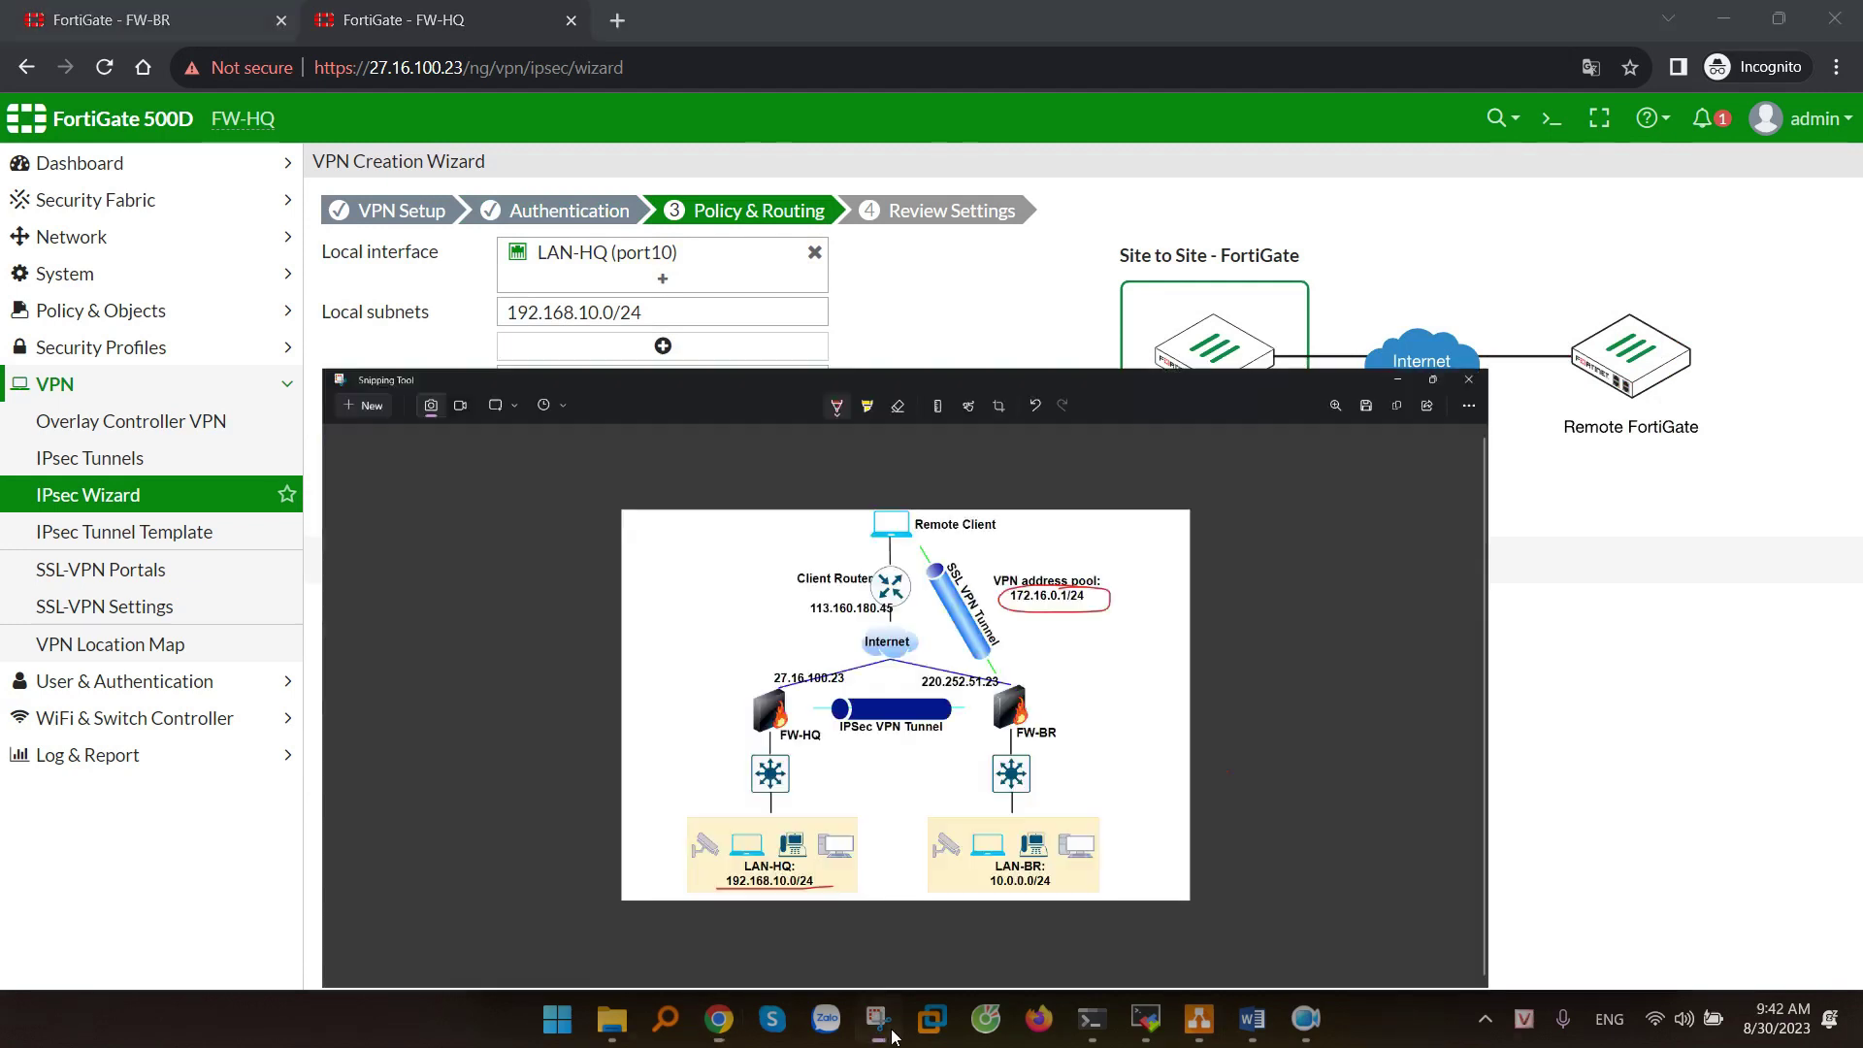
mouse_move(1165, 801)
left_mouse_down()
mouse_move(1065, 811)
mouse_move(1170, 813)
mouse_move(1153, 800)
left_mouse_up()
mouse_move(1237, 364)
left_mouse_down()
mouse_move(1116, 402)
mouse_move(1158, 361)
left_mouse_up()
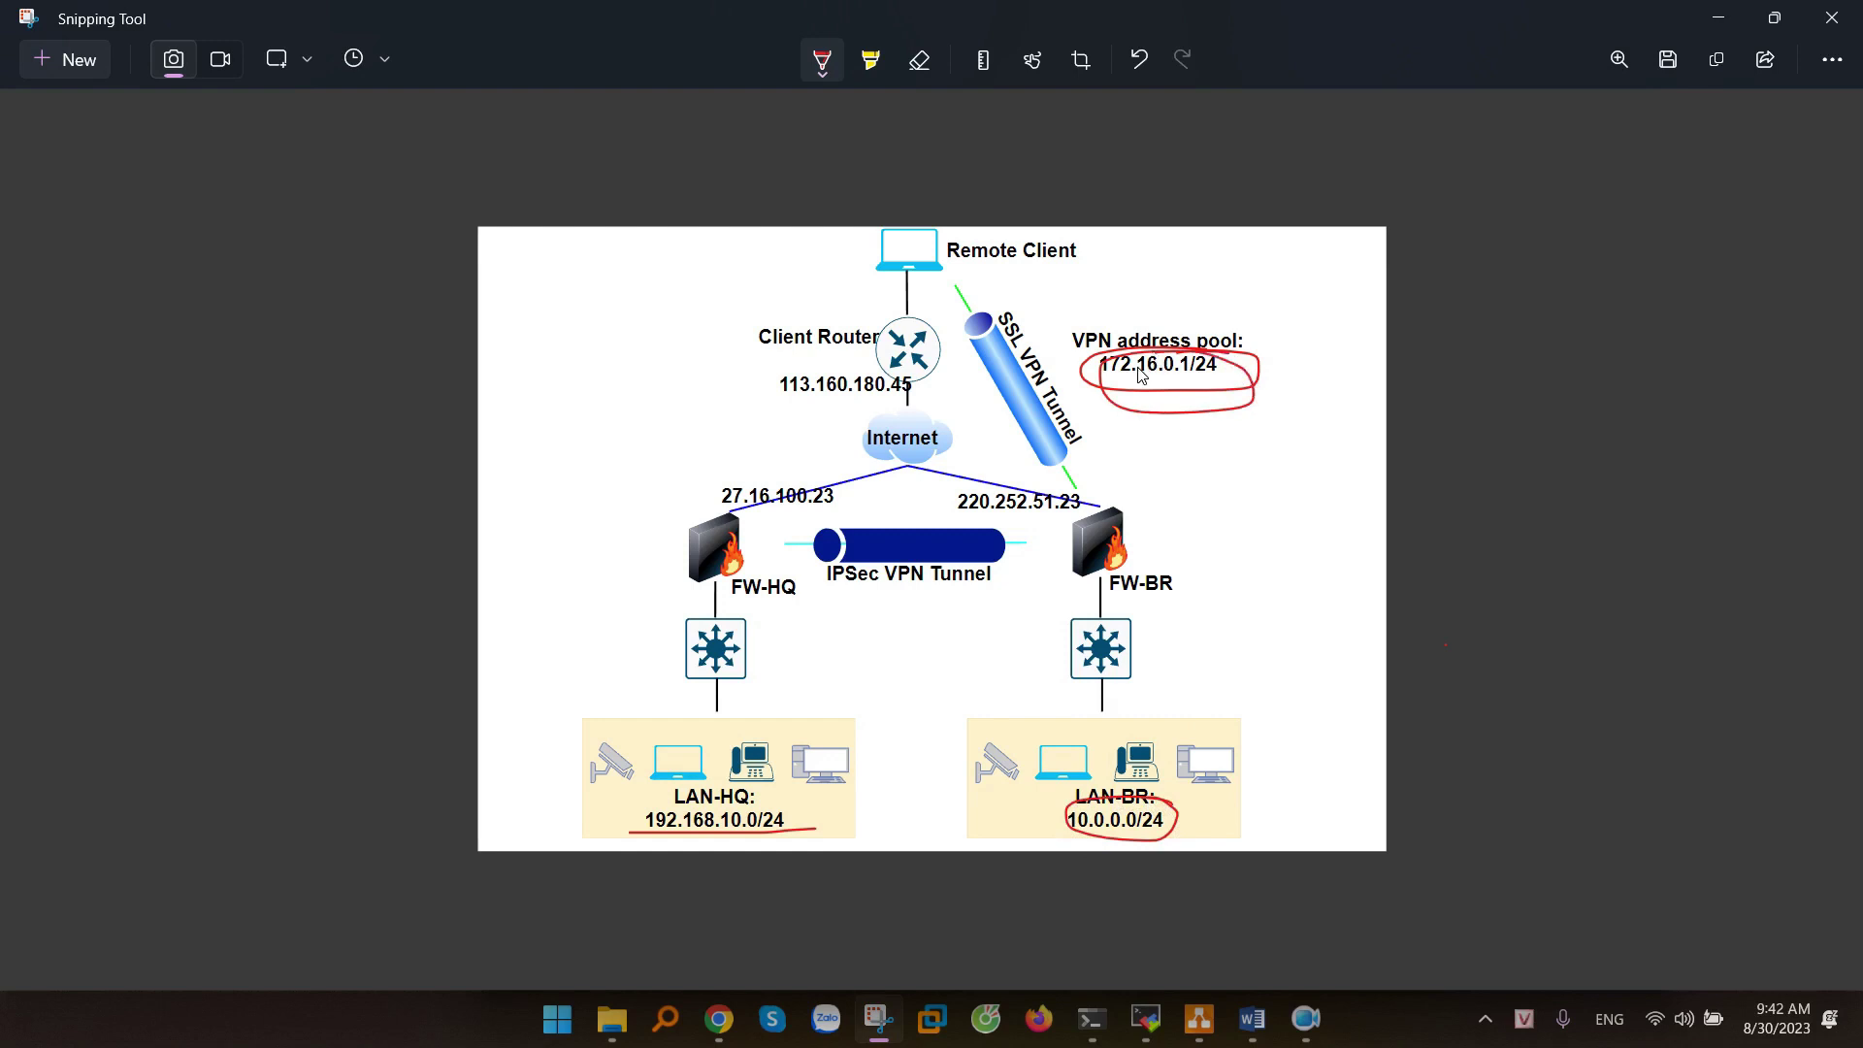
left_click(1718, 18)
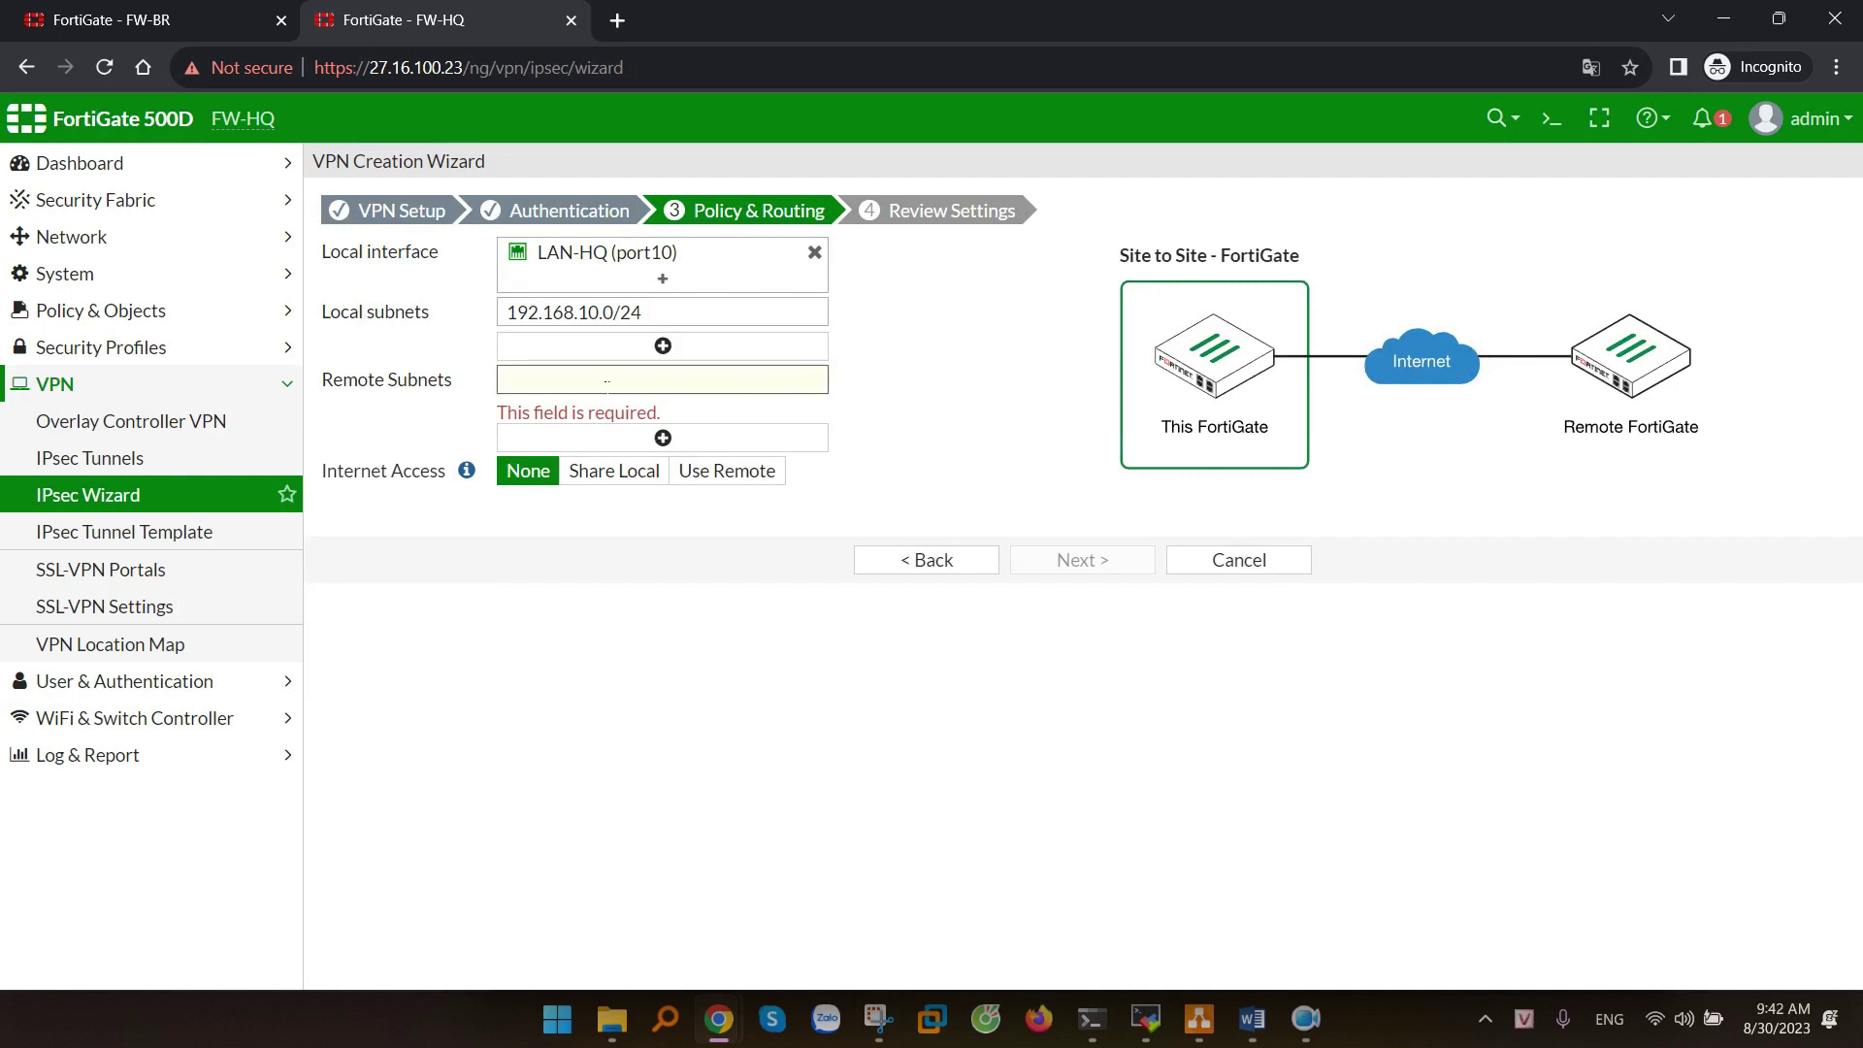
type("10.0.0.0/24")
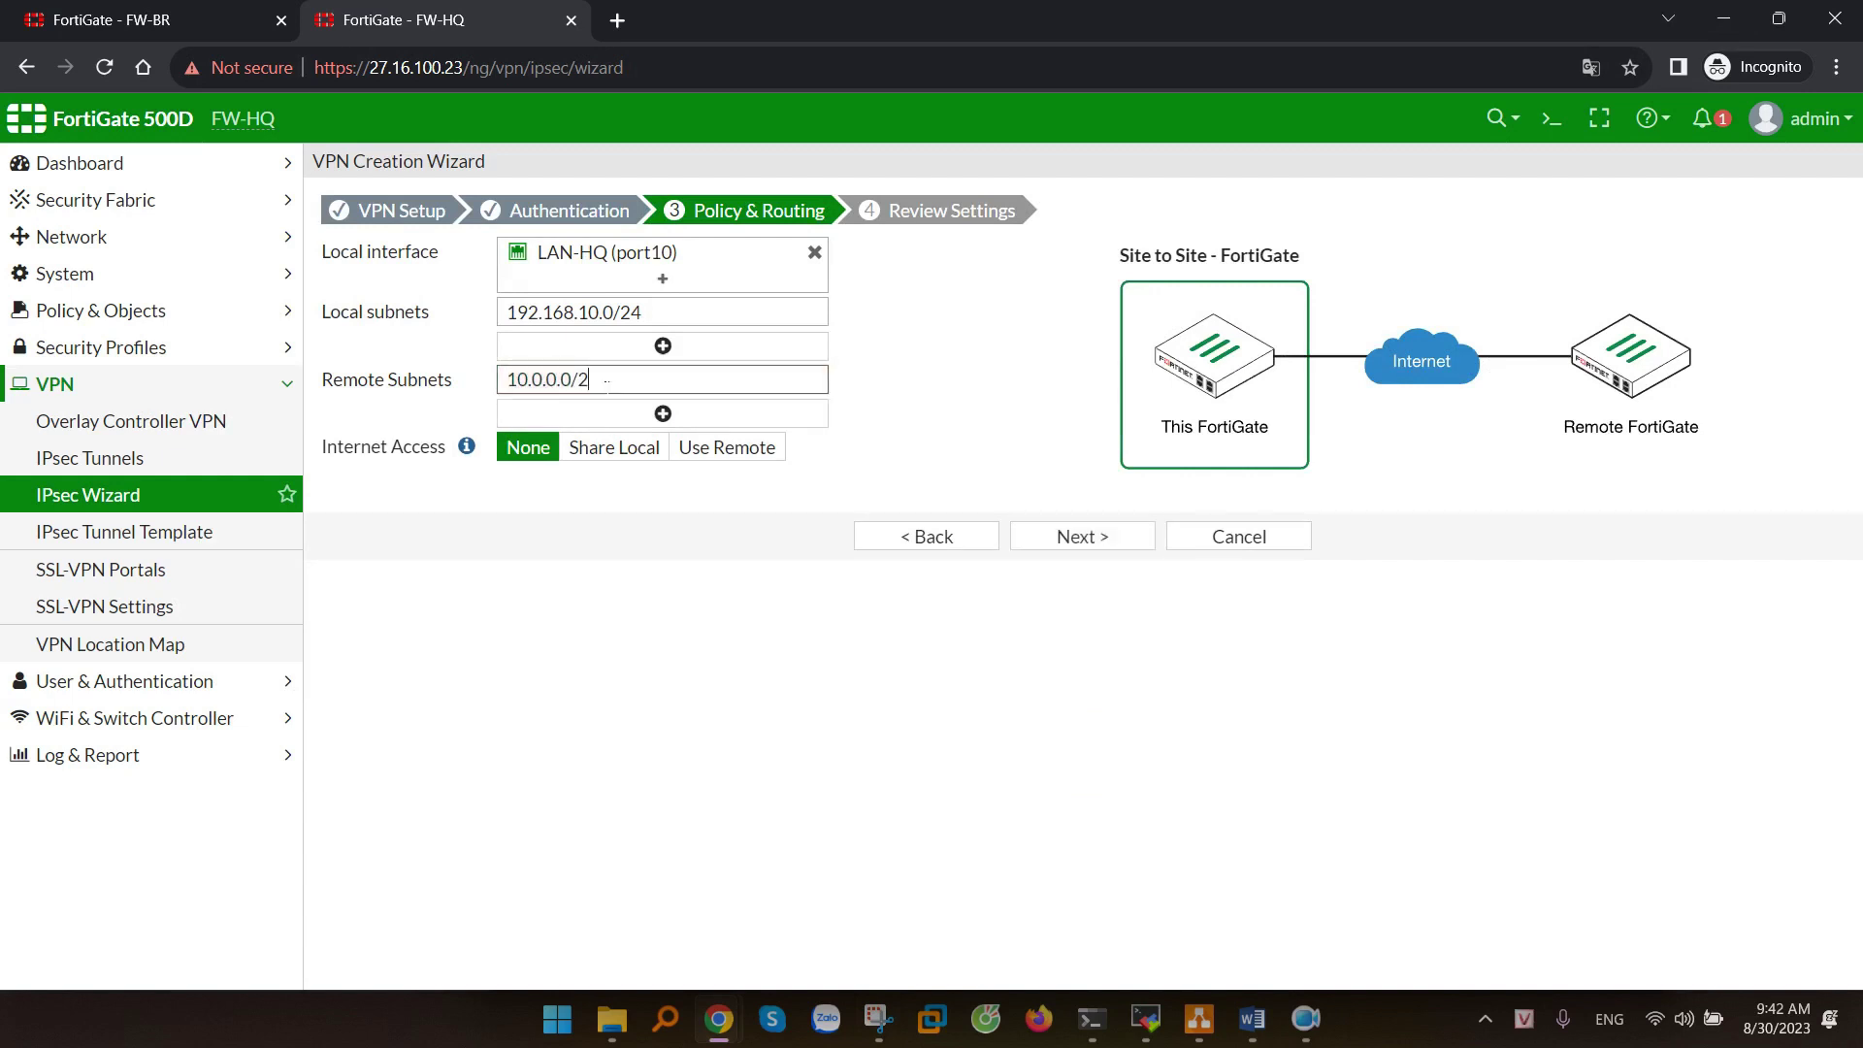
left_click(663, 413)
type("1")
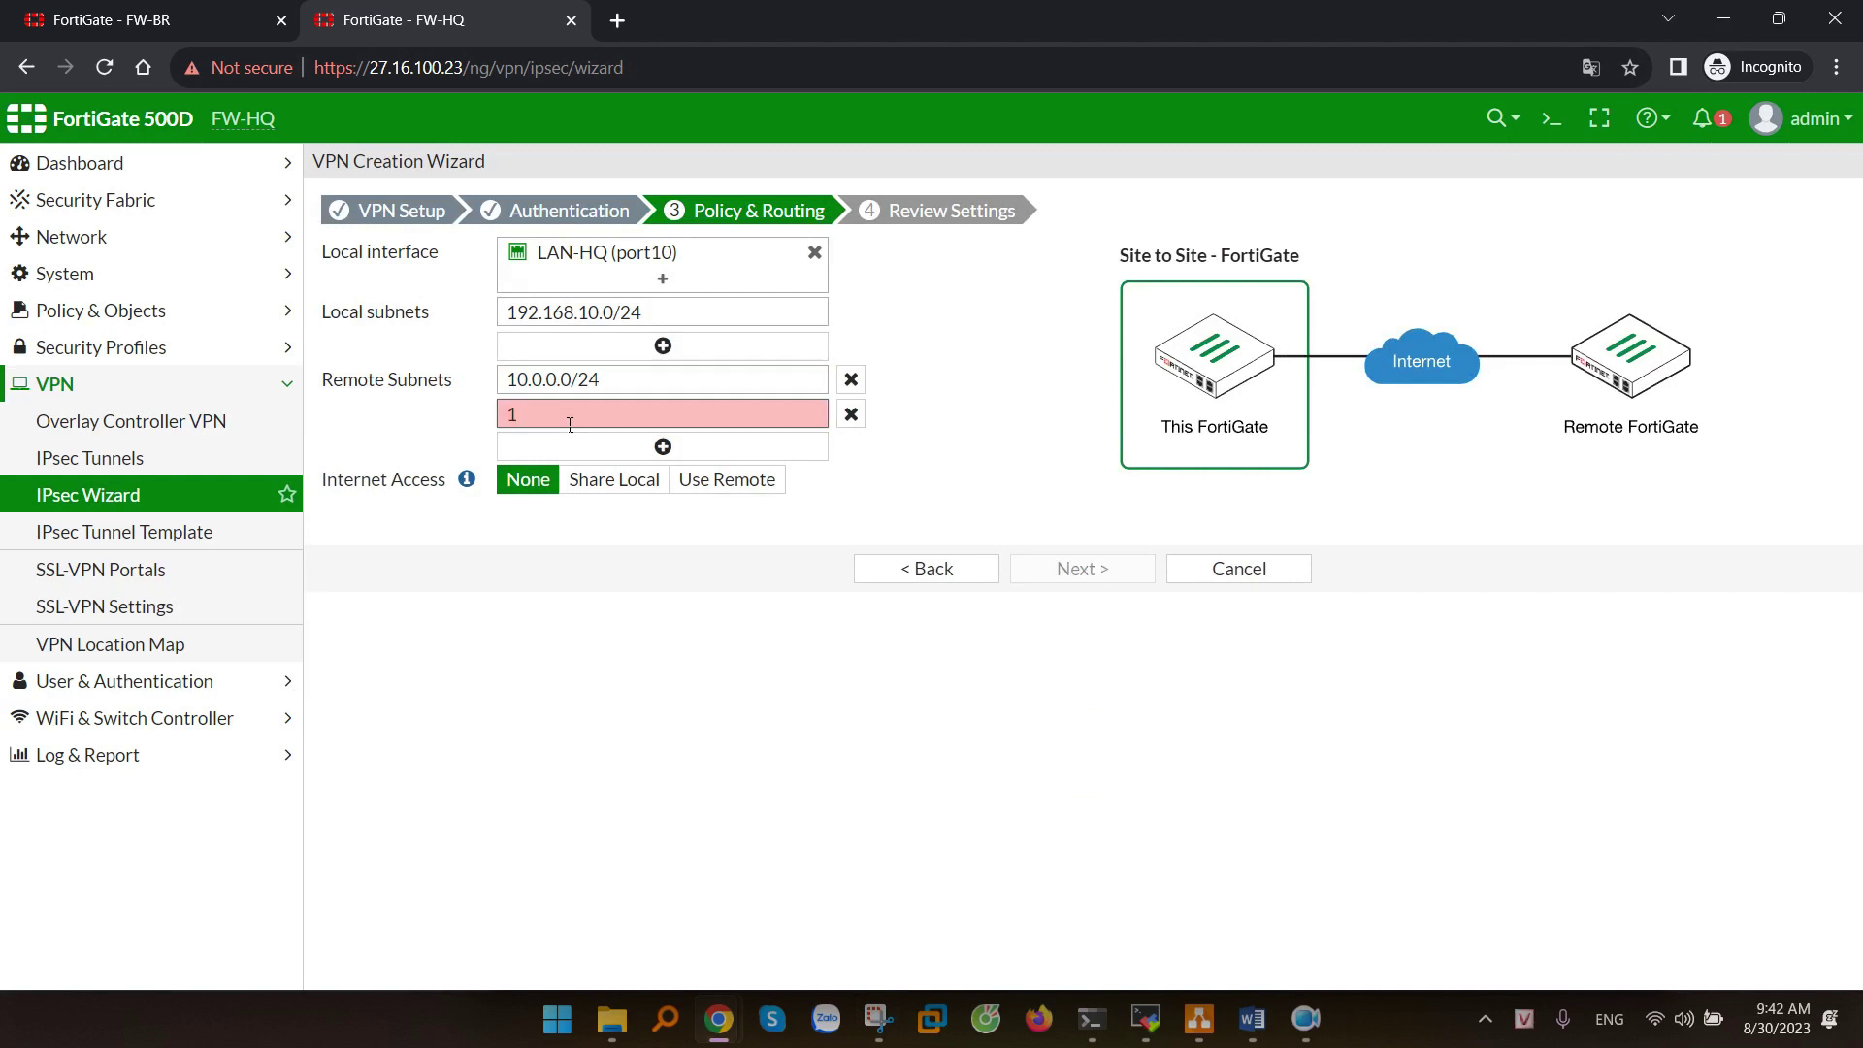
type("72.16.0.0/24")
- Review and create the to-FW-BR tunnel, then select it in the IPsec Tunnels list
left_click(1122, 581)
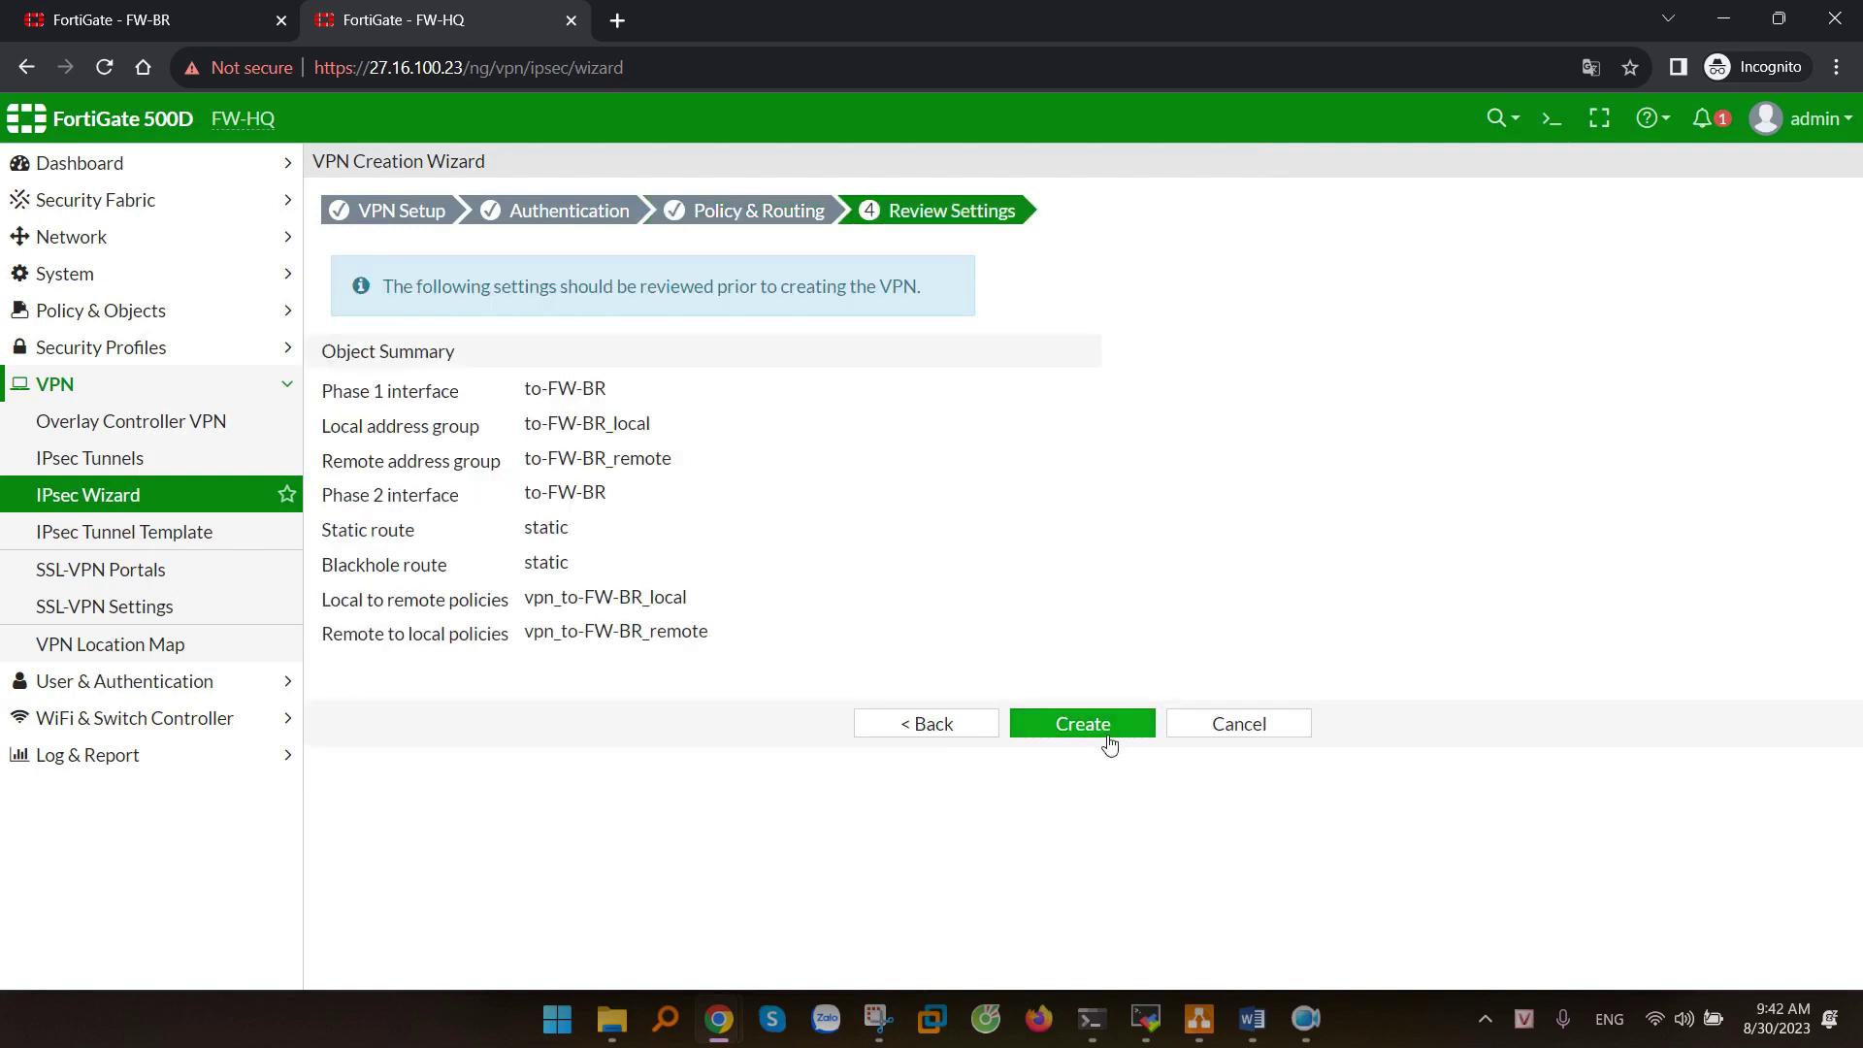
left_click(1101, 730)
left_click(1156, 707)
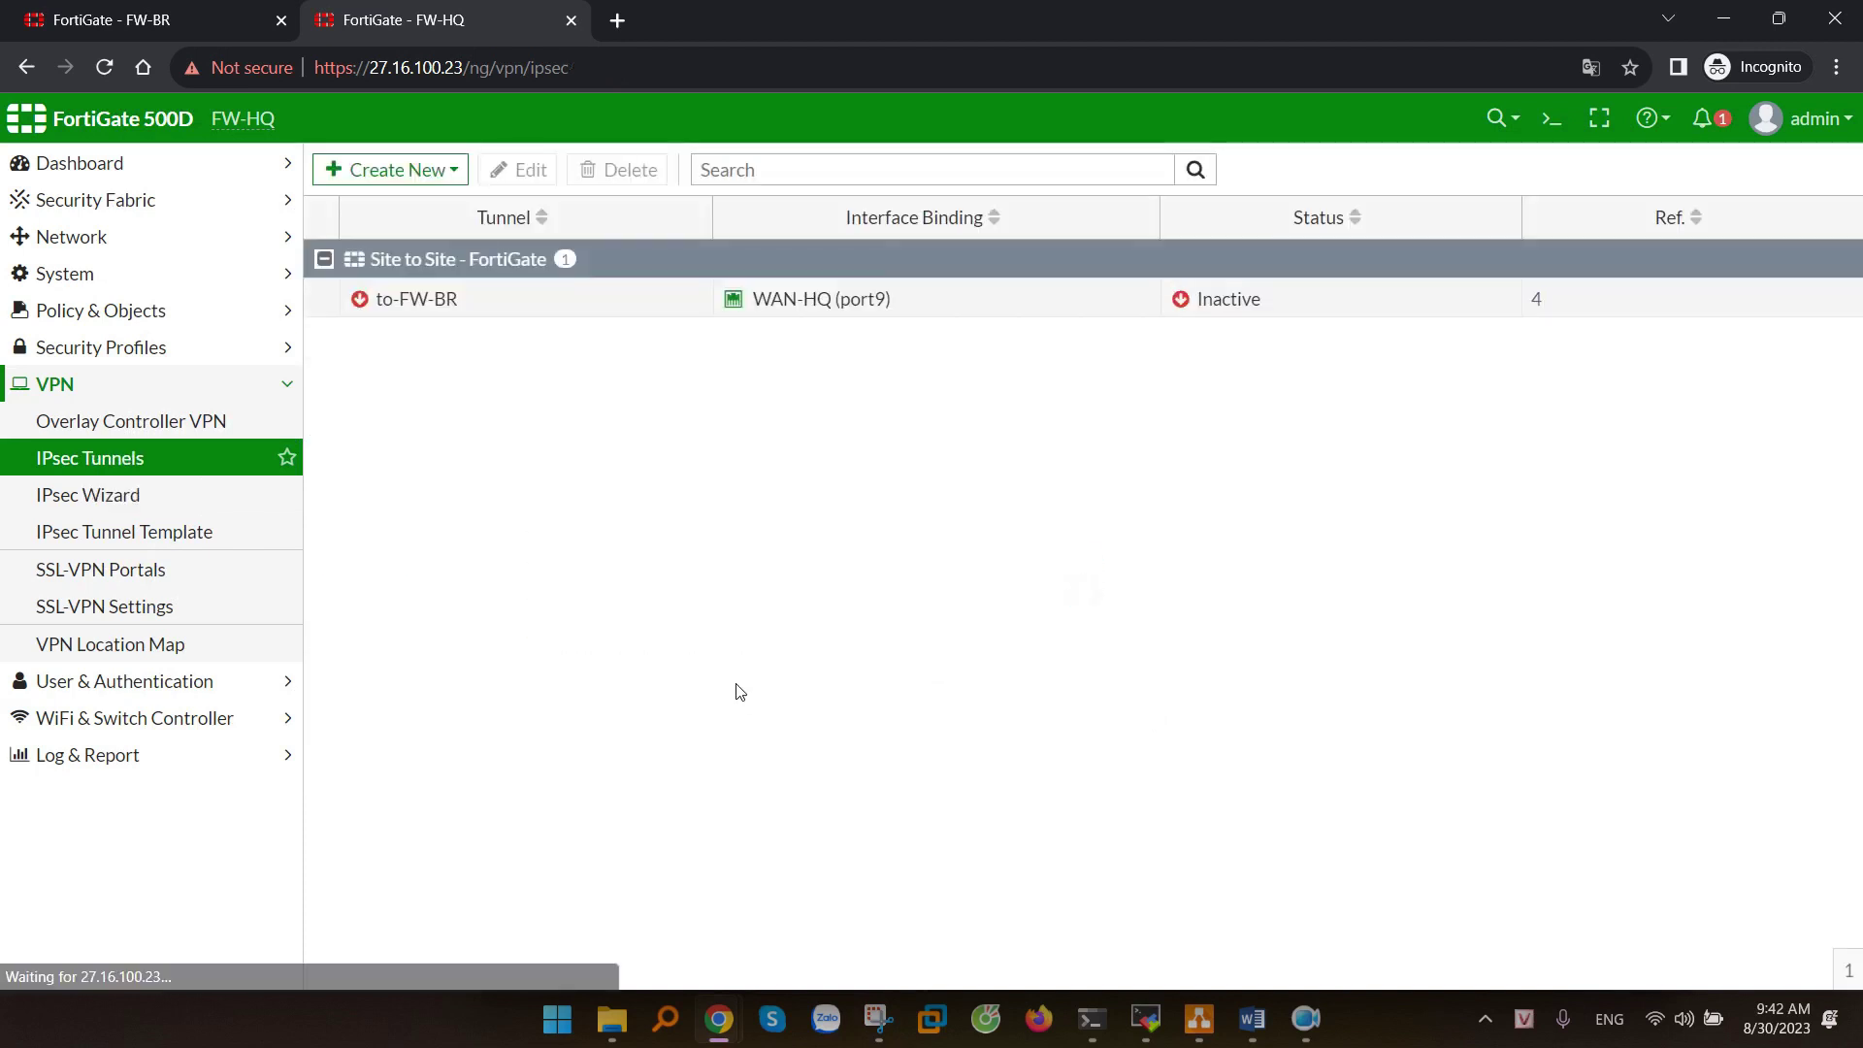
left_click(838, 309)
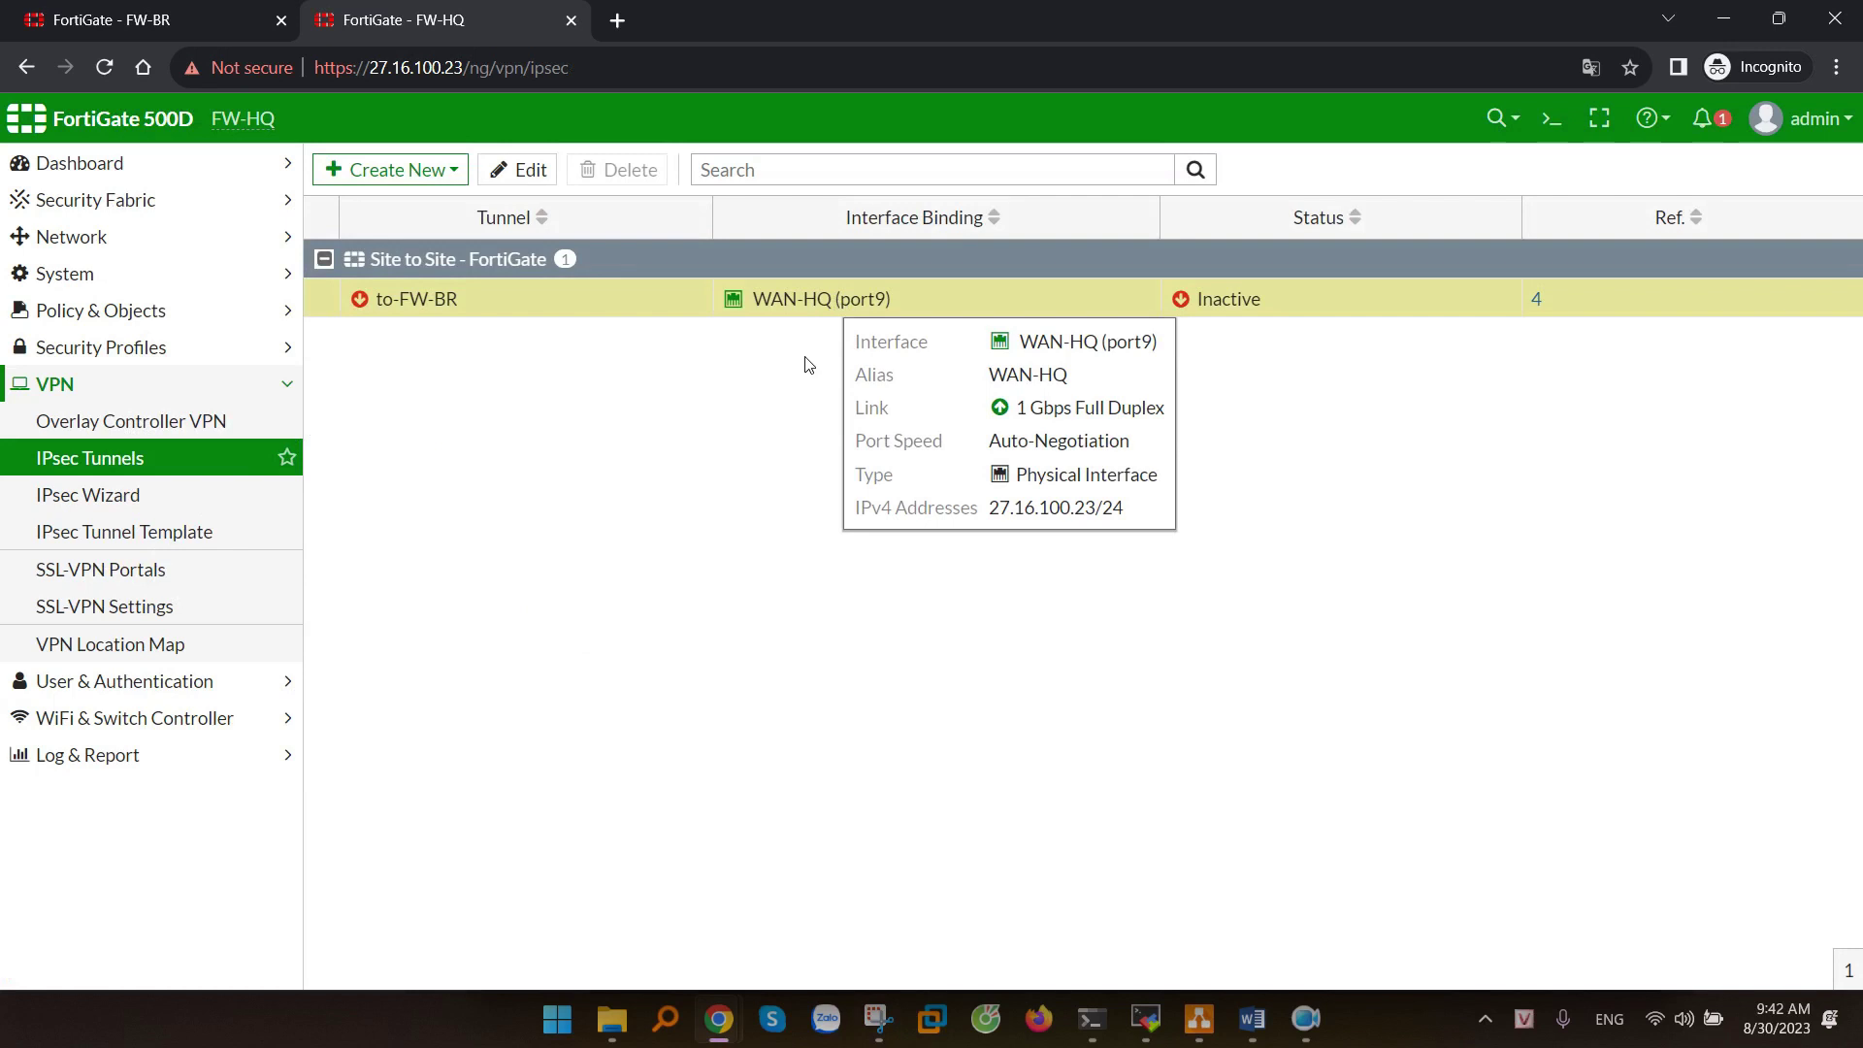
left_click(1551, 119)
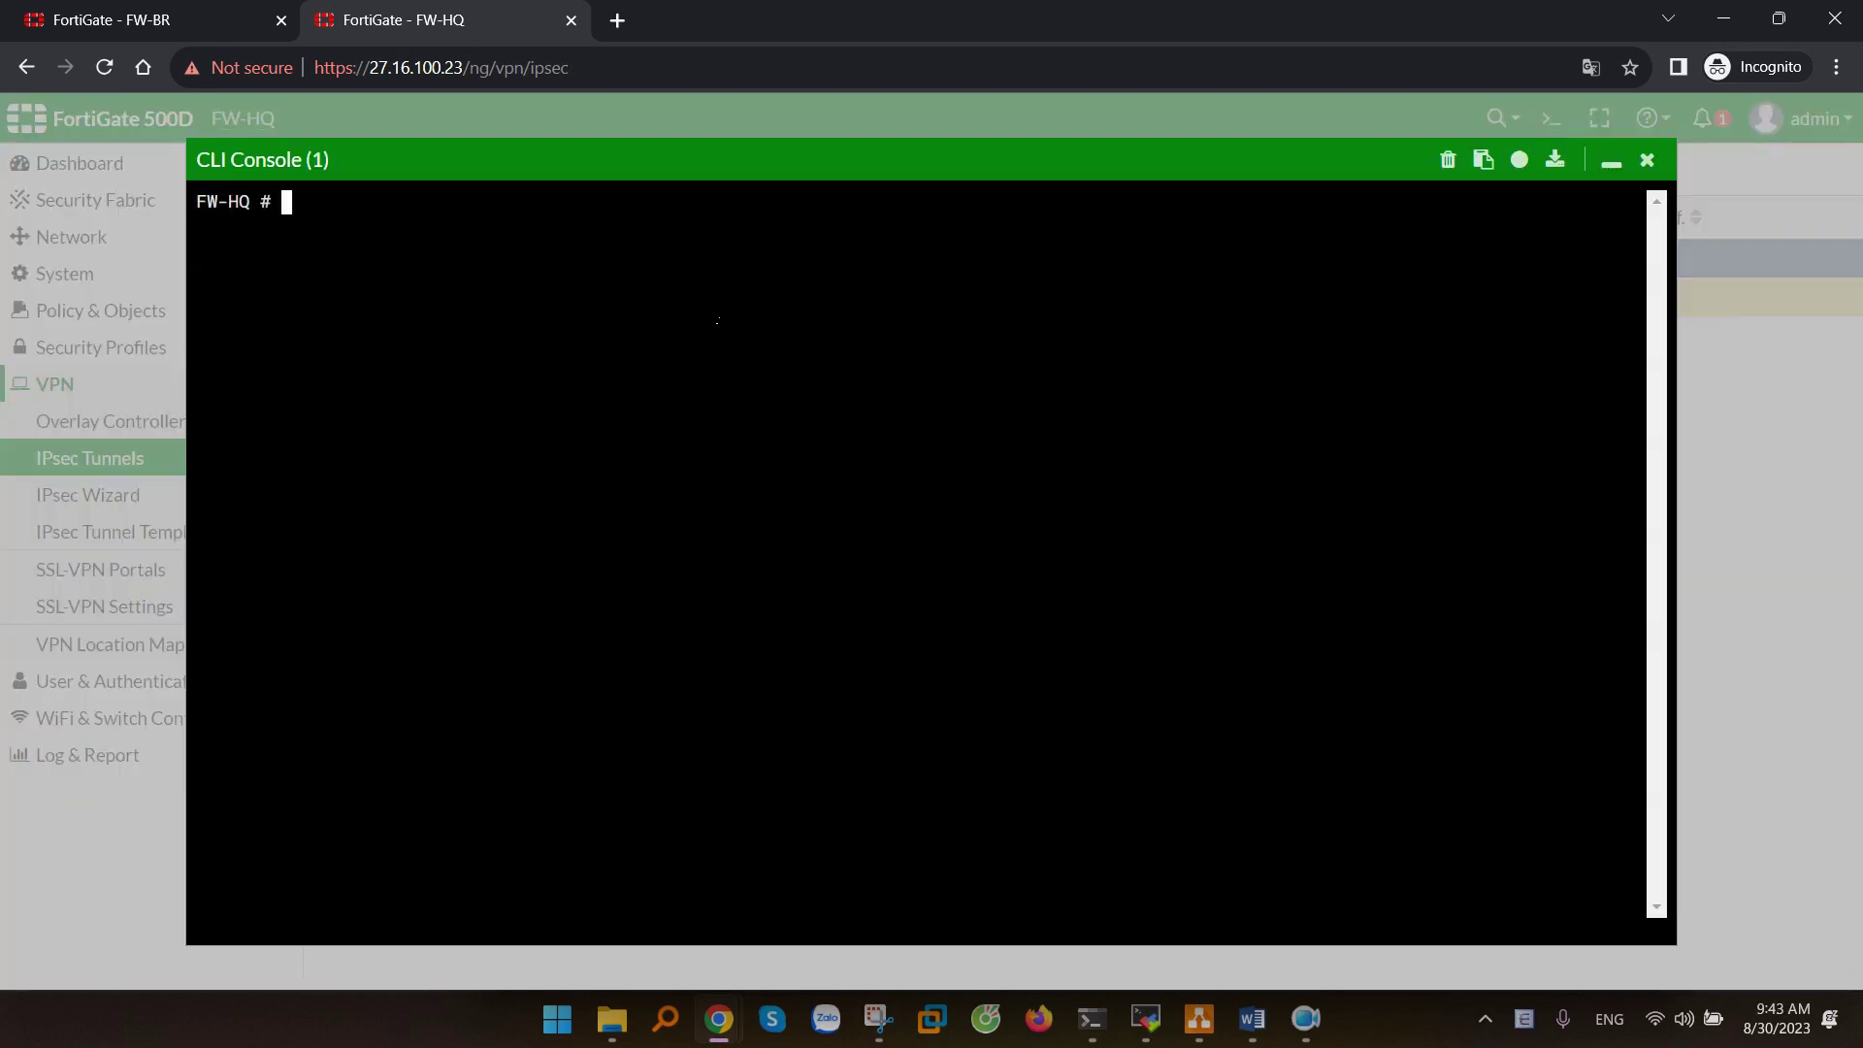
- In the CLI console, set ping source 192.168.10.1 and ping 10.0.0.1, then stop it
type("execute ping ")
type("options ")
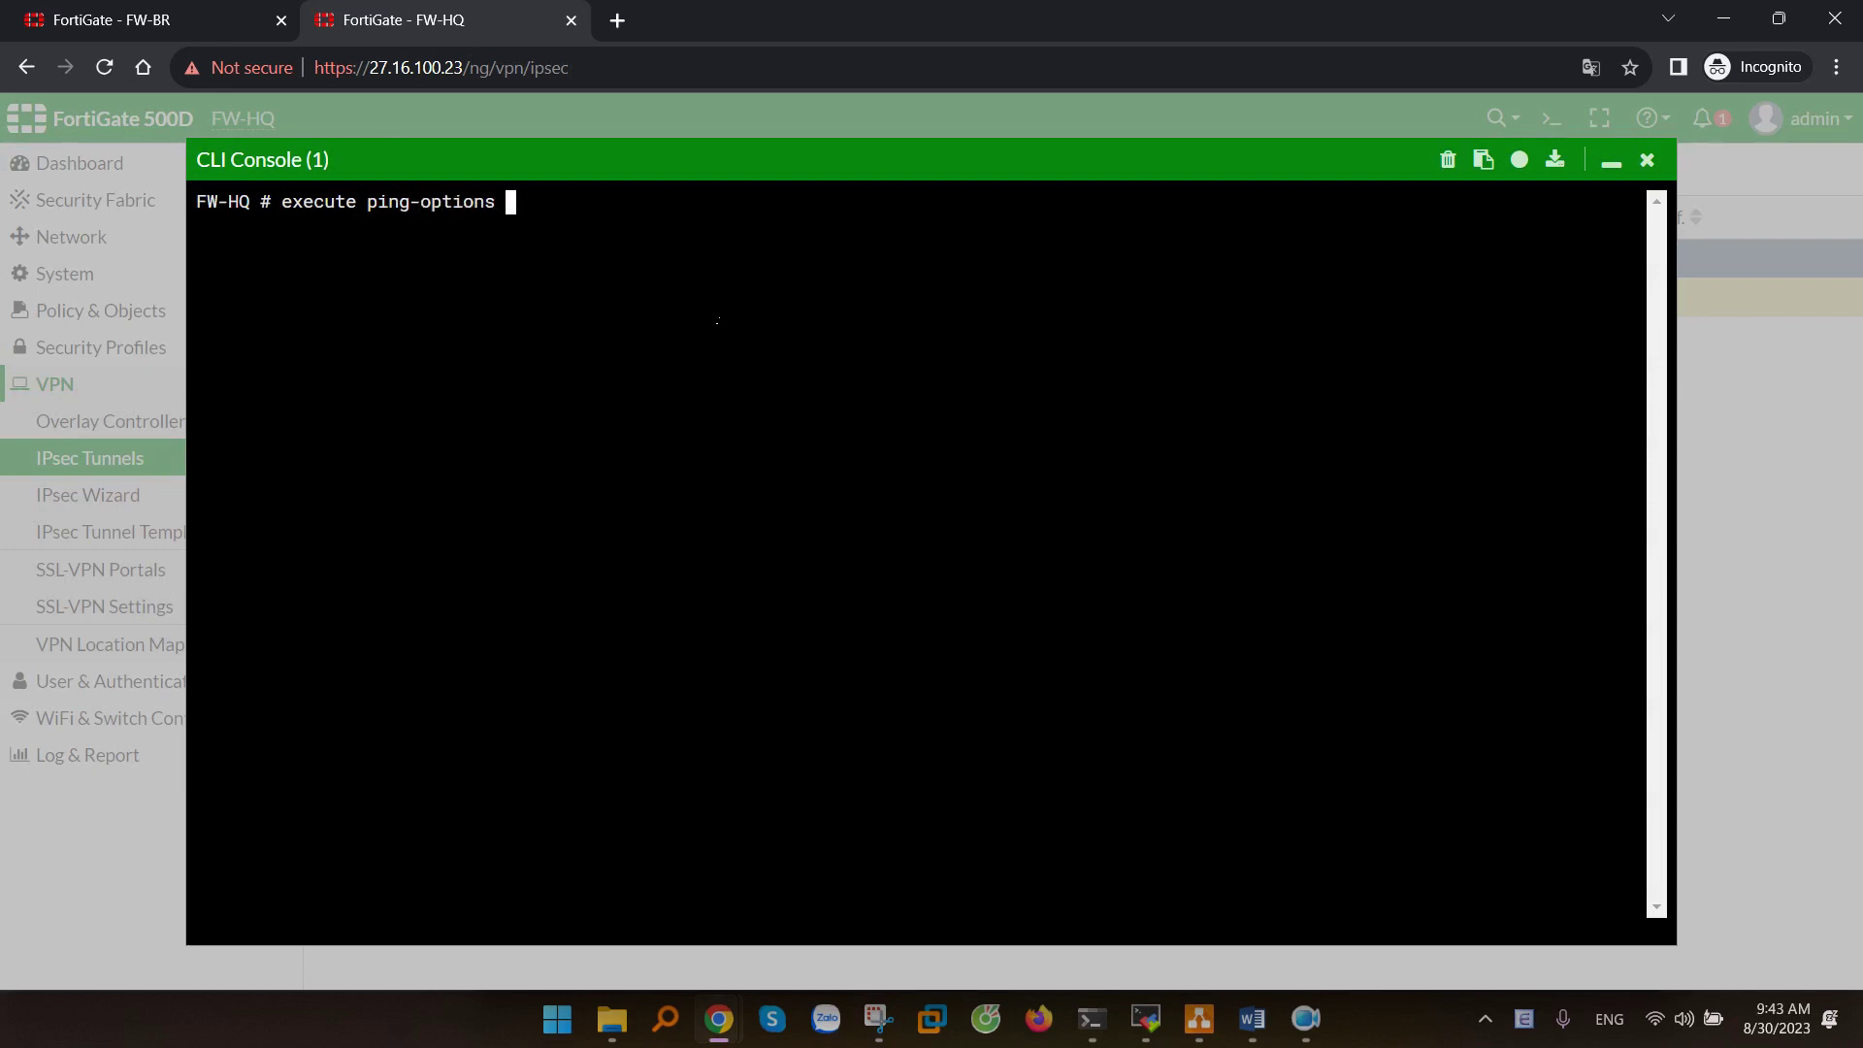
type("source 192.168.10.1")
key("Return")
type("ex")
key("Tab")
type("ping")
type(" 10")
type("0.1")
key("Return")
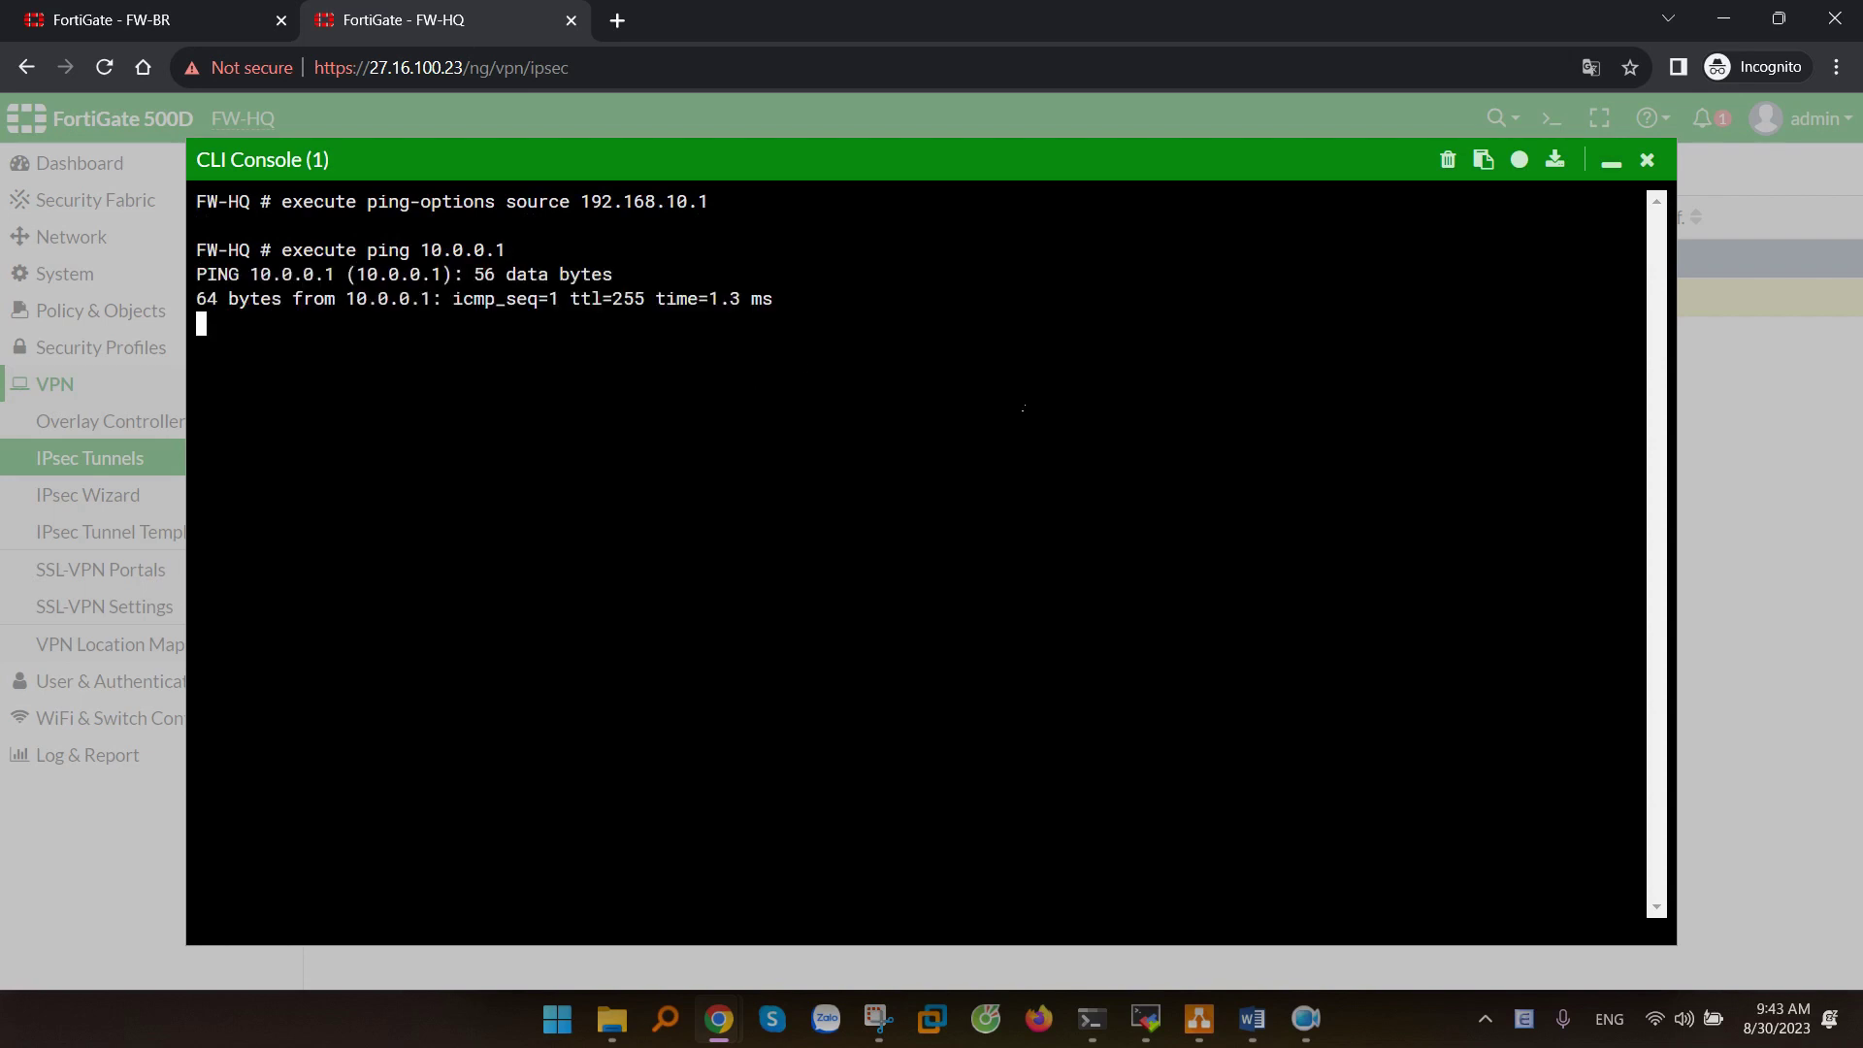
key("ctrl+c")
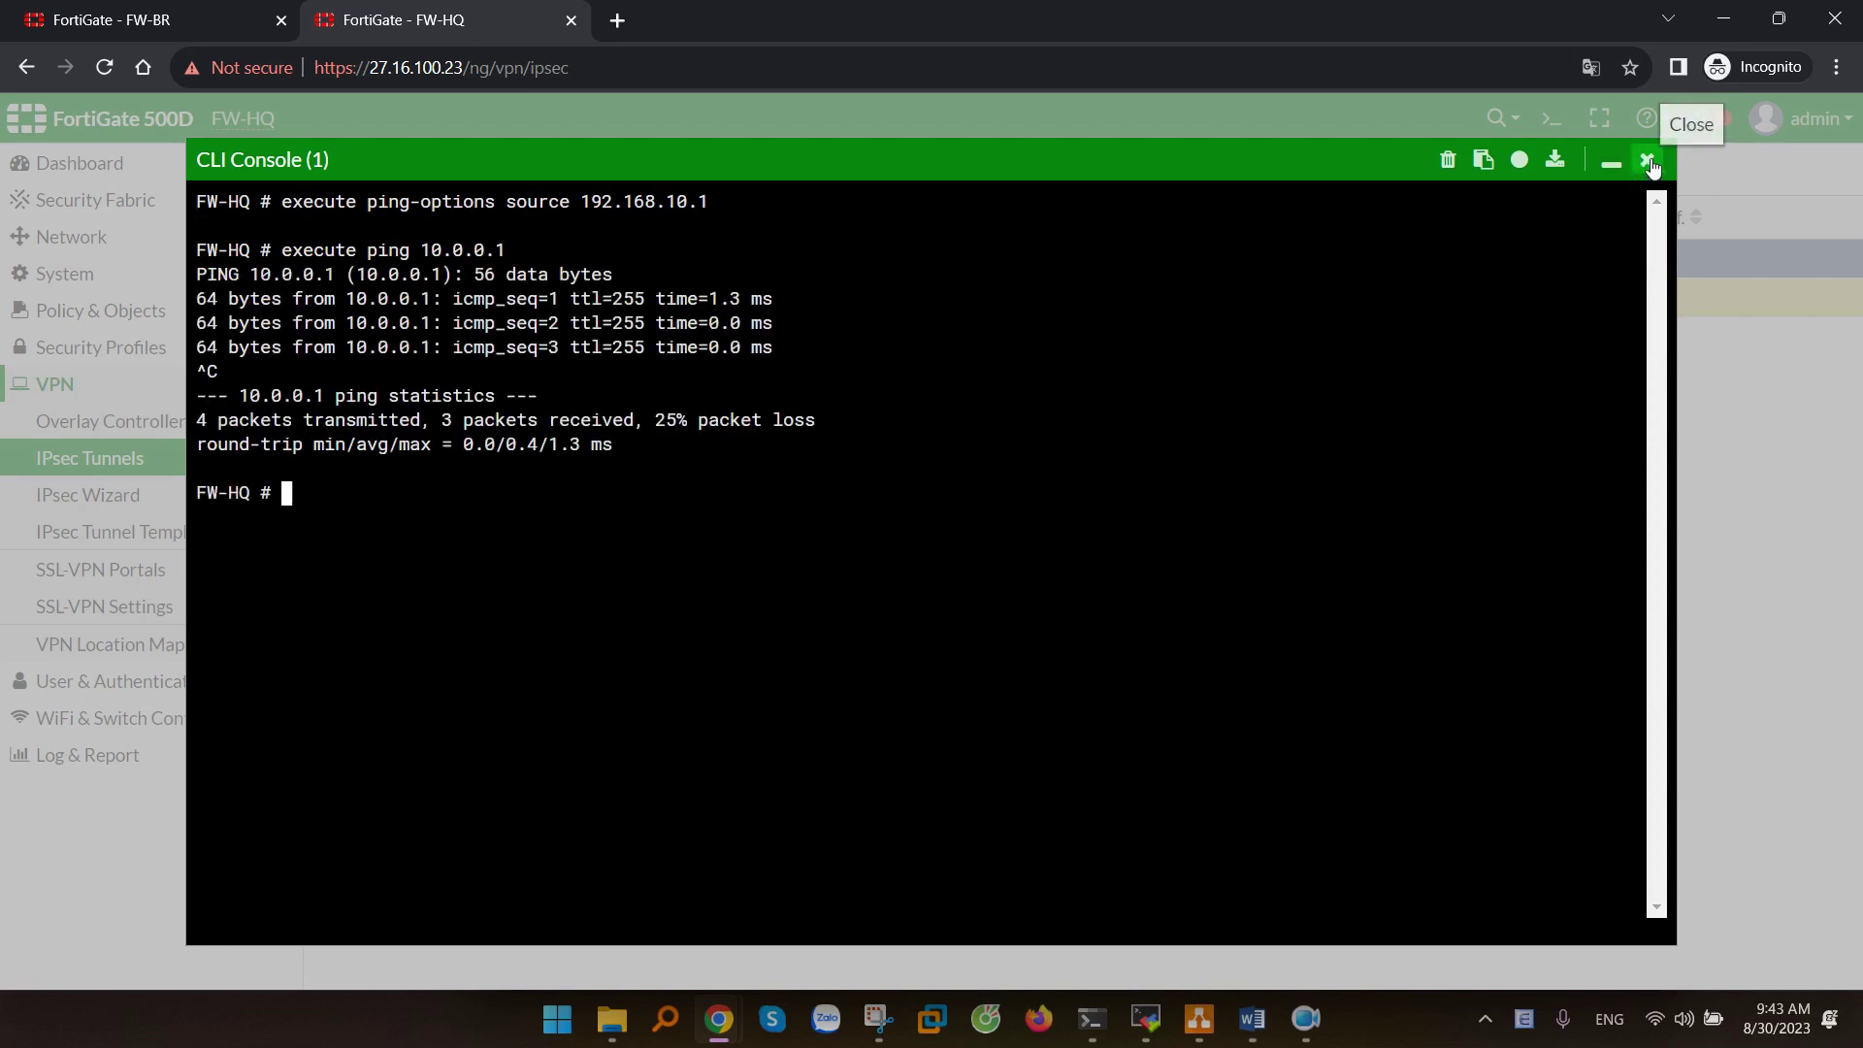
- Close the console and refresh IPsec Tunnels to confirm to-FW-BR is Up
left_click(1647, 160)
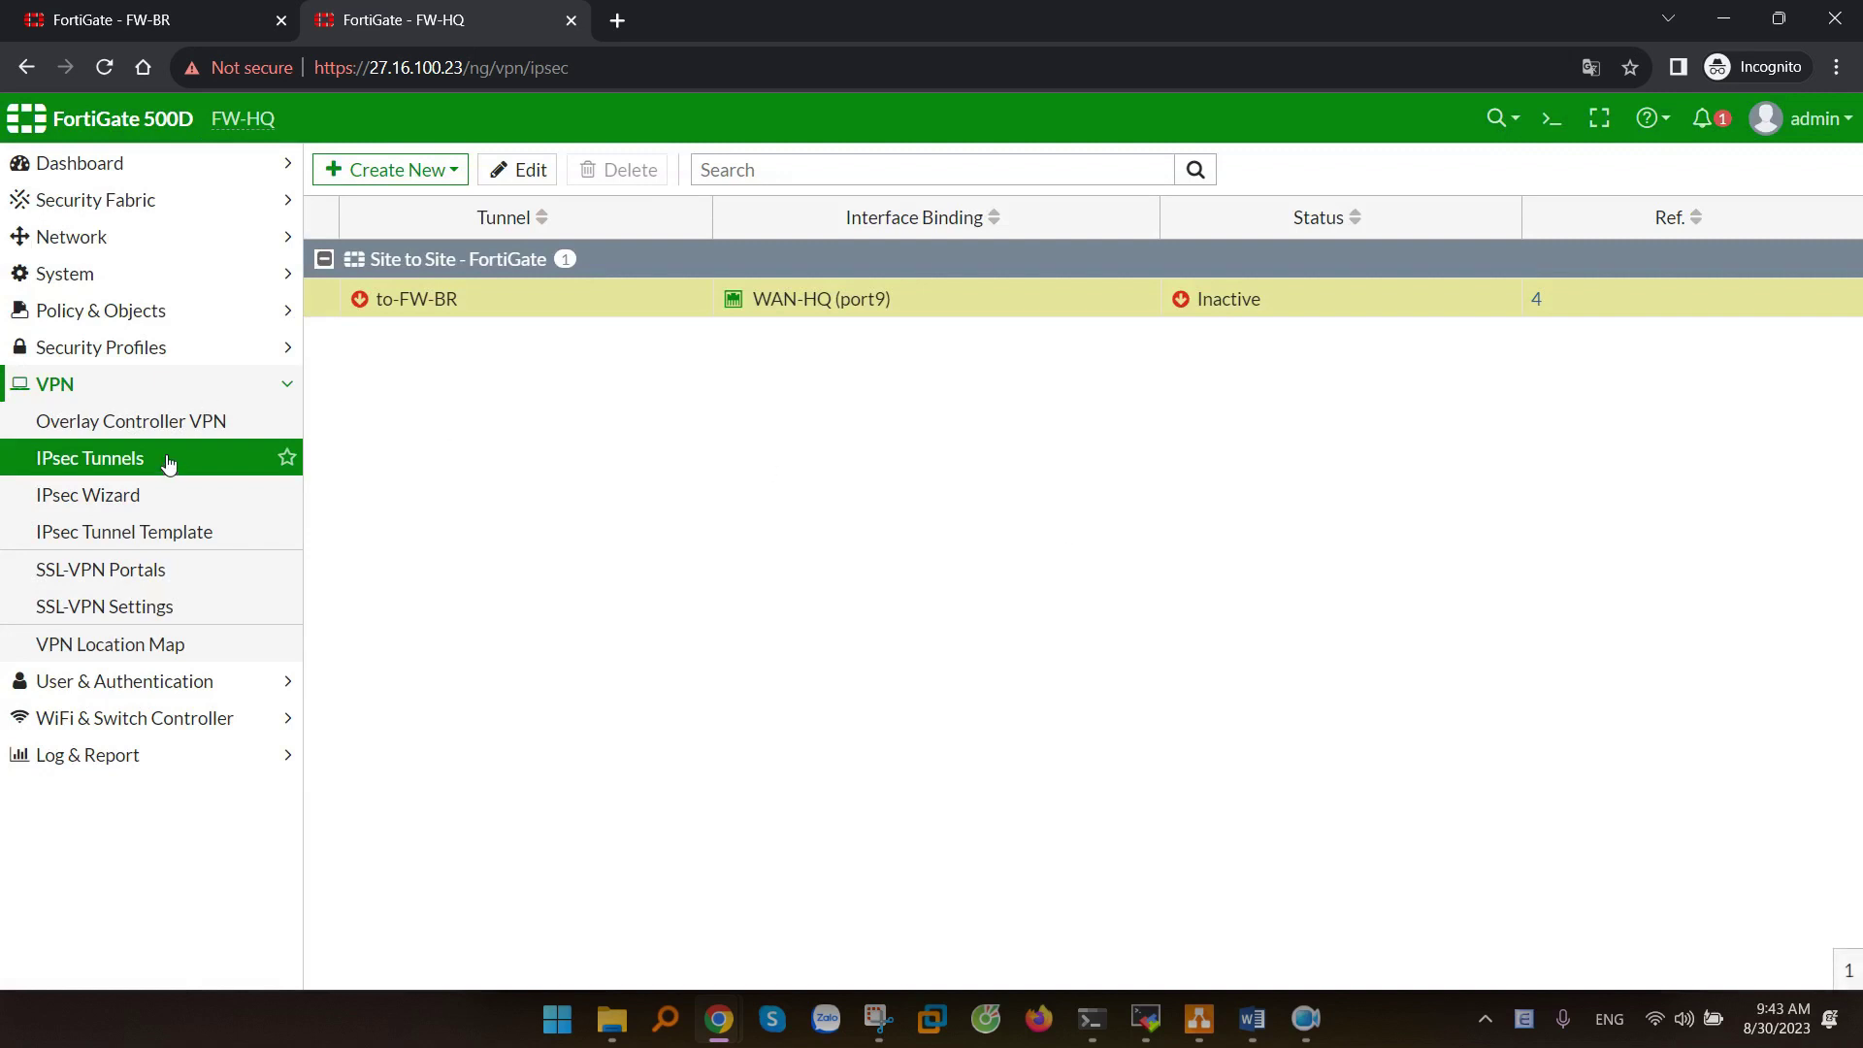
left_click(173, 460)
left_click(769, 309)
key("alt+Tab")
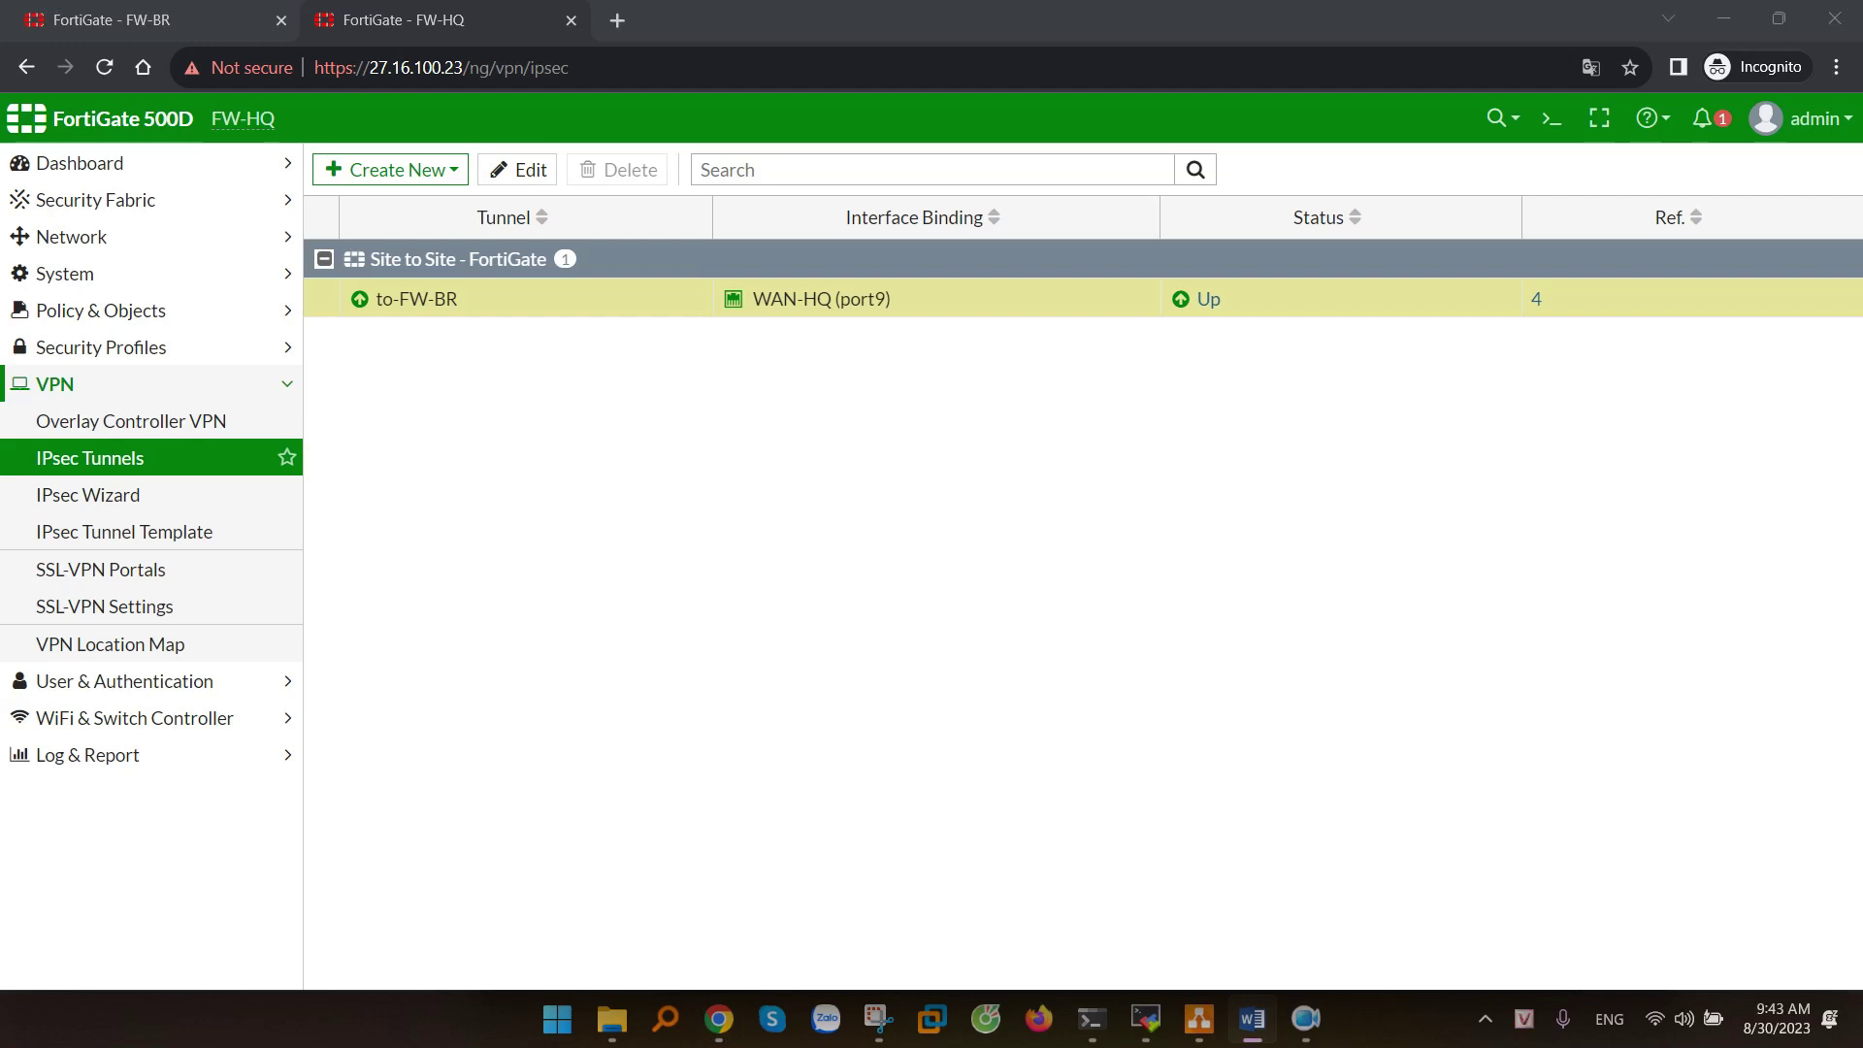
- Launch FortiClient VPN from the Start search and begin configuring a new VPN connection
left_click(558, 1014)
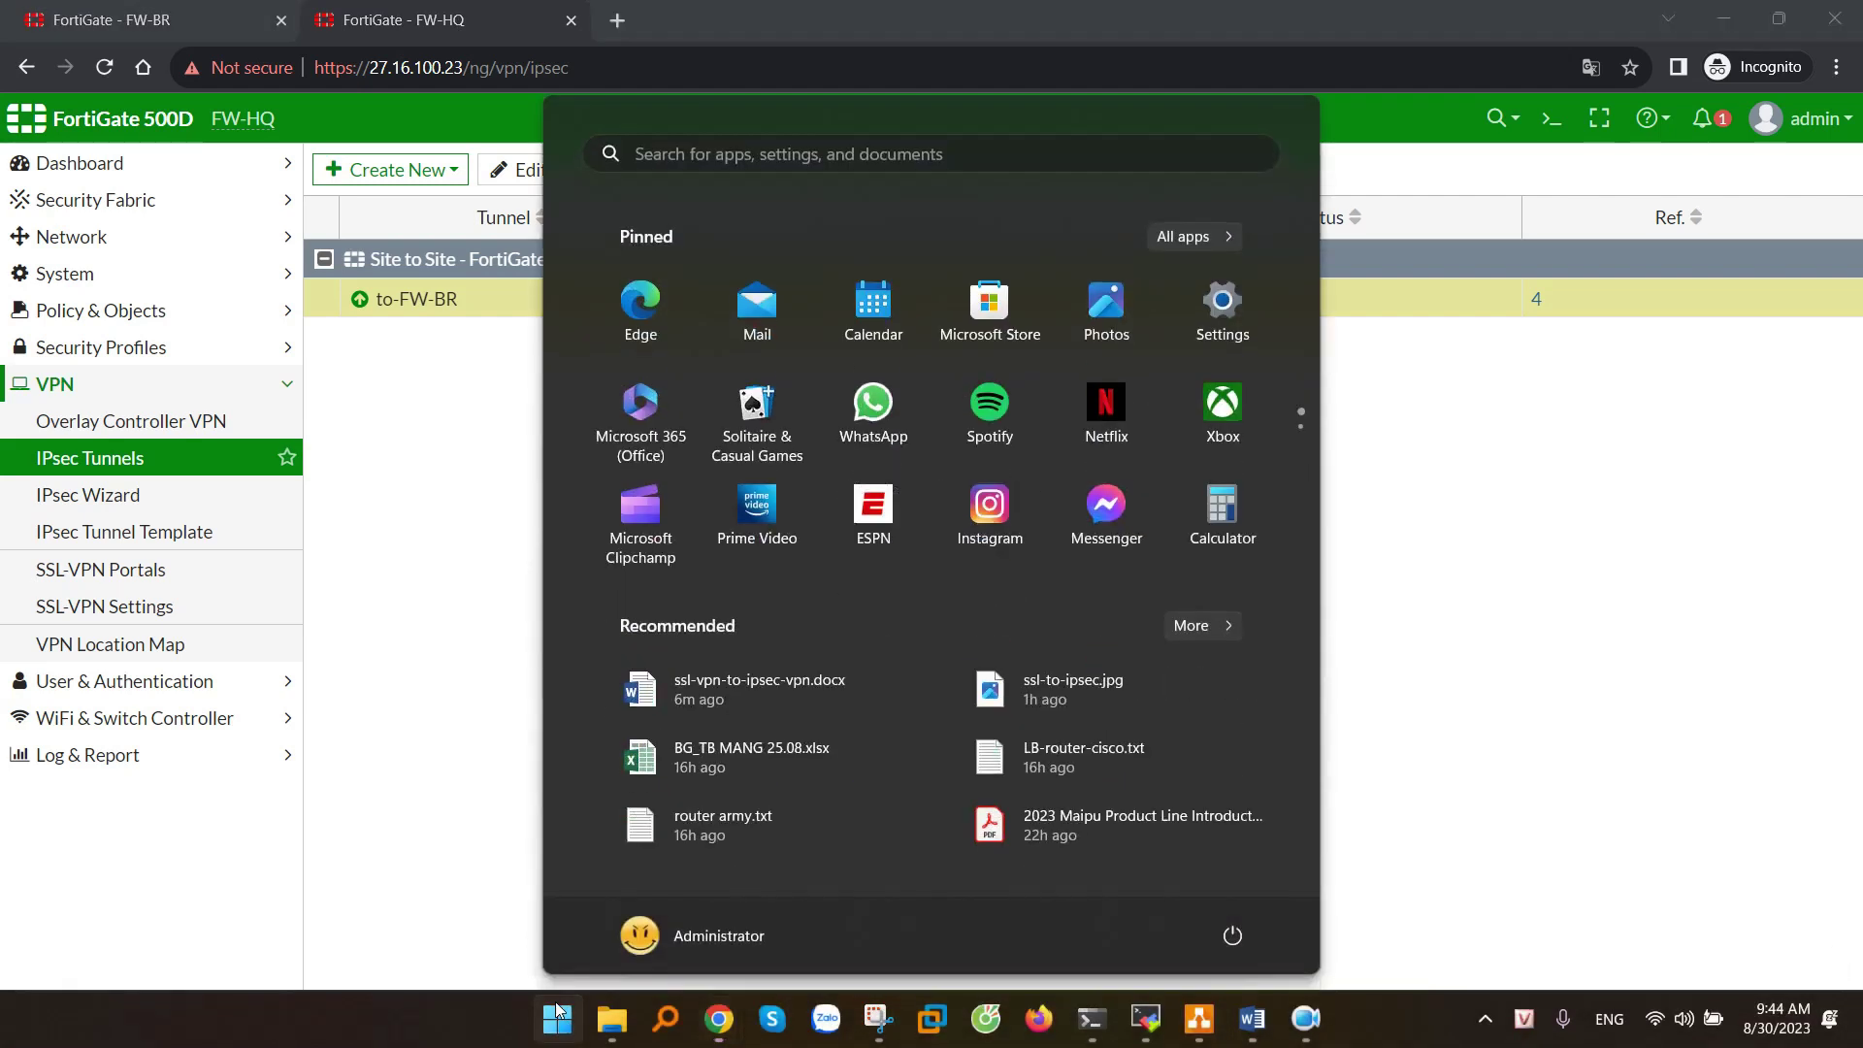
type("fou")
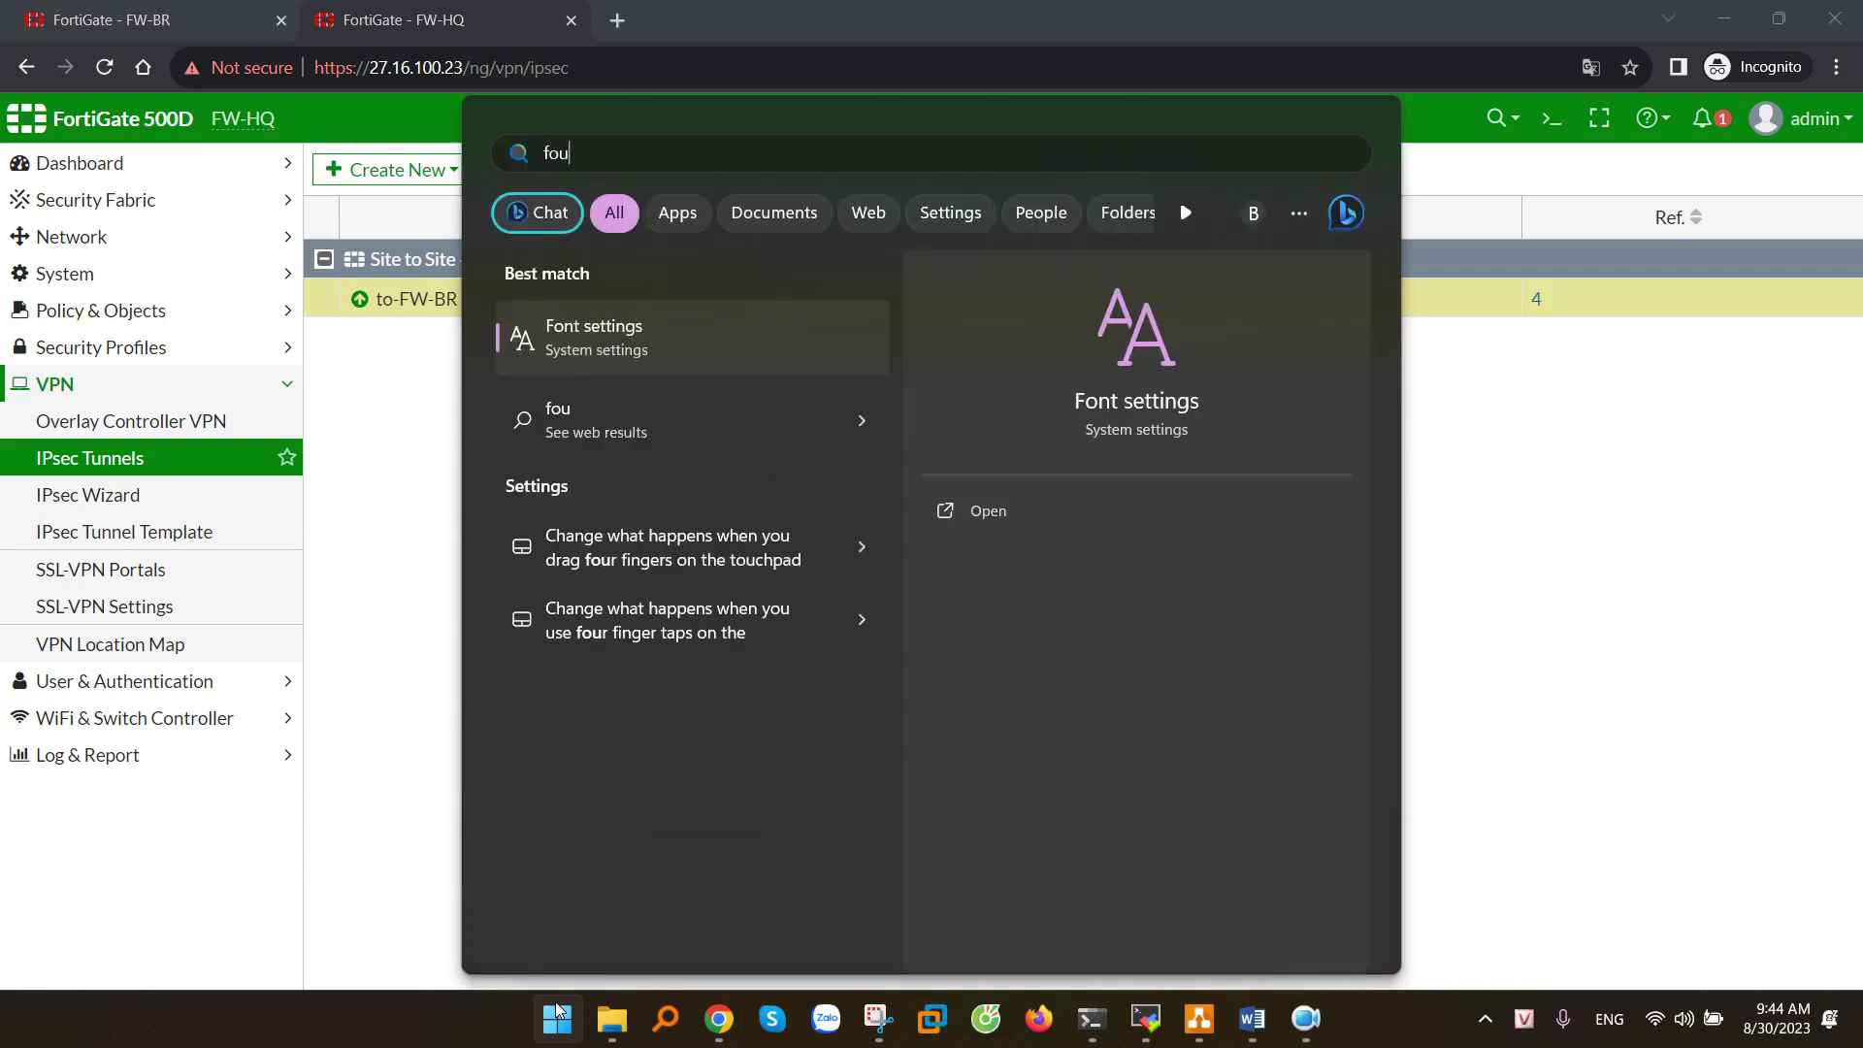
key("BackSpace")
type("rti")
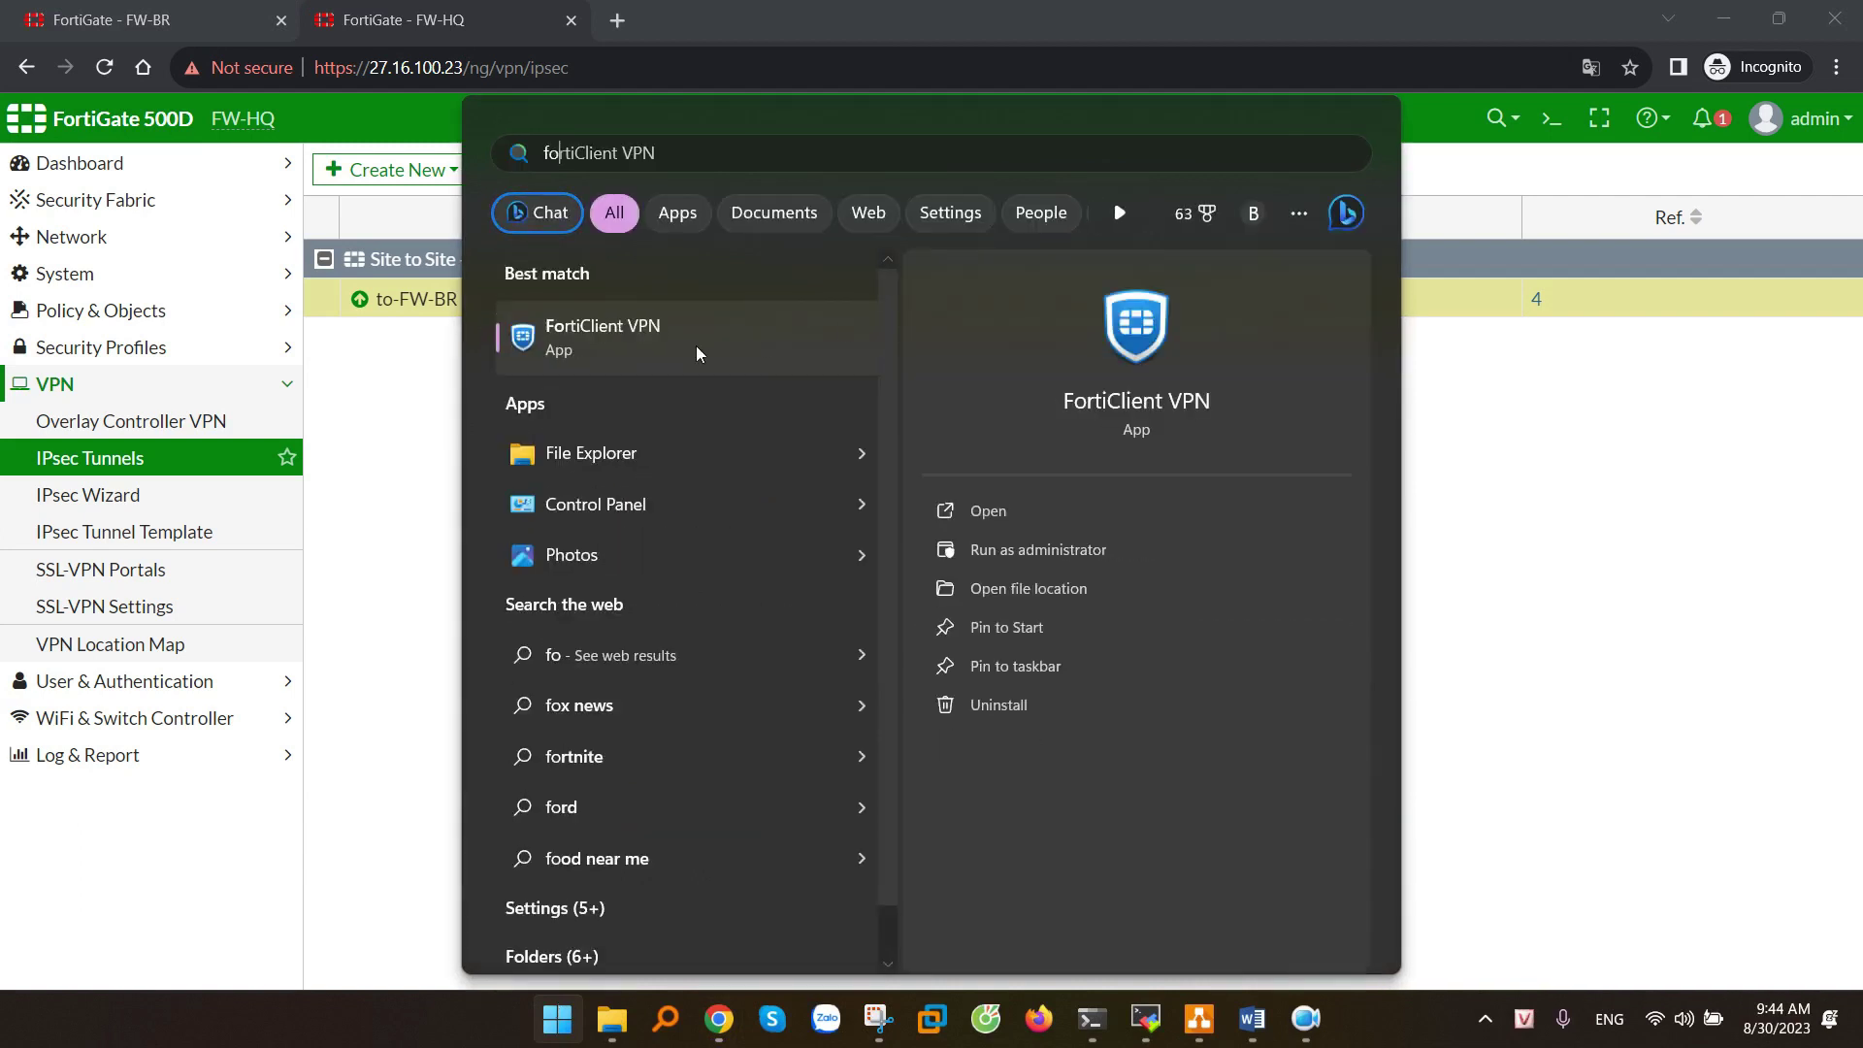
left_click(604, 342)
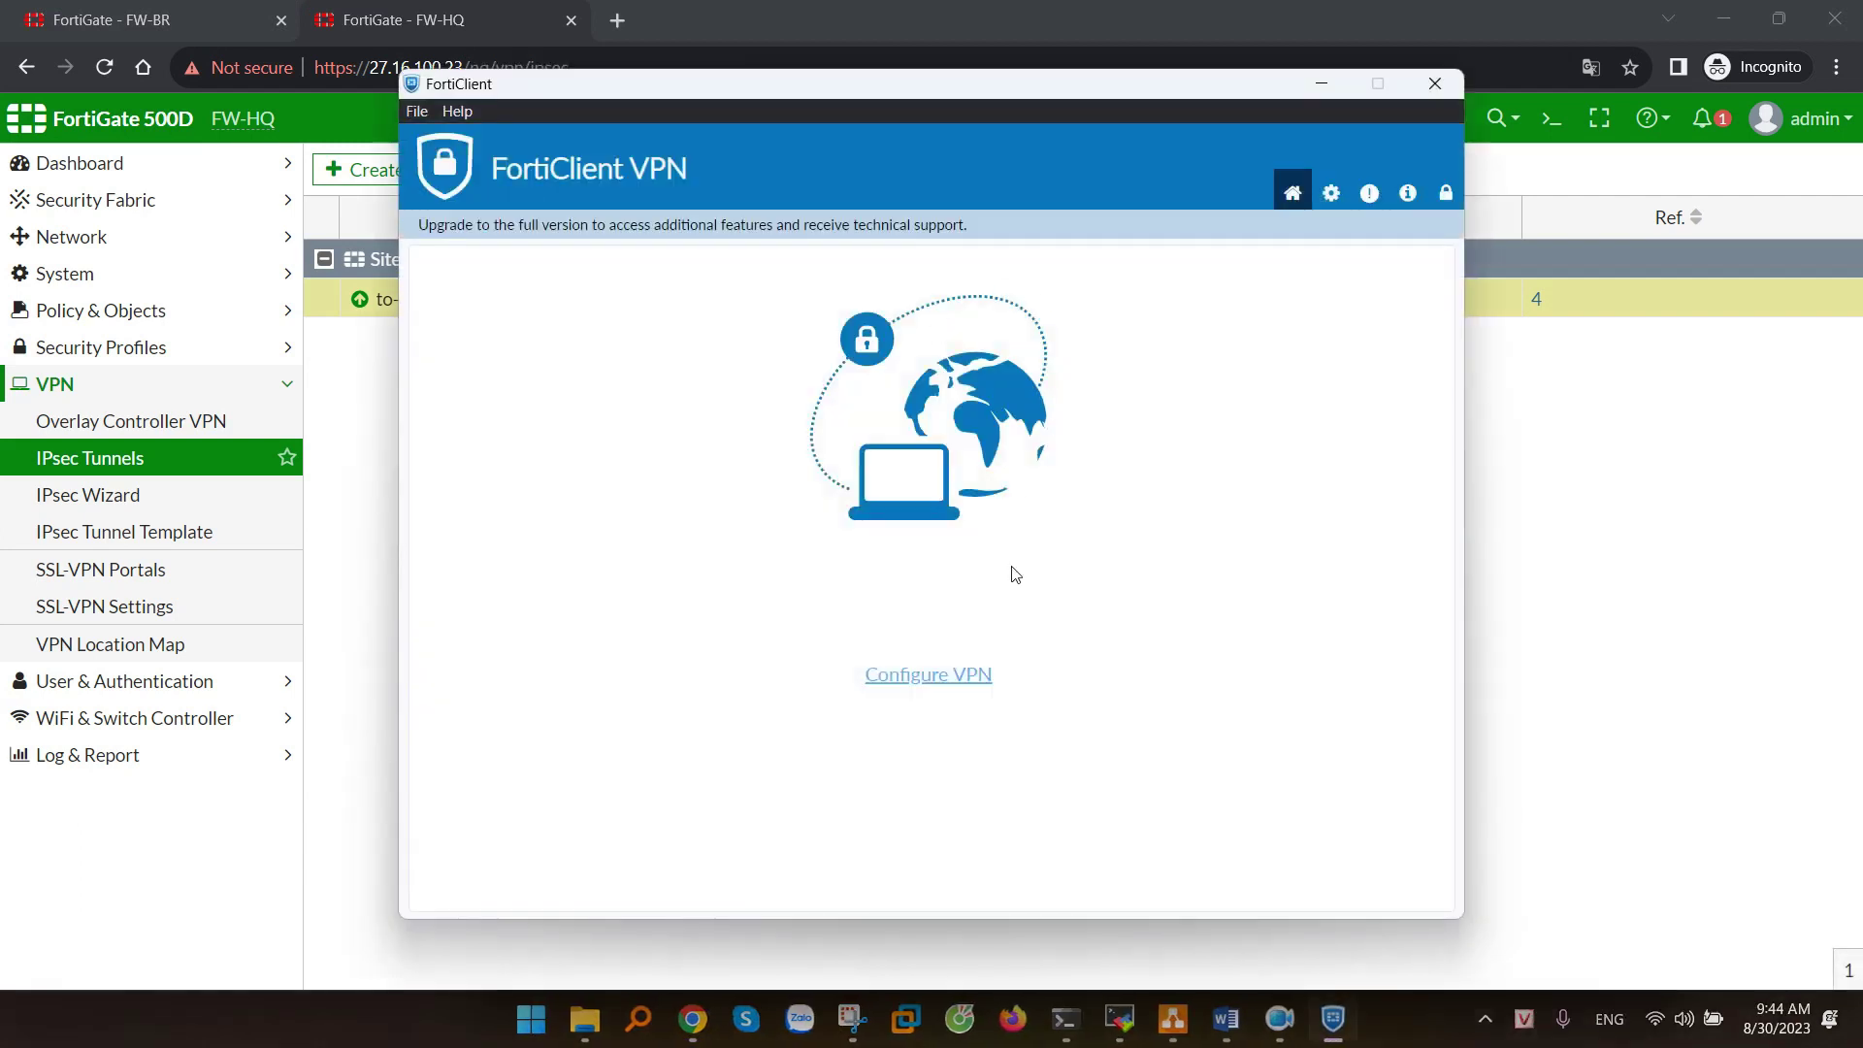
left_click(971, 686)
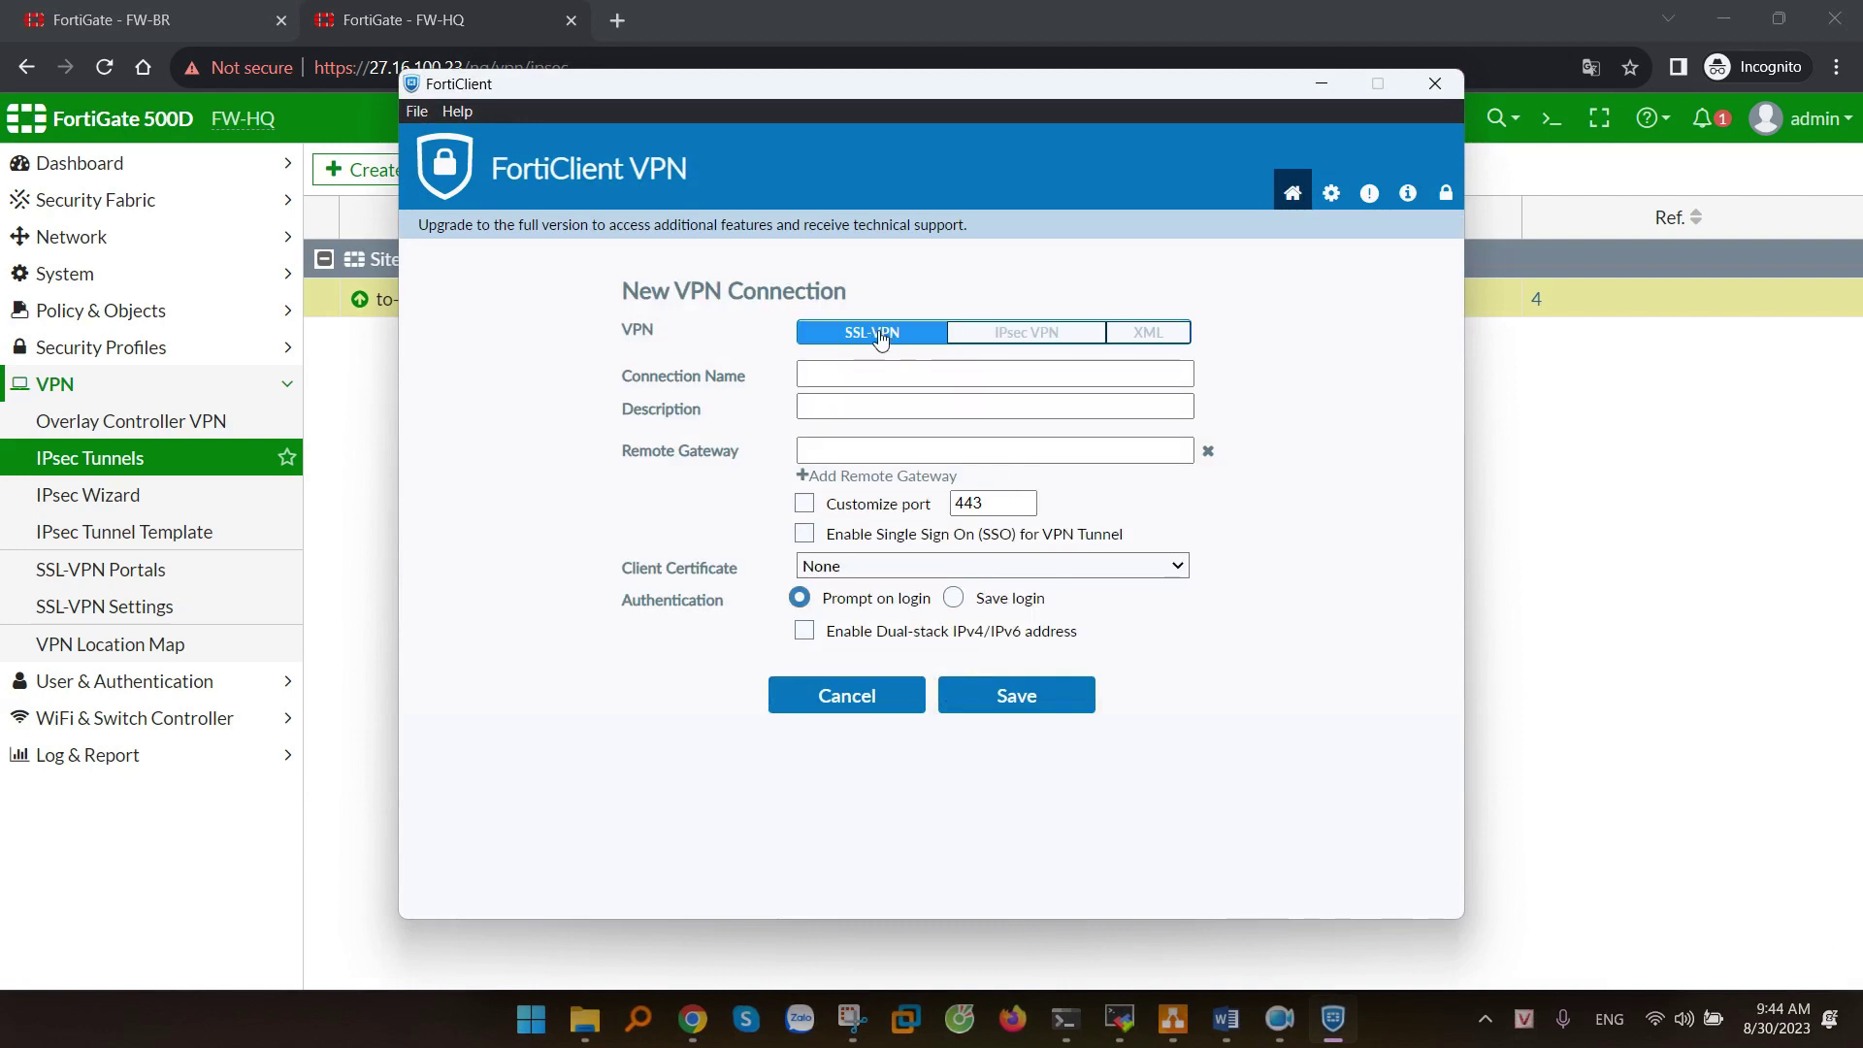
- Name the new SSL-VPN connection SSL-to-BR and use the same text as its description
left_click(859, 376)
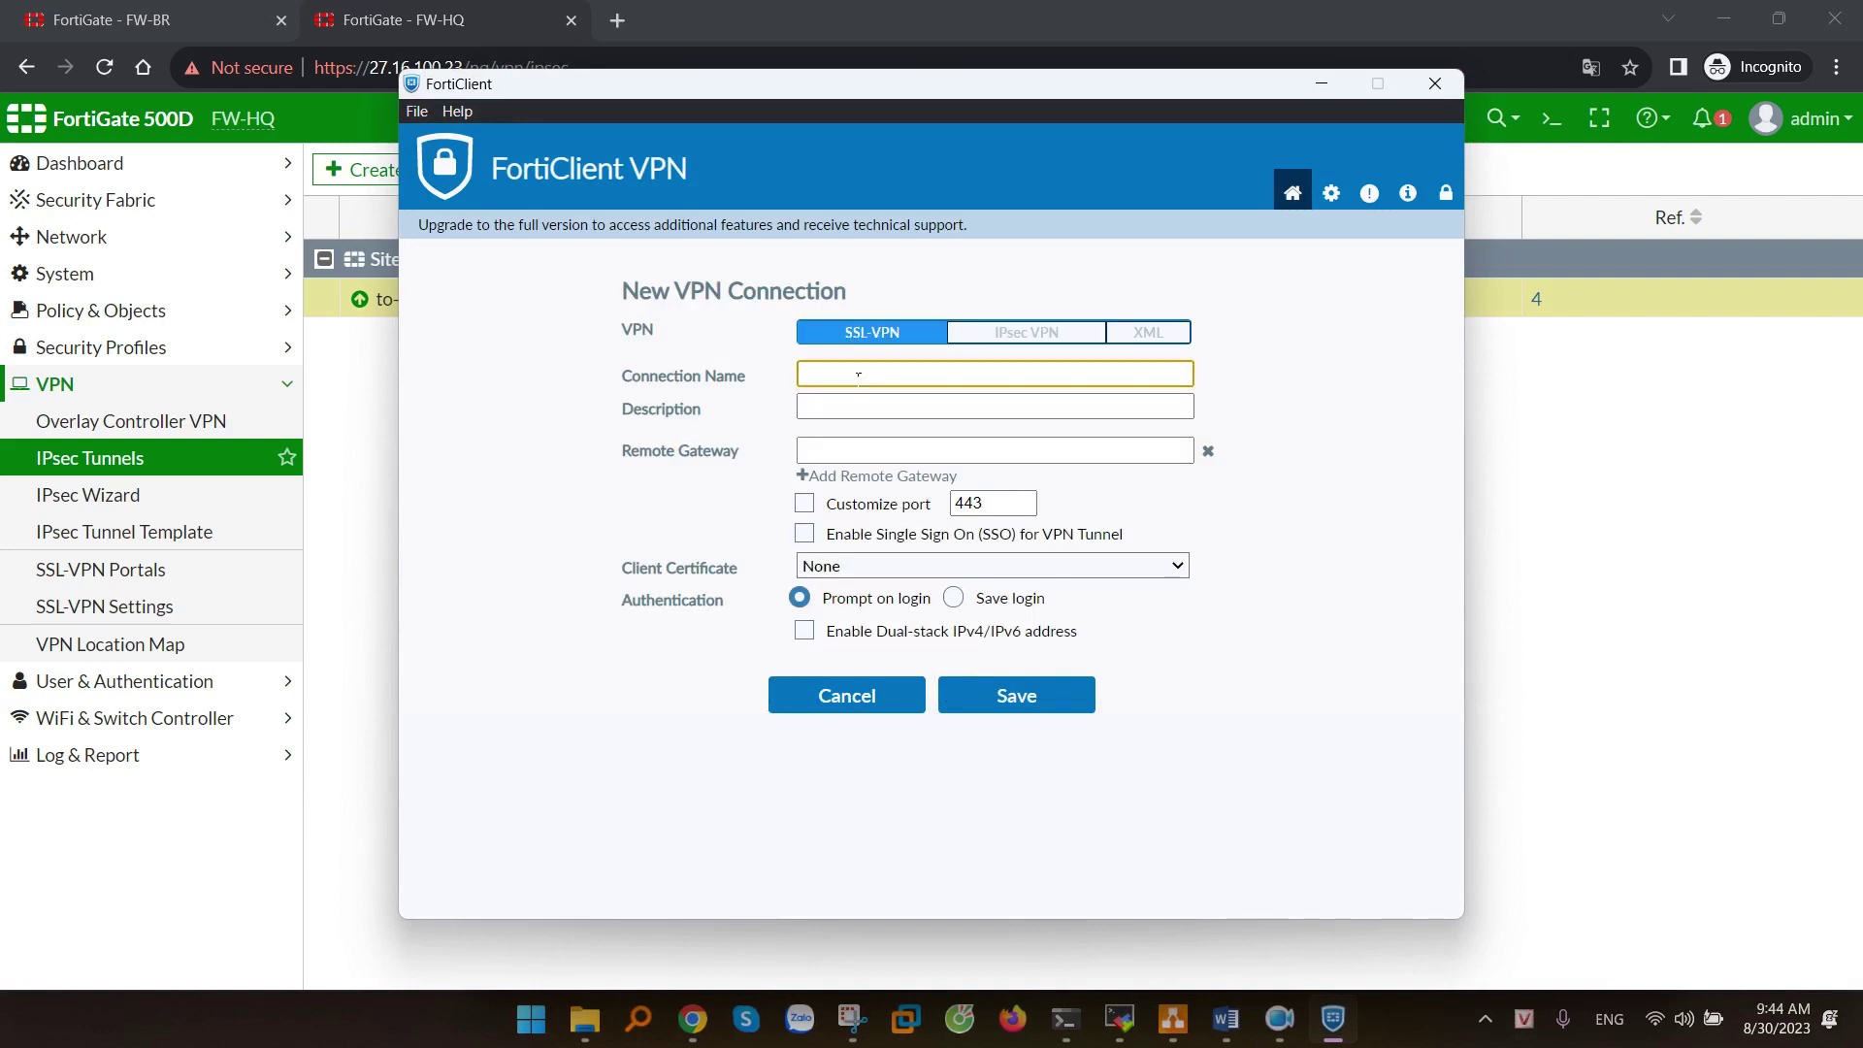
type("SSL-to-BR")
key("ctrl+a")
key("ctrl+c")
left_click(854, 408)
key("ctrl+v")
- Set the remote gateway to 220.252.51.23, copied from the network diagram
left_click(845, 456)
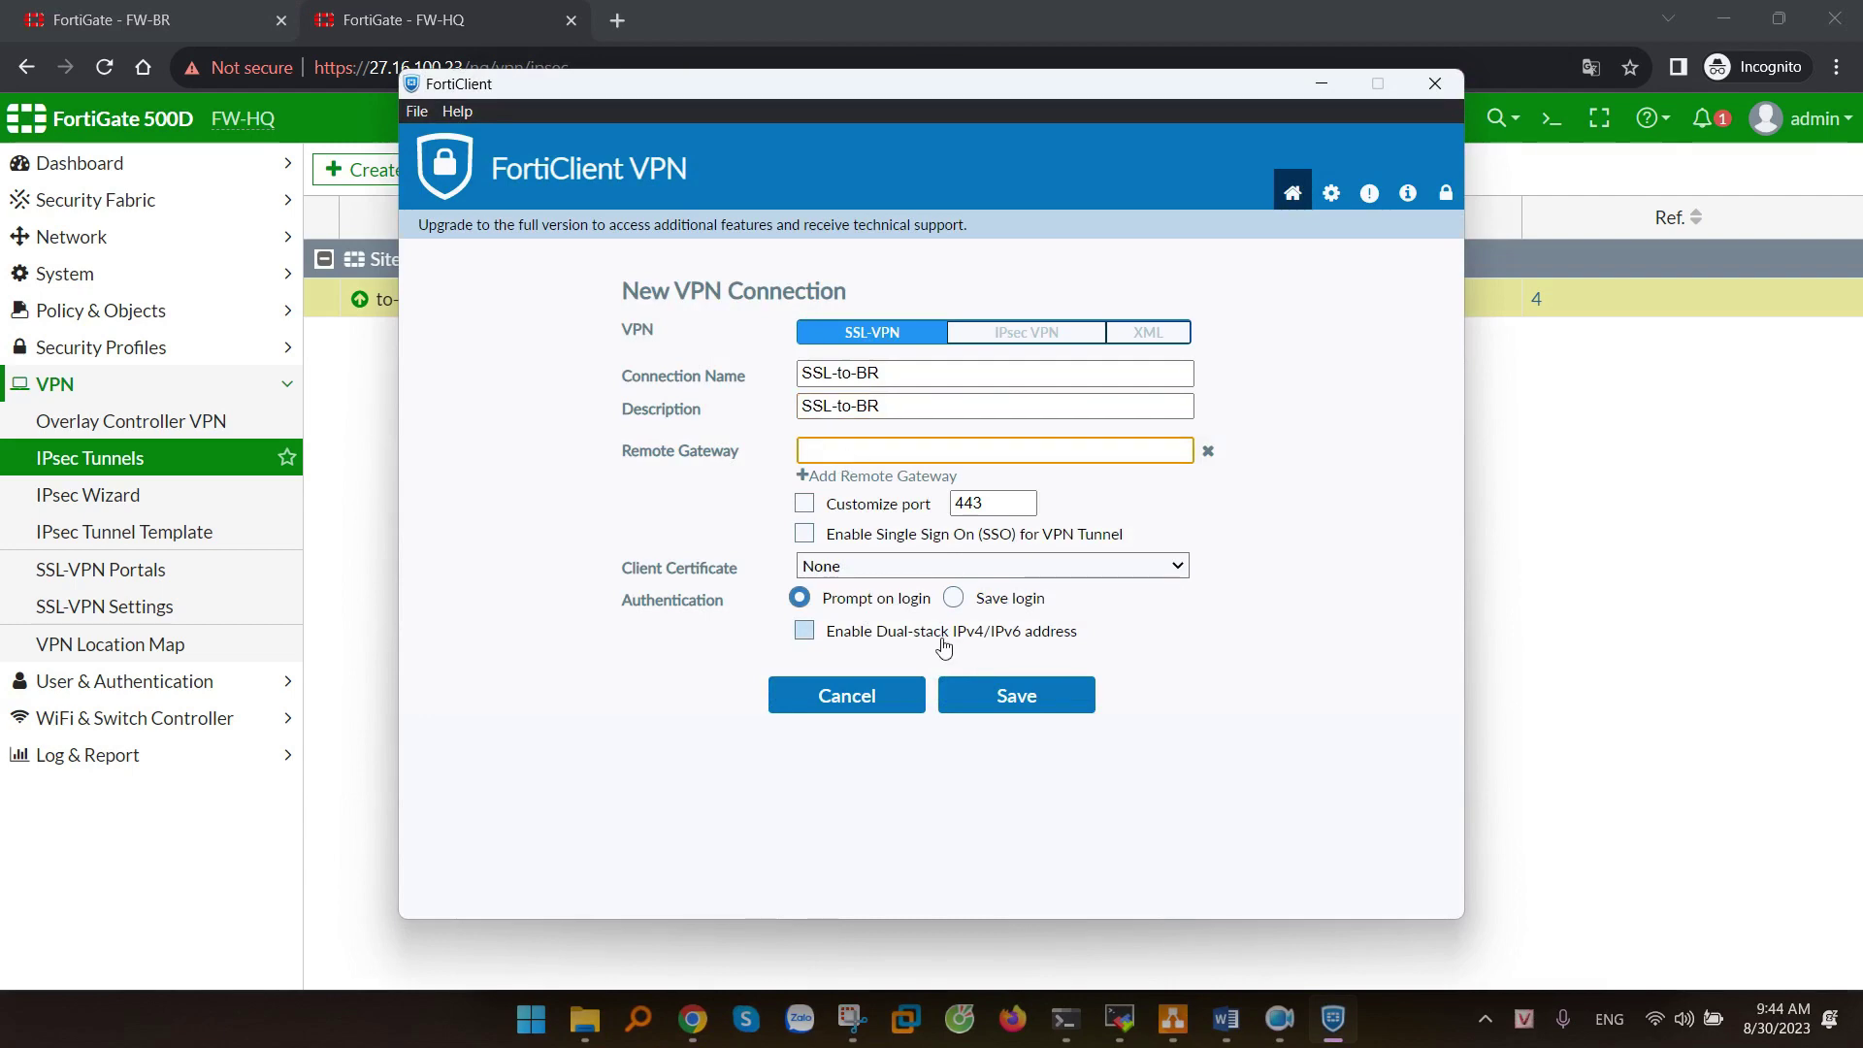
left_click(1172, 1019)
double_click(908, 529)
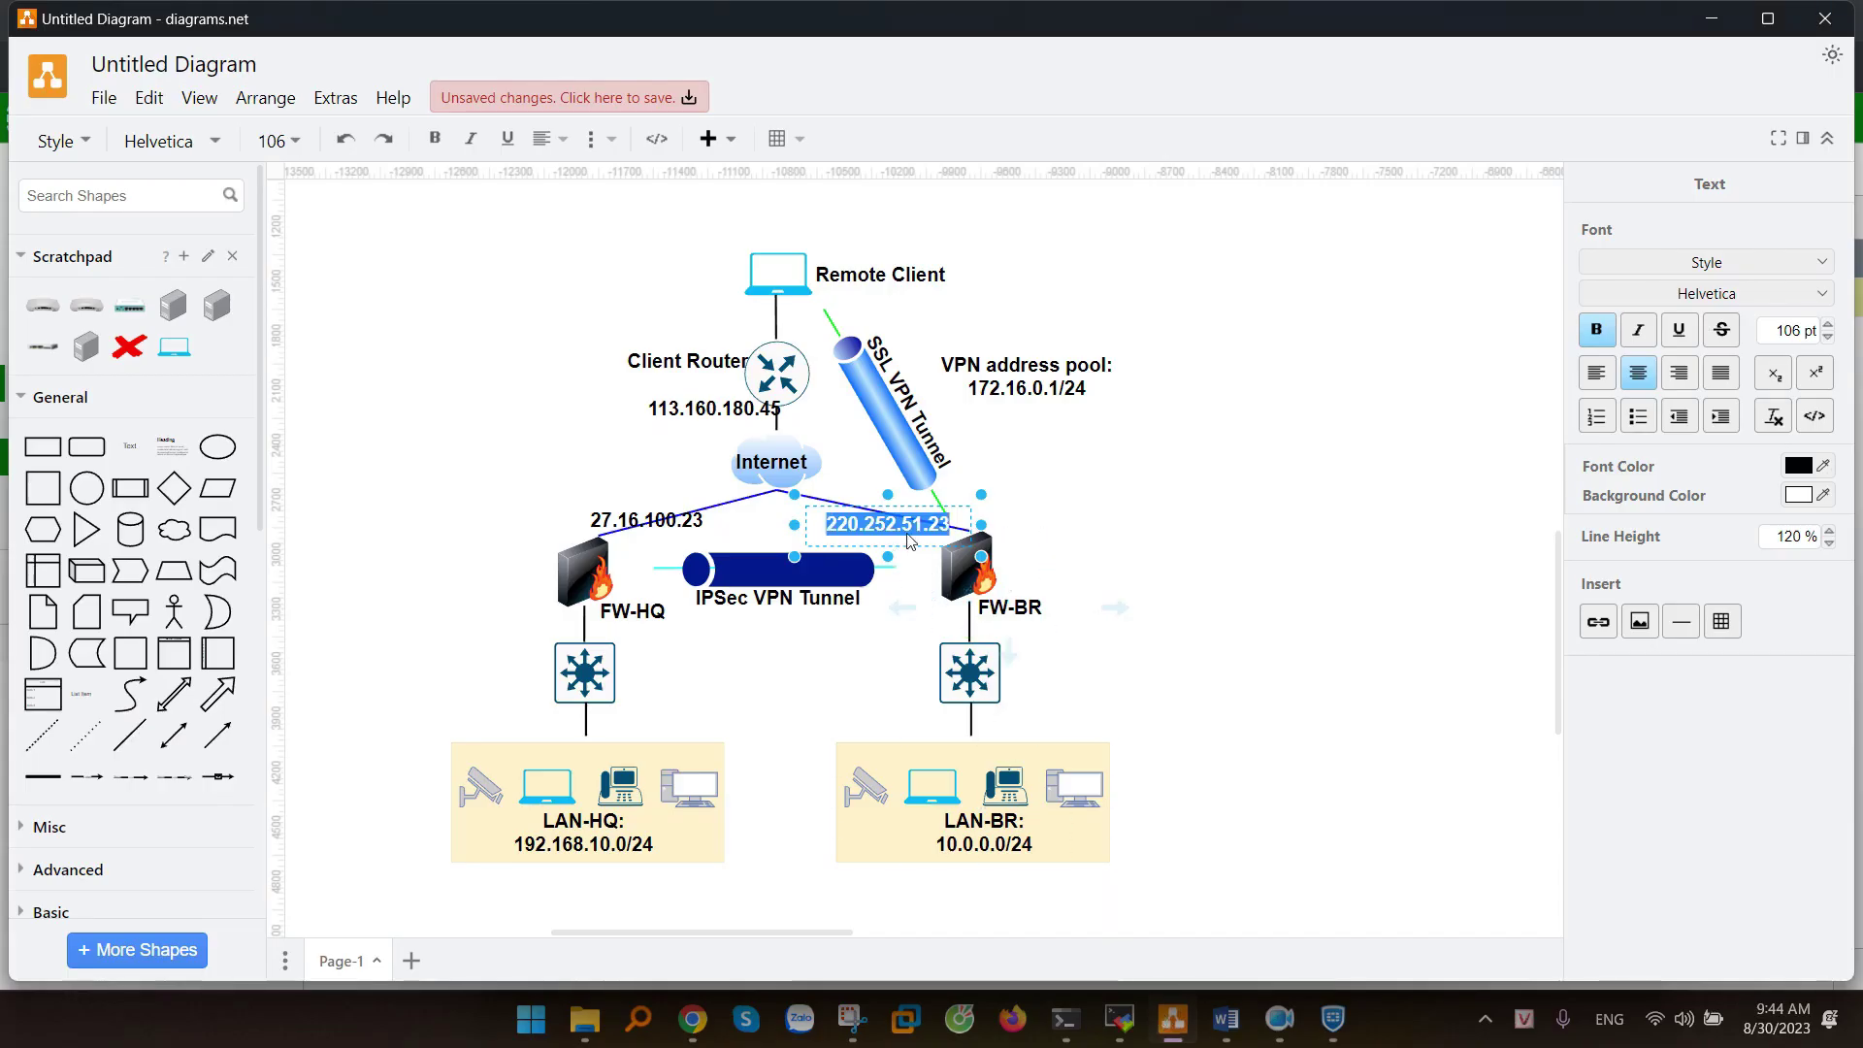
key("ctrl+c")
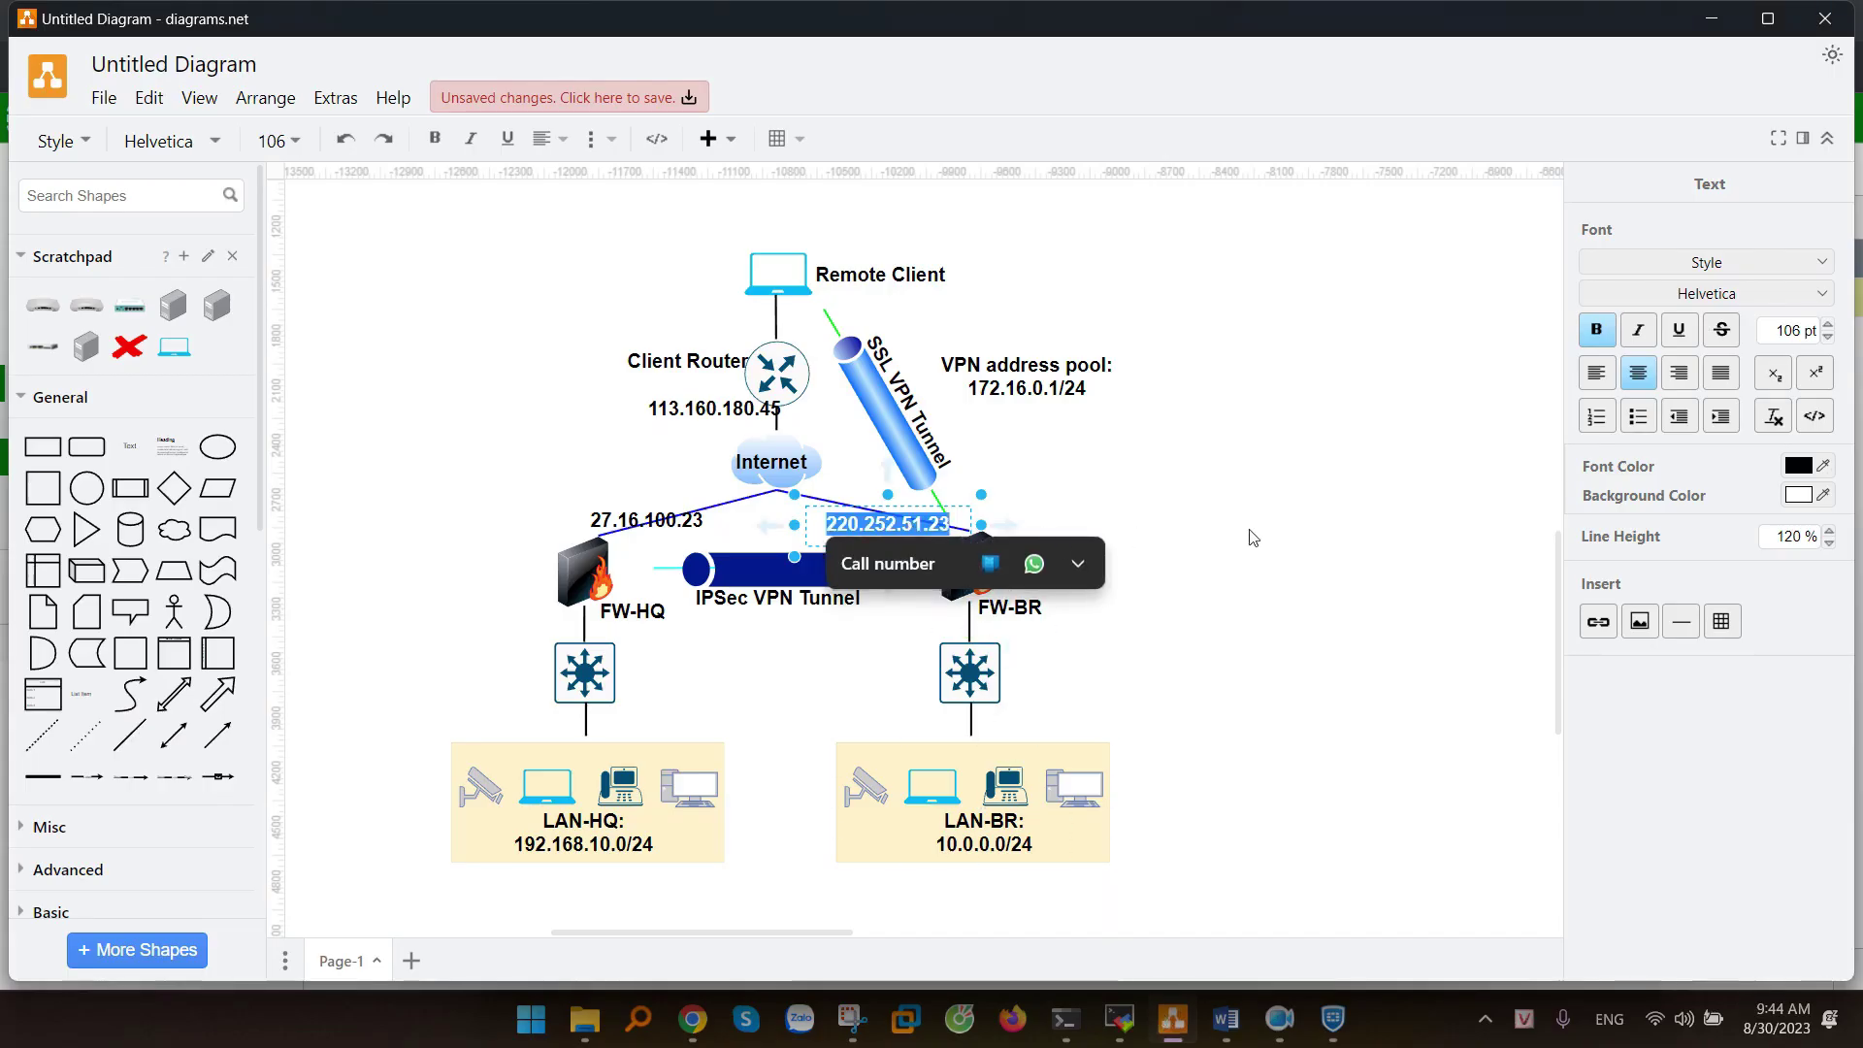
key("alt+Tab")
key("ctrl+v")
- Customize the port to 10443, enable Save login, and enter the login username
left_click(835, 503)
left_click(964, 513)
type("10")
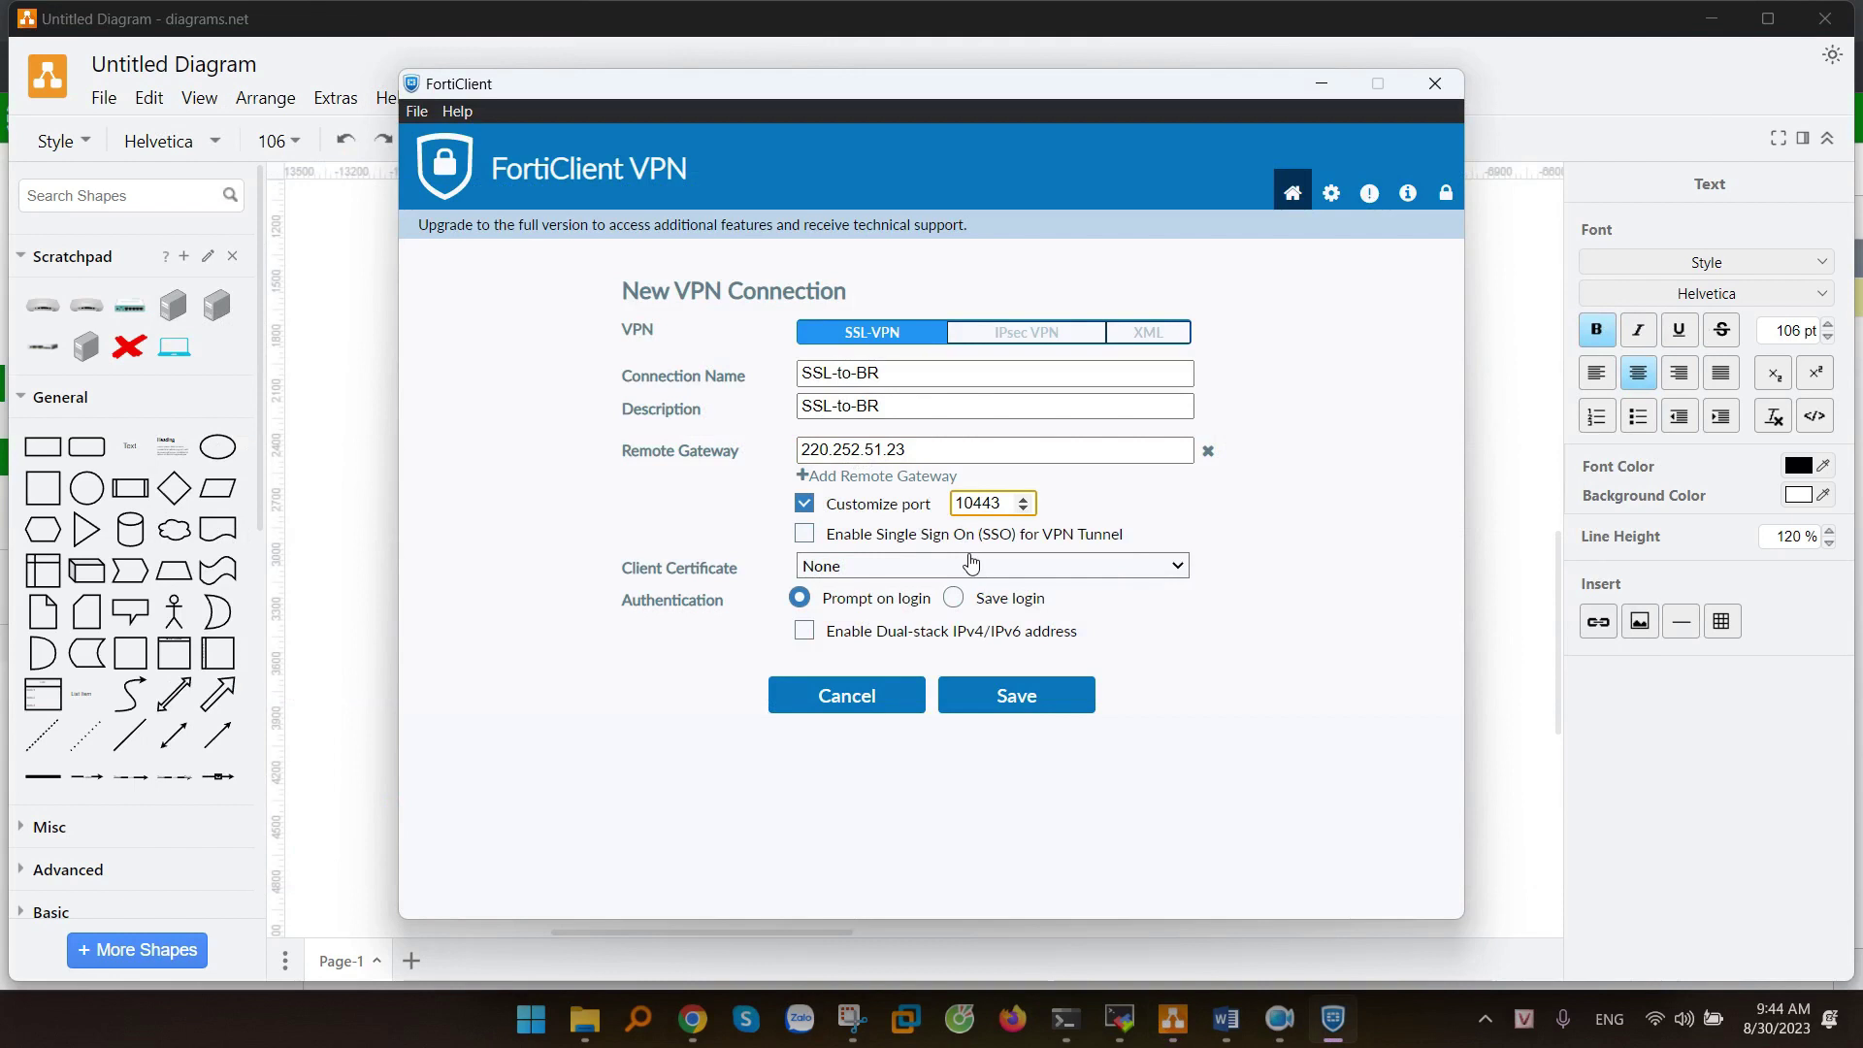
left_click(954, 598)
left_click(856, 637)
type("vpn1")
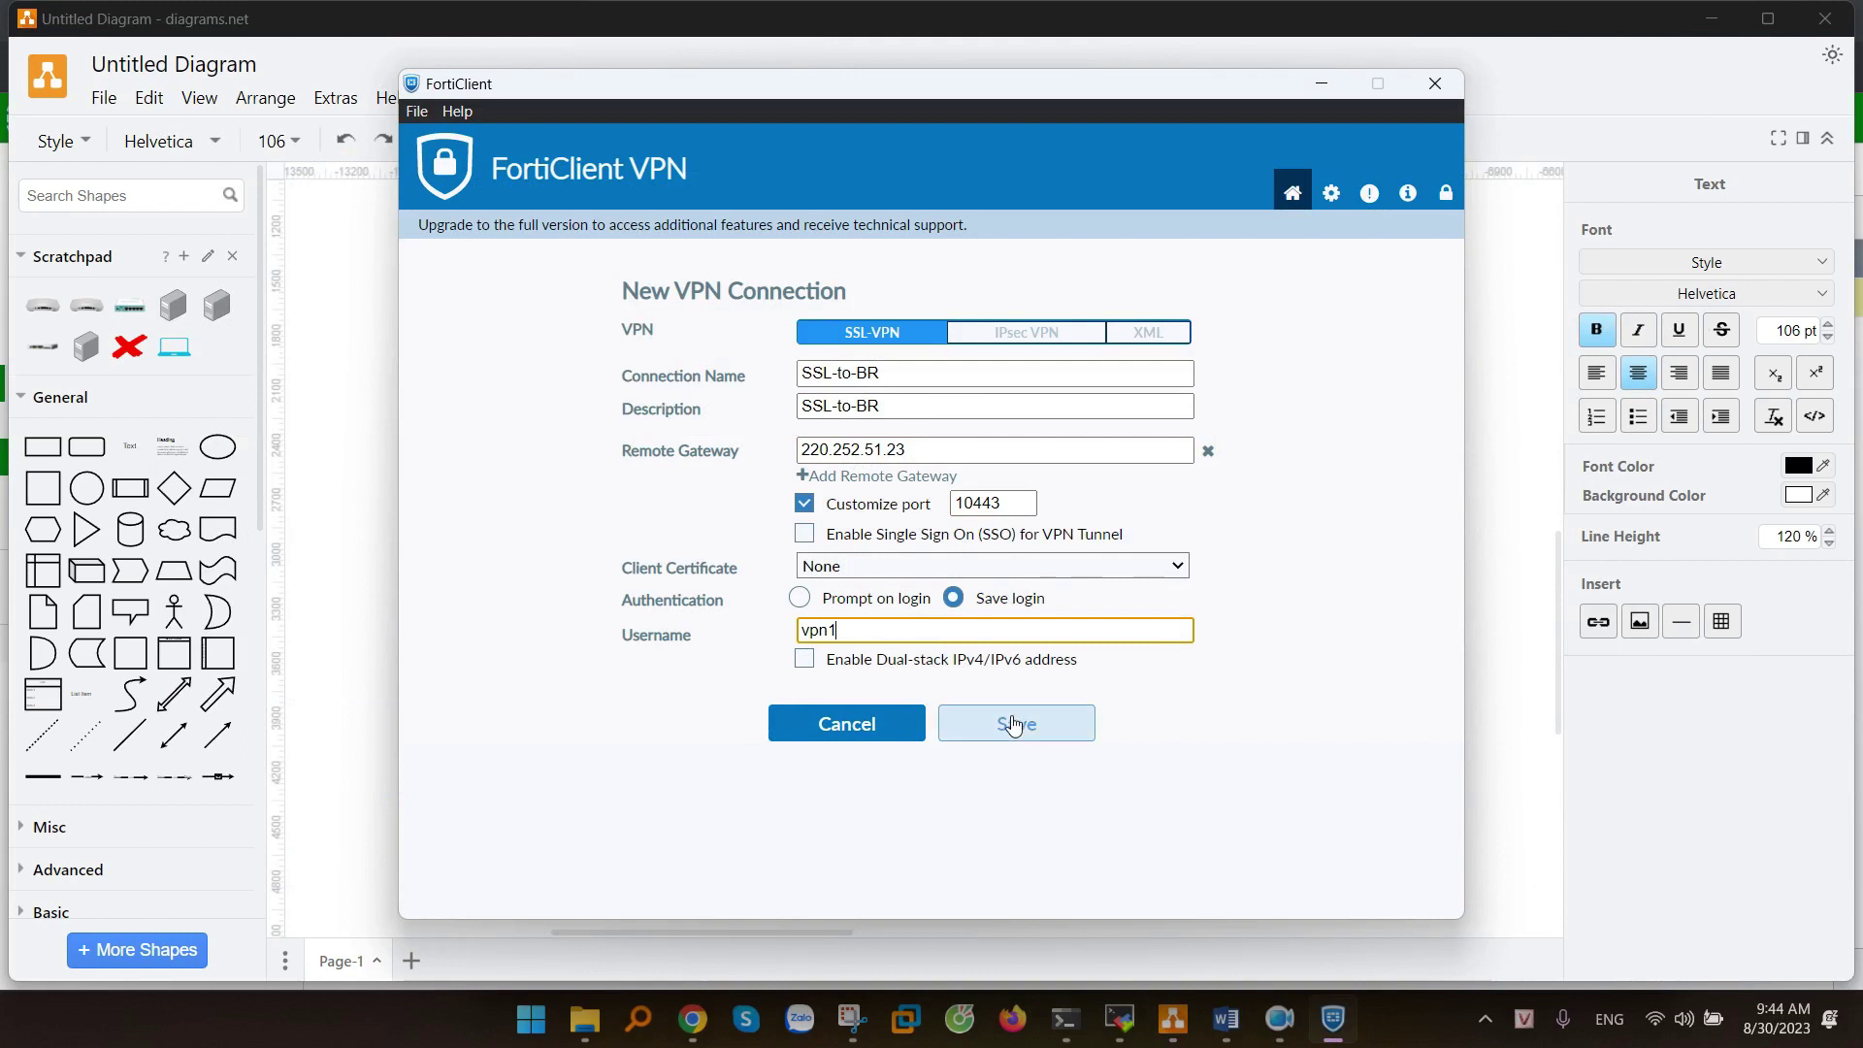
- Save SSL-to-BR, enter the password, and connect, accepting the certificate security alert
left_click(1009, 723)
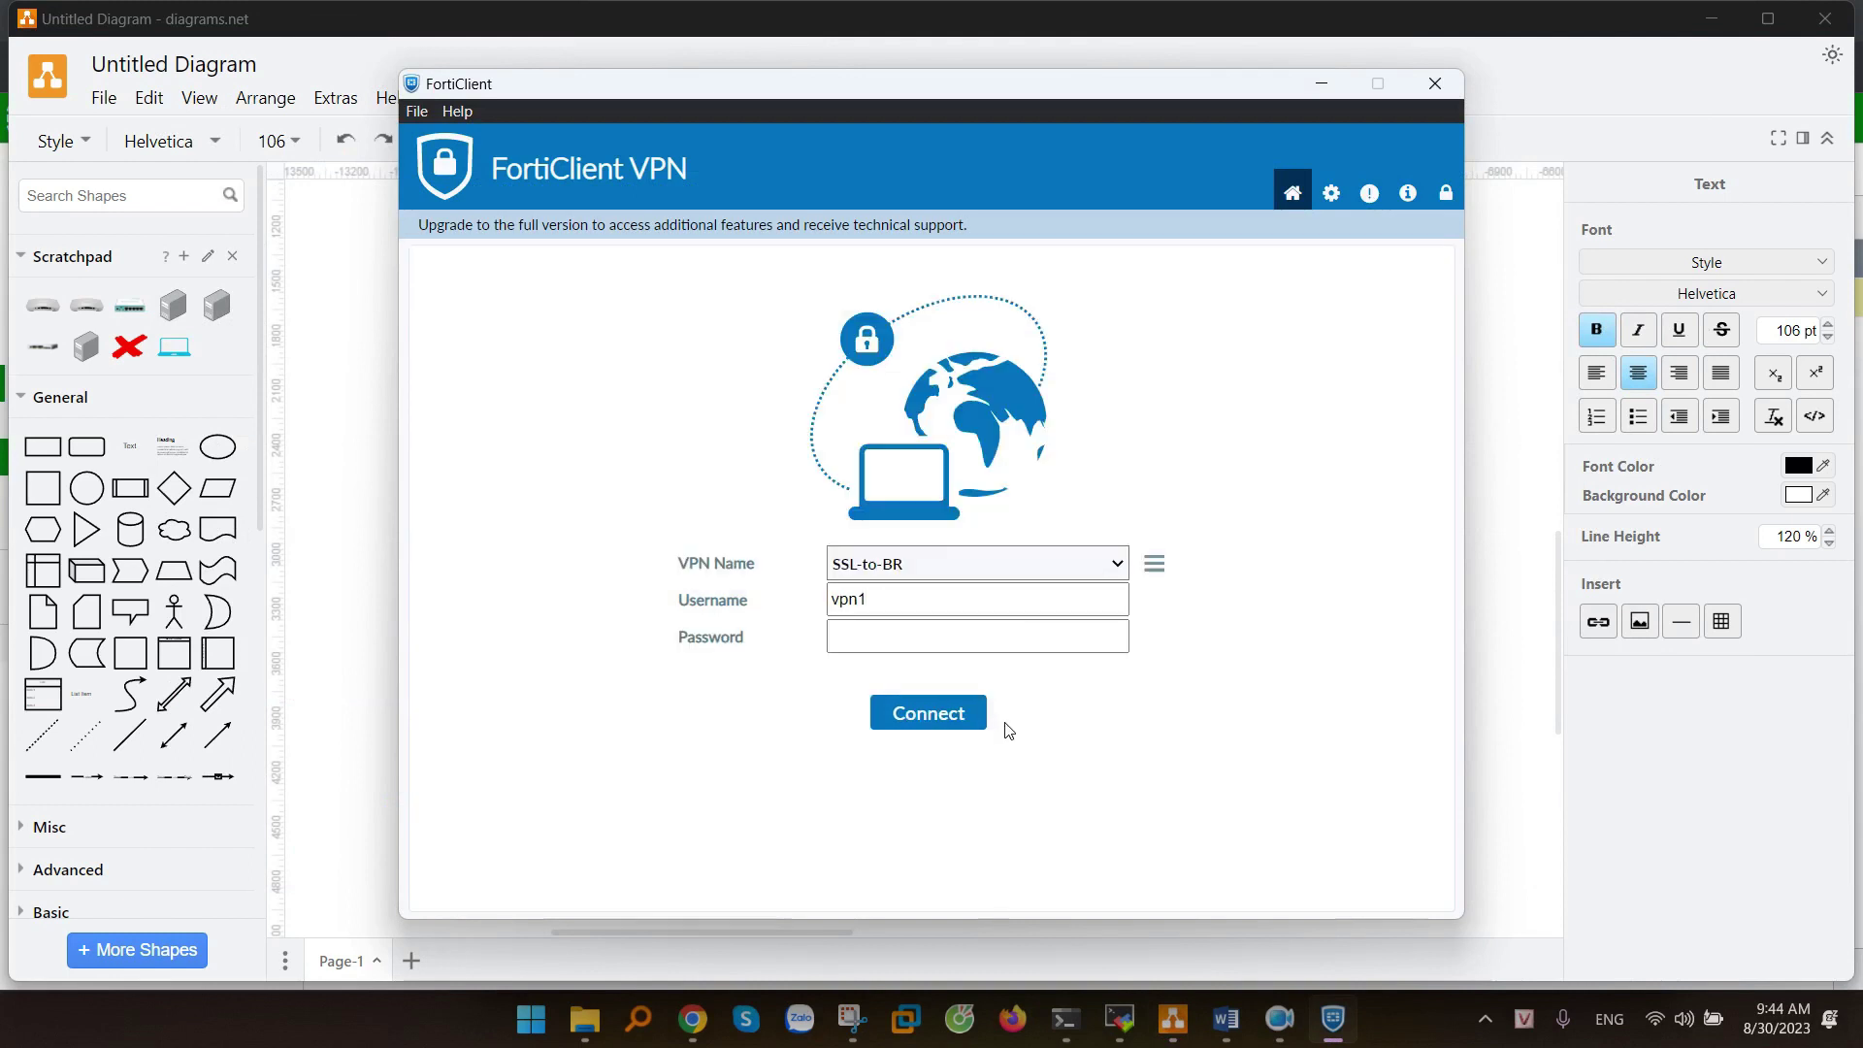
left_click(891, 638)
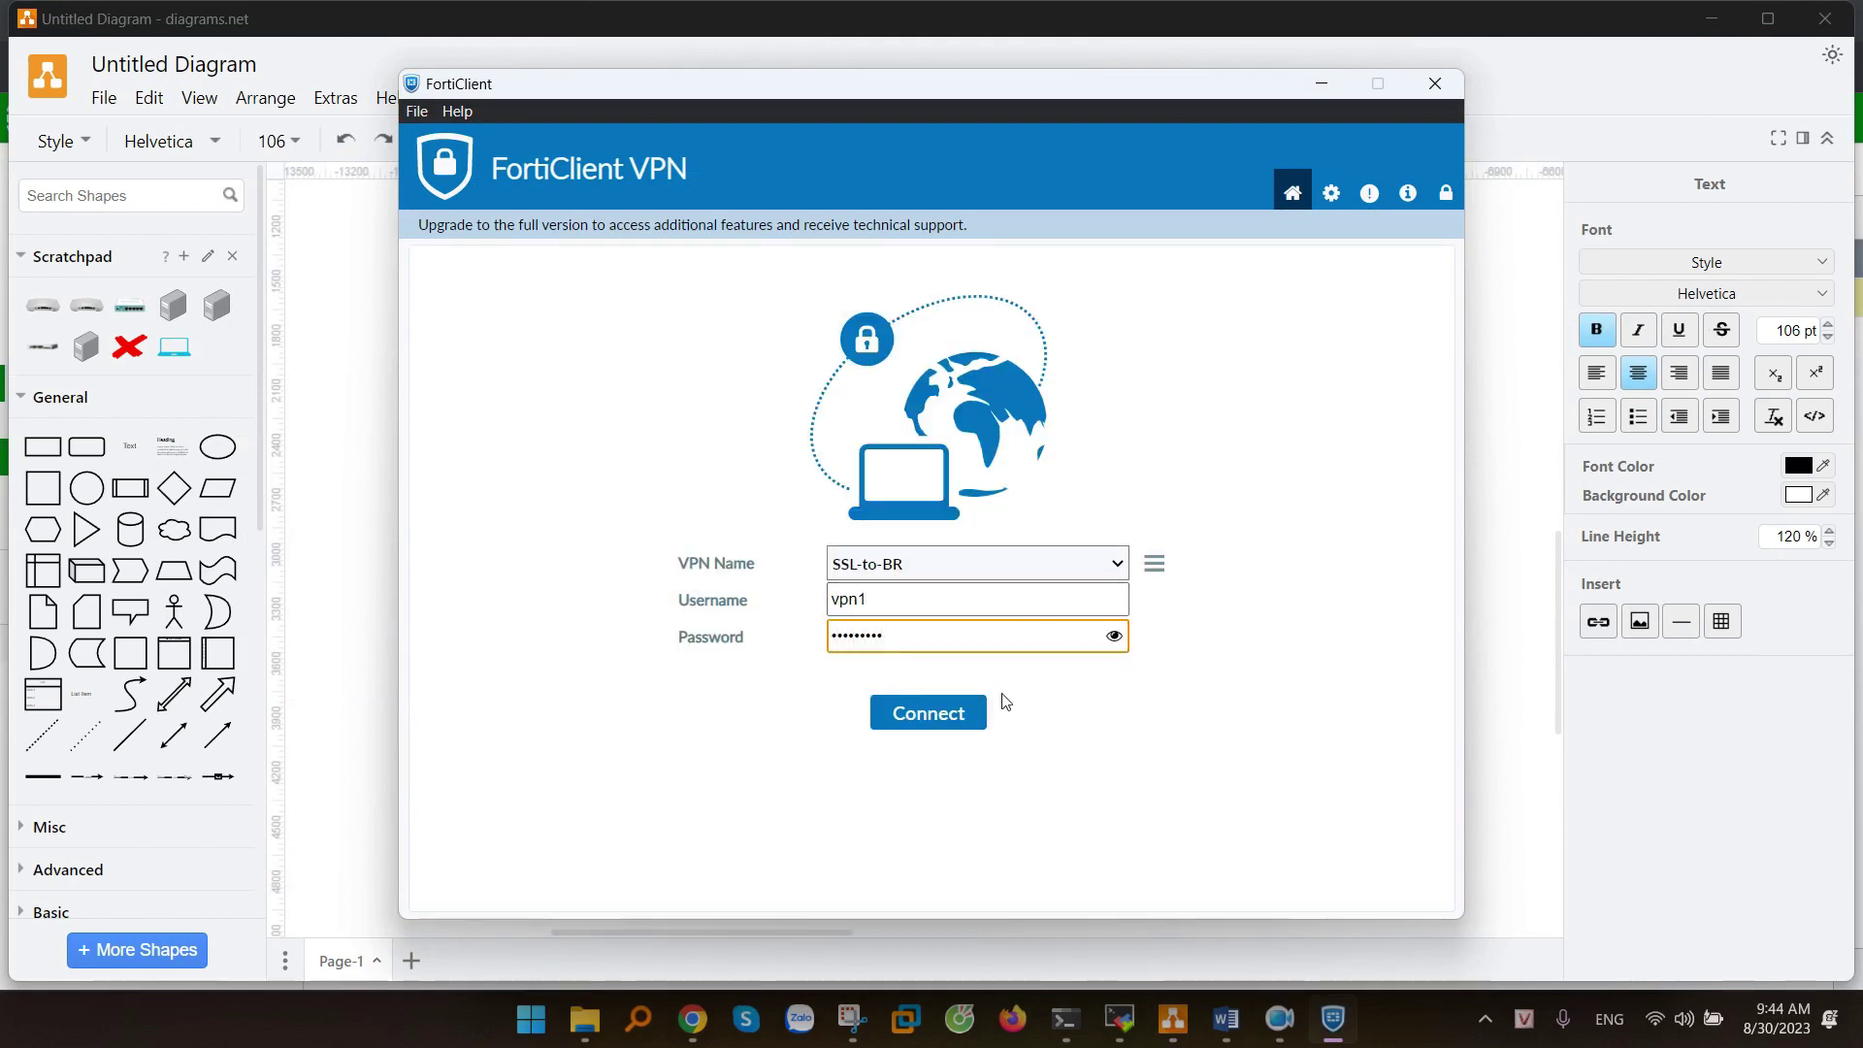
left_click(976, 713)
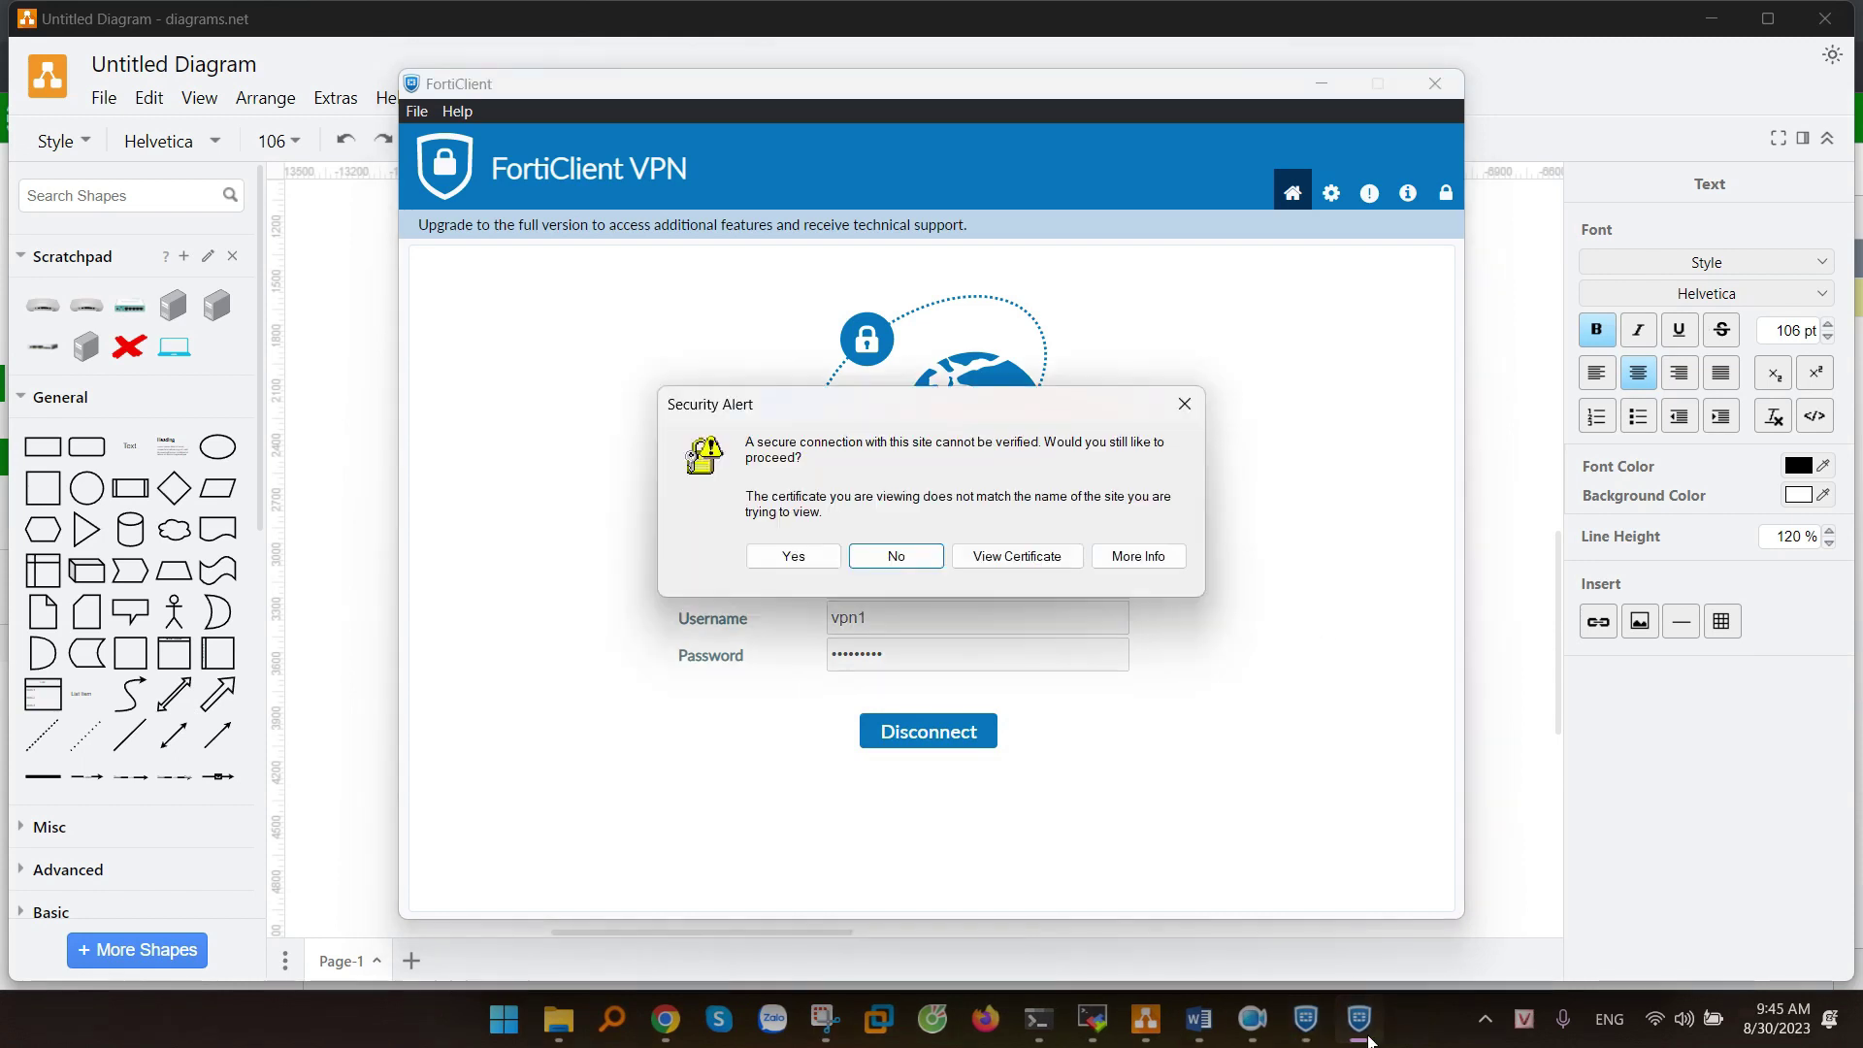
left_click(809, 556)
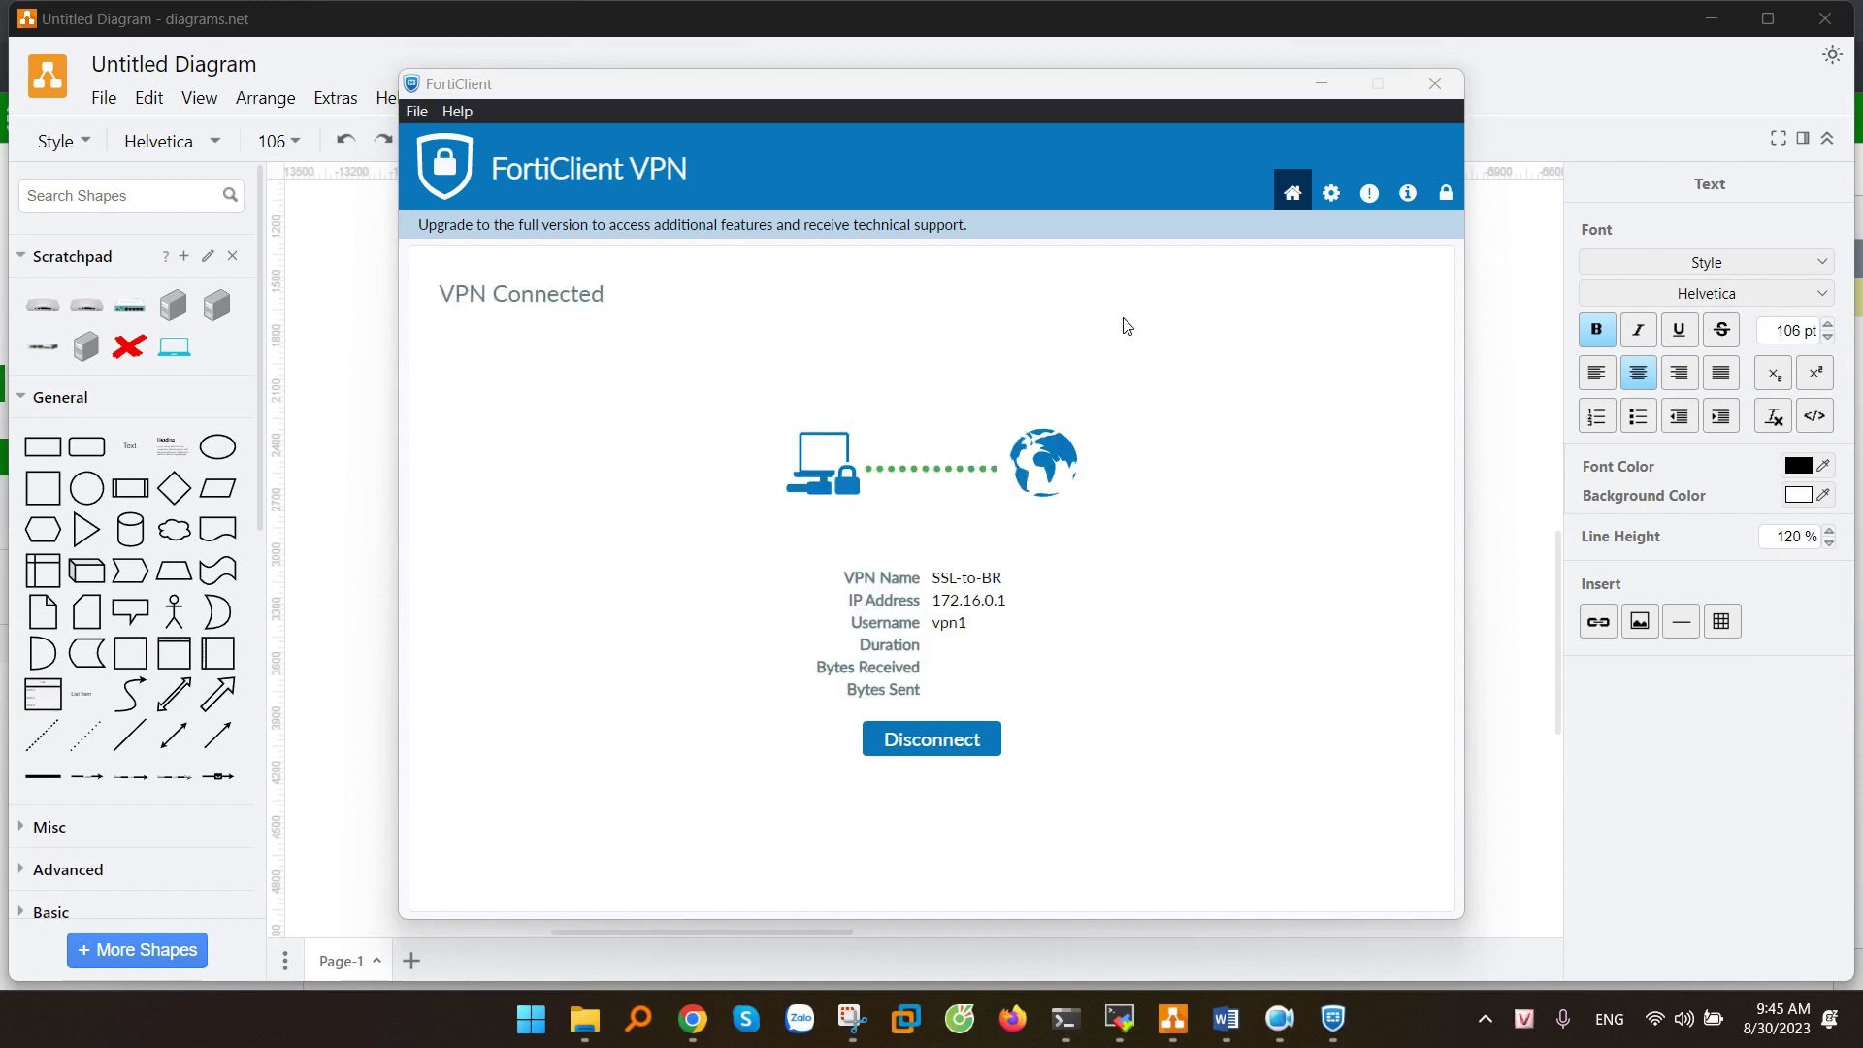
- Confirm the client was assigned VPN address 172.16.0.1
left_click_drag(964, 86, 1231, 81)
left_click_drag(1204, 595, 1283, 598)
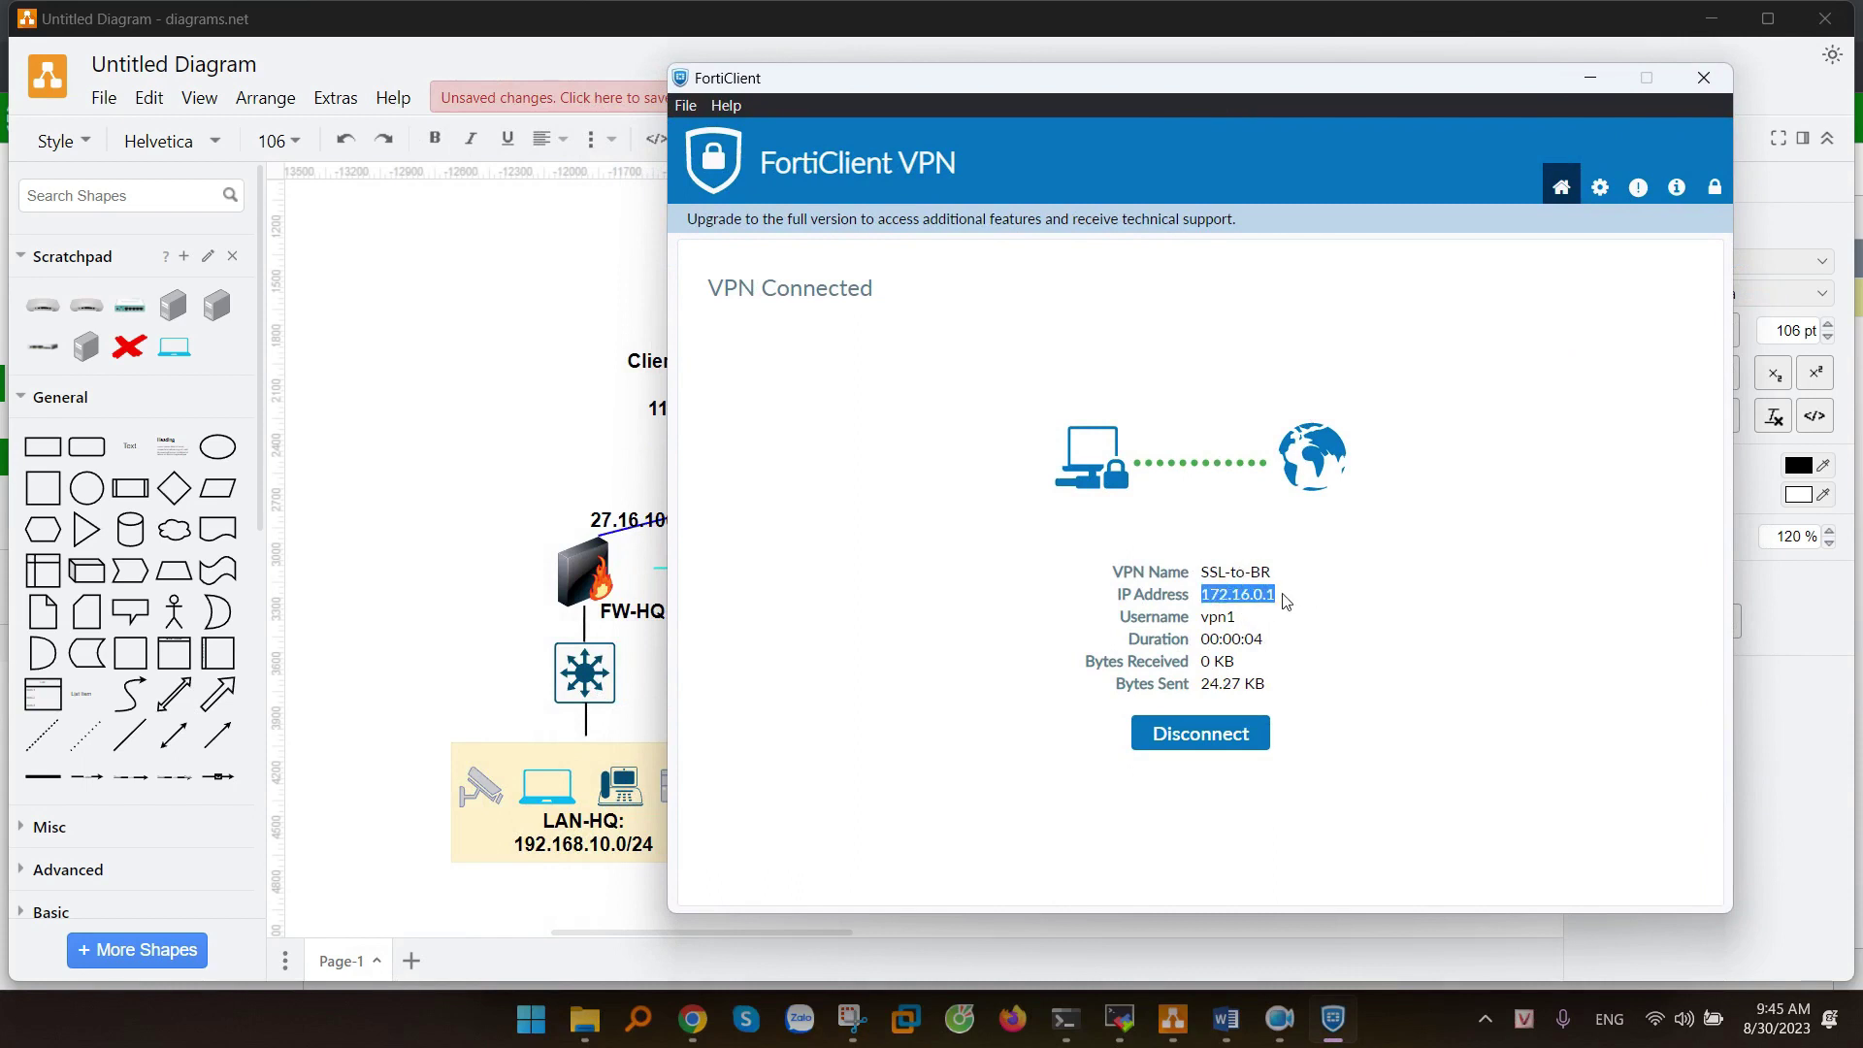
left_click(1299, 613)
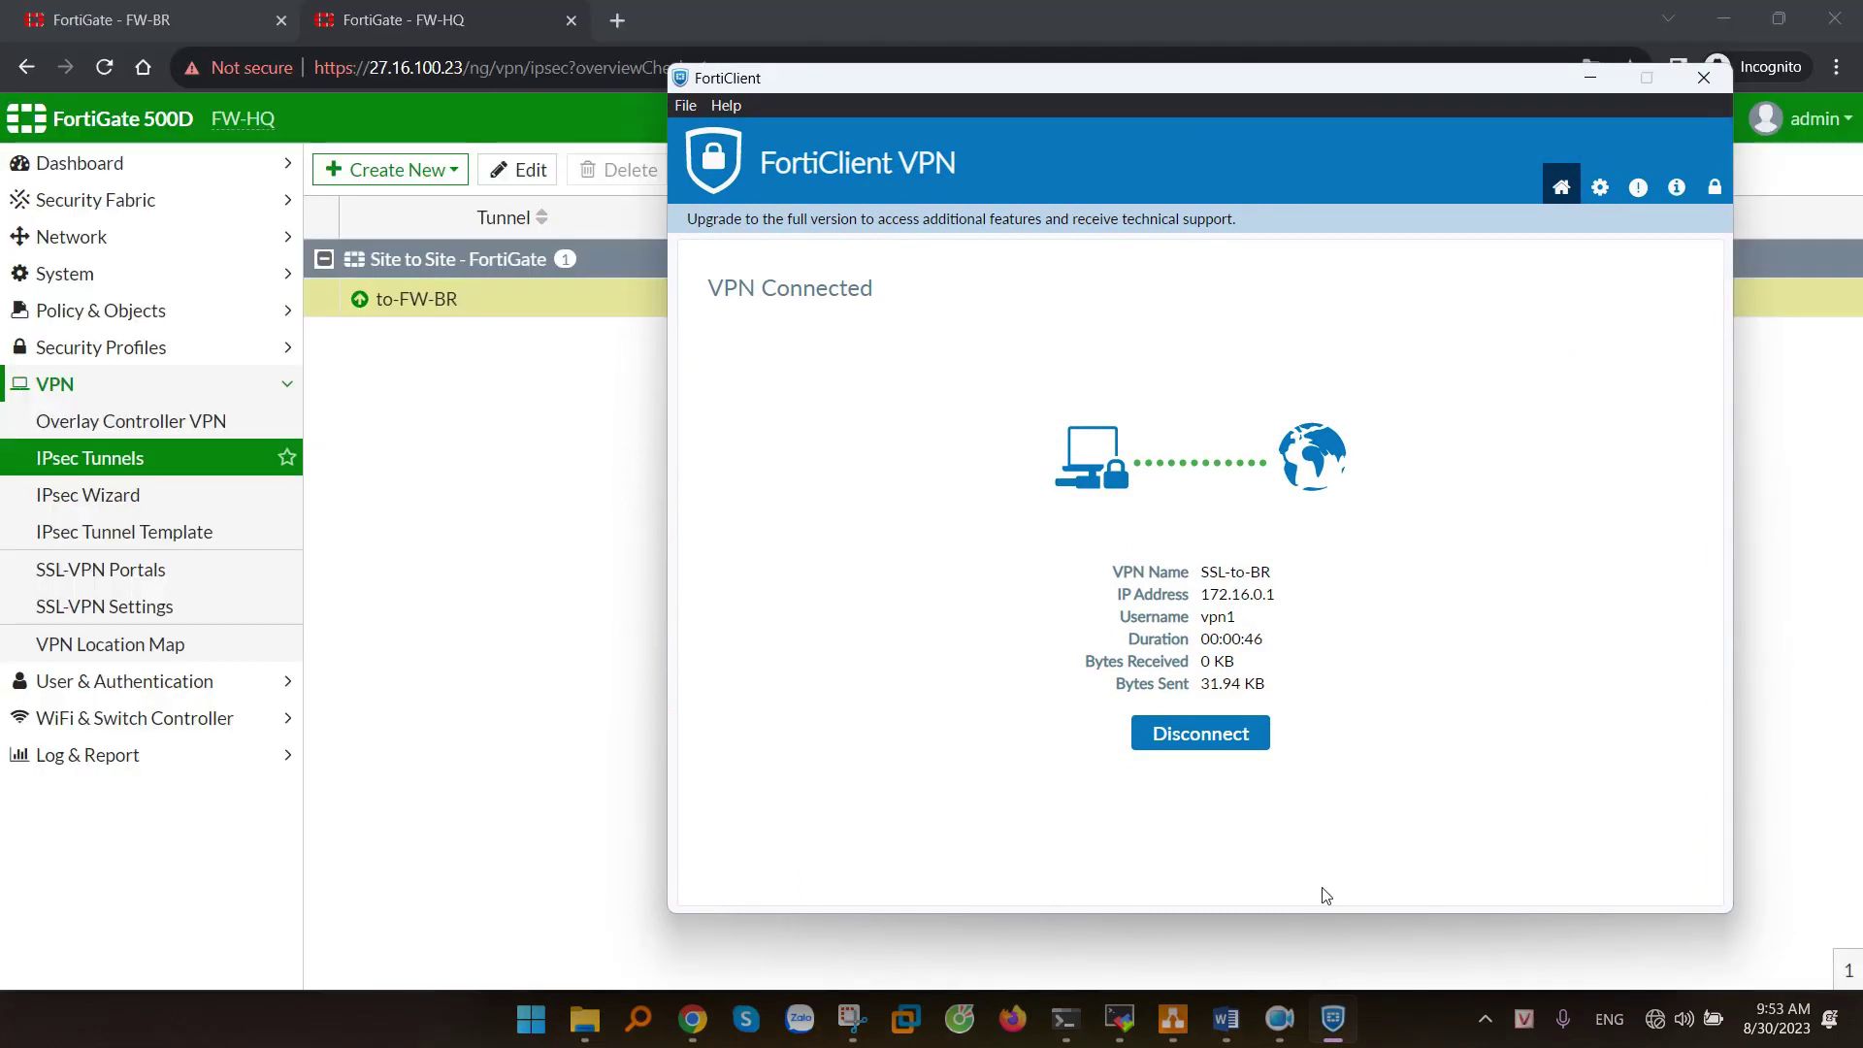
left_click(531, 1021)
- Open cmd and ping 192.168.10.1 (4/4 replies), then ping 10.0.0.1
type("cmd")
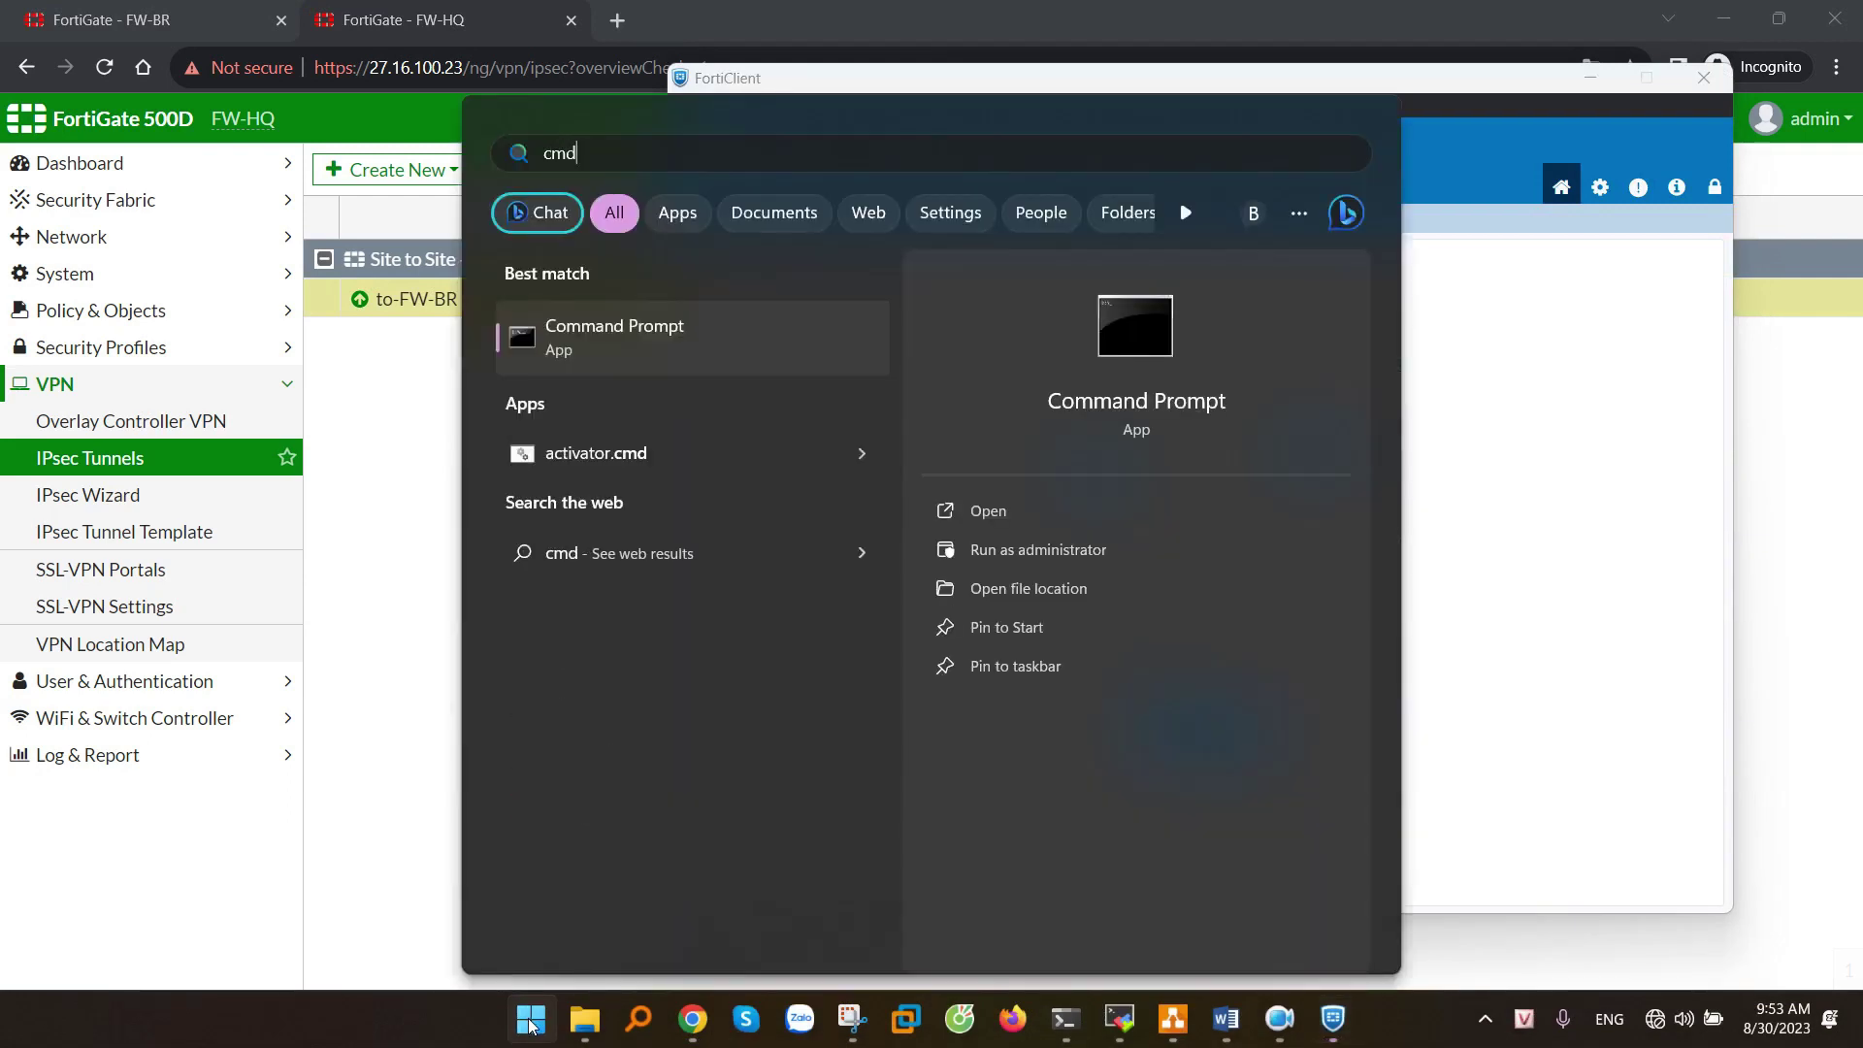
key("Return")
type("ping 192.168.")
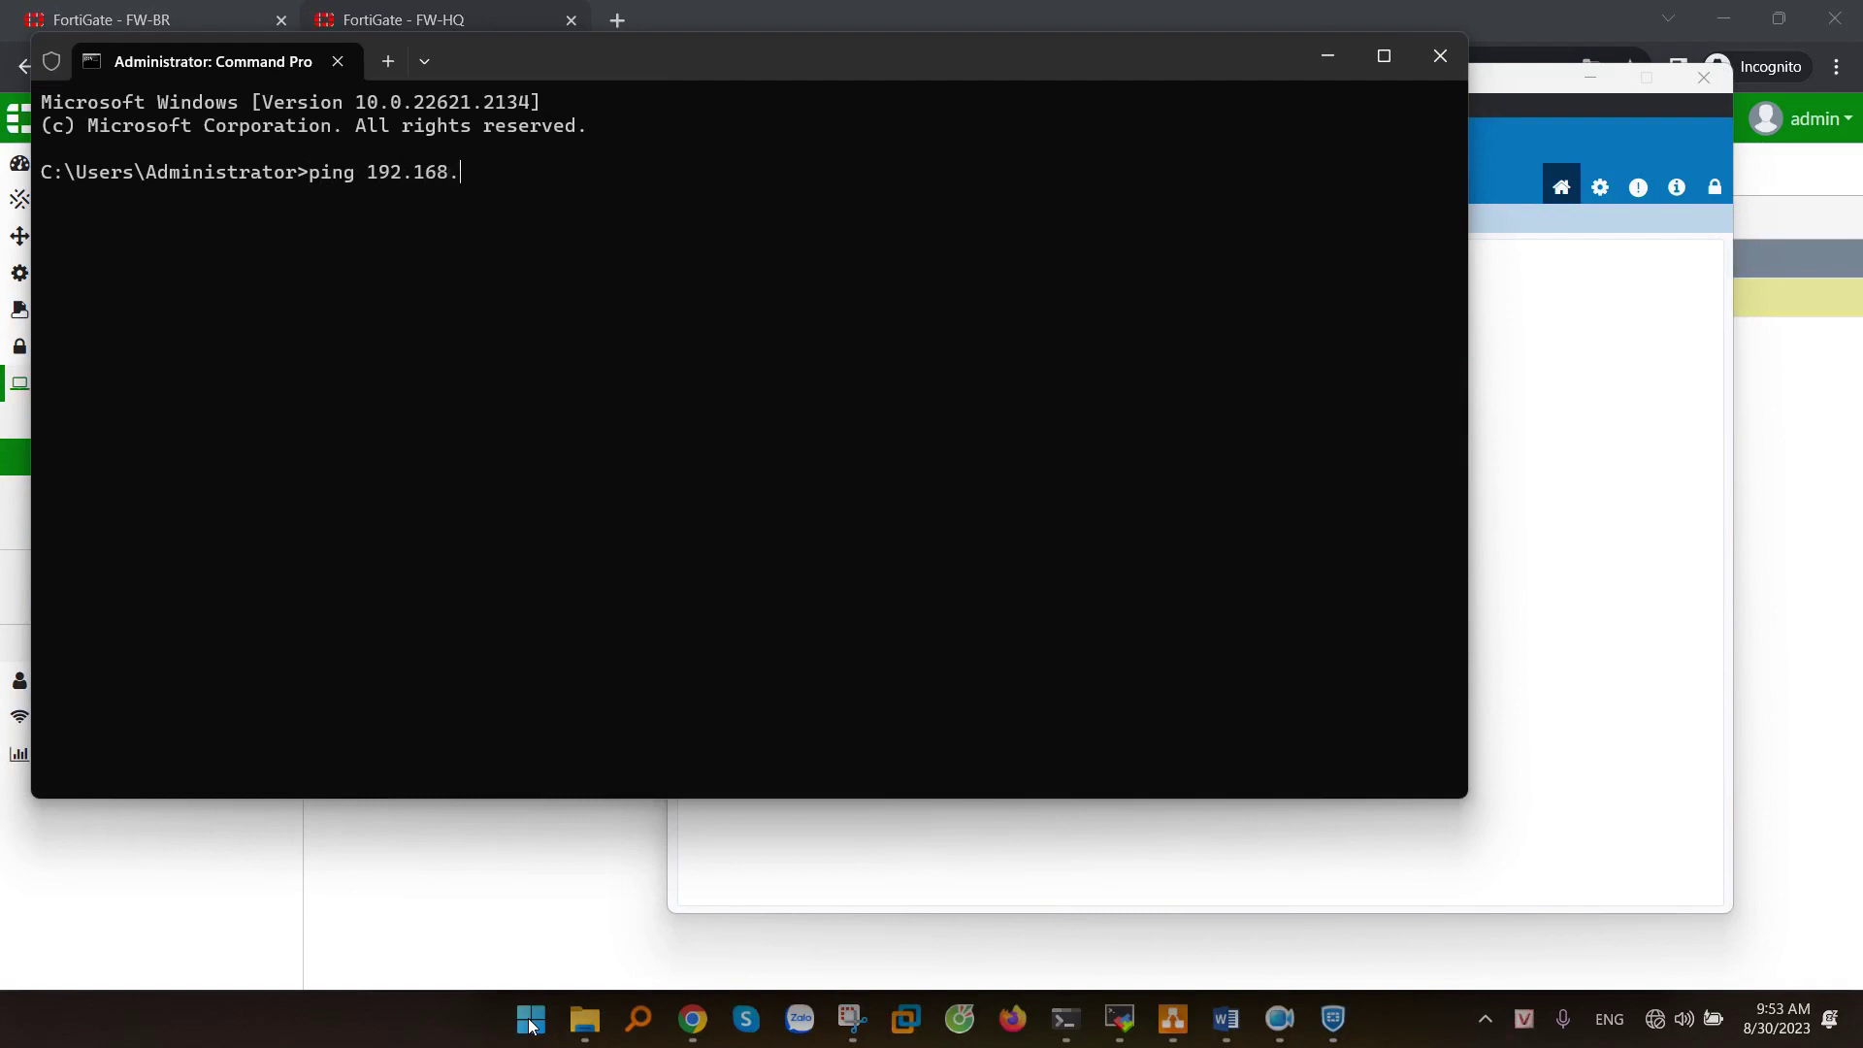
type("10.1")
key("Return")
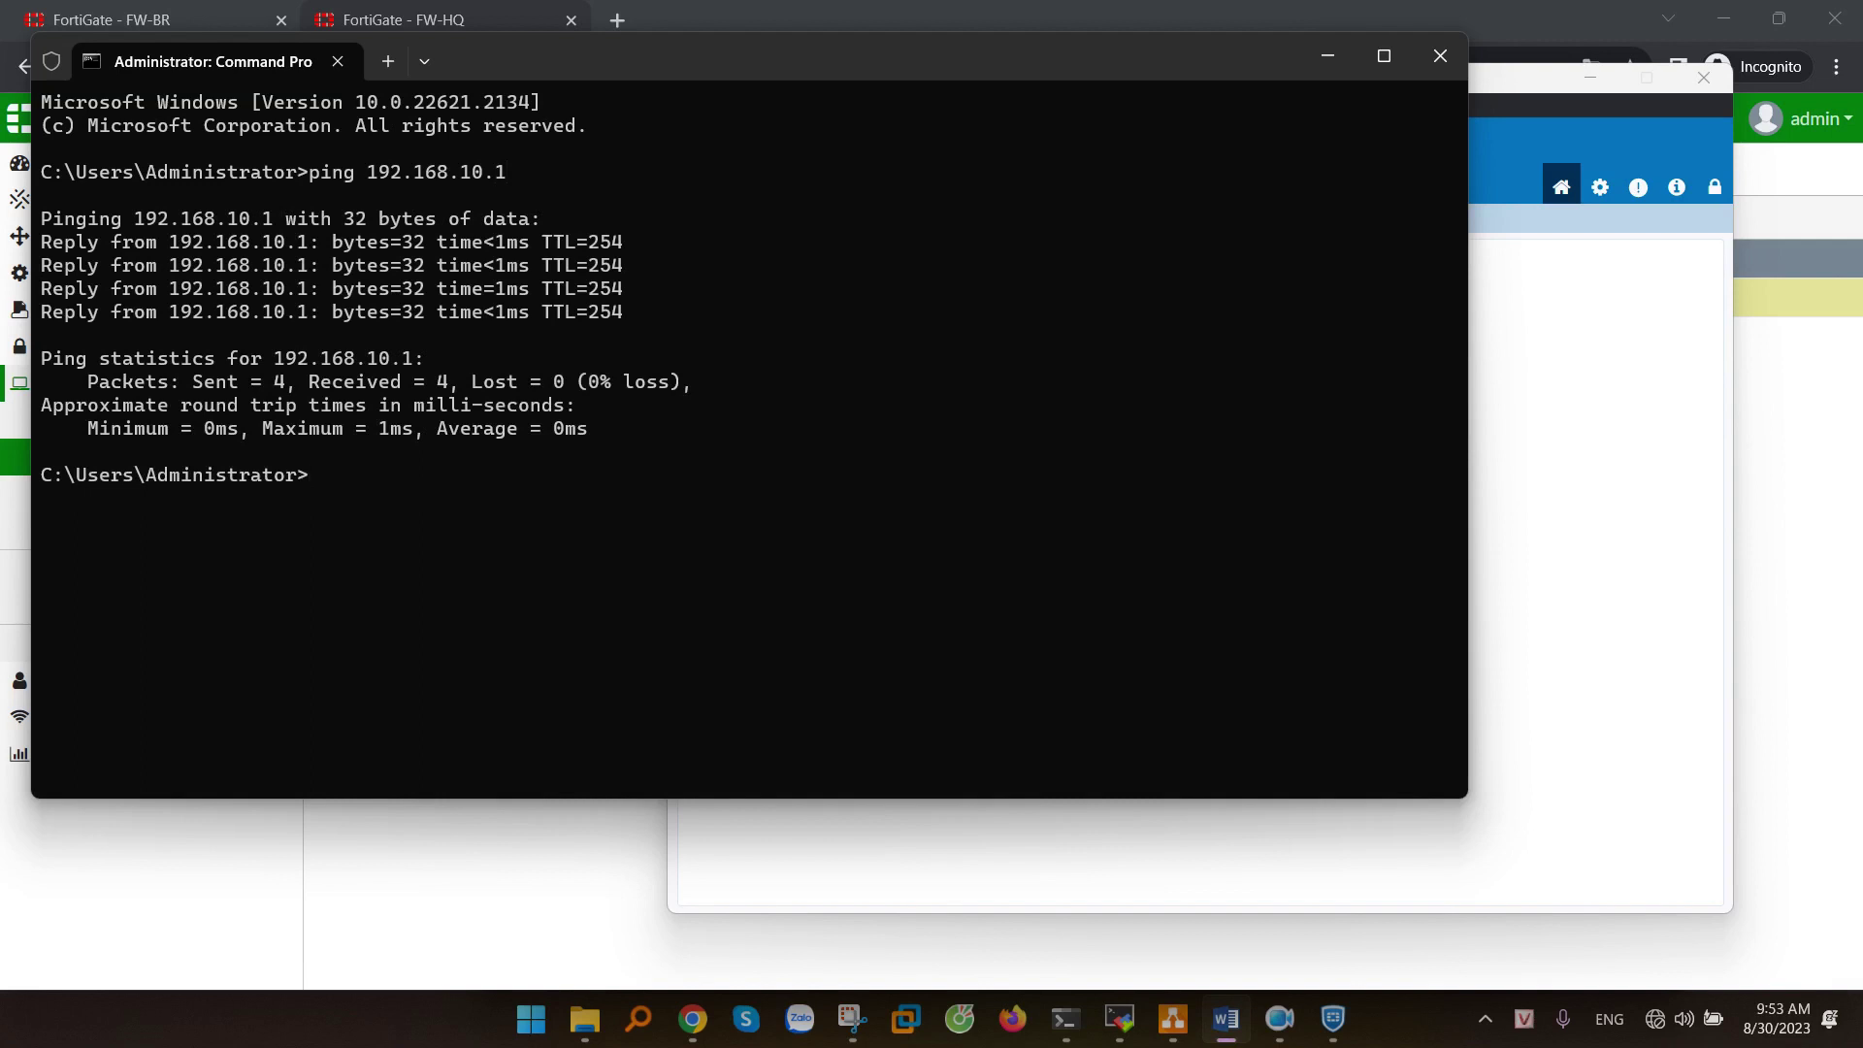
type("ping 10.0.0.1")
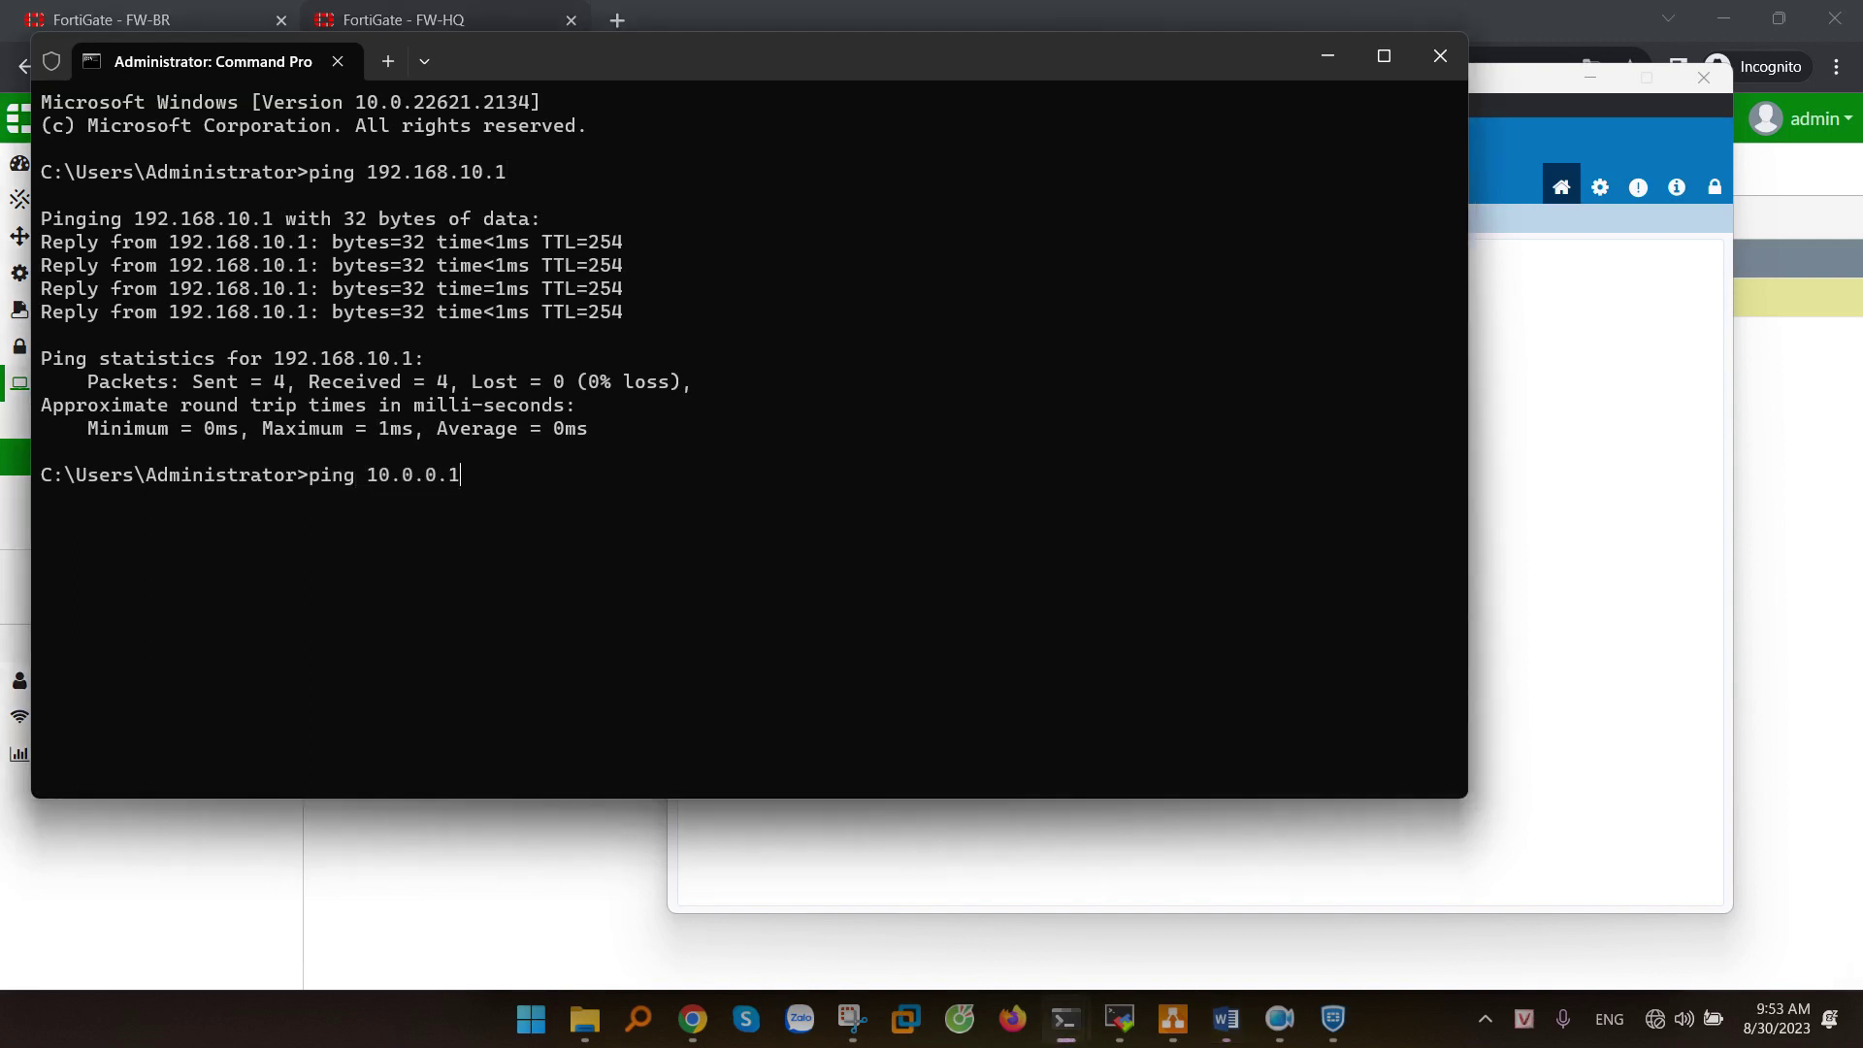
key("Return")
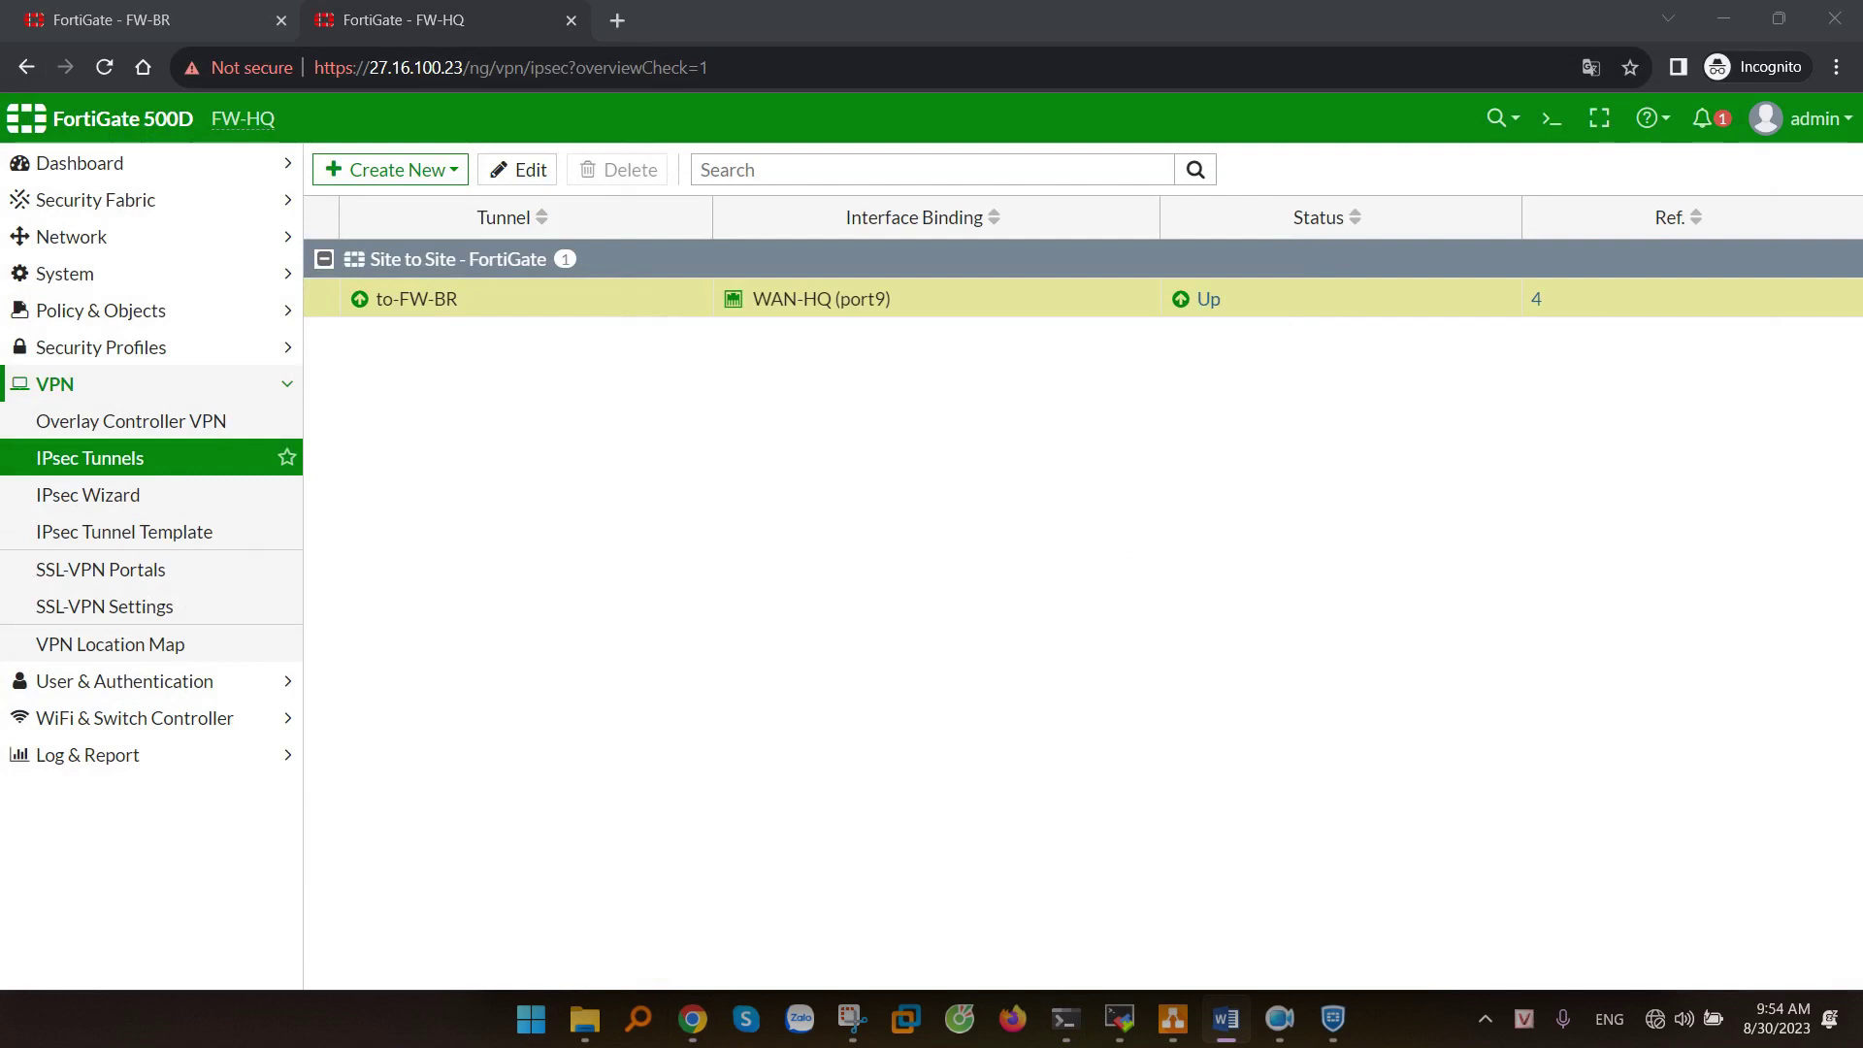
- Open Policy & Objects > Addresses and review to-FW-BR_local_subnet_1 and the two to-FW-BR remote subnets
left_click(416, 12)
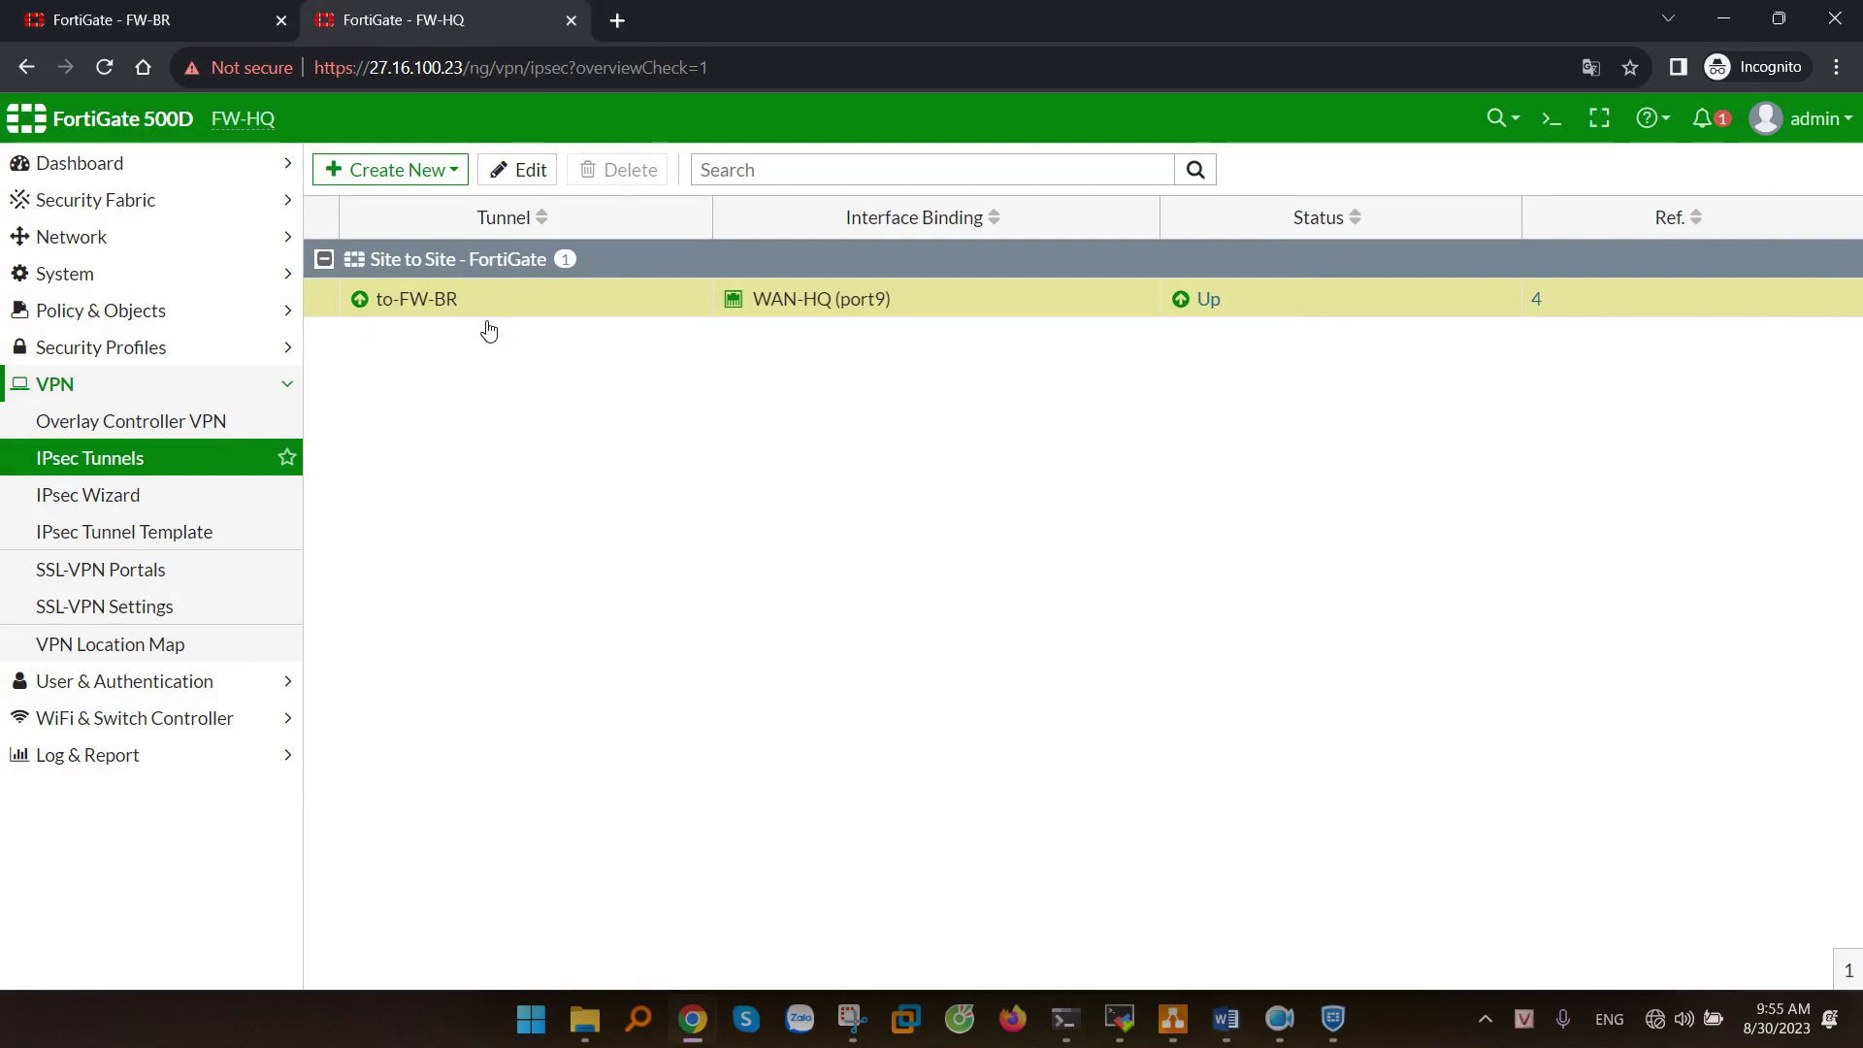
left_click(109, 323)
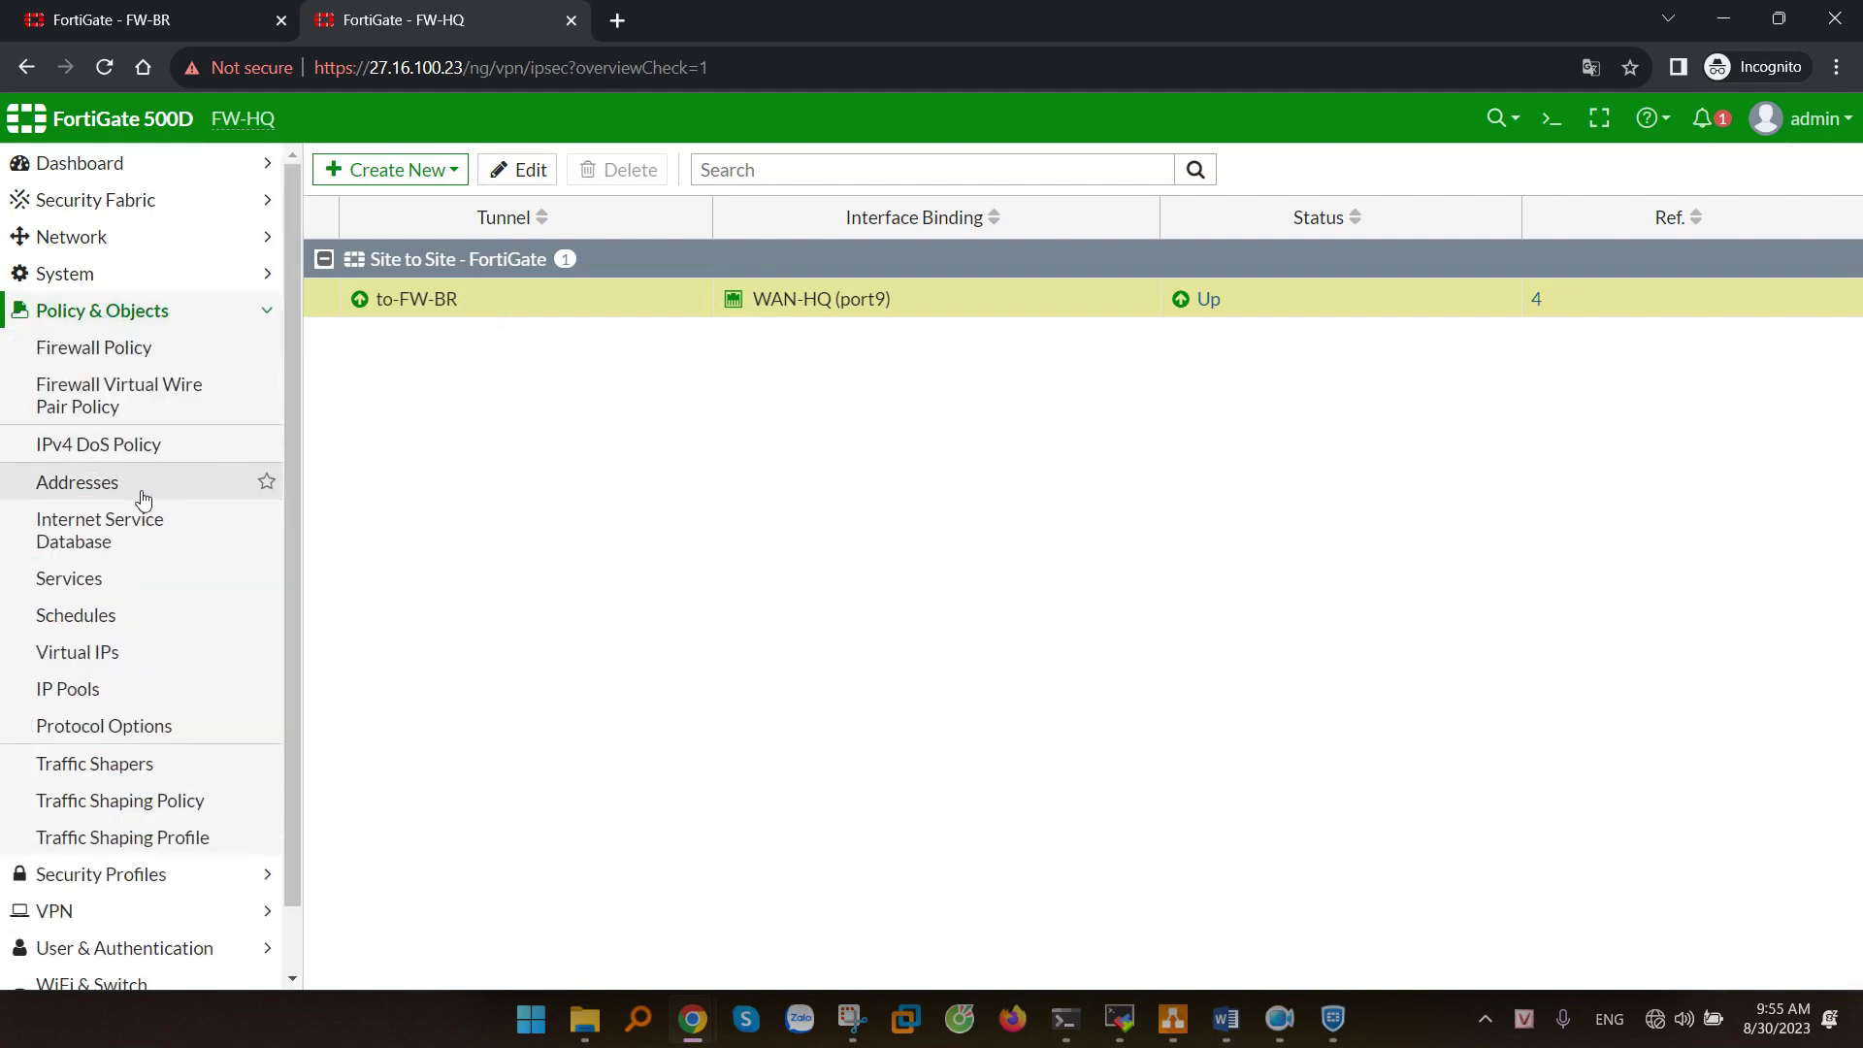
left_click(142, 485)
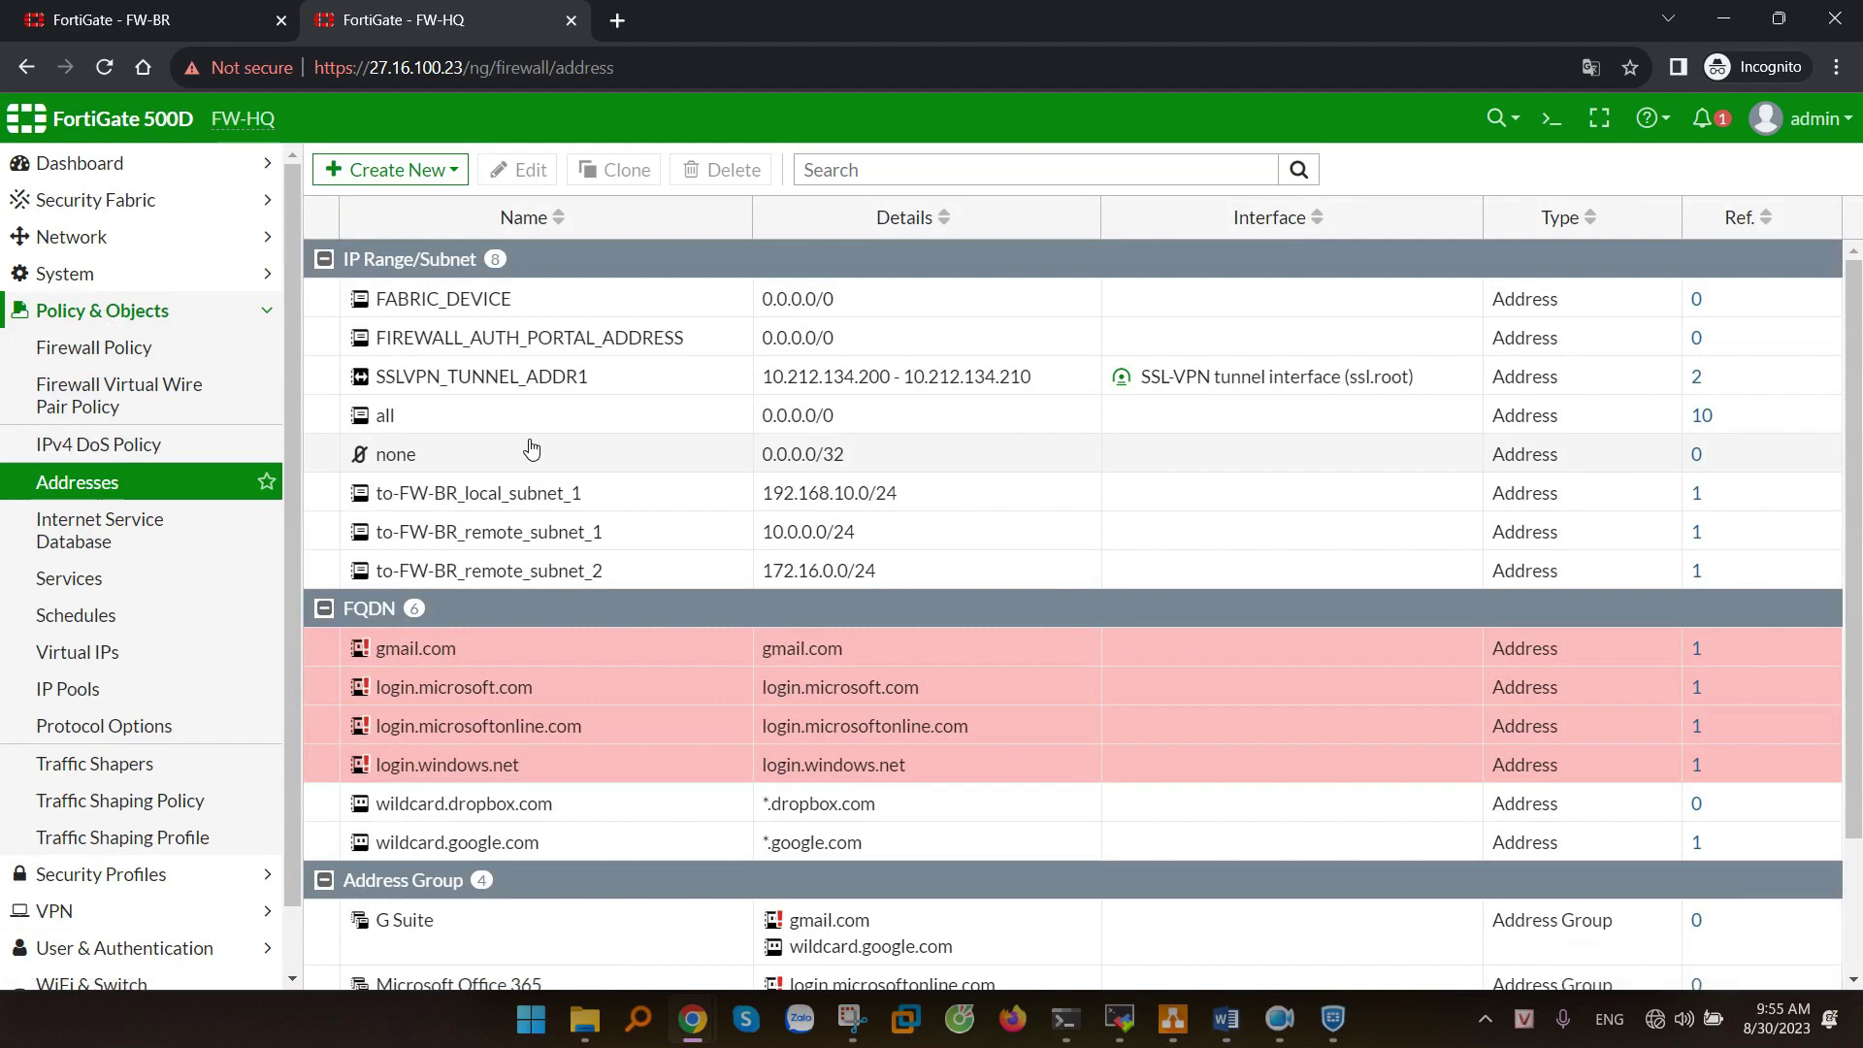
left_click_drag(904, 577, 383, 497)
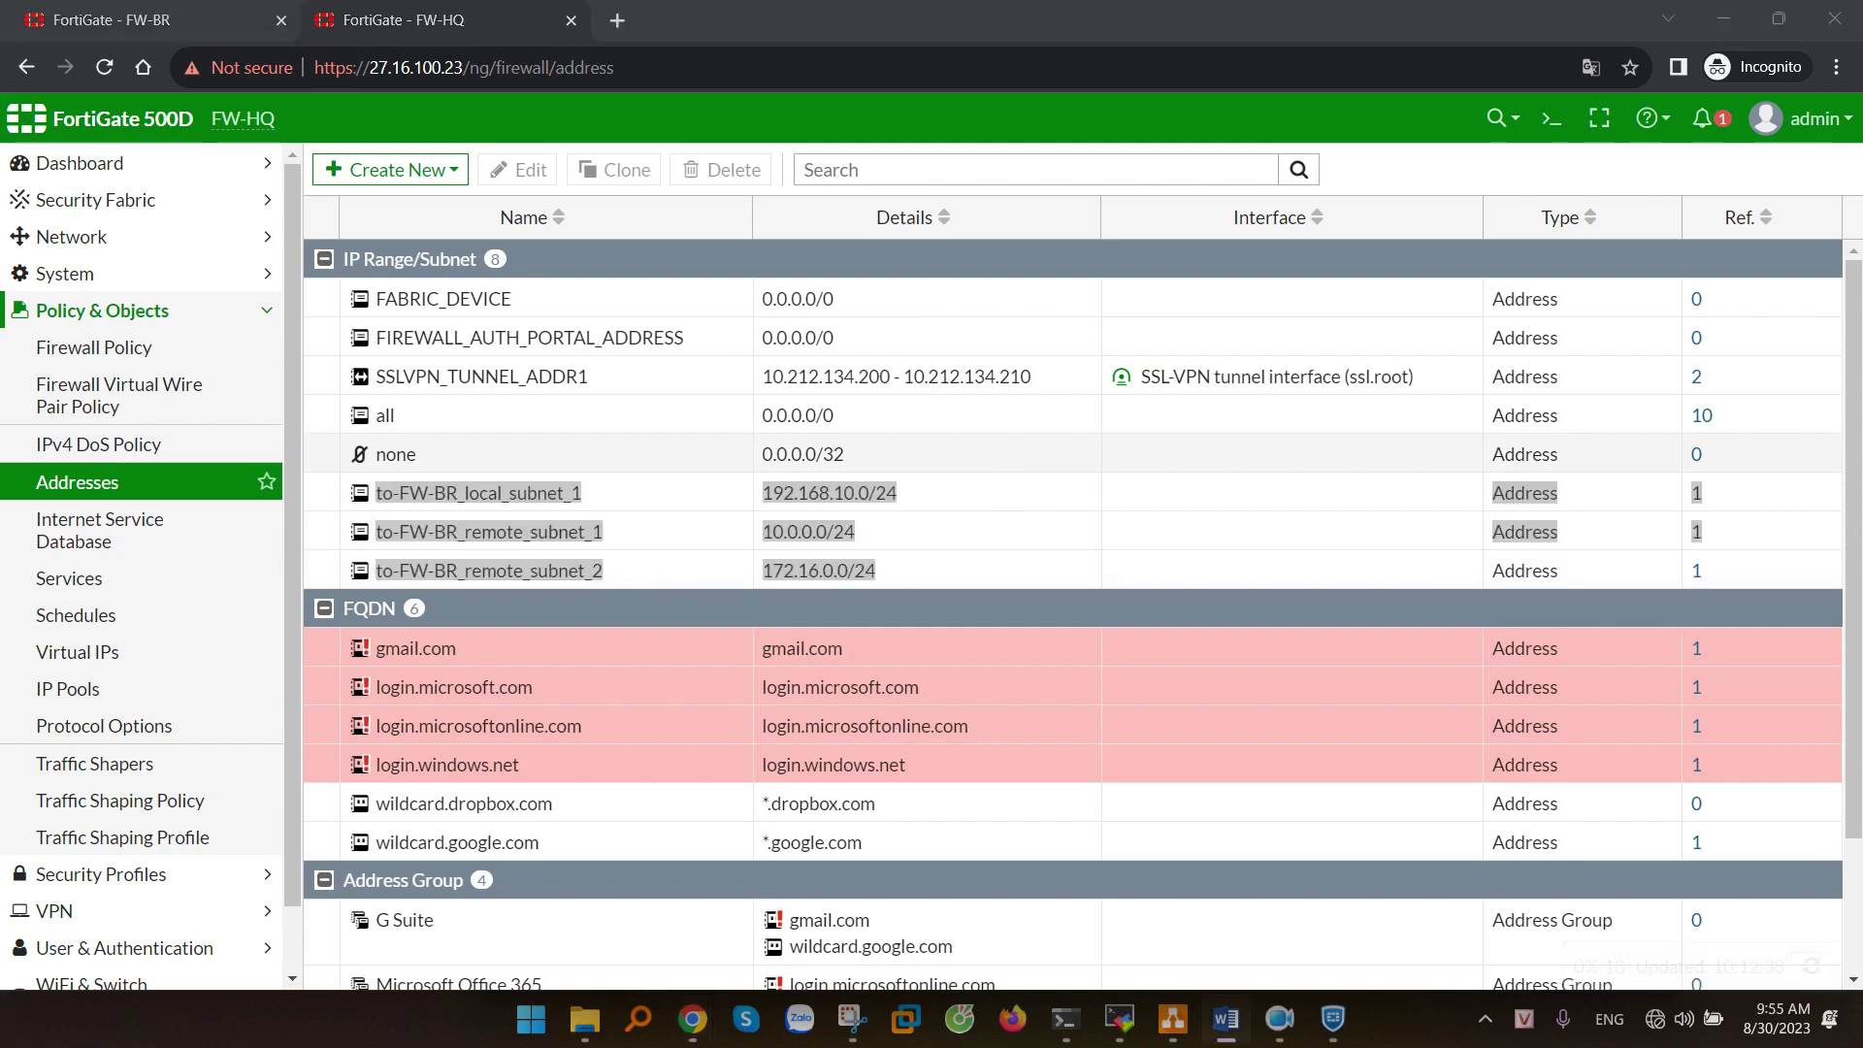
left_click(1331, 571)
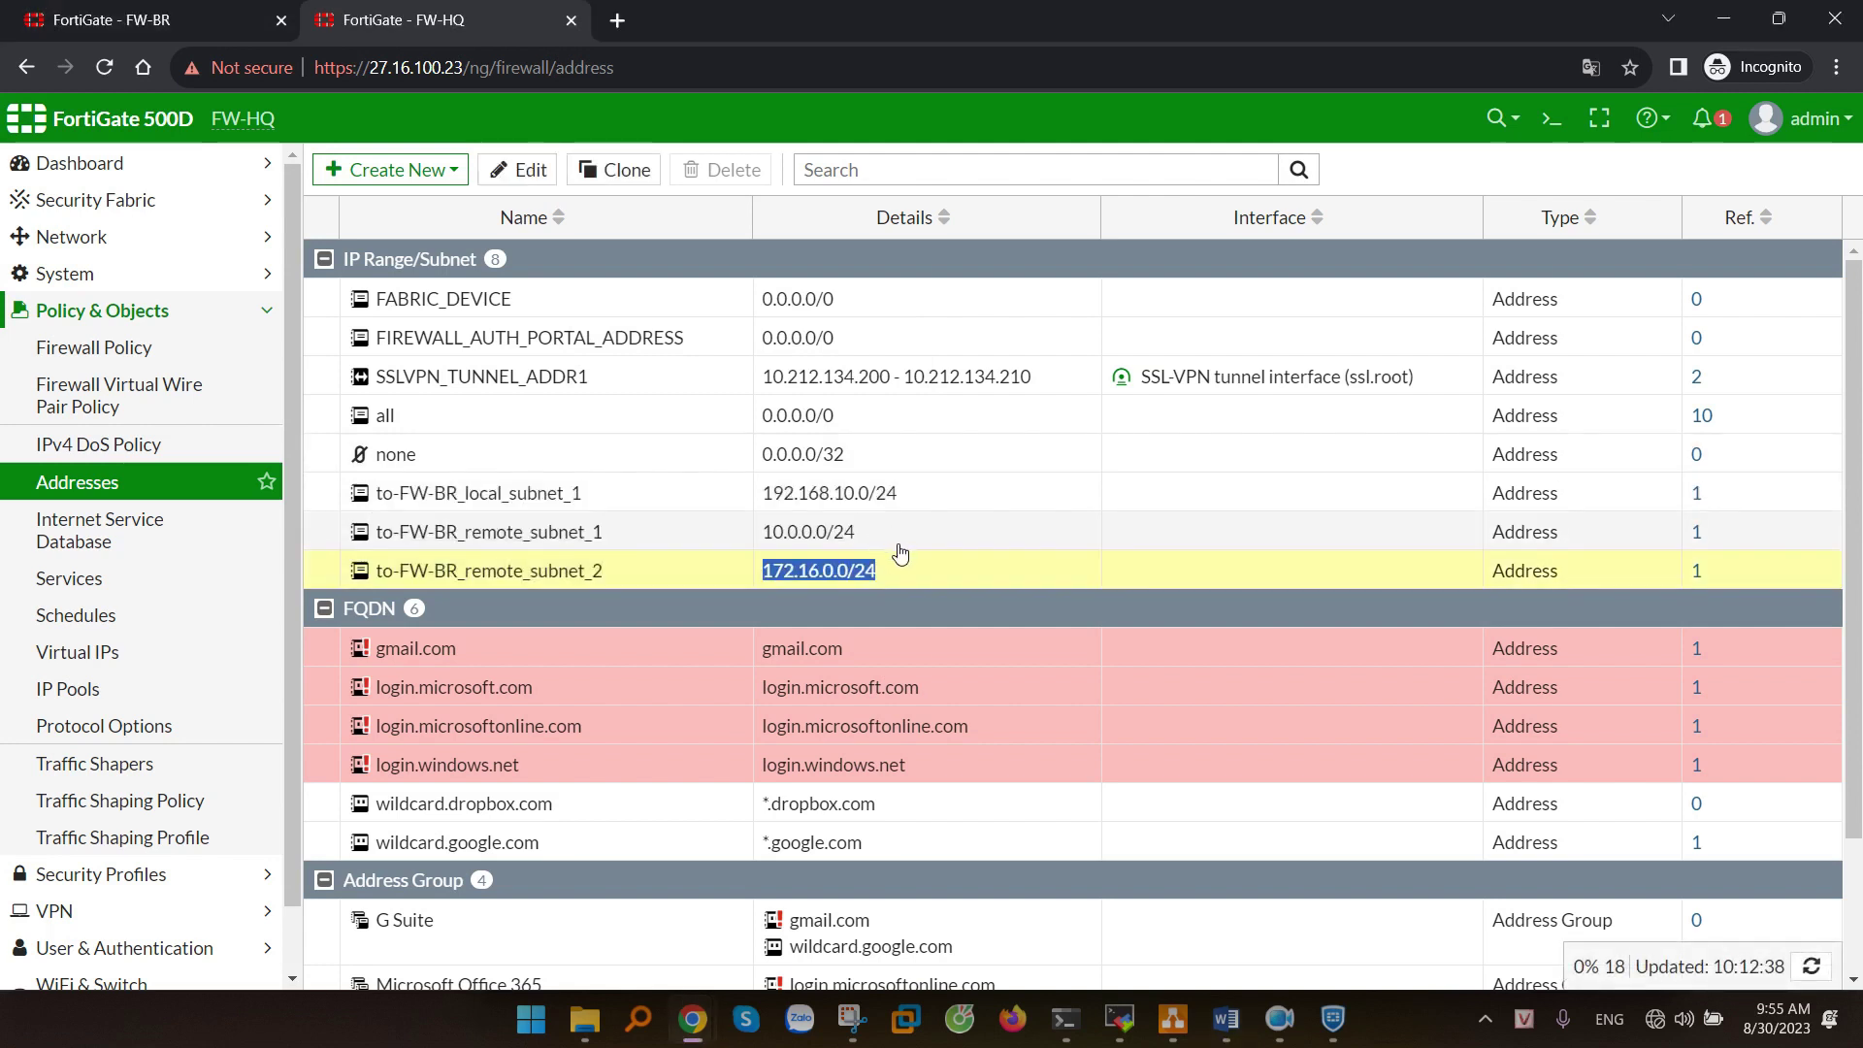
left_click_drag(924, 579, 378, 532)
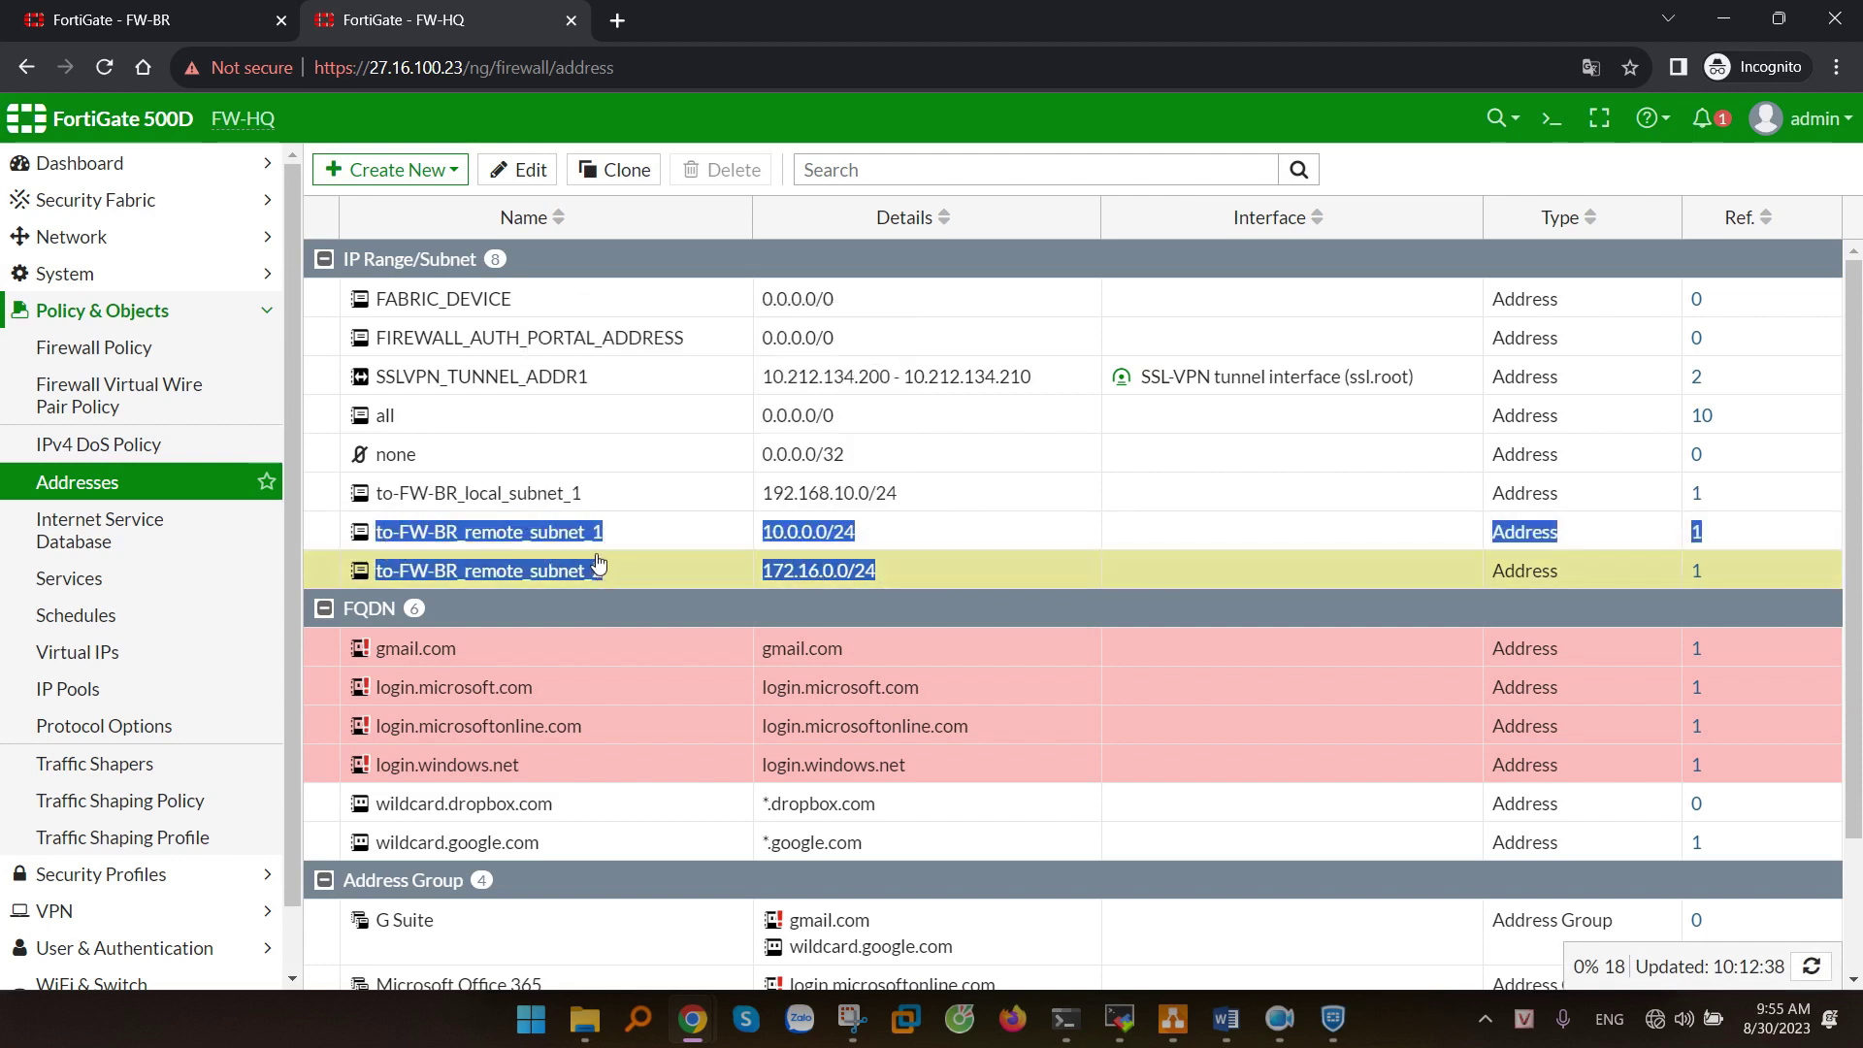
left_click_drag(923, 502, 383, 500)
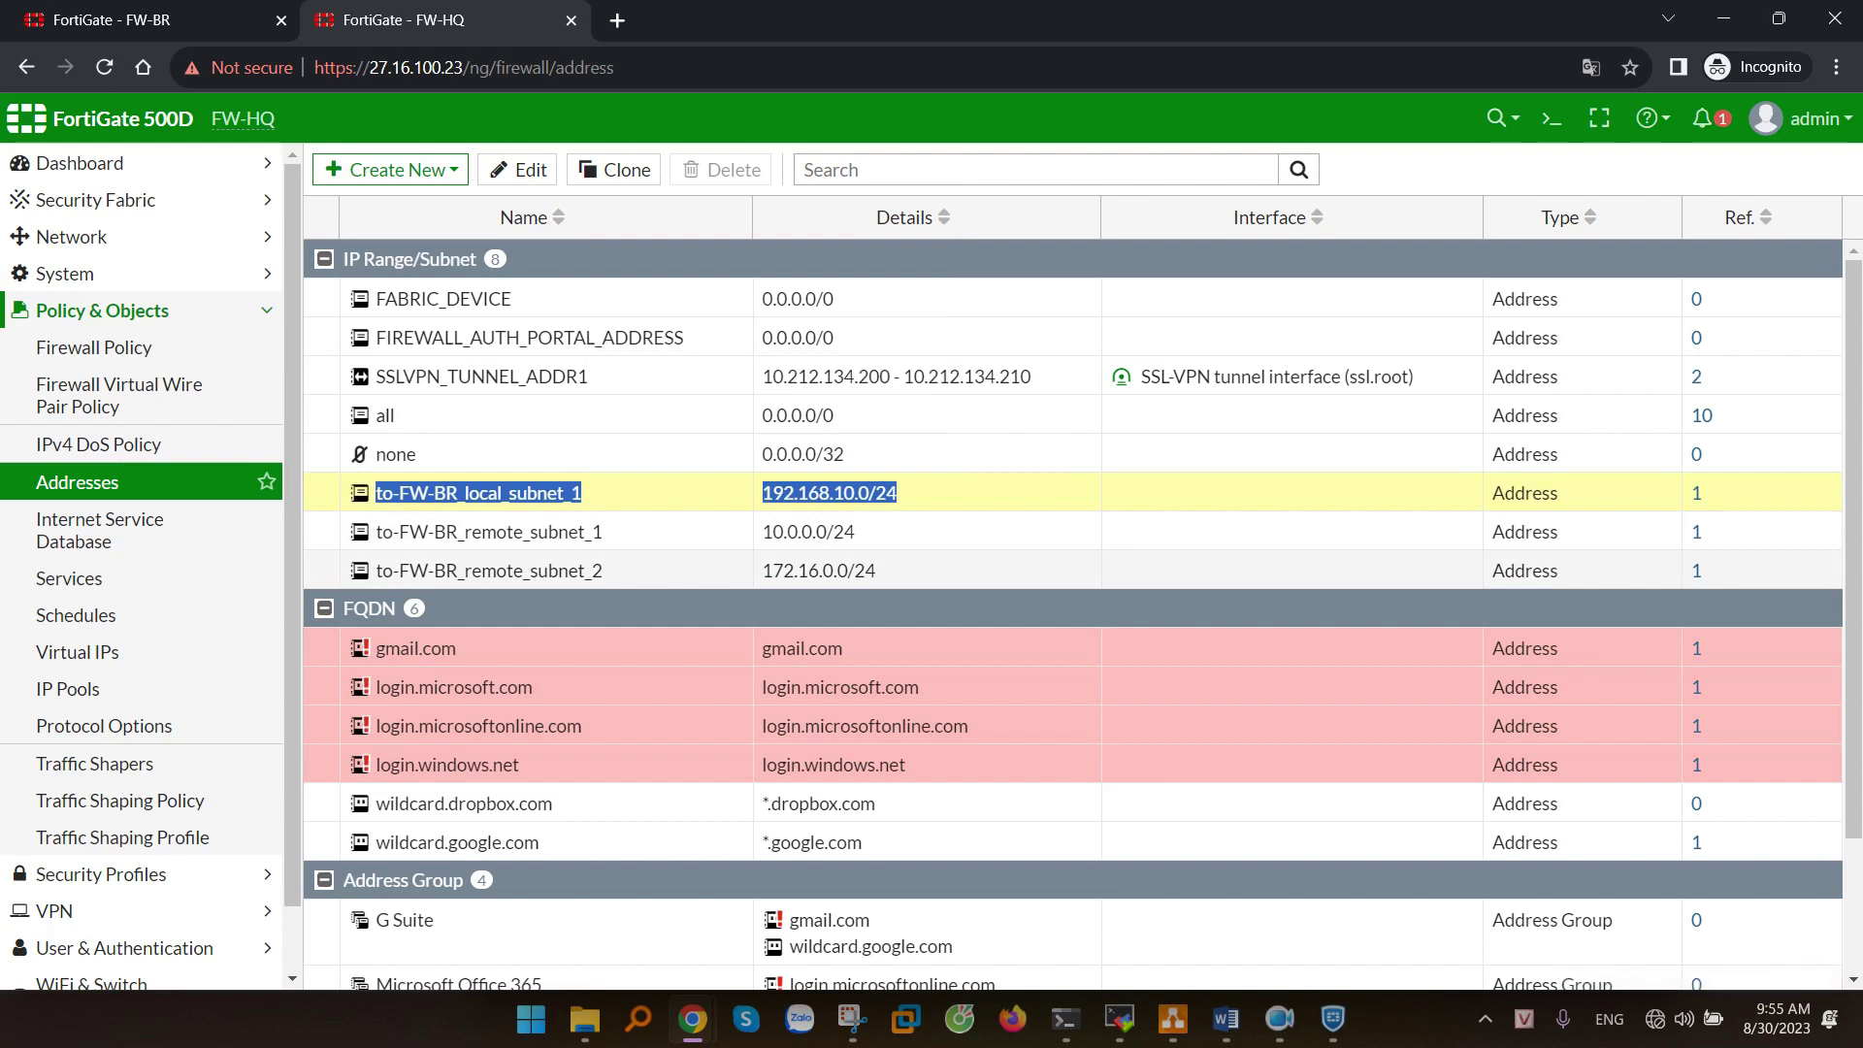
left_click(457, 170)
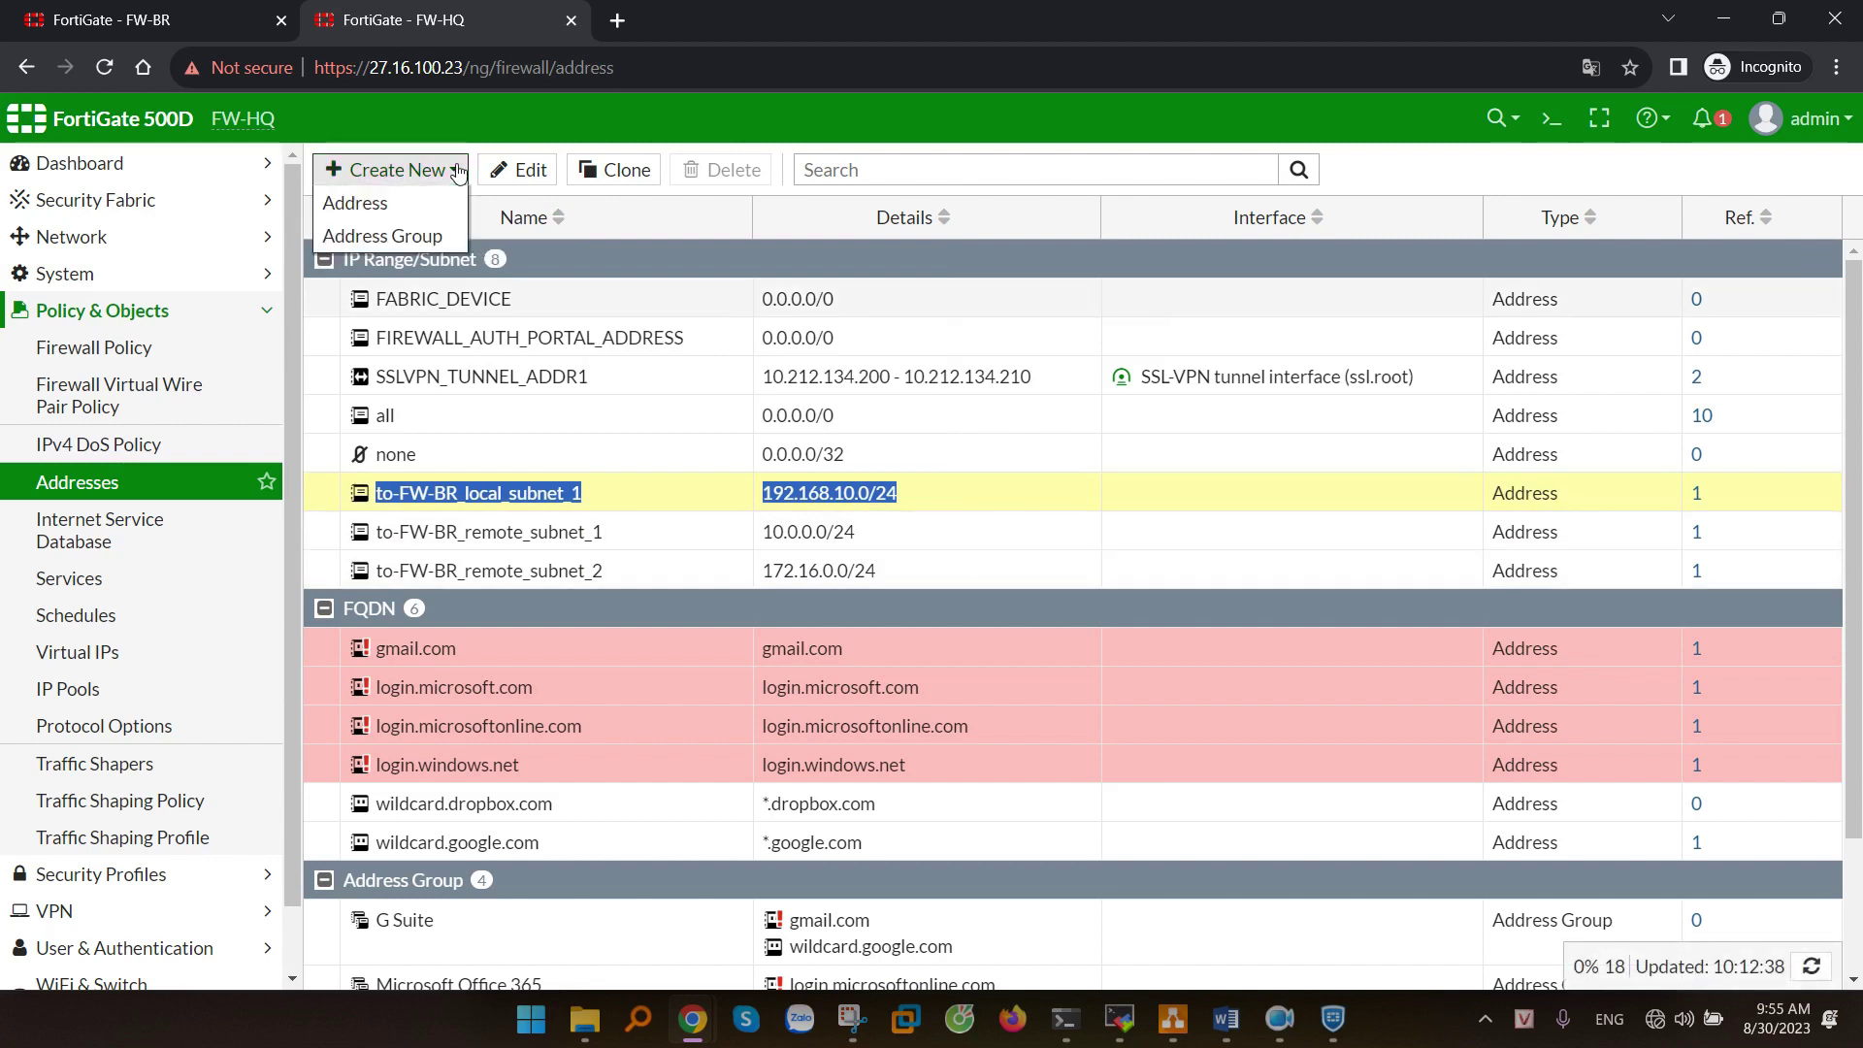
- Create address group 'dai LAN Site BR' with to-FW-BR_remote_subnet_1 and to-FW-BR_remote_subnet_2
left_click(392, 238)
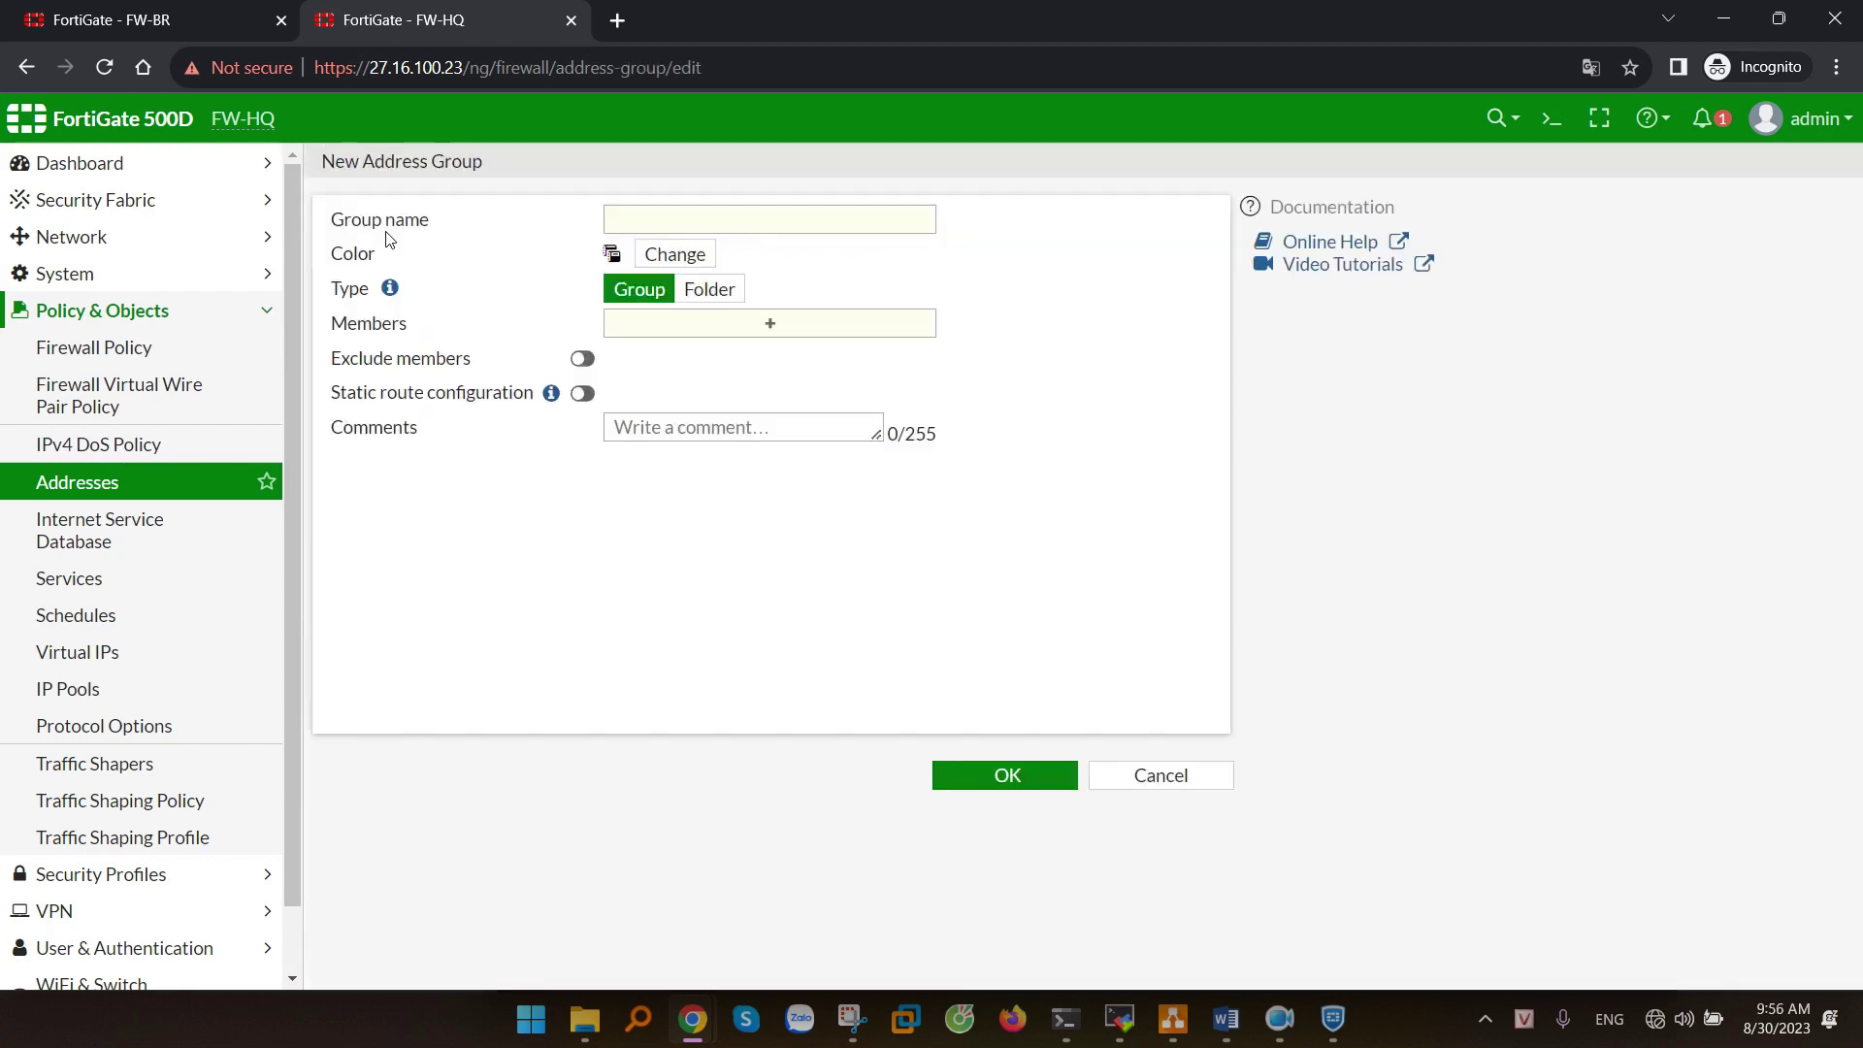
type("da")
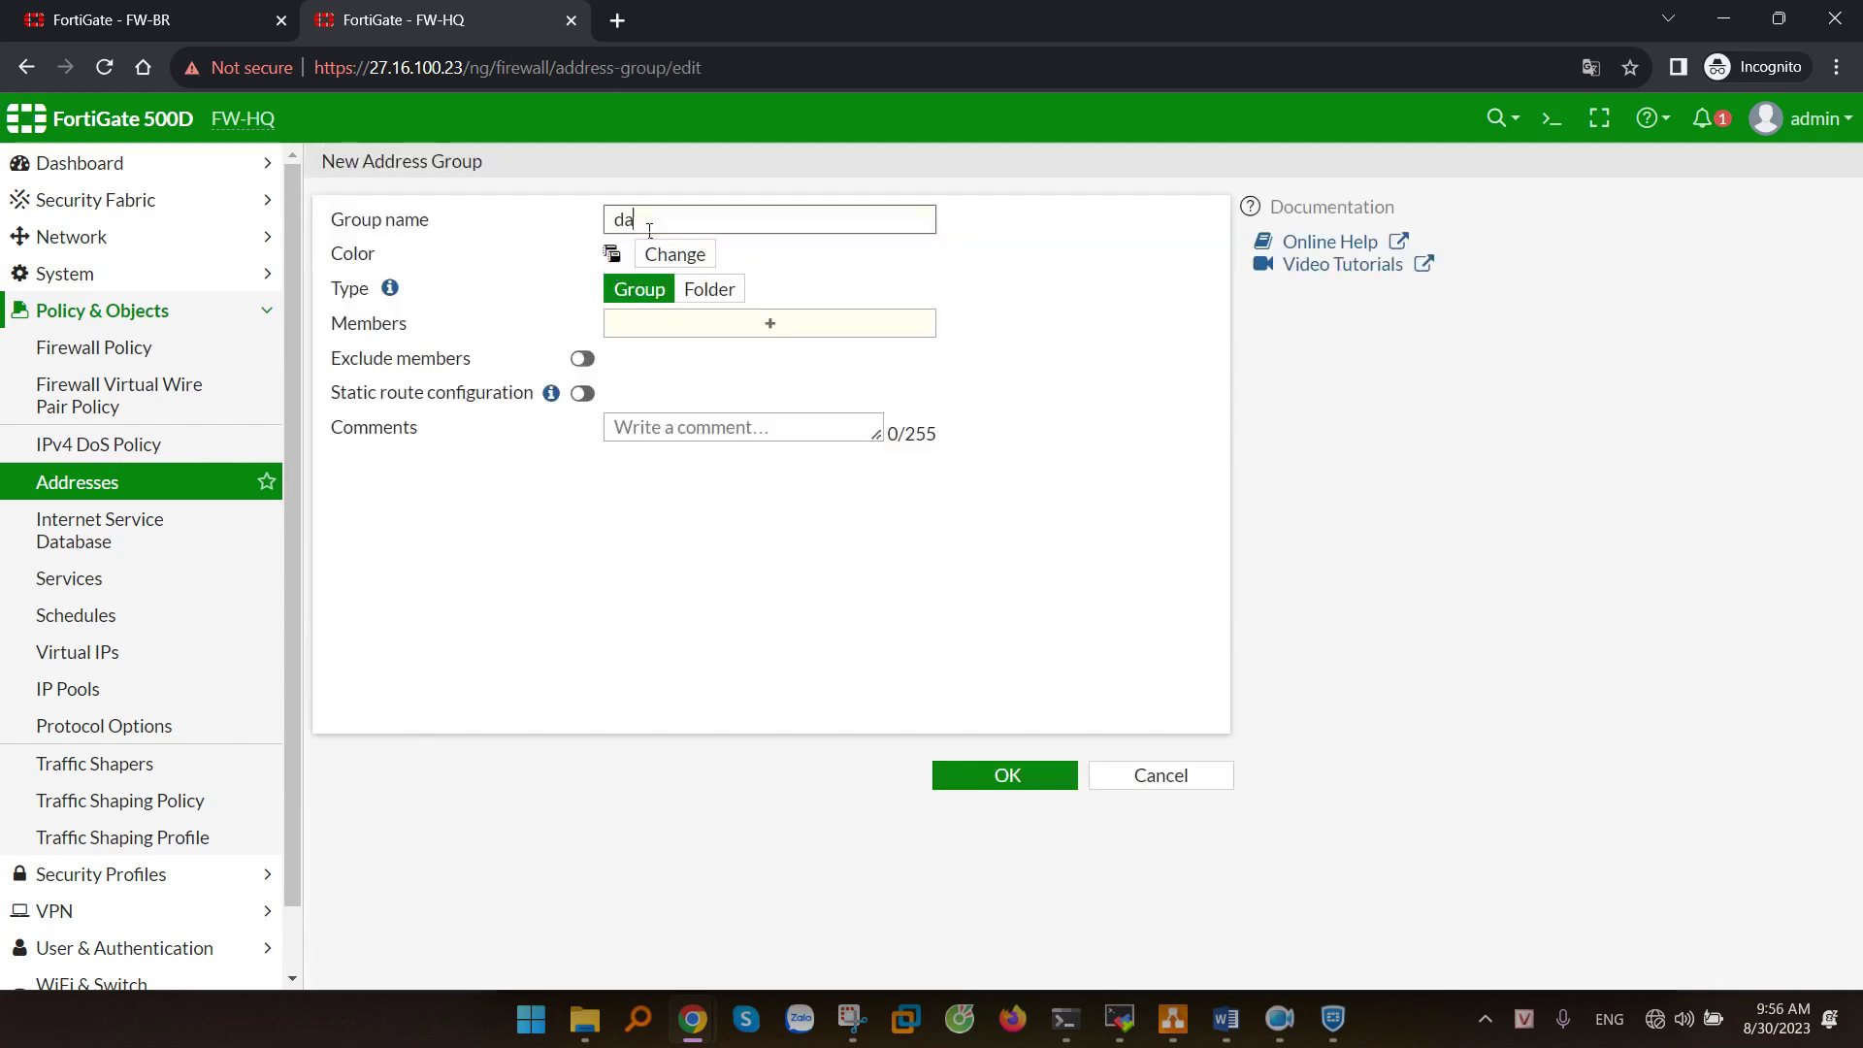
type("i la")
type("AN Site")
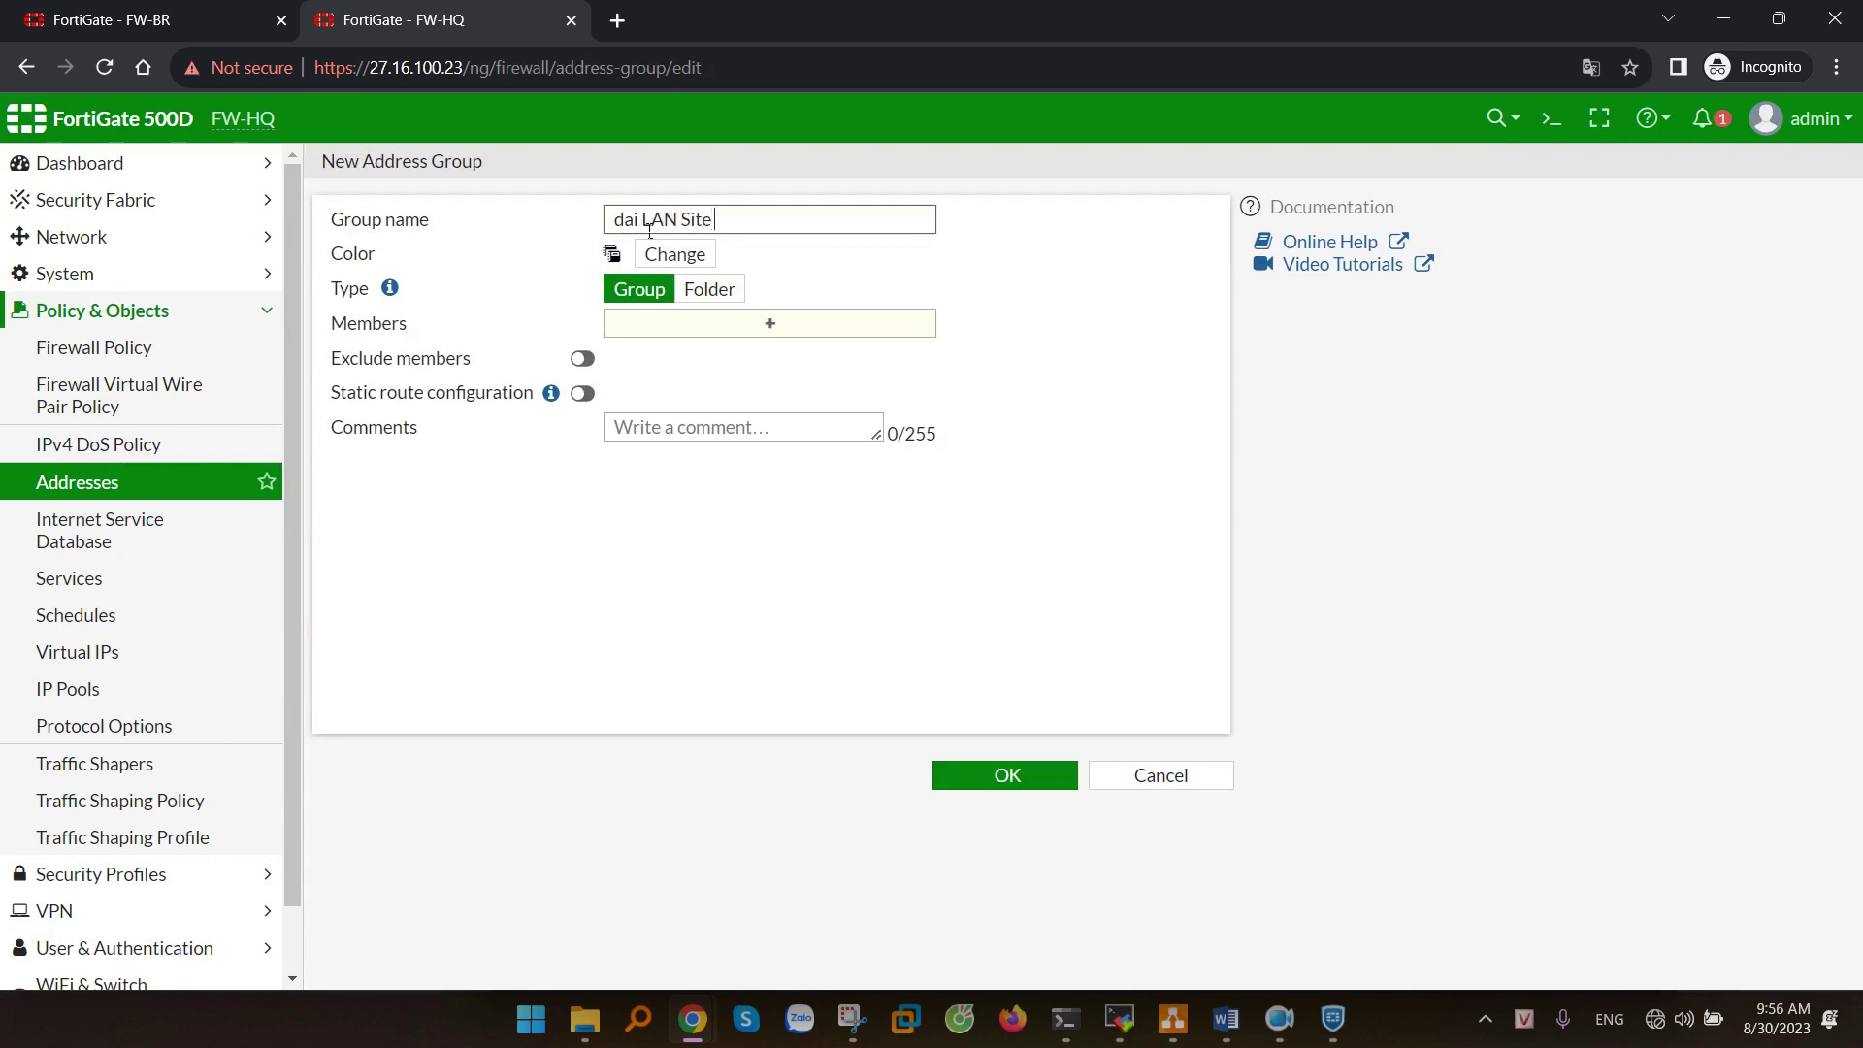
type("BR")
left_click(719, 330)
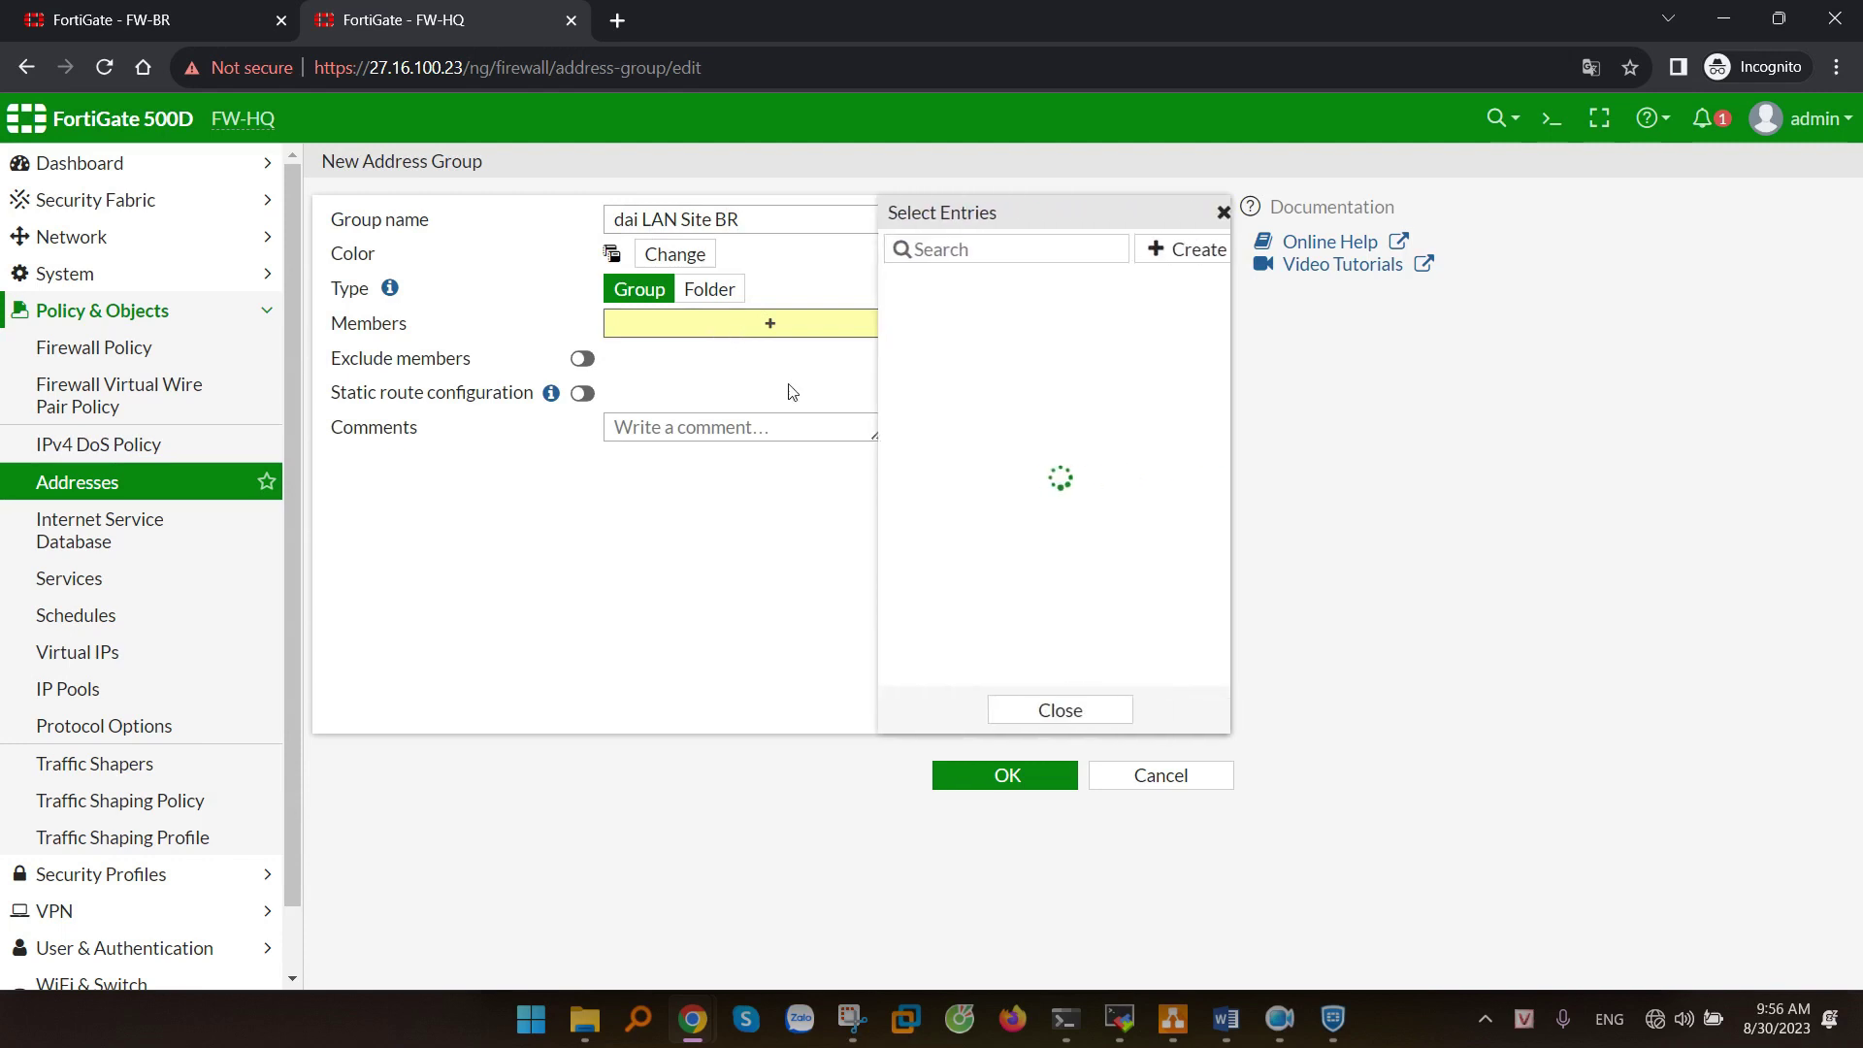
scroll(1061, 601, "down", 2)
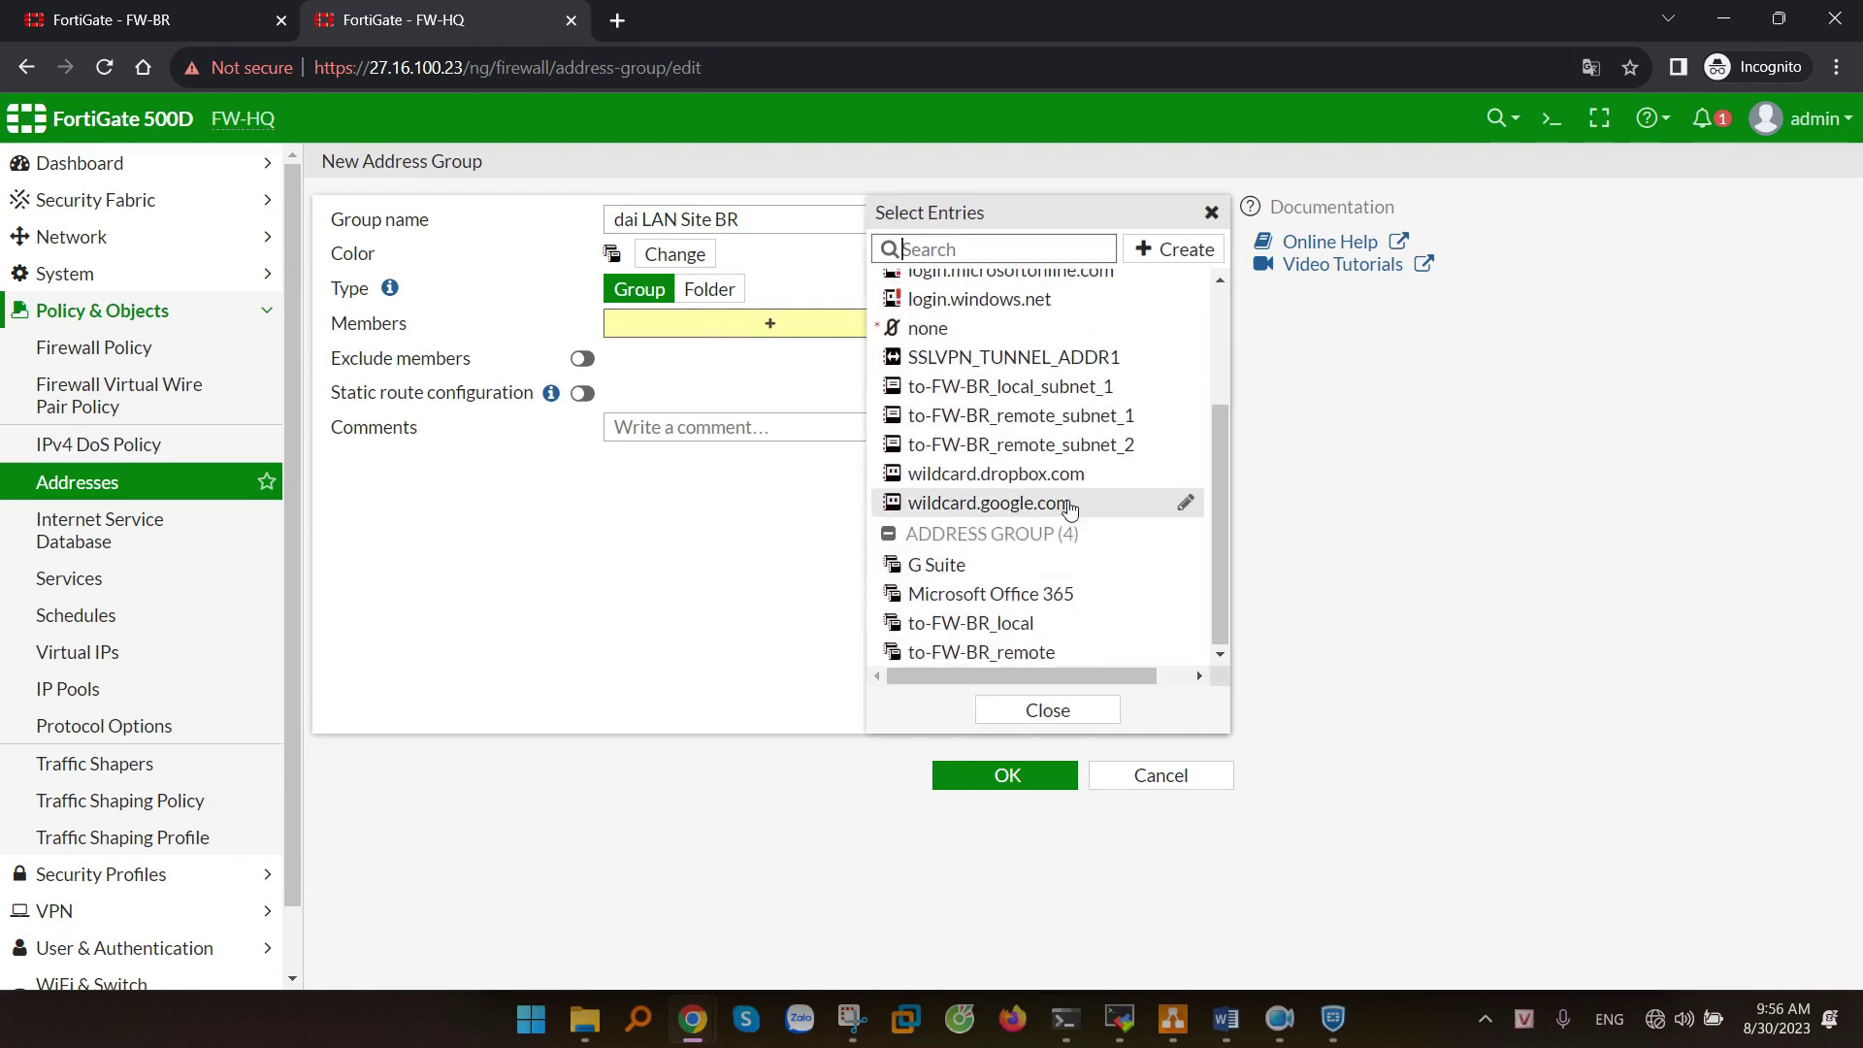
left_click(1028, 420)
left_click(1027, 448)
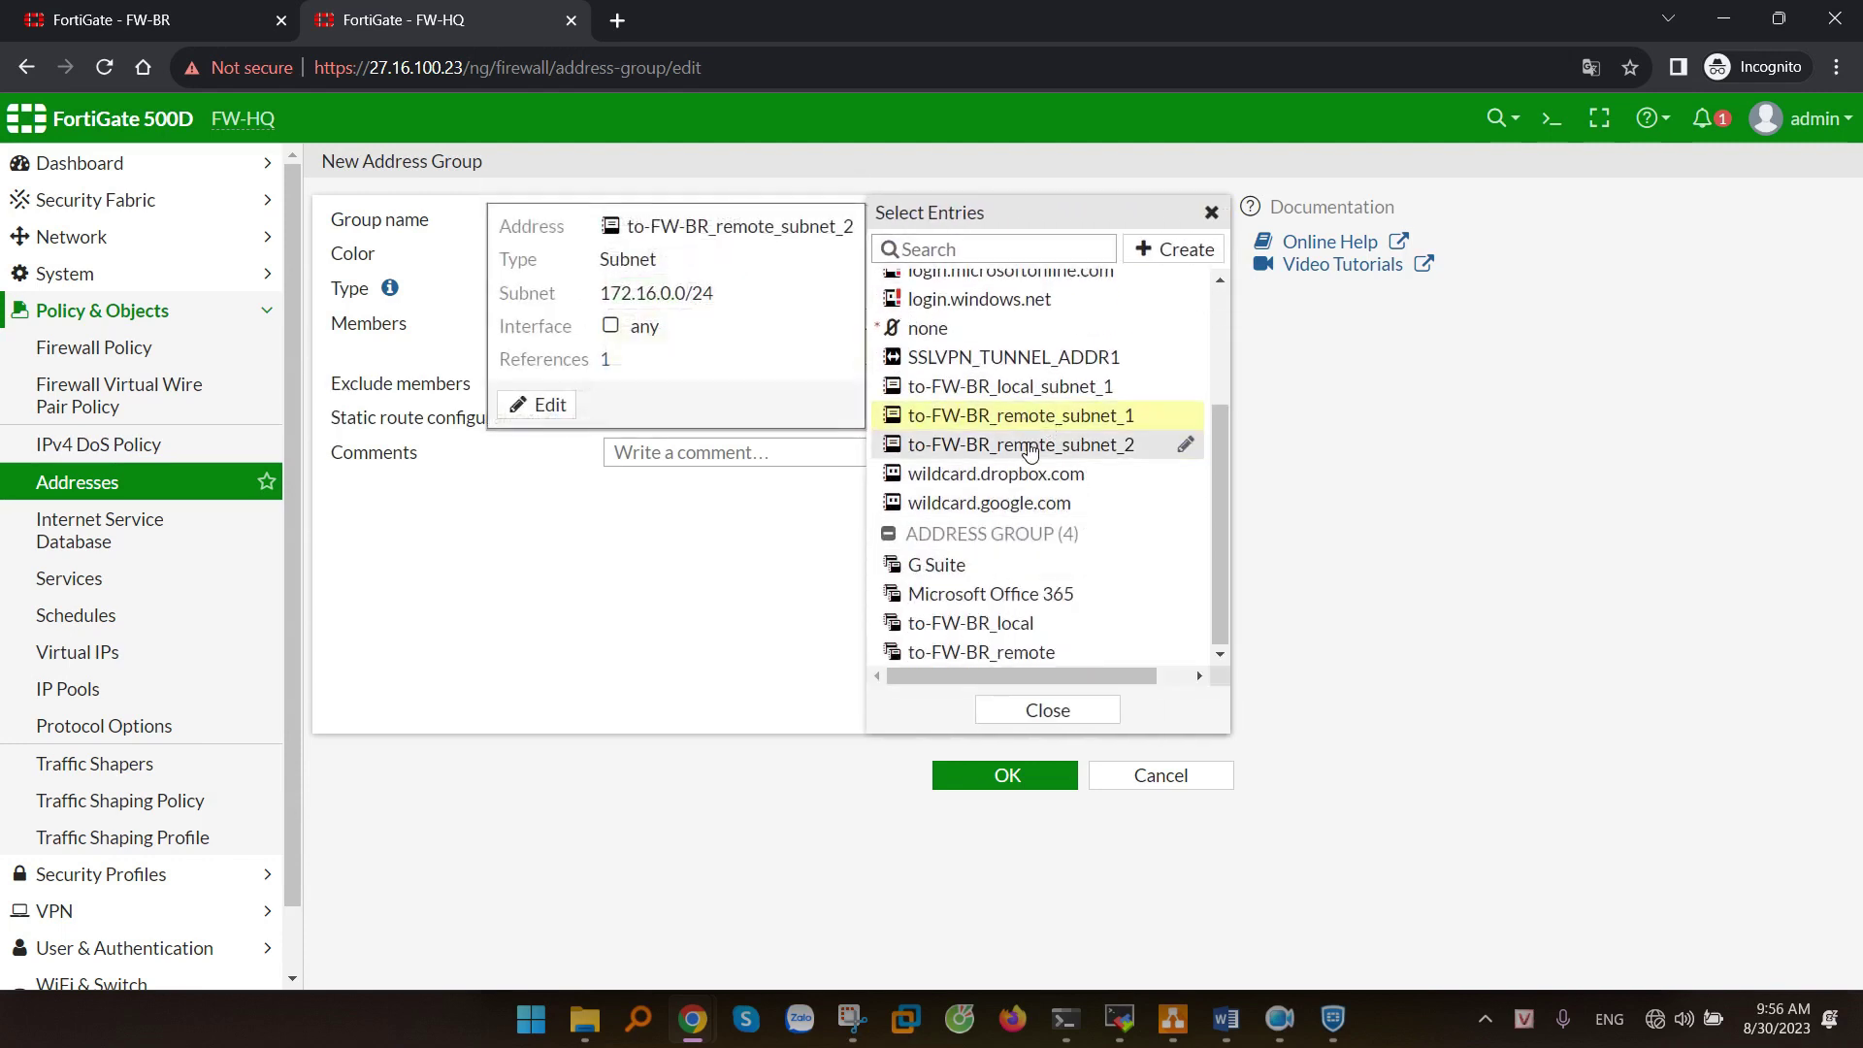
left_click(509, 582)
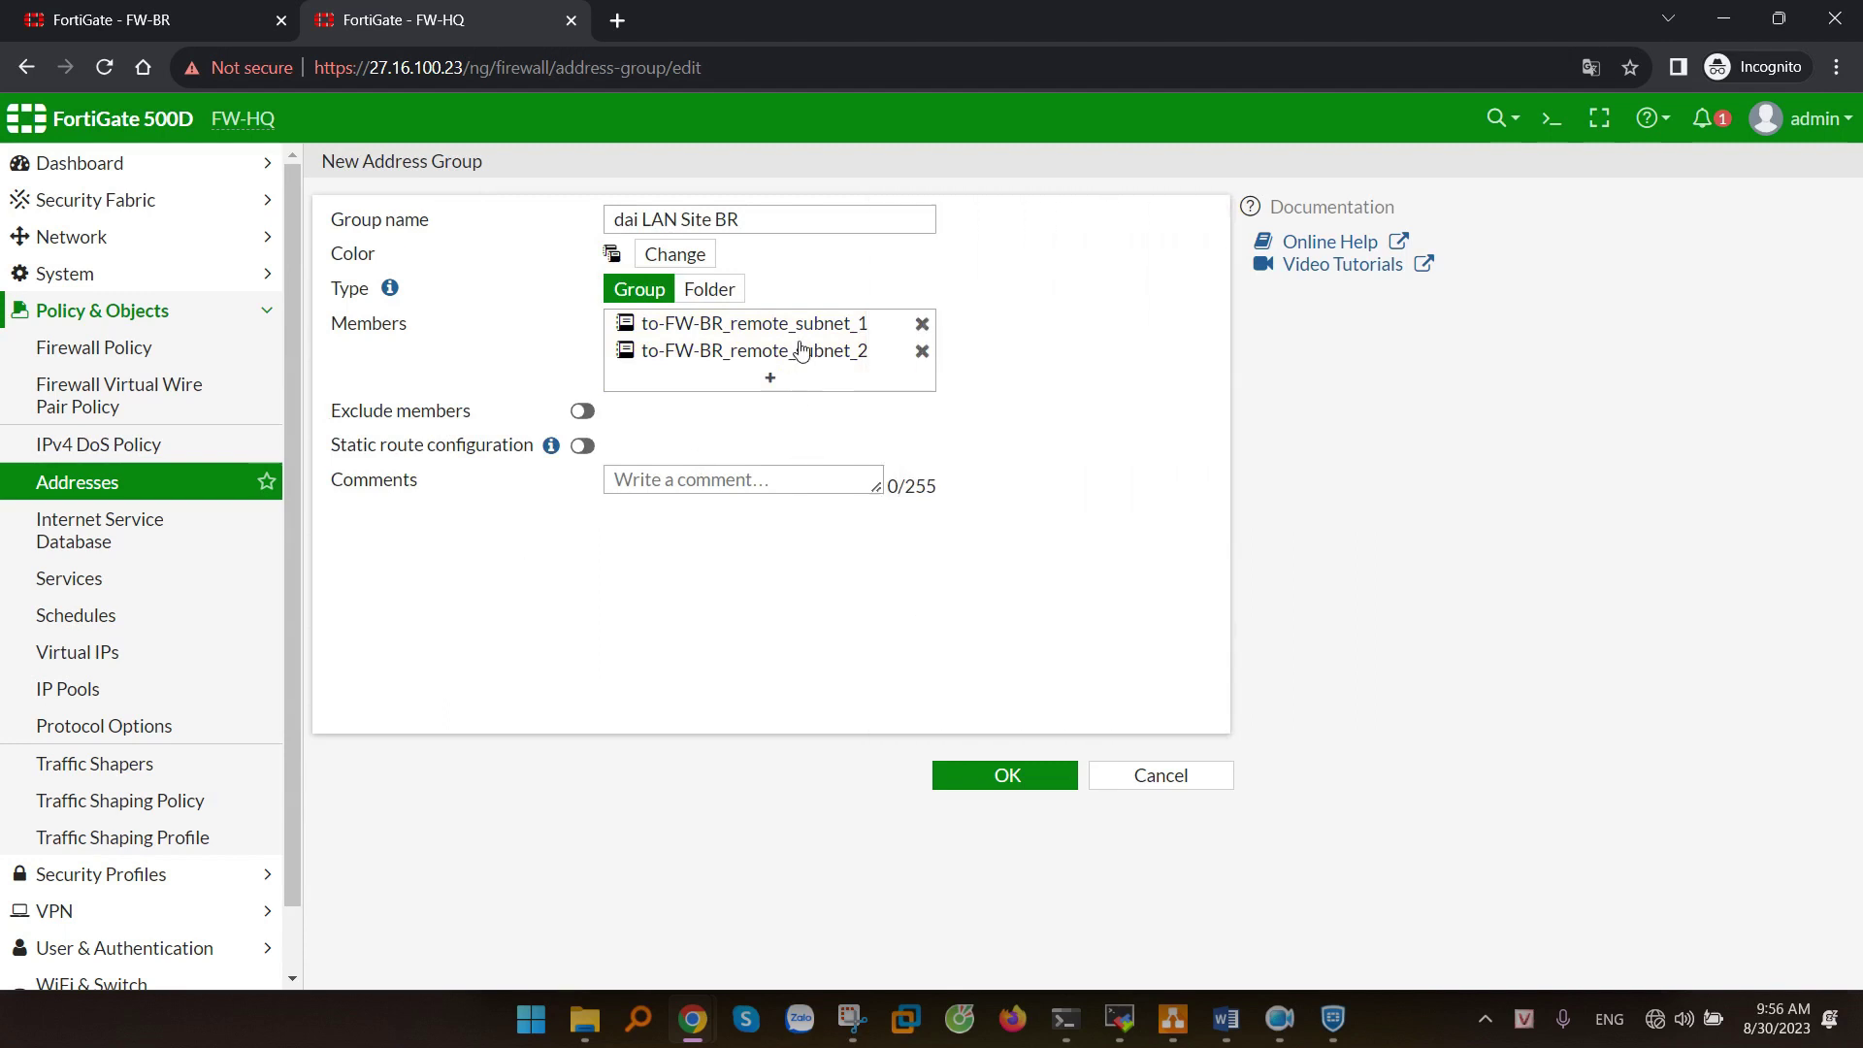
left_click(1008, 775)
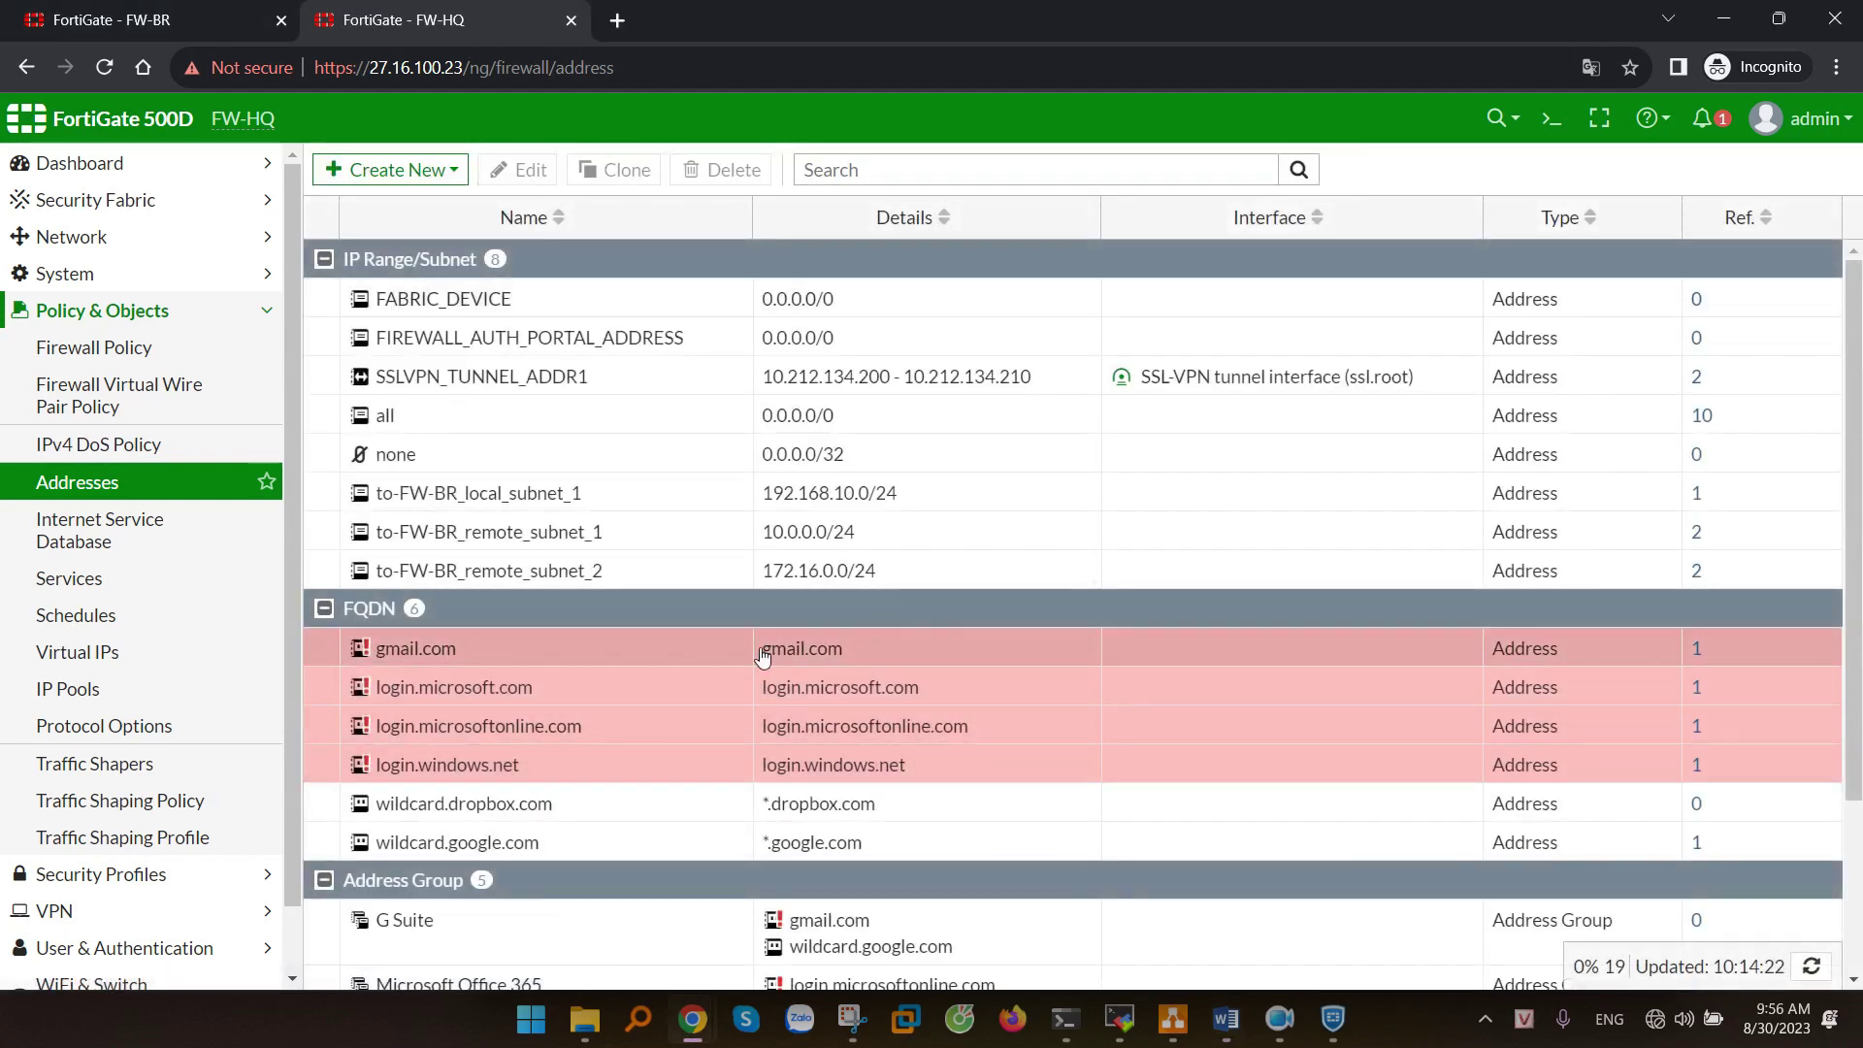
- Edit the to-FW-BR tunnel's Phase 2 selector to use dai LAN Site BR as Remote Address
scroll(214, 578, "down", 2)
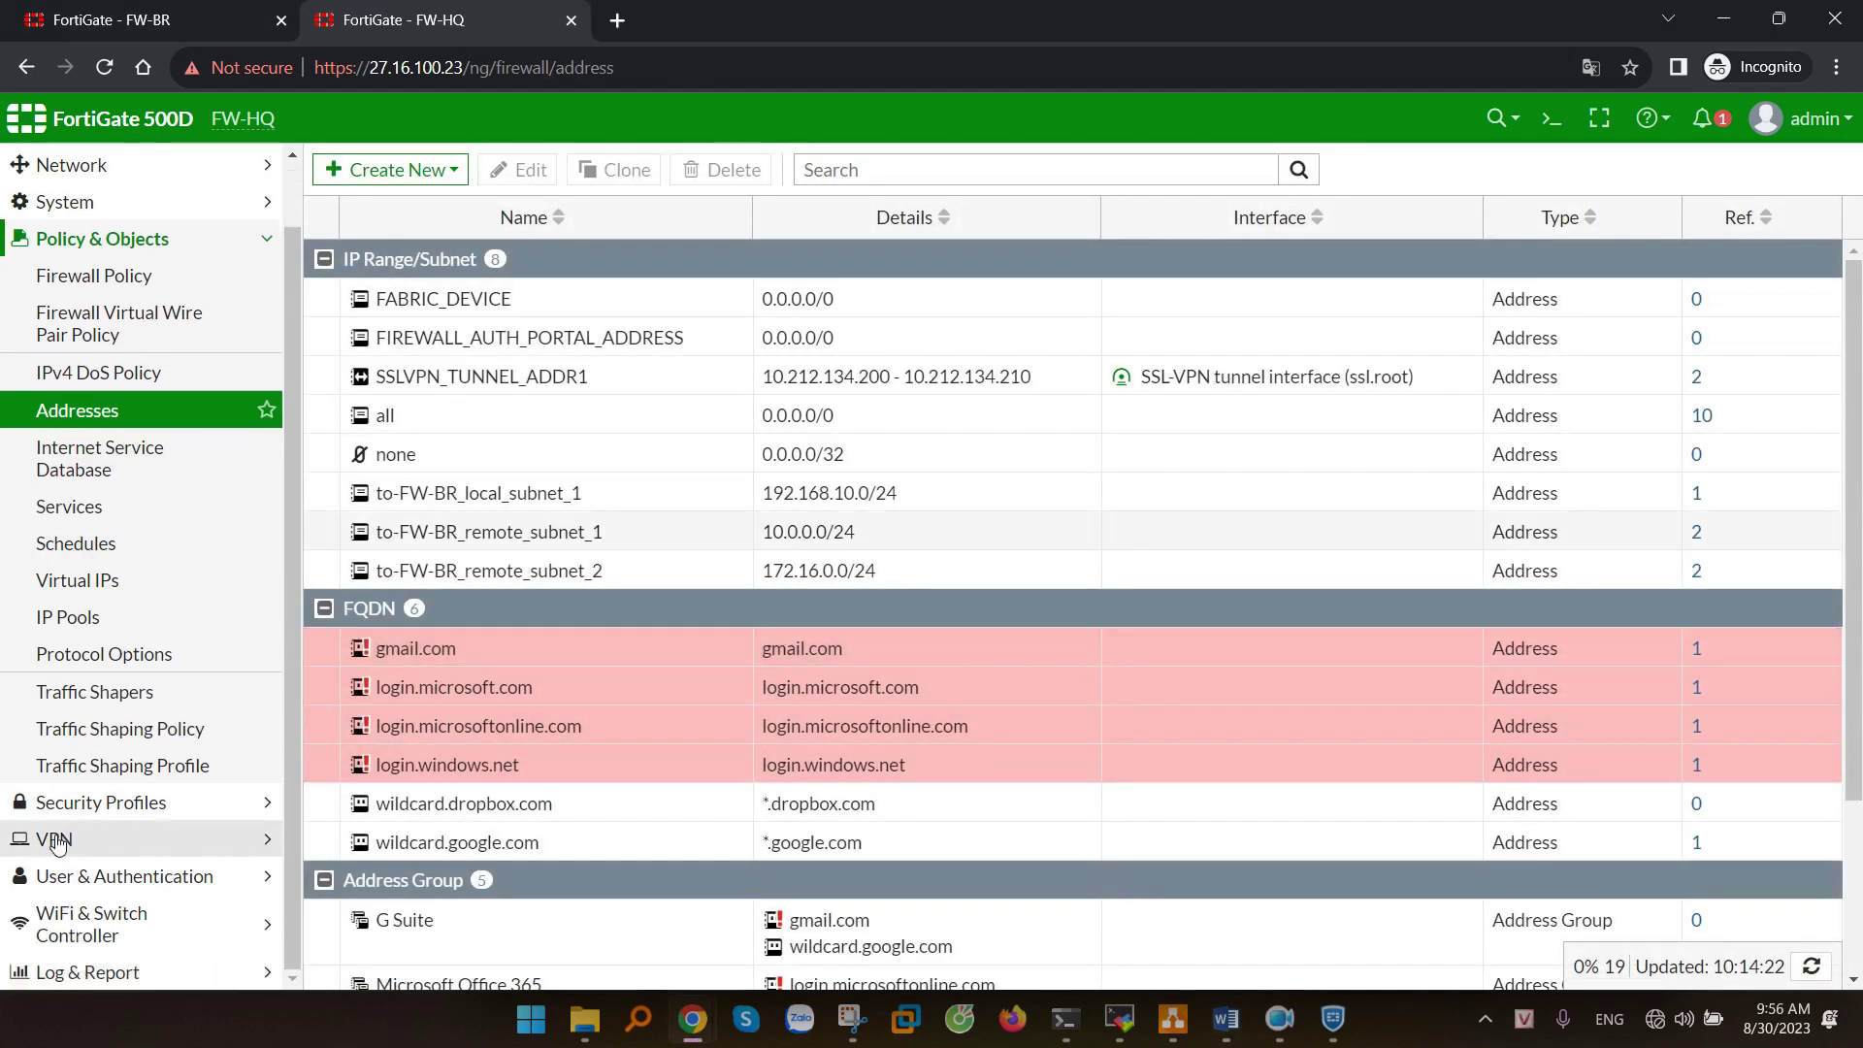
left_click(54, 833)
left_click(107, 460)
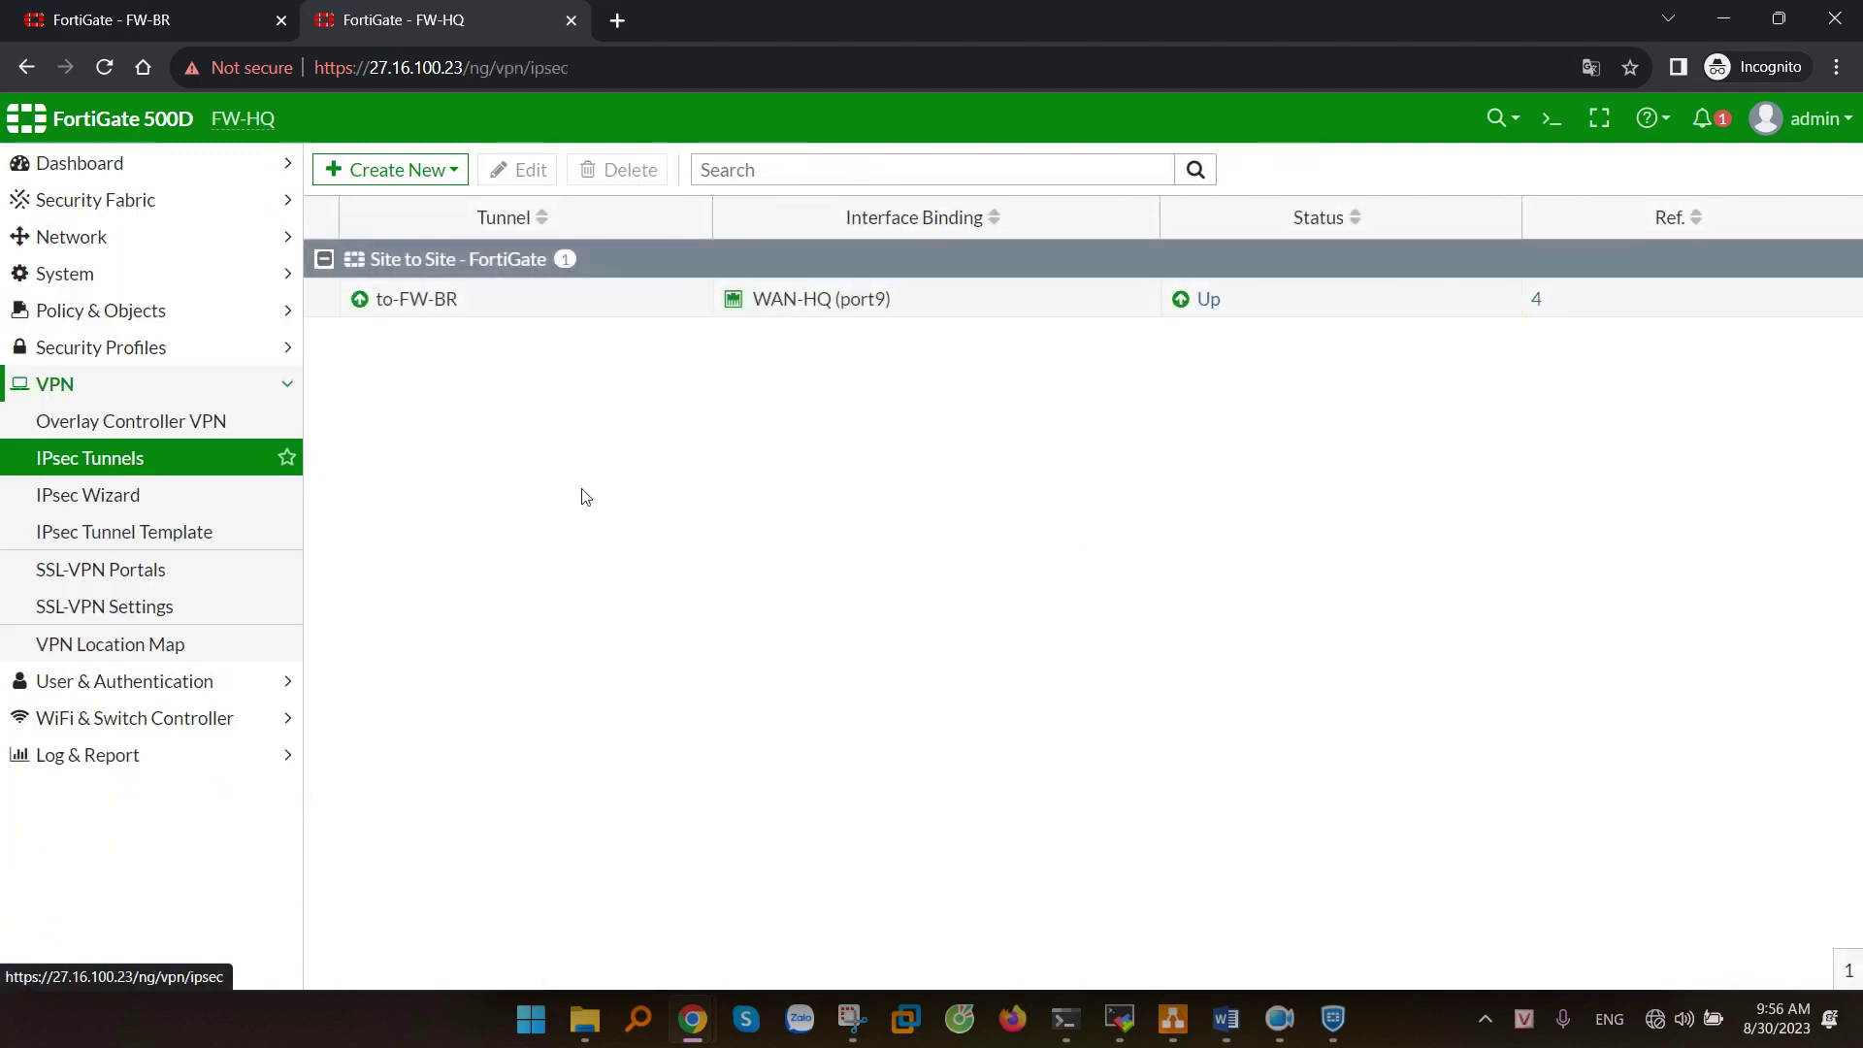
left_click(807, 307)
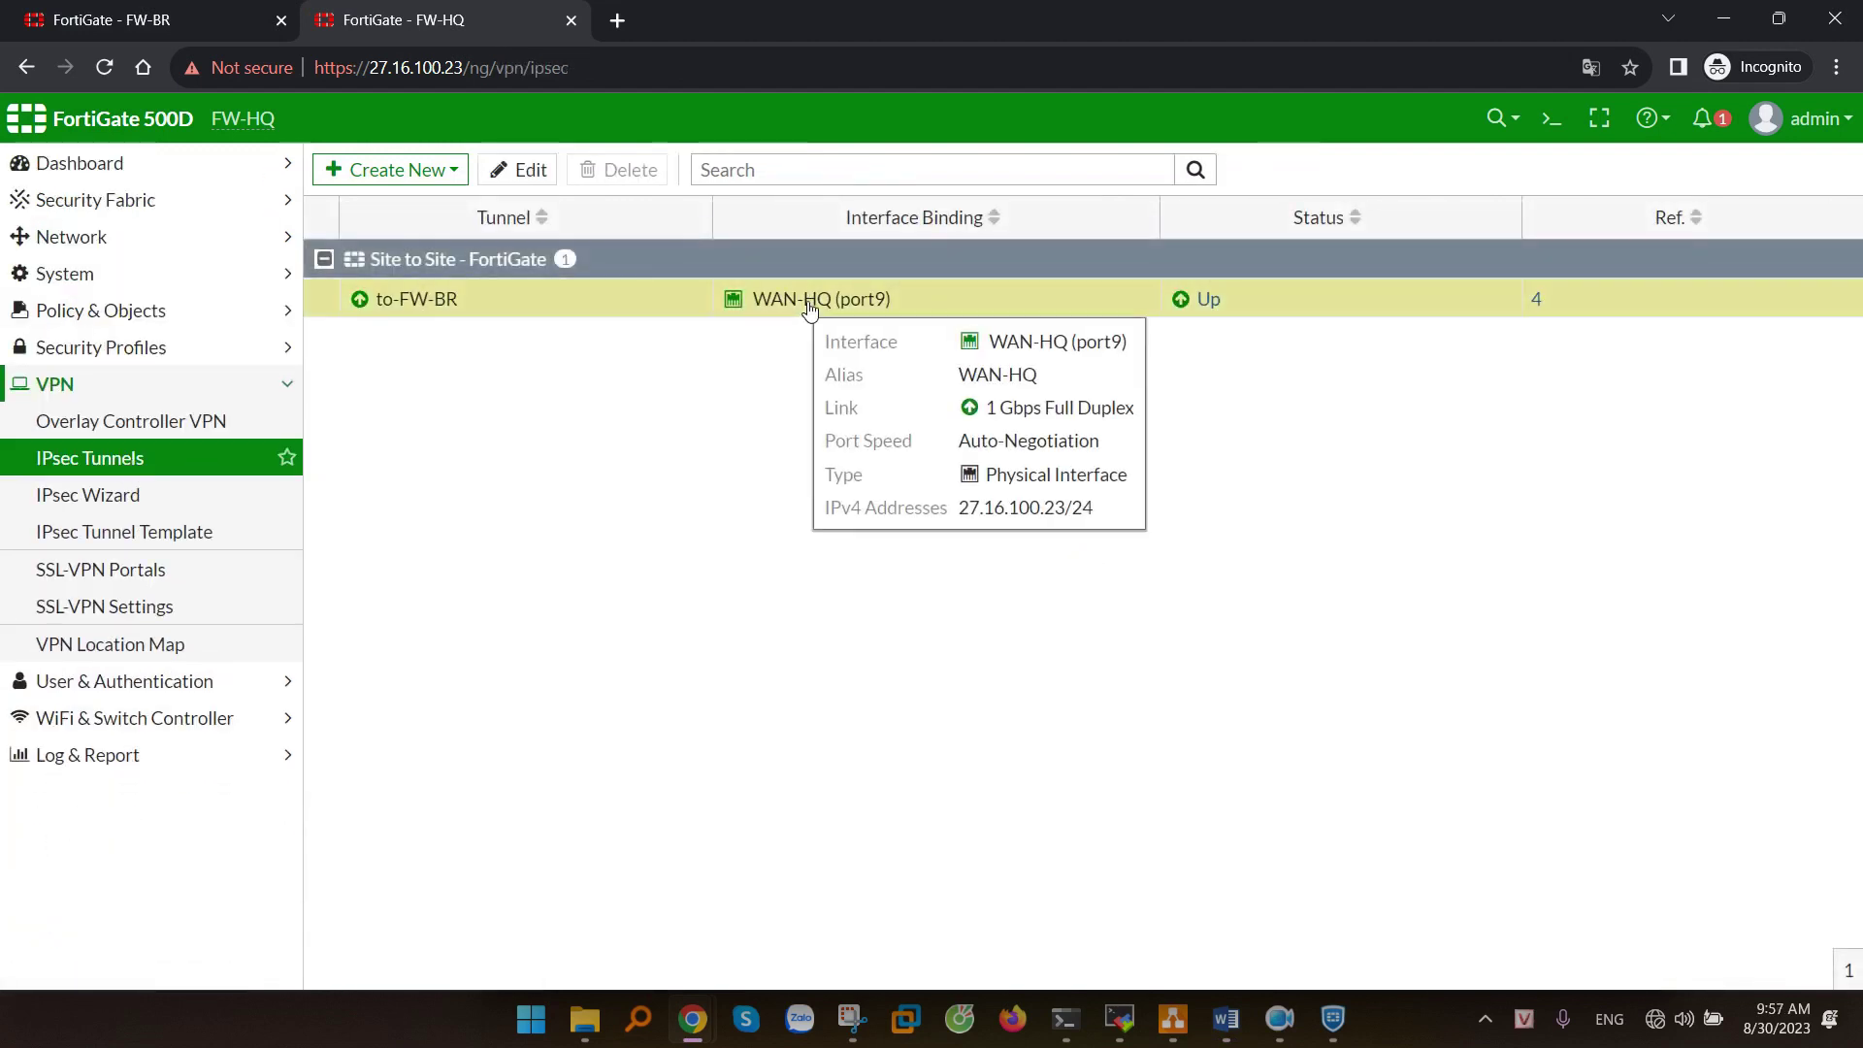
left_click(527, 170)
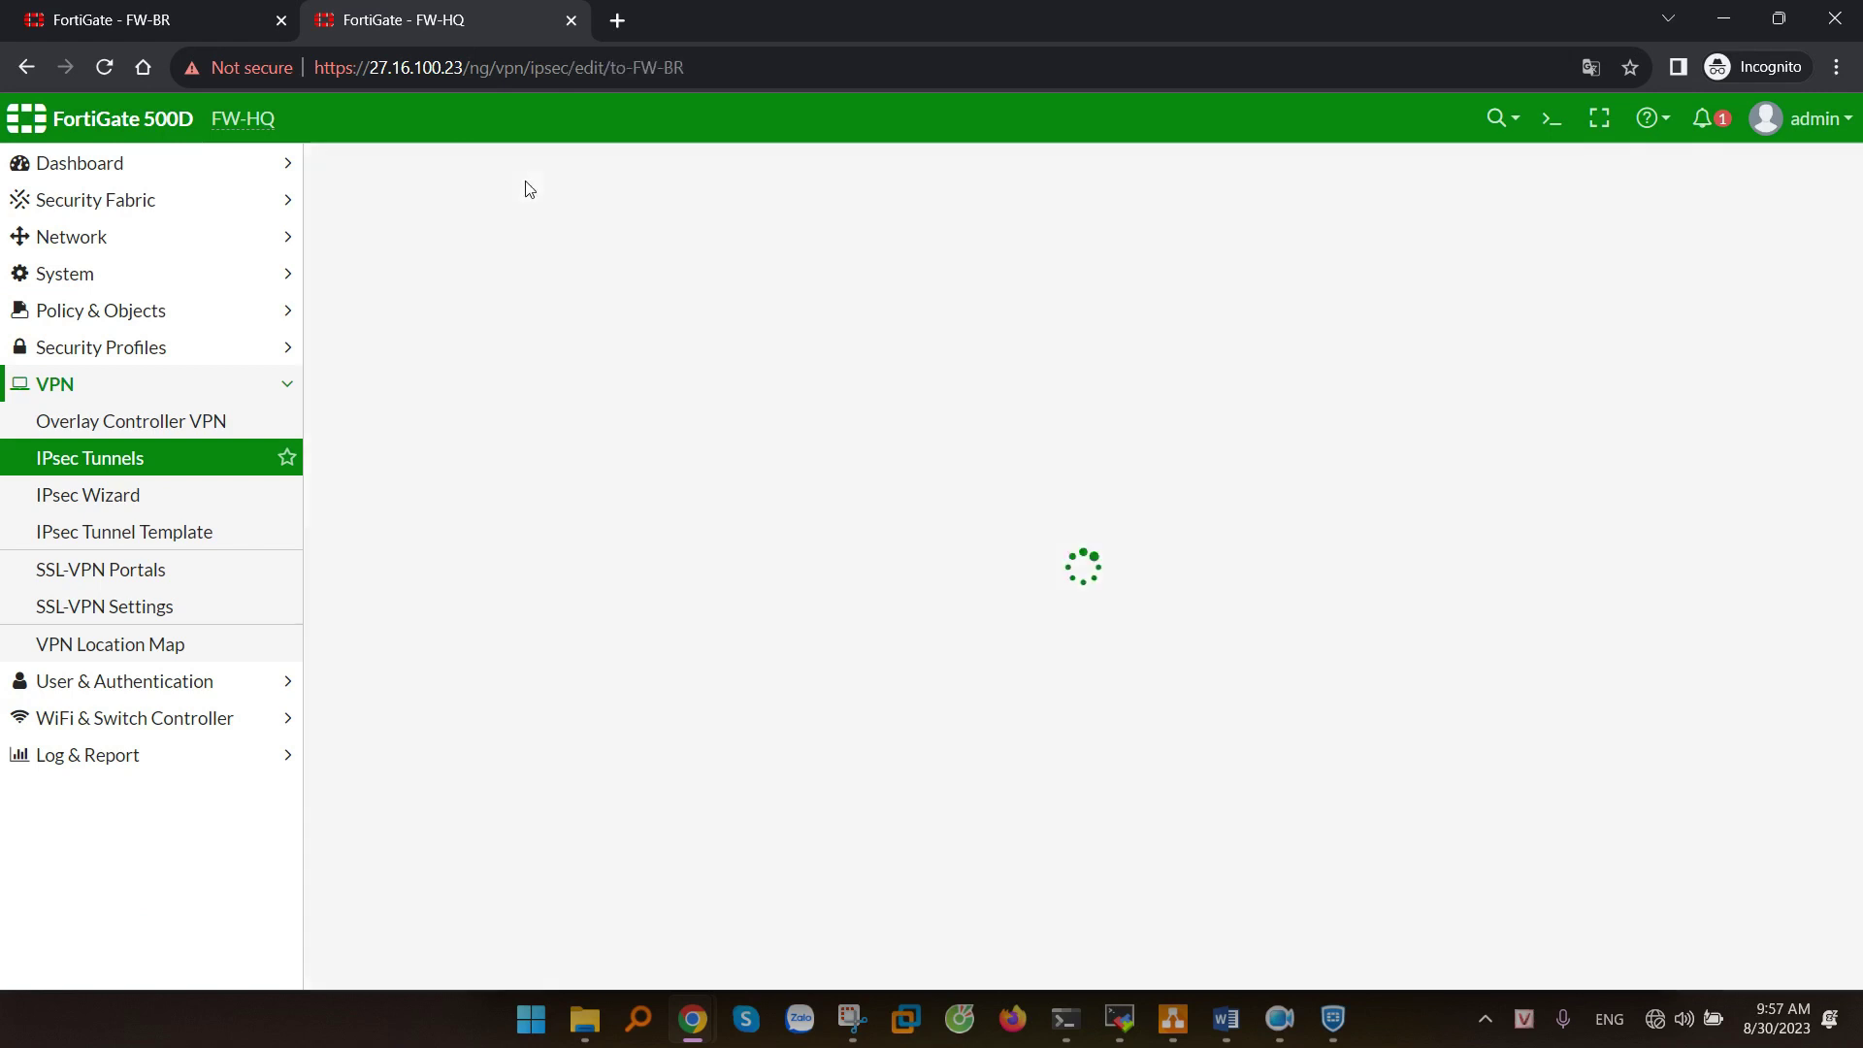
left_click_drag(384, 664, 712, 664)
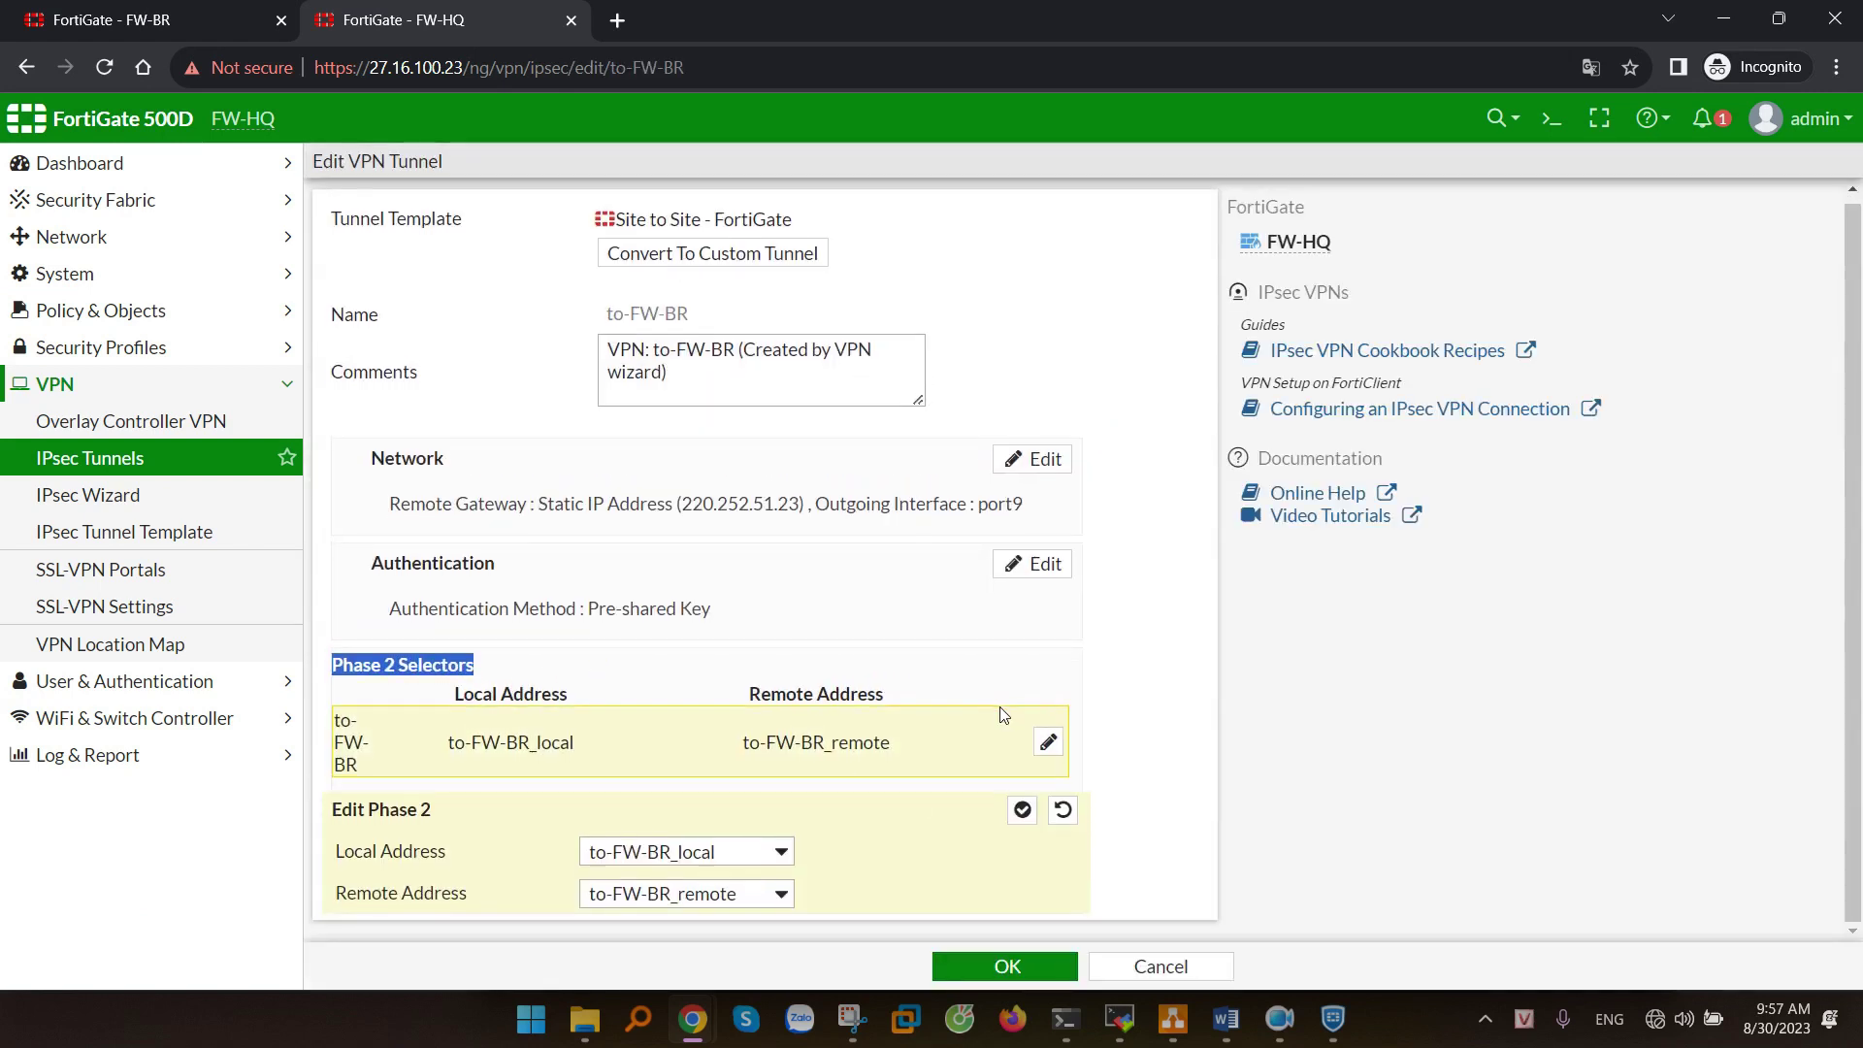
left_click_drag(346, 903, 488, 903)
left_click(679, 894)
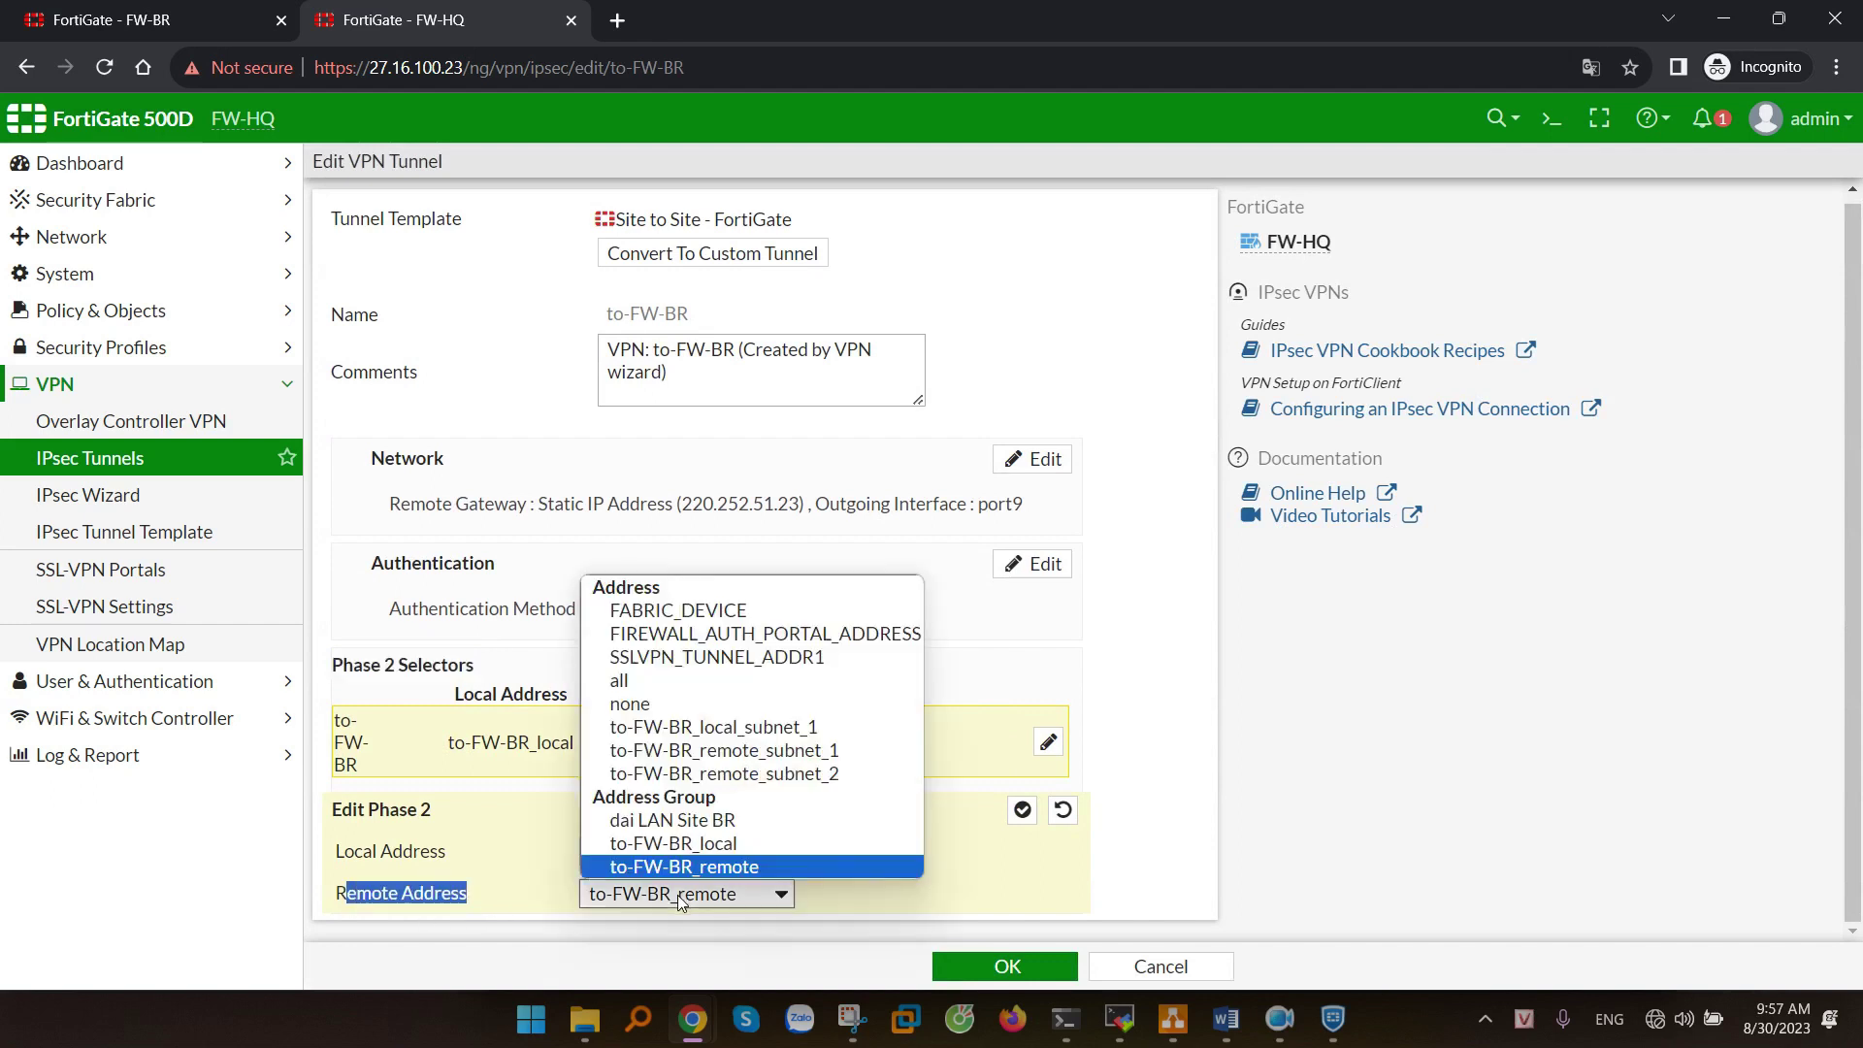
left_click(665, 821)
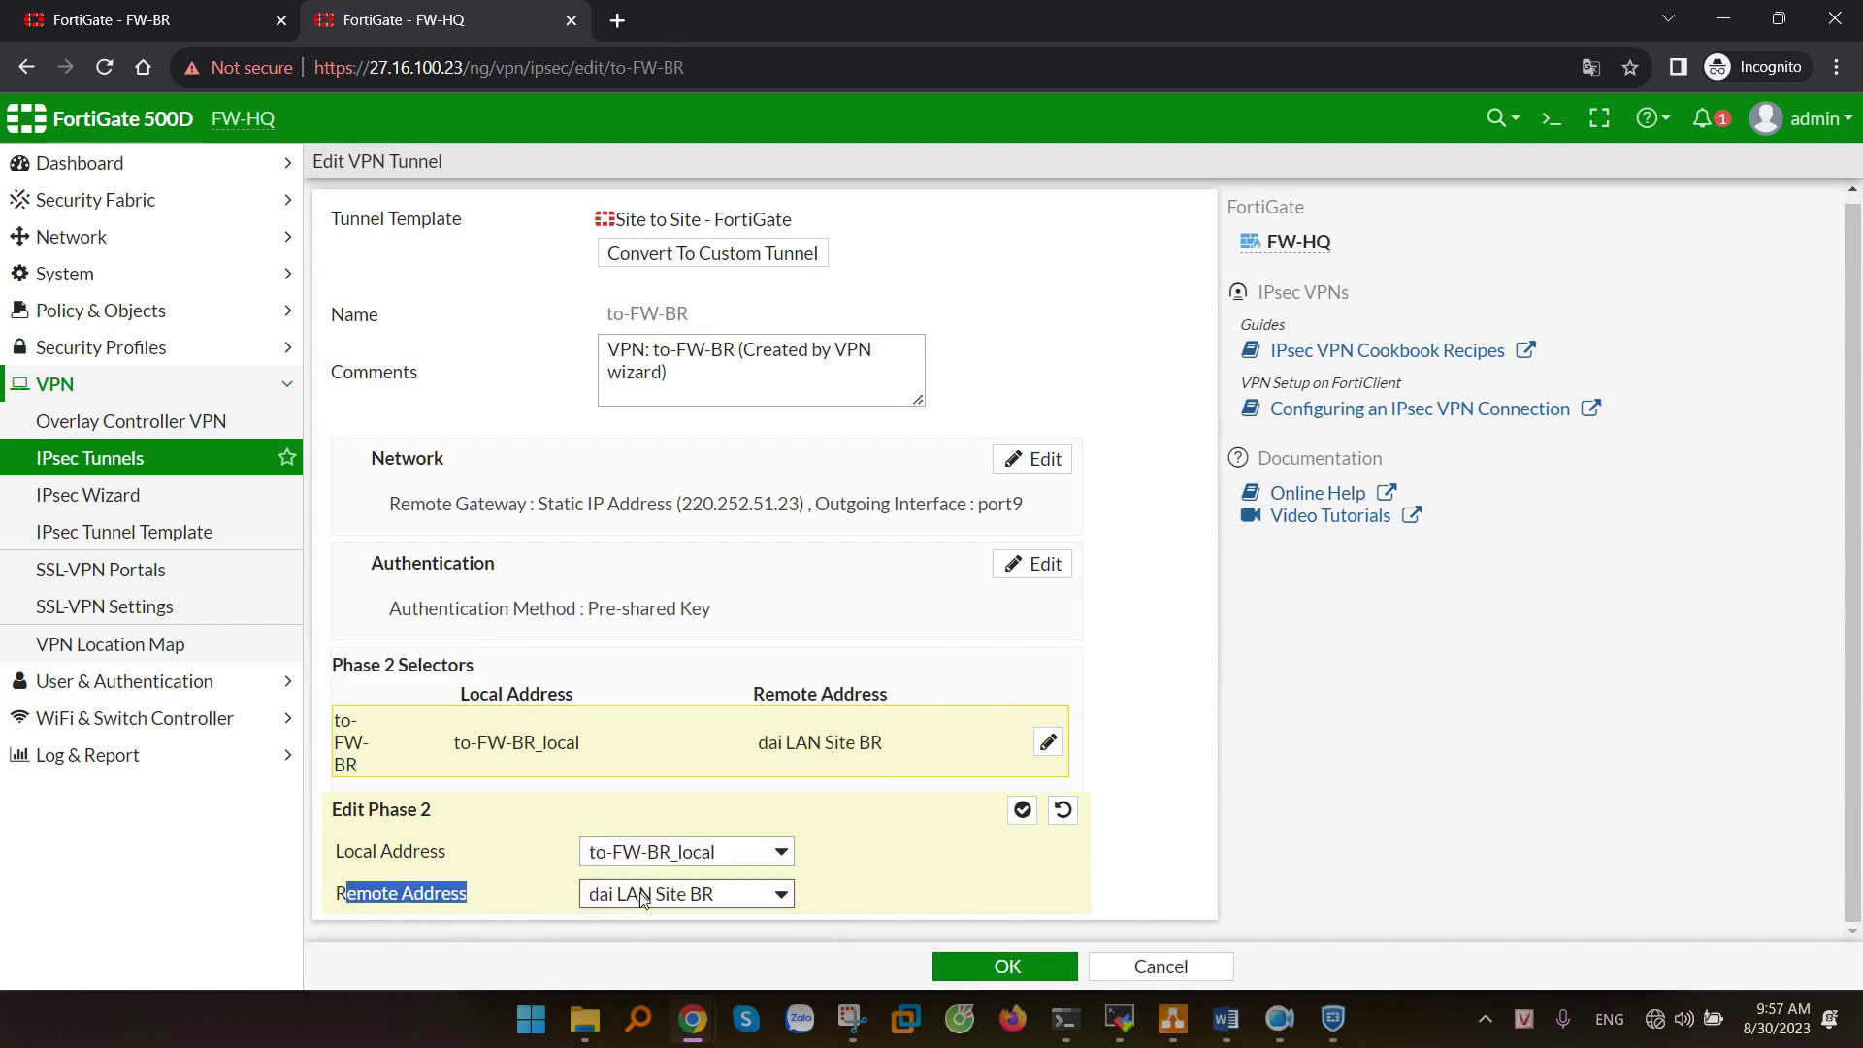
- Save the tunnel's phase 2 change and list the firewall policies with both to-FW-BR groups expanded
left_click(1017, 969)
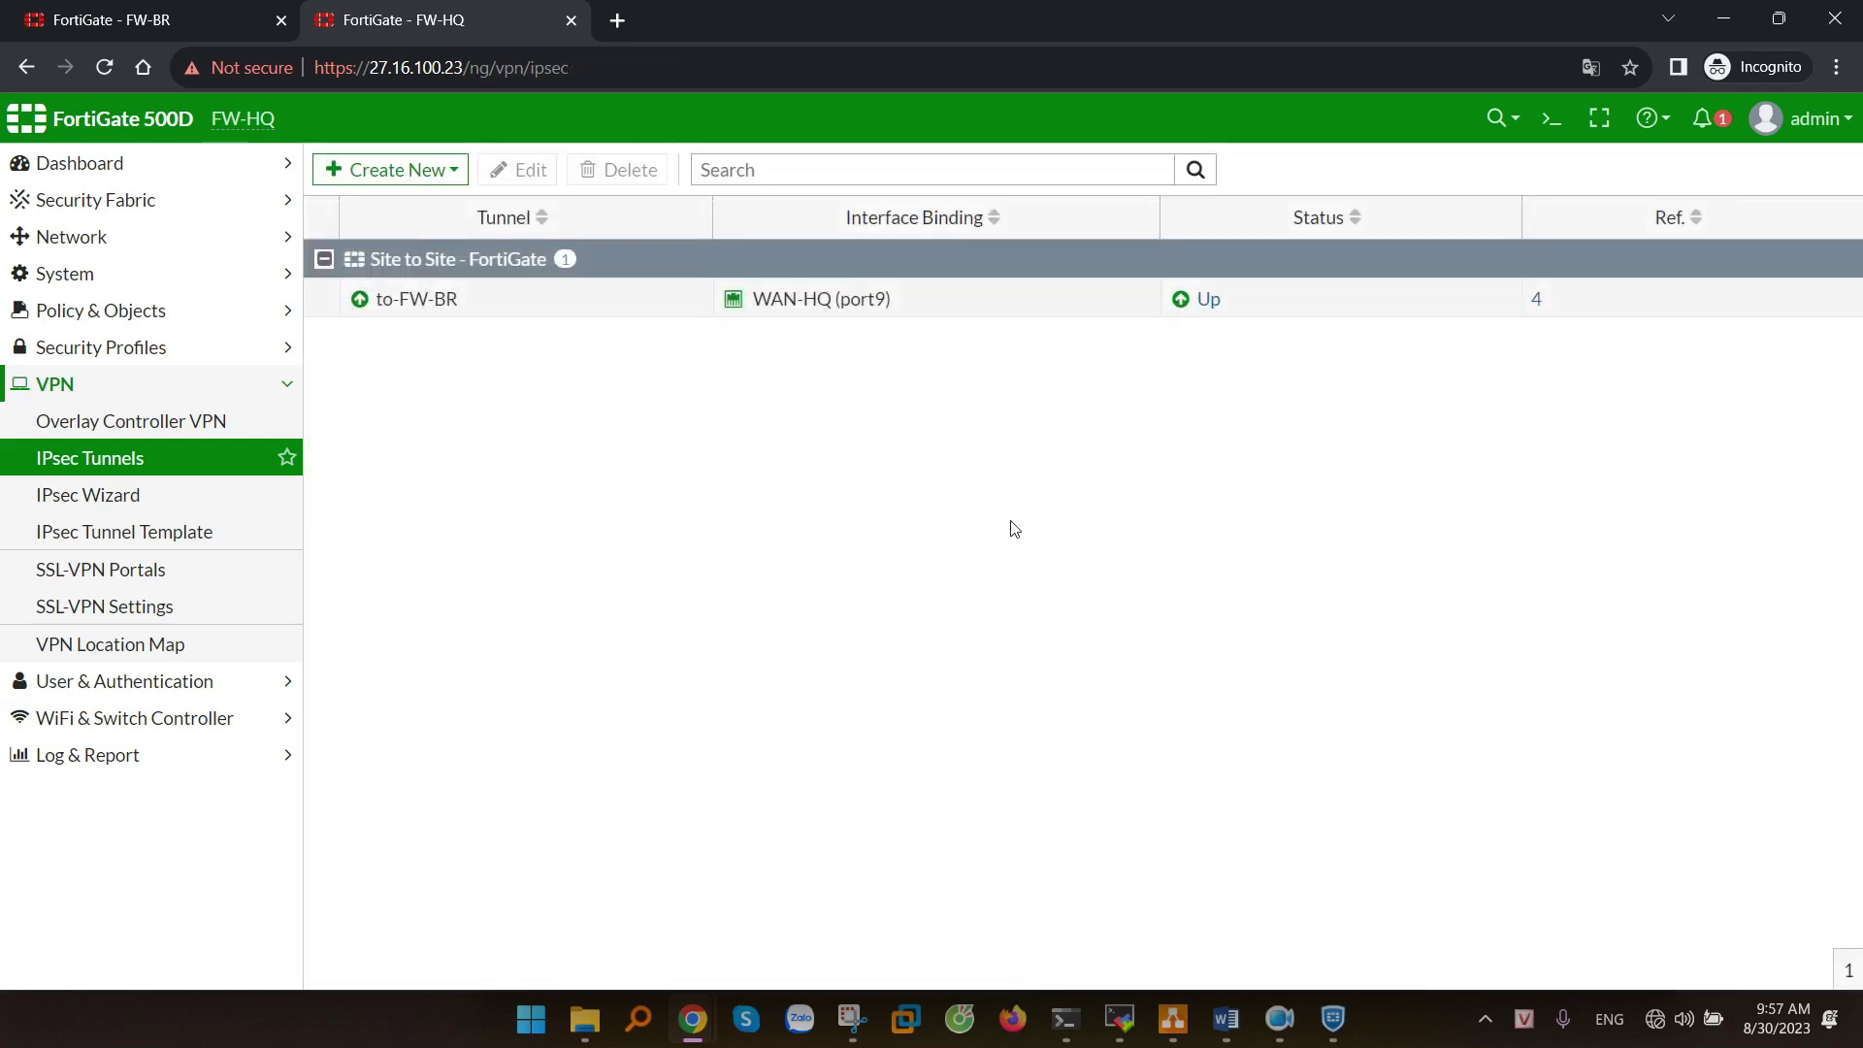
left_click(82, 311)
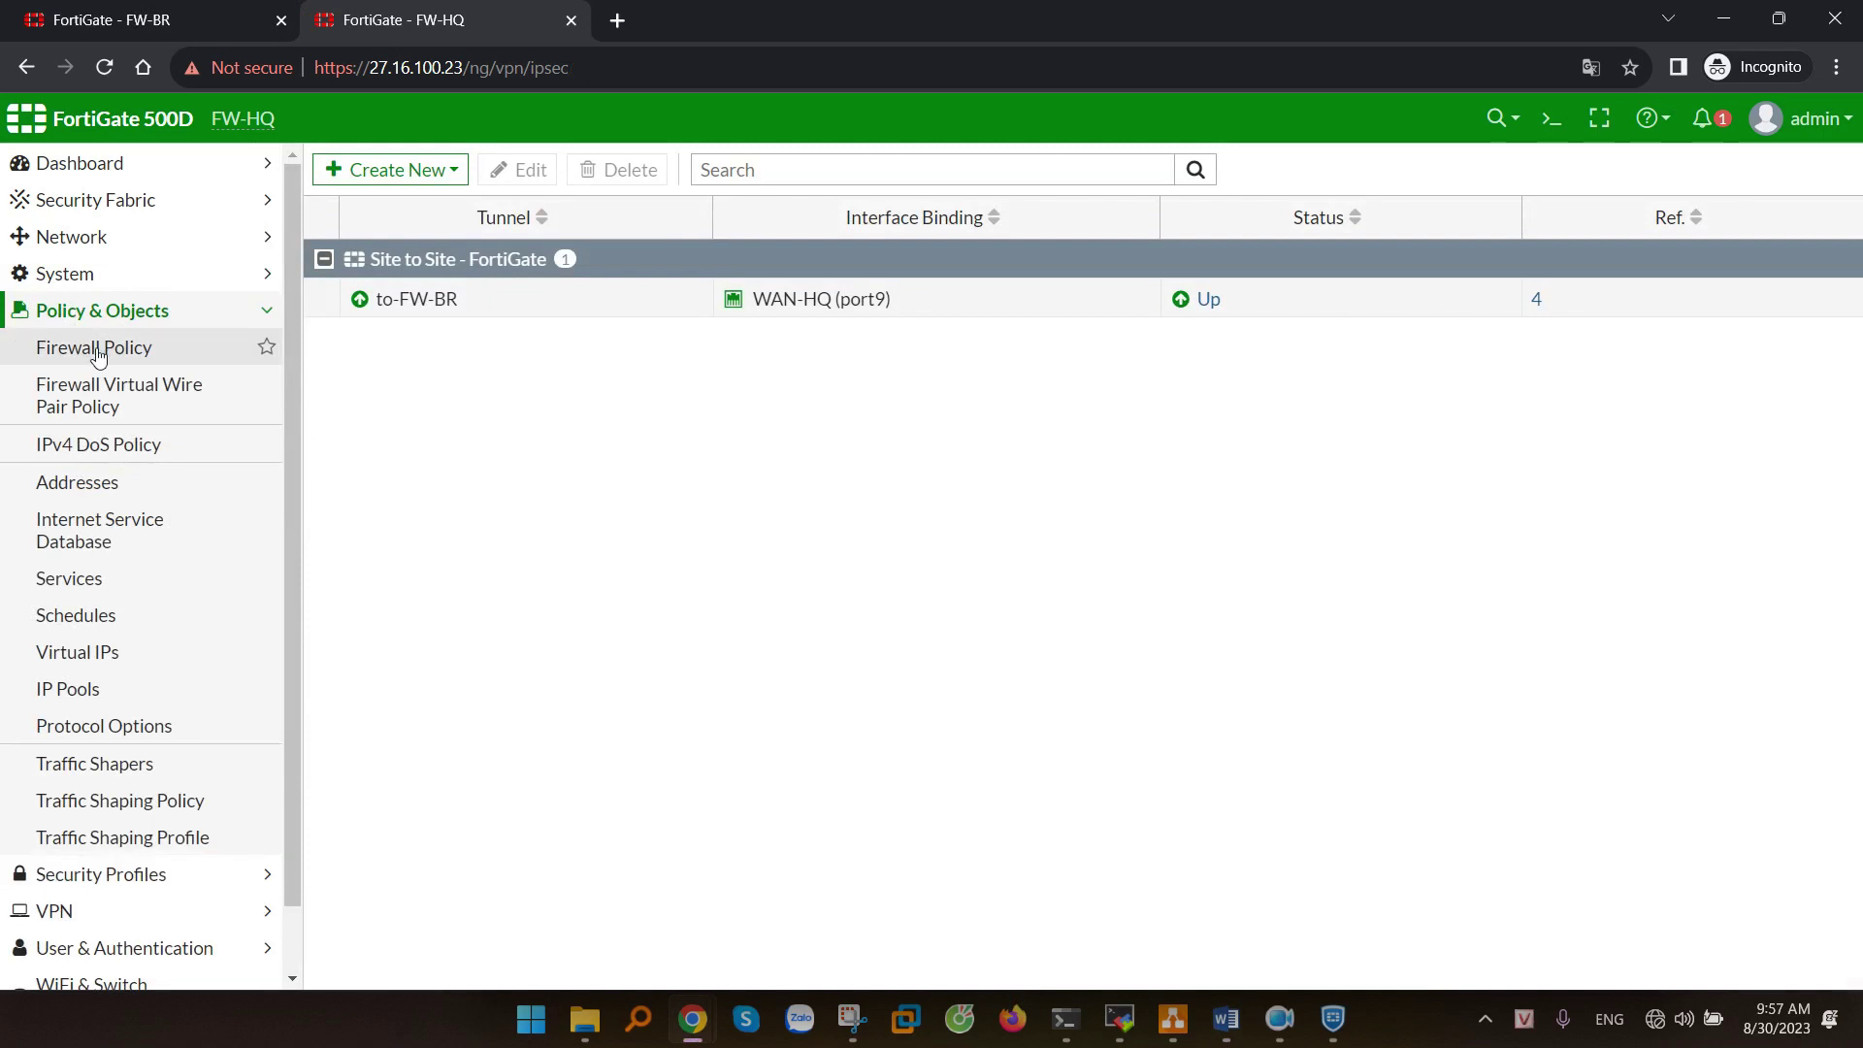
left_click(98, 350)
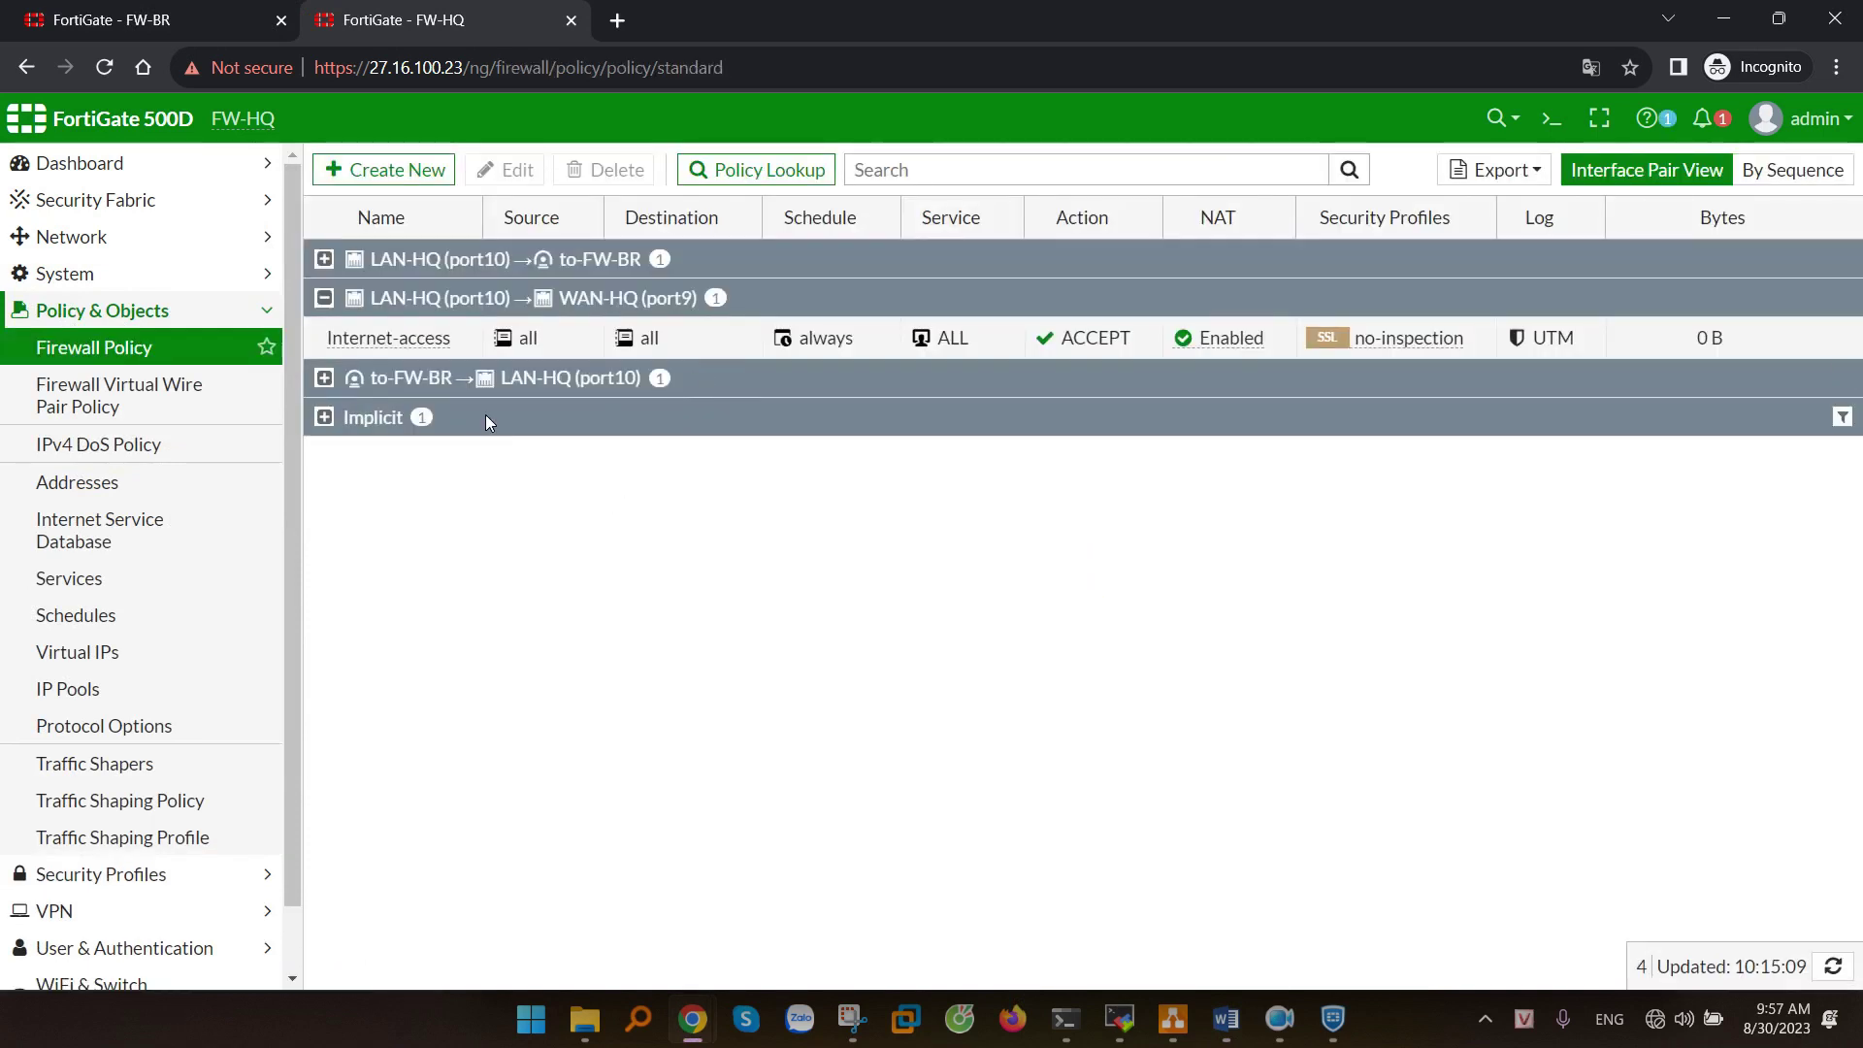
left_click(324, 377)
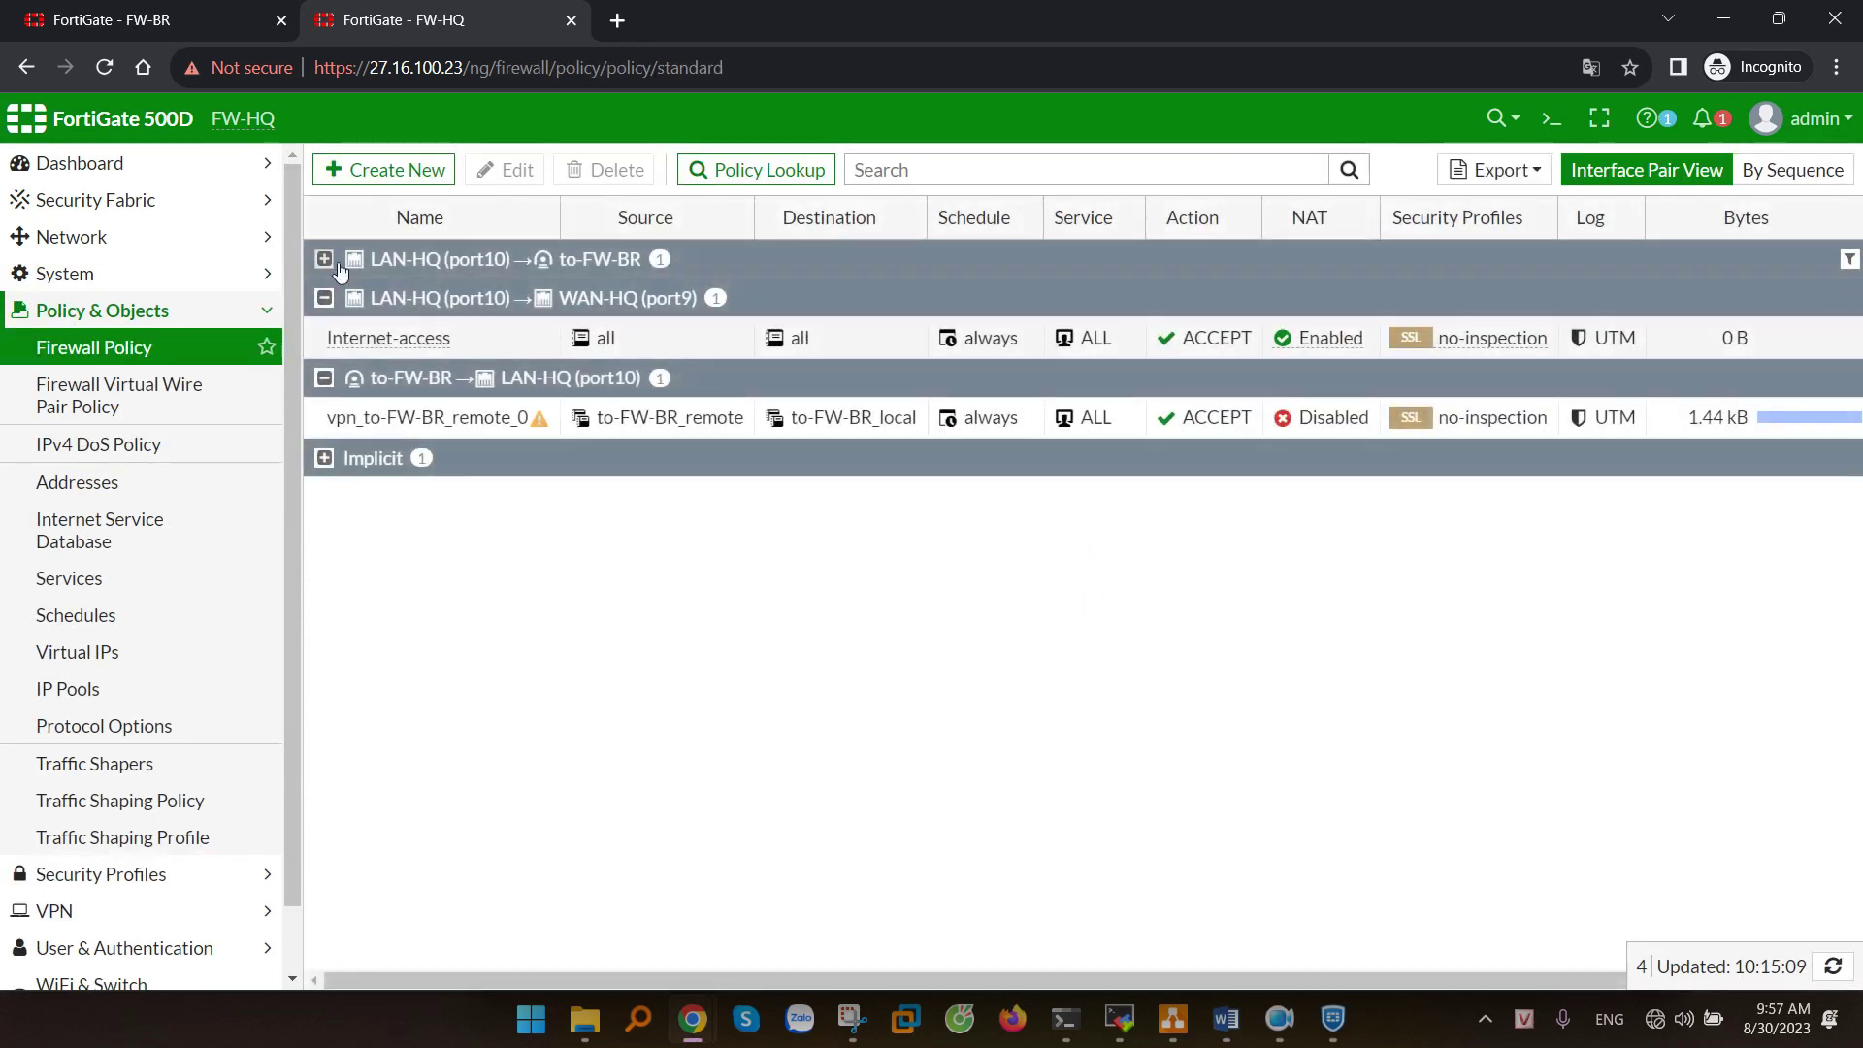
left_click(324, 259)
left_click(488, 452)
left_click(495, 303)
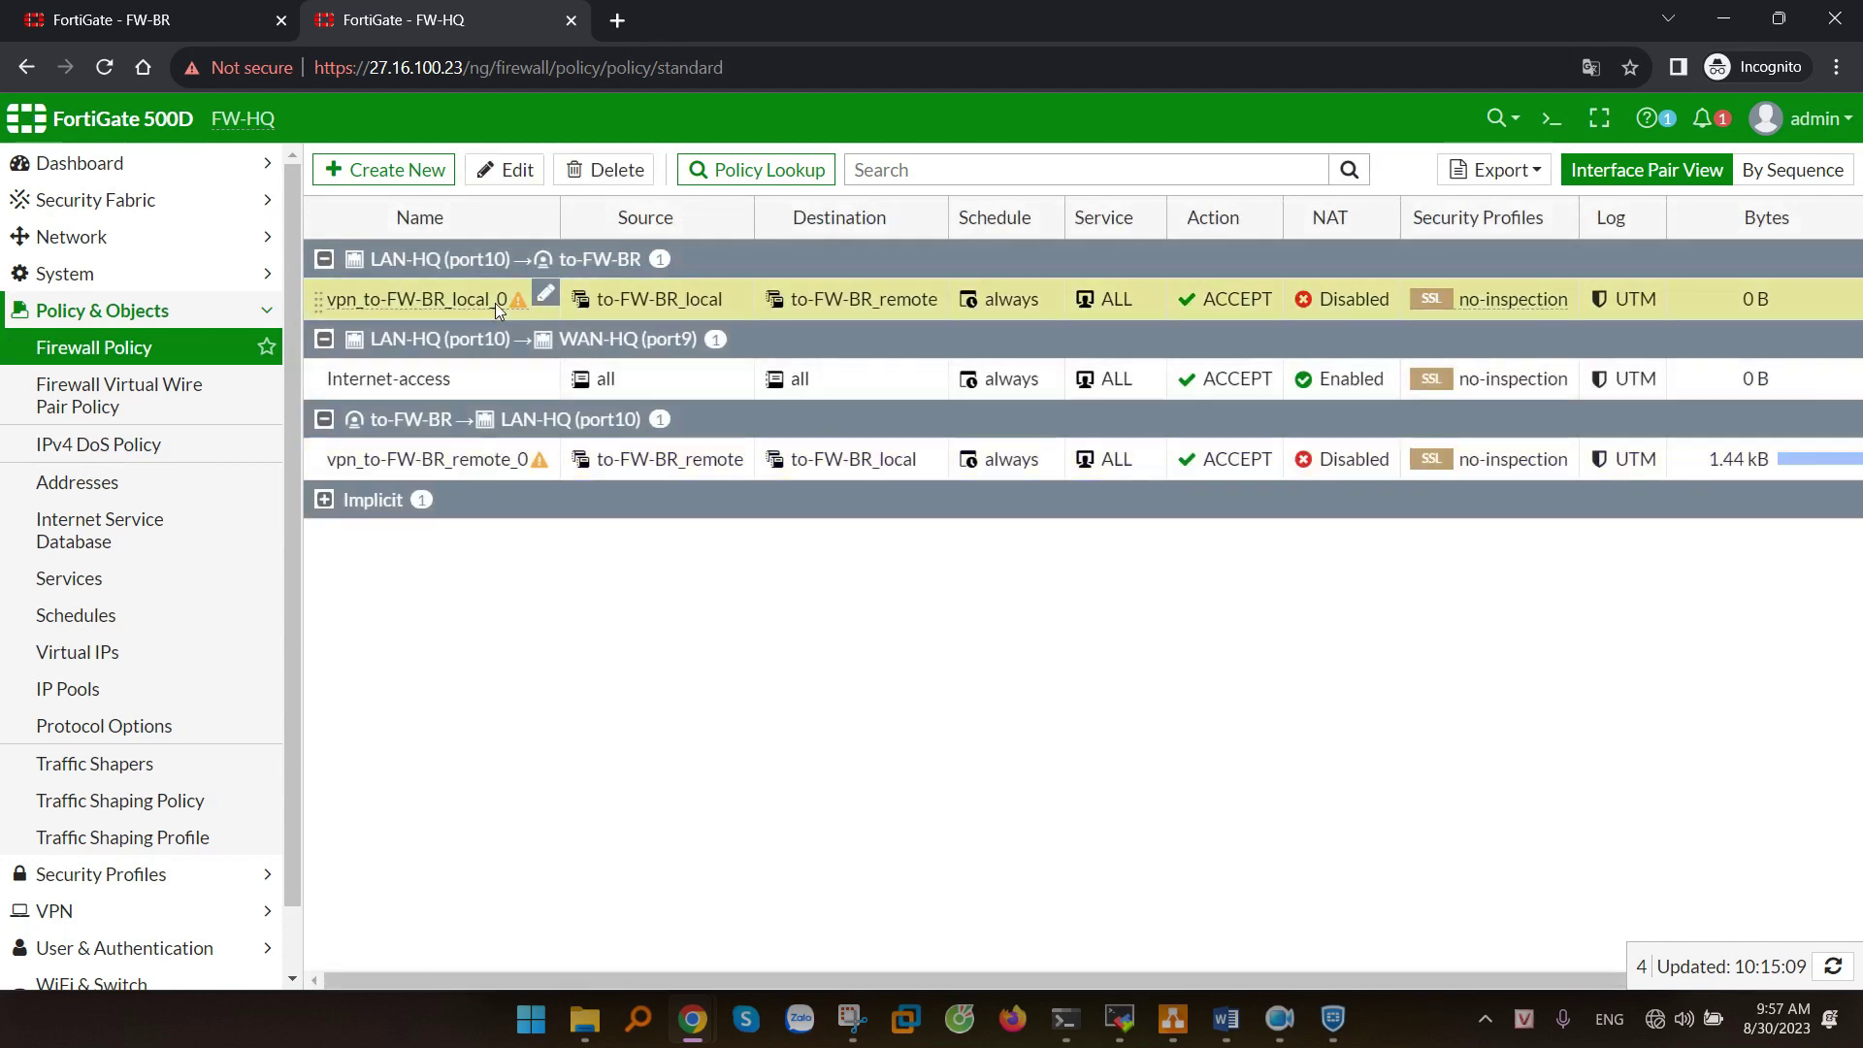
left_click(504, 469)
left_click(500, 300)
- Replace vpn_to-FW-BR_local_0's destination to-FW-BR_remote with dai LAN Site BR and save the policy
mouse_move(500, 298)
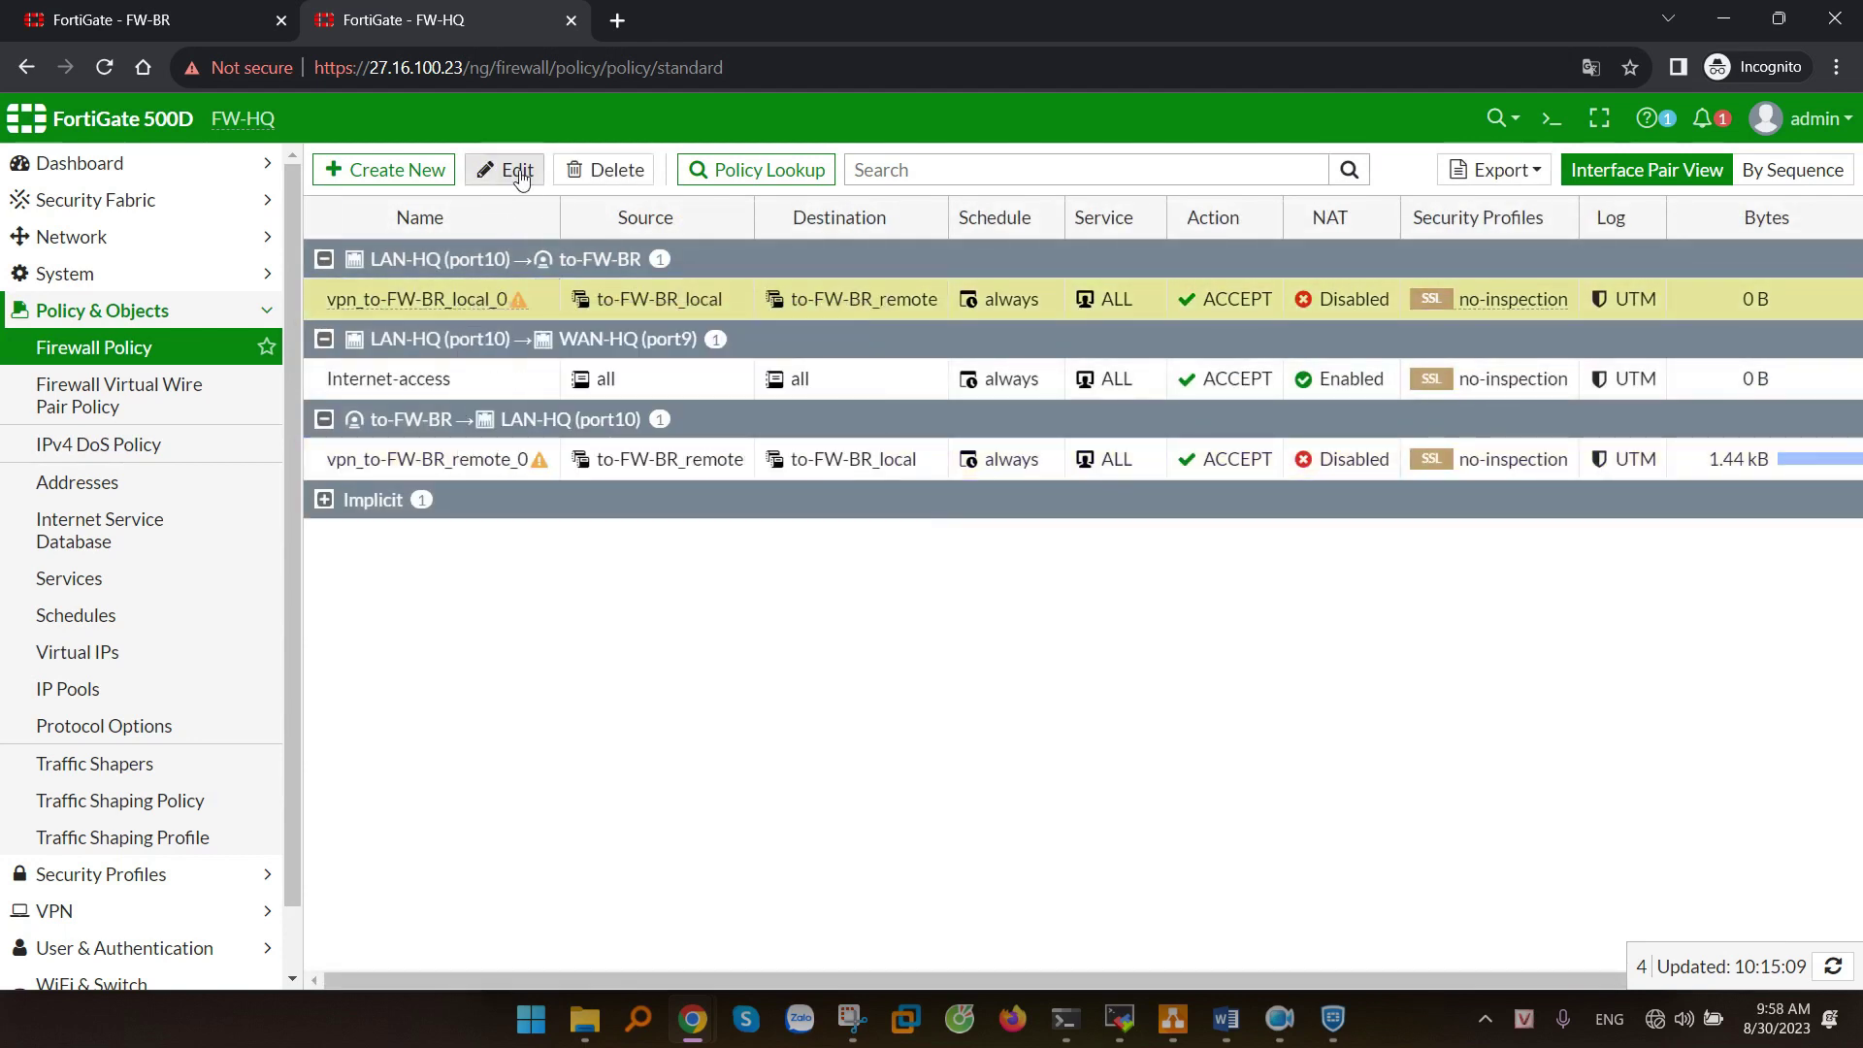
left_click(516, 172)
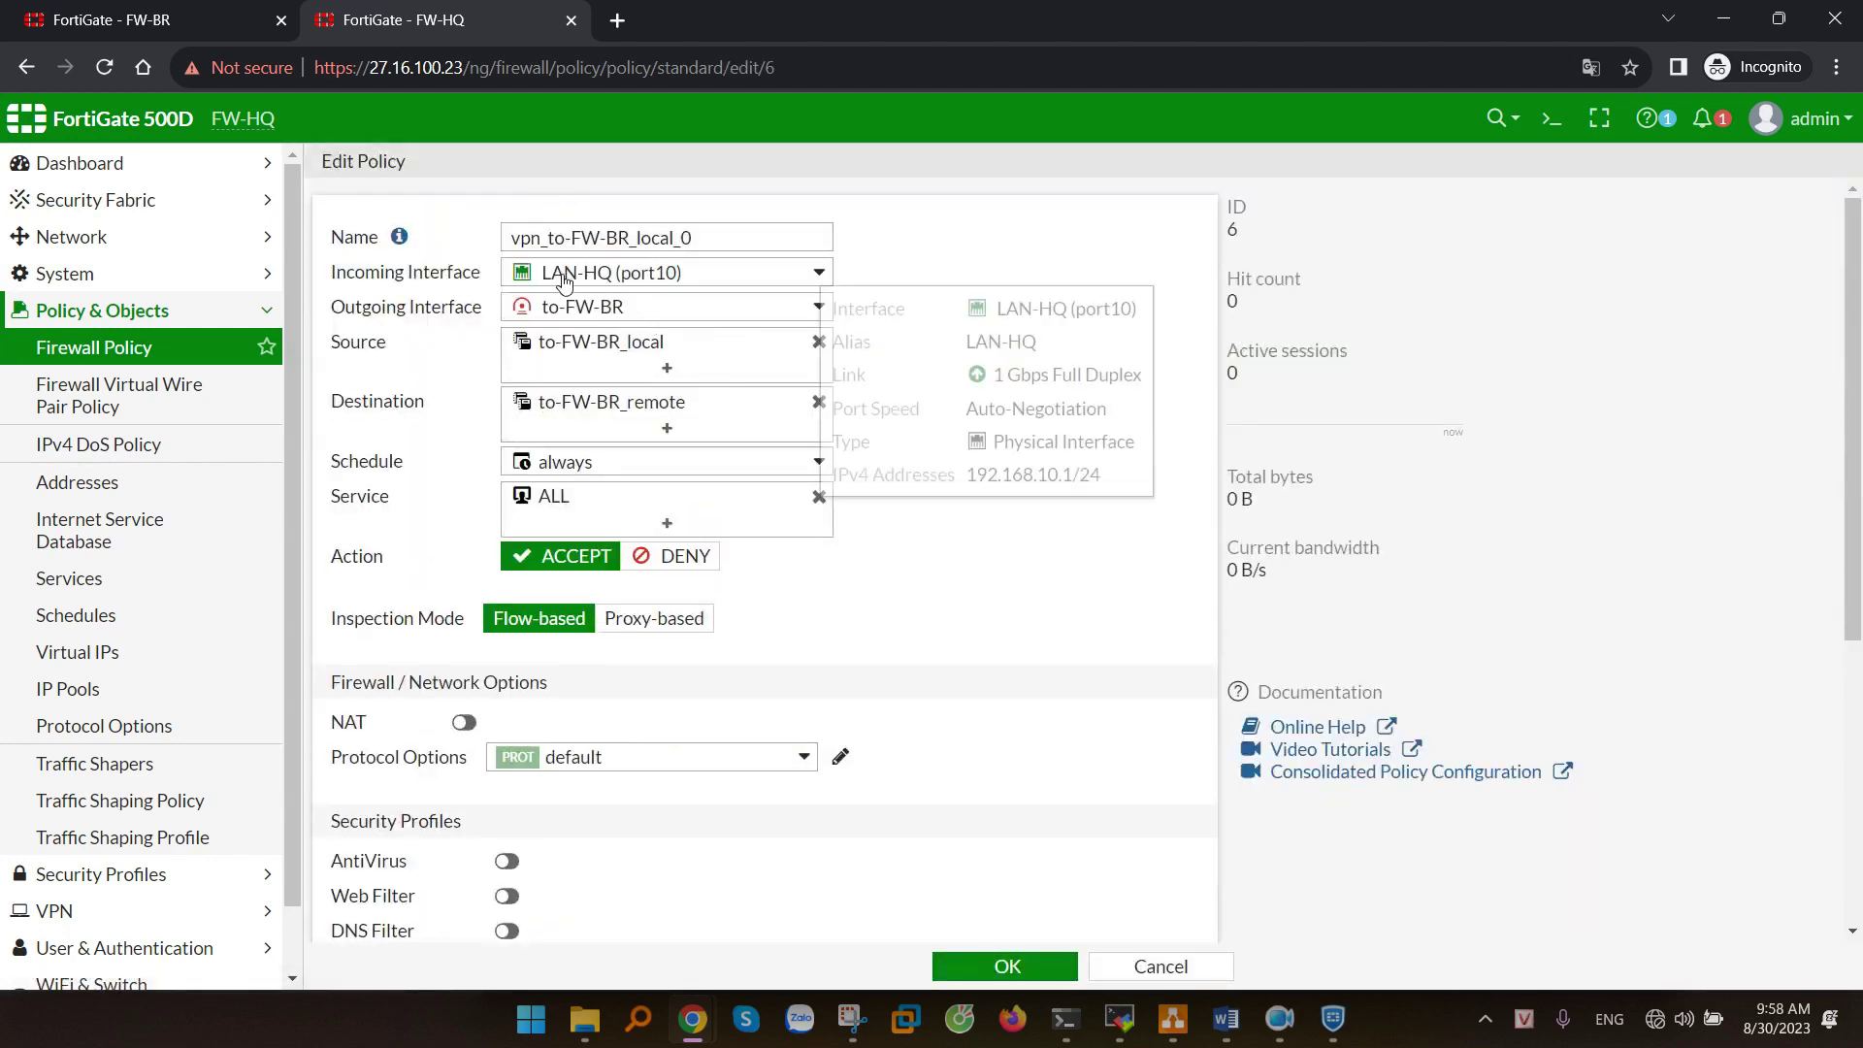
mouse_move(607, 308)
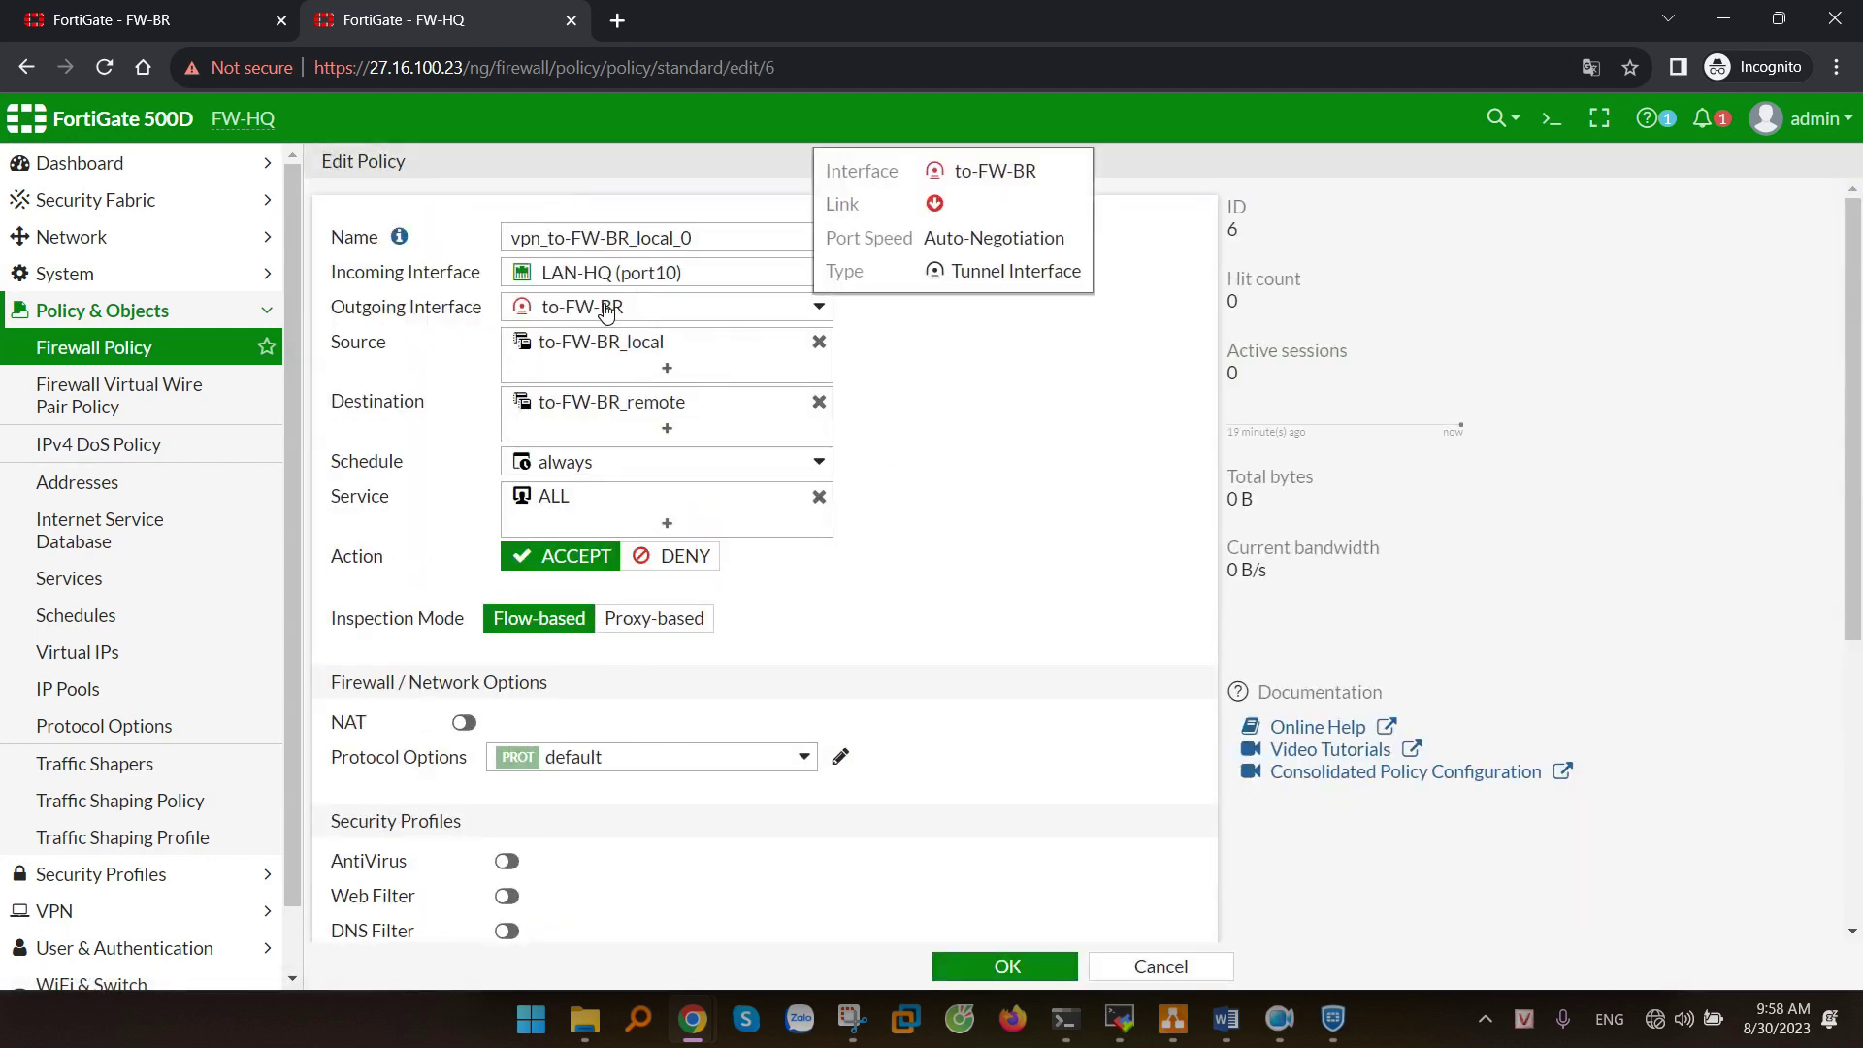
left_click(608, 405)
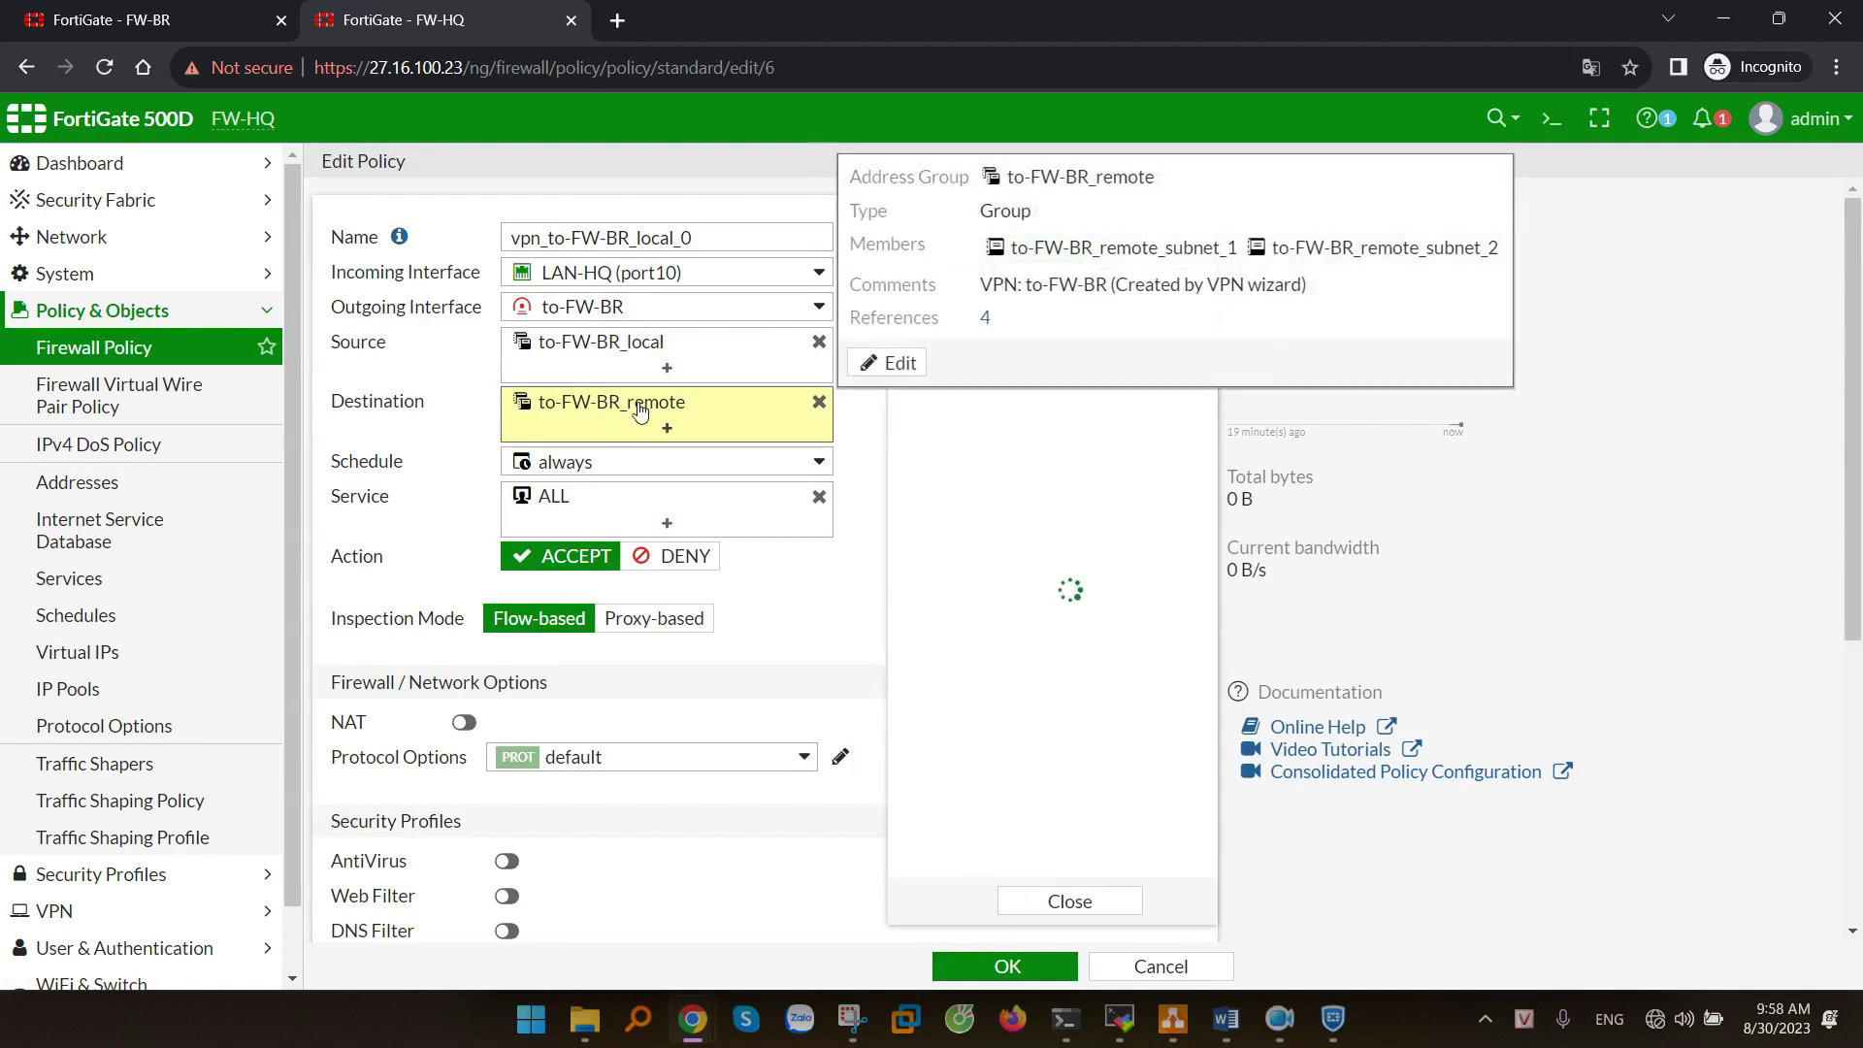
scroll(1117, 602, "down", 1)
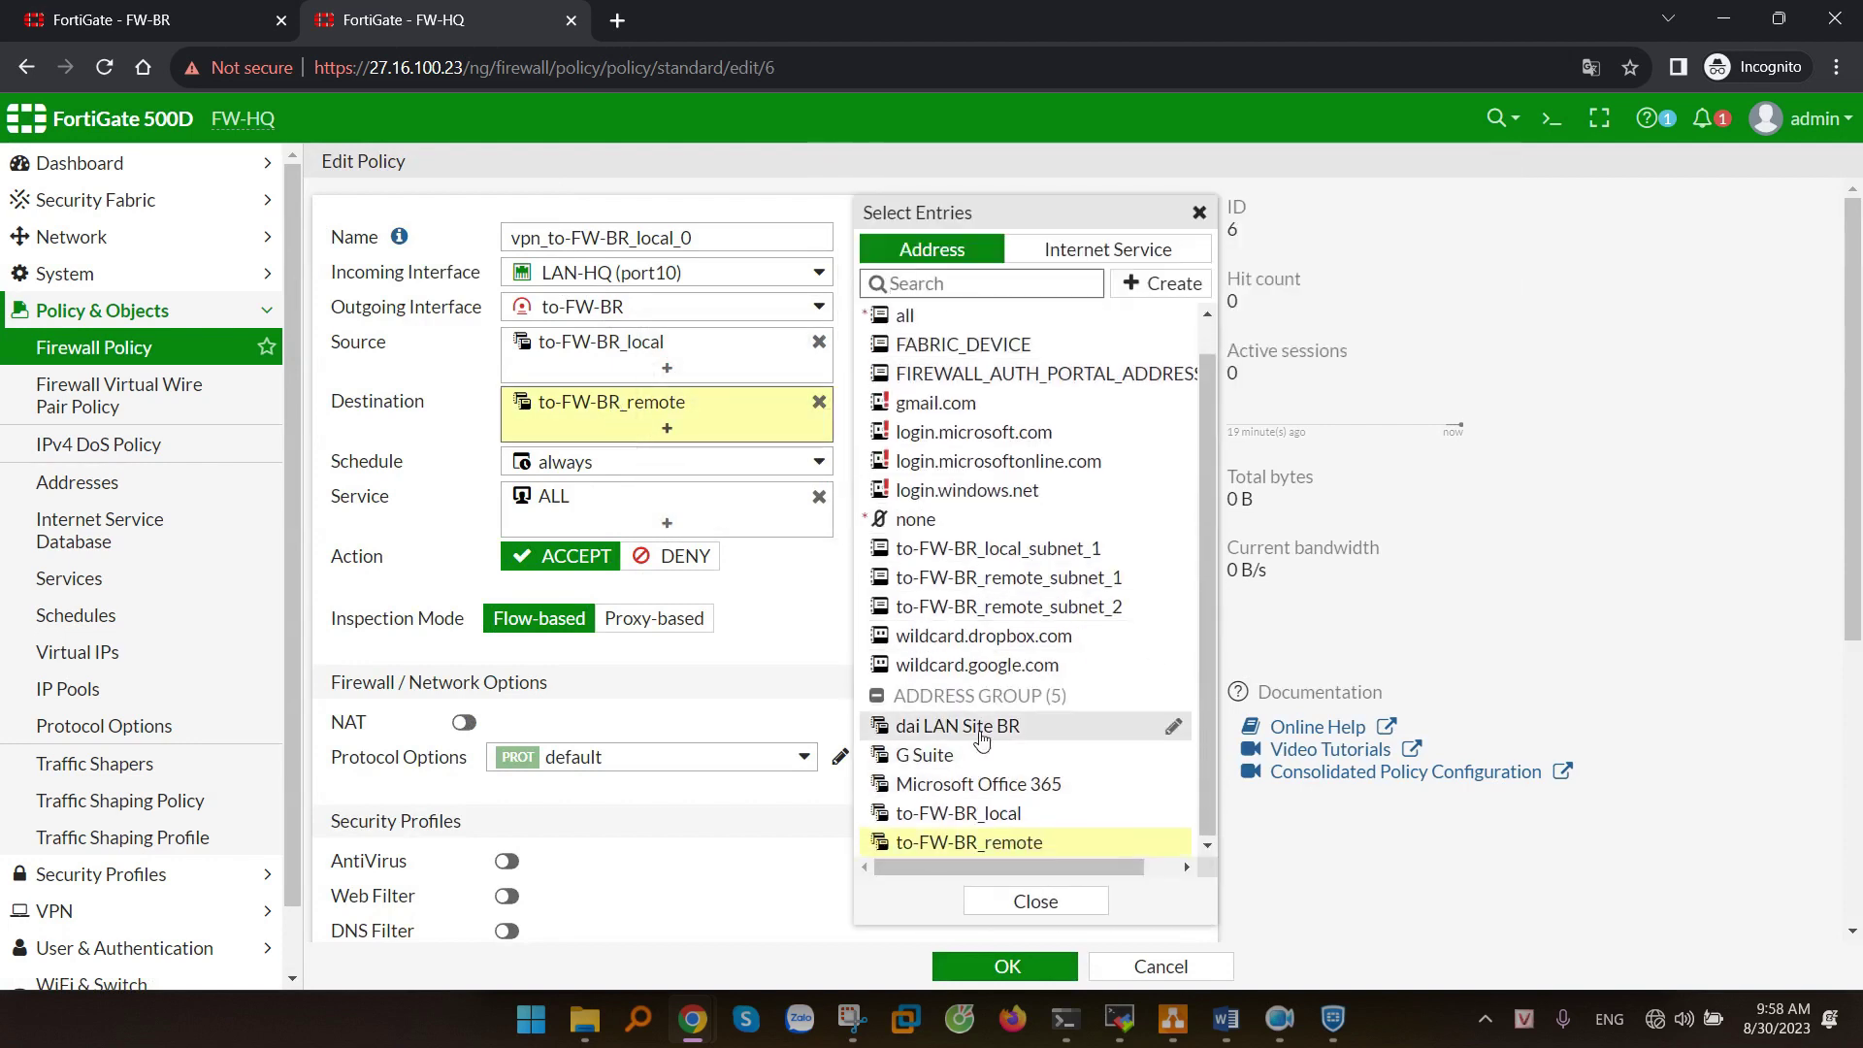
left_click(922, 727)
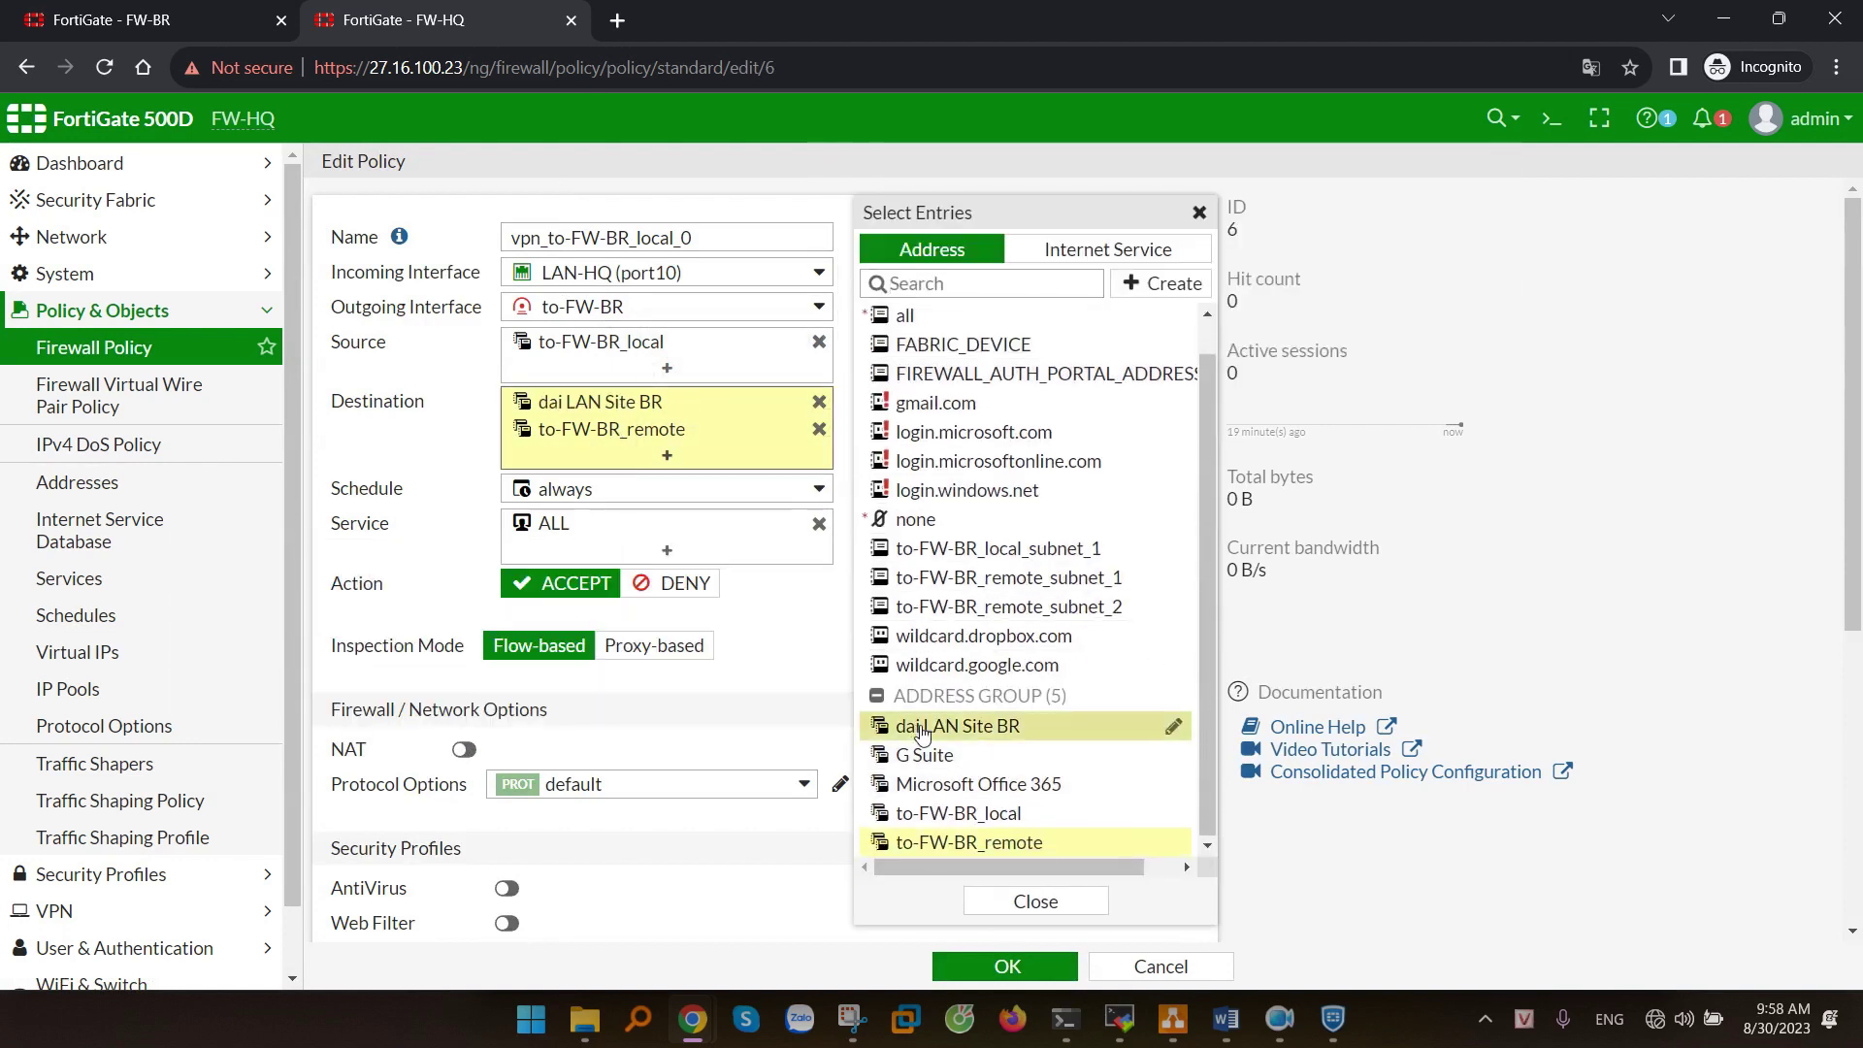
left_click(819, 429)
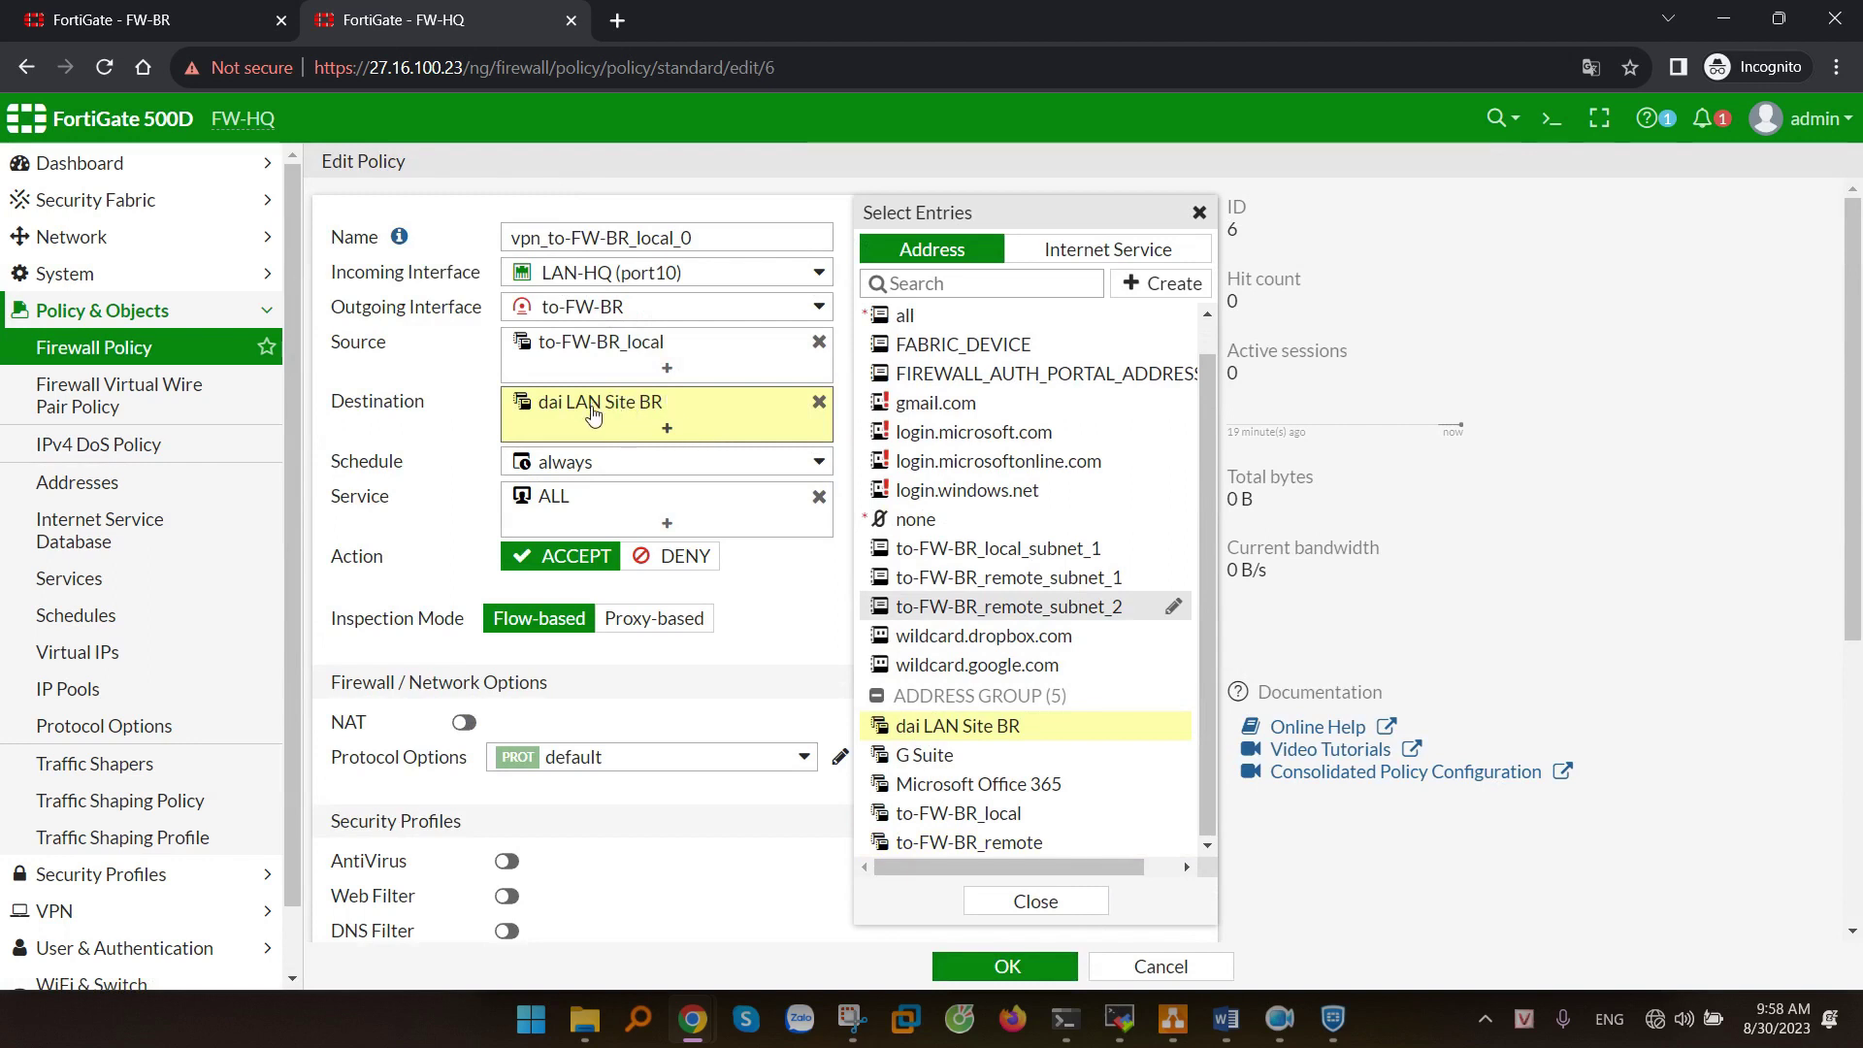
mouse_move(603, 411)
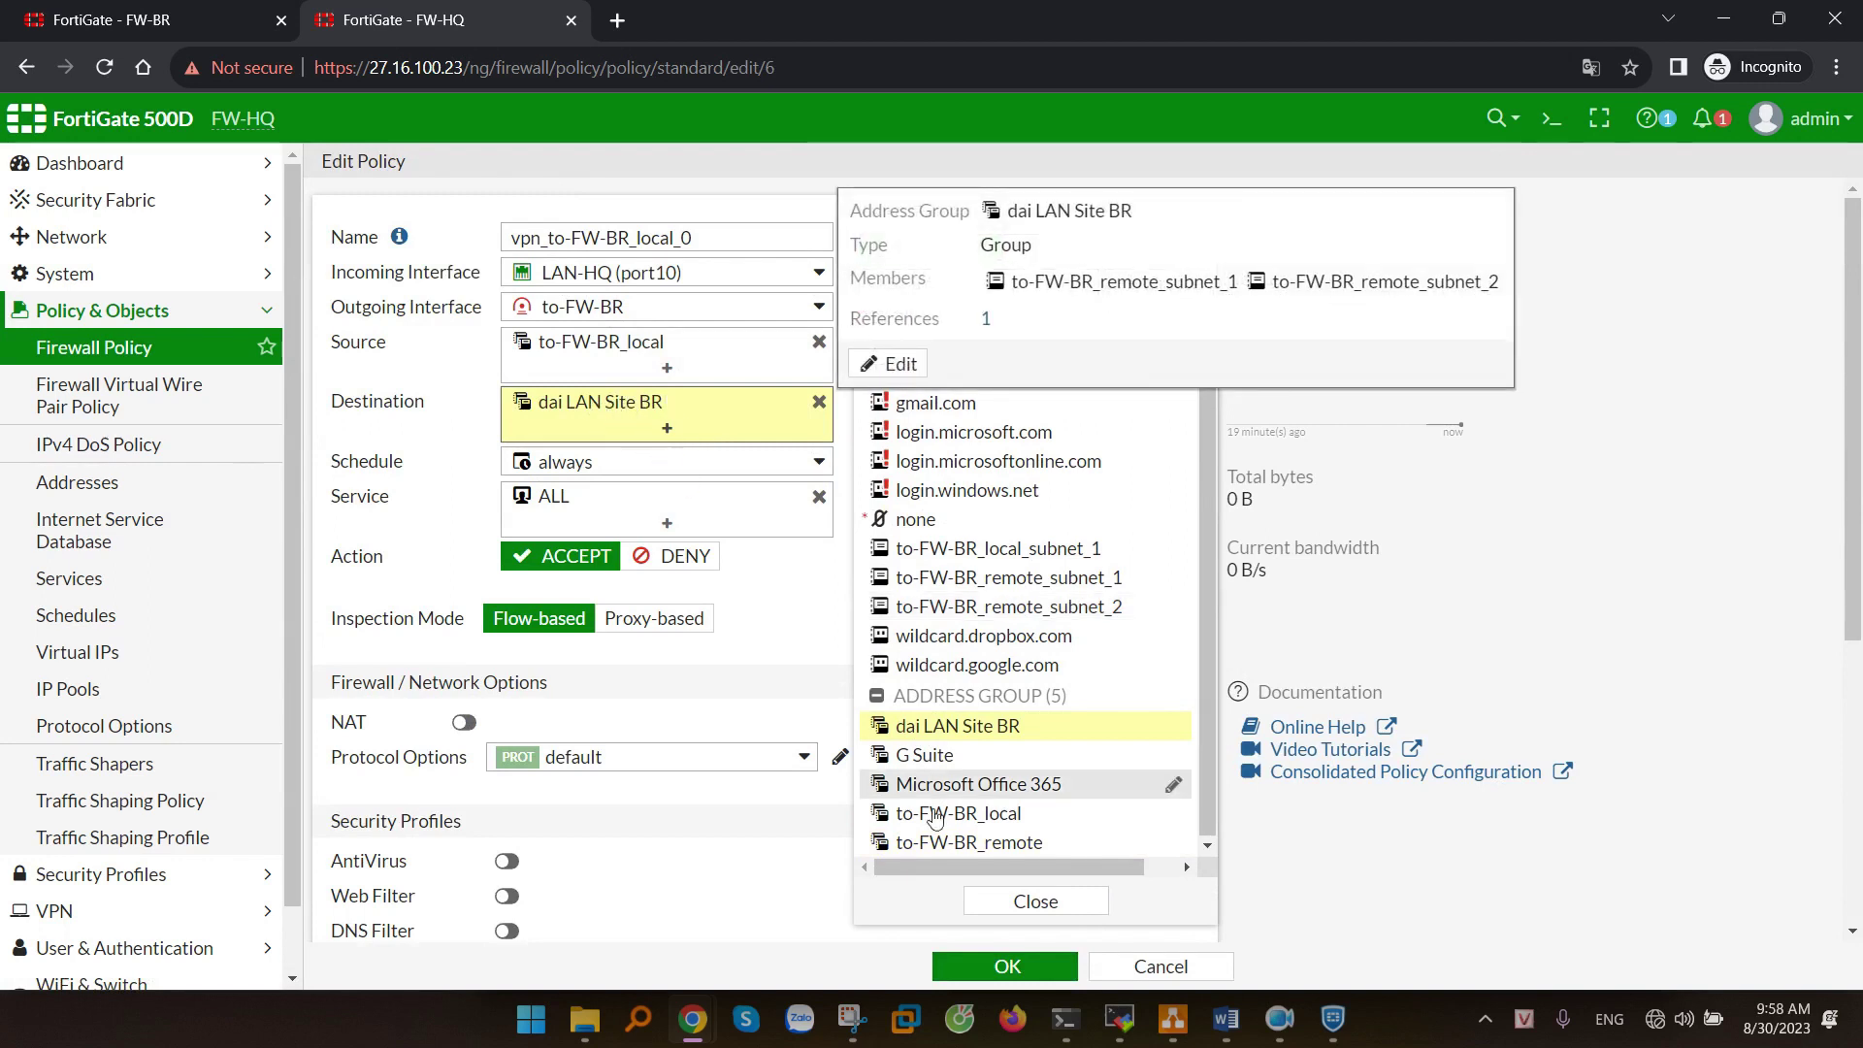
left_click(1038, 967)
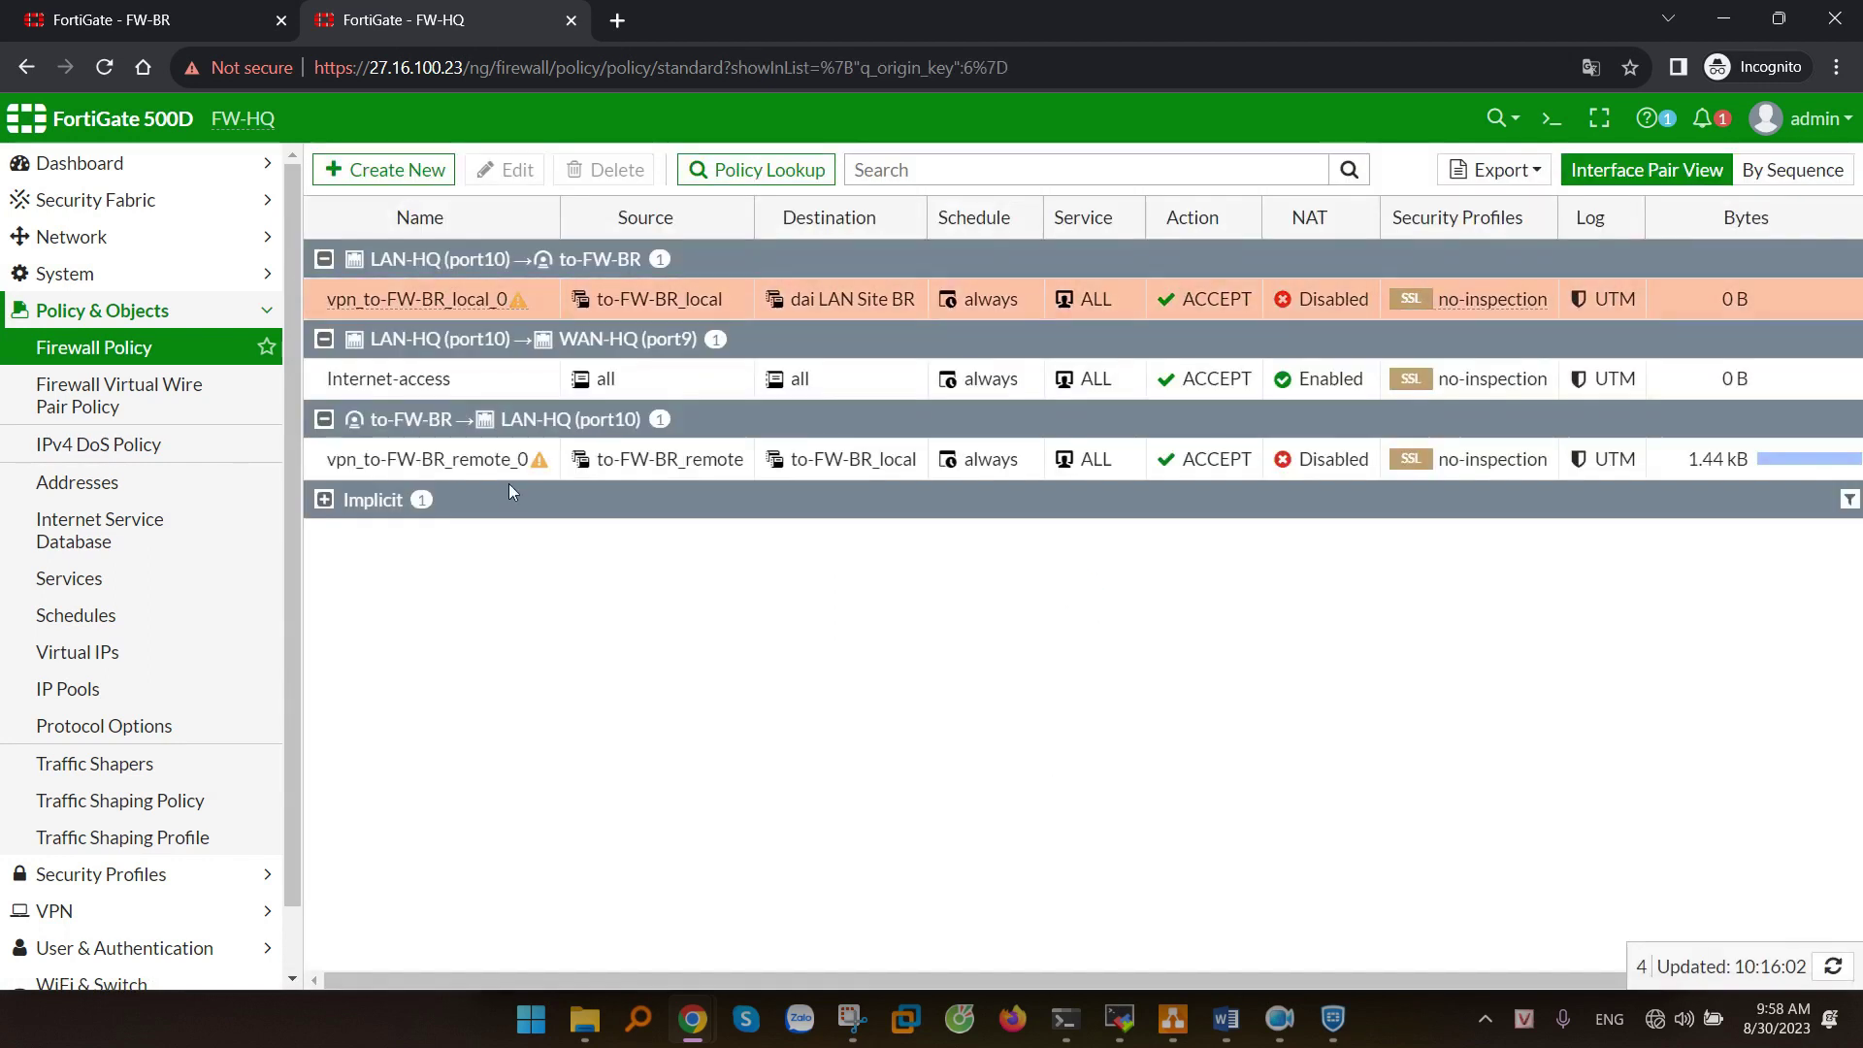
left_click(464, 460)
- Swap vpn_to-FW-BR_remote_0's source to-FW-BR_remote for dai LAN Site BR and save the policy
left_click(504, 170)
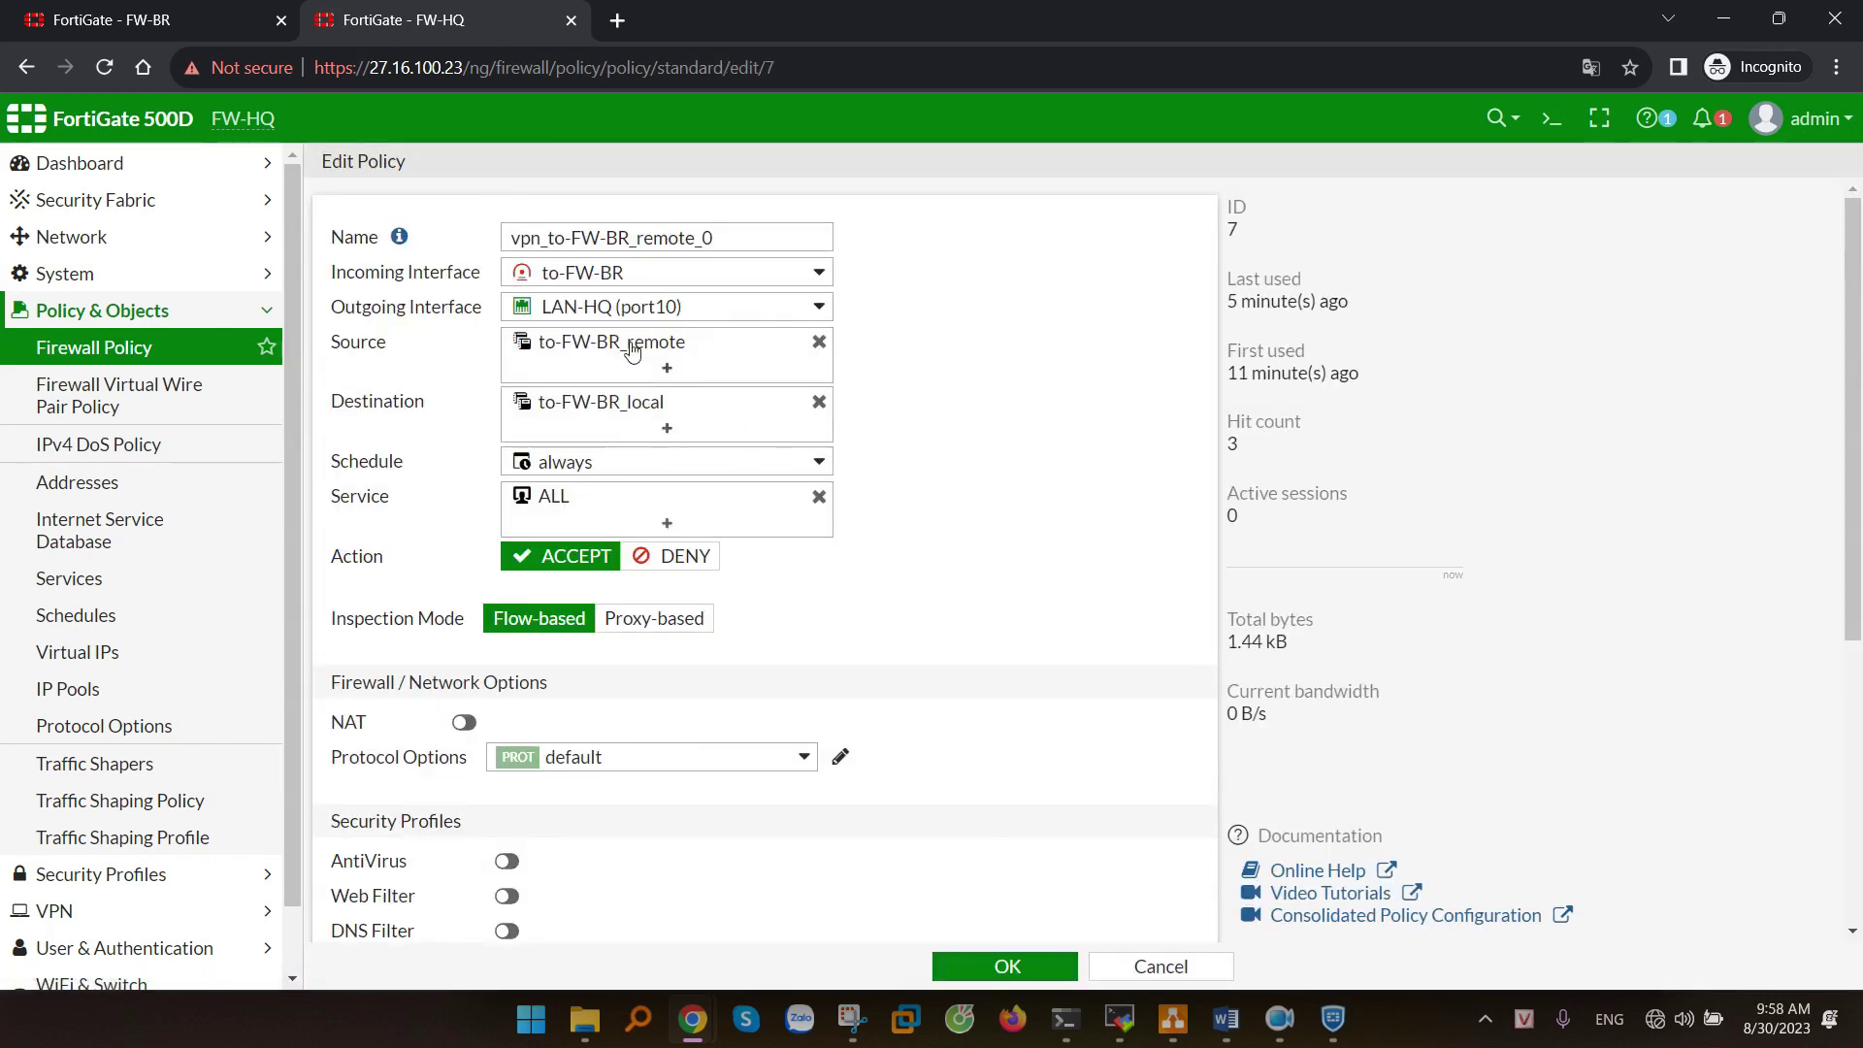
left_click(821, 344)
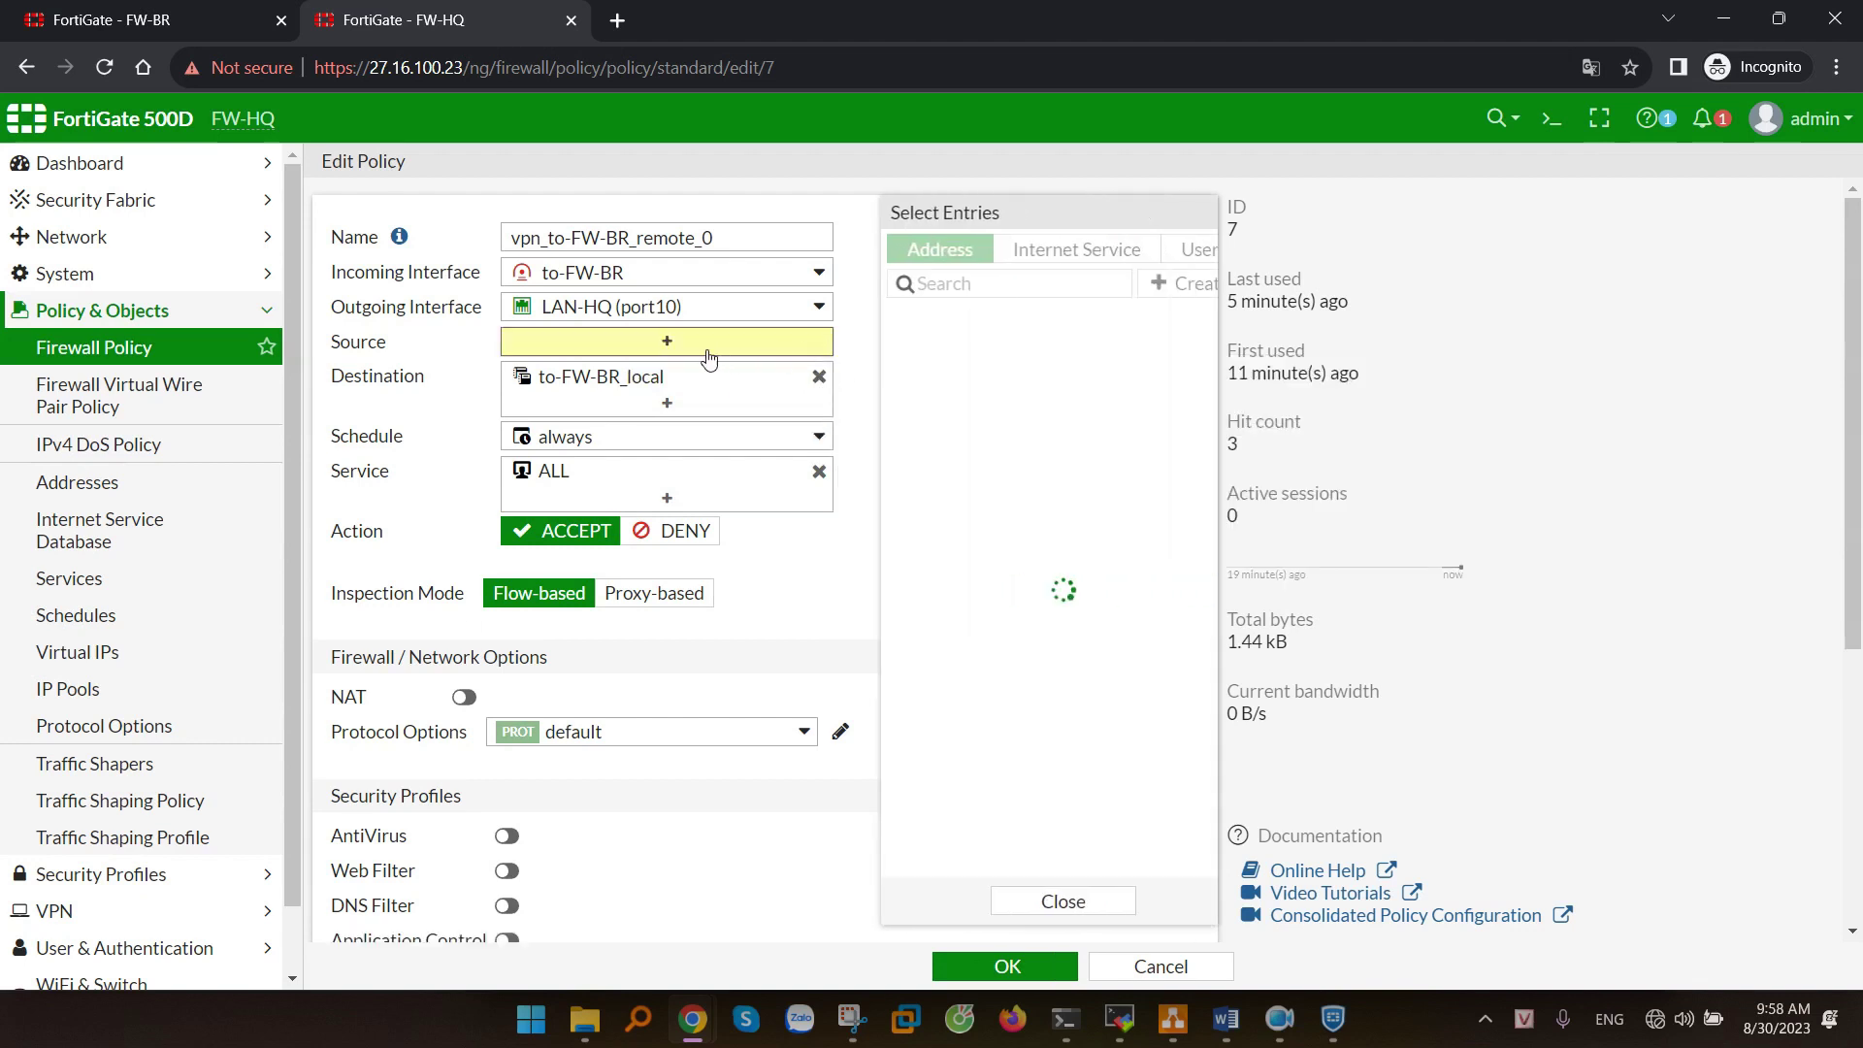
scroll(940, 744, "down", 1)
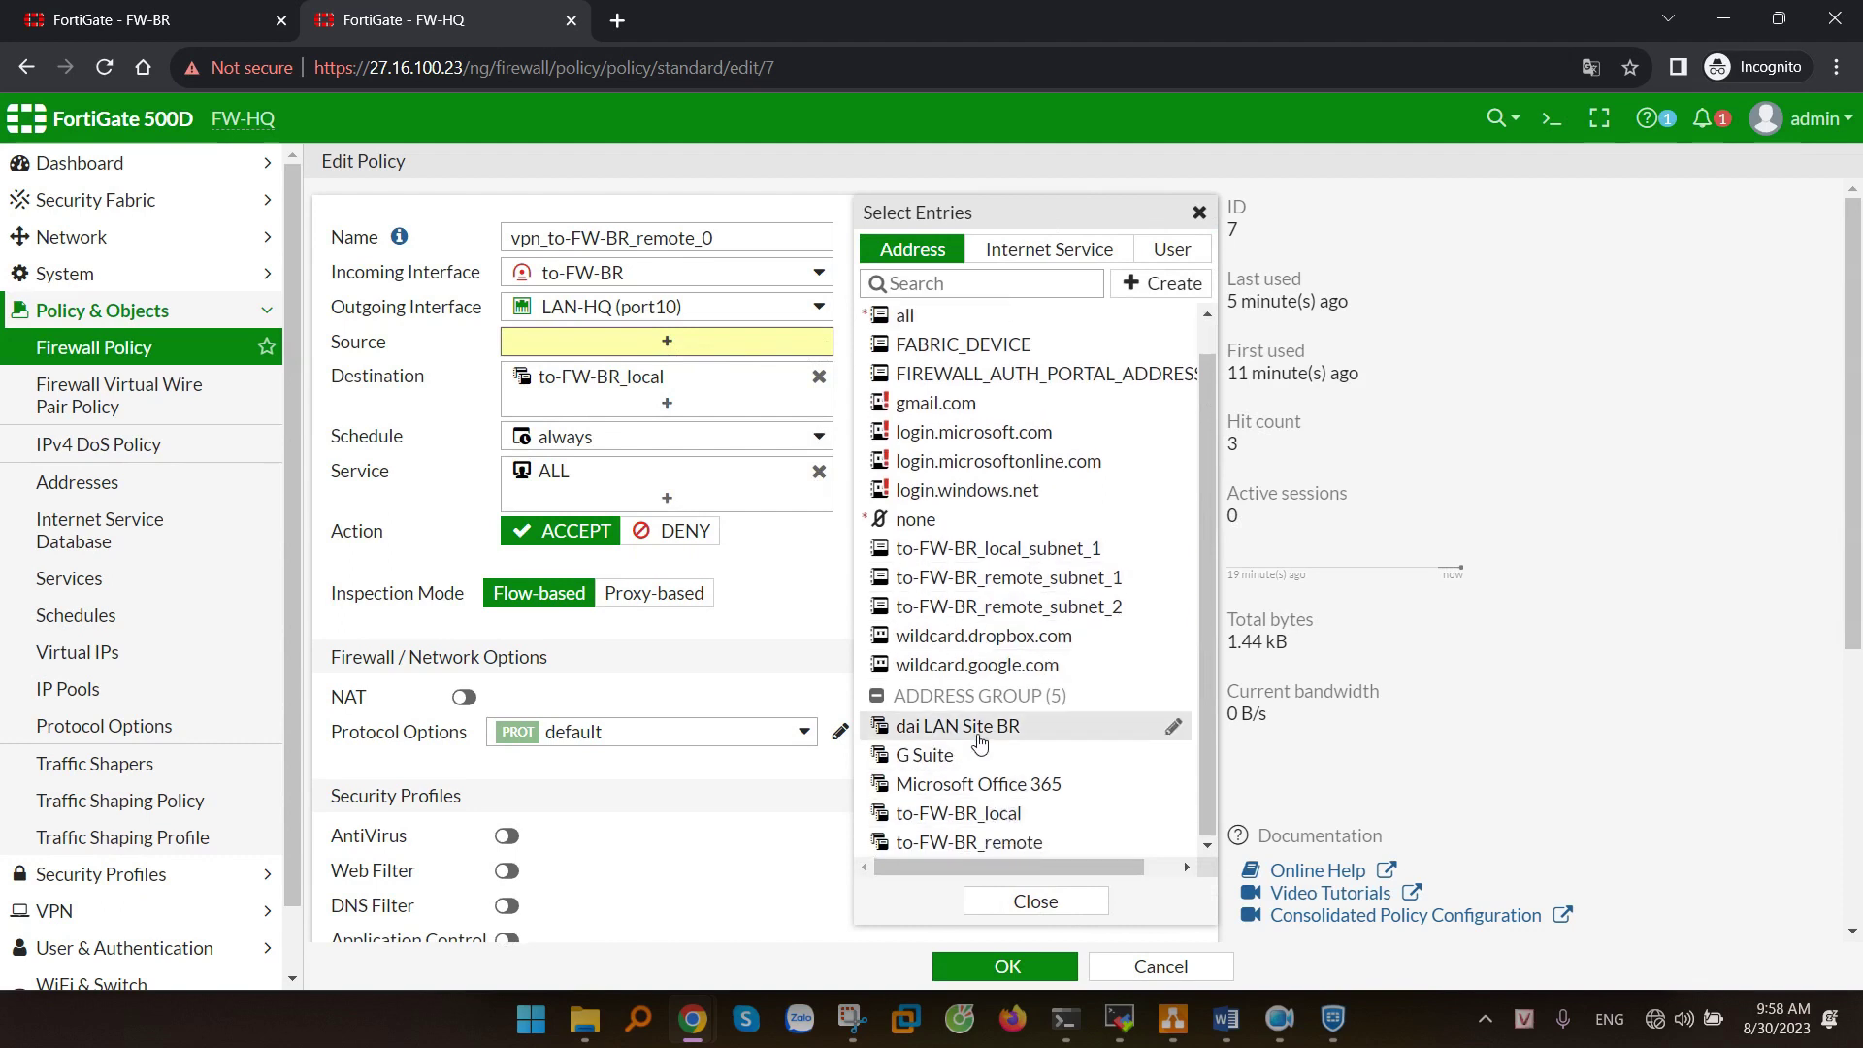
left_click(983, 730)
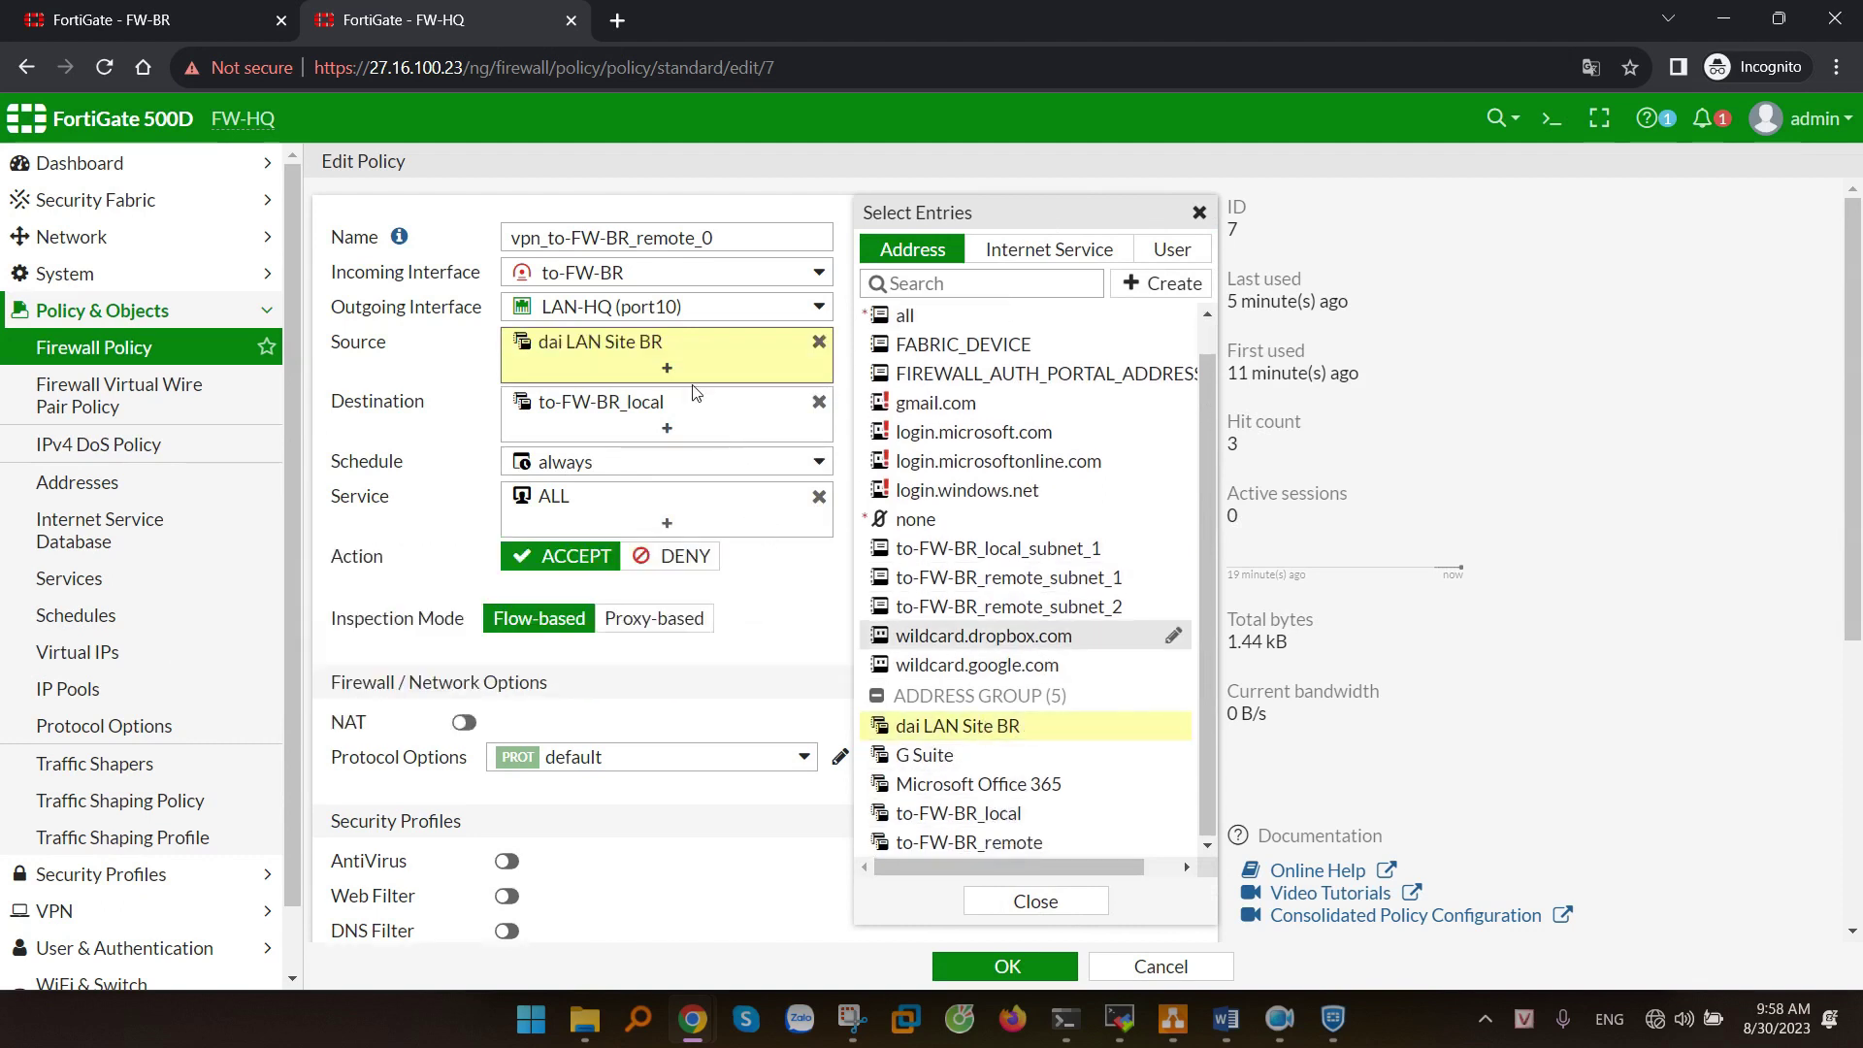
left_click(521, 385)
left_click(1009, 966)
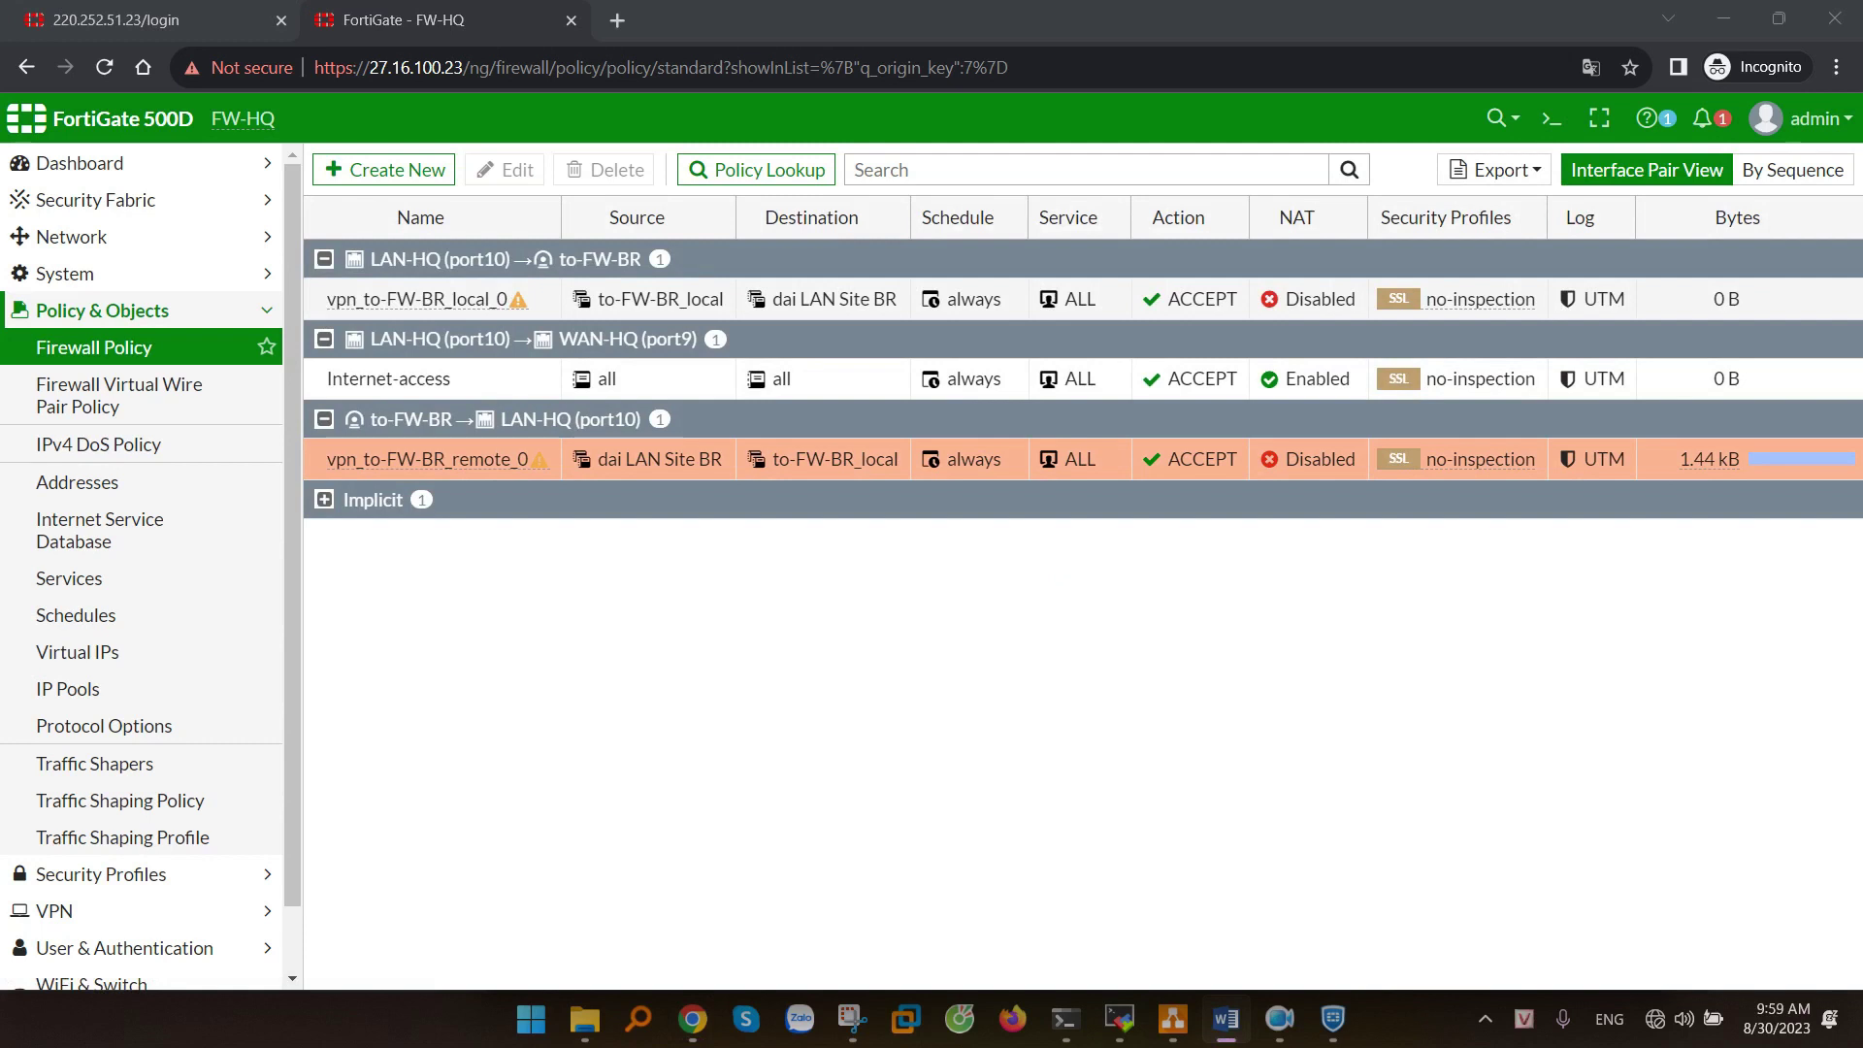
- Open Network > Static Routes and look over the to-FW-BR_remote tunnel and blackhole routes
left_click(80, 243)
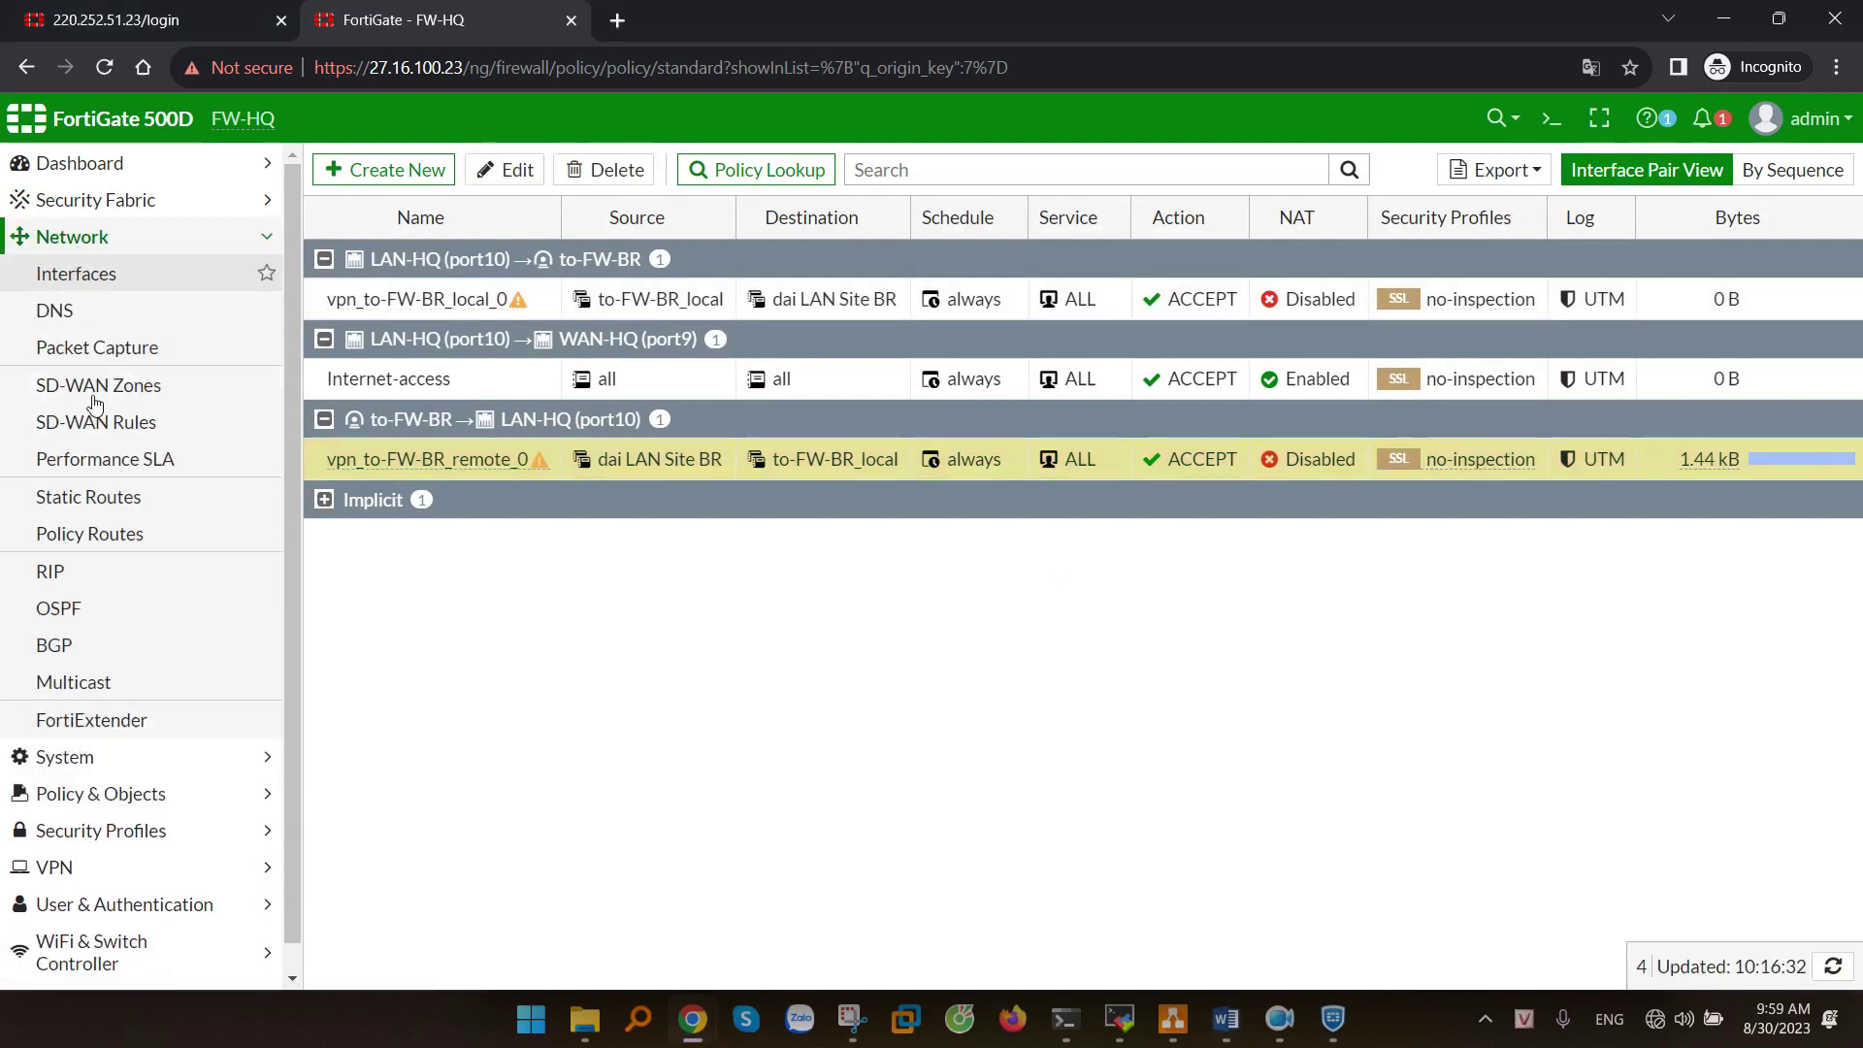
left_click(82, 500)
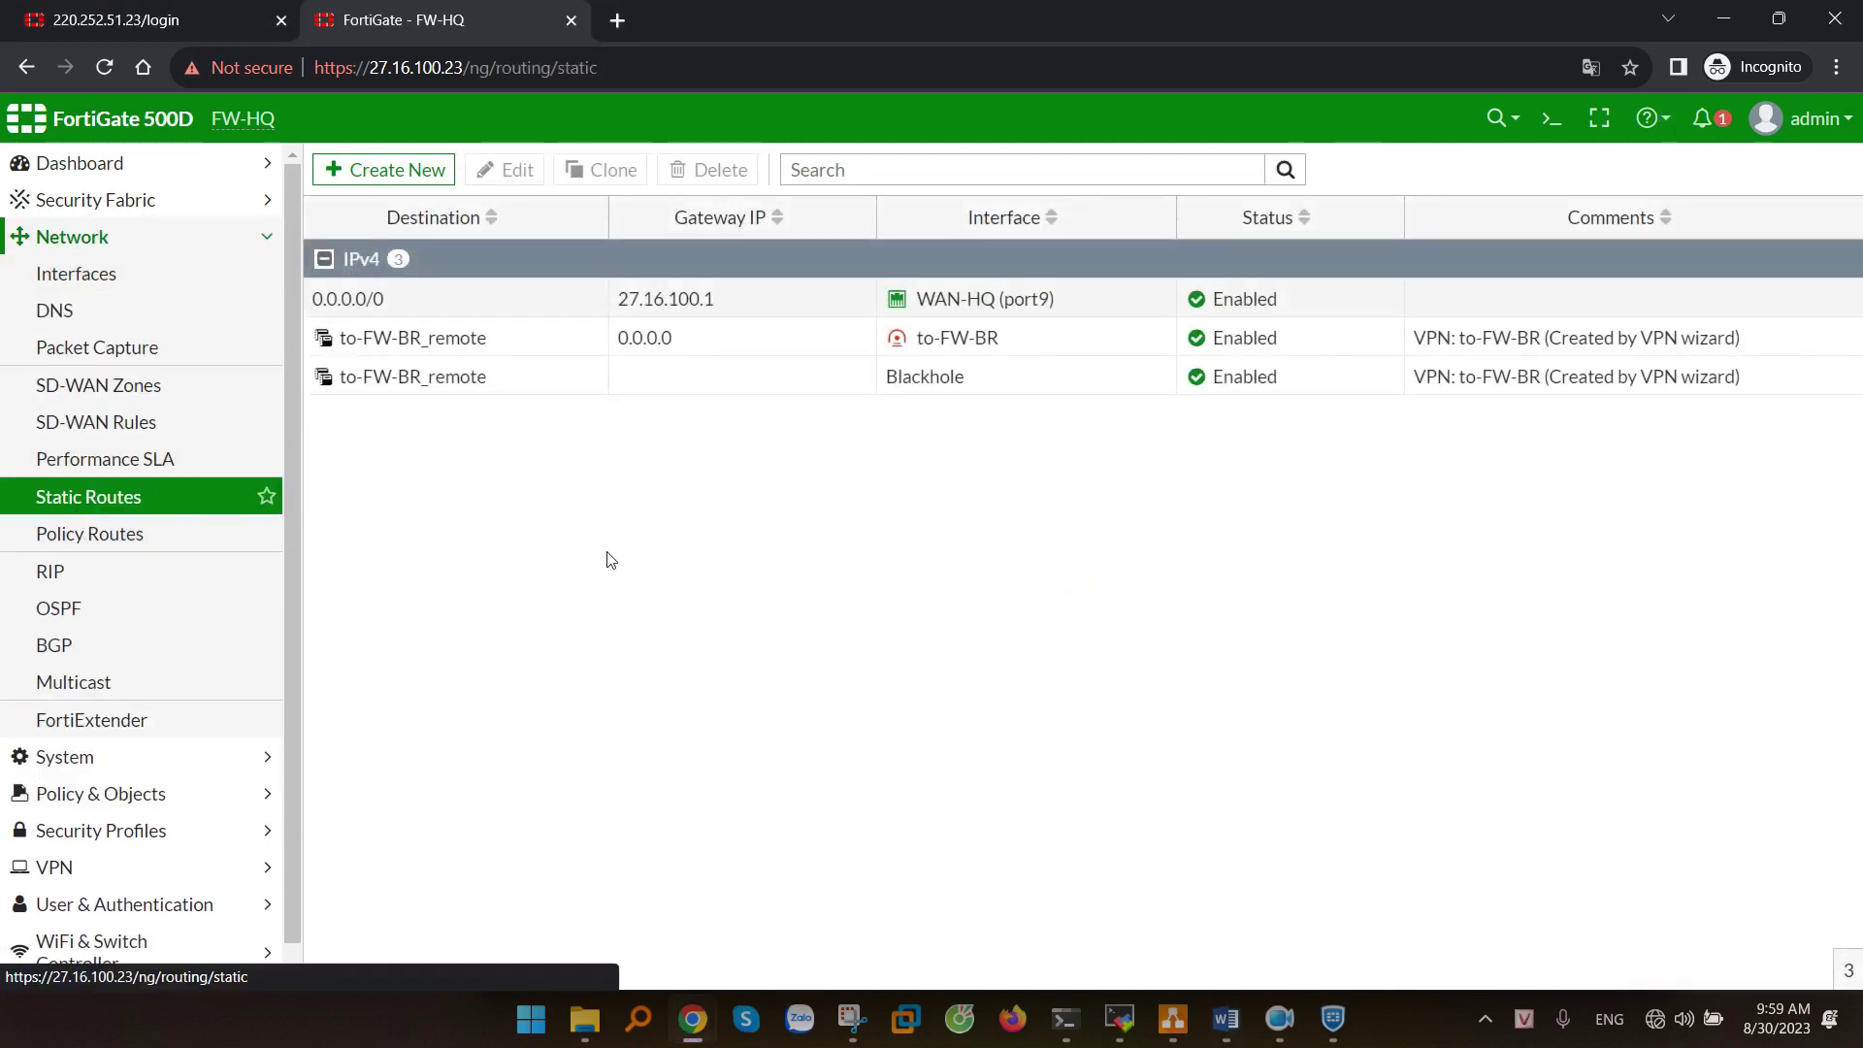
left_click(757, 342)
left_click(806, 377)
left_click(817, 345)
left_click(833, 363)
left_click(832, 349)
left_click(828, 383)
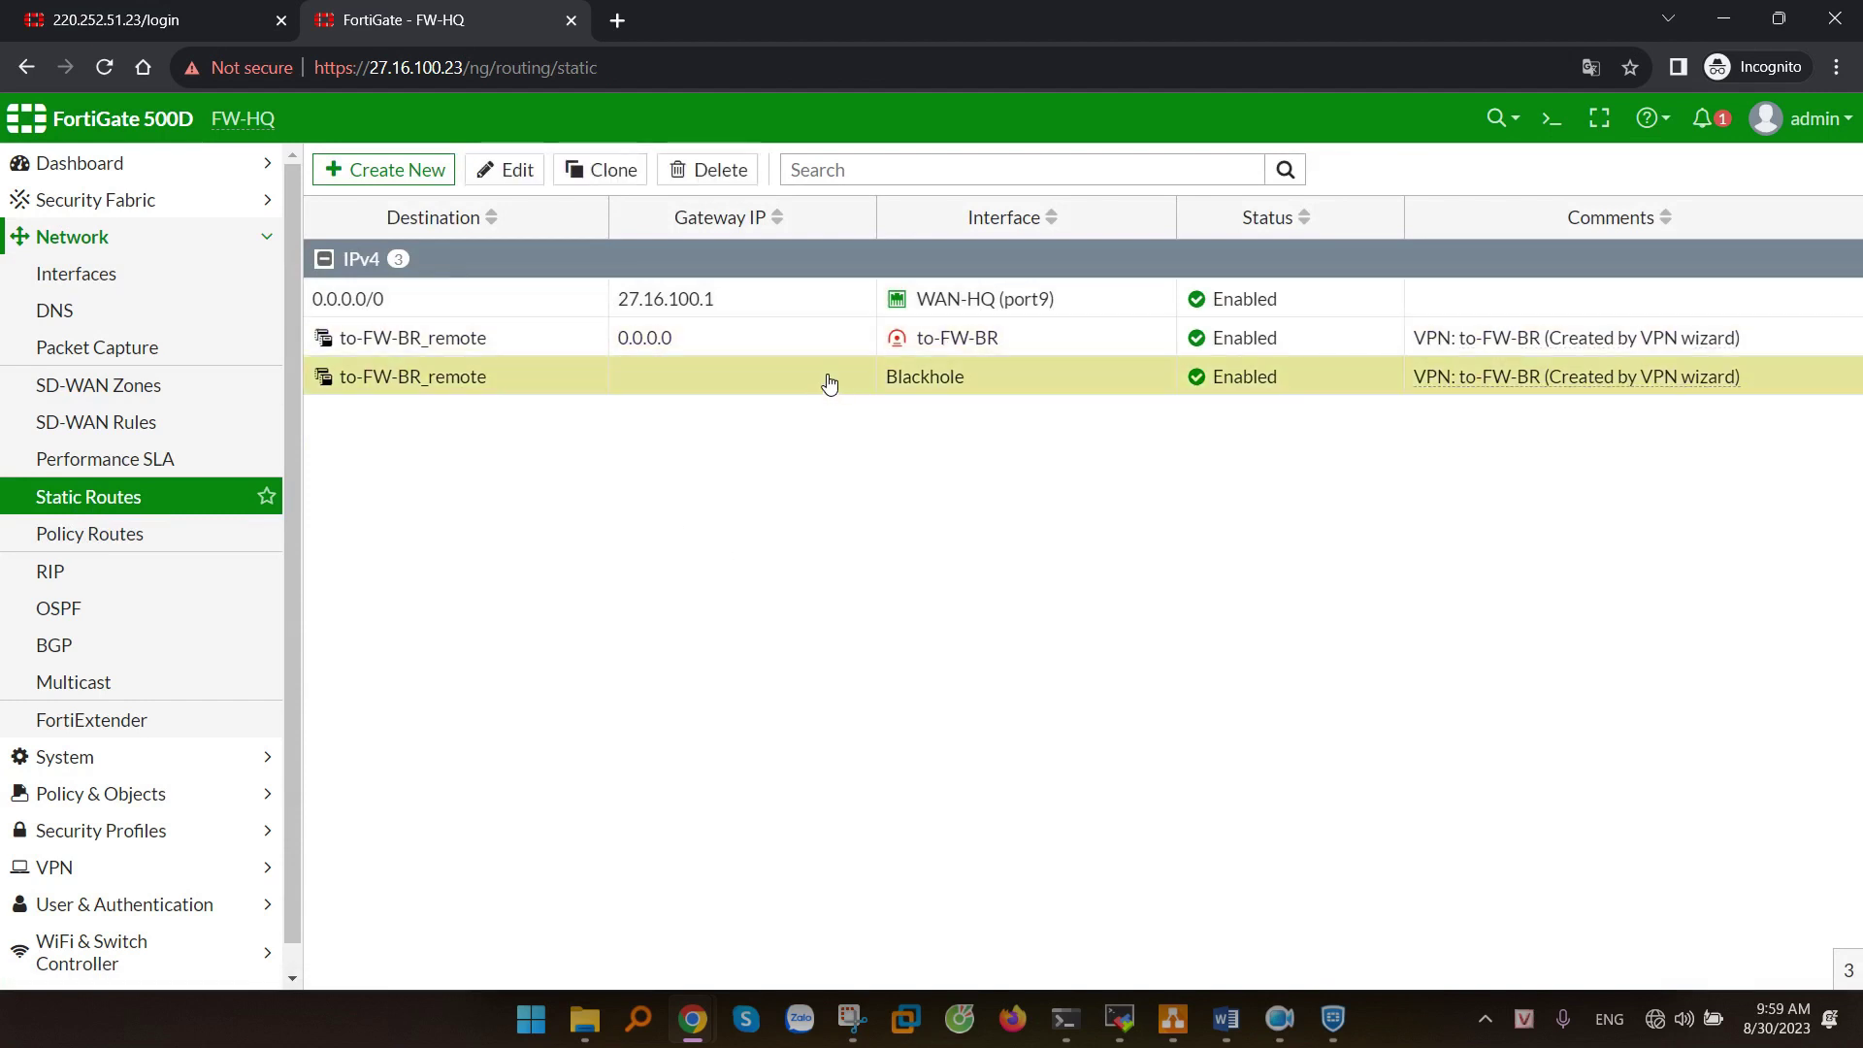
left_click(827, 351)
- Review the to-FW-BR_remote route's destination options, discard the edit, and return to Addresses
double_click(790, 347)
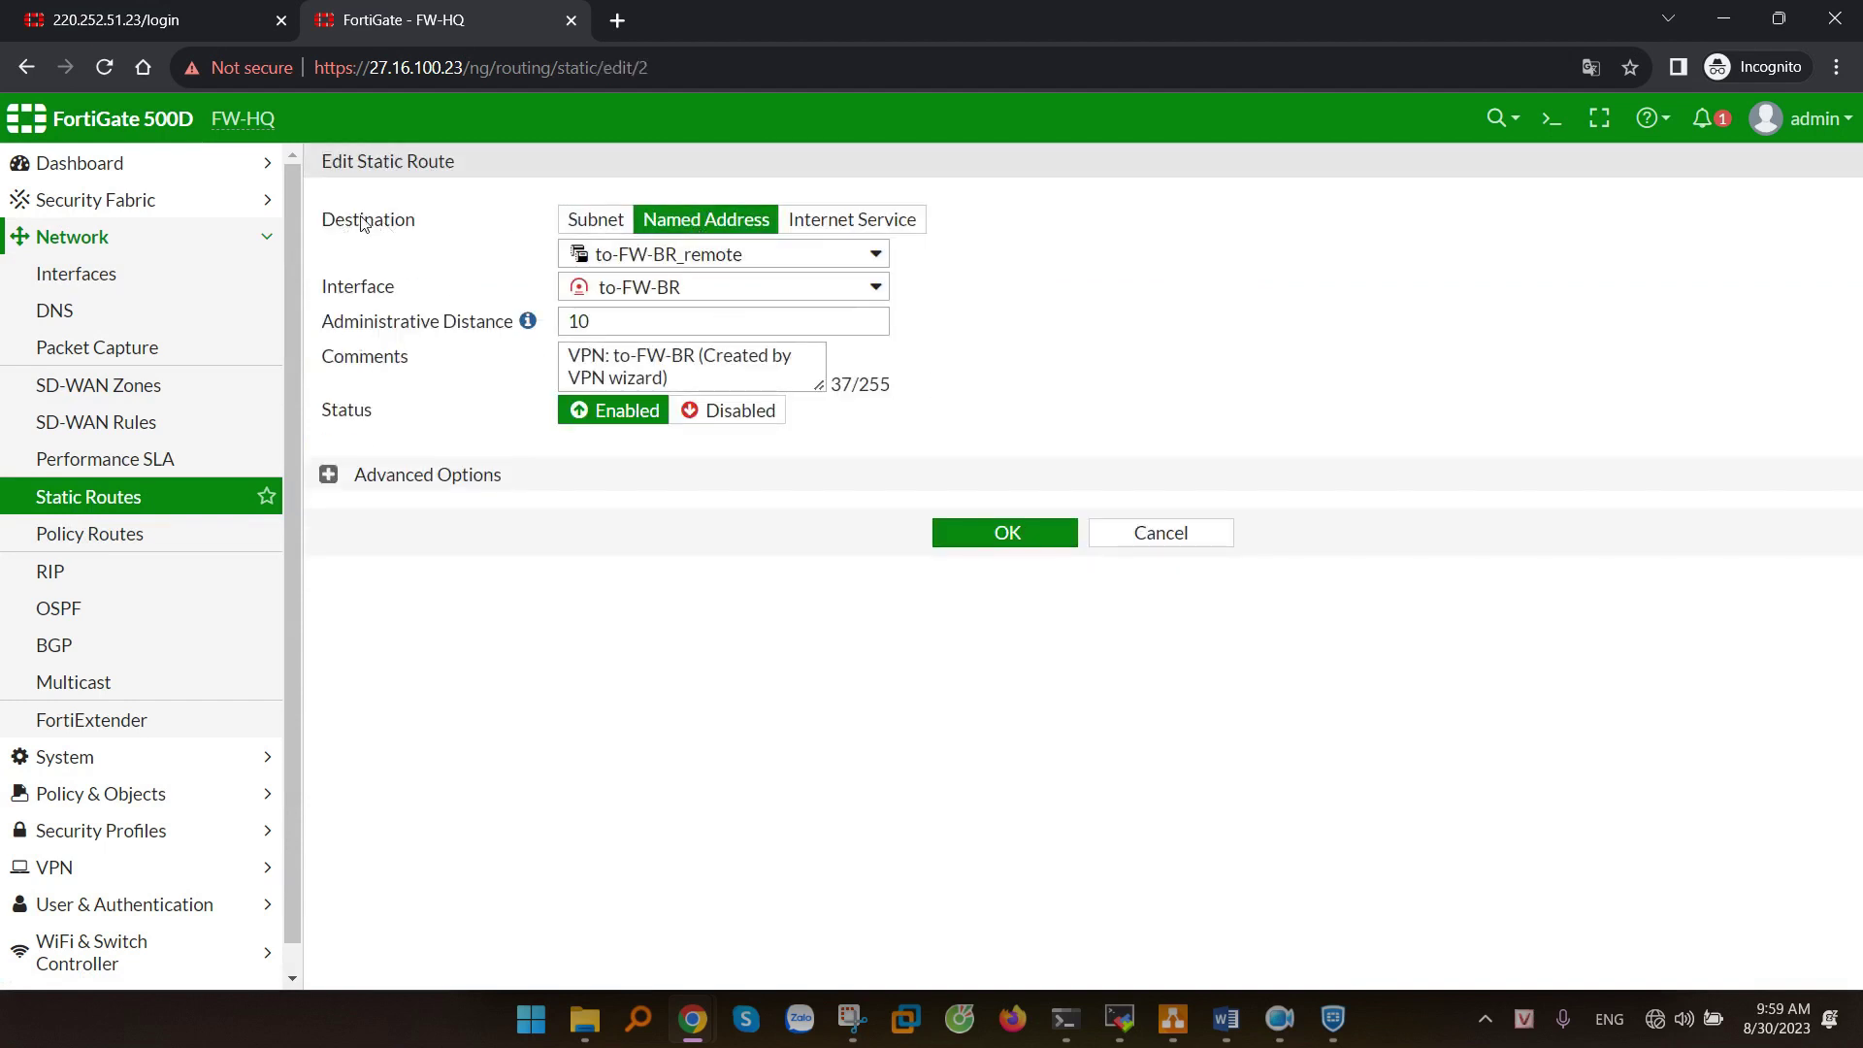
left_click_drag(342, 223, 465, 225)
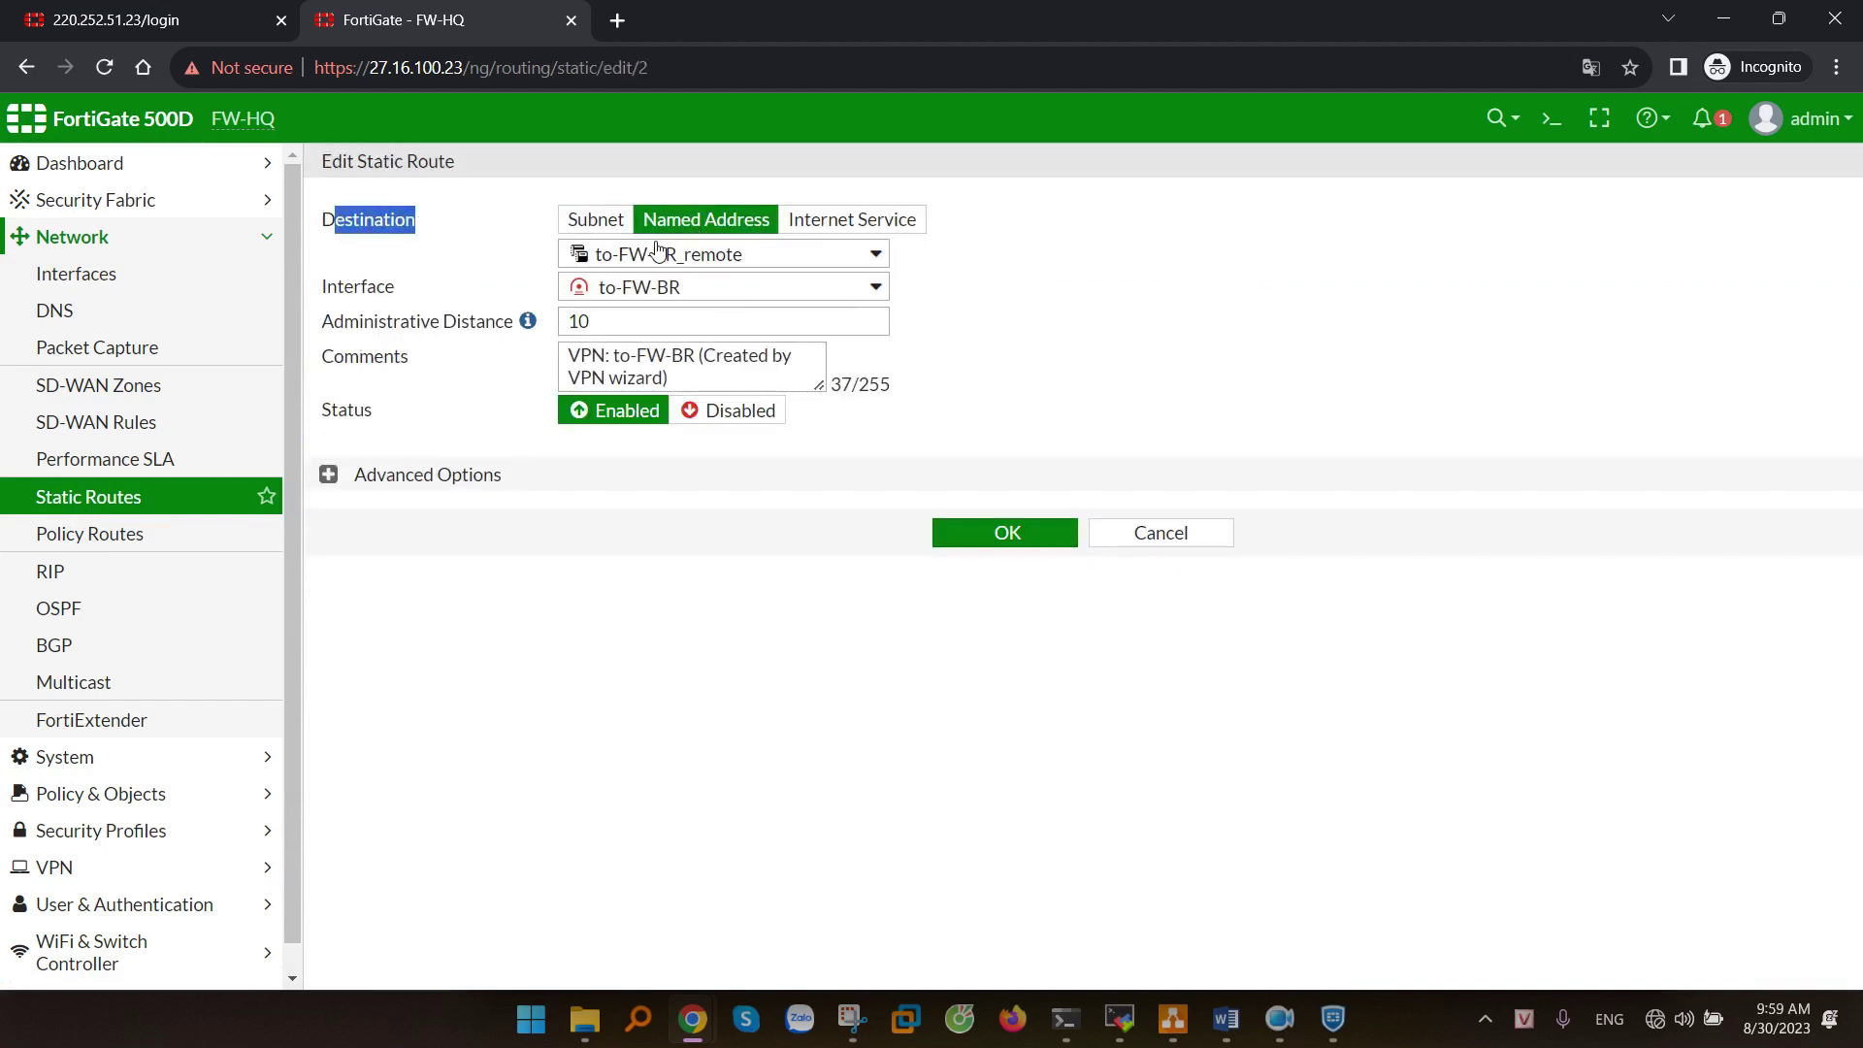
left_click(628, 224)
left_click(673, 222)
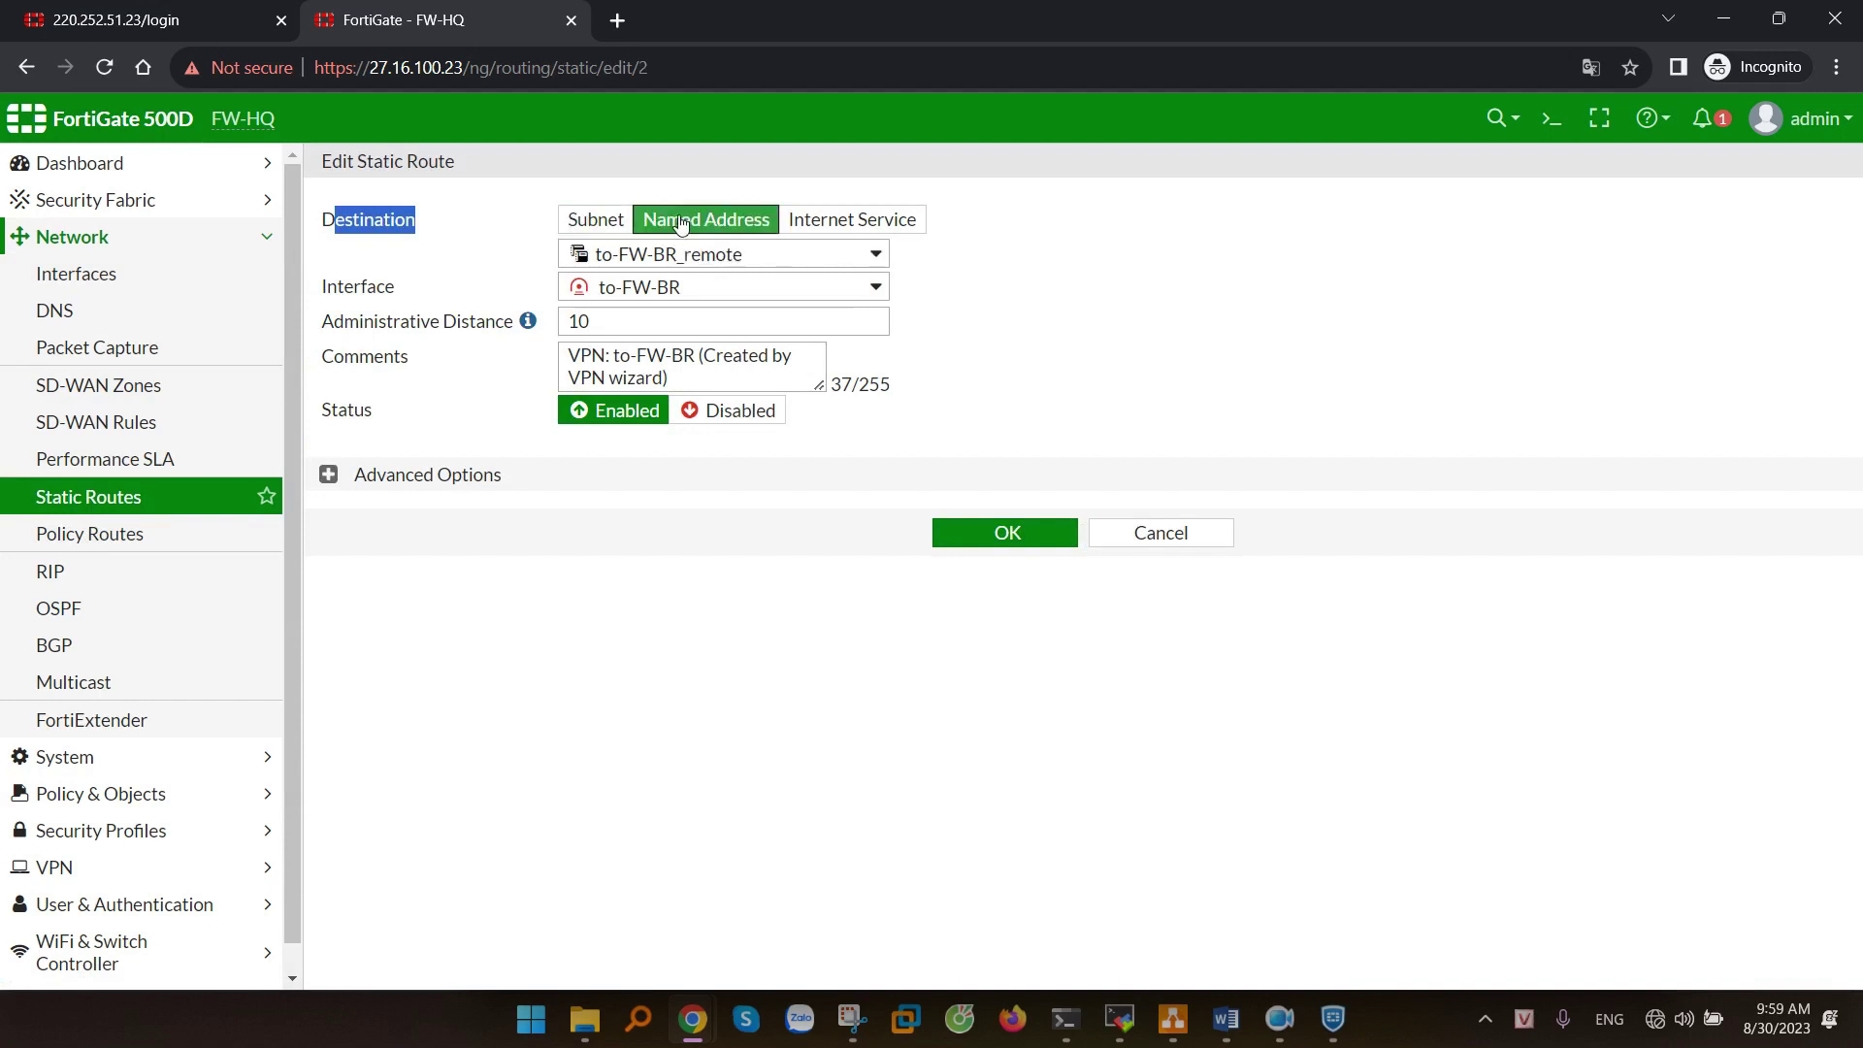
left_click(723, 254)
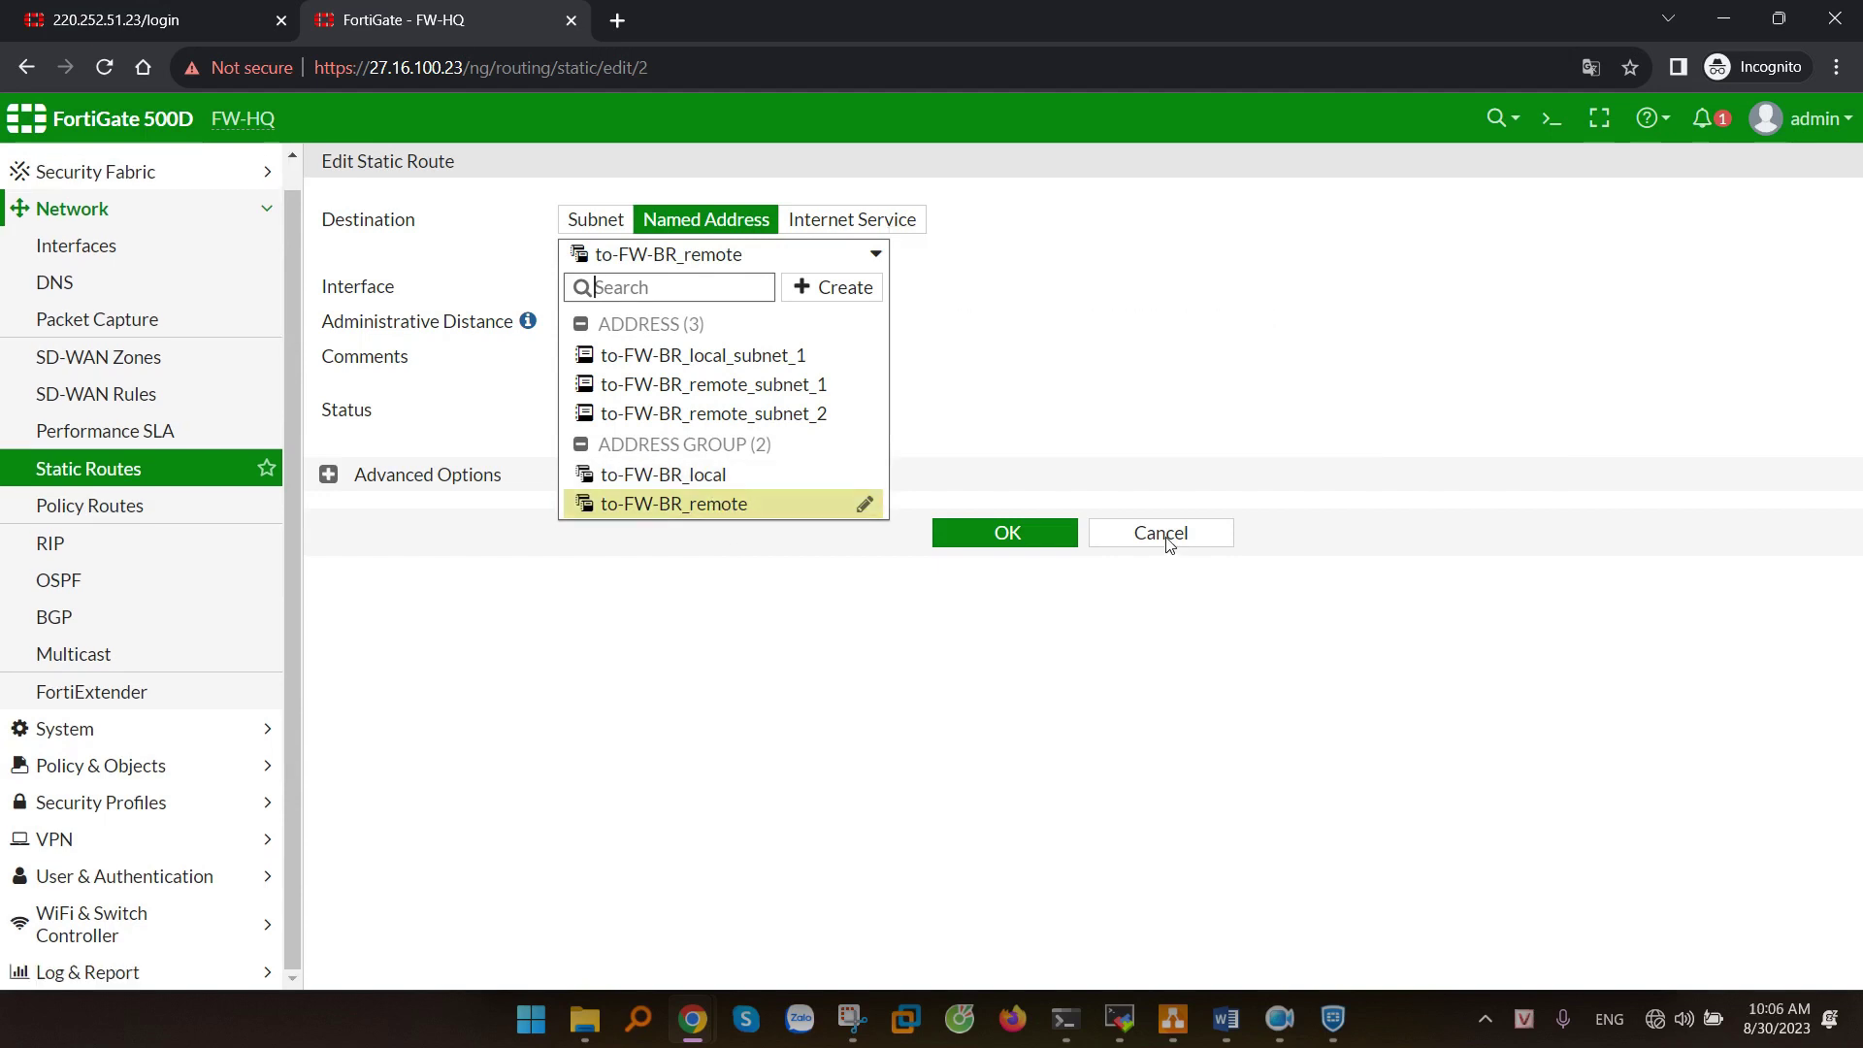
left_click(1168, 544)
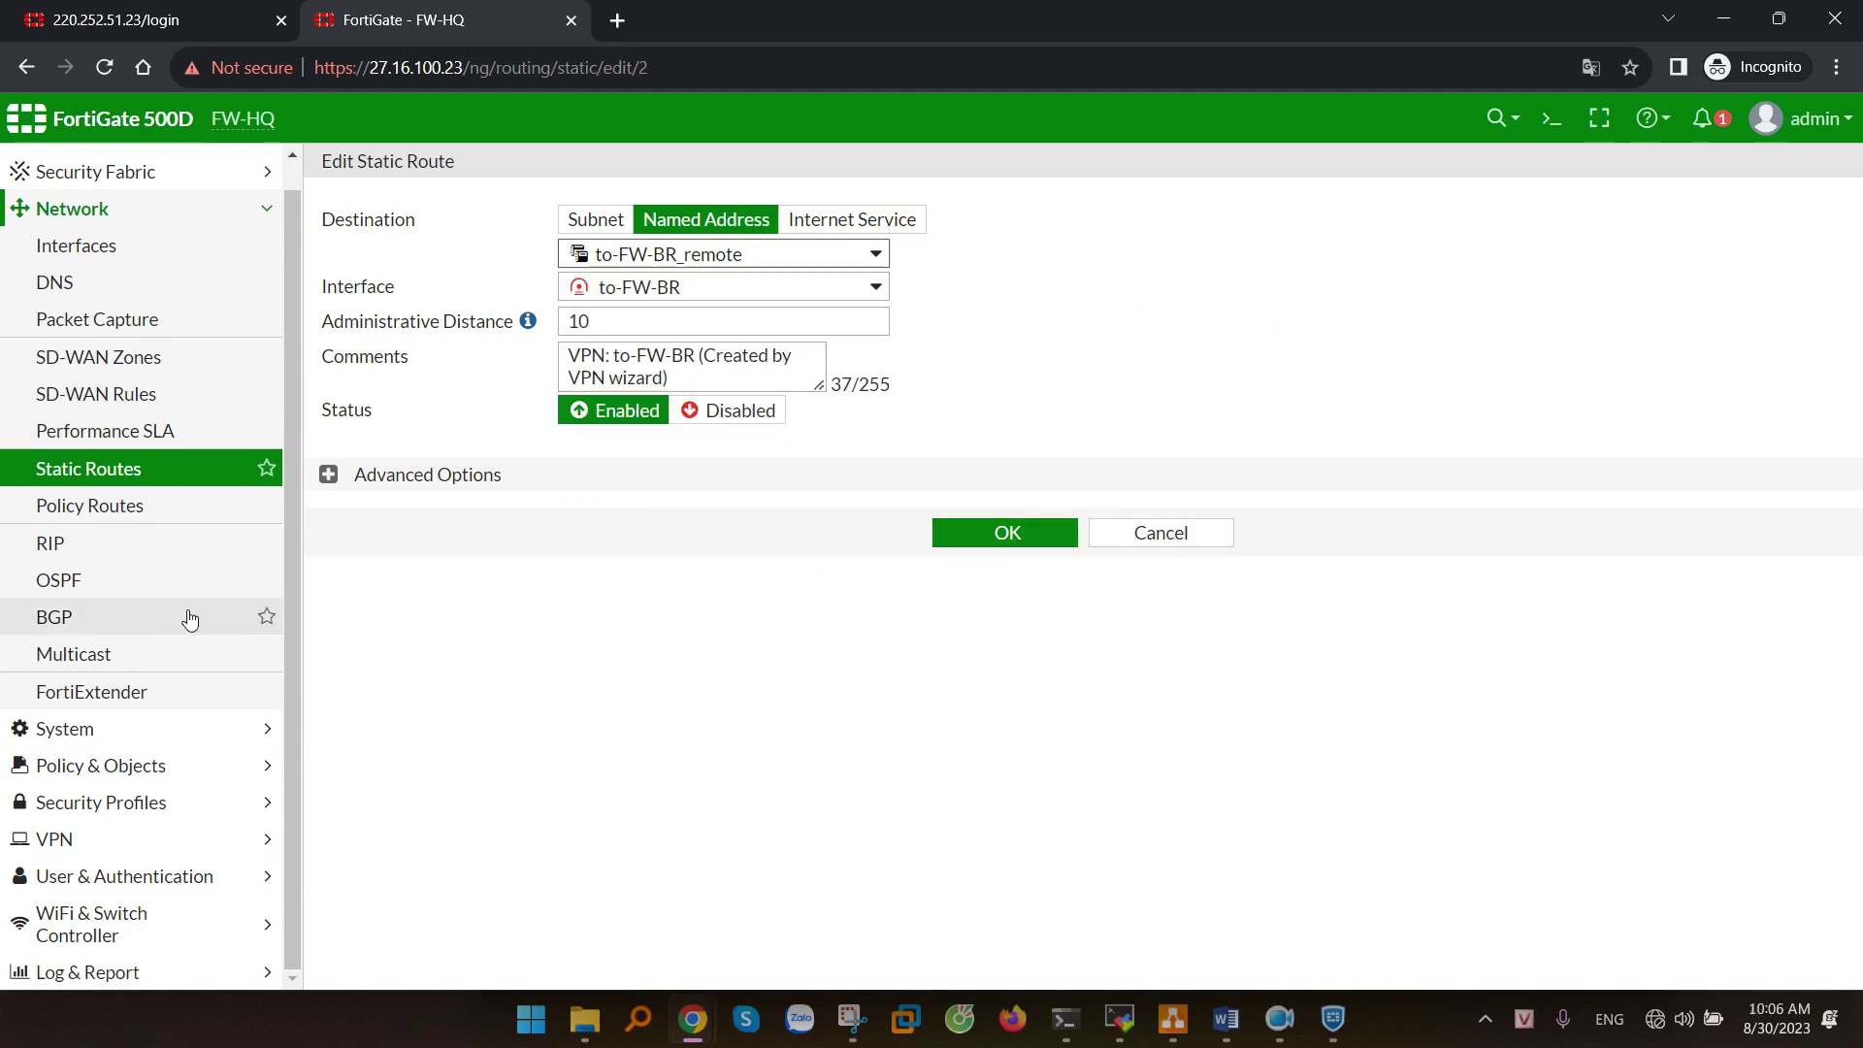
left_click(1196, 549)
left_click(102, 766)
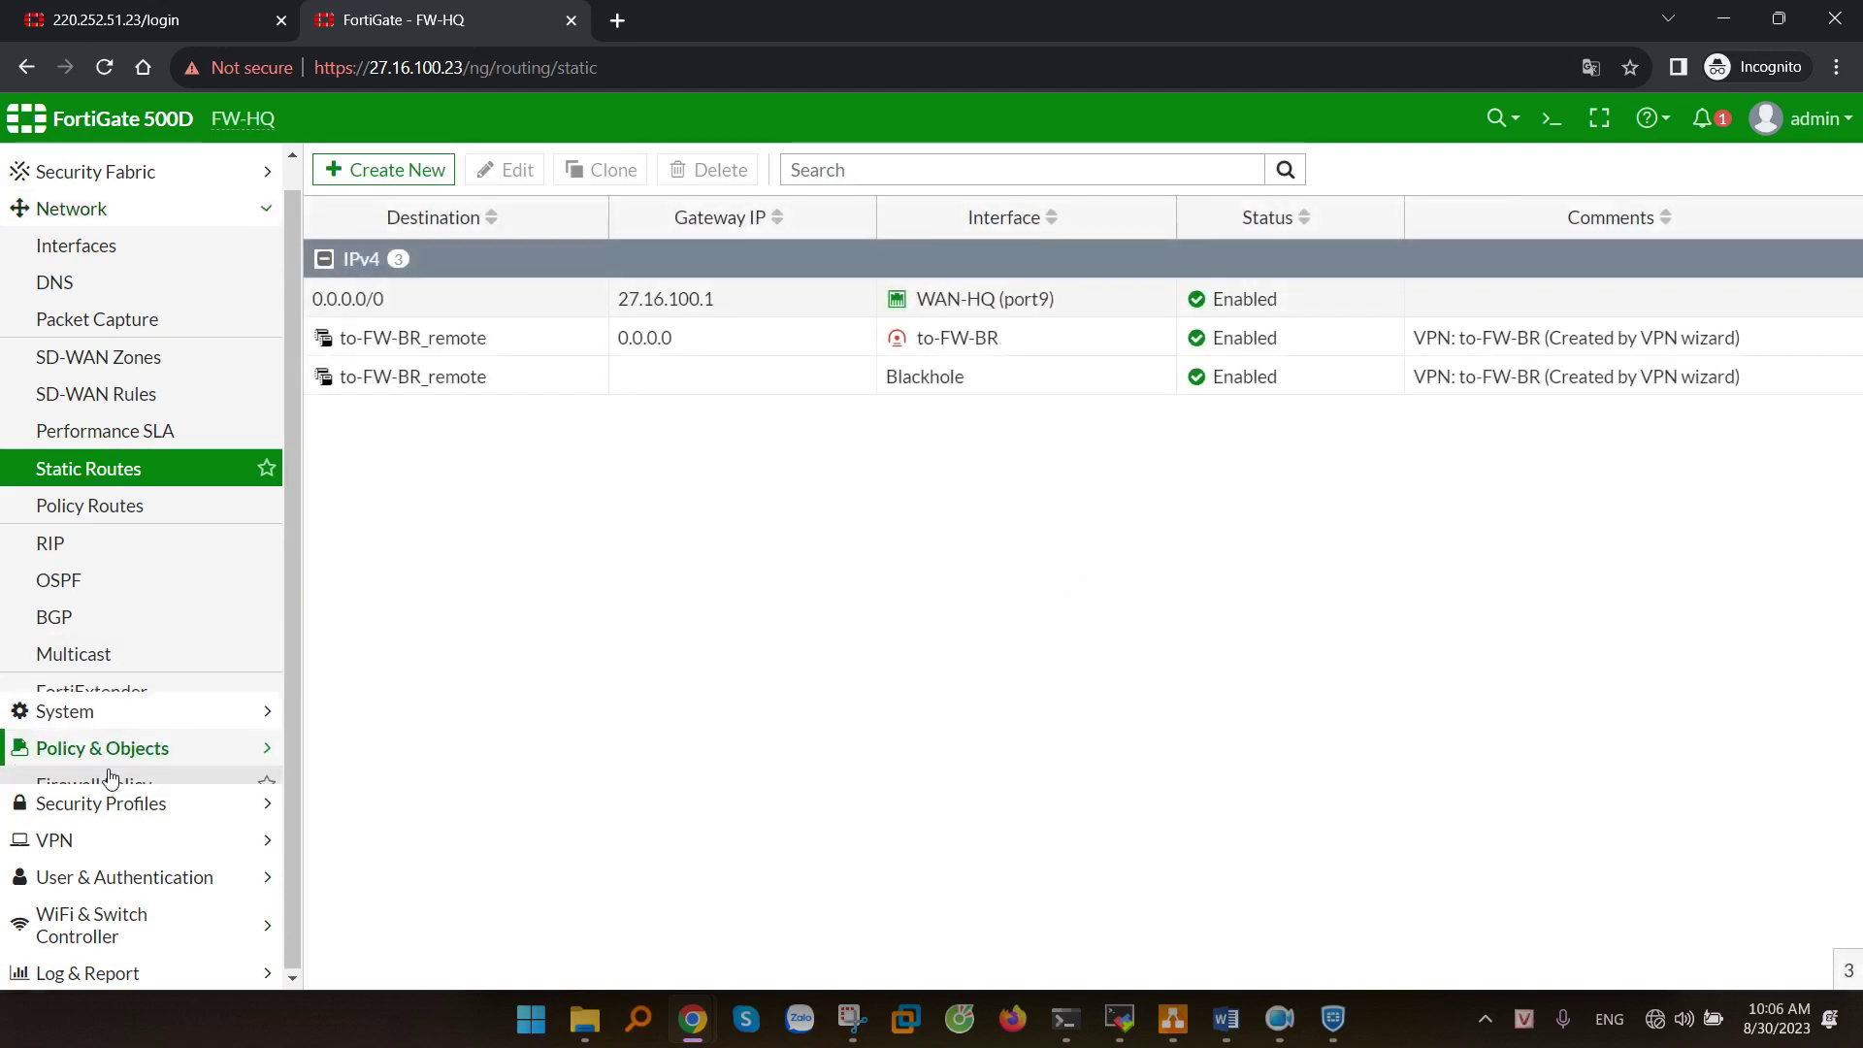
left_click(100, 459)
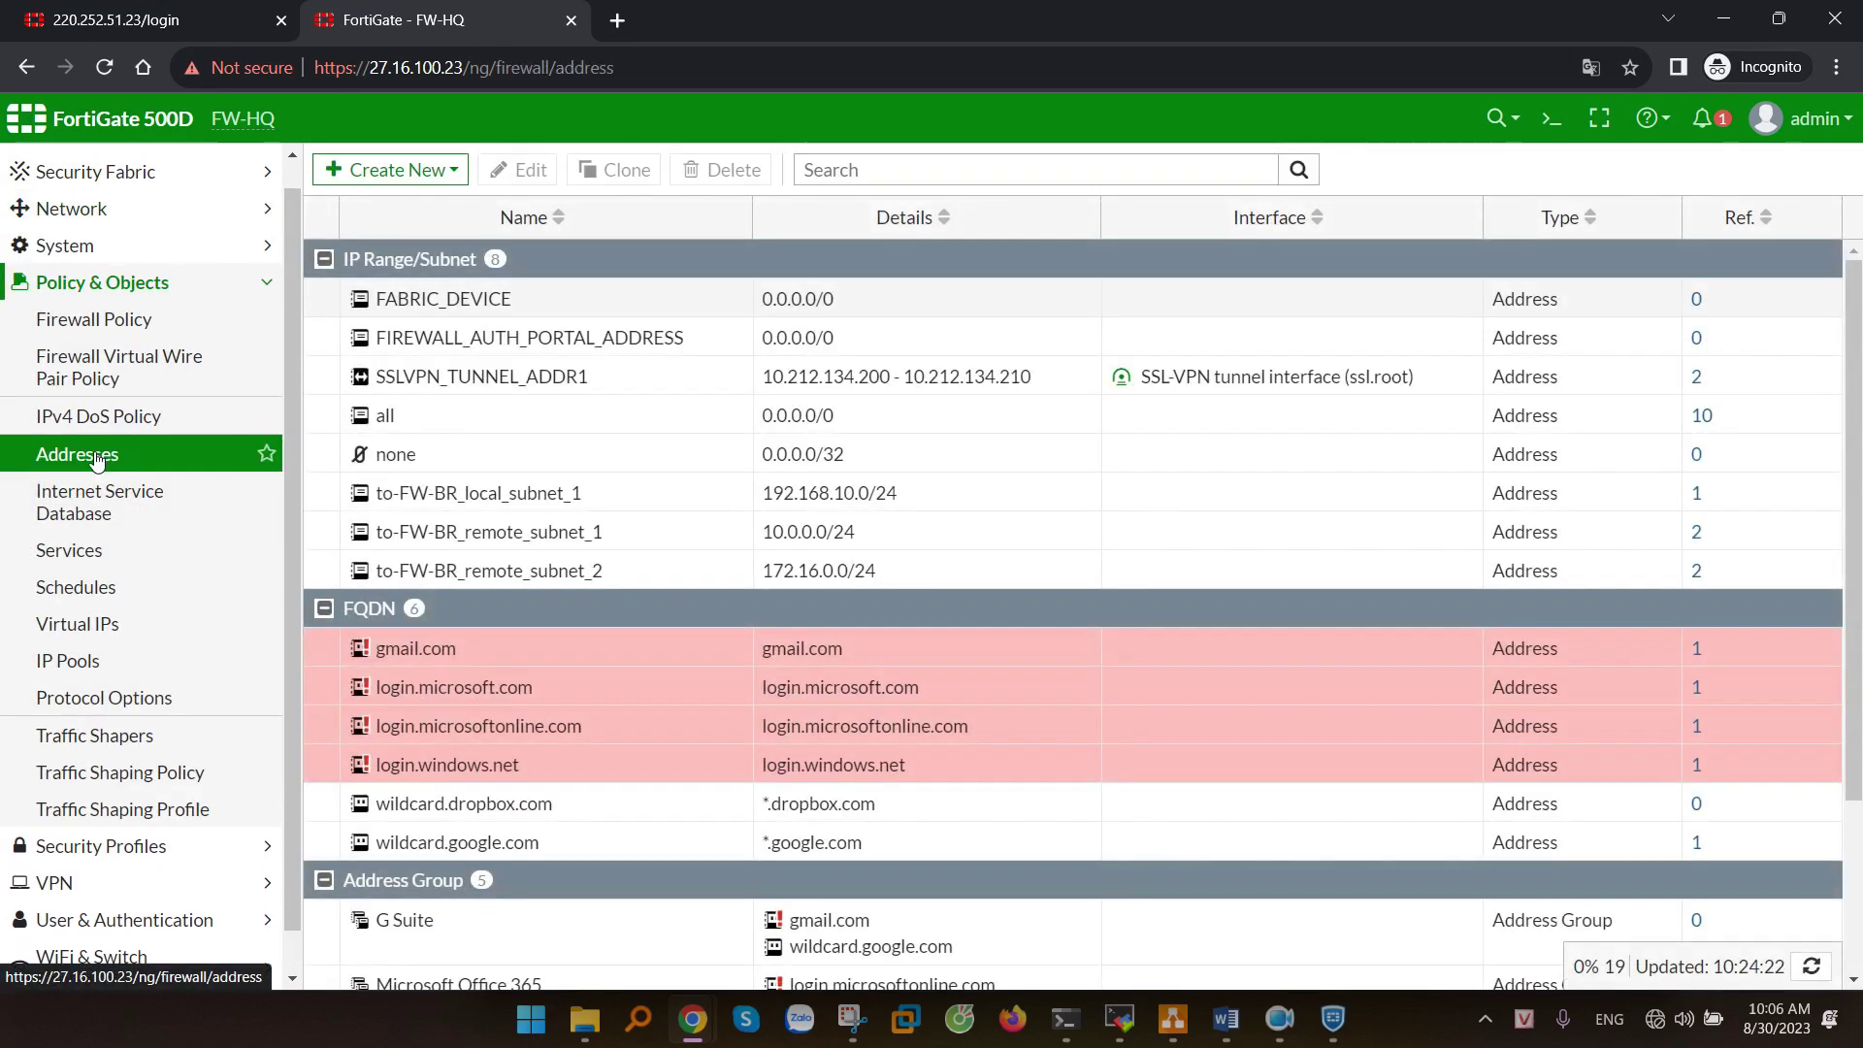
- Turn on Static route configuration for the dai LAN Site BR address group and save it
scroll(517, 799, "down", 2)
left_click(485, 841)
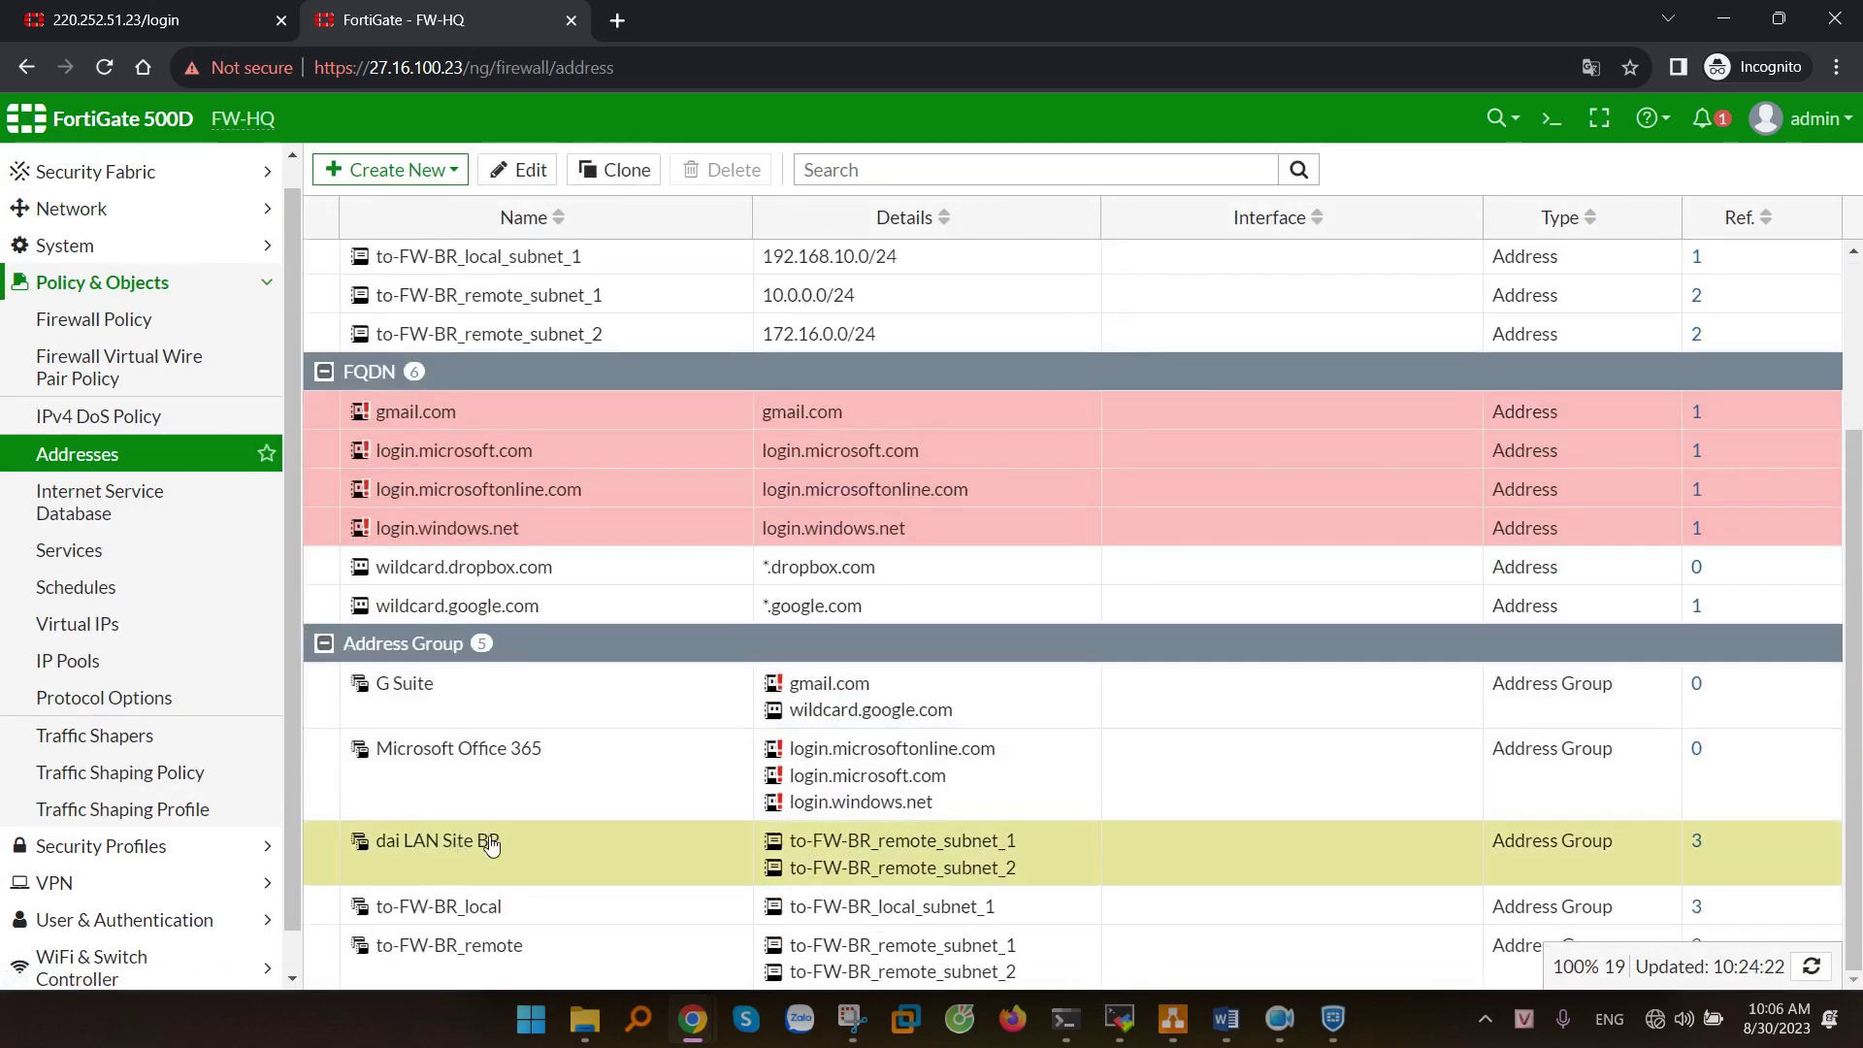
left_click(512, 167)
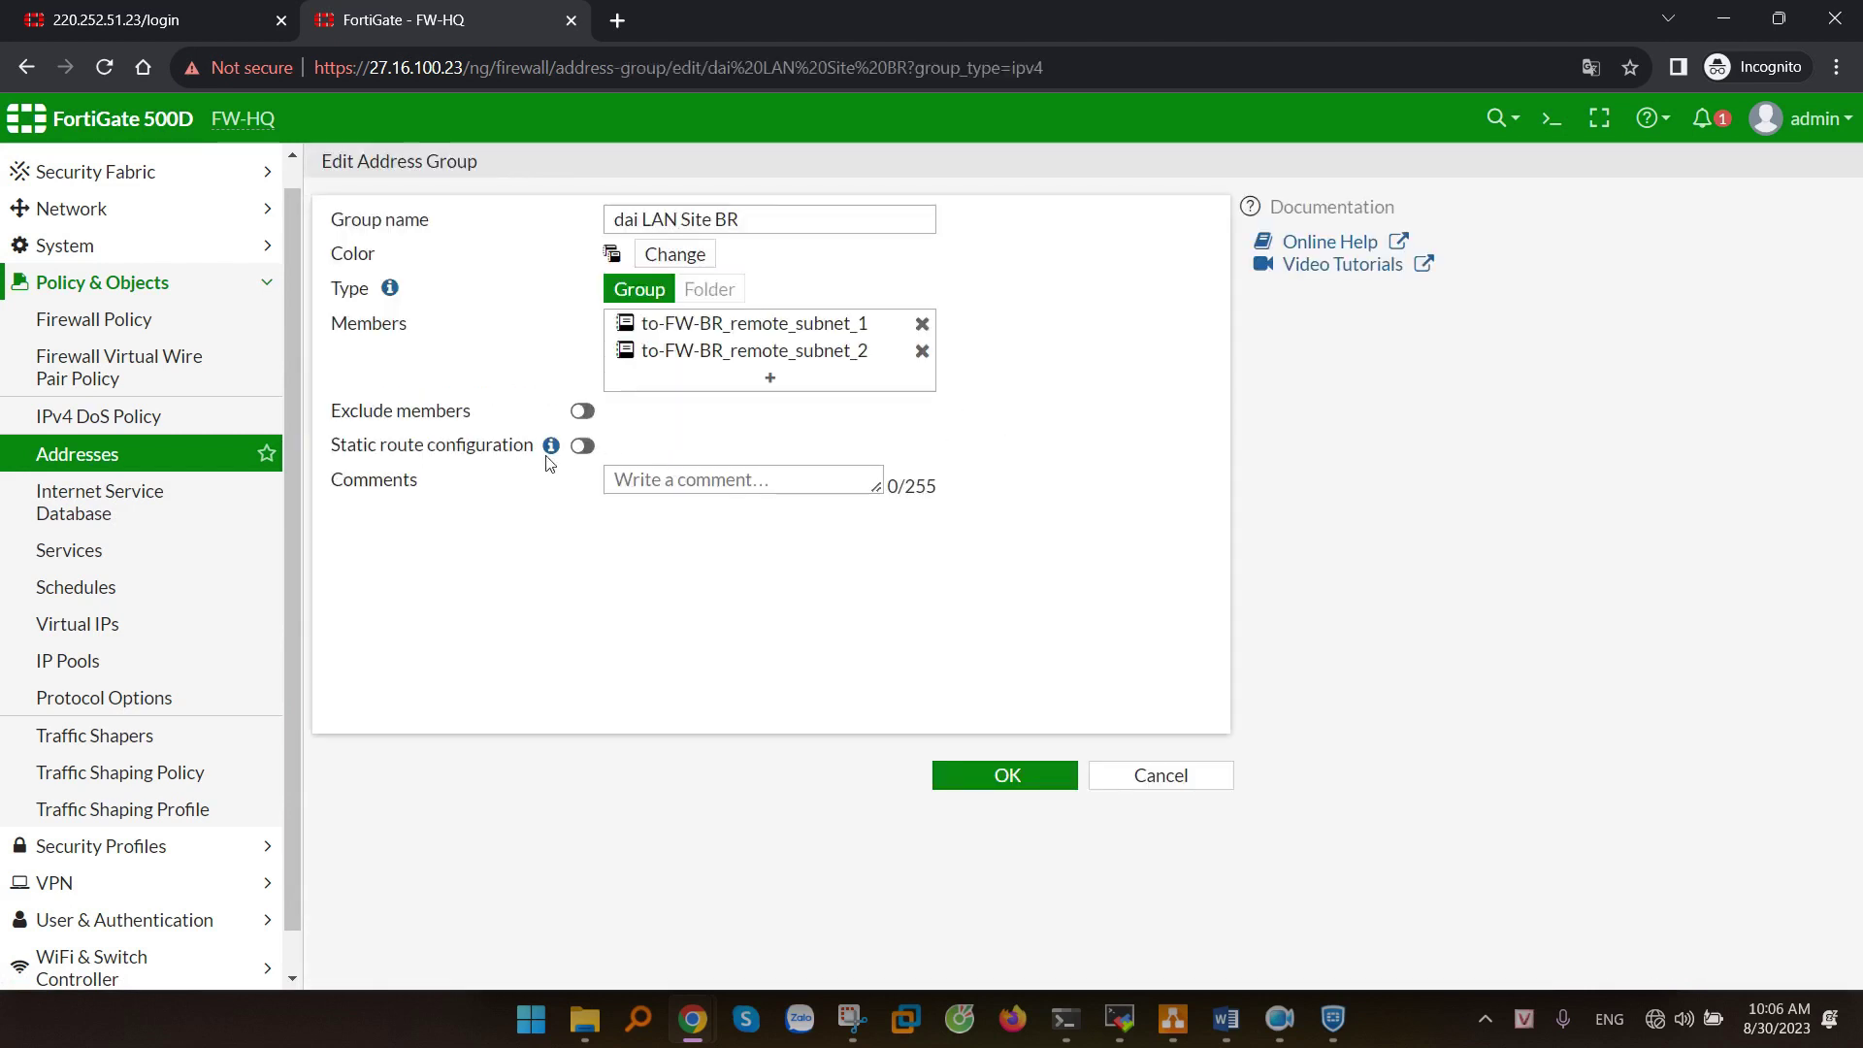
left_click(585, 447)
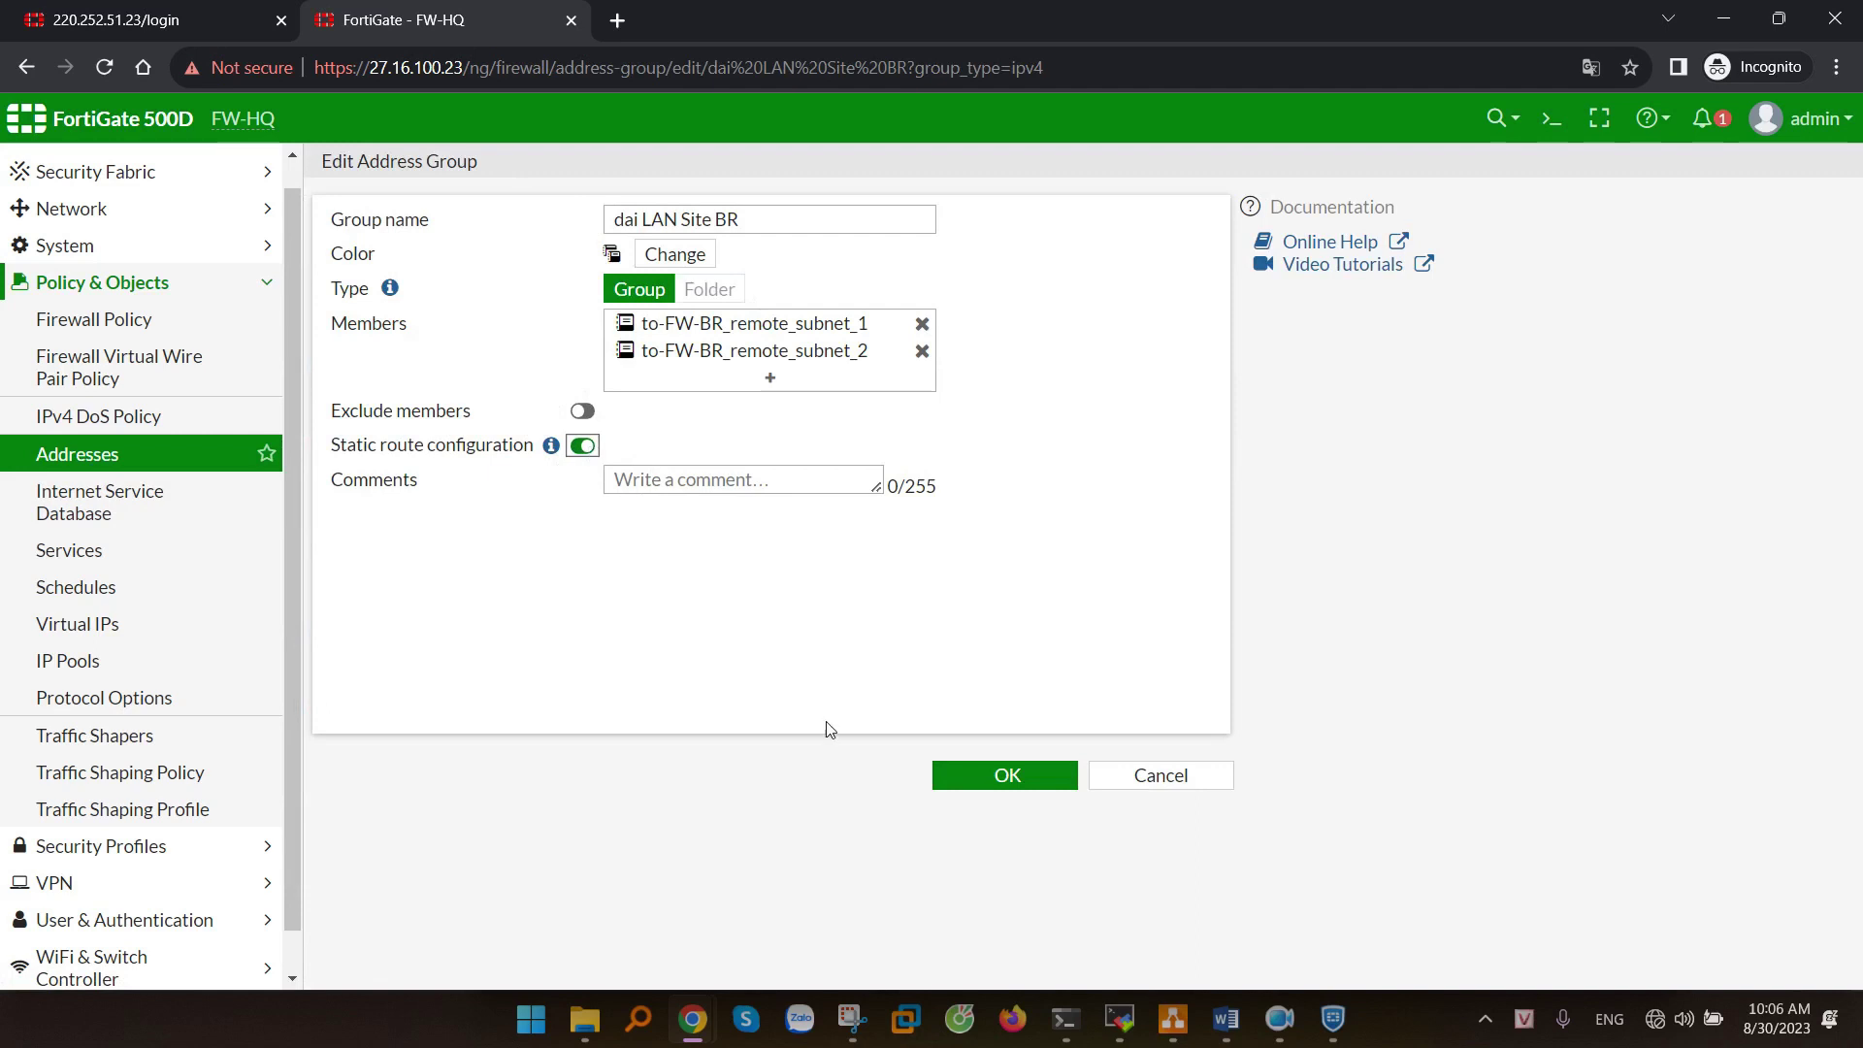
left_click(975, 784)
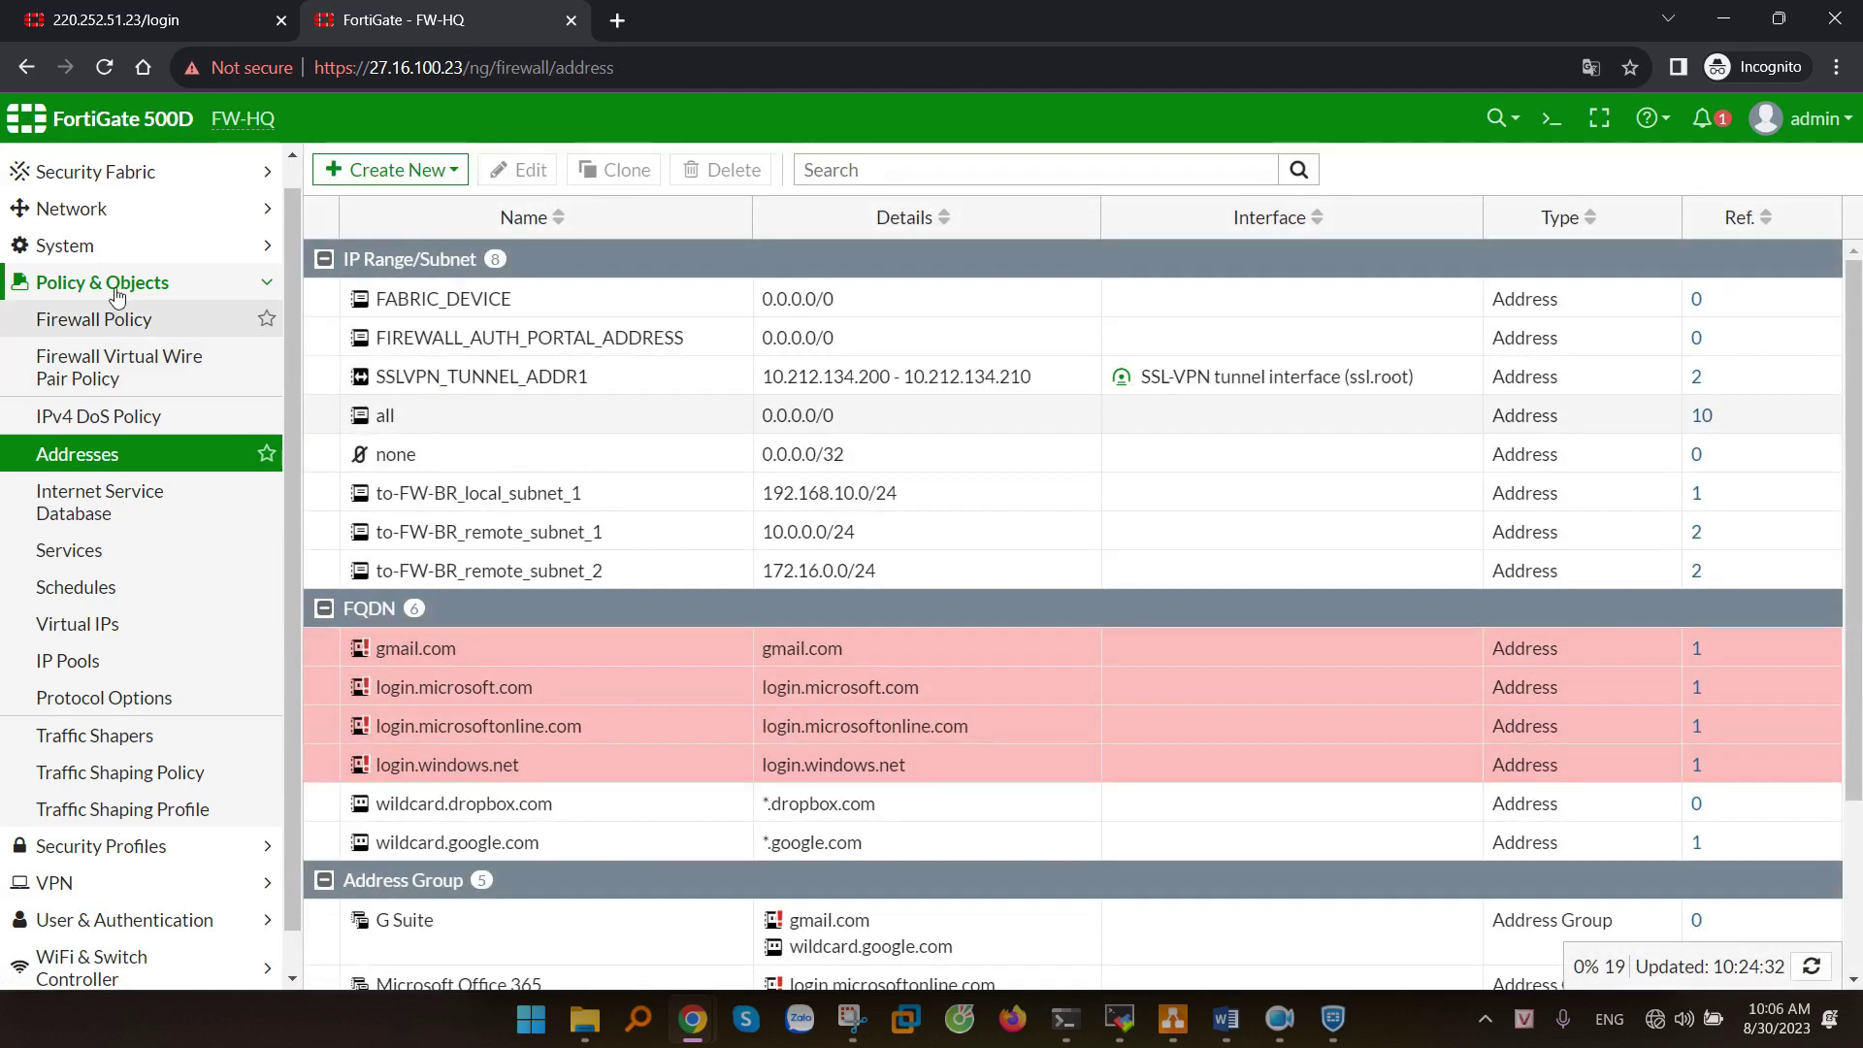
left_click(65, 245)
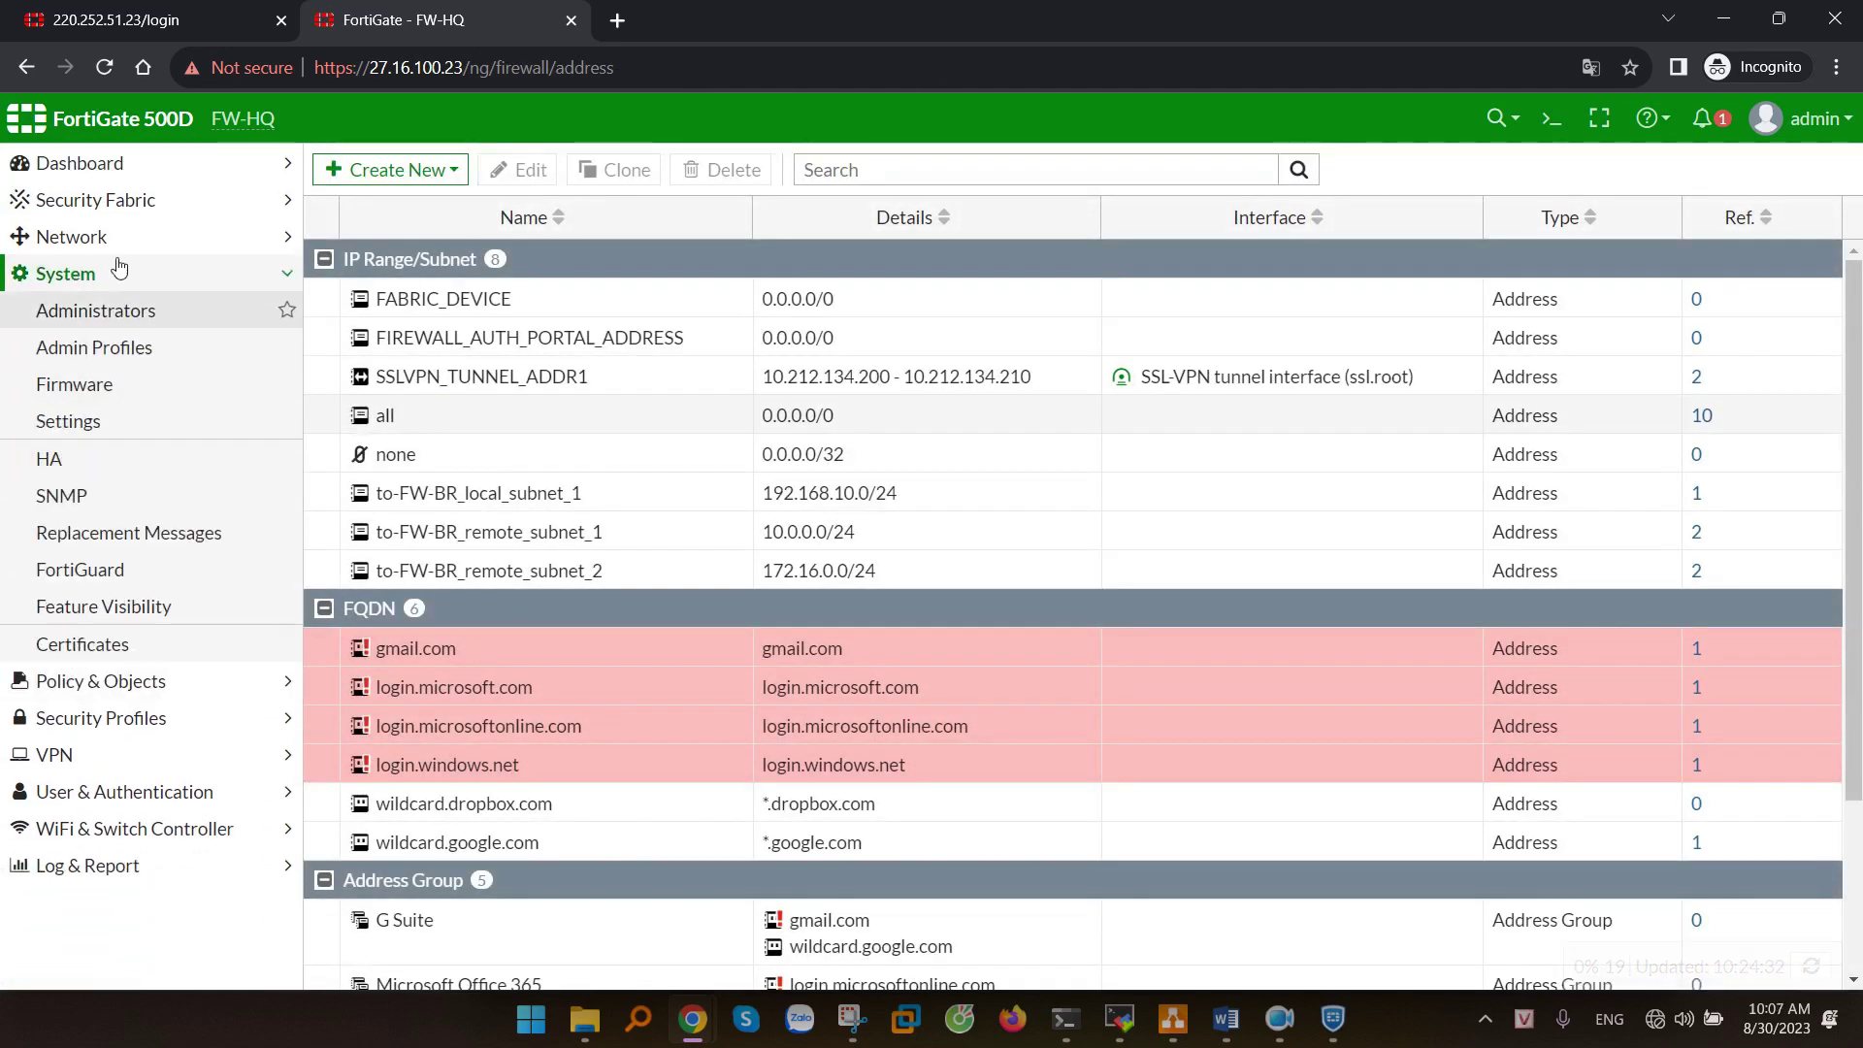
- Set the to-FW-BR tunnel static route's destination to dai LAN Site BR
left_click(83, 237)
left_click(91, 500)
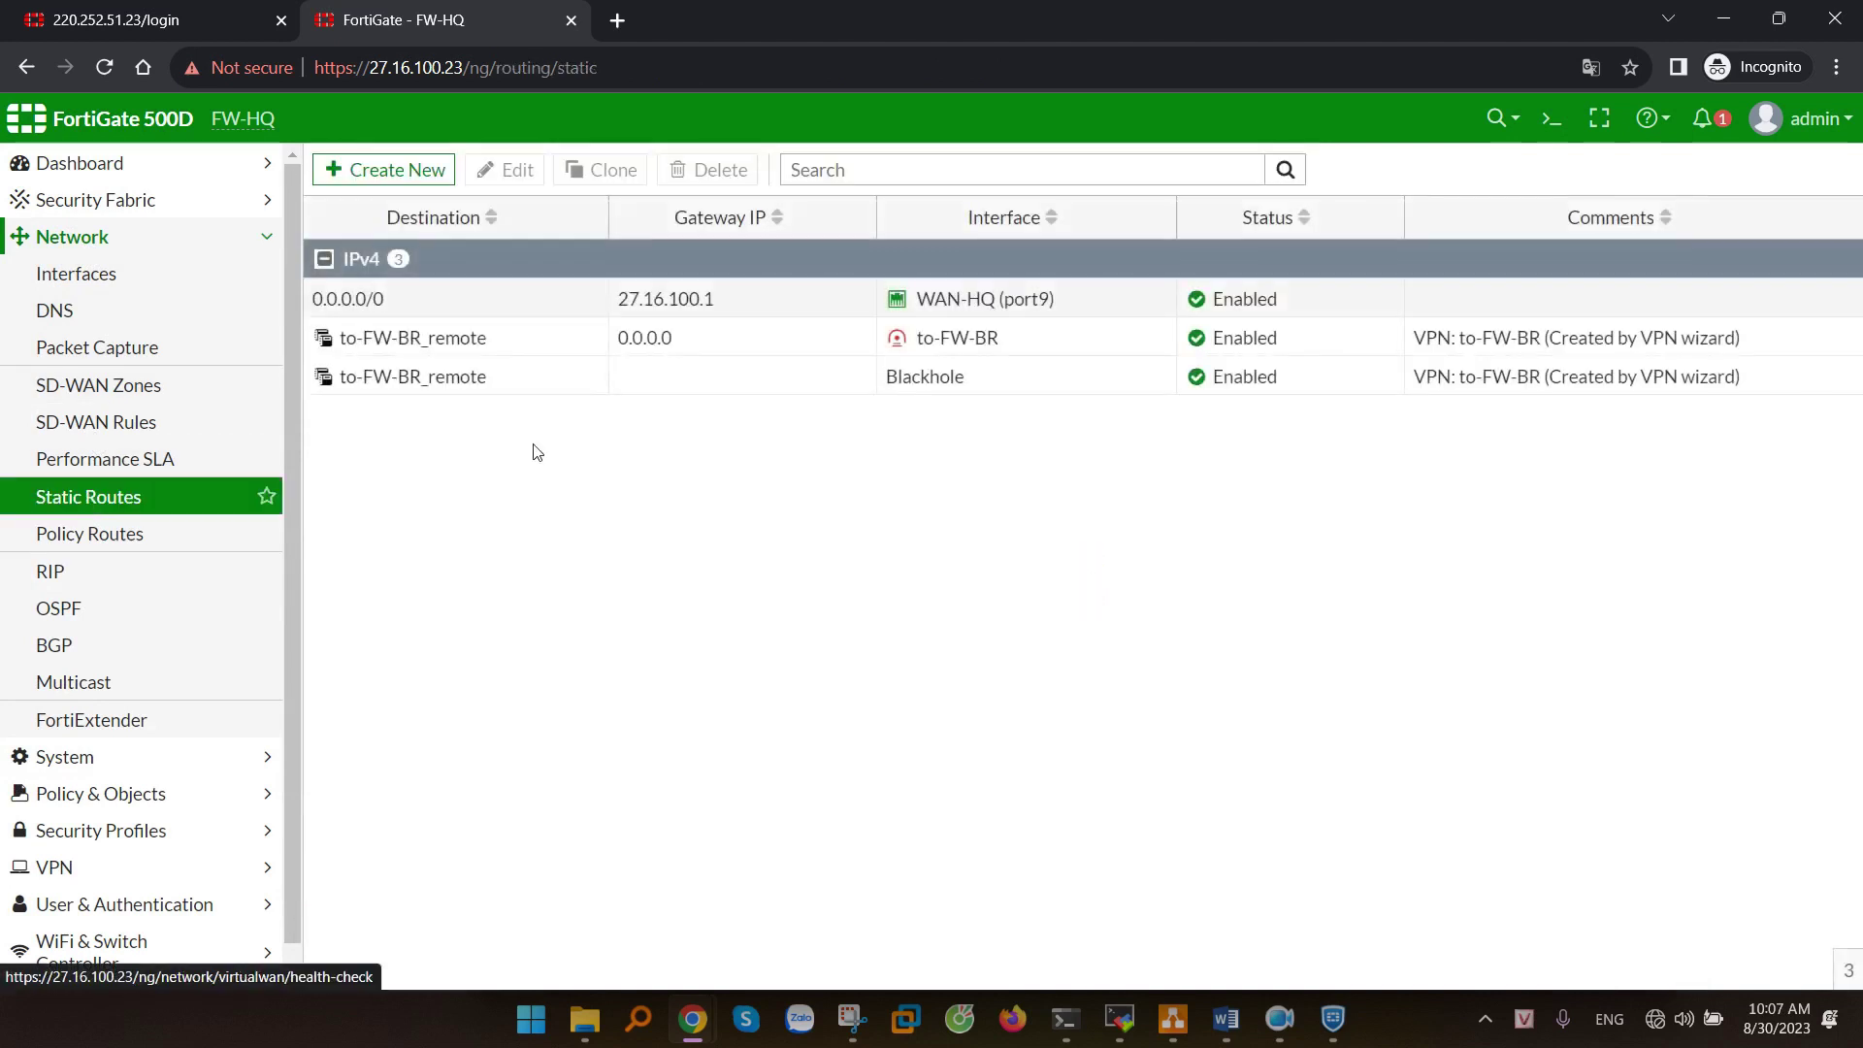
left_click(748, 340)
left_click(518, 173)
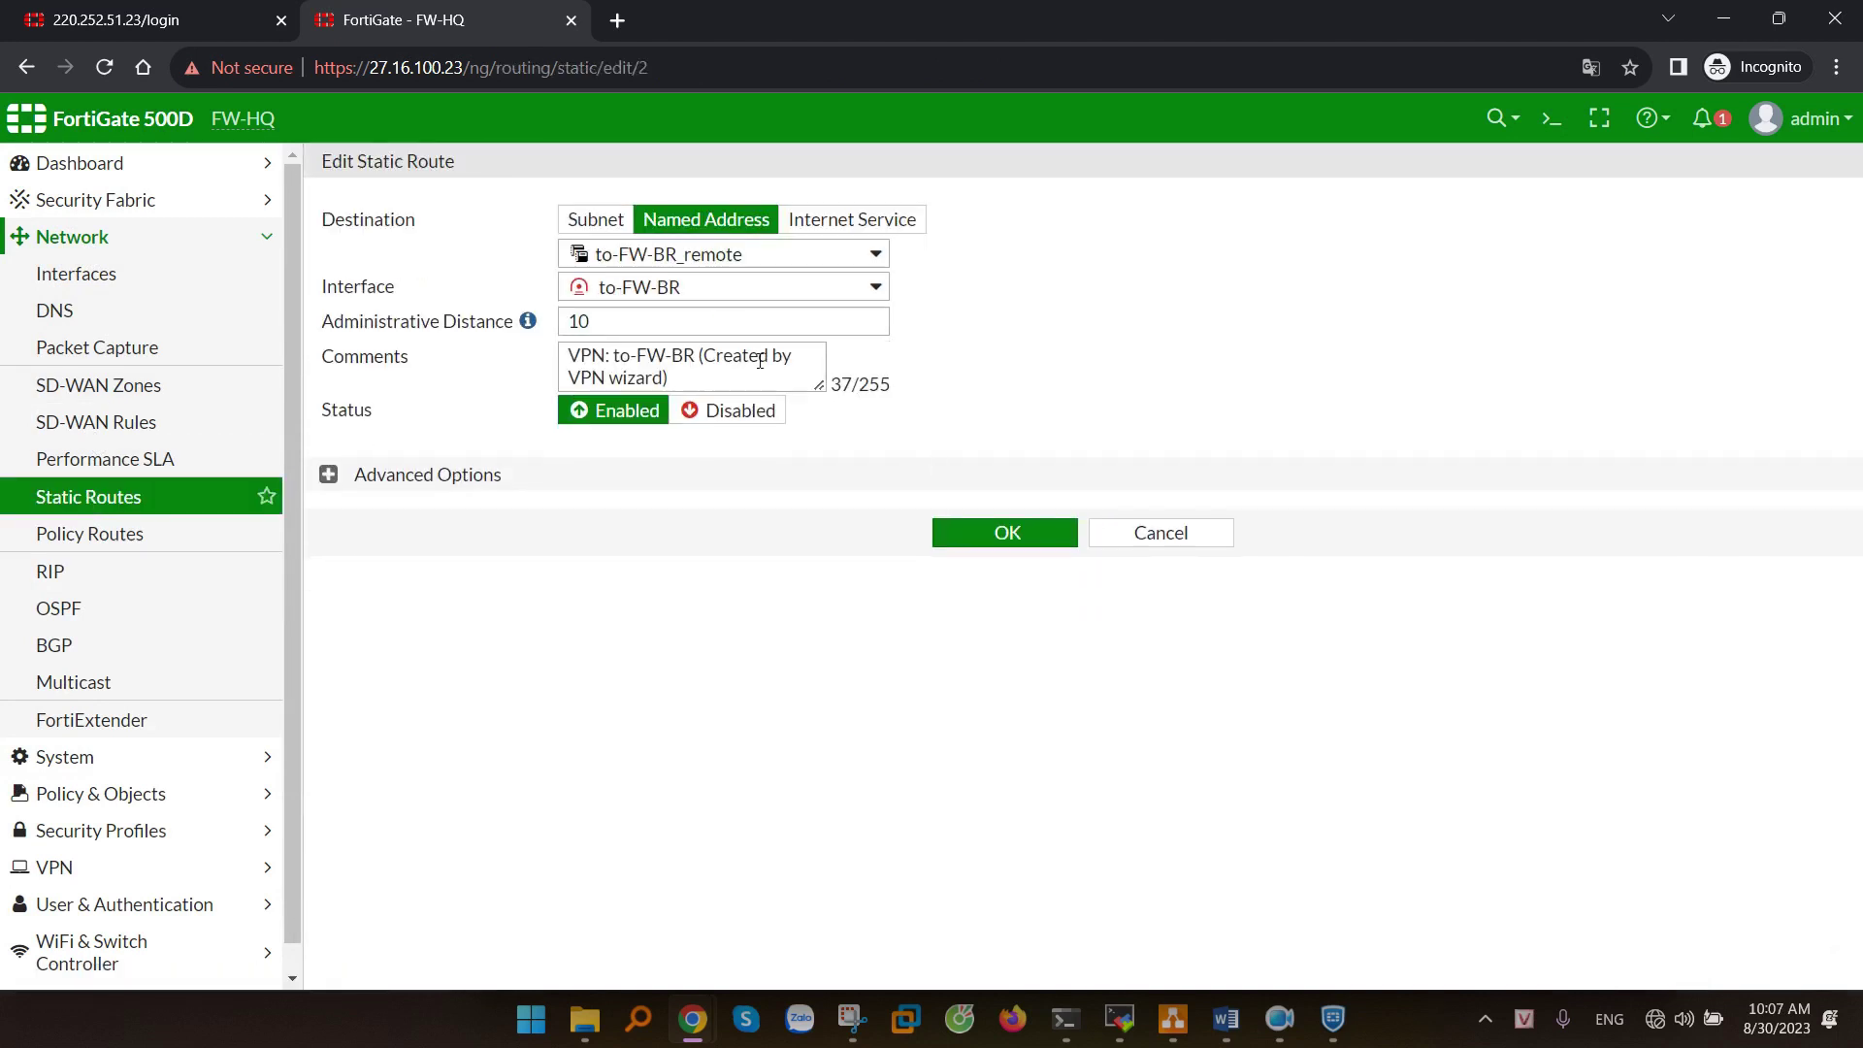
left_click(660, 243)
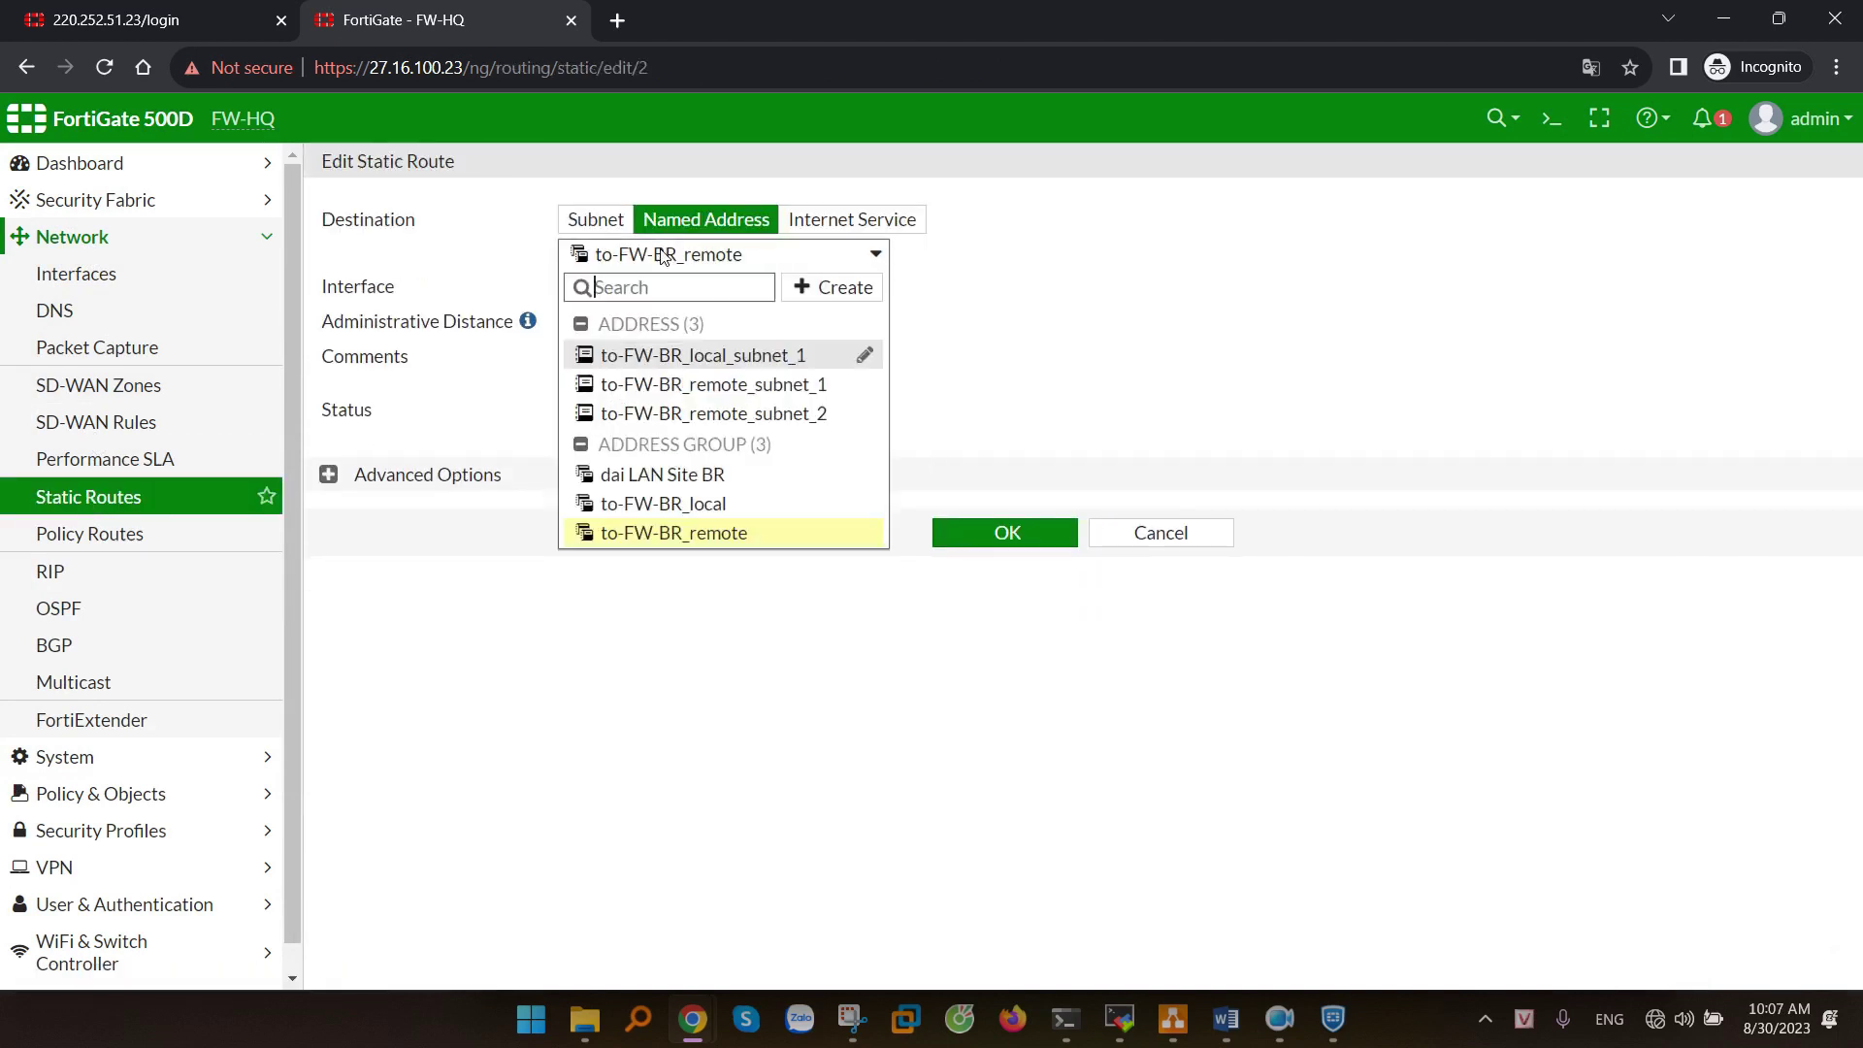
left_click(712, 478)
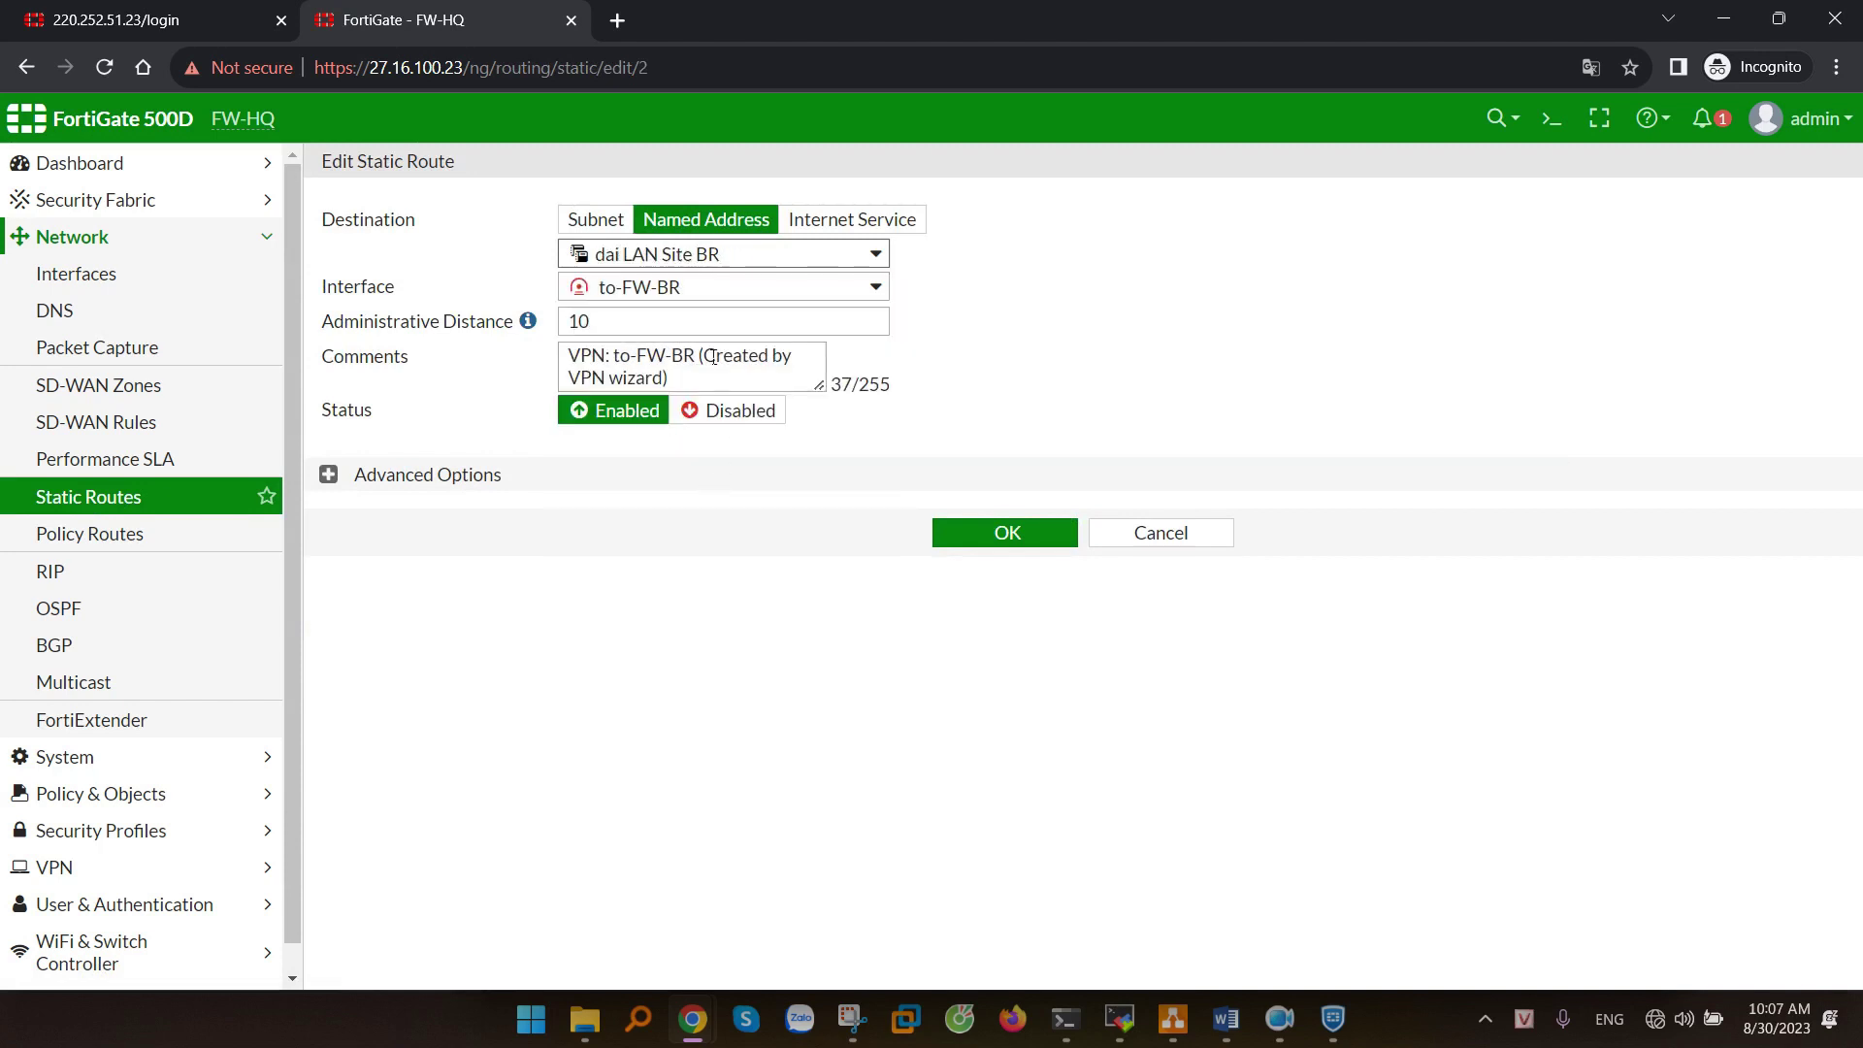
left_click(1003, 532)
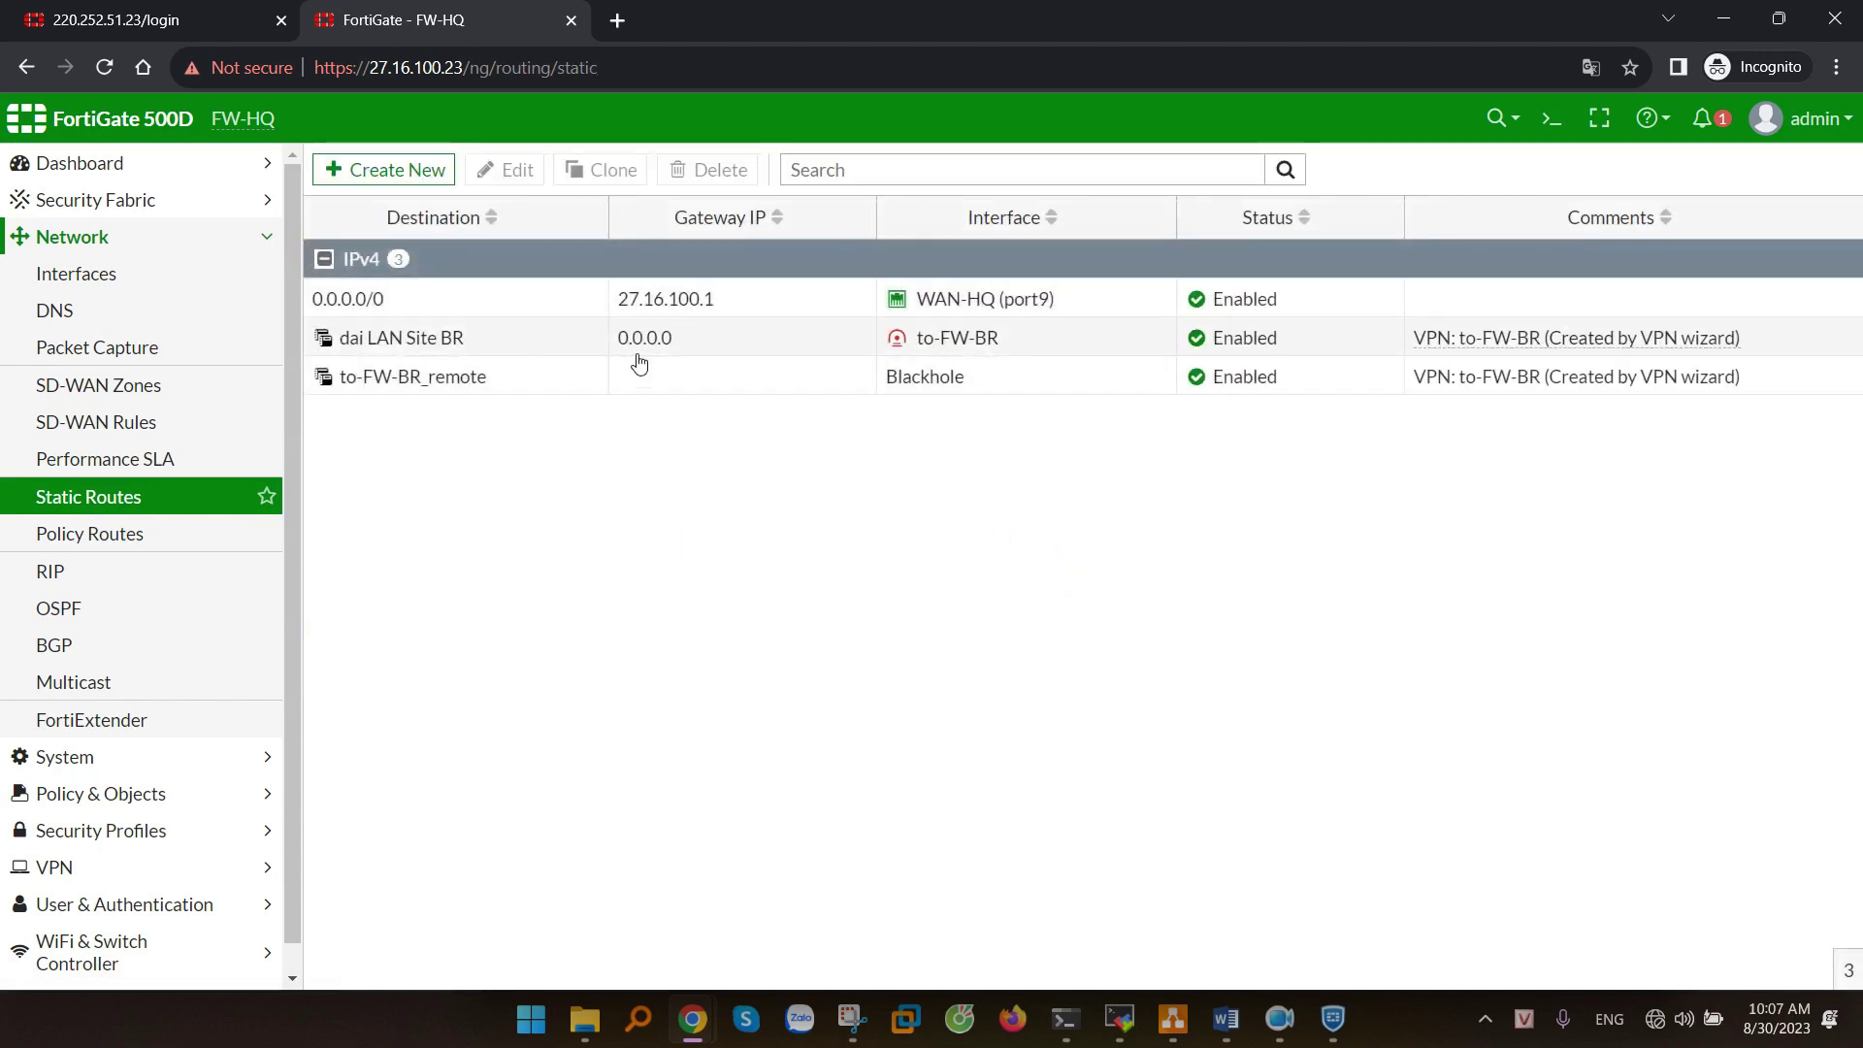
- Set the blackhole route's destination to dai LAN Site BR, then switch to the FW-BR login tab
left_click(670, 388)
left_click(505, 169)
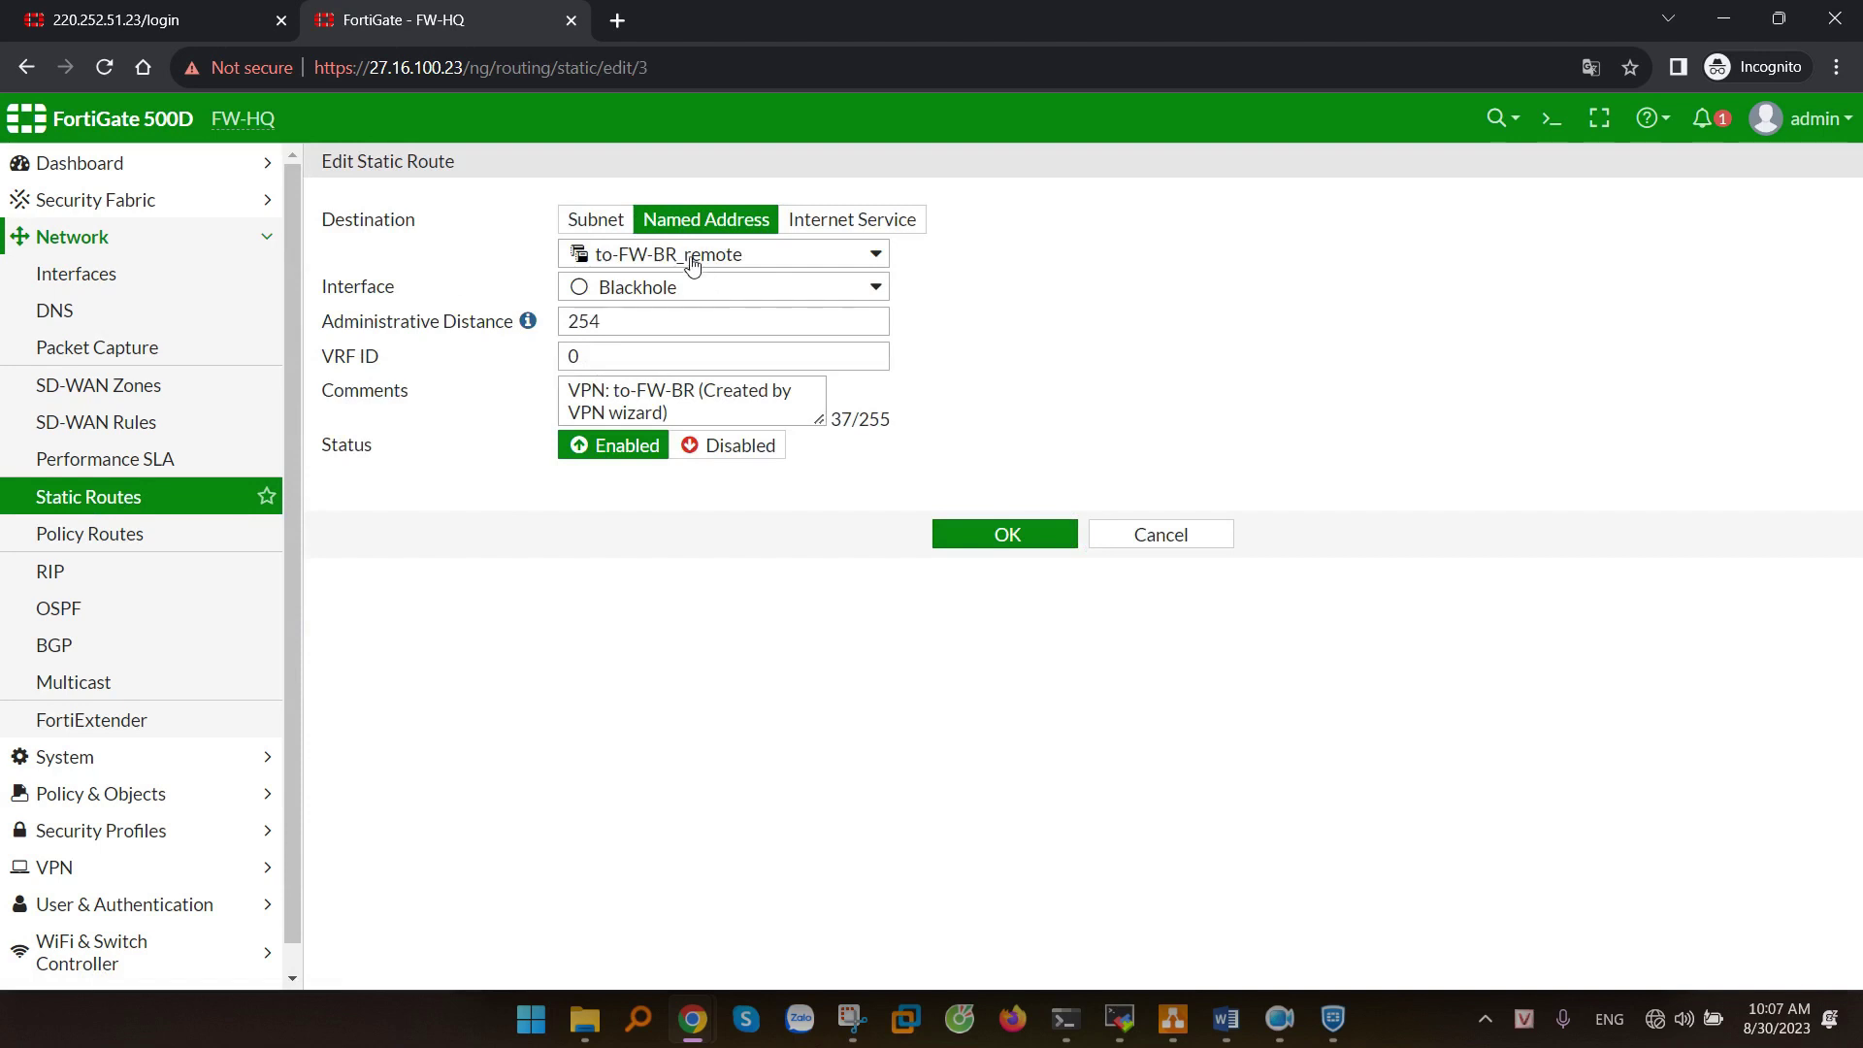
left_click(684, 254)
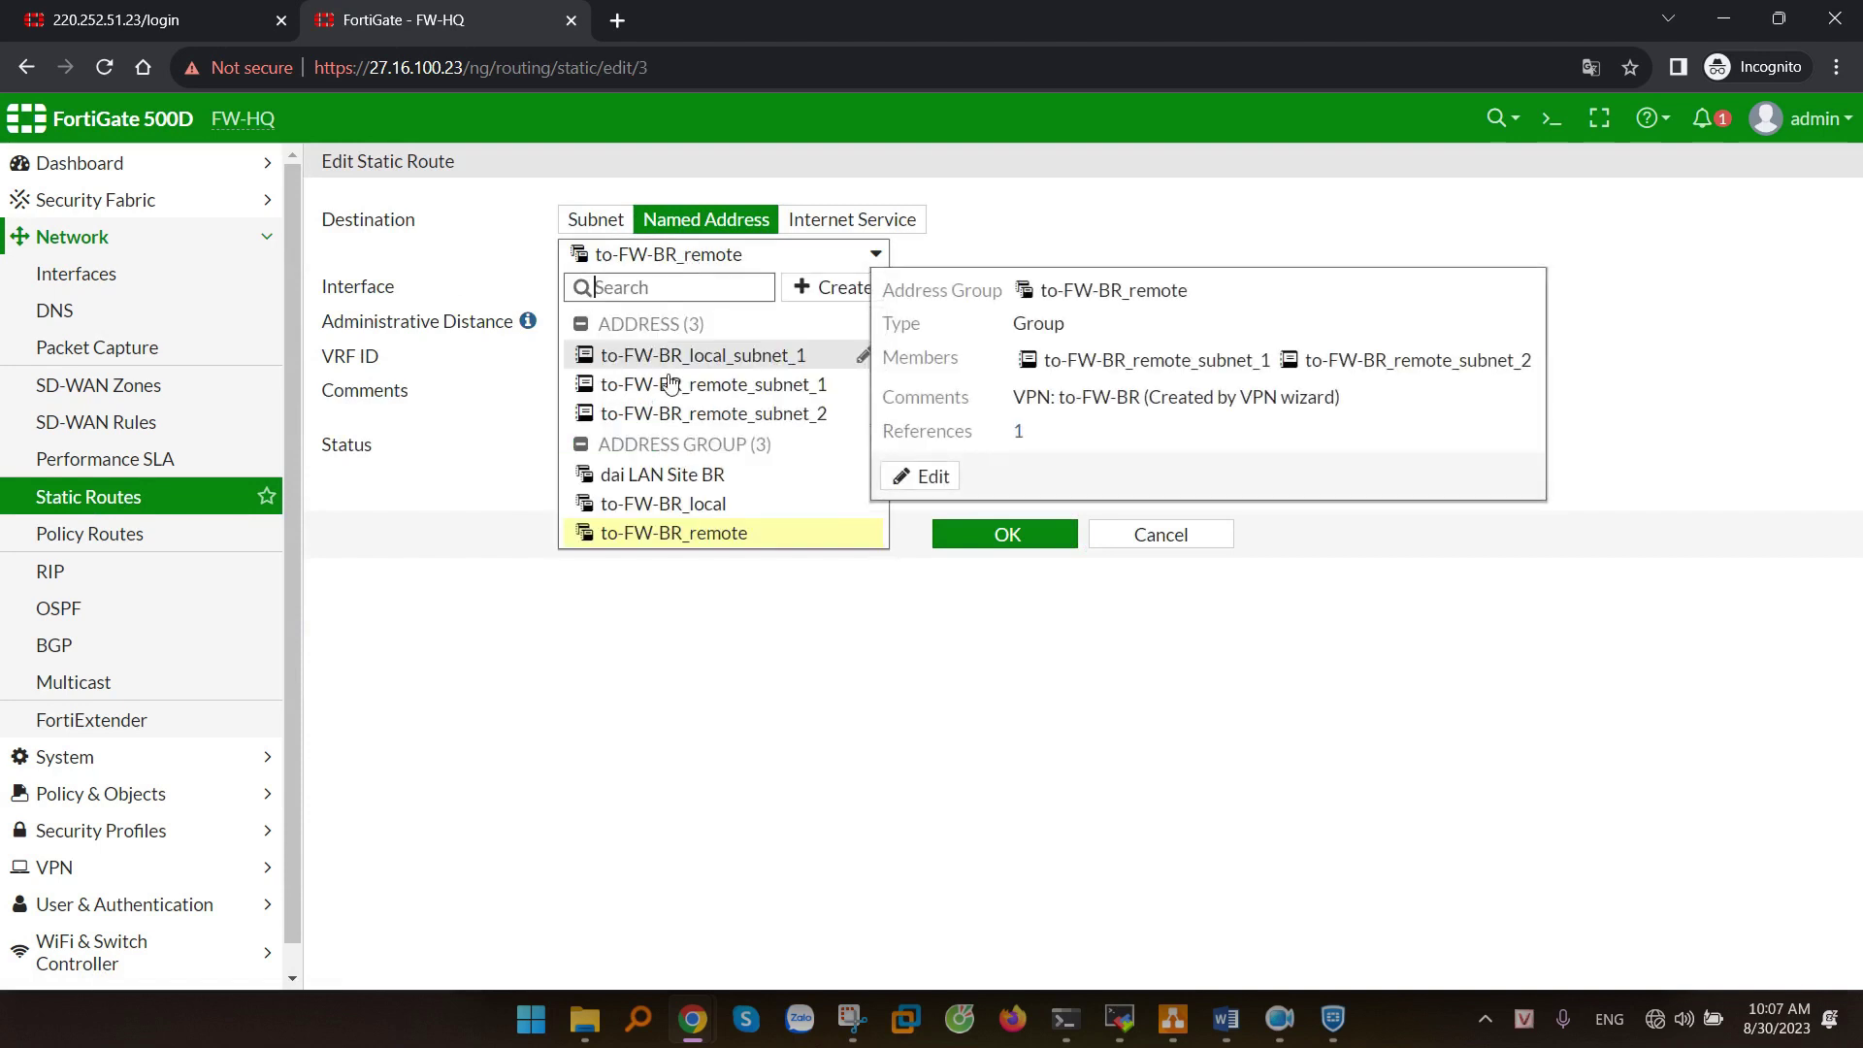
left_click(649, 479)
left_click(1002, 534)
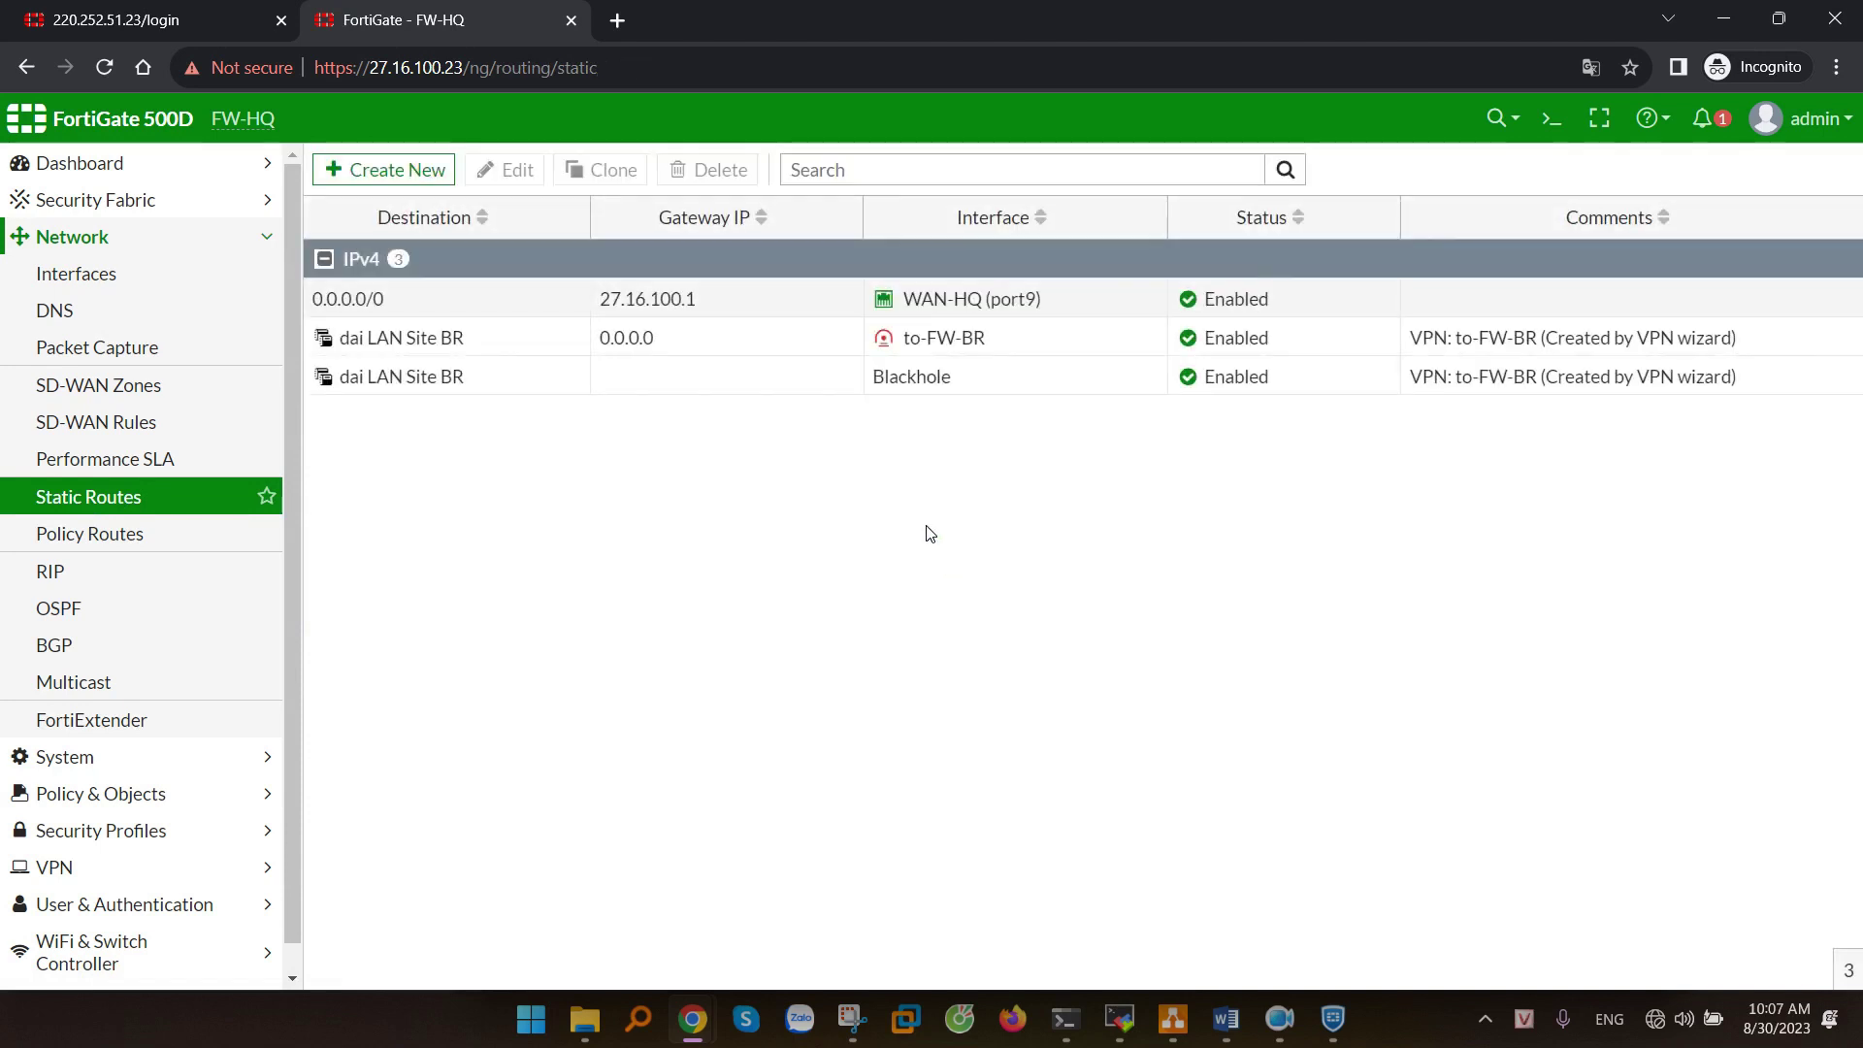
left_click(1226, 1019)
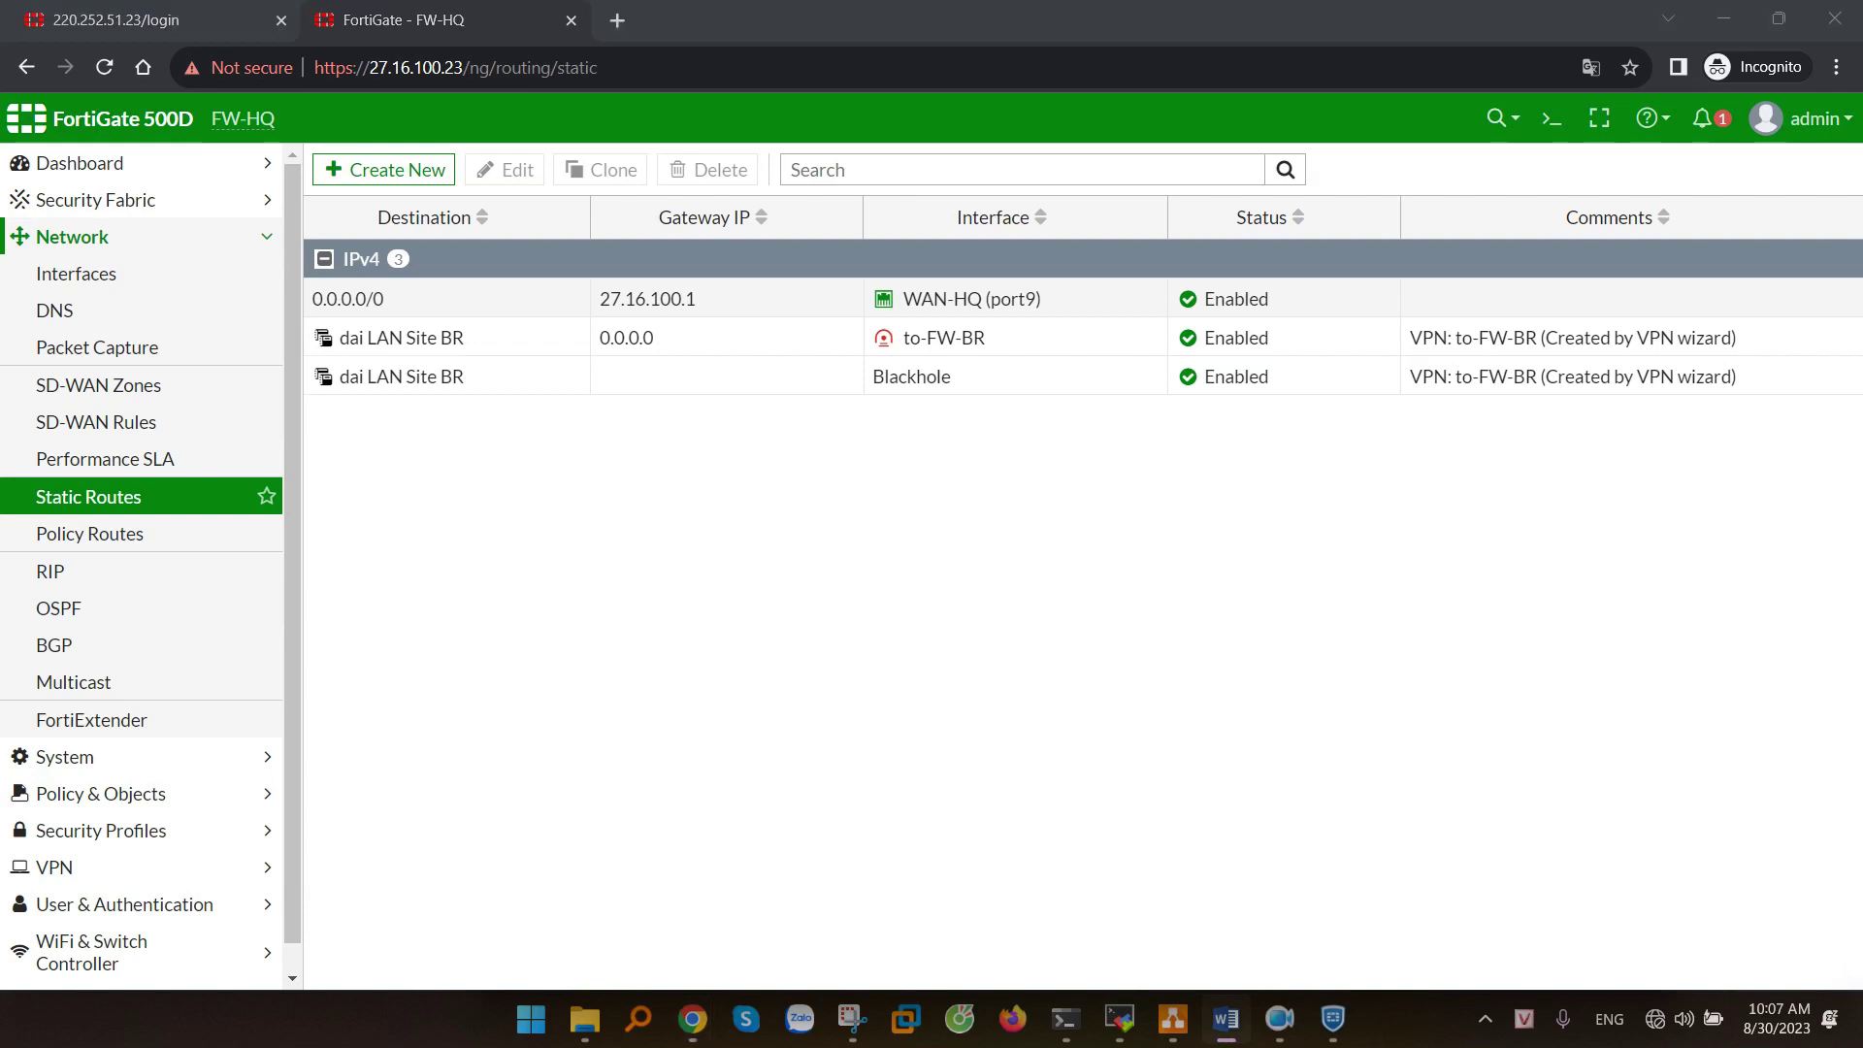
left_click(41, 9)
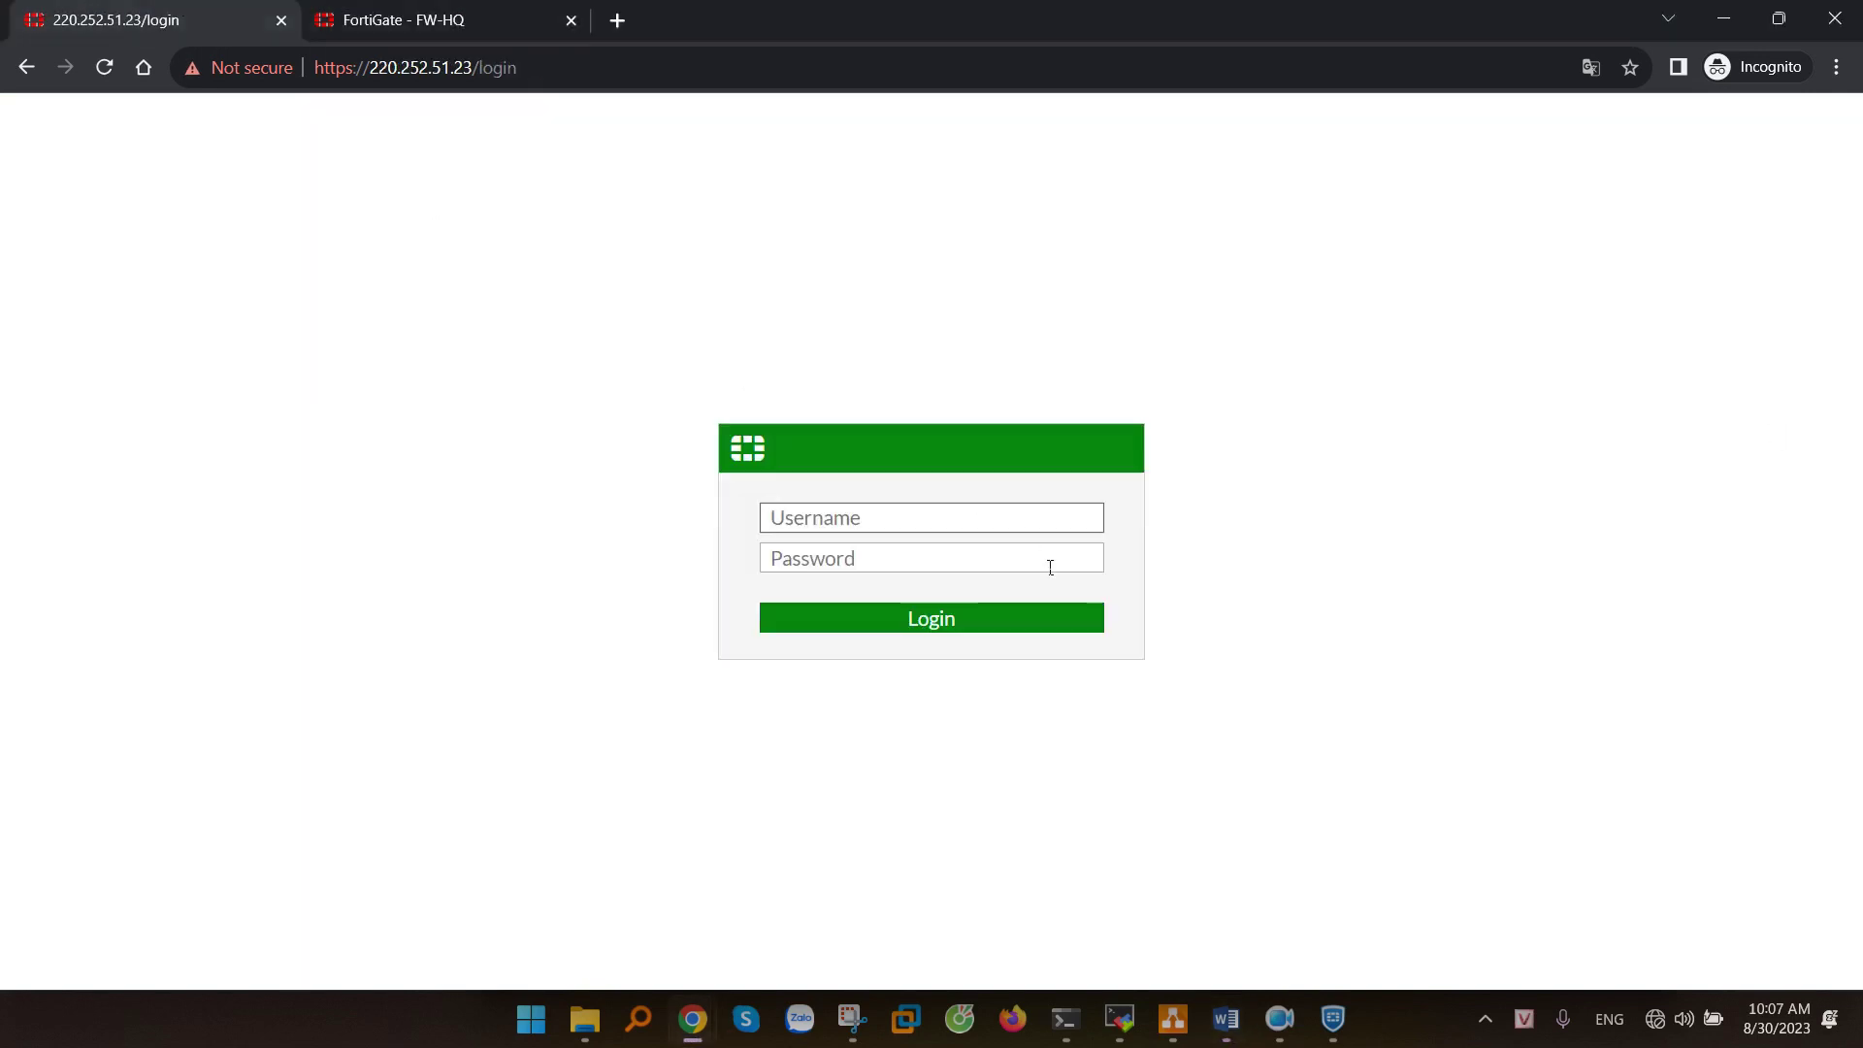
- Log in to FW-BR with the admin credentials, dismiss the startup prompts, and mark the to-FW-HQ local subnets
type("admin")
key("Tab")
type("•")
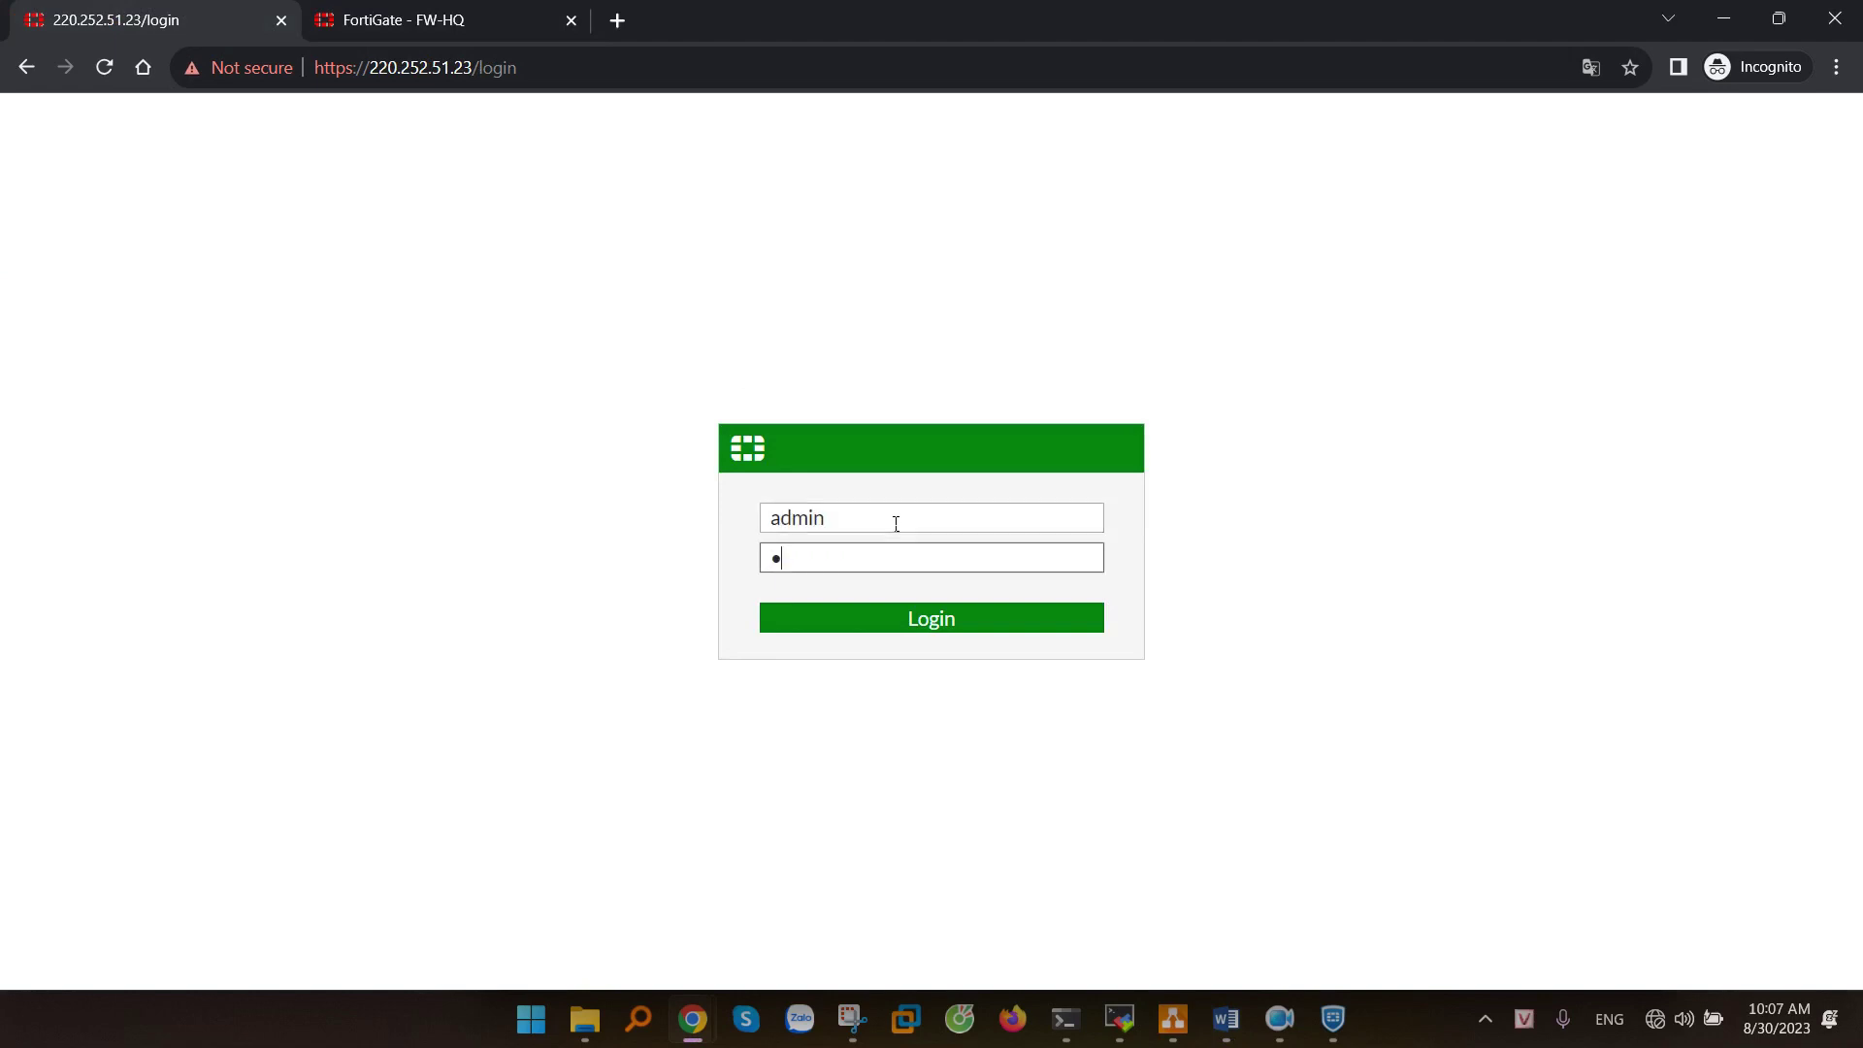
key("Return")
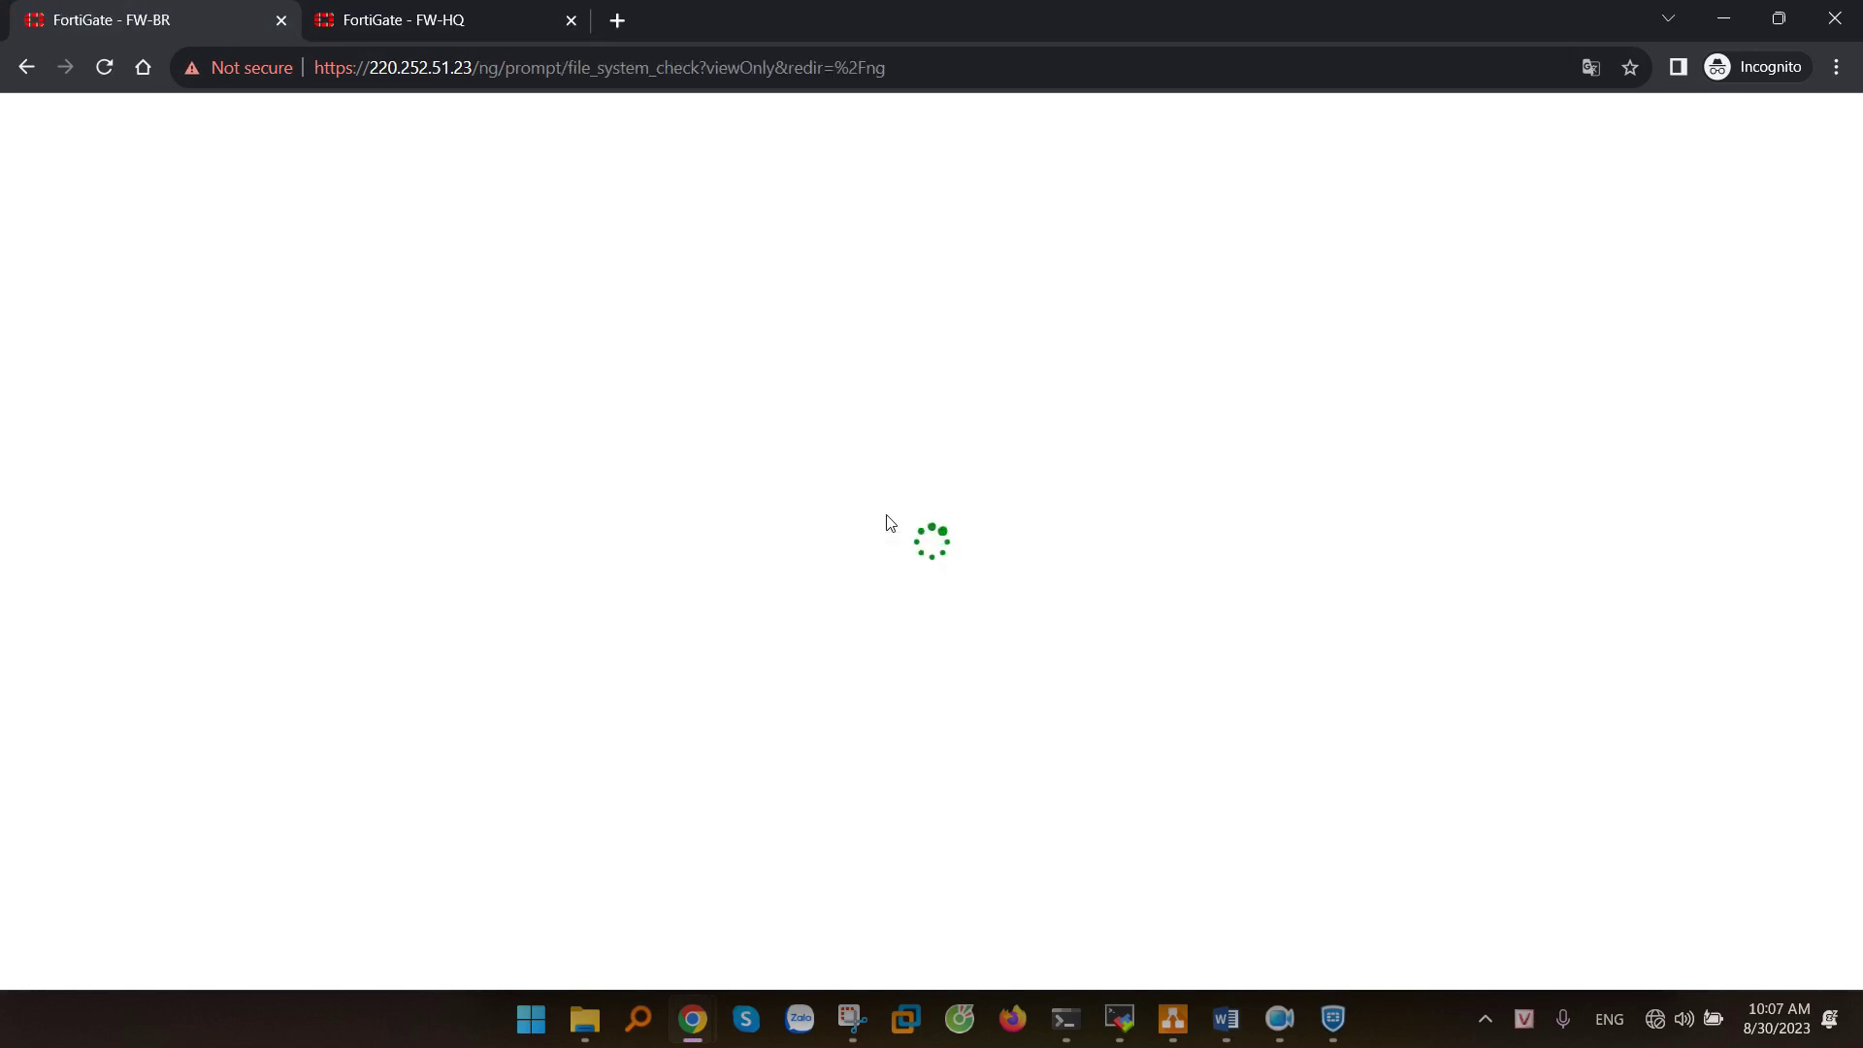
left_click(1060, 664)
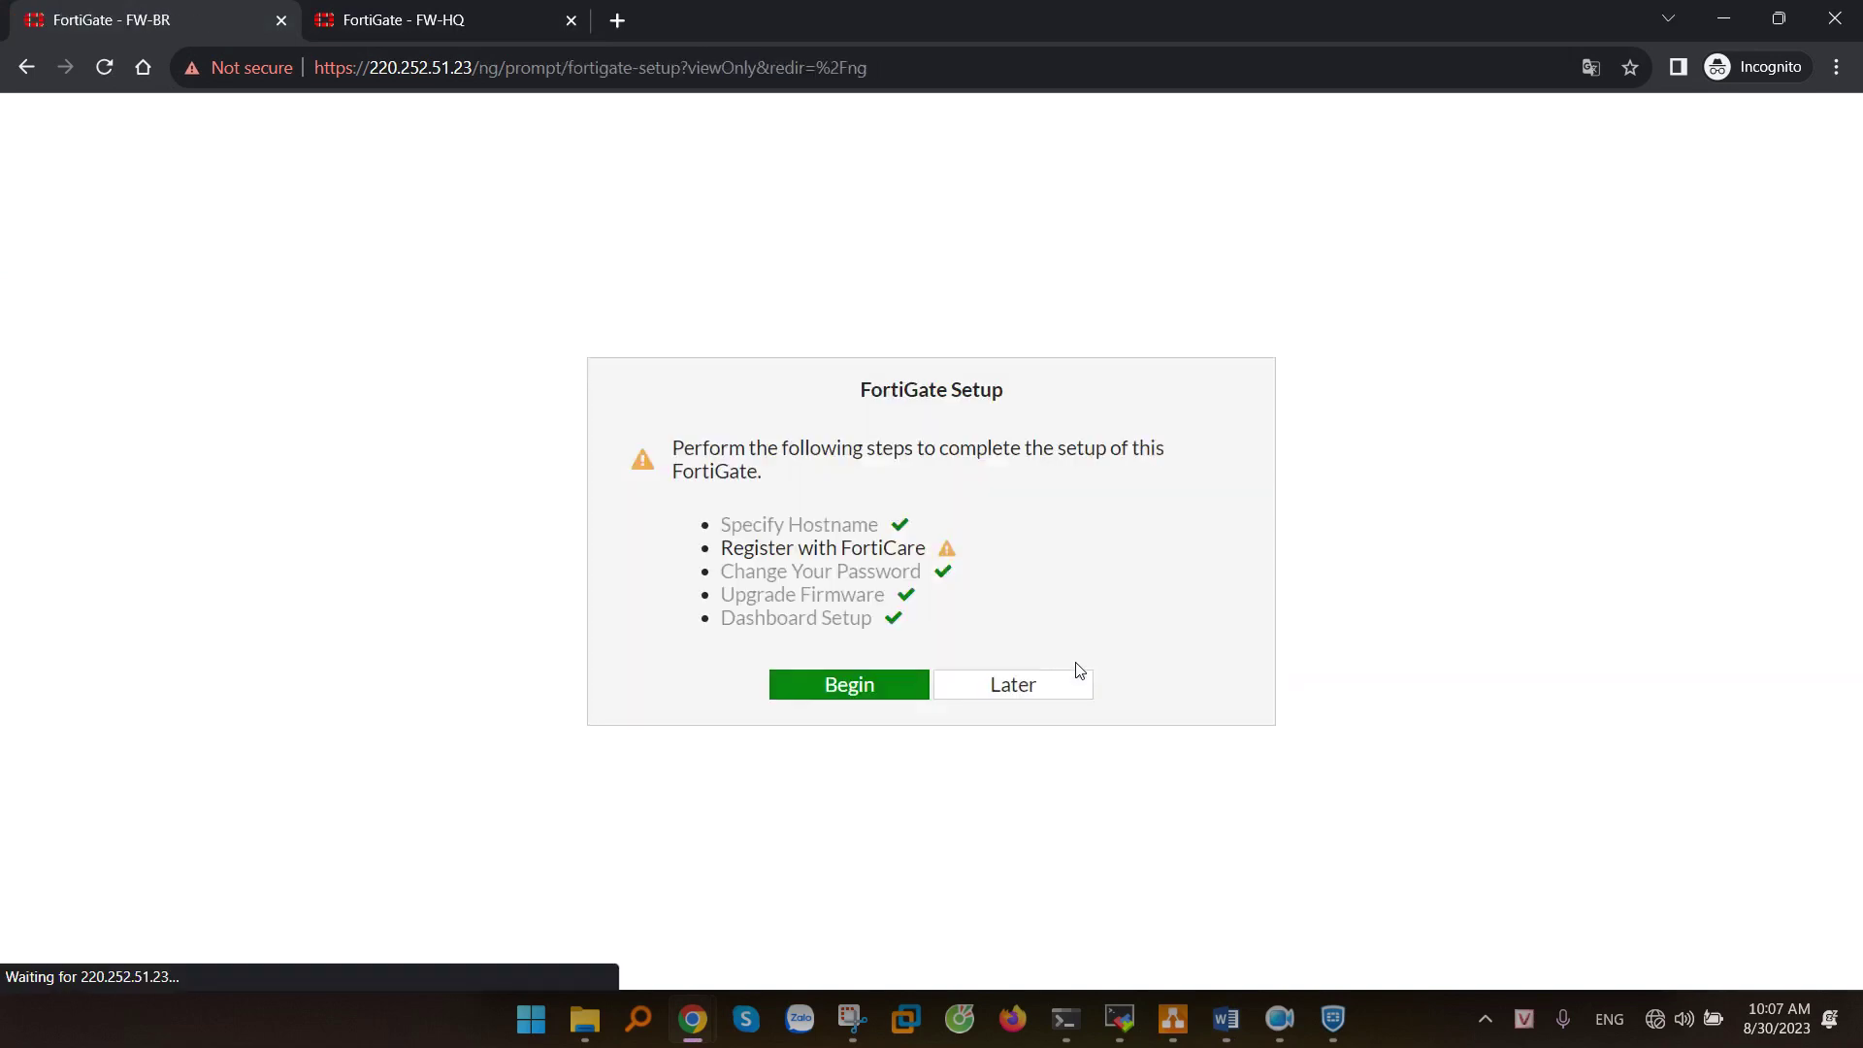
left_click(1067, 688)
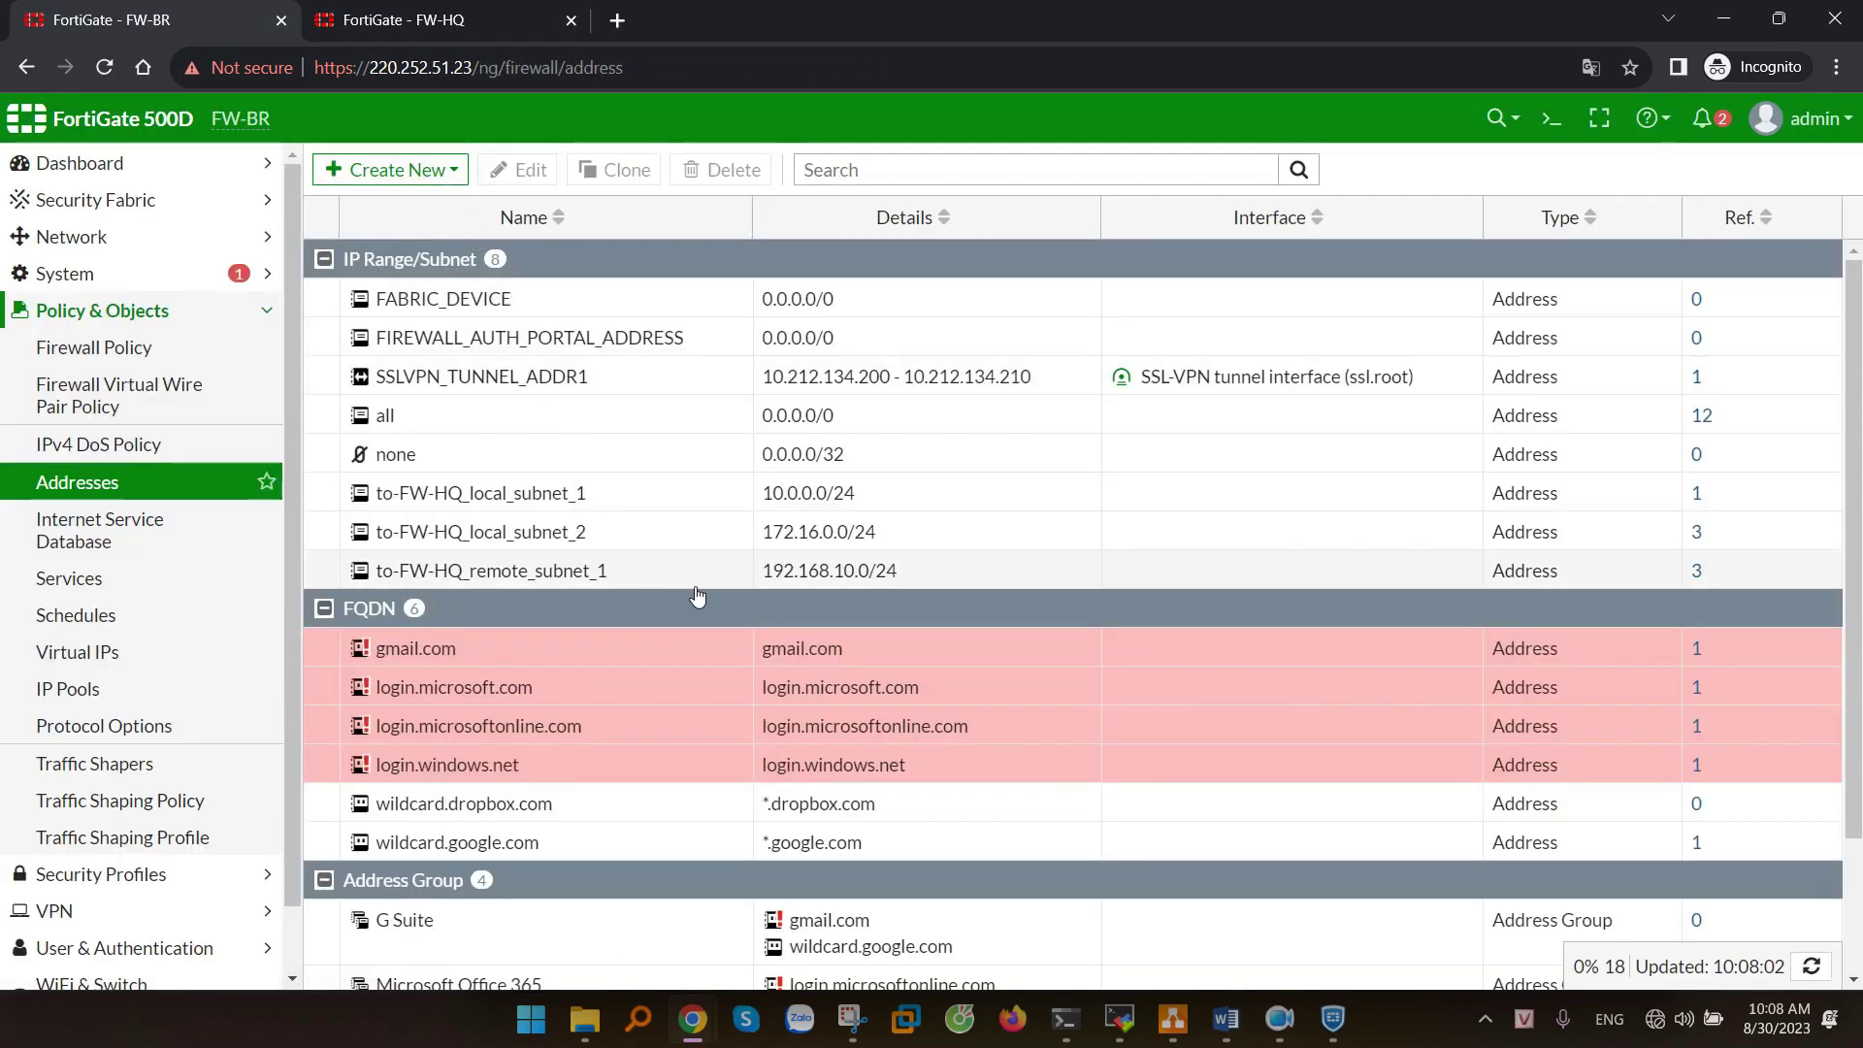
left_click_drag(891, 542, 380, 496)
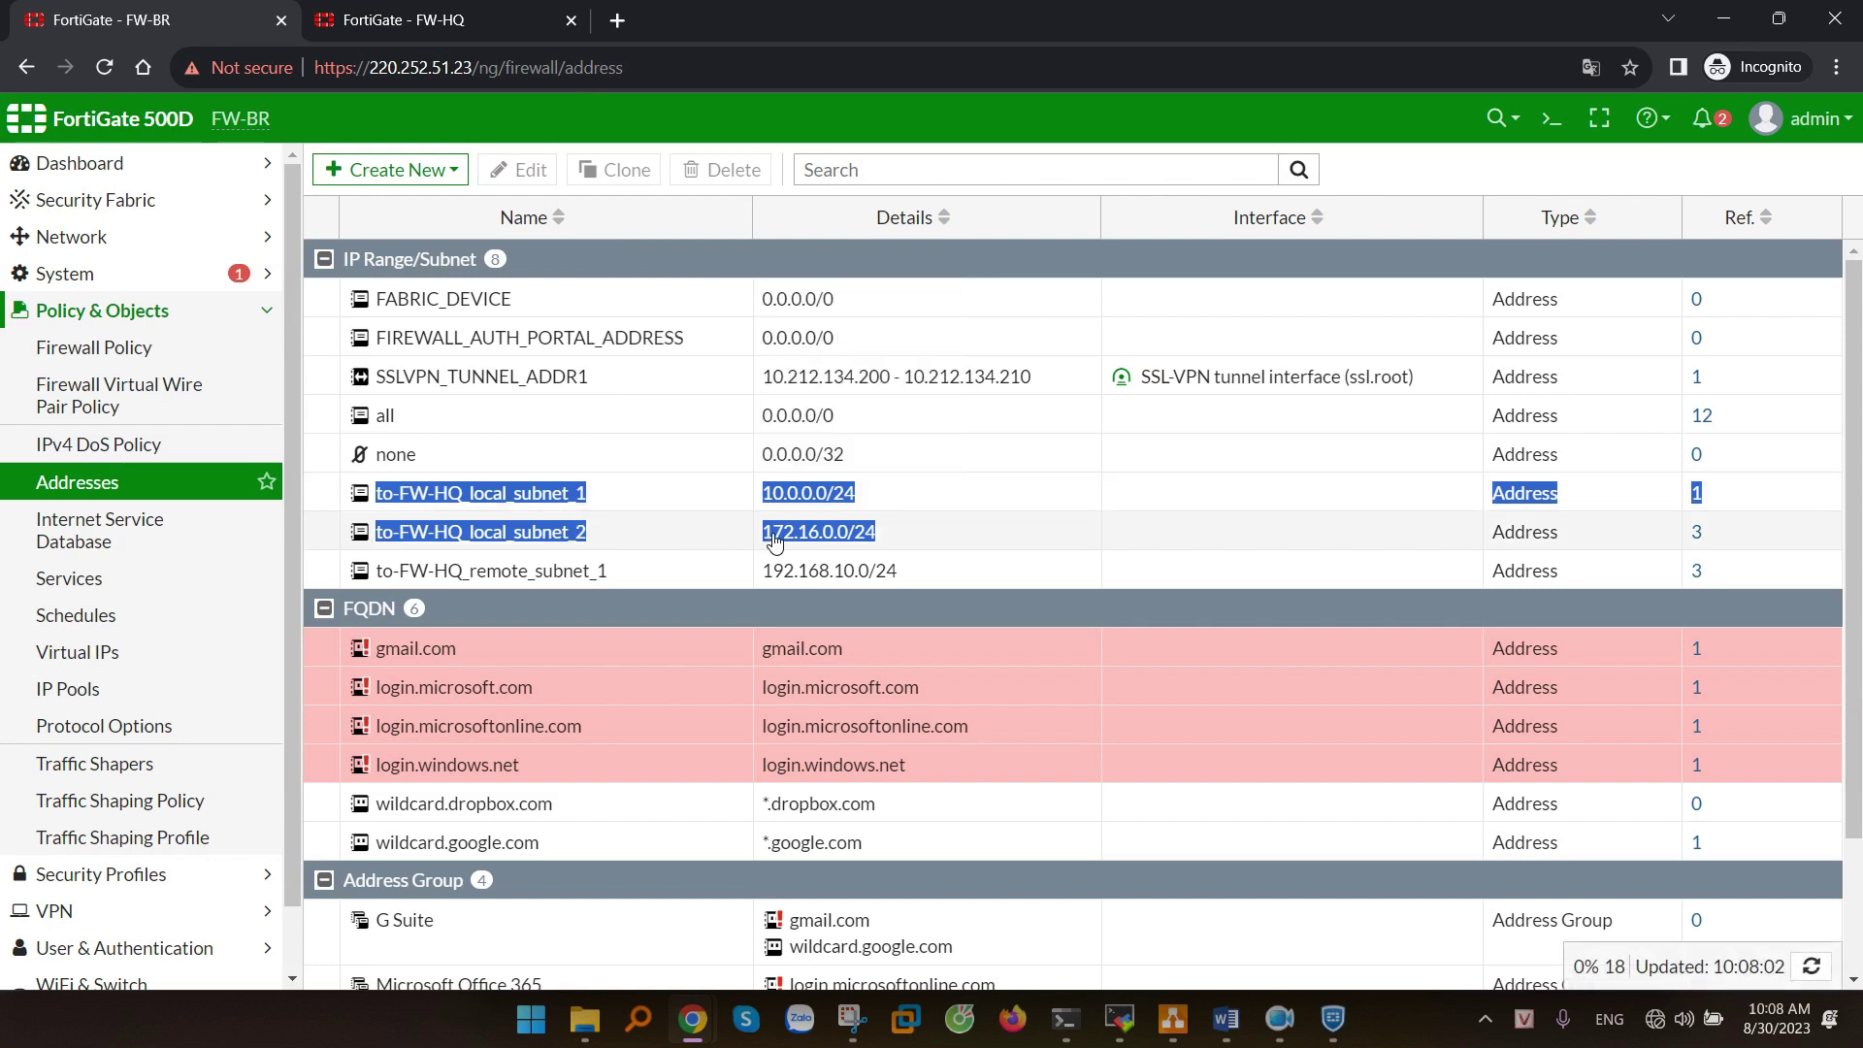
left_click(427, 173)
left_click(383, 242)
left_click(705, 233)
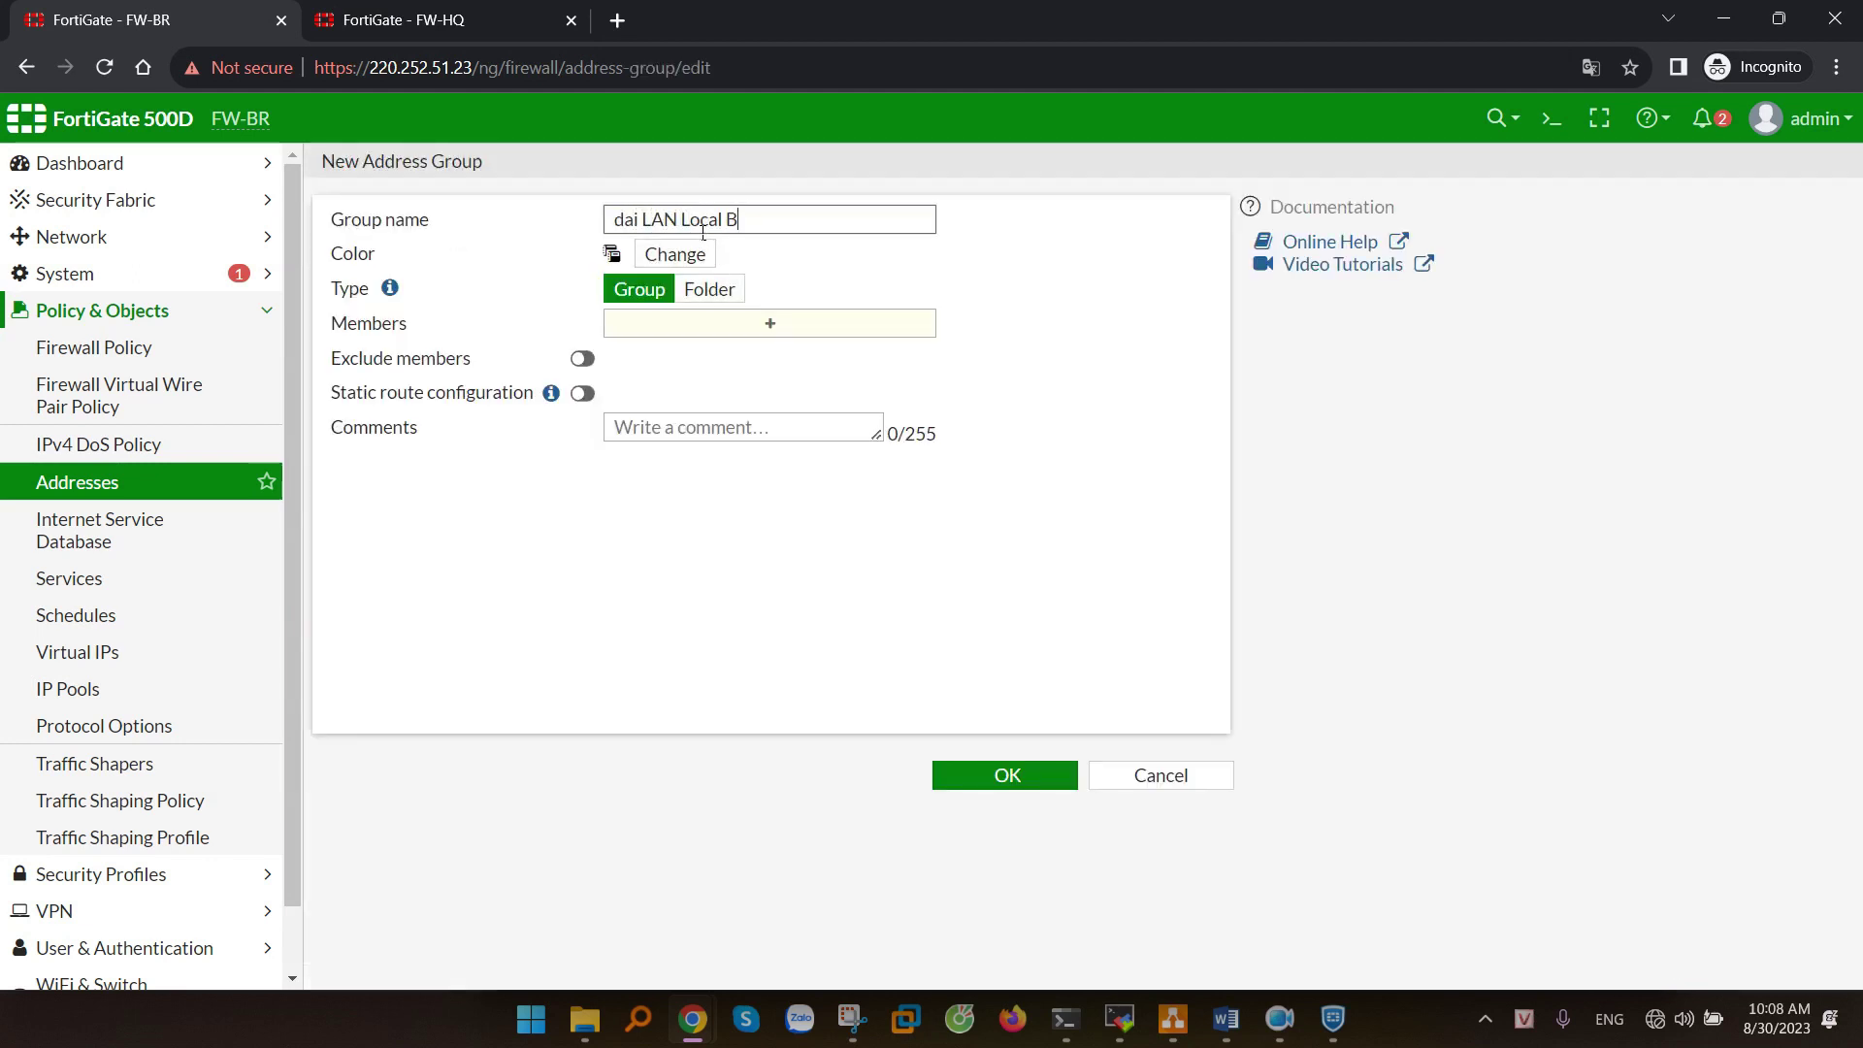
left_click(820, 327)
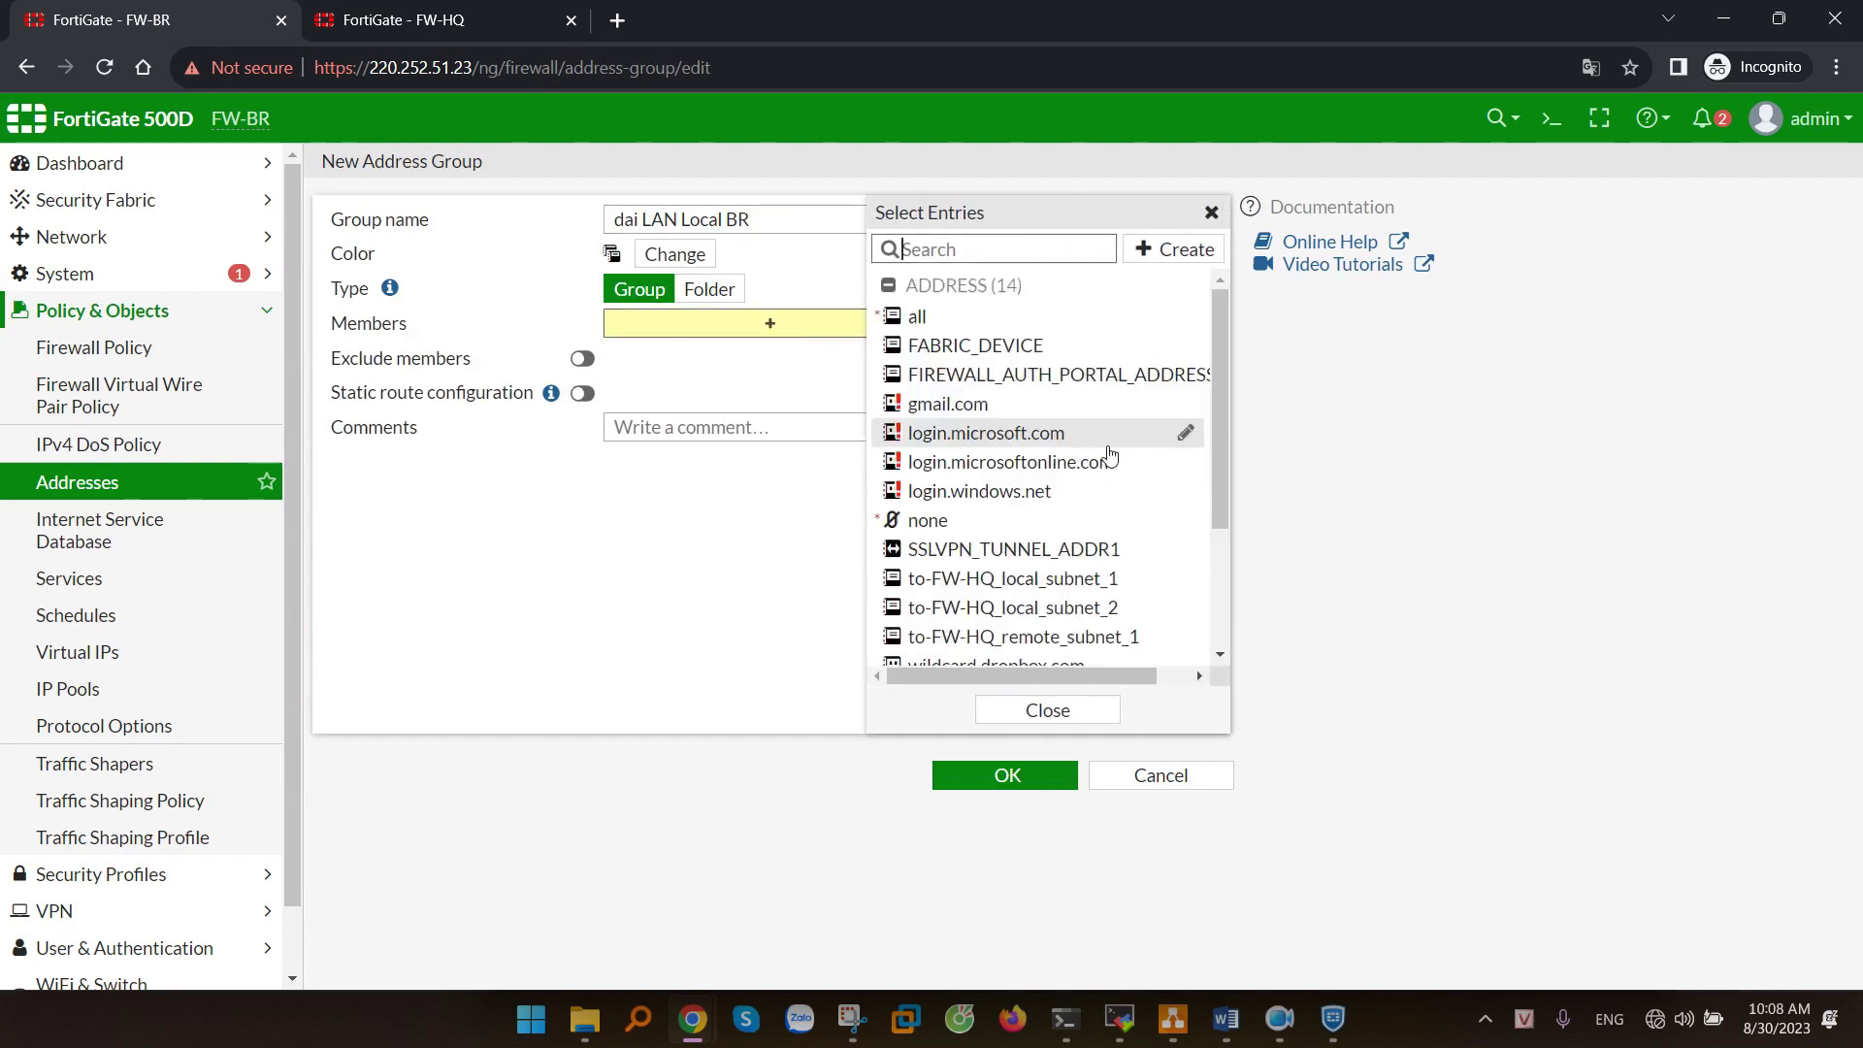
left_click(1044, 611)
left_click(586, 605)
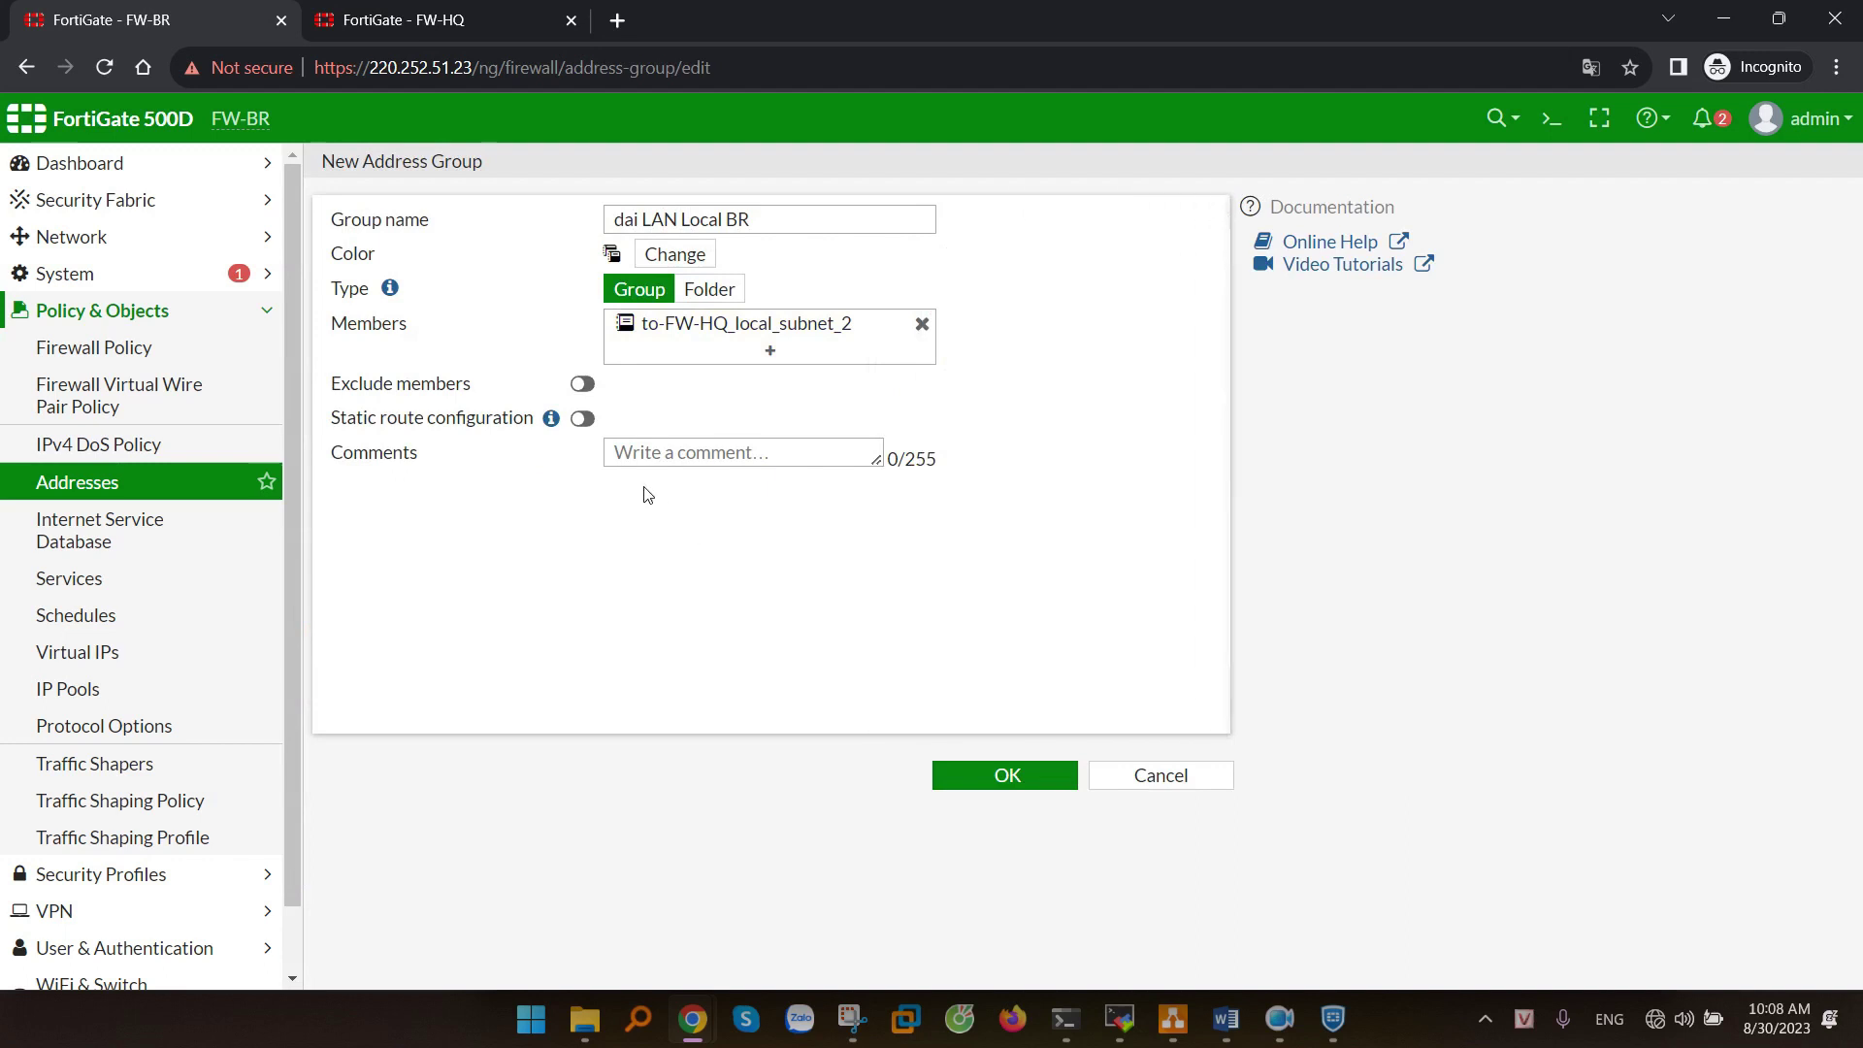
left_click(594, 423)
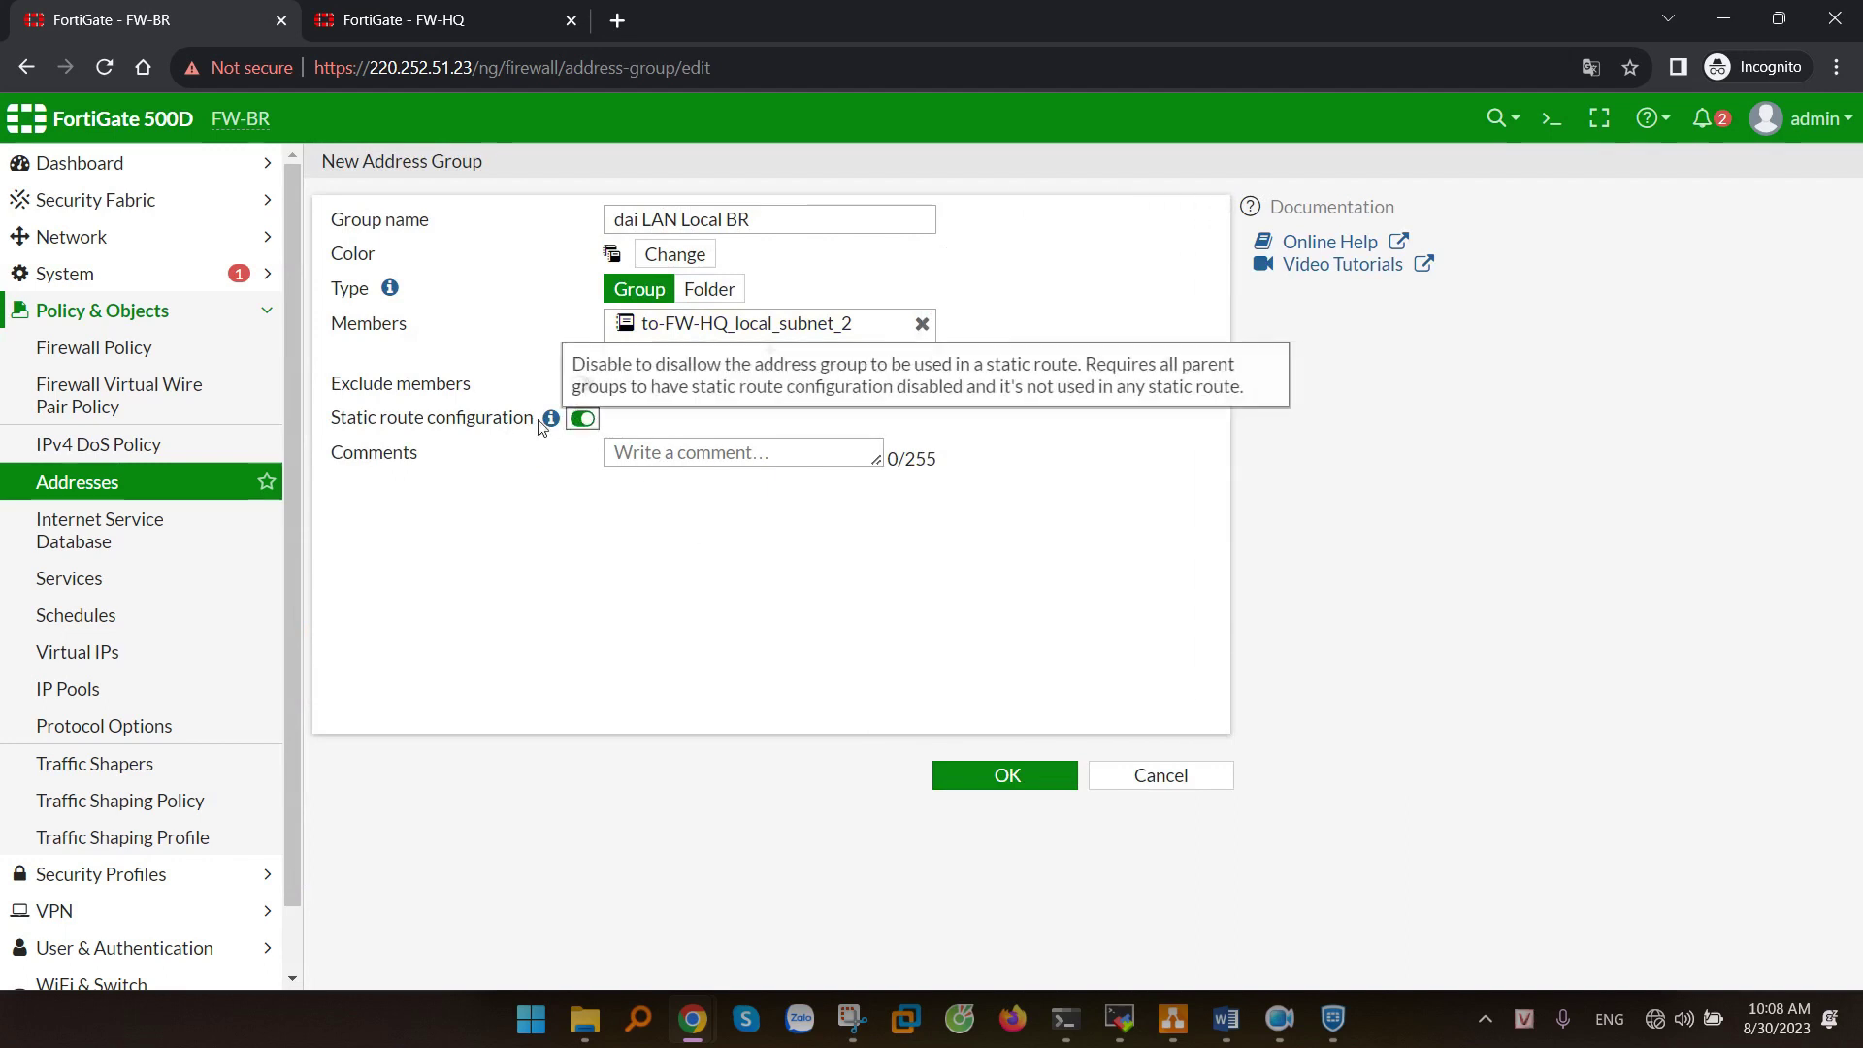
left_click(1026, 779)
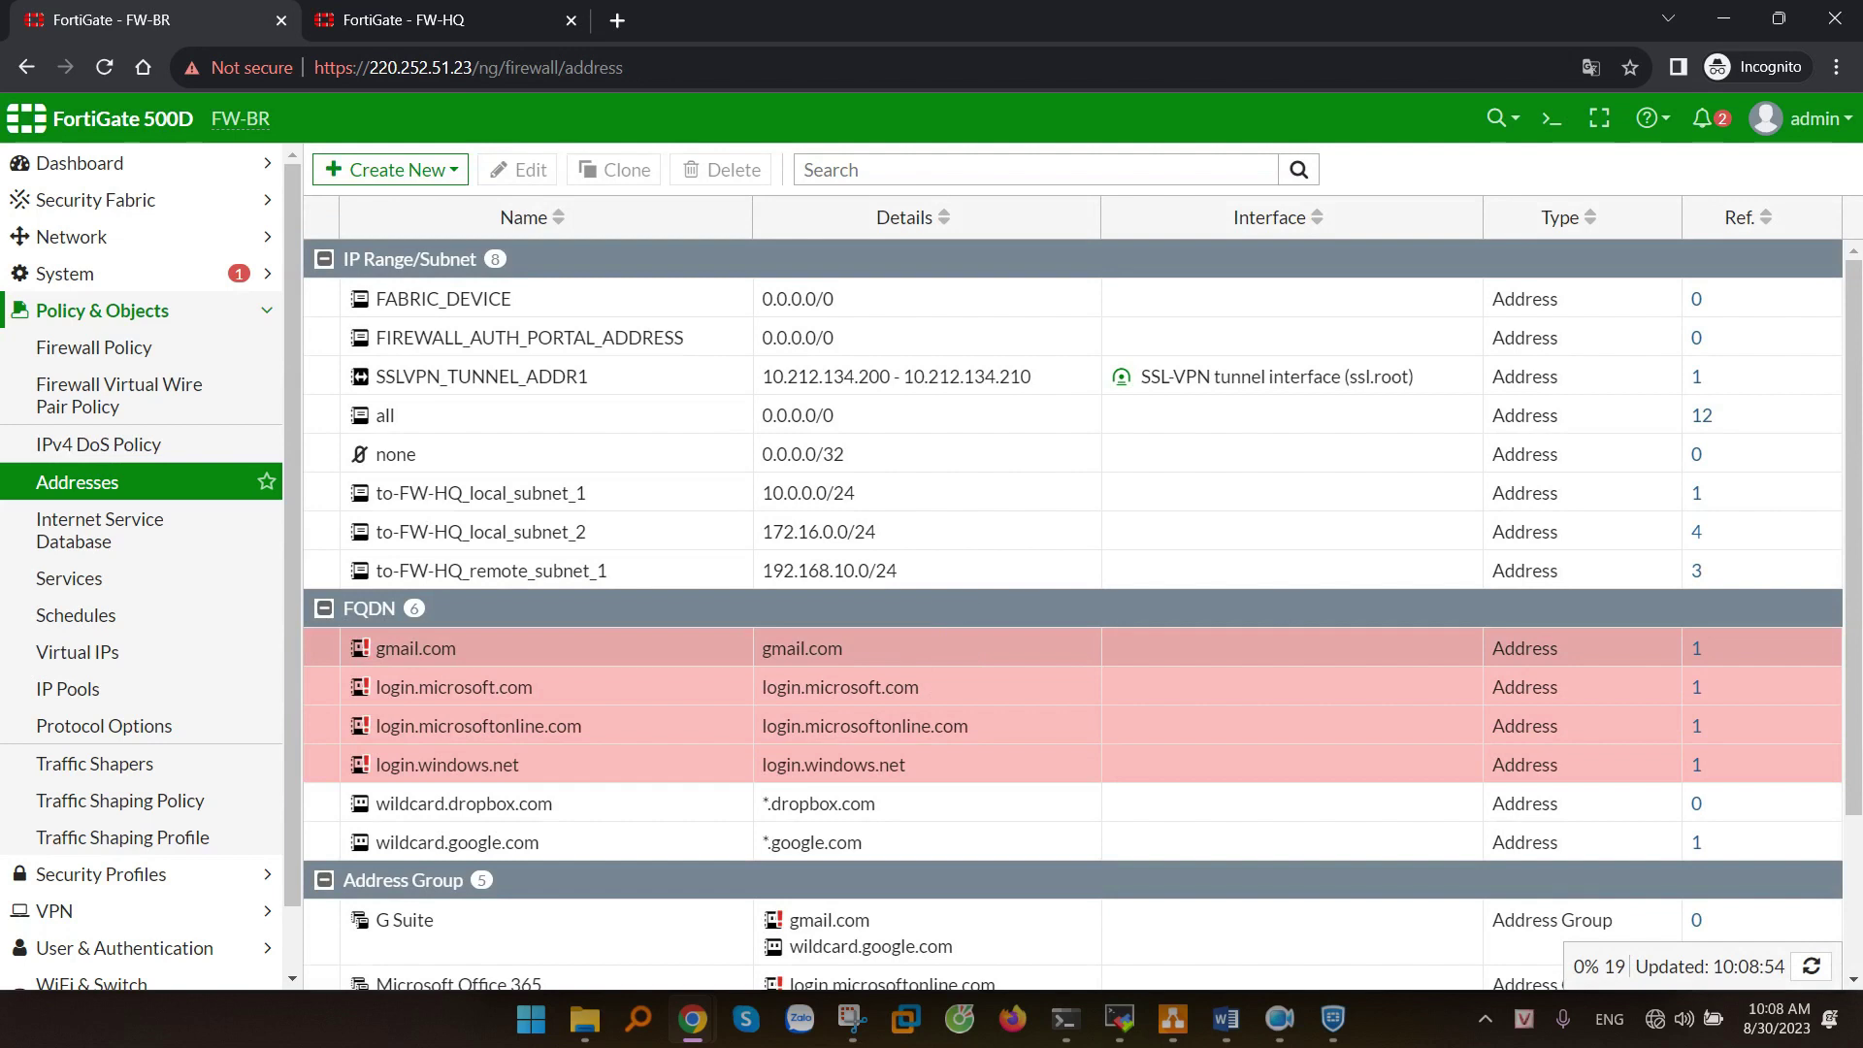
key("alt+Tab")
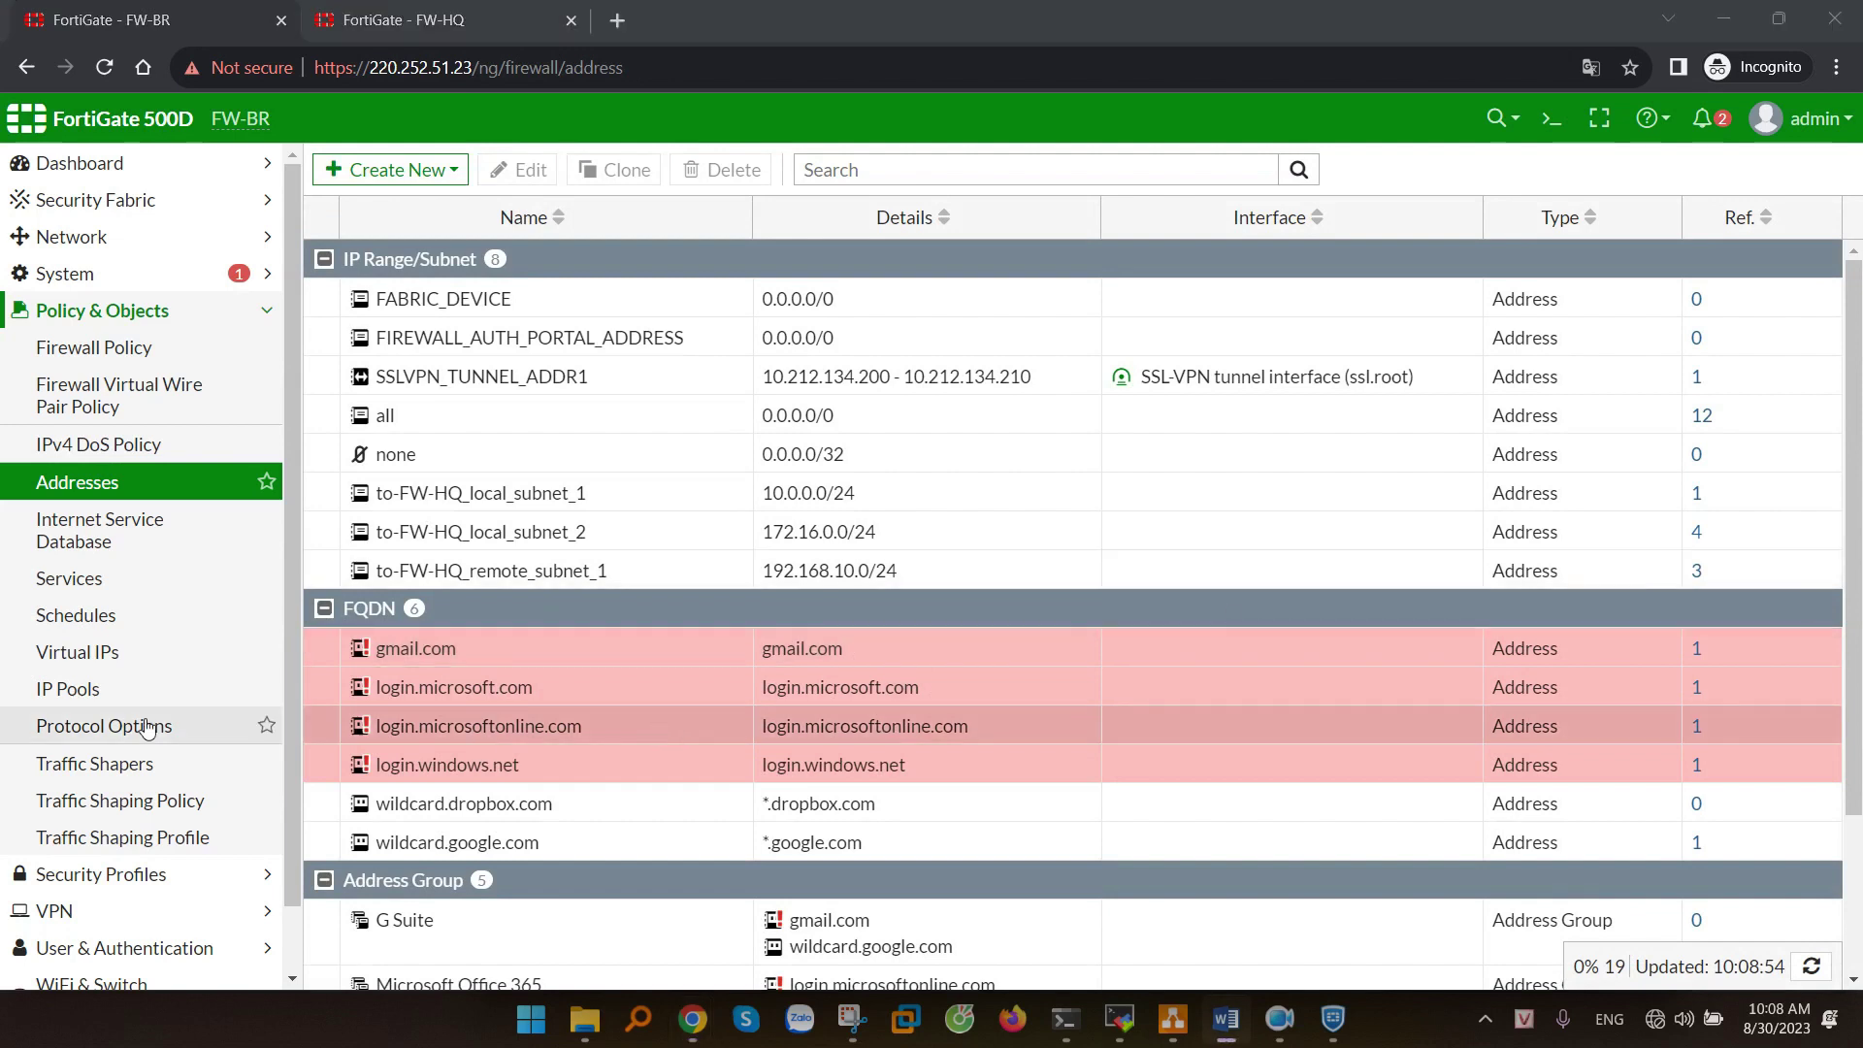
scroll(48, 709, "down", 1)
left_click(43, 841)
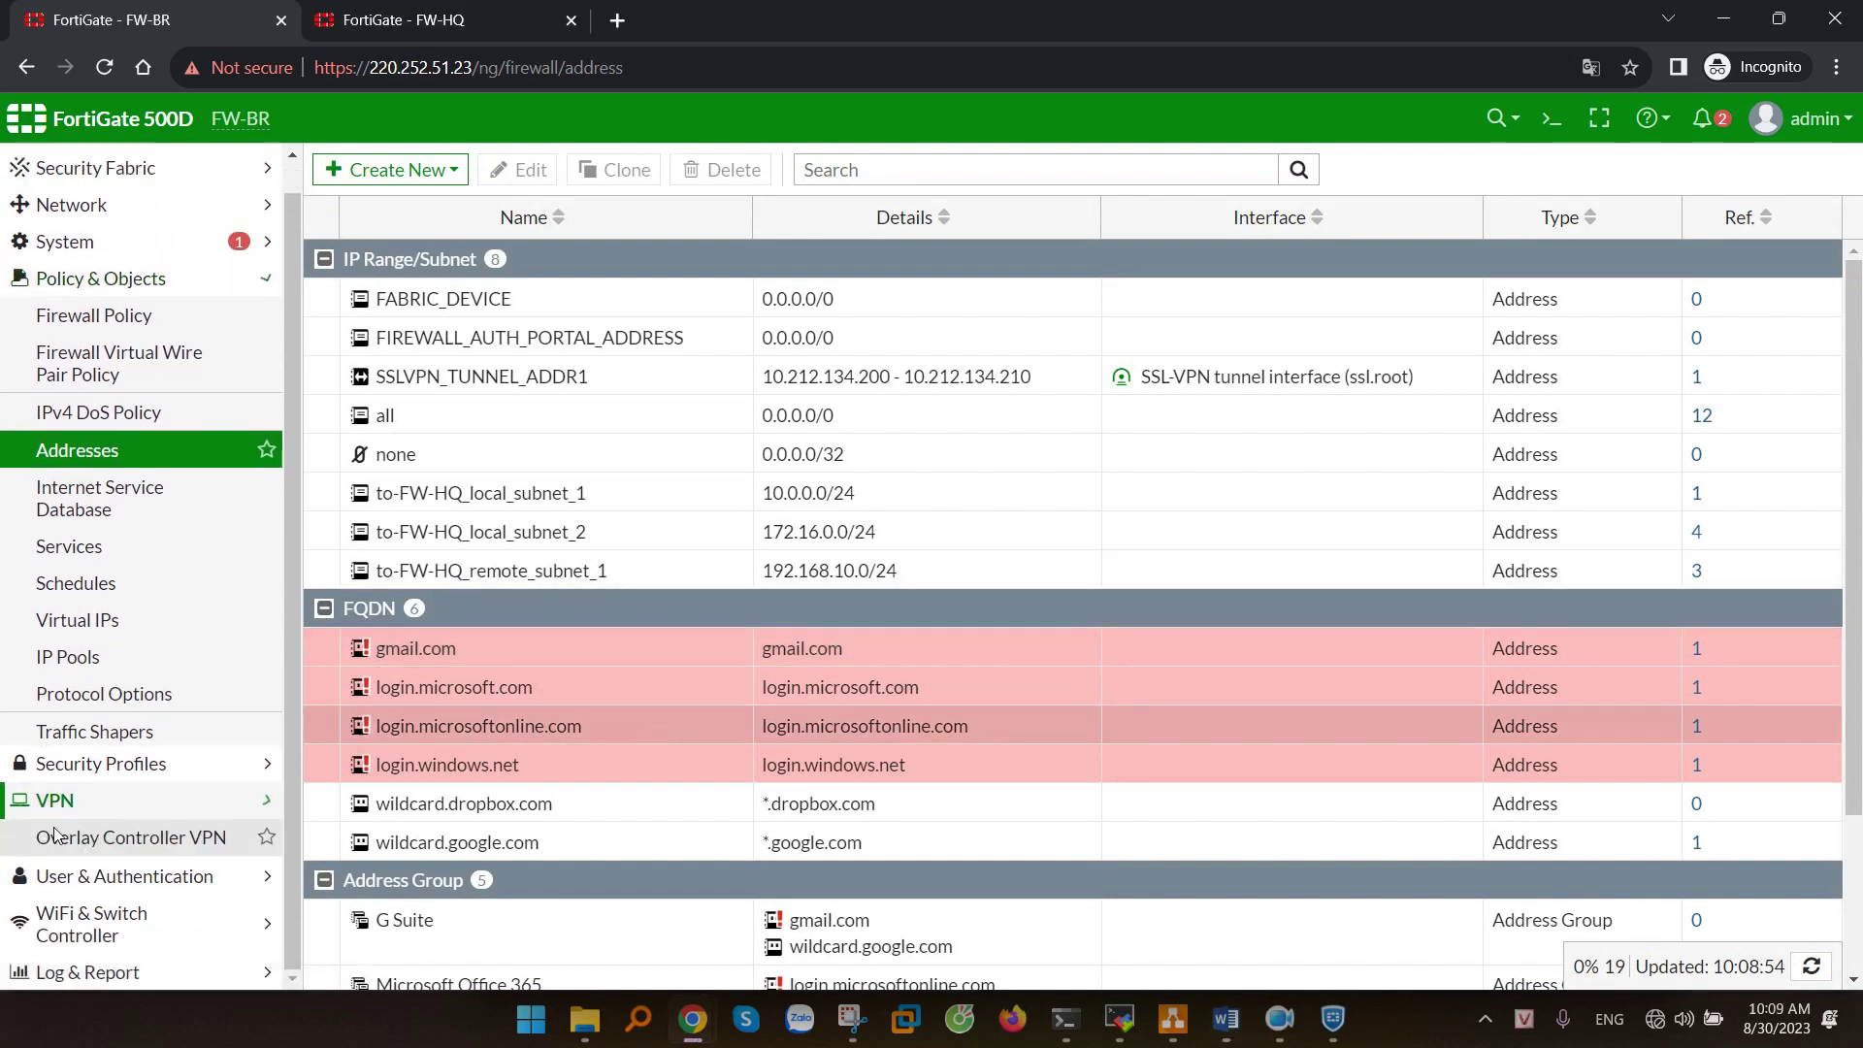
- Change the to-FW-HQ tunnel's phase 2 local address to dai LAN Local BR and save
left_click(97, 460)
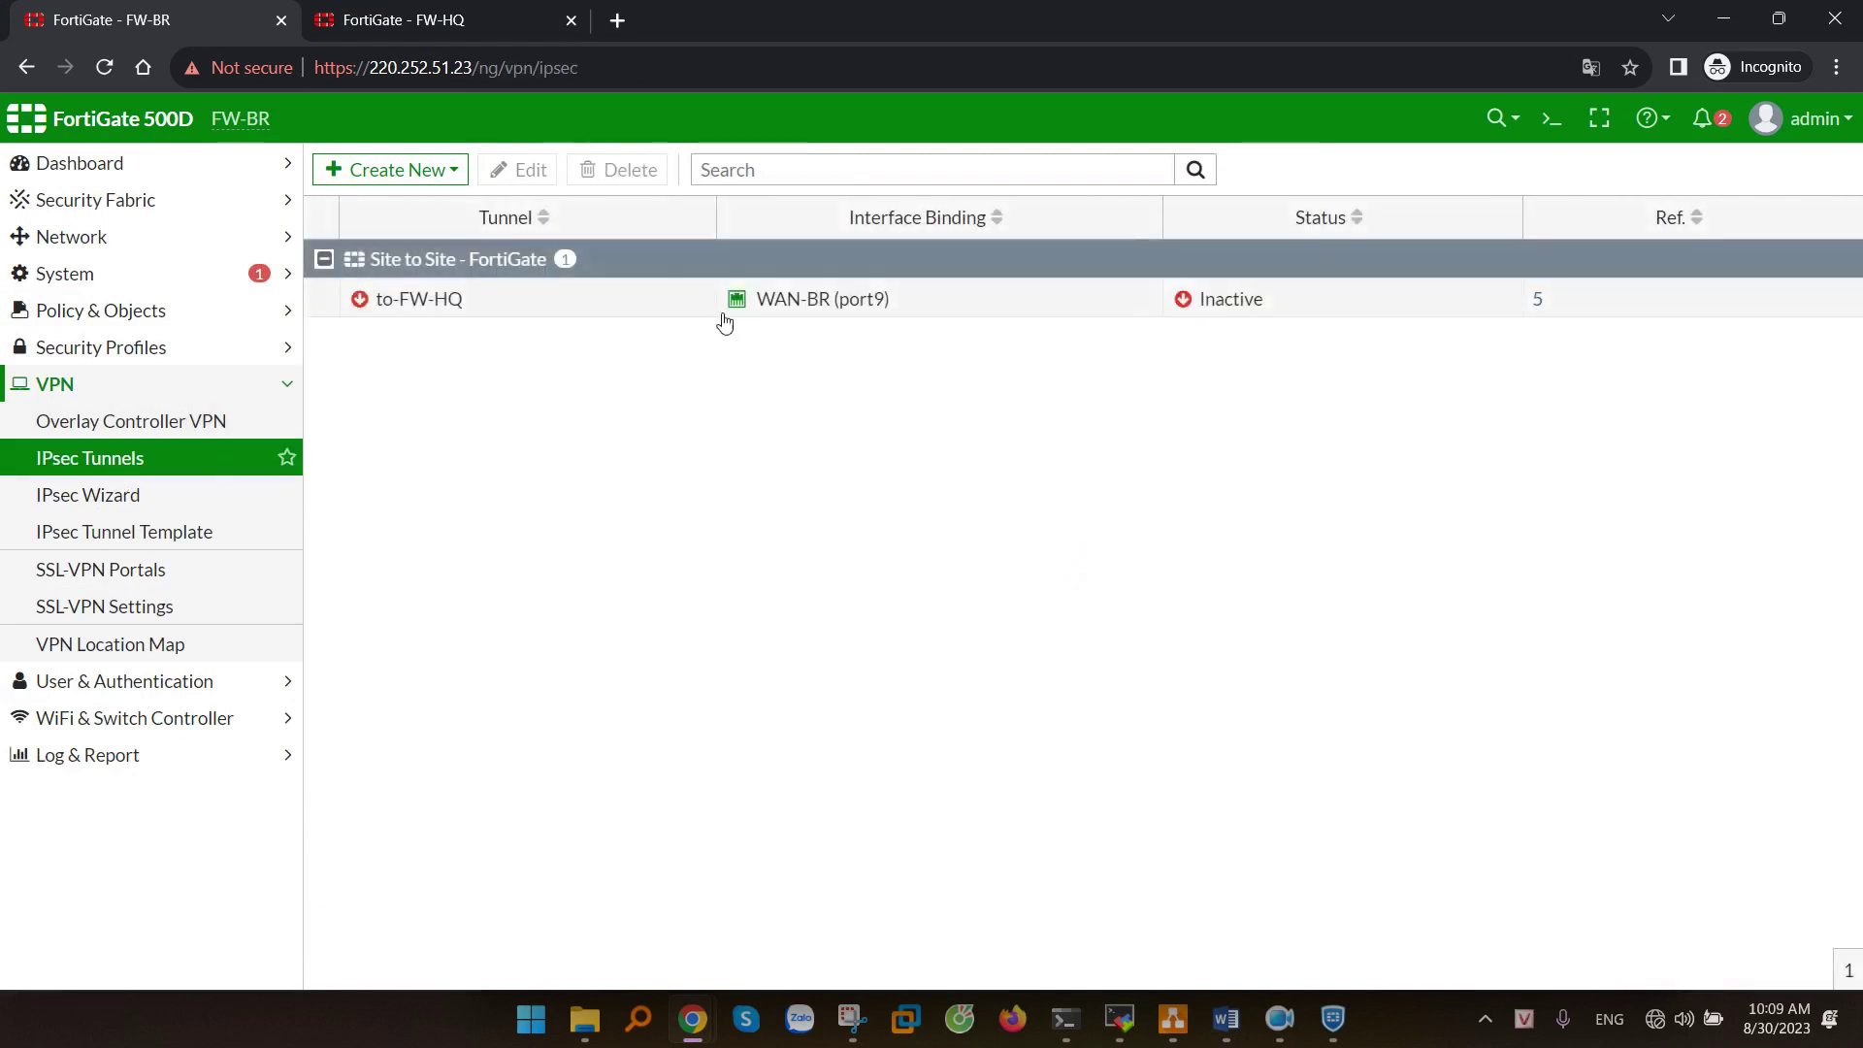
left_click(707, 302)
left_click(524, 174)
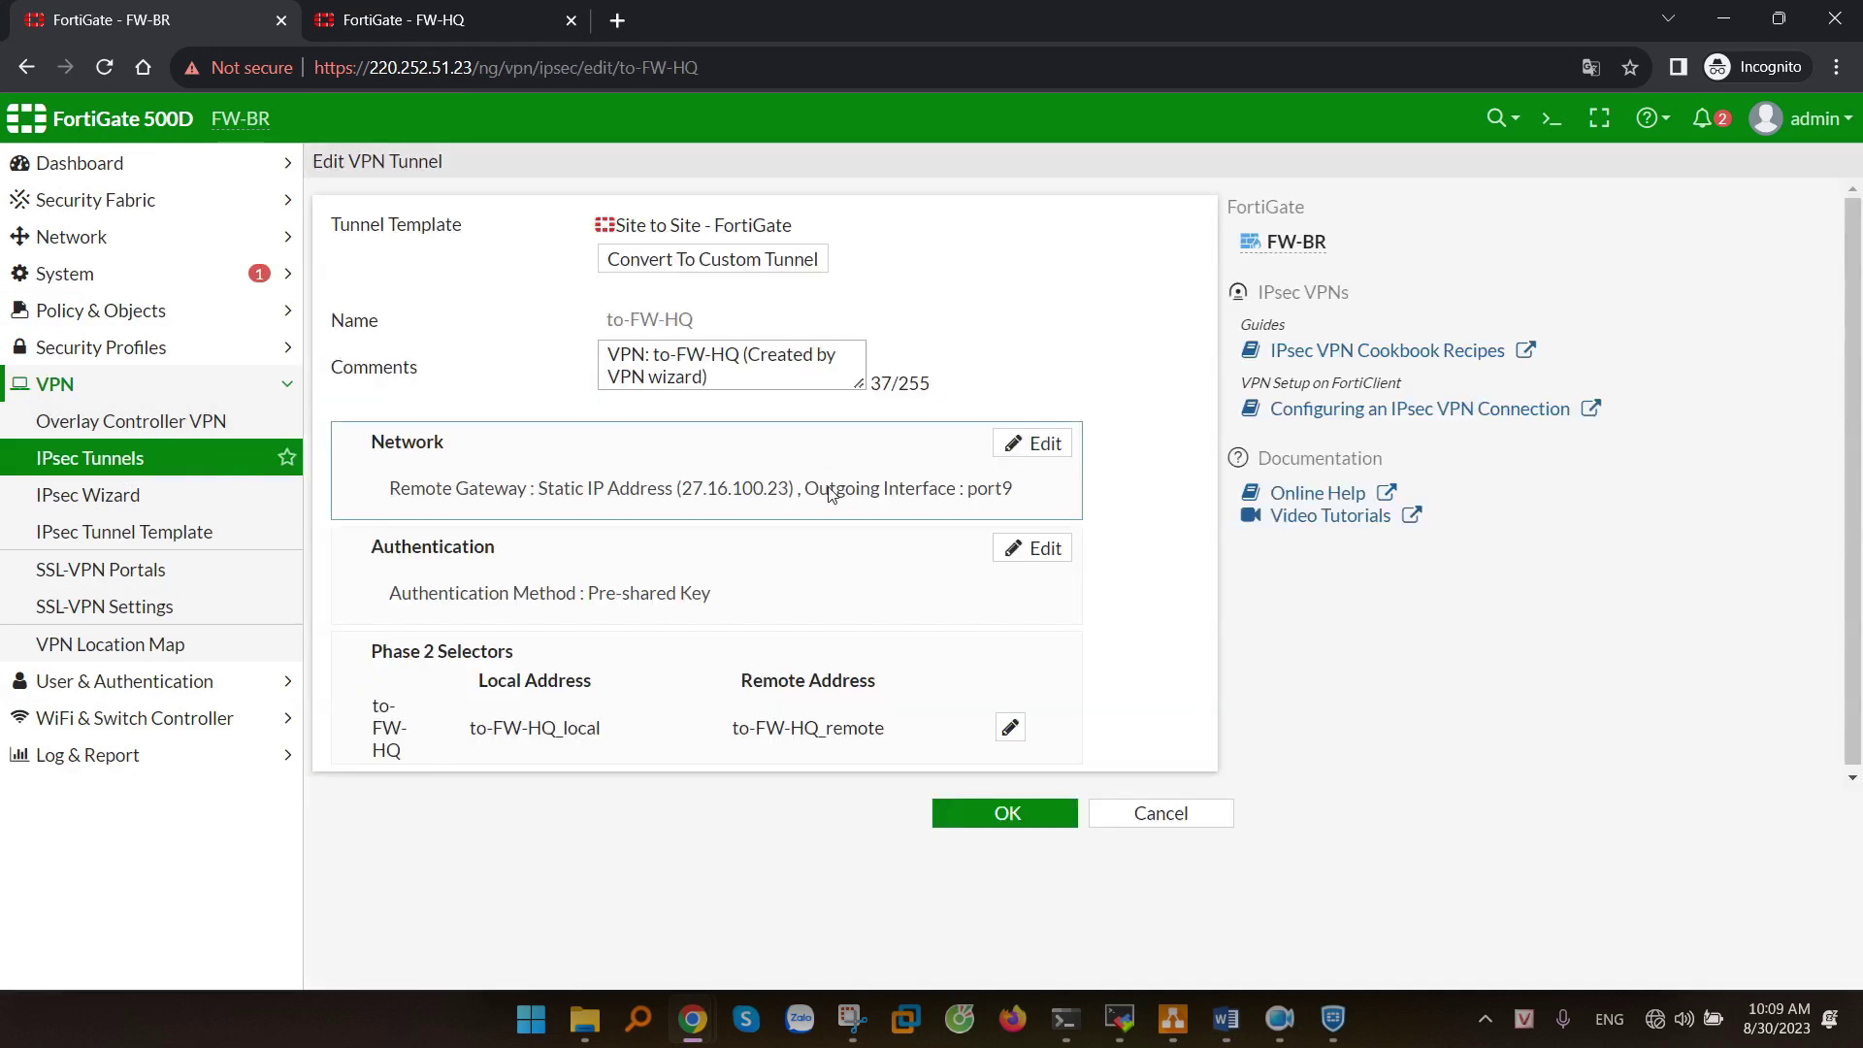
double_click(679, 747)
left_click(680, 858)
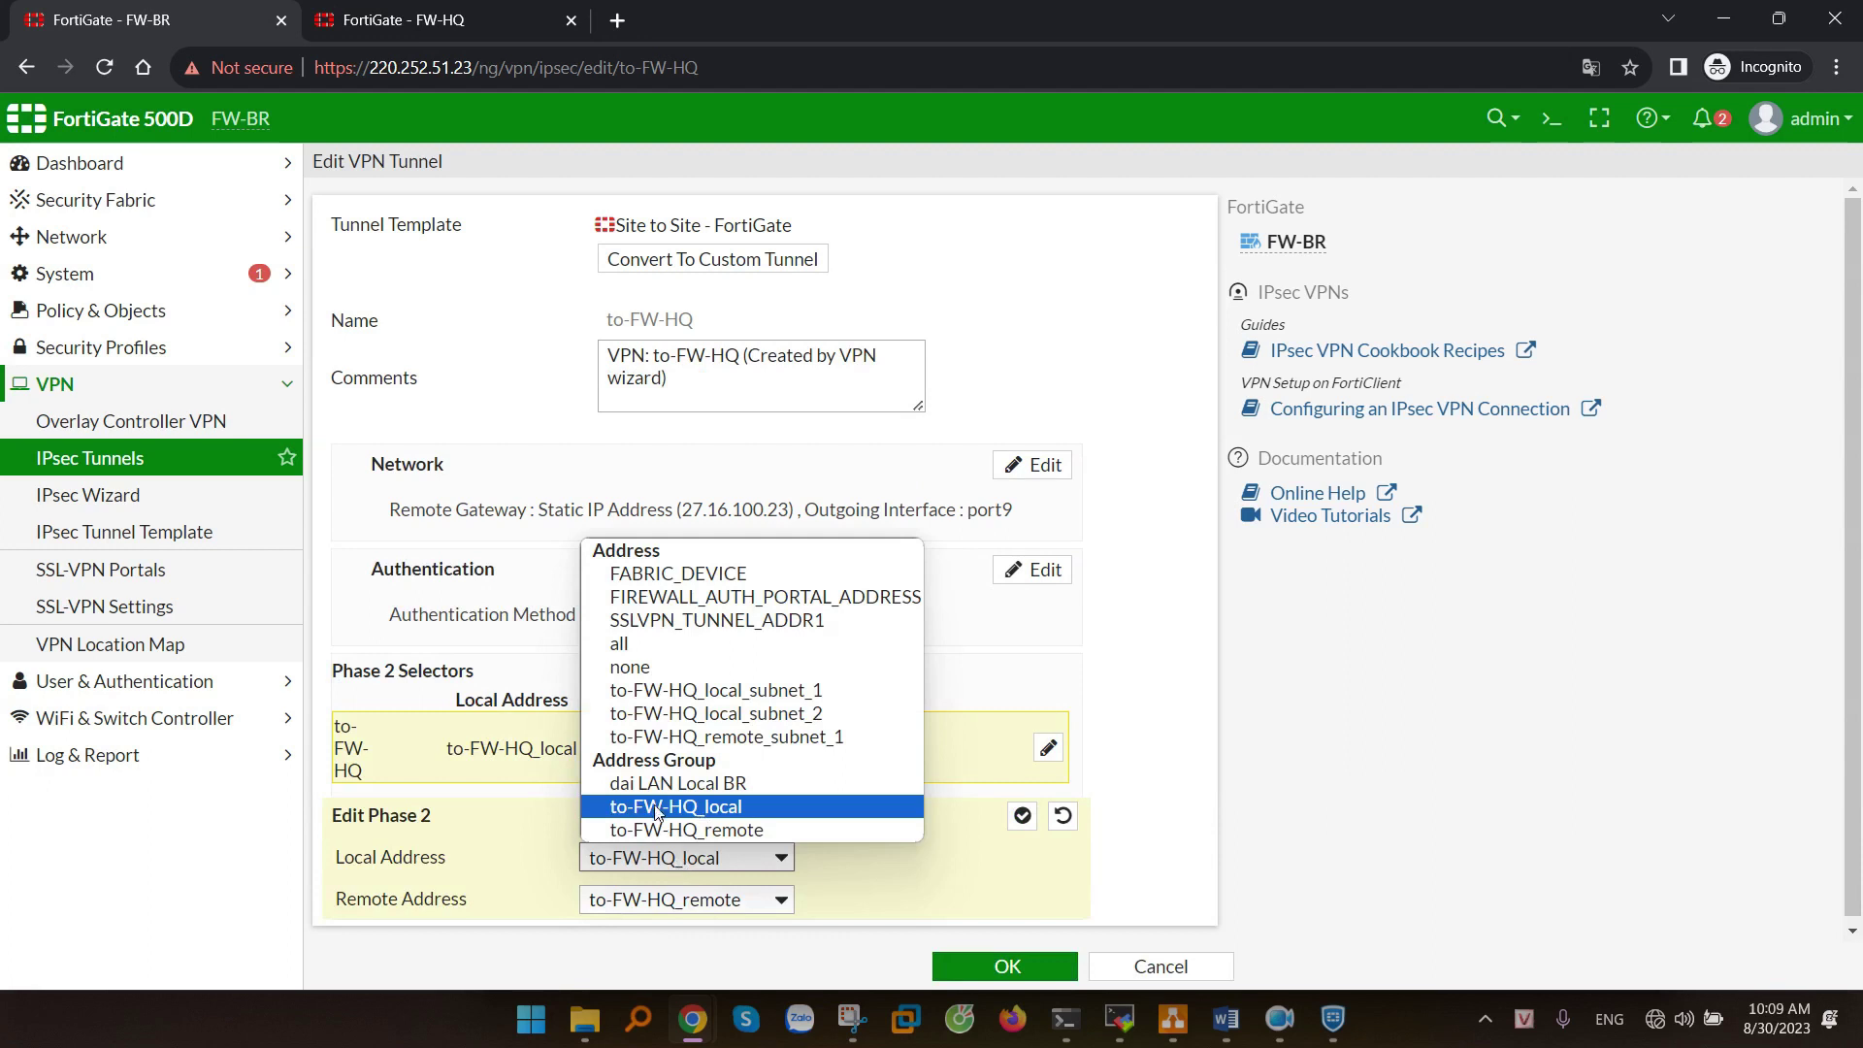
left_click(676, 786)
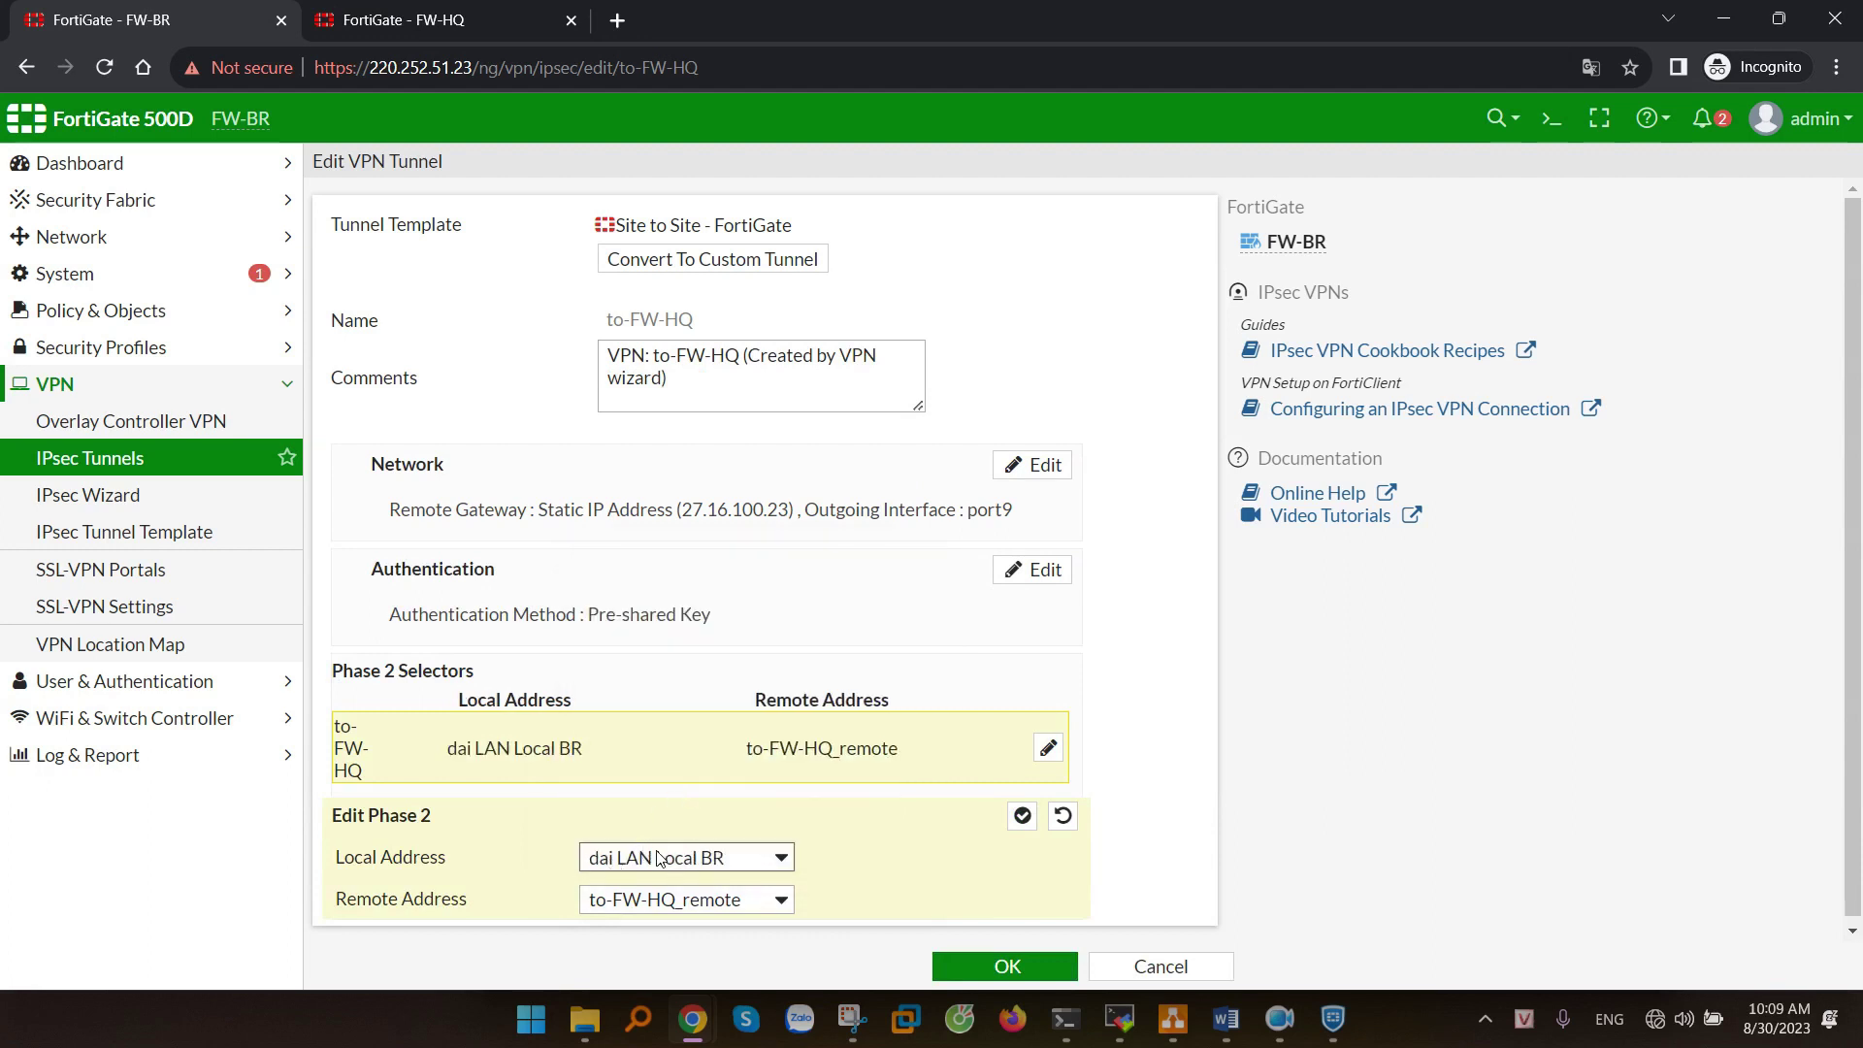
left_click(658, 859)
left_click(667, 864)
left_click_drag(368, 863, 516, 862)
left_click(1003, 966)
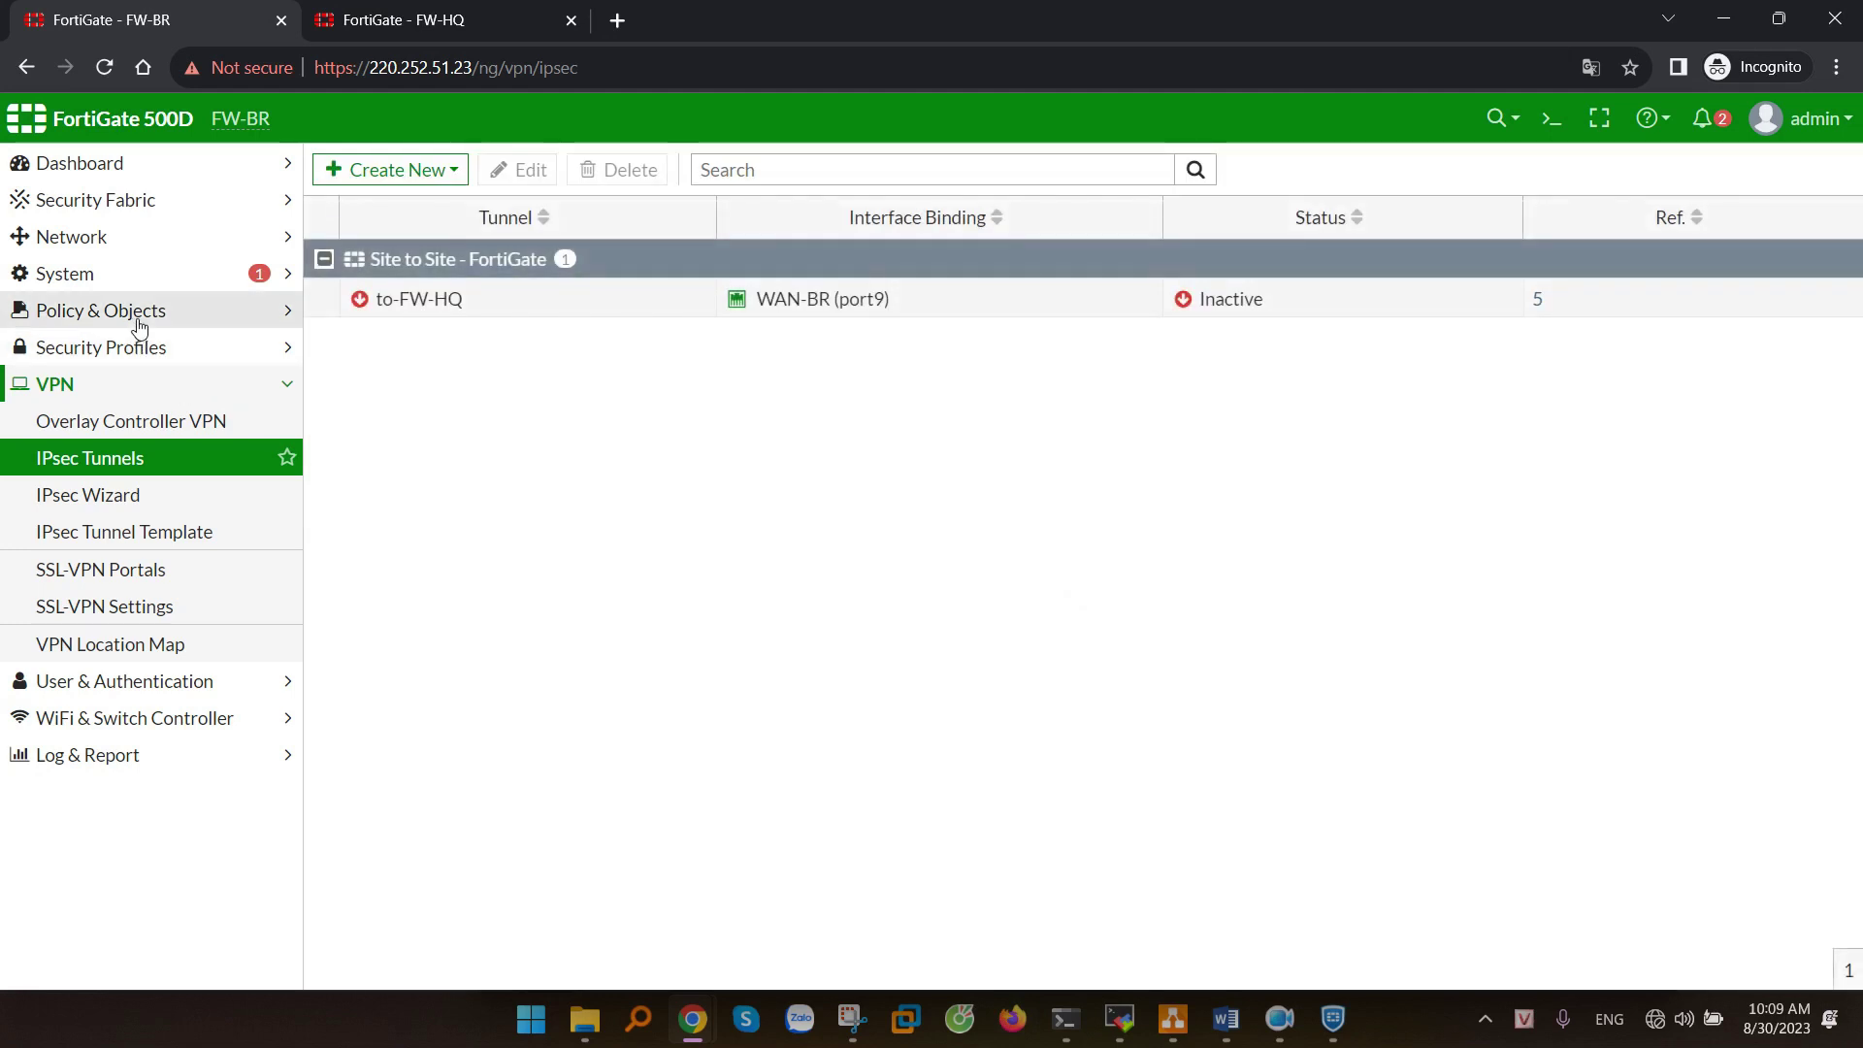
- Replace vpn_to-FW-HQ_local_0's source to-FW-HQ_local with dai LAN Local BR and save
left_click(139, 326)
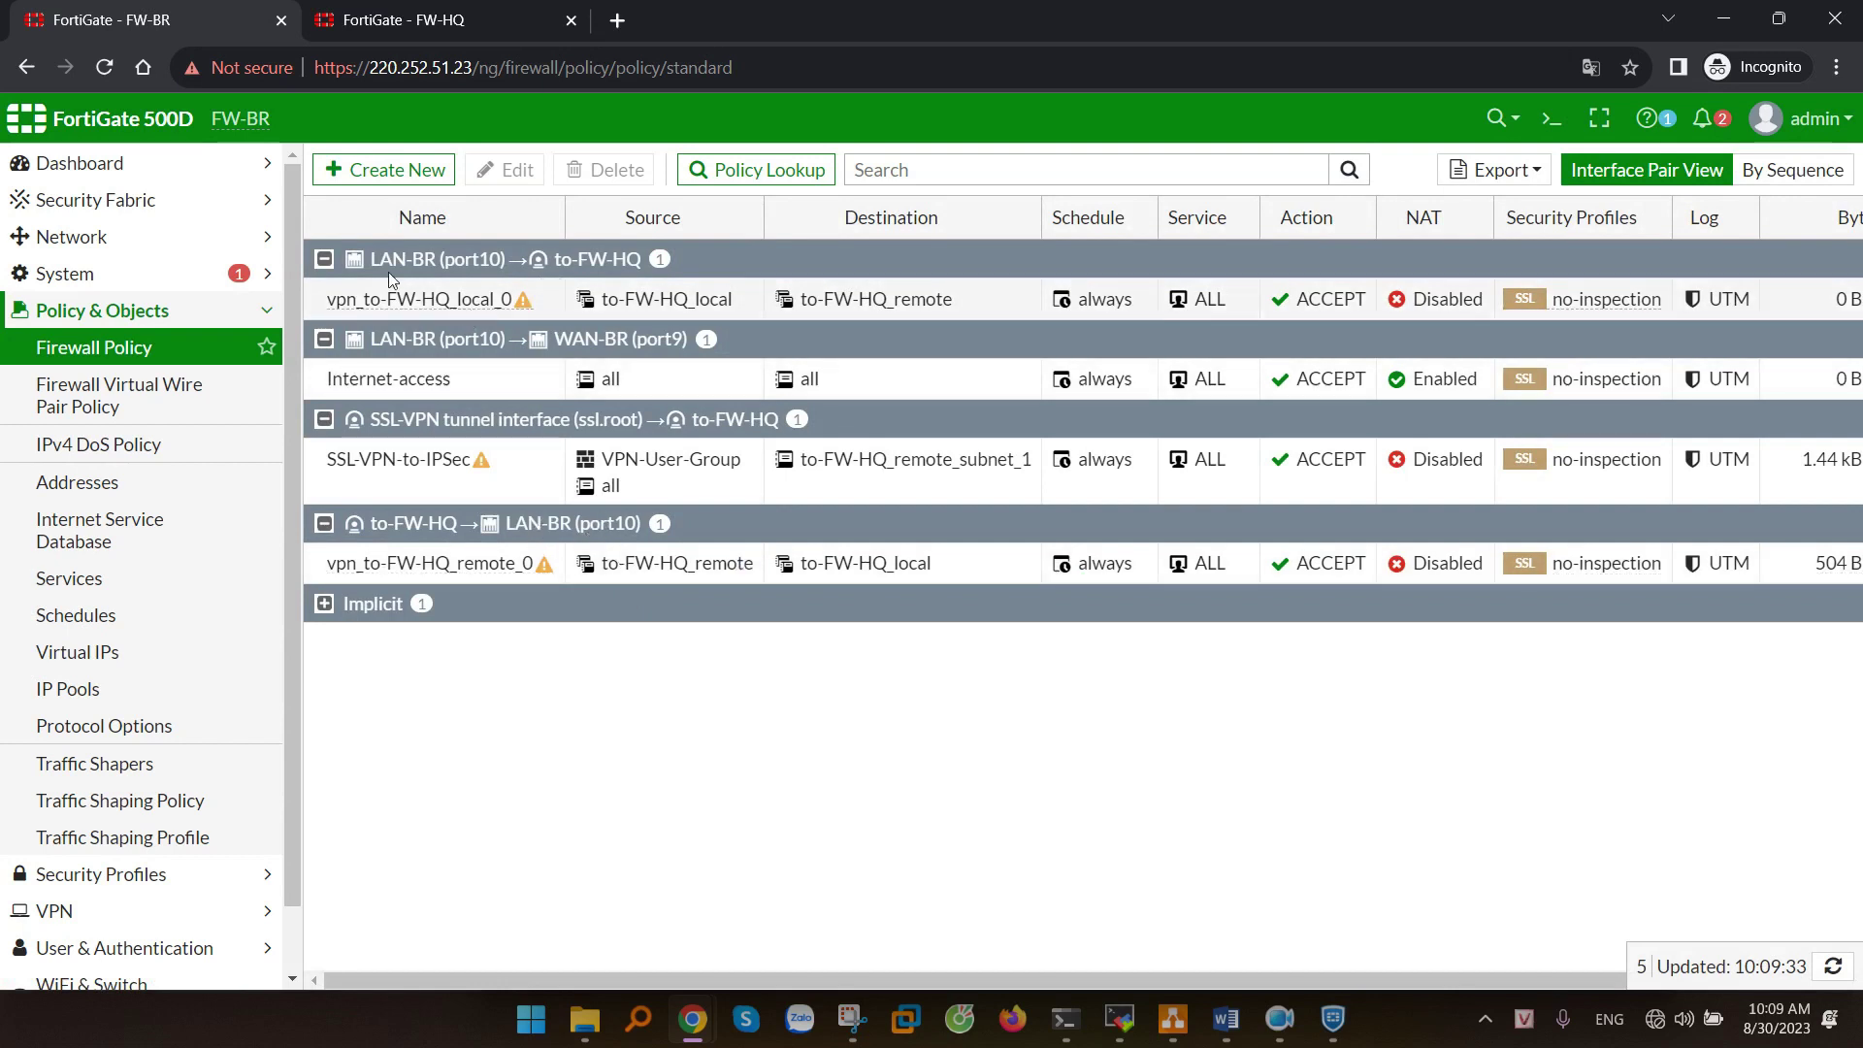
mouse_move(377, 304)
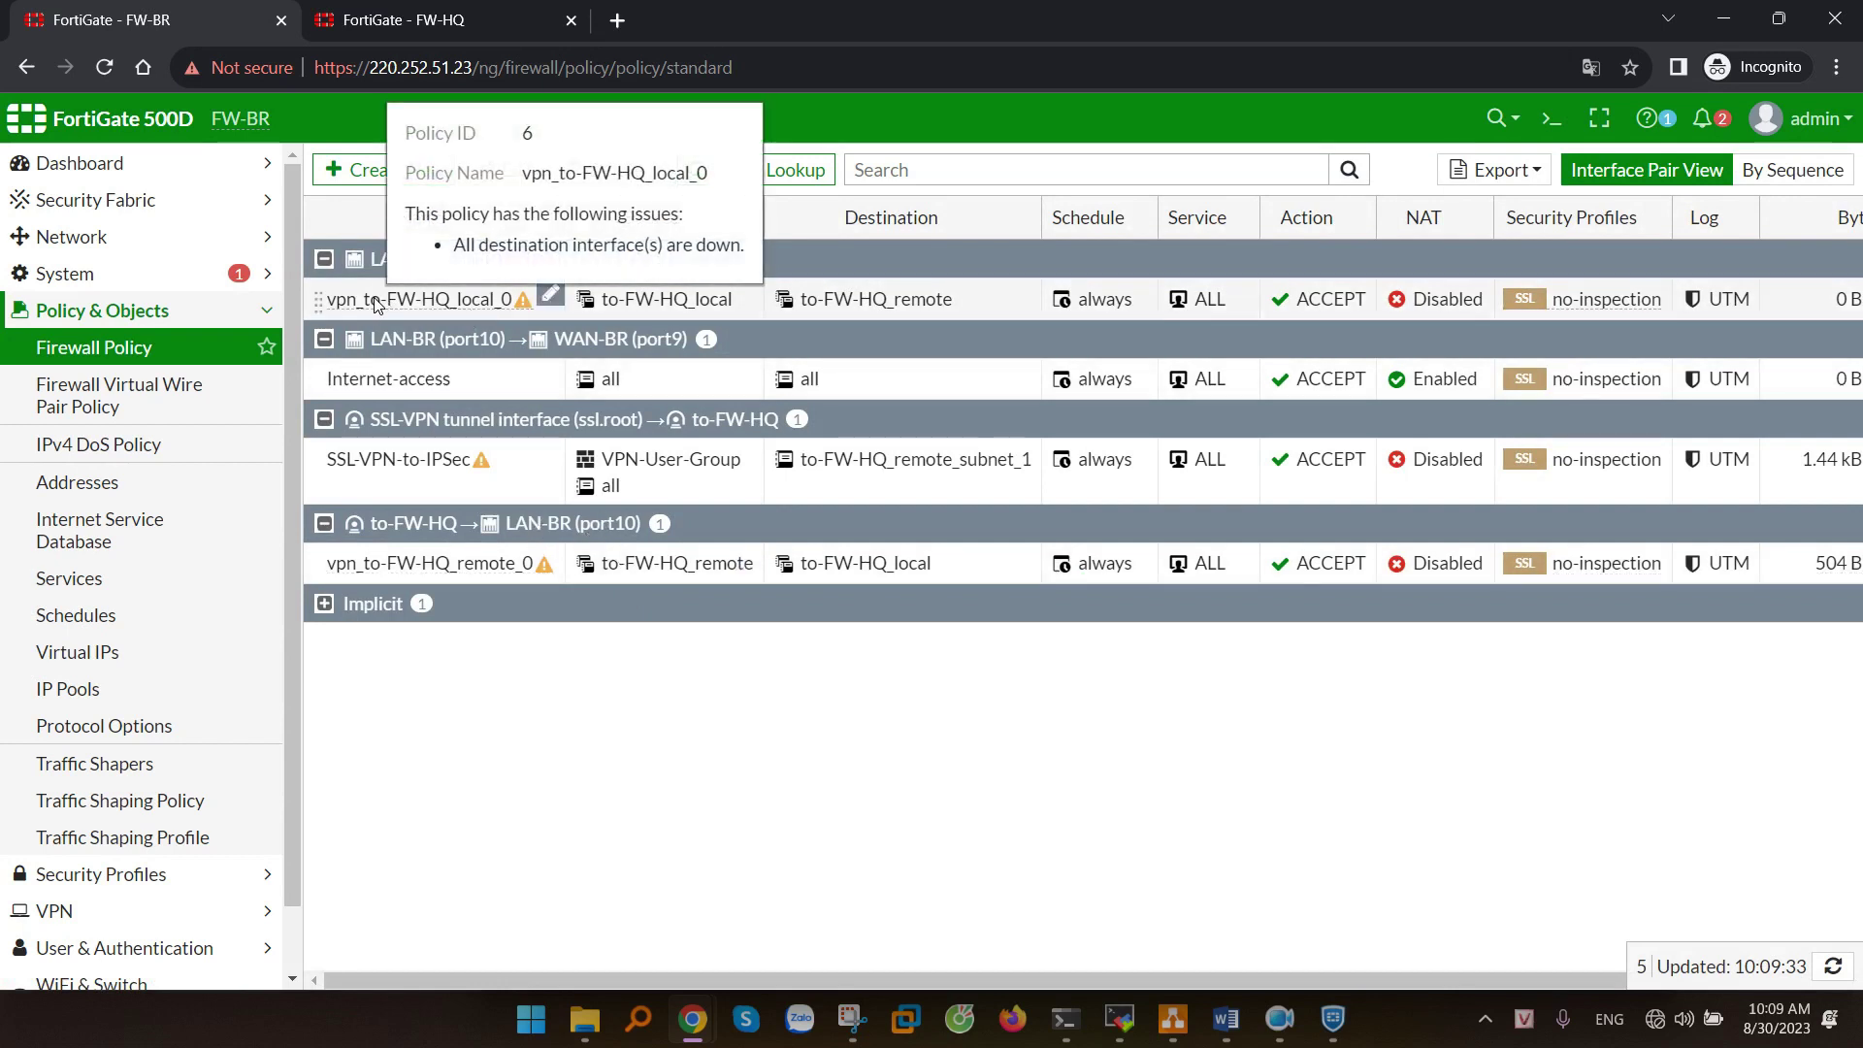
left_click(381, 301)
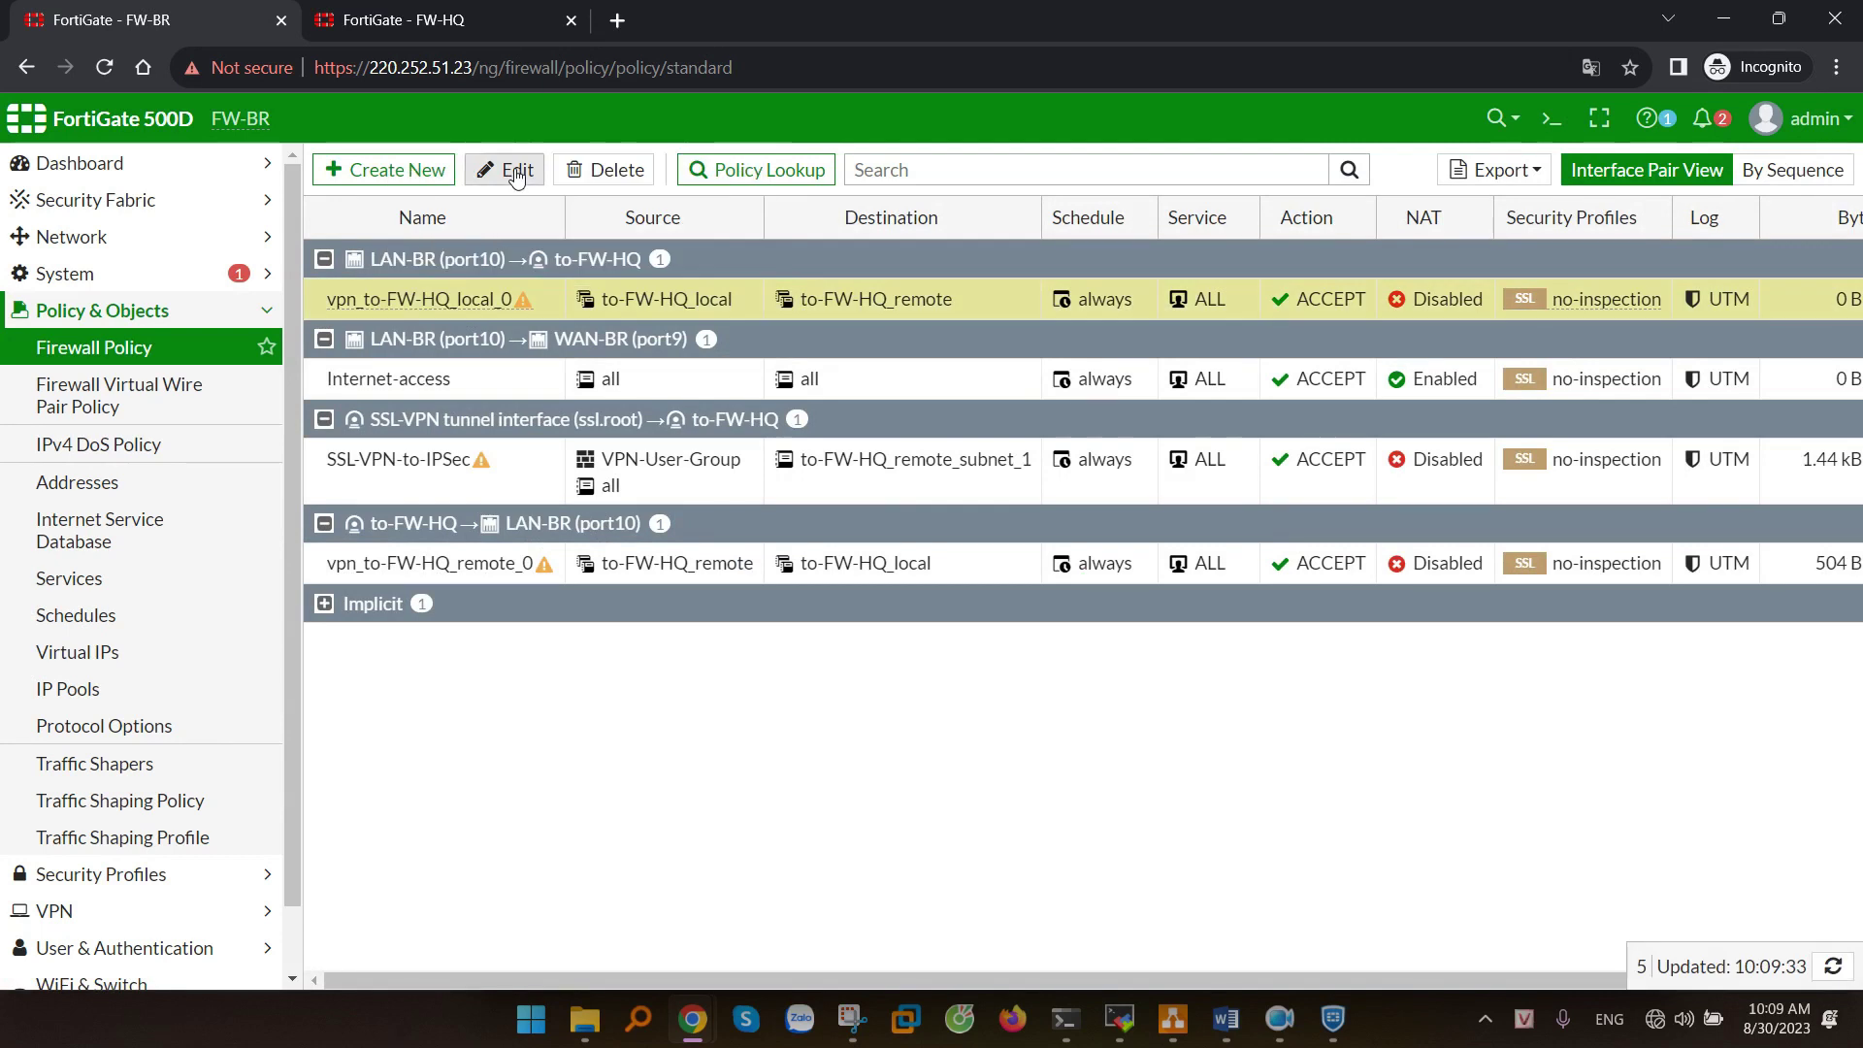
left_click(506, 171)
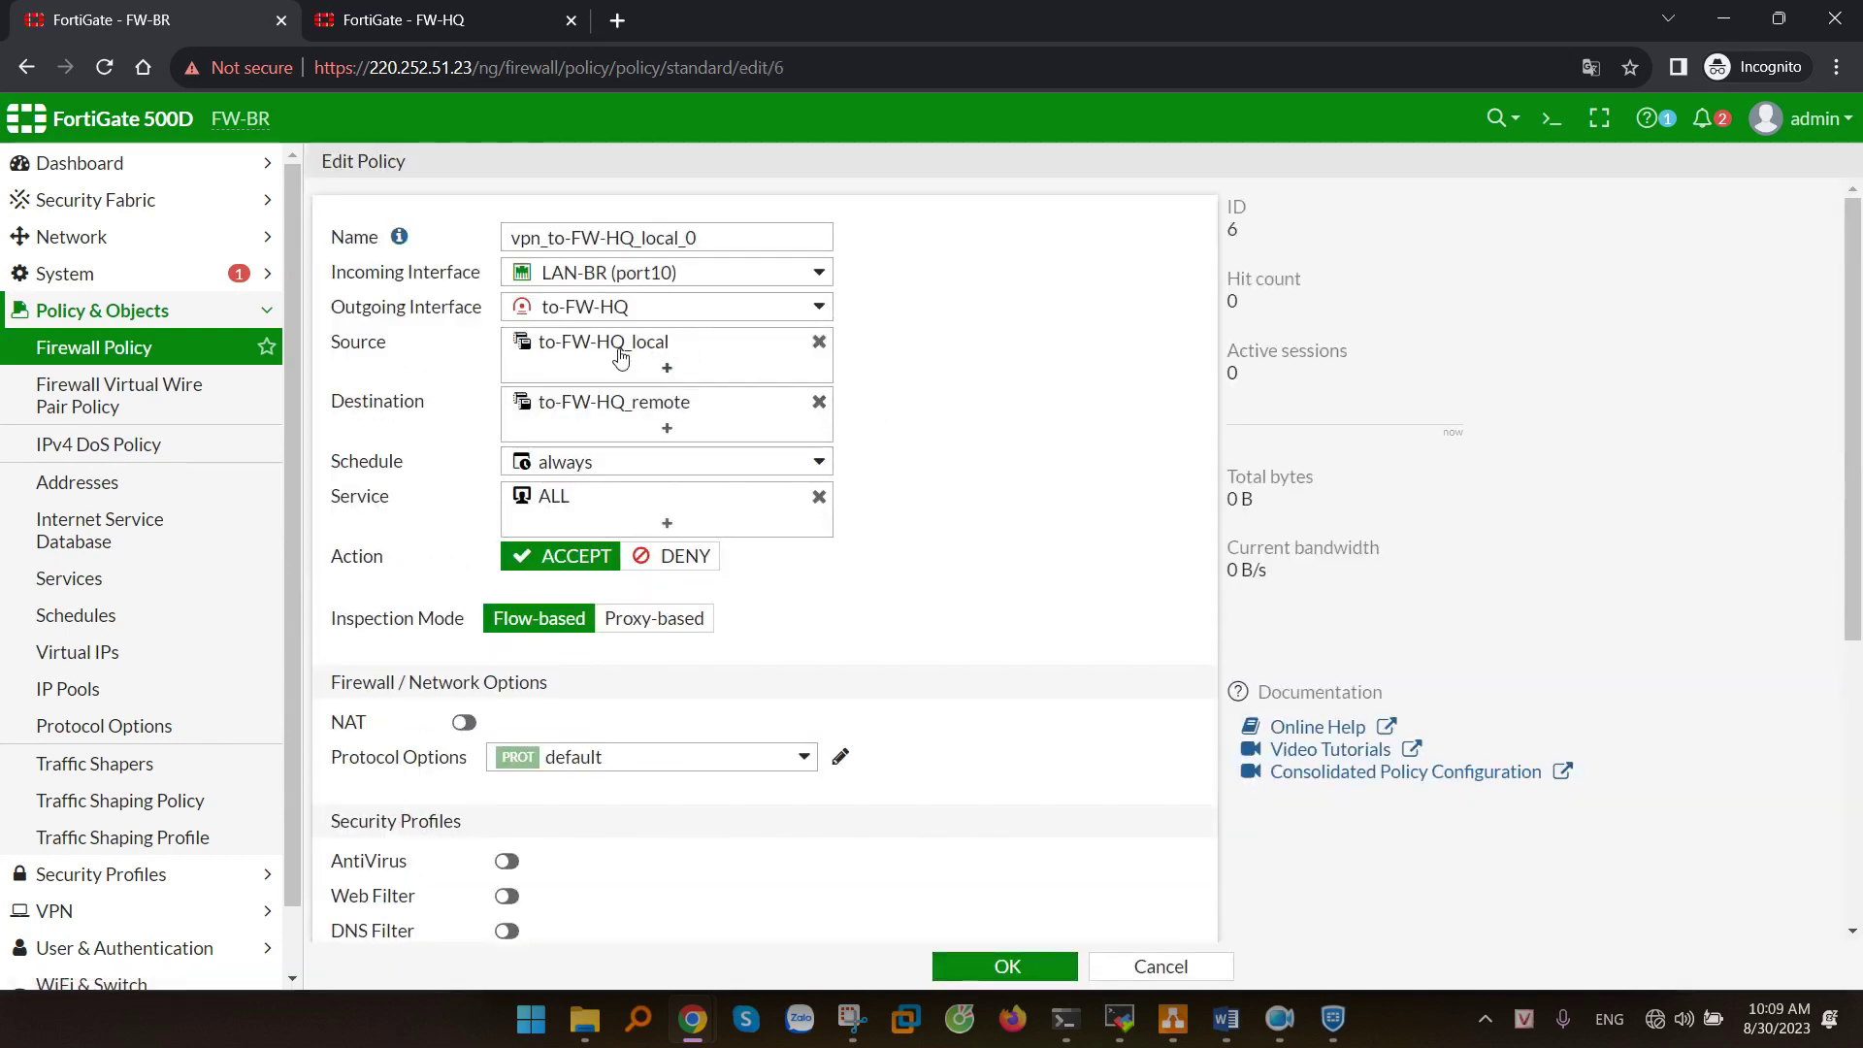
left_click(819, 342)
left_click(714, 344)
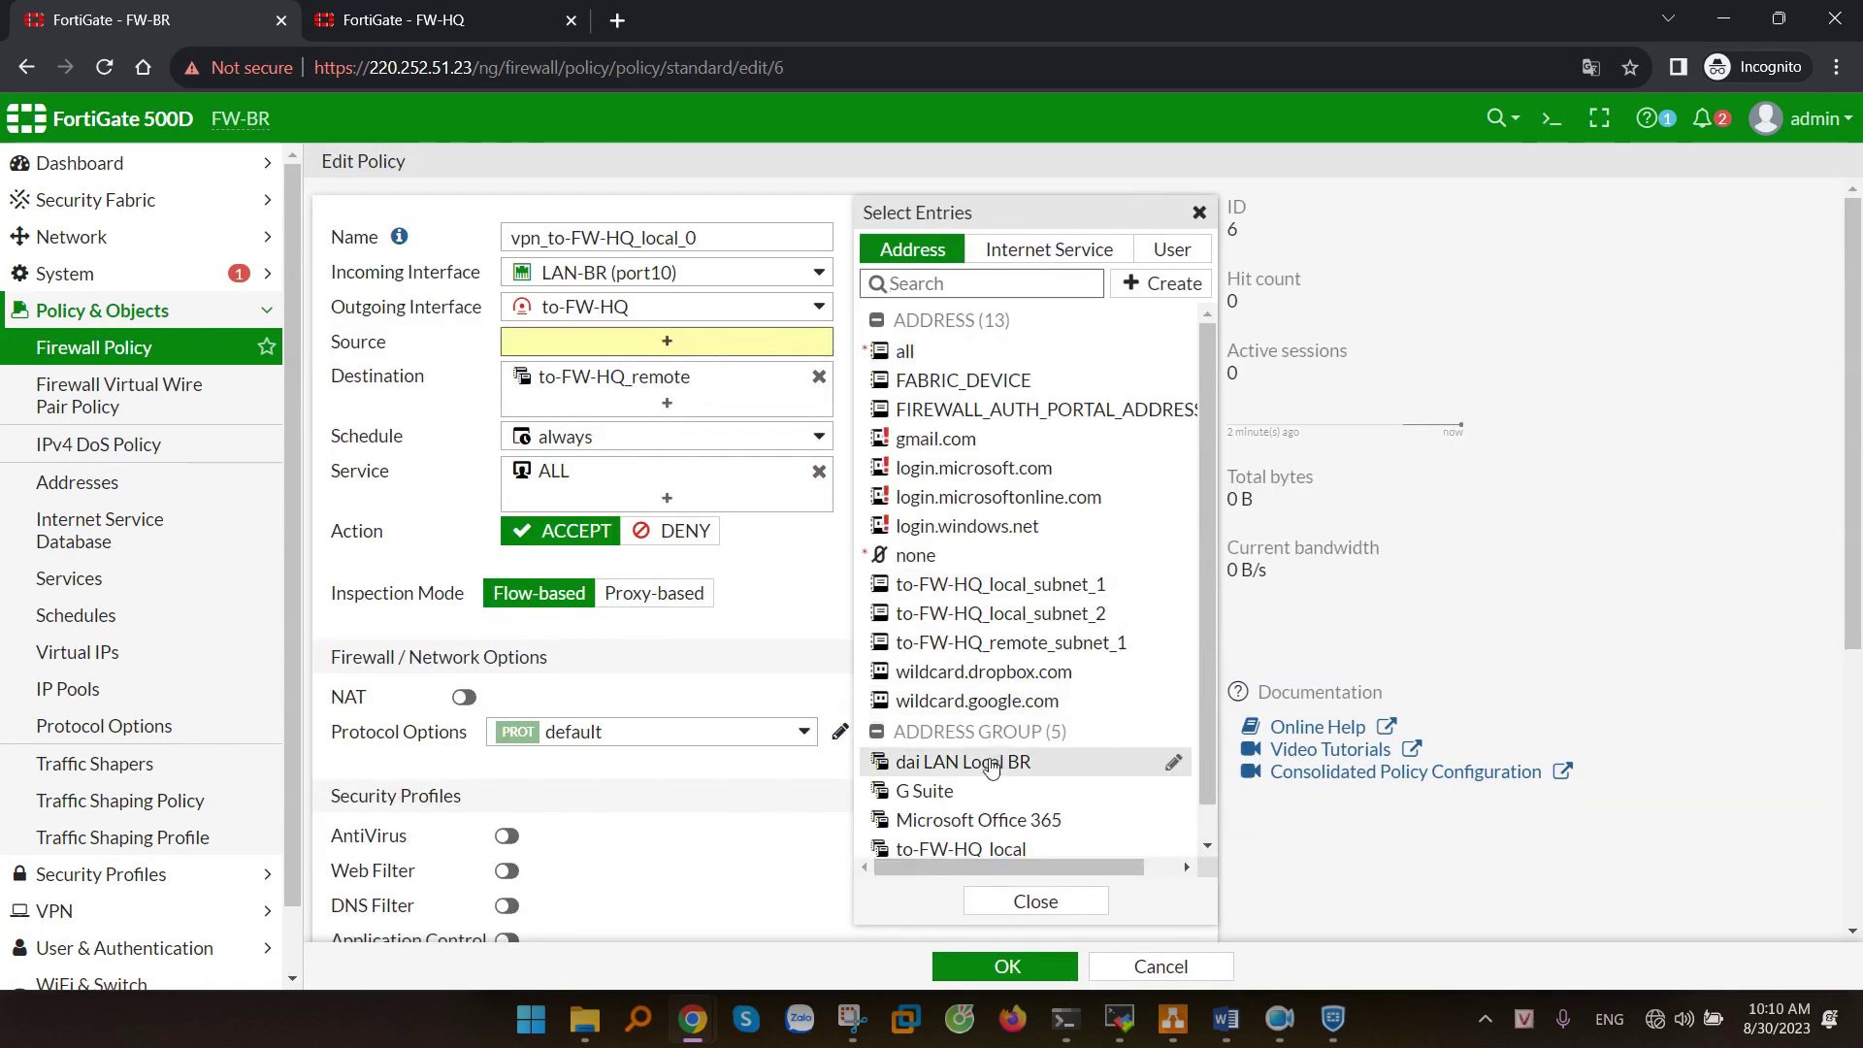
left_click(981, 761)
left_click(1035, 902)
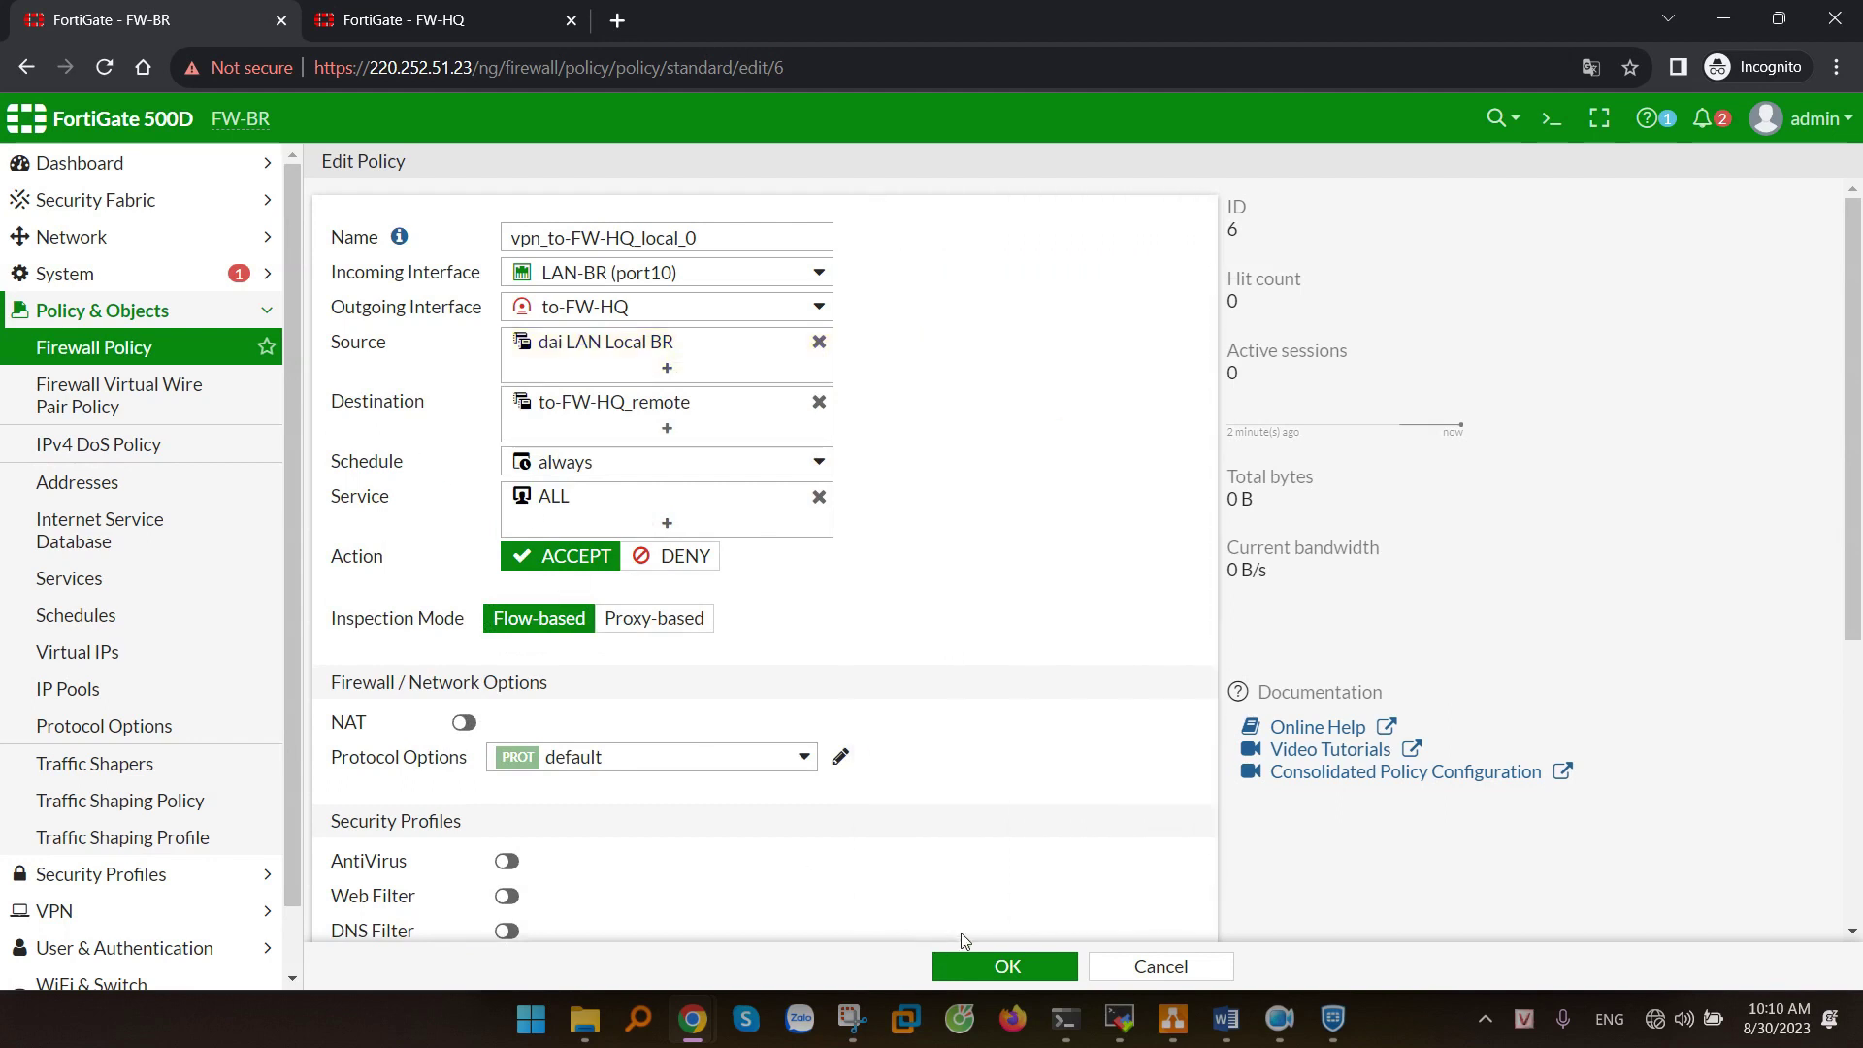
left_click(1008, 966)
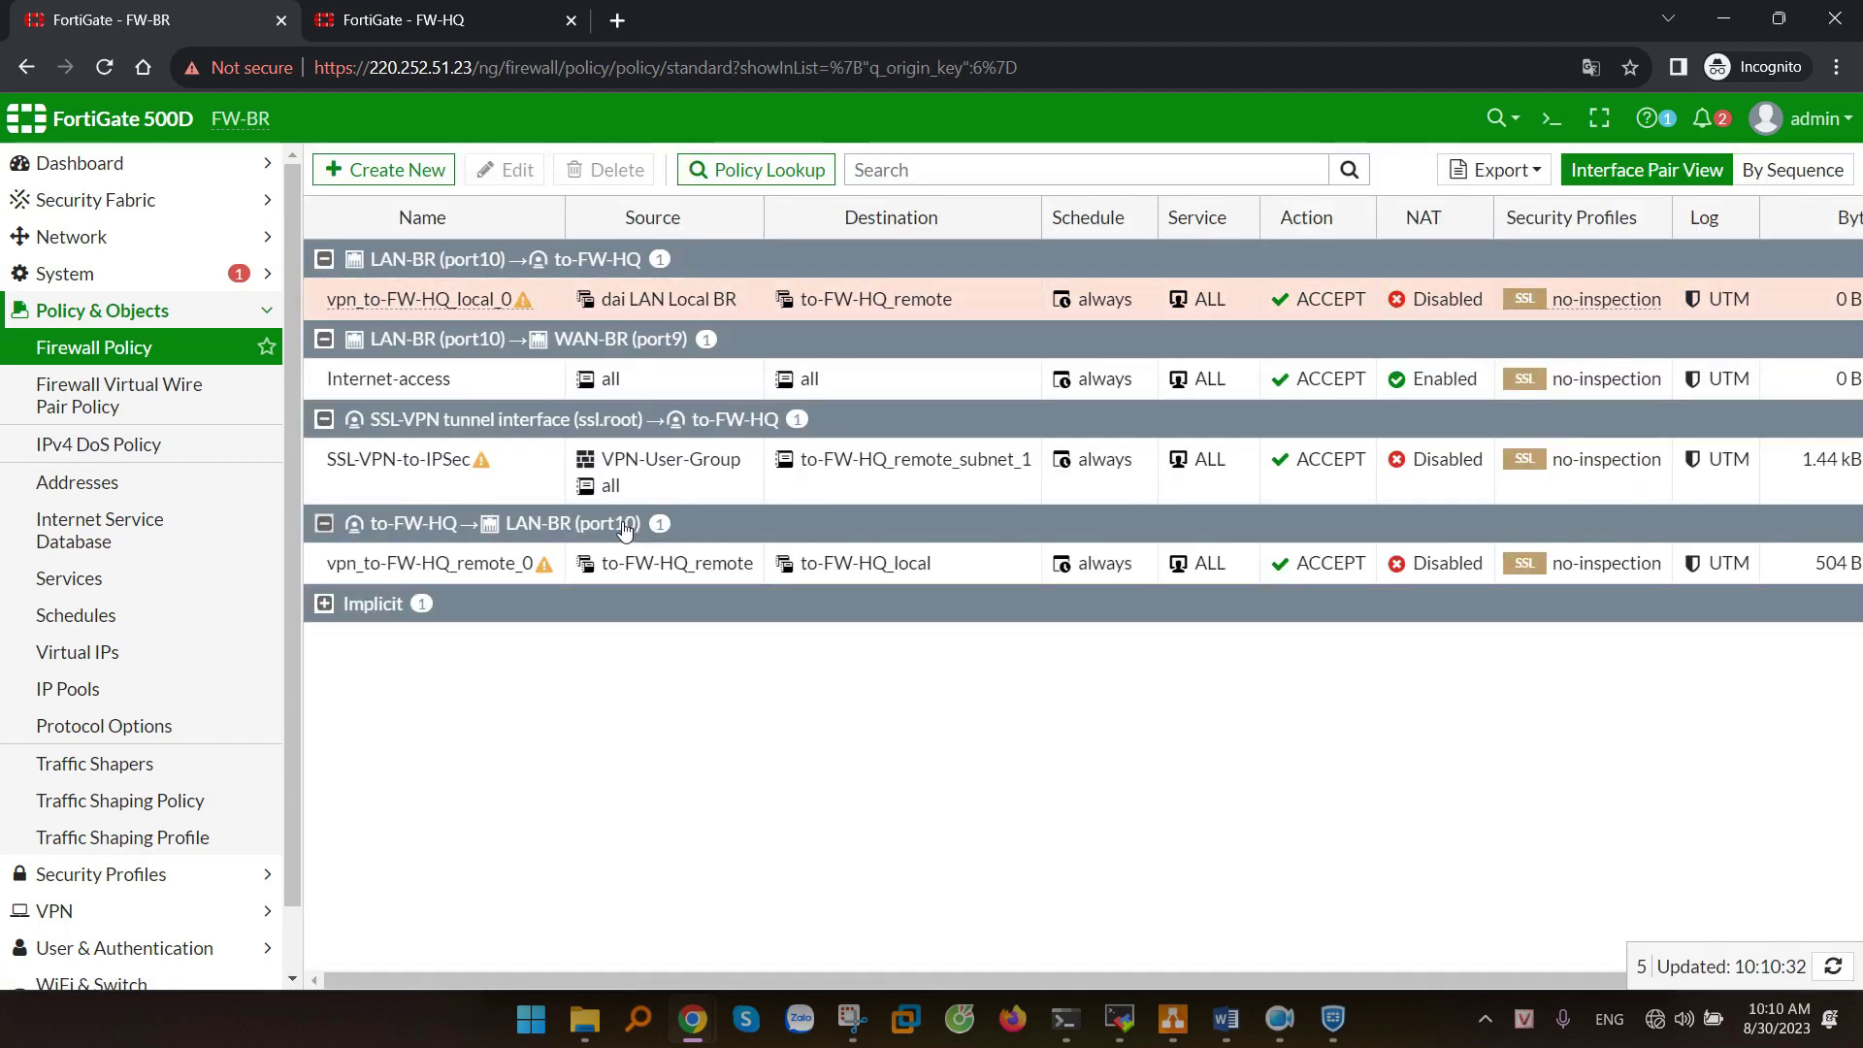
- Replace vpn_to-FW-HQ_remote_0's destination to-FW-HQ_local with dai LAN Local BR and save
left_click(374, 566)
left_click(514, 172)
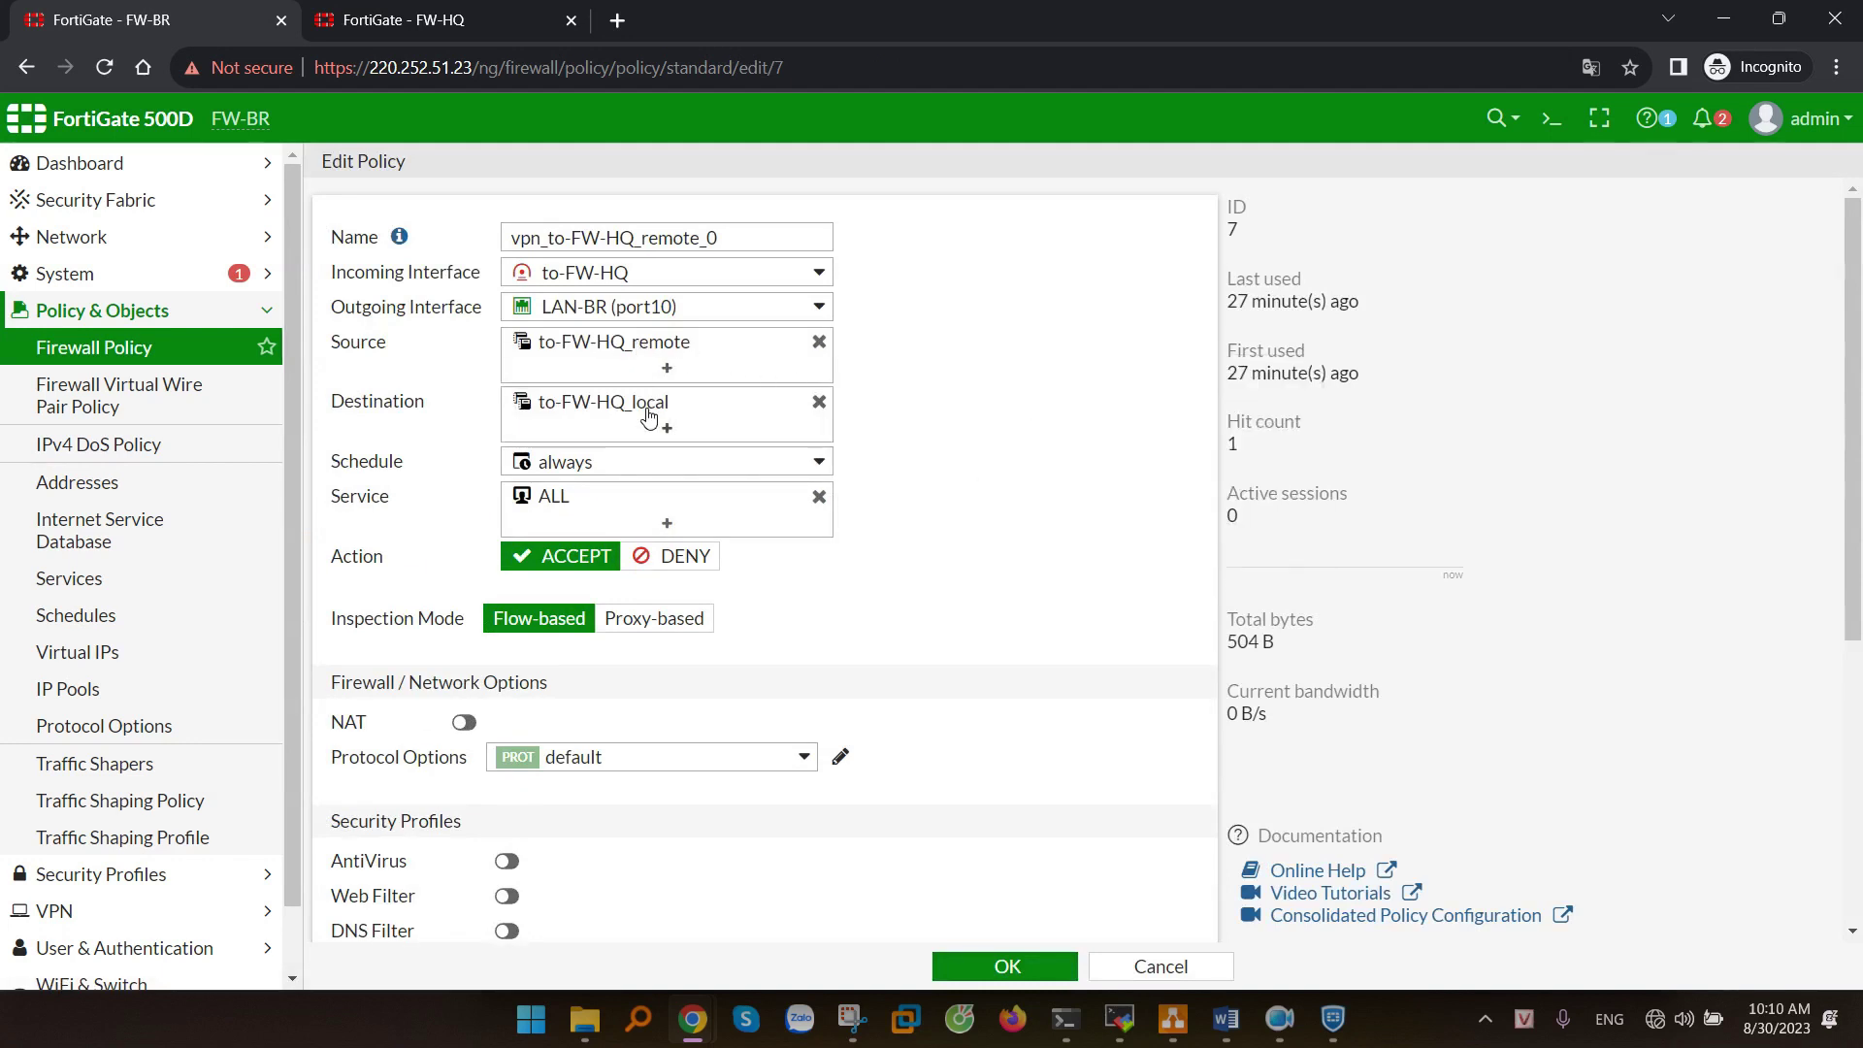
mouse_move(649, 415)
left_click(819, 401)
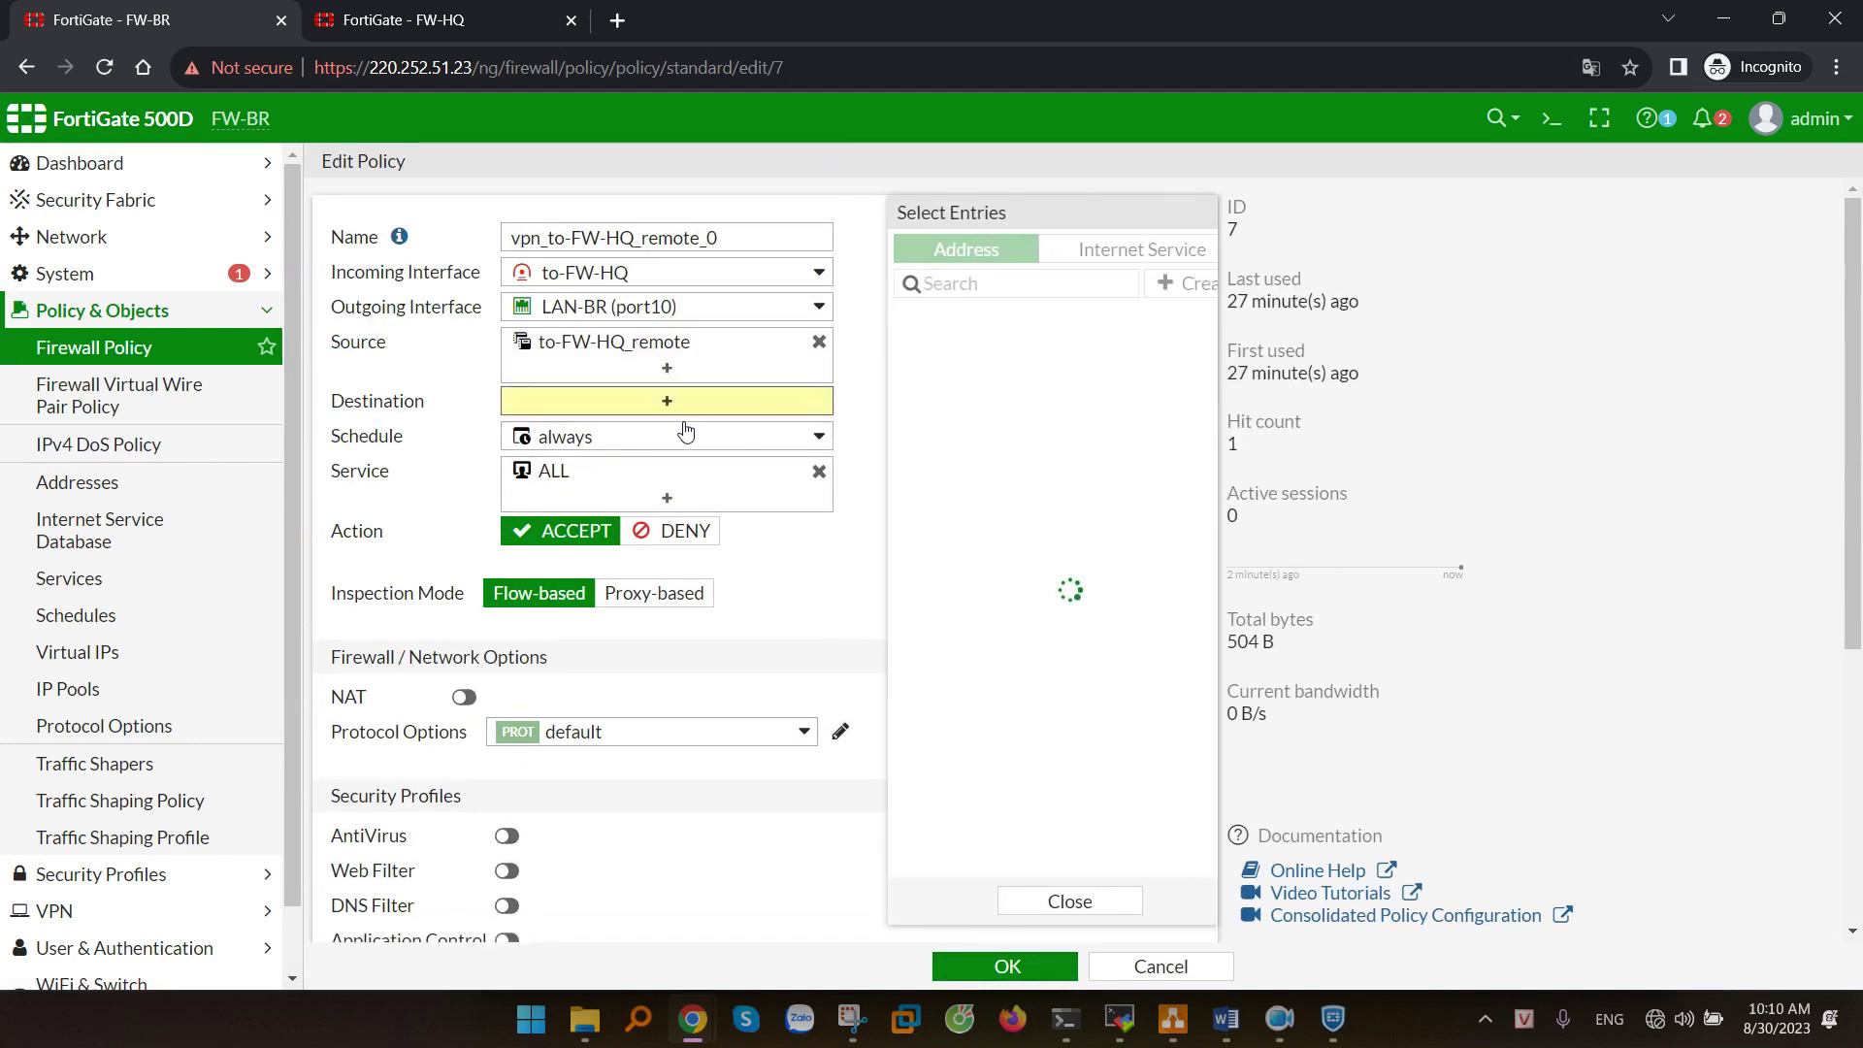
left_click(973, 763)
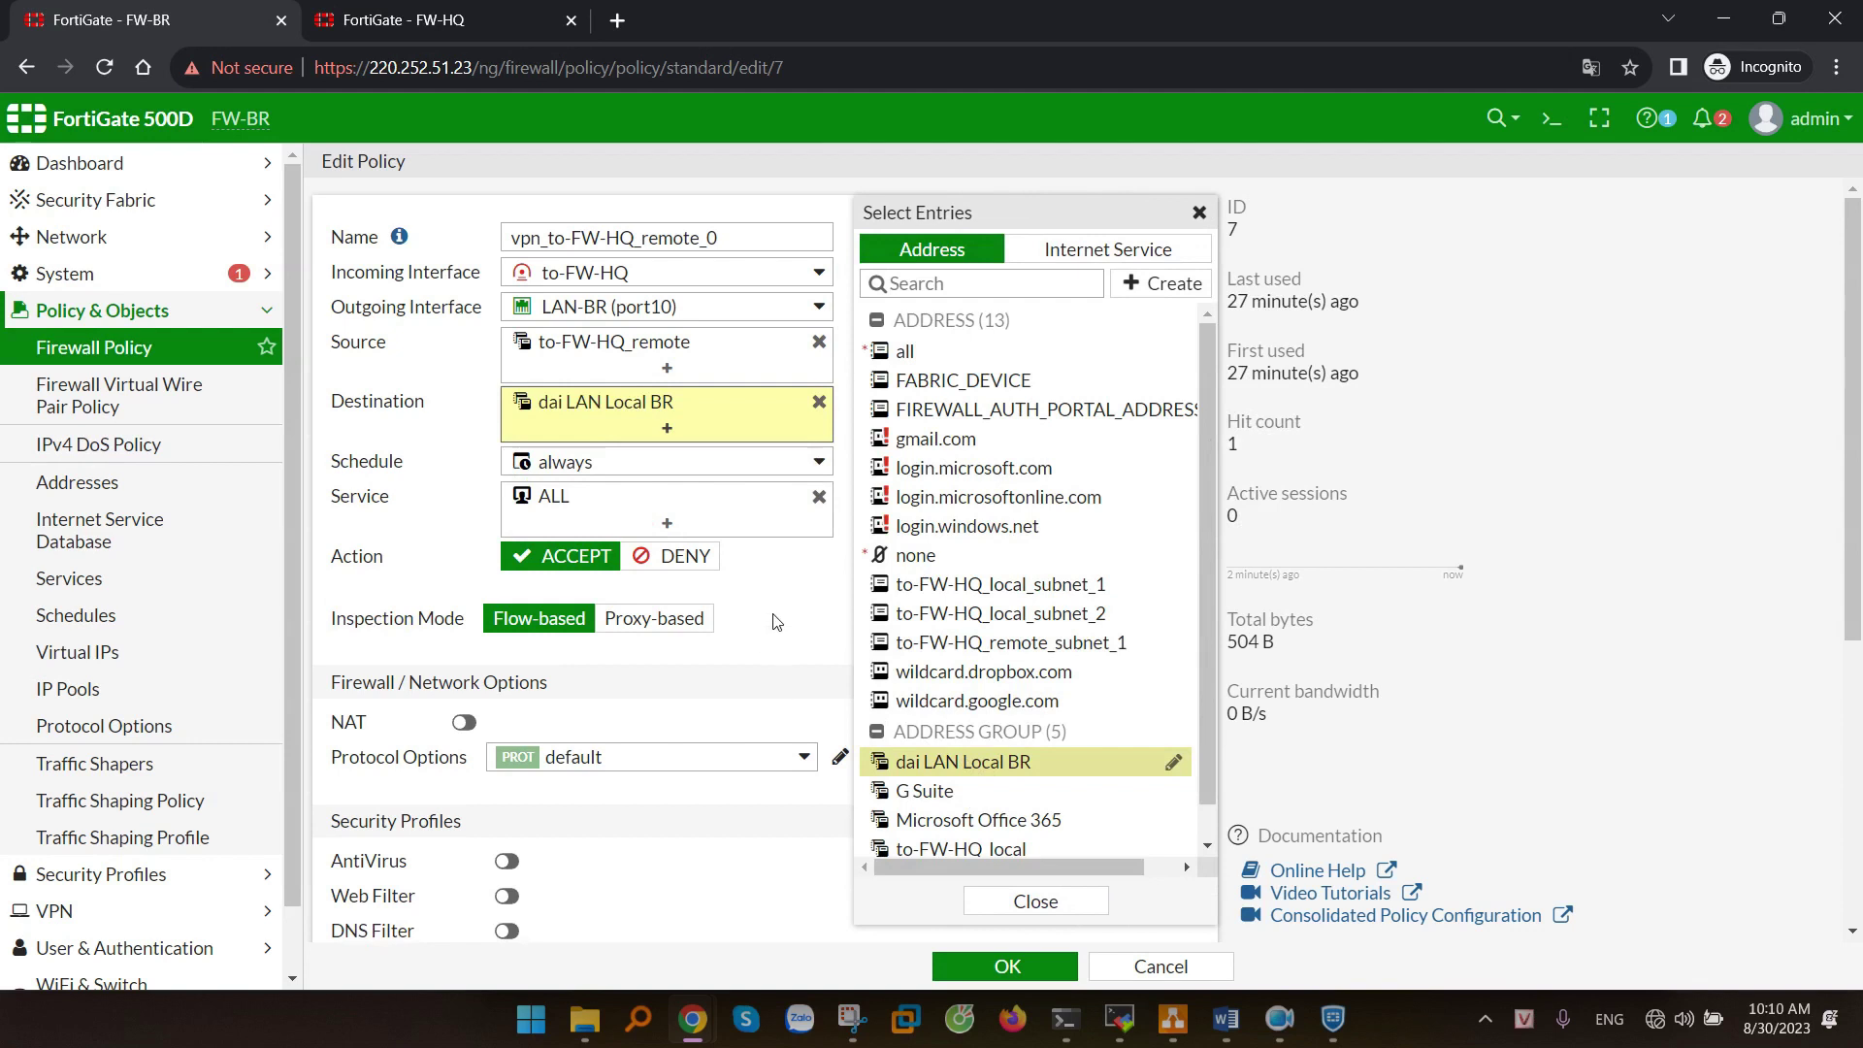
left_click(1014, 964)
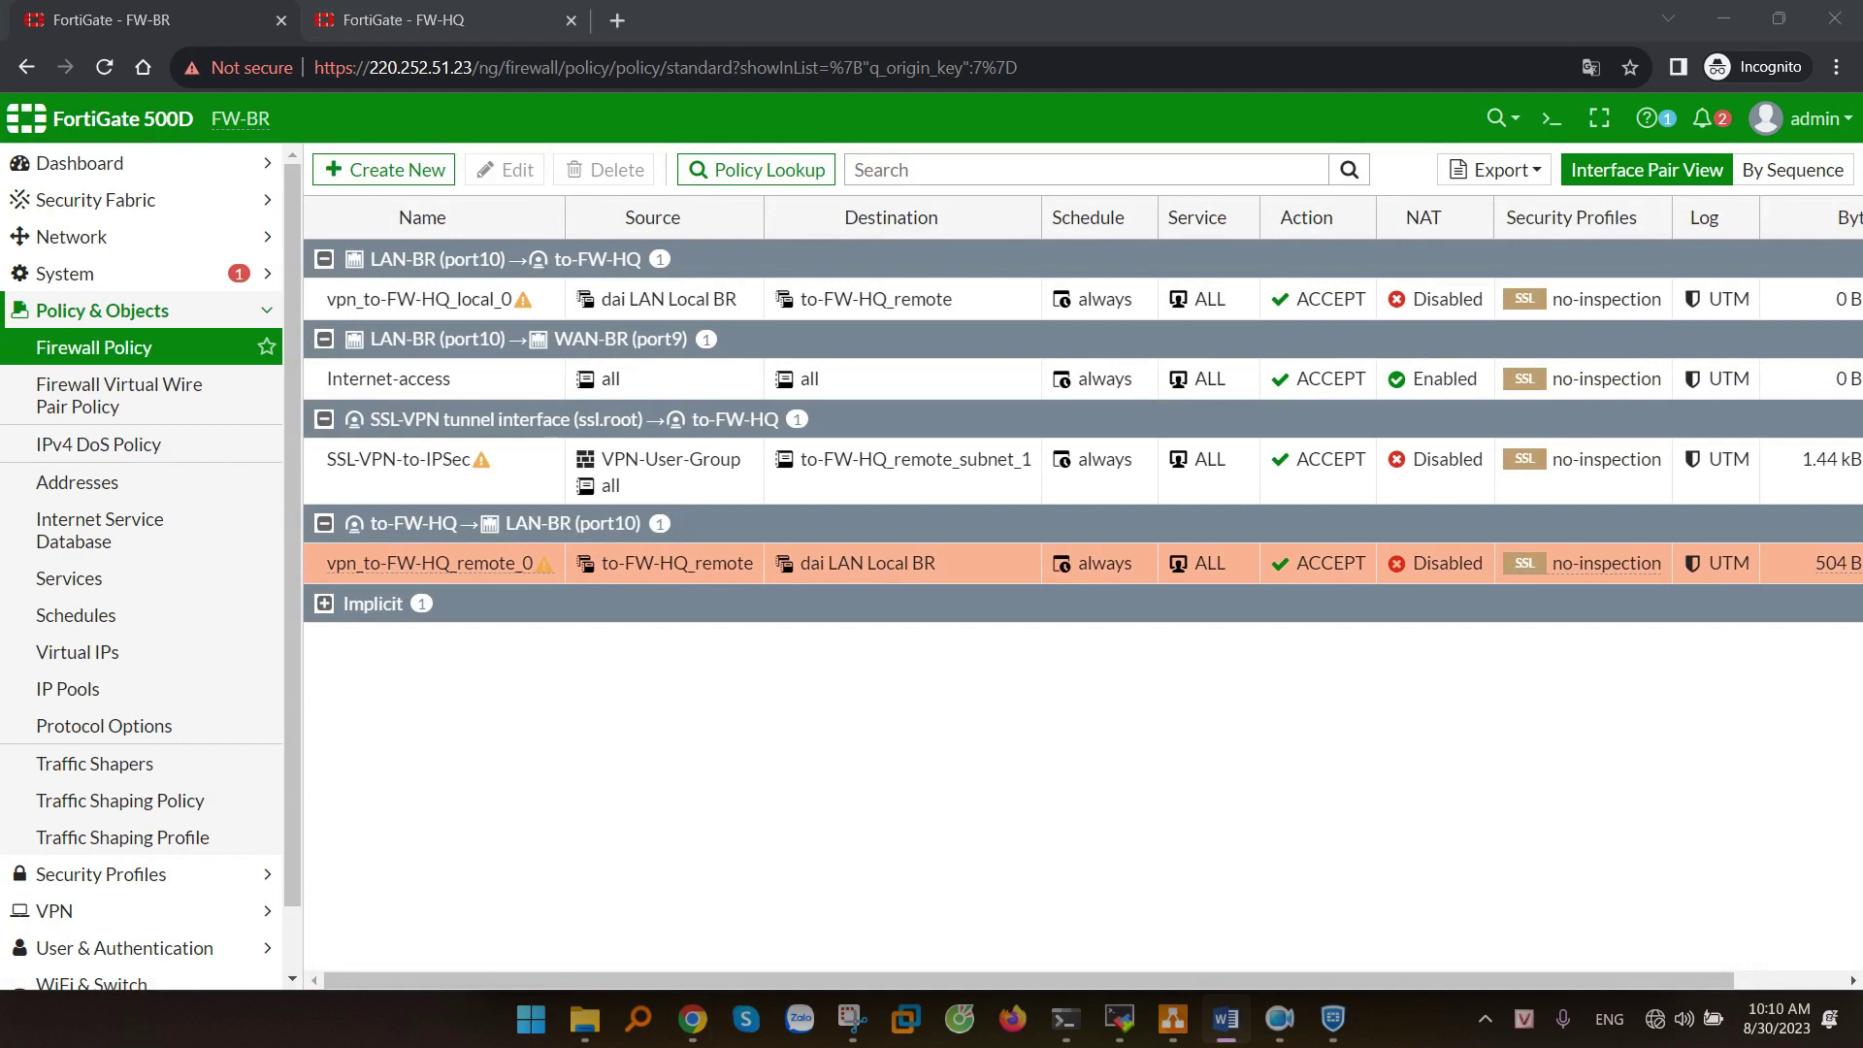
scroll(145, 553, "down", 1)
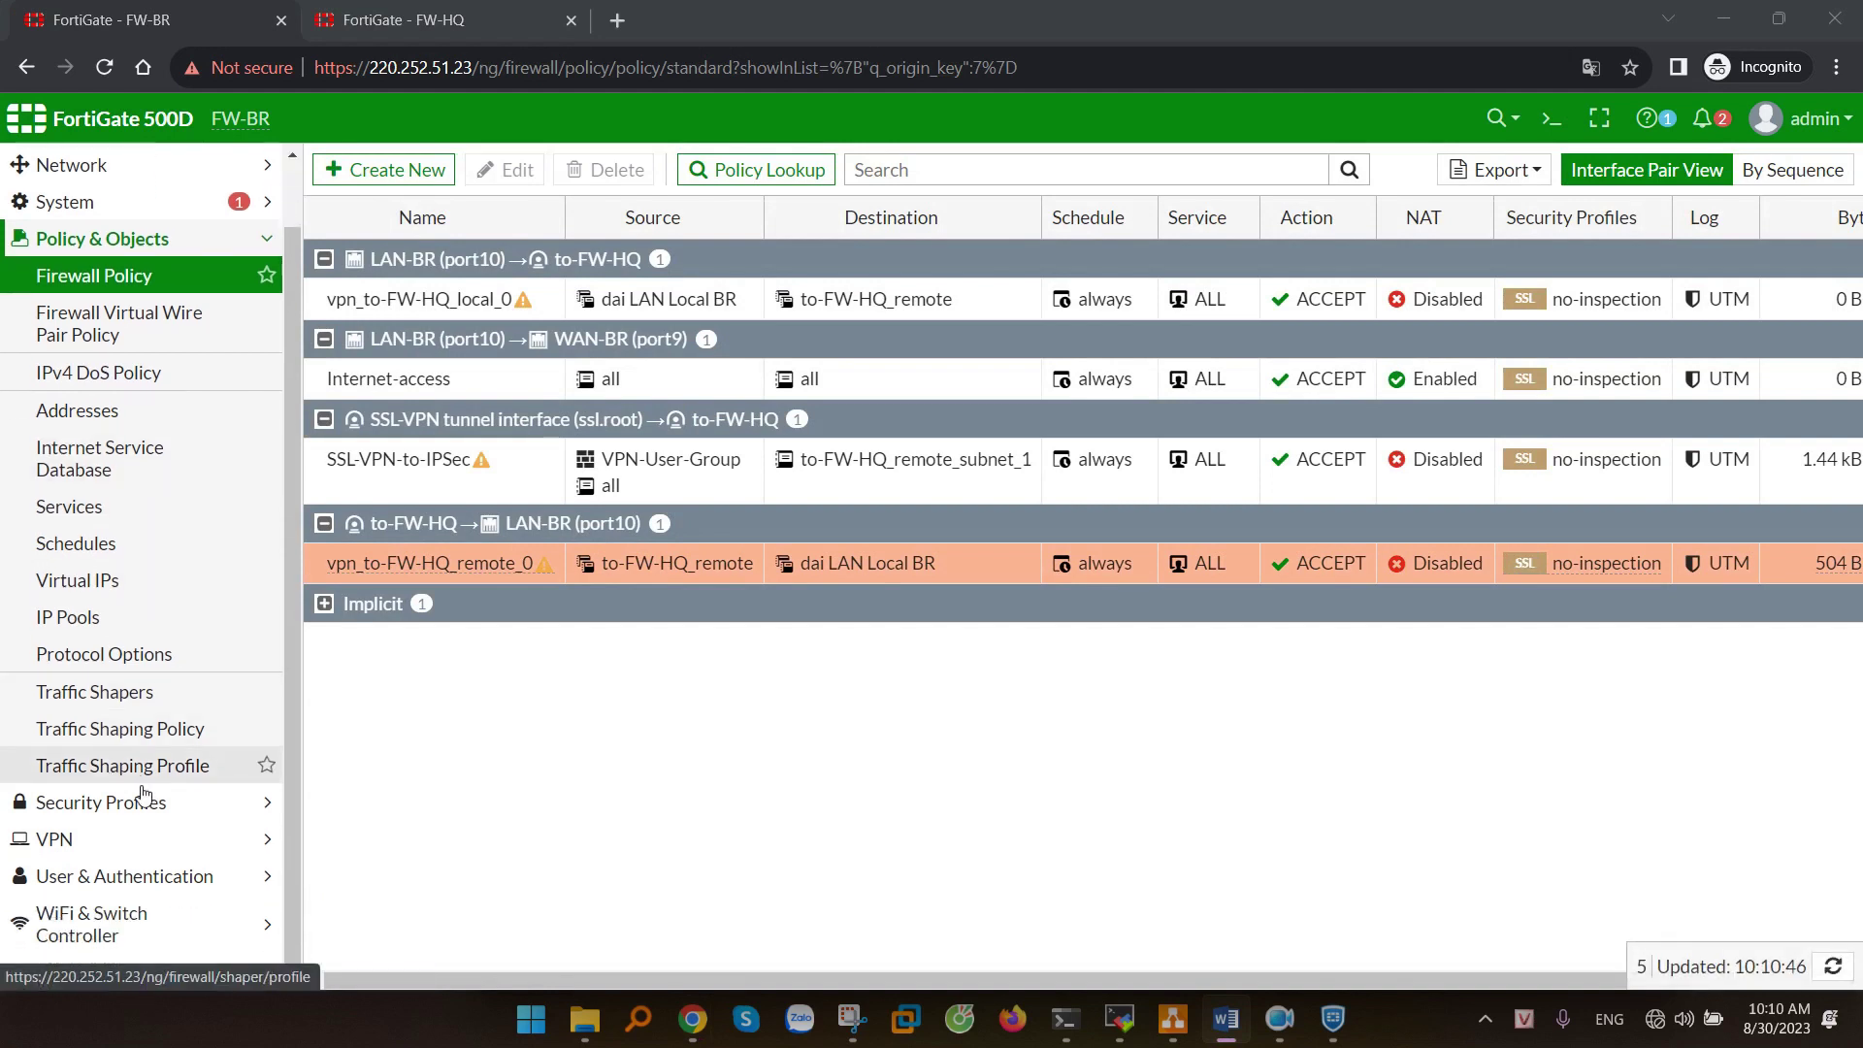
- Review the tunnel-access portal's Routing Address choices and save the portal without changes
left_click(112, 839)
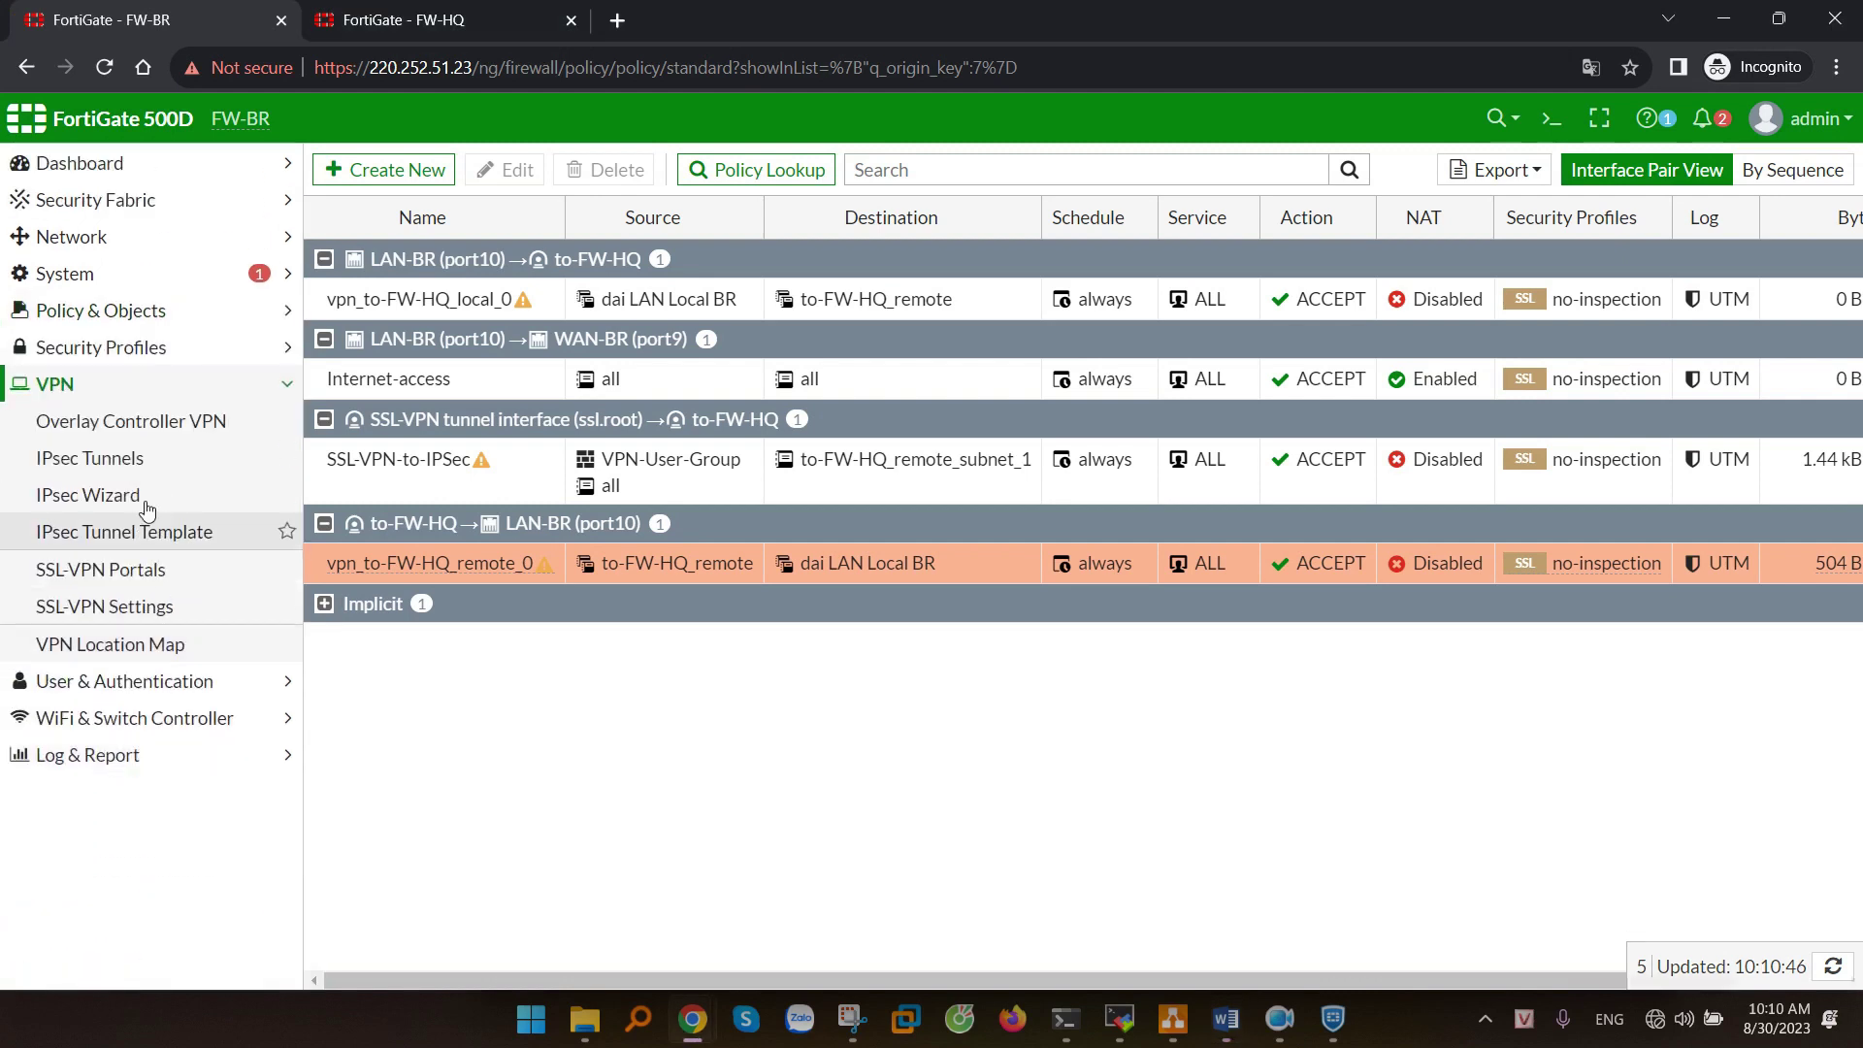
left_click(134, 573)
left_click(160, 606)
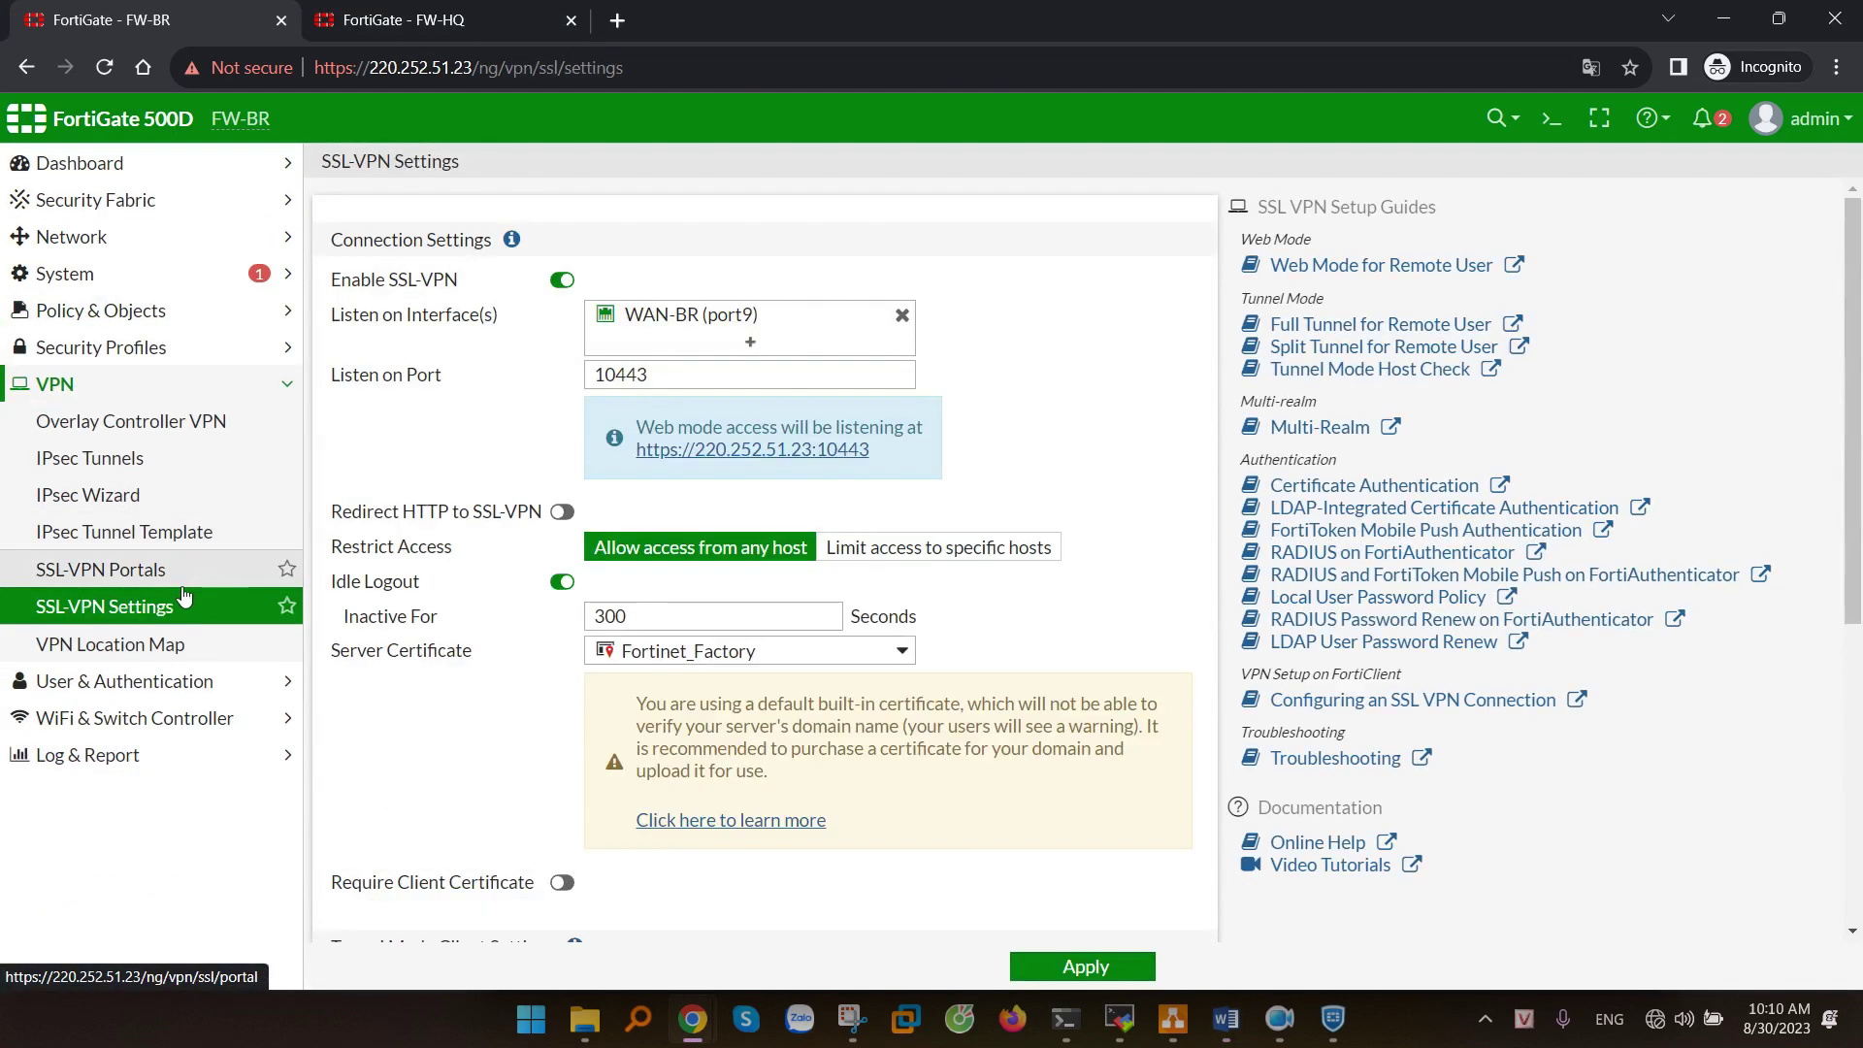
left_click(126, 570)
left_click(650, 299)
left_click(518, 171)
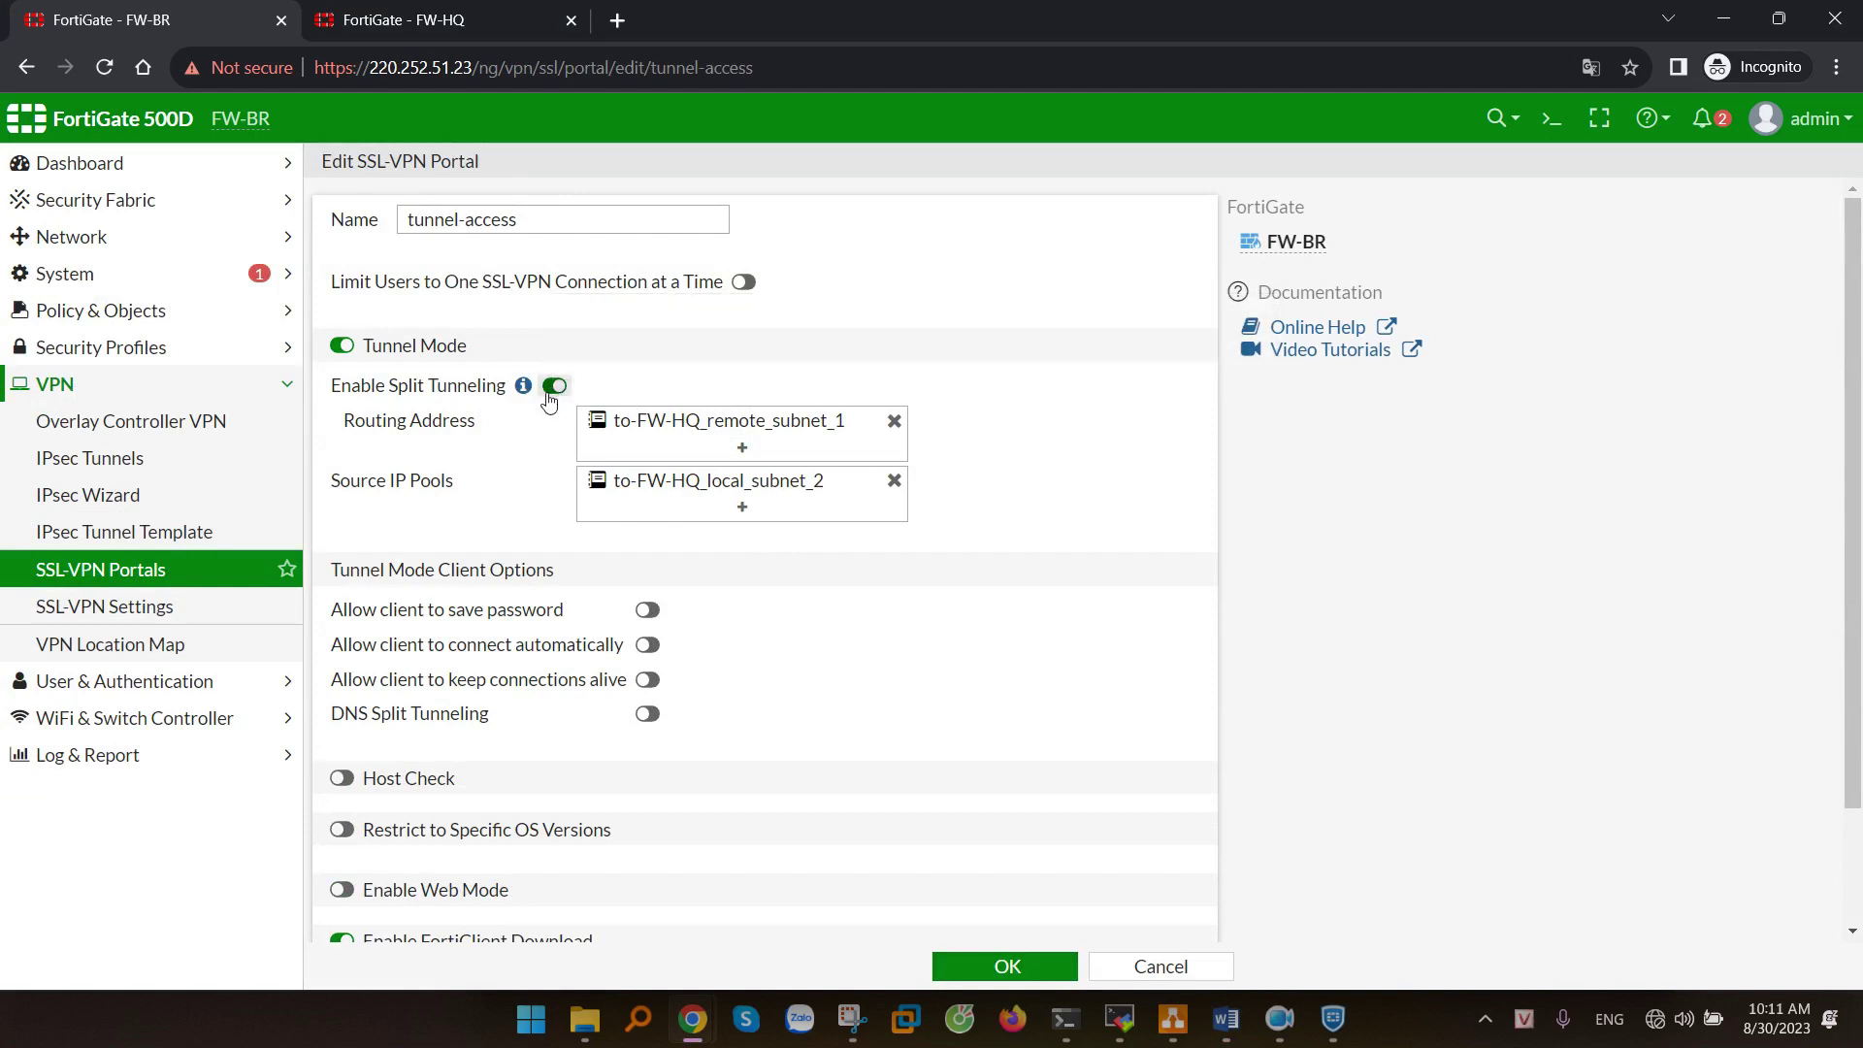
left_click(719, 434)
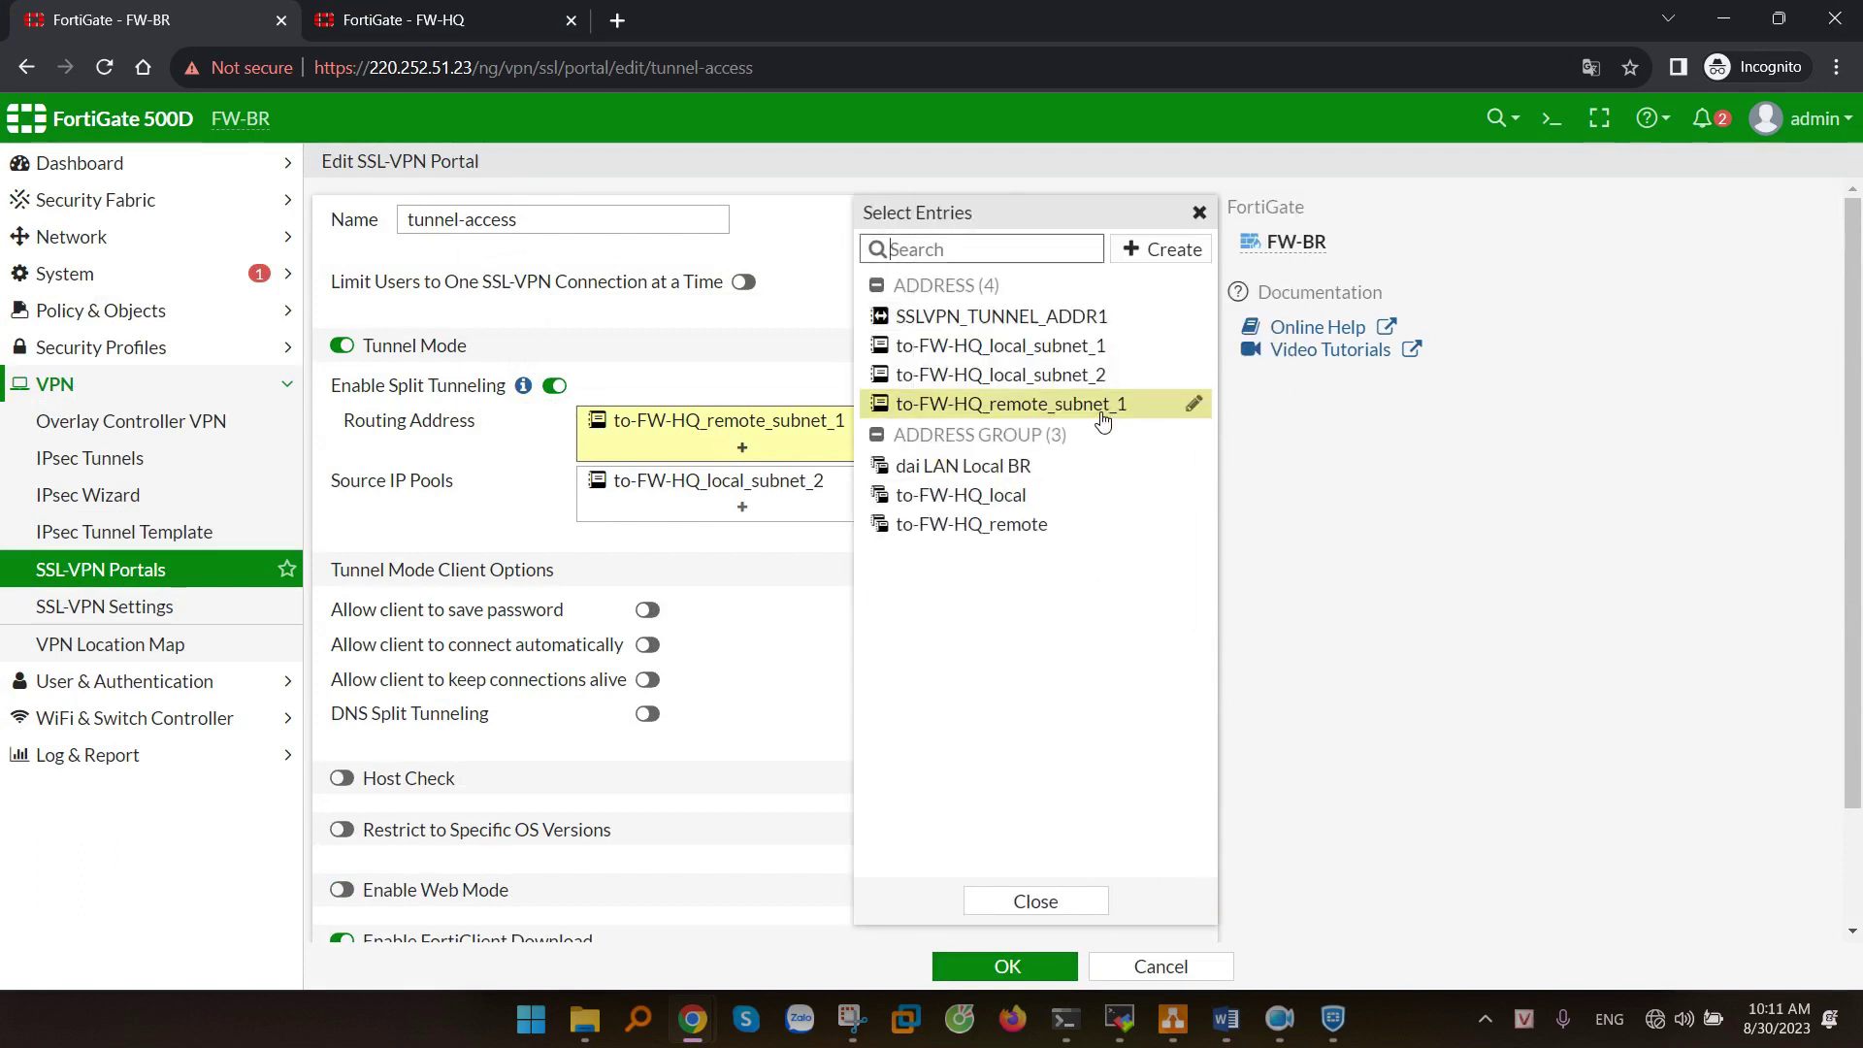
mouse_move(1103, 421)
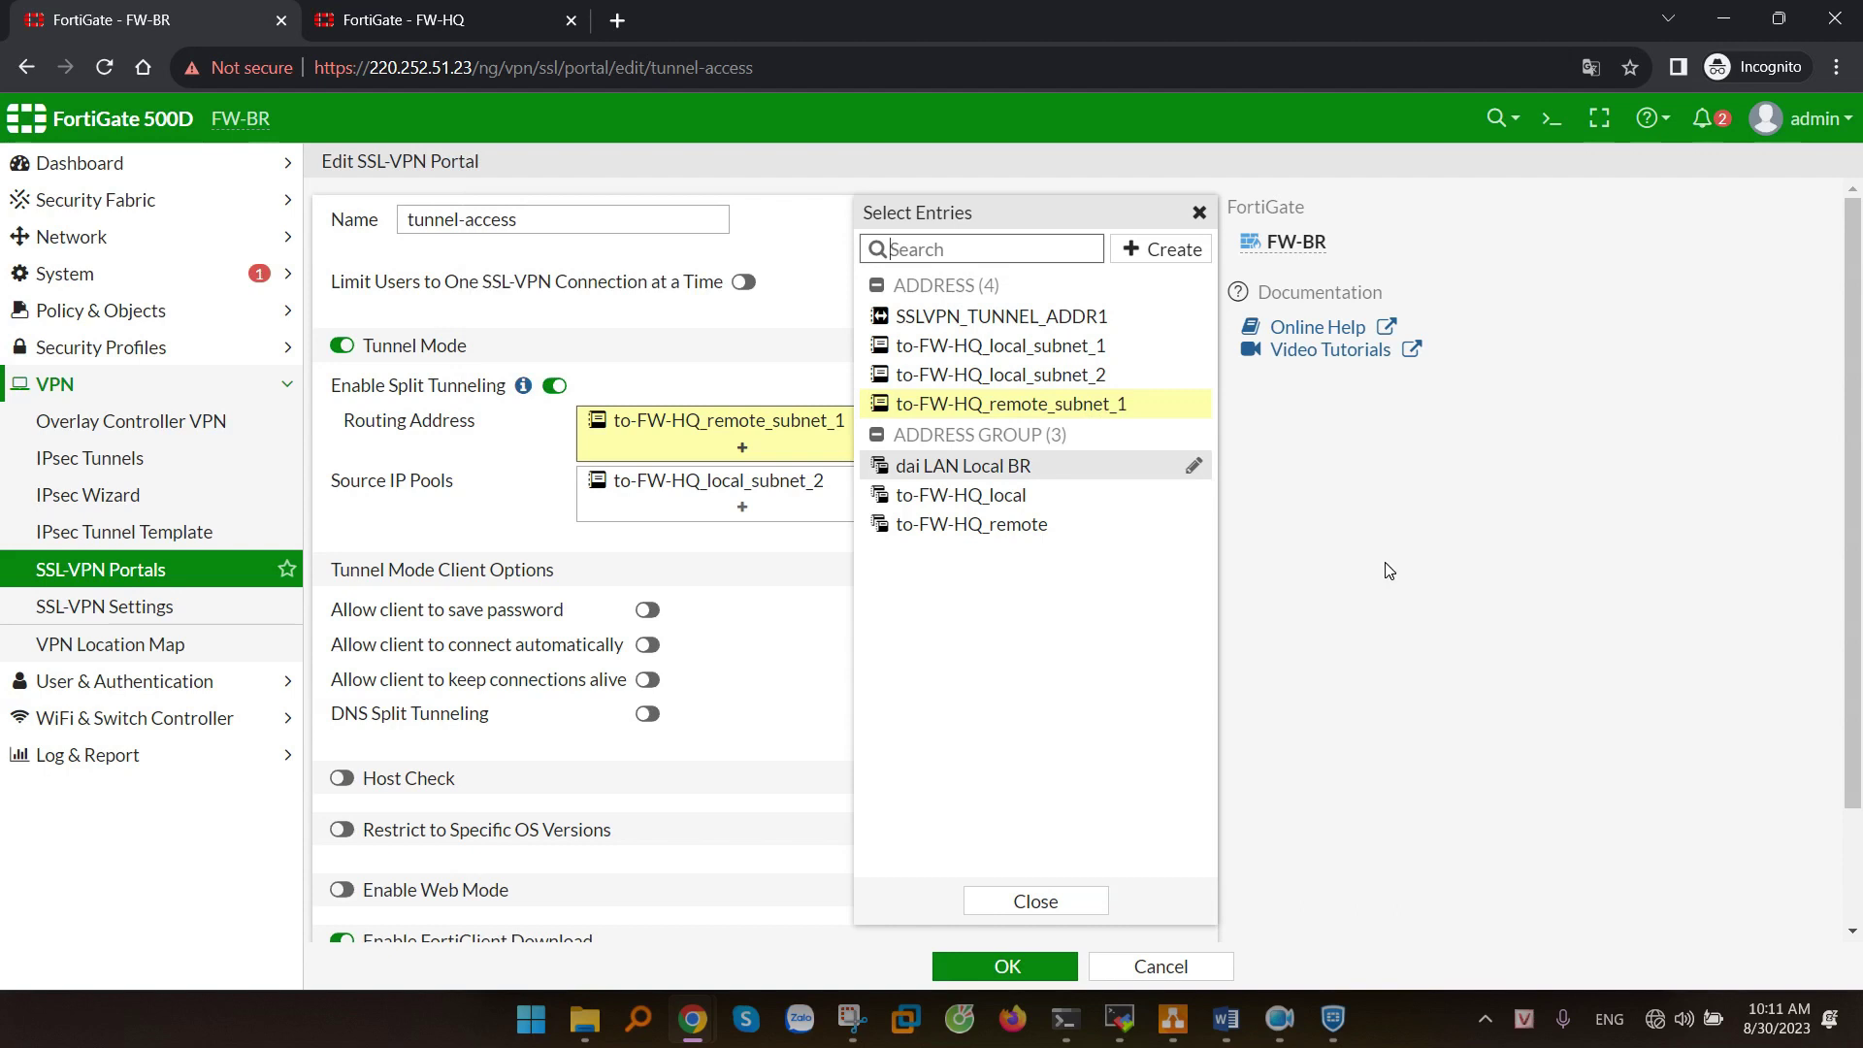
left_click(1015, 969)
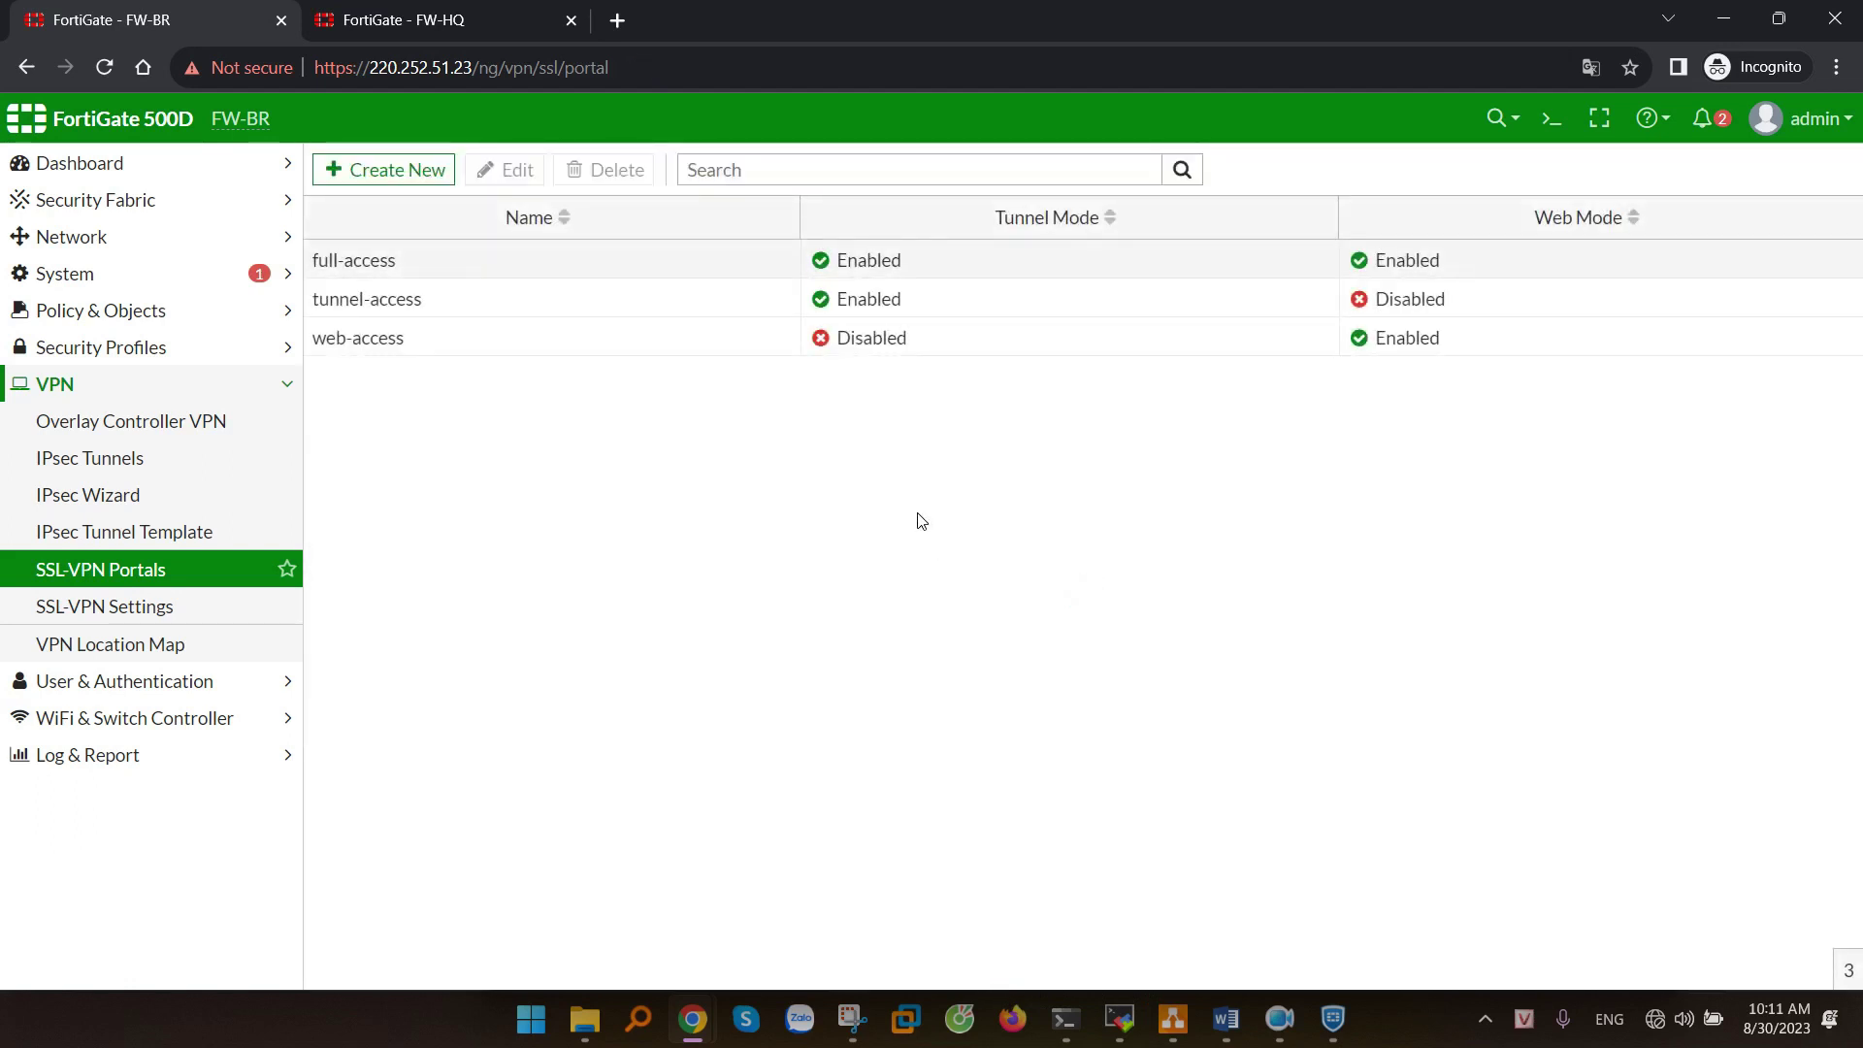
key("alt+Tab")
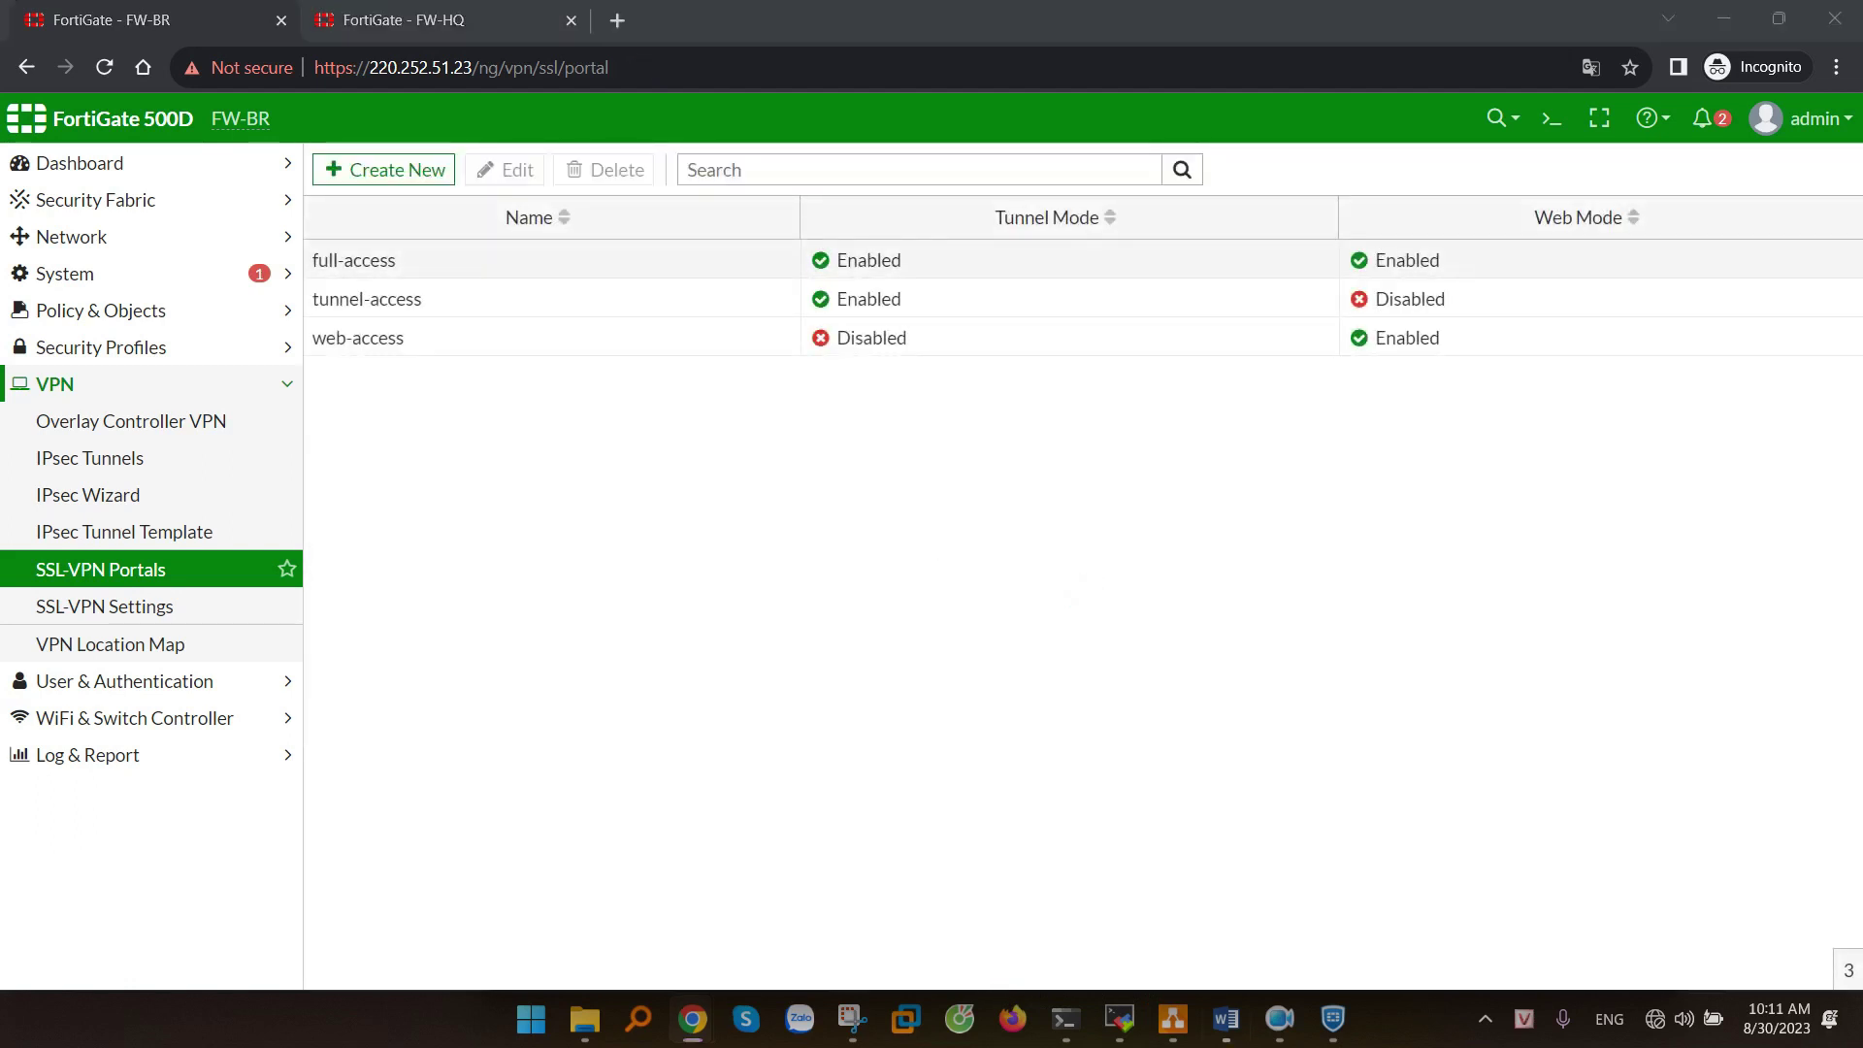